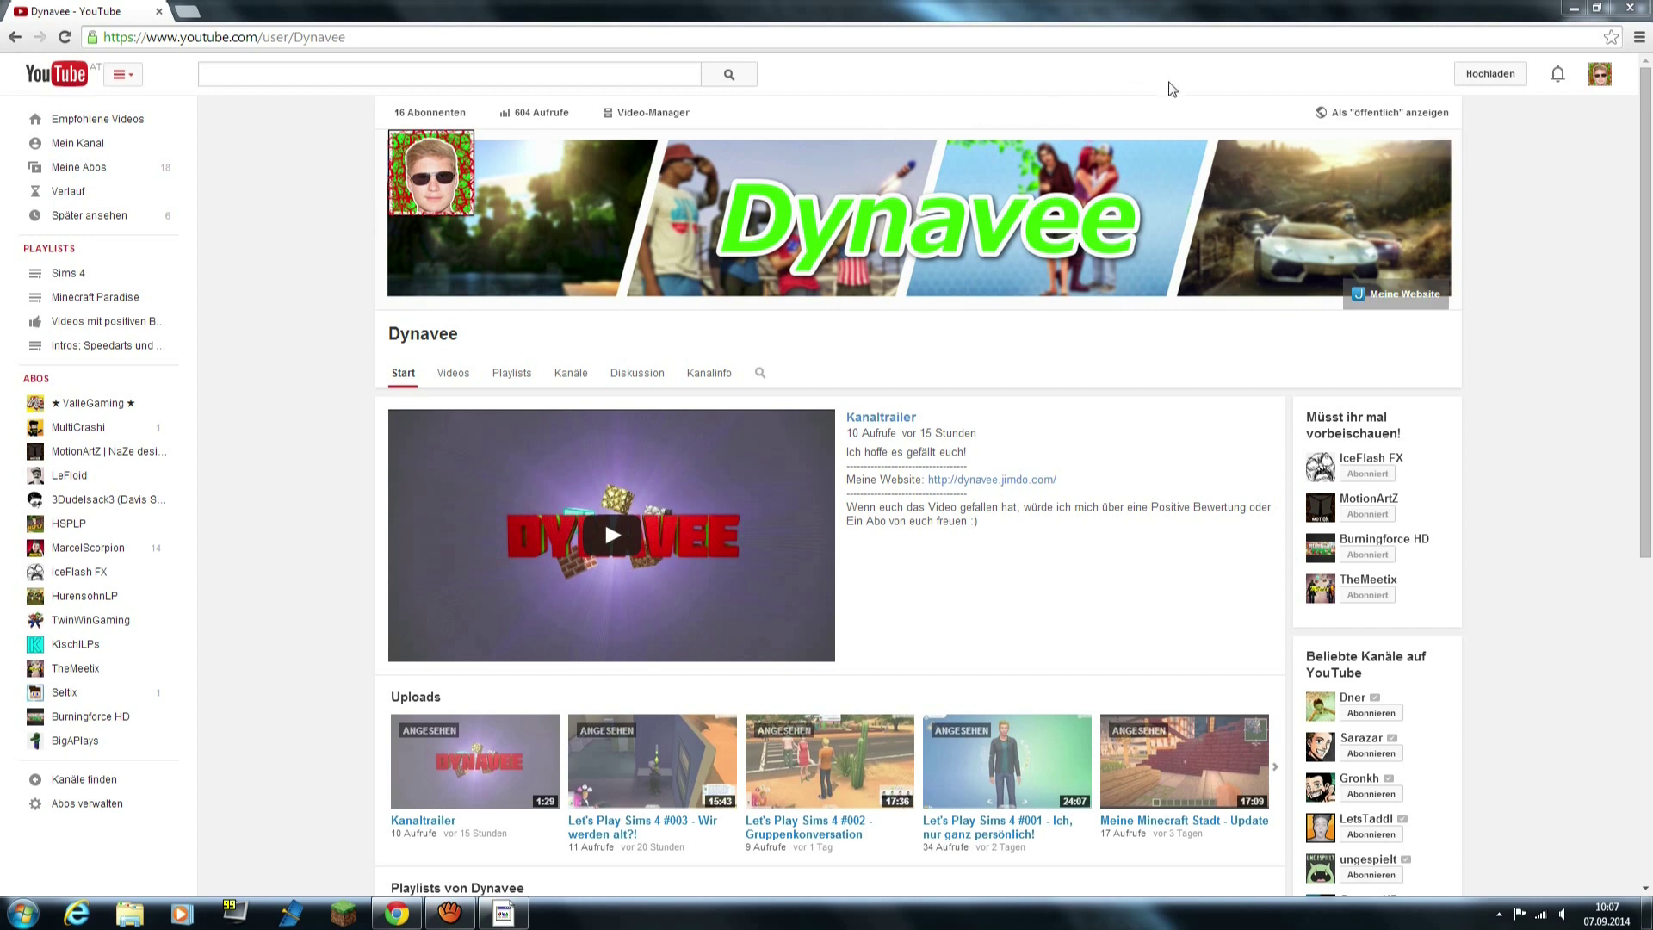
- Minimize the Chrome window with the Dynavee YouTube channel page to reveal the empty GIMP window
click(1572, 9)
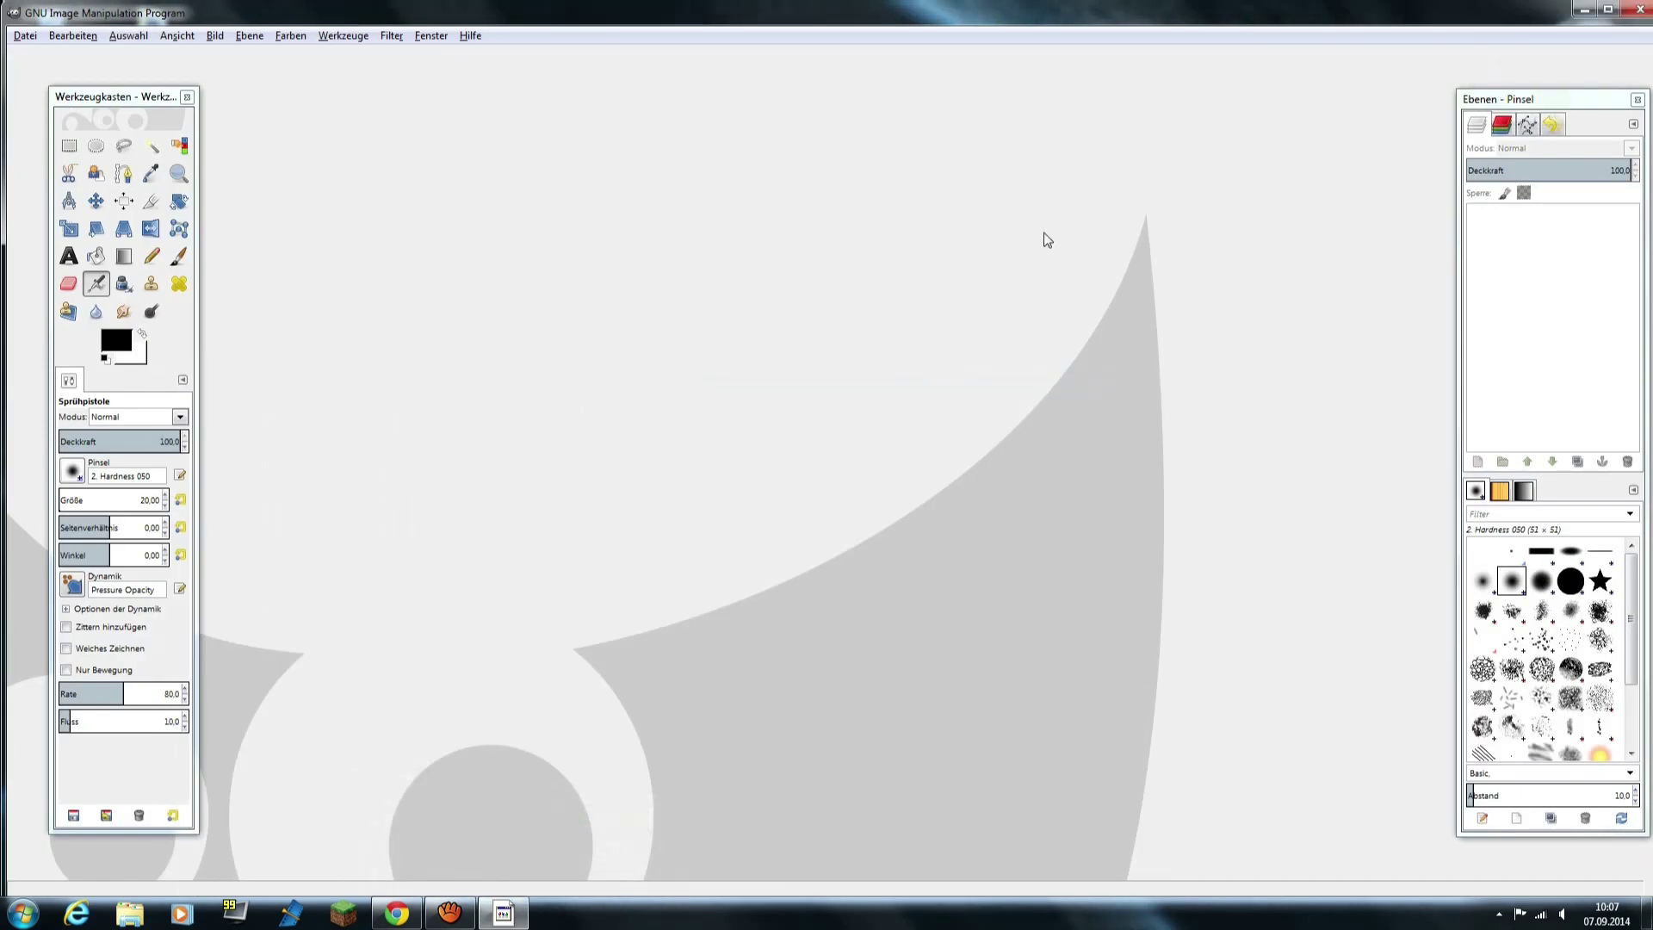
- Hide GIMP and preview the qWNcr screenshot from the desktop in Windows Photo Viewer
click(1583, 10)
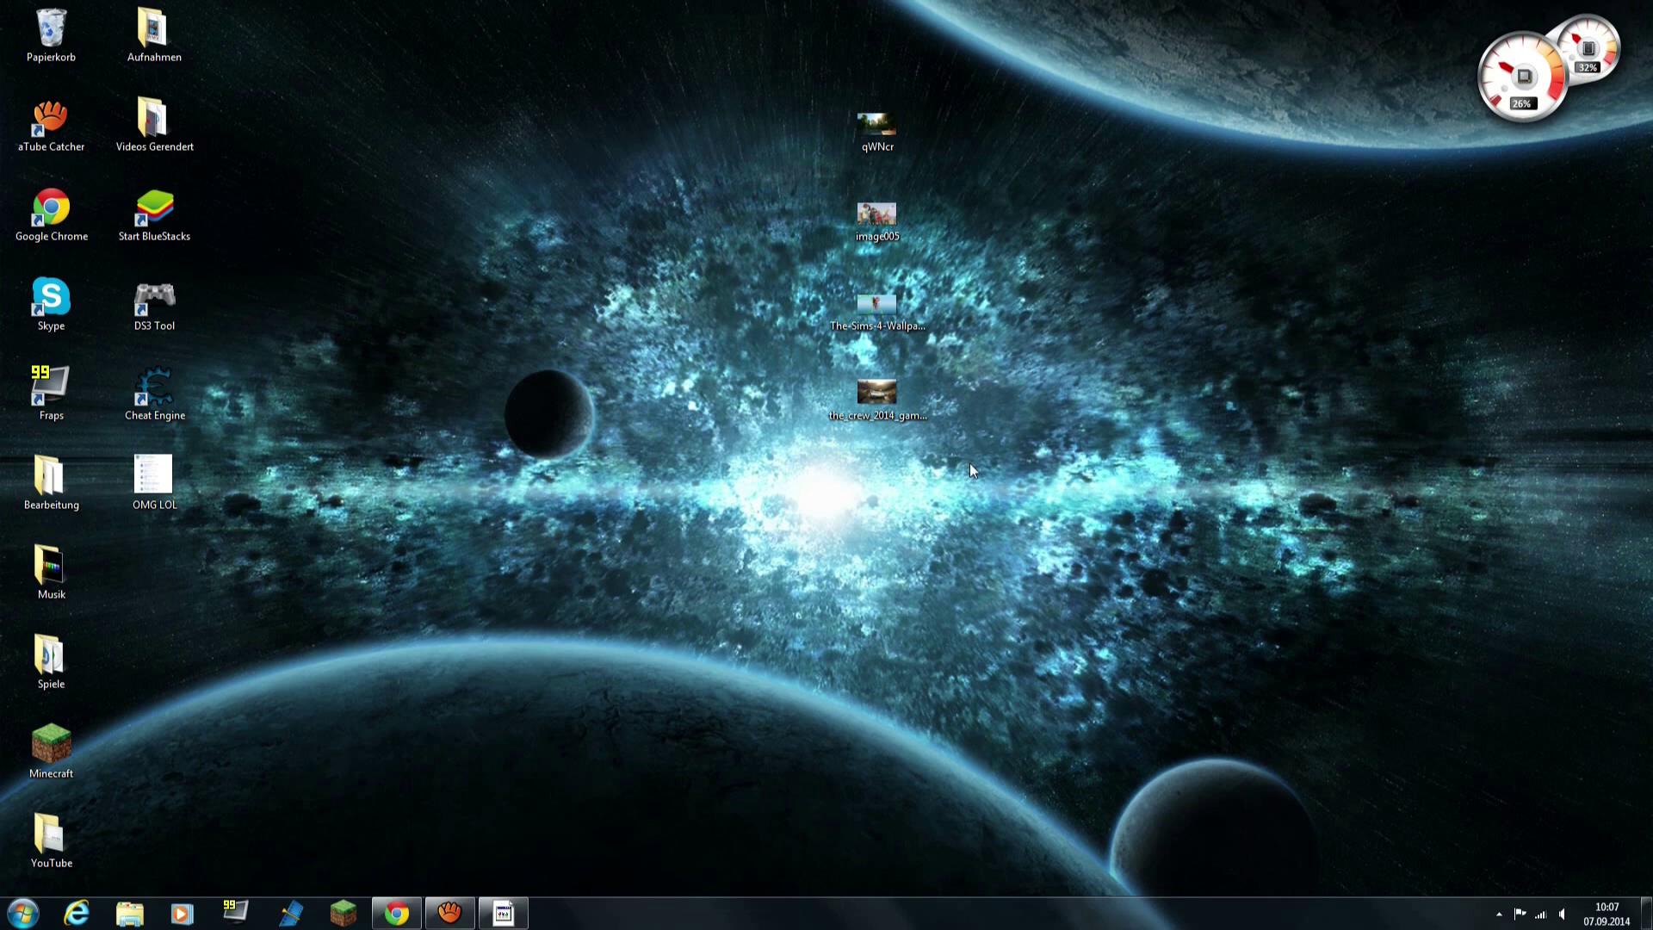
drag(969, 464, 794, 57)
click(1087, 157)
double_click(881, 130)
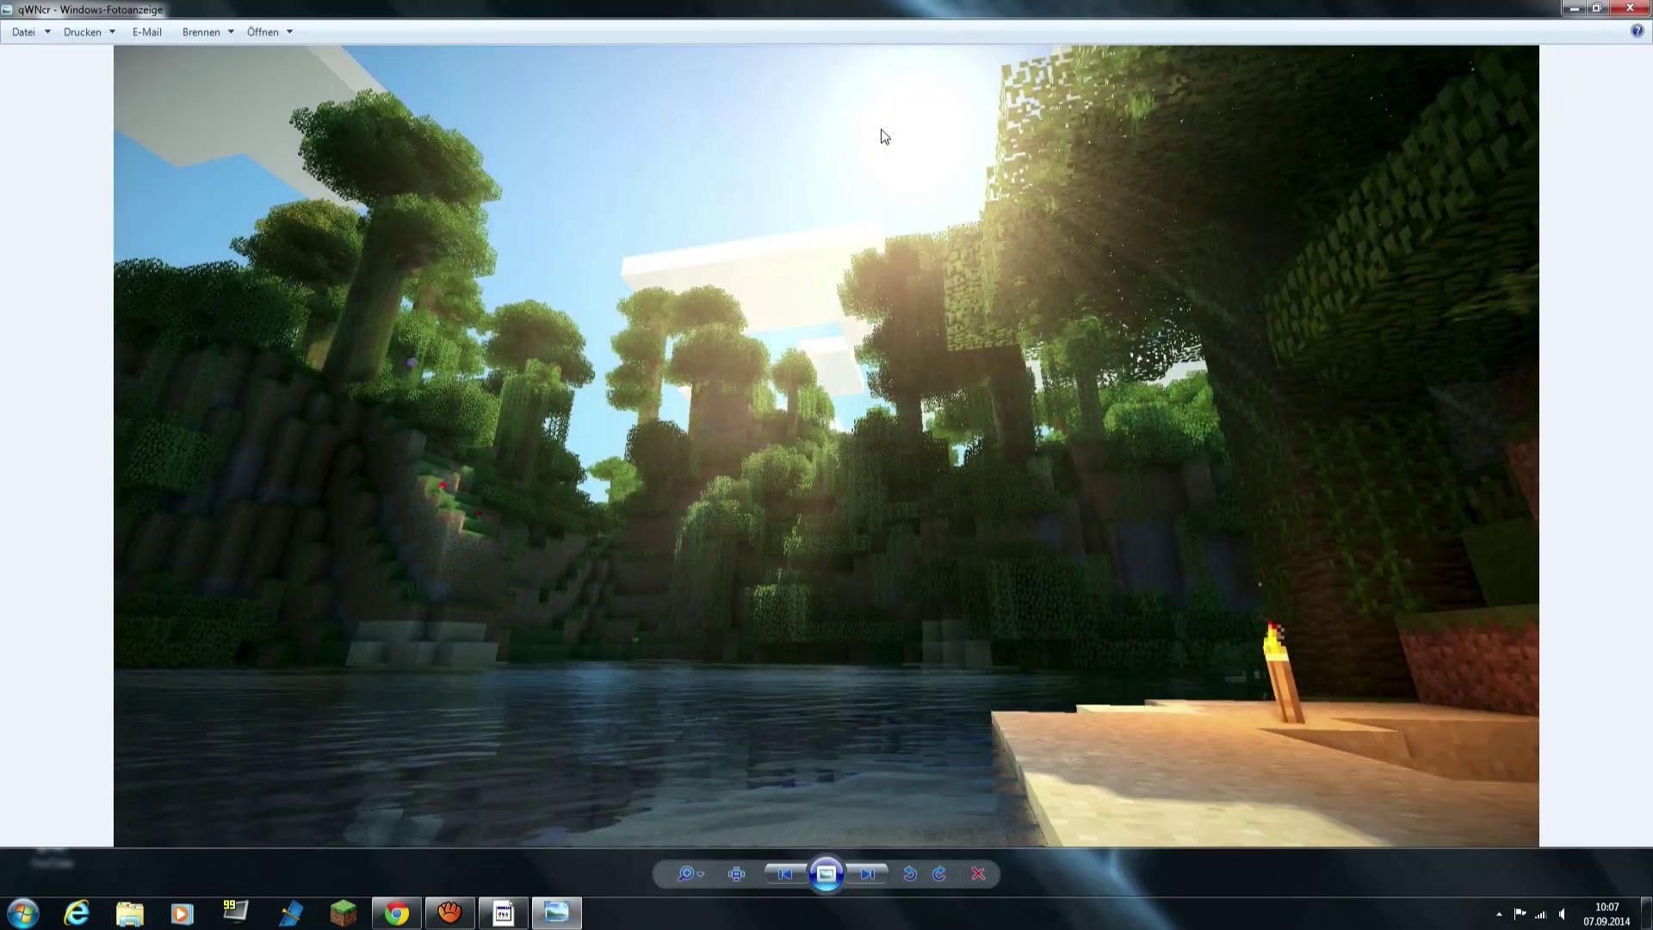
click(1622, 12)
- Preview and close image005, the Sims 4 wallpaper and the crew 2014 screenshot
double_click(887, 206)
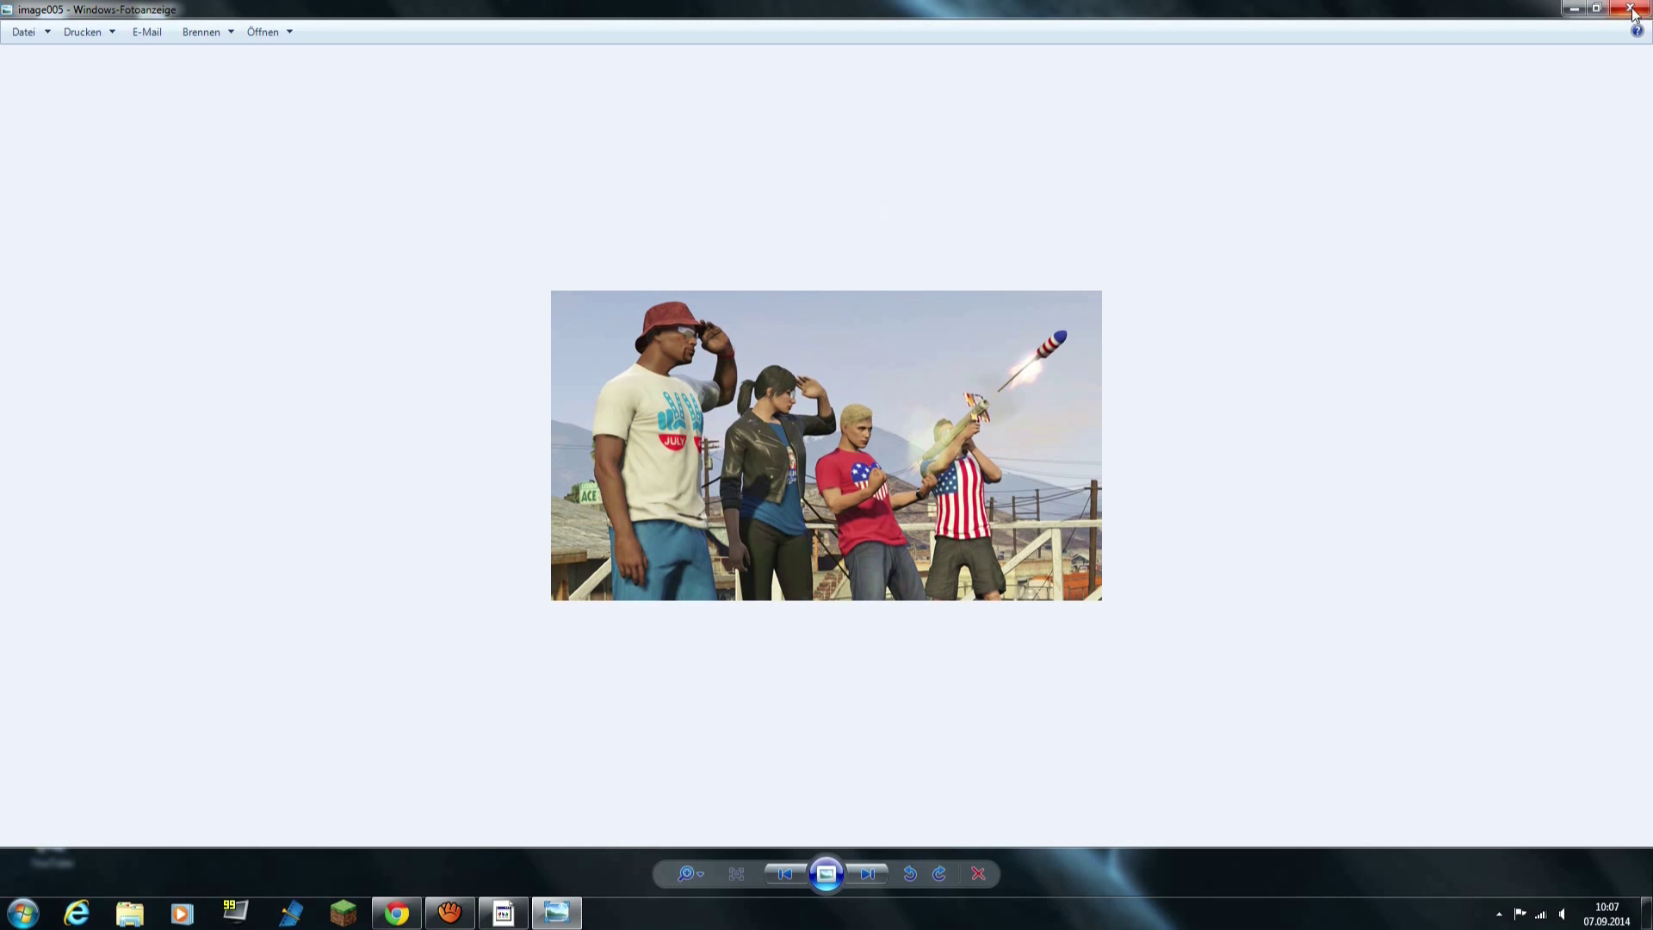
click(1631, 9)
double_click(879, 306)
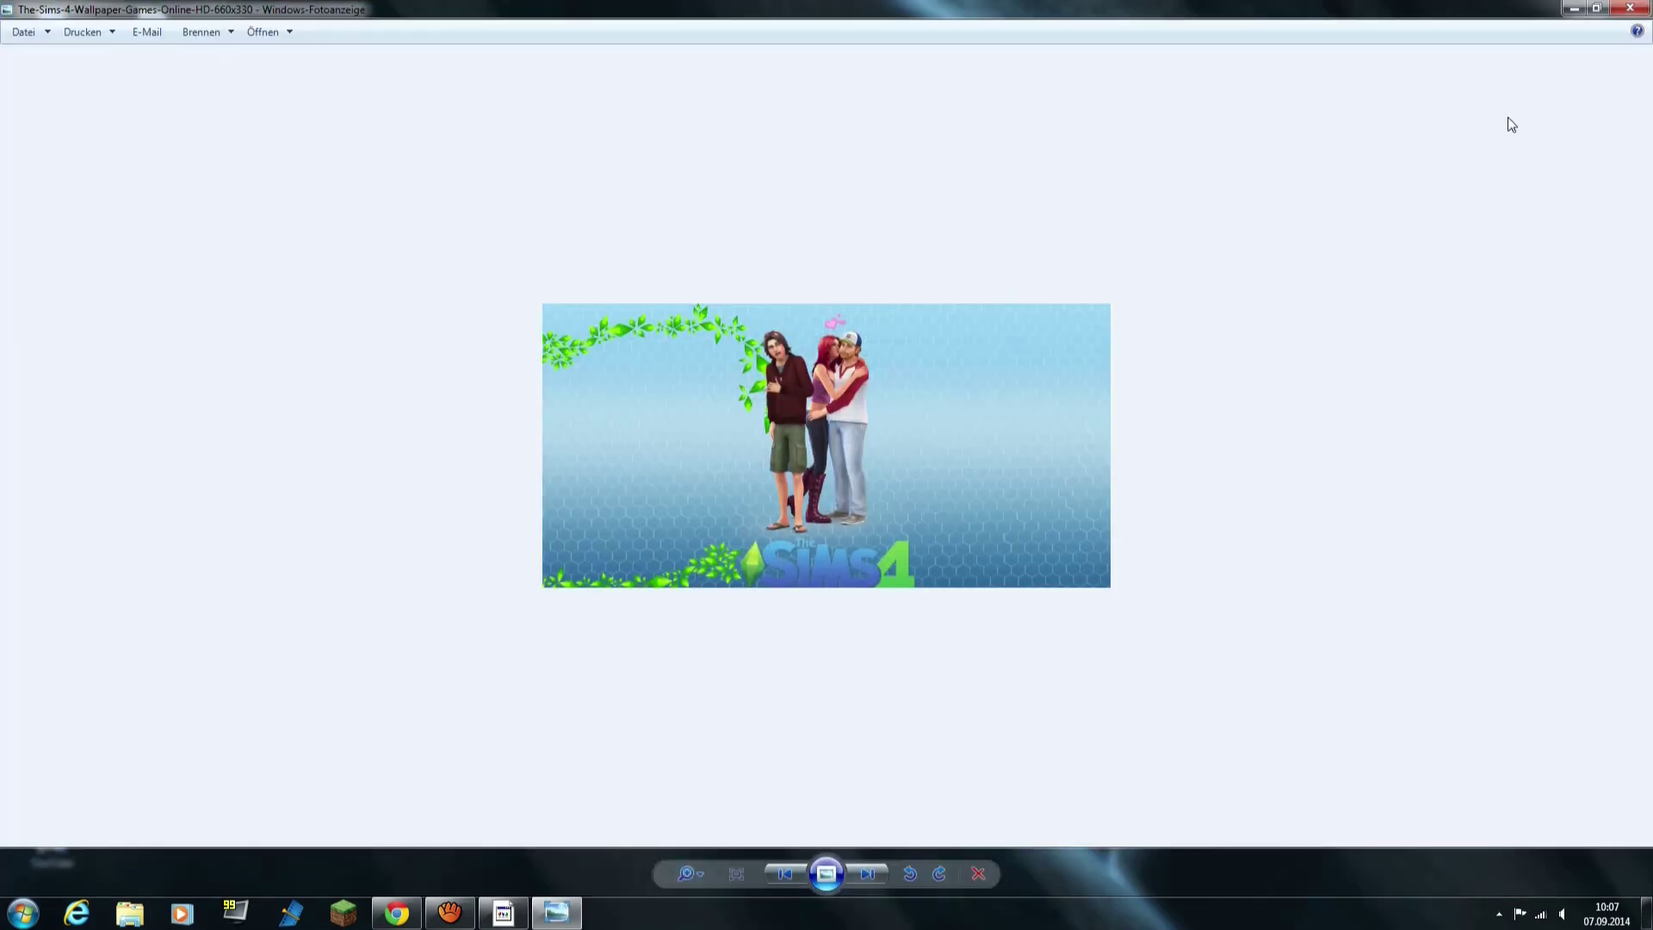
click(1633, 11)
double_click(886, 406)
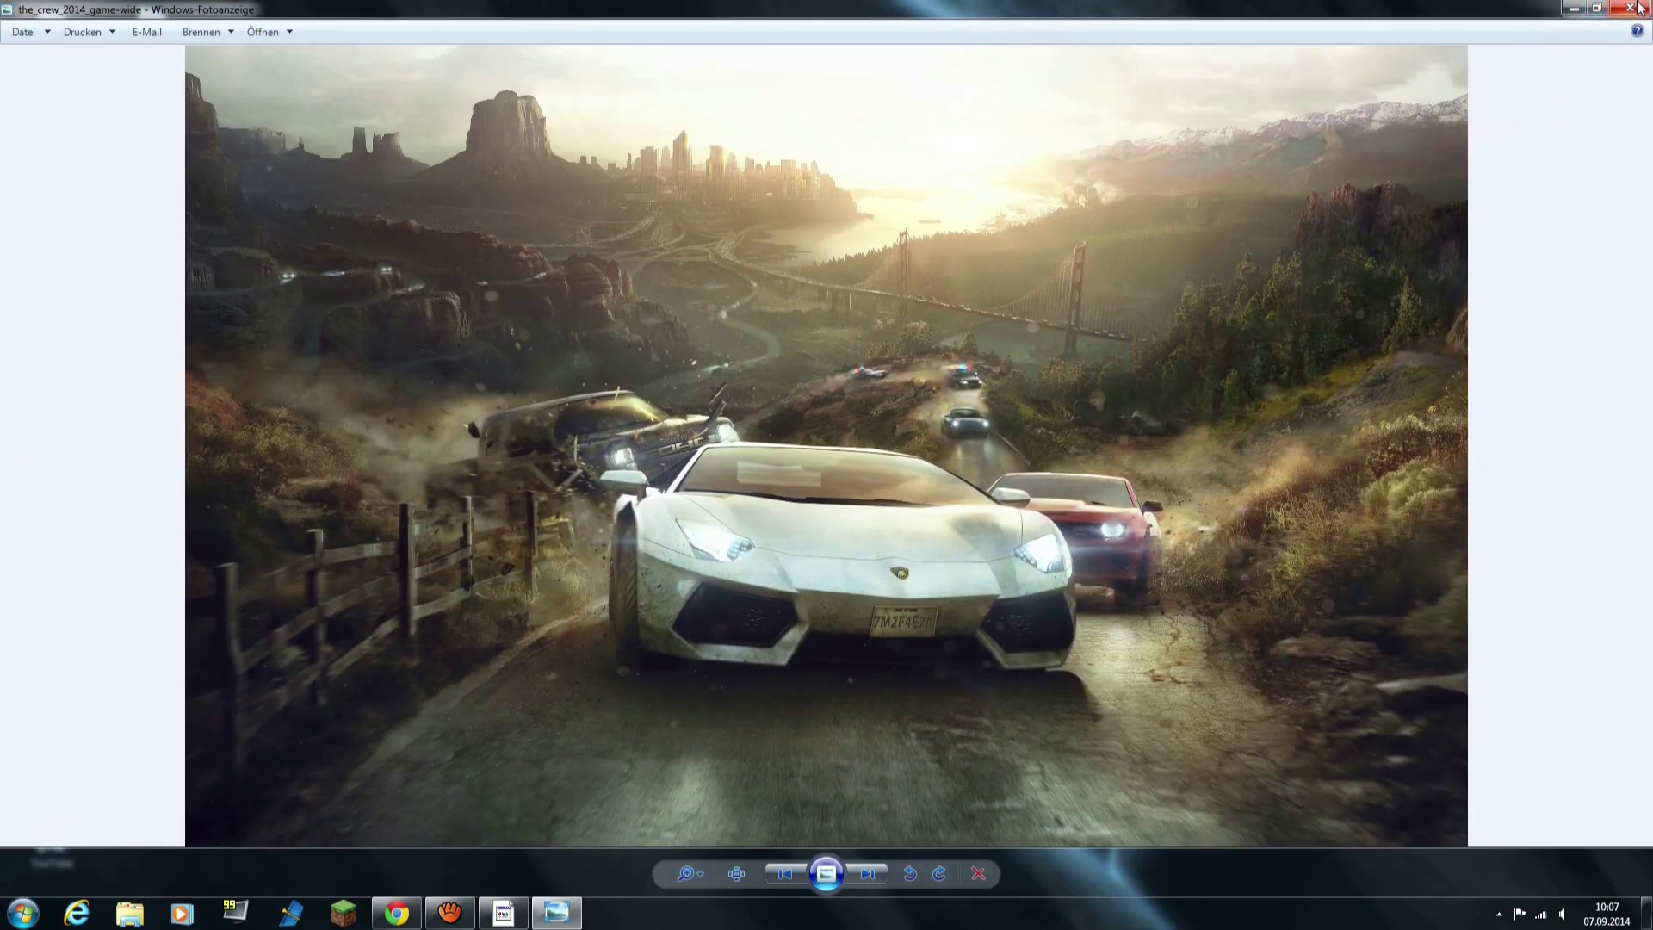
click(1630, 8)
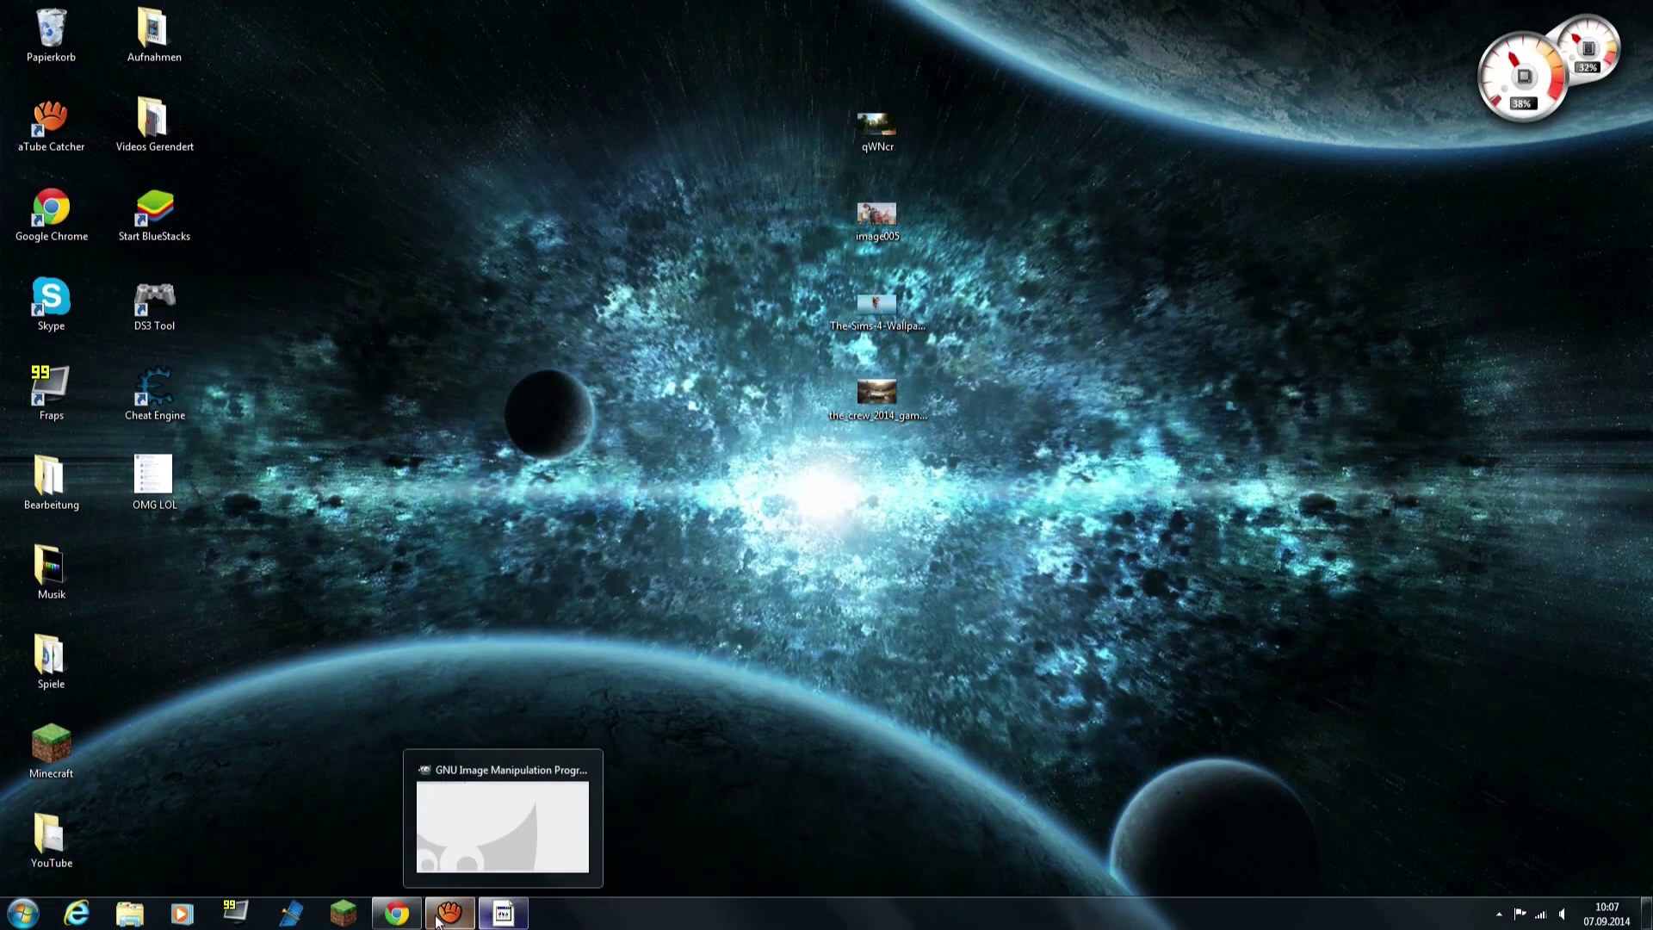
- Move 020413-YT_Channel_Template_Flat from YouTube > Dynavee > Grafiken to the desktop and open it in GIMP
double_click(47, 848)
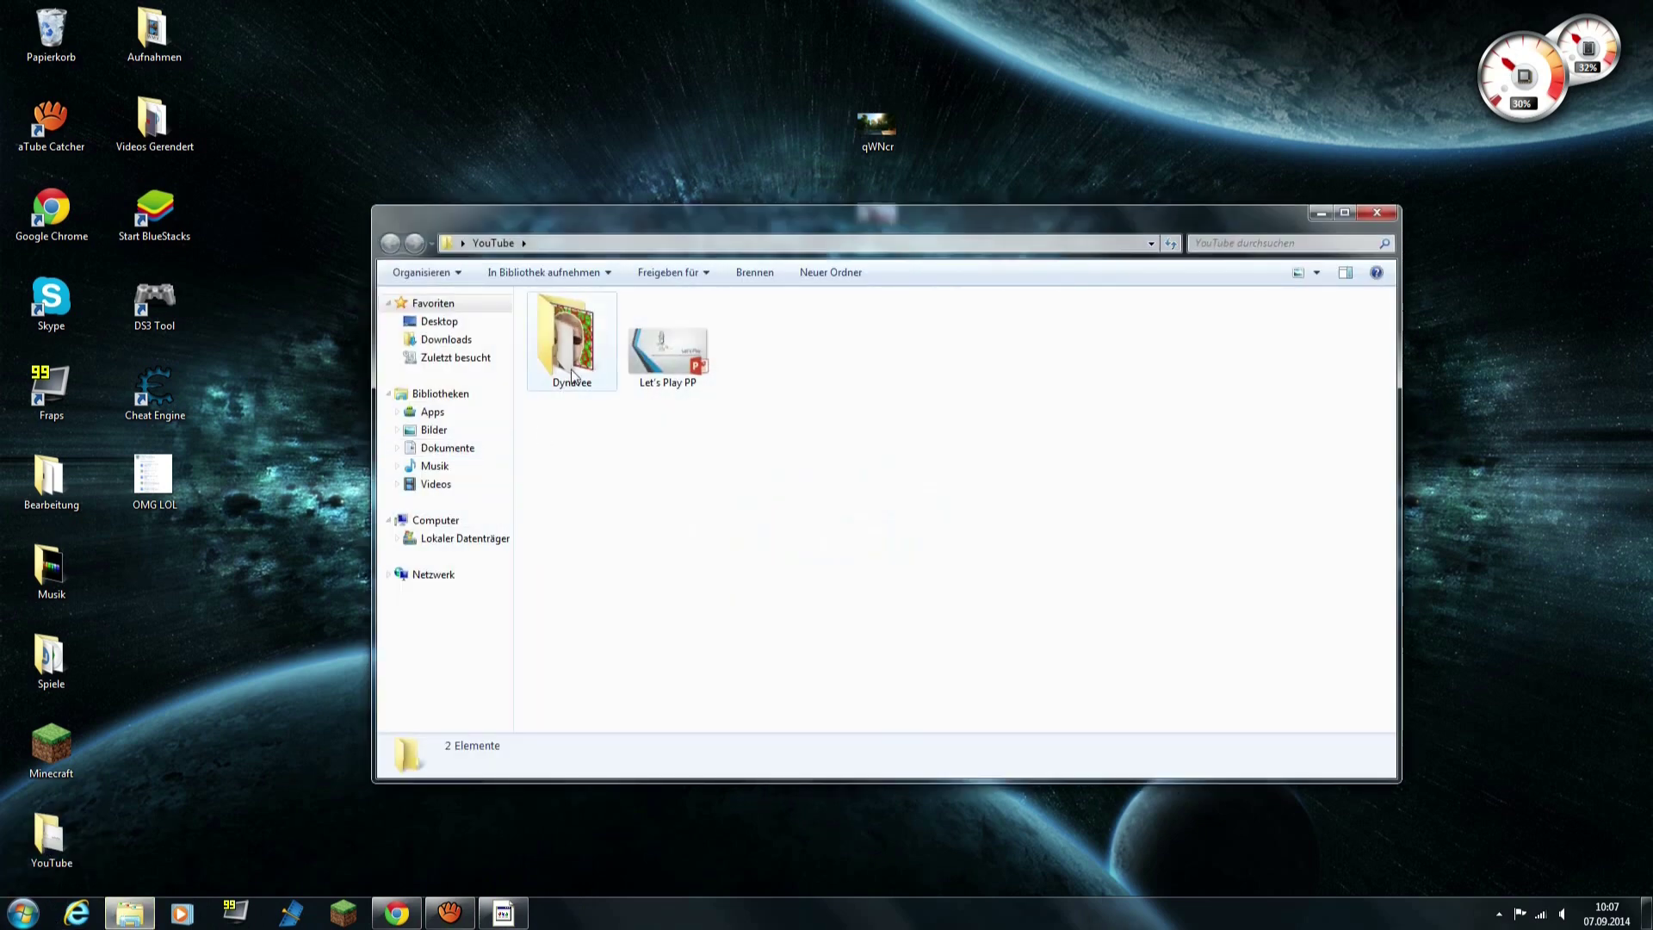
double_click(571, 376)
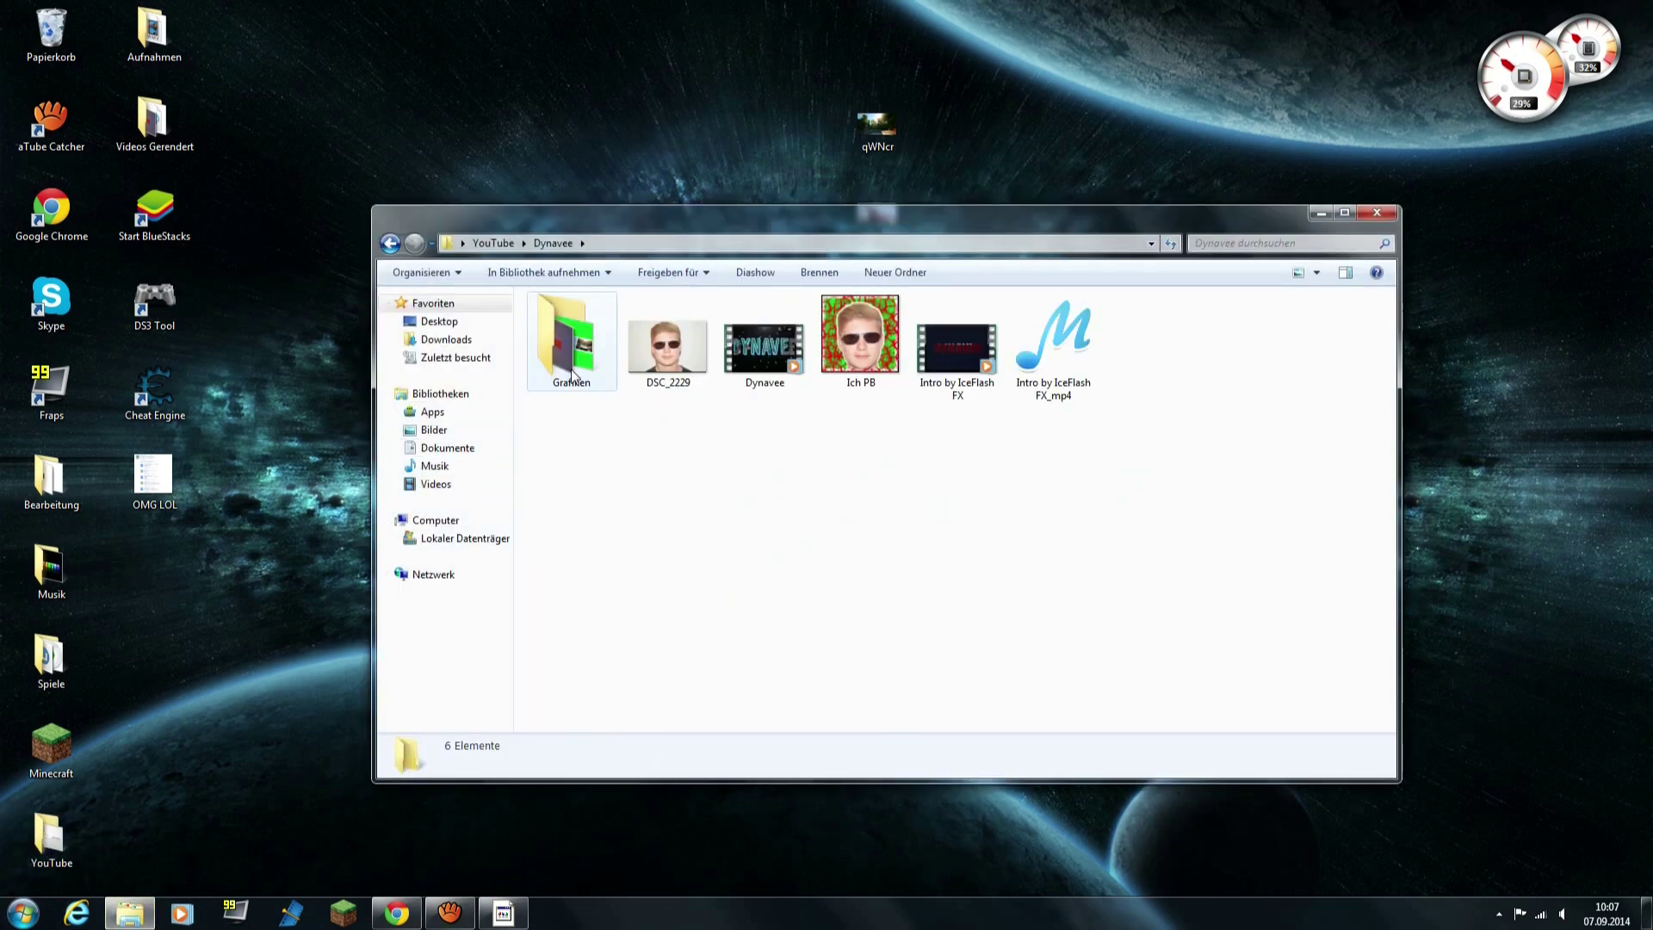
double_click(573, 375)
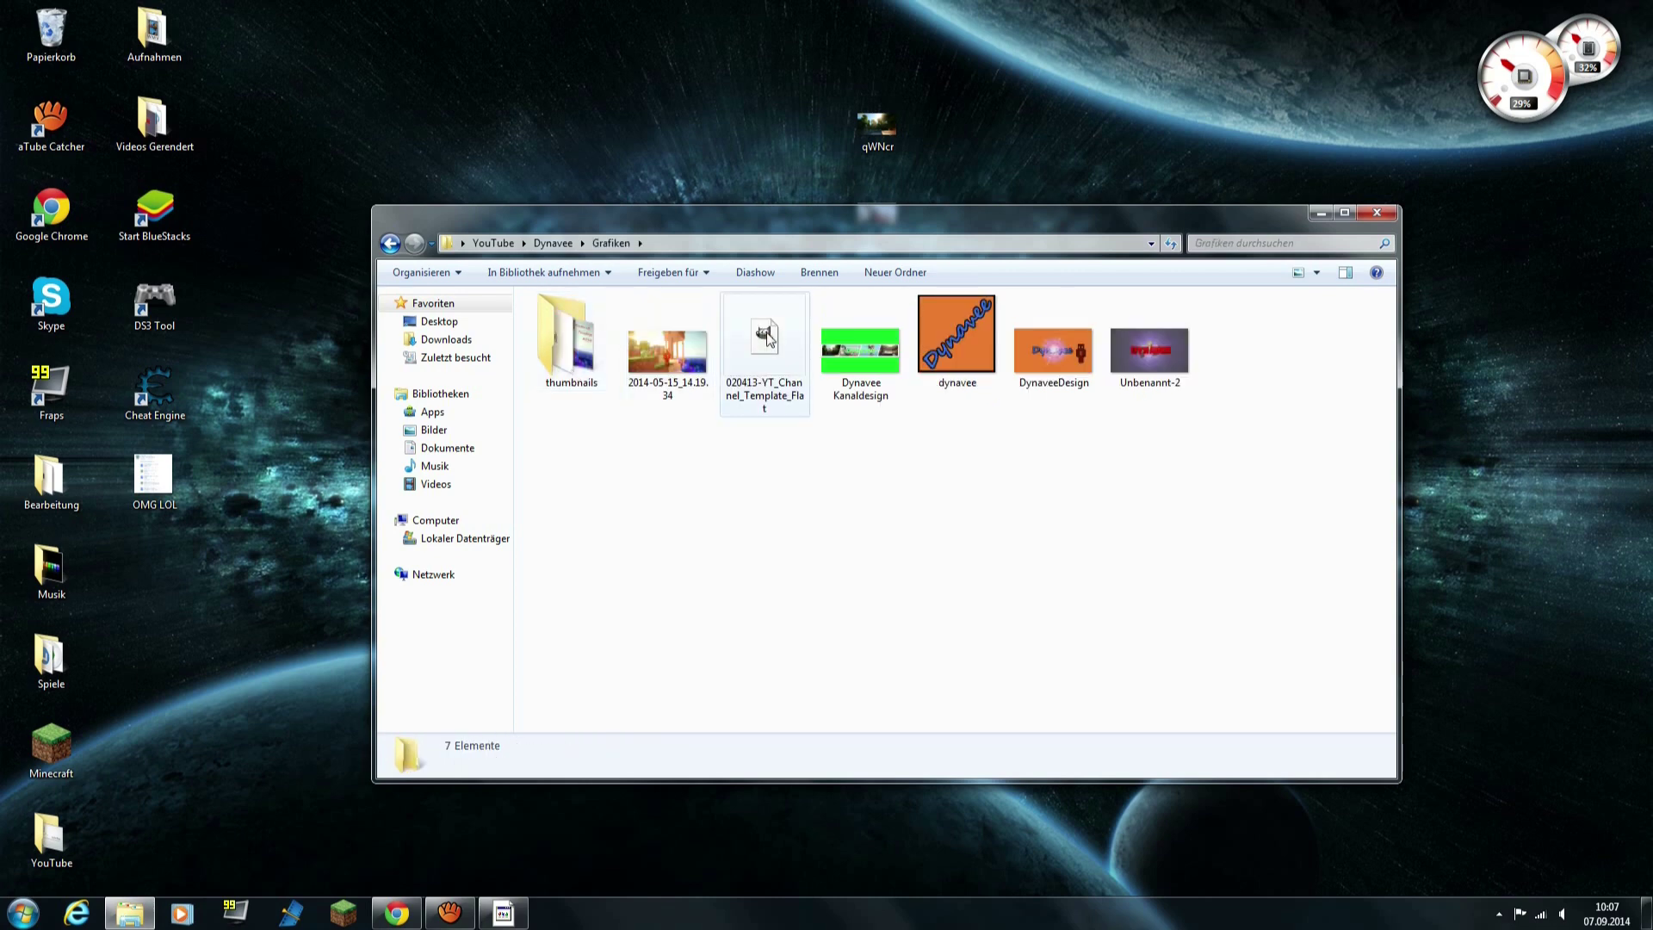
drag(770, 360, 773, 163)
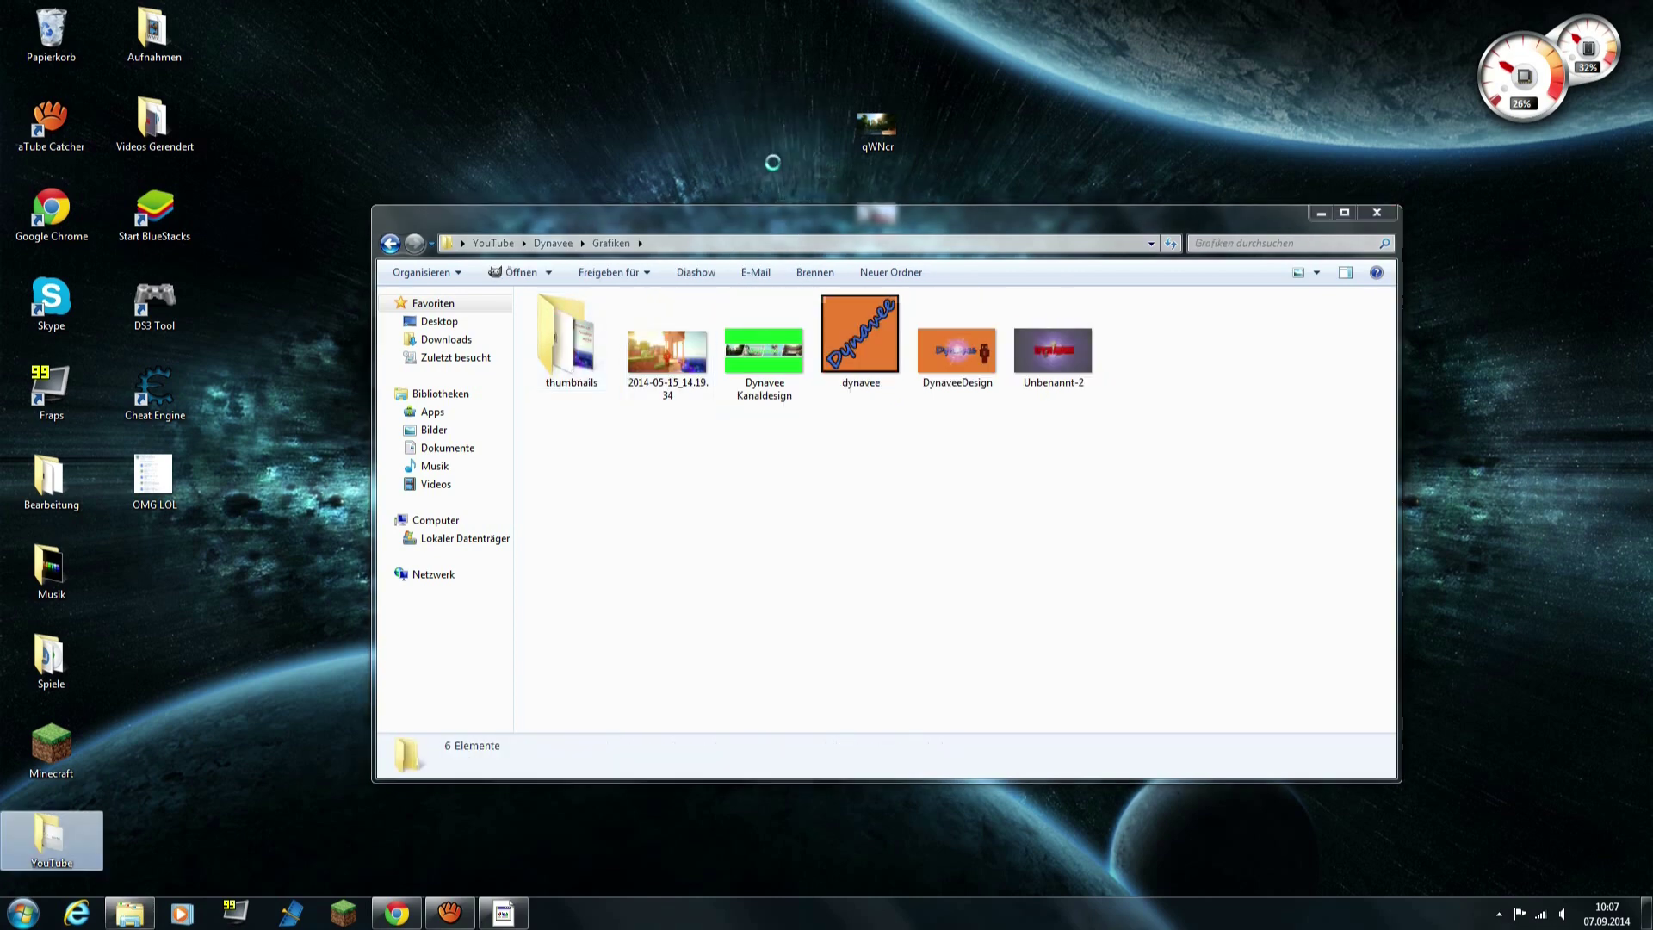
click(1379, 213)
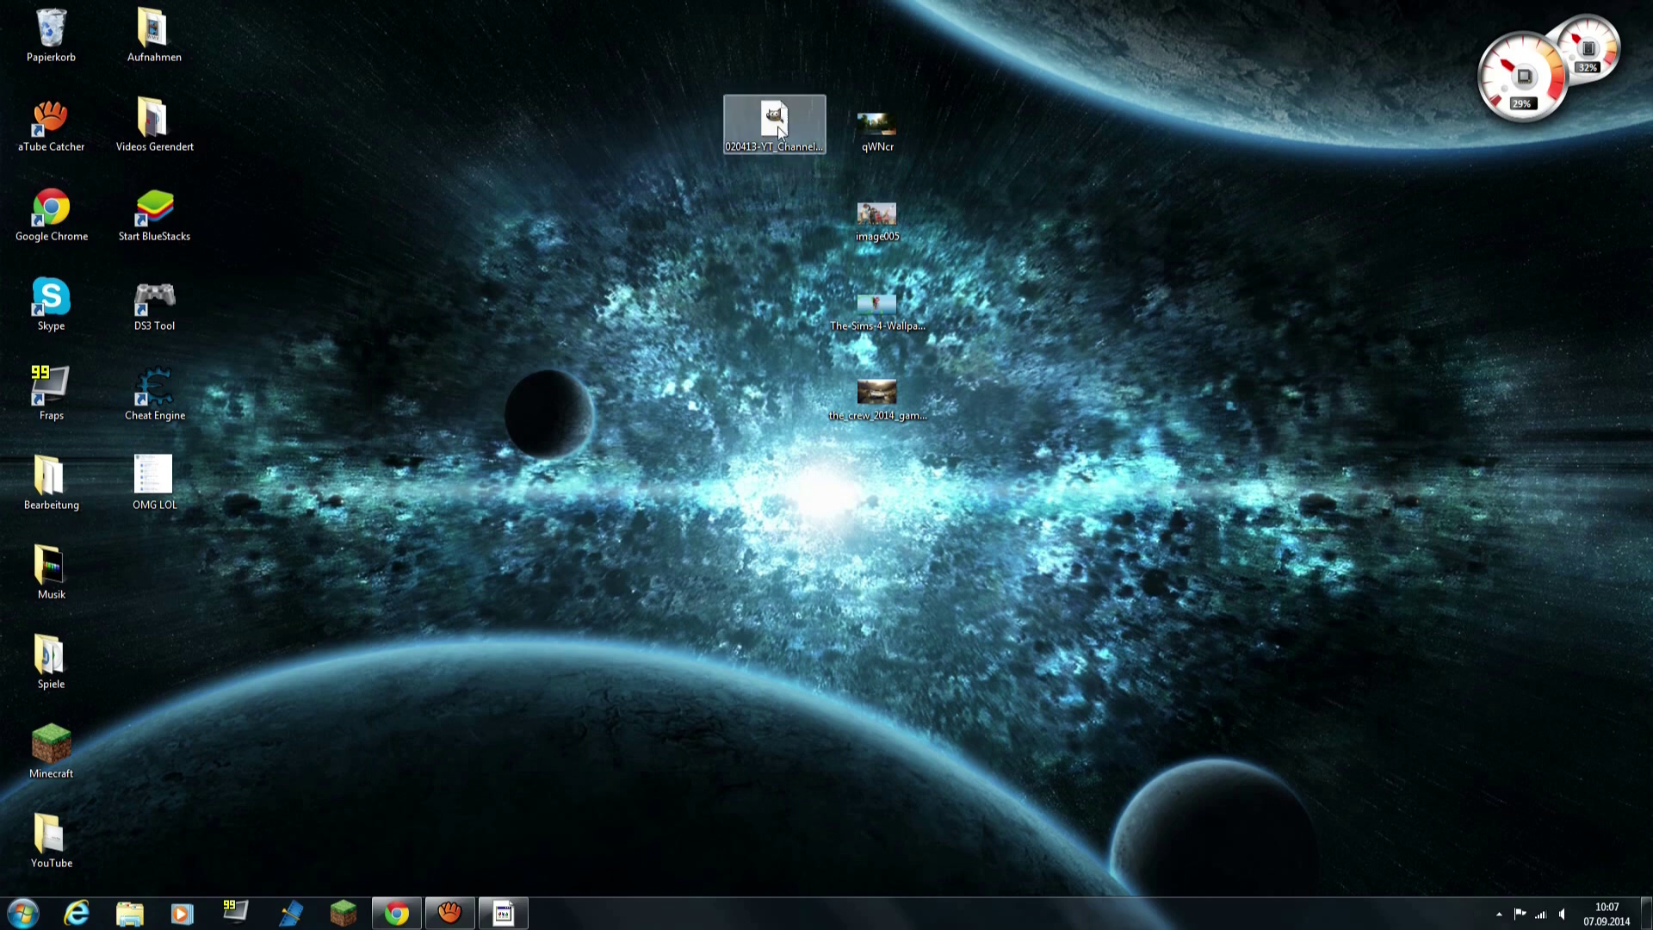
double_click(769, 118)
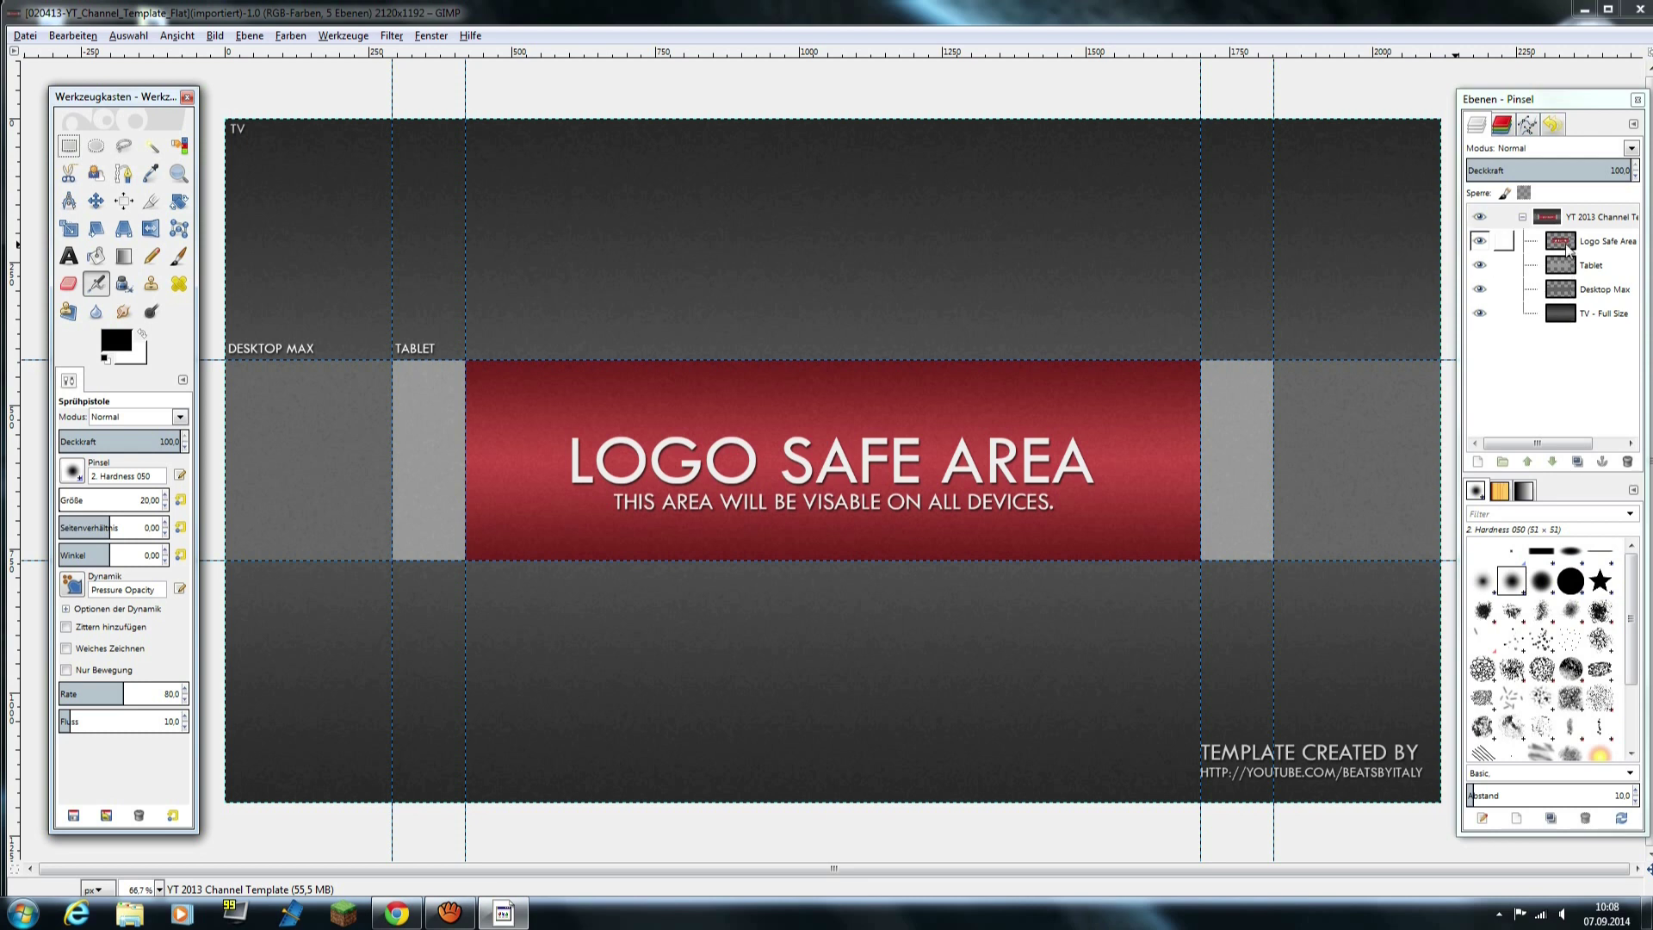
- Delete the Logo Safe Area, Tablet, Desktop Max and TV - Full Size layers
click(1627, 462)
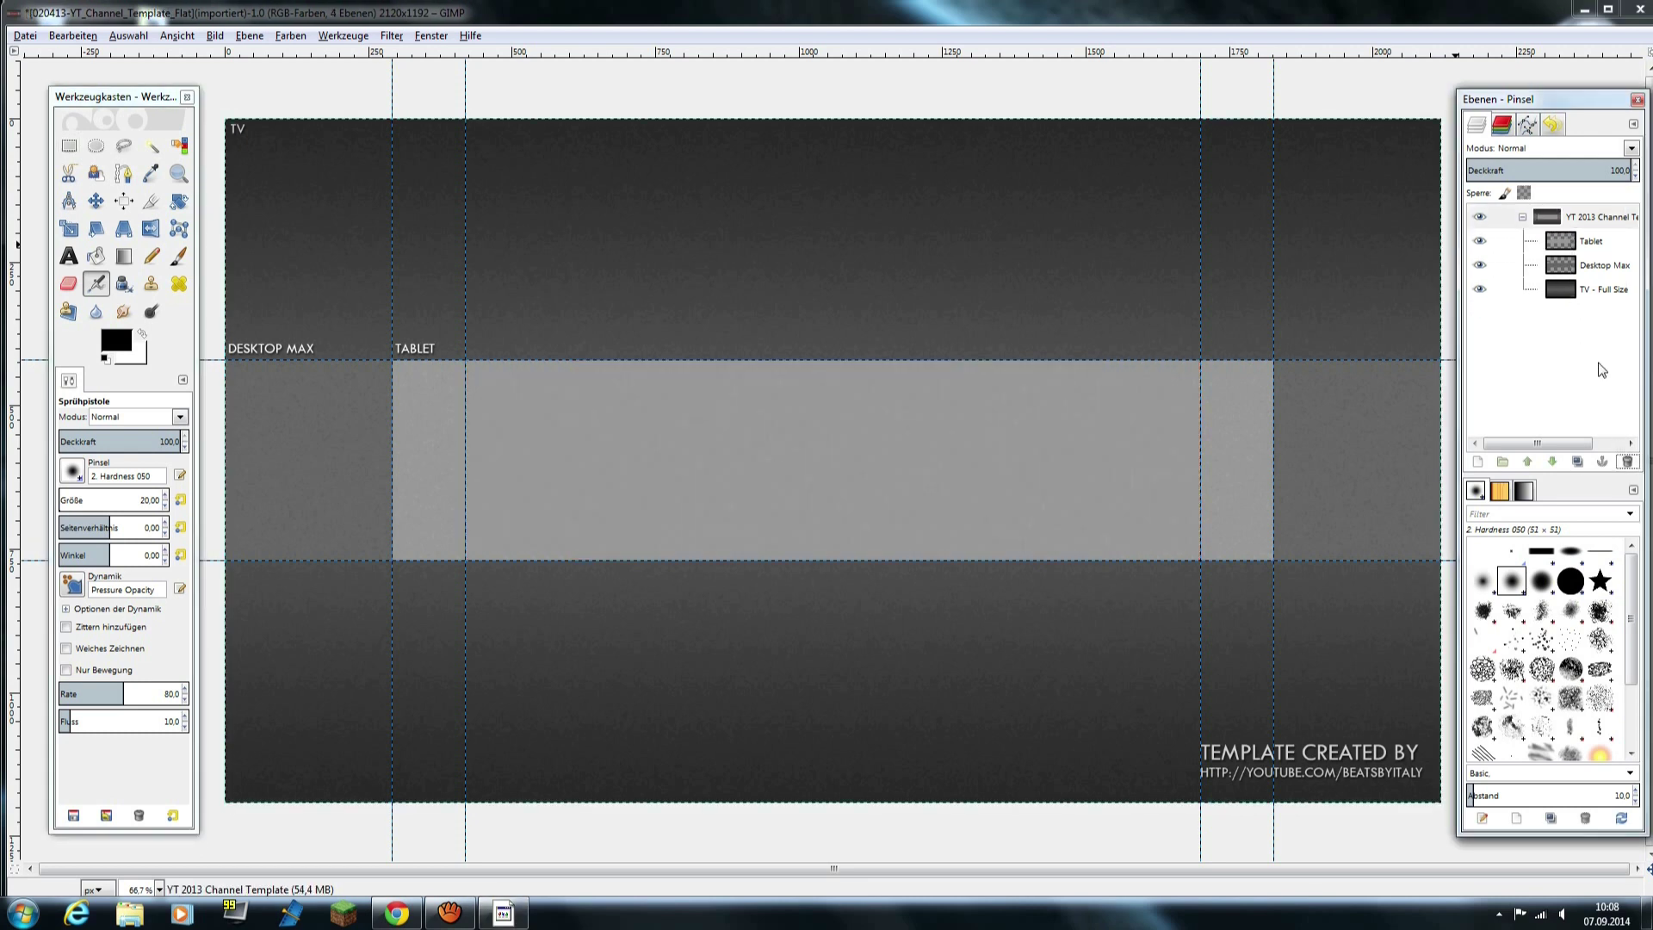
click(1573, 249)
click(1627, 462)
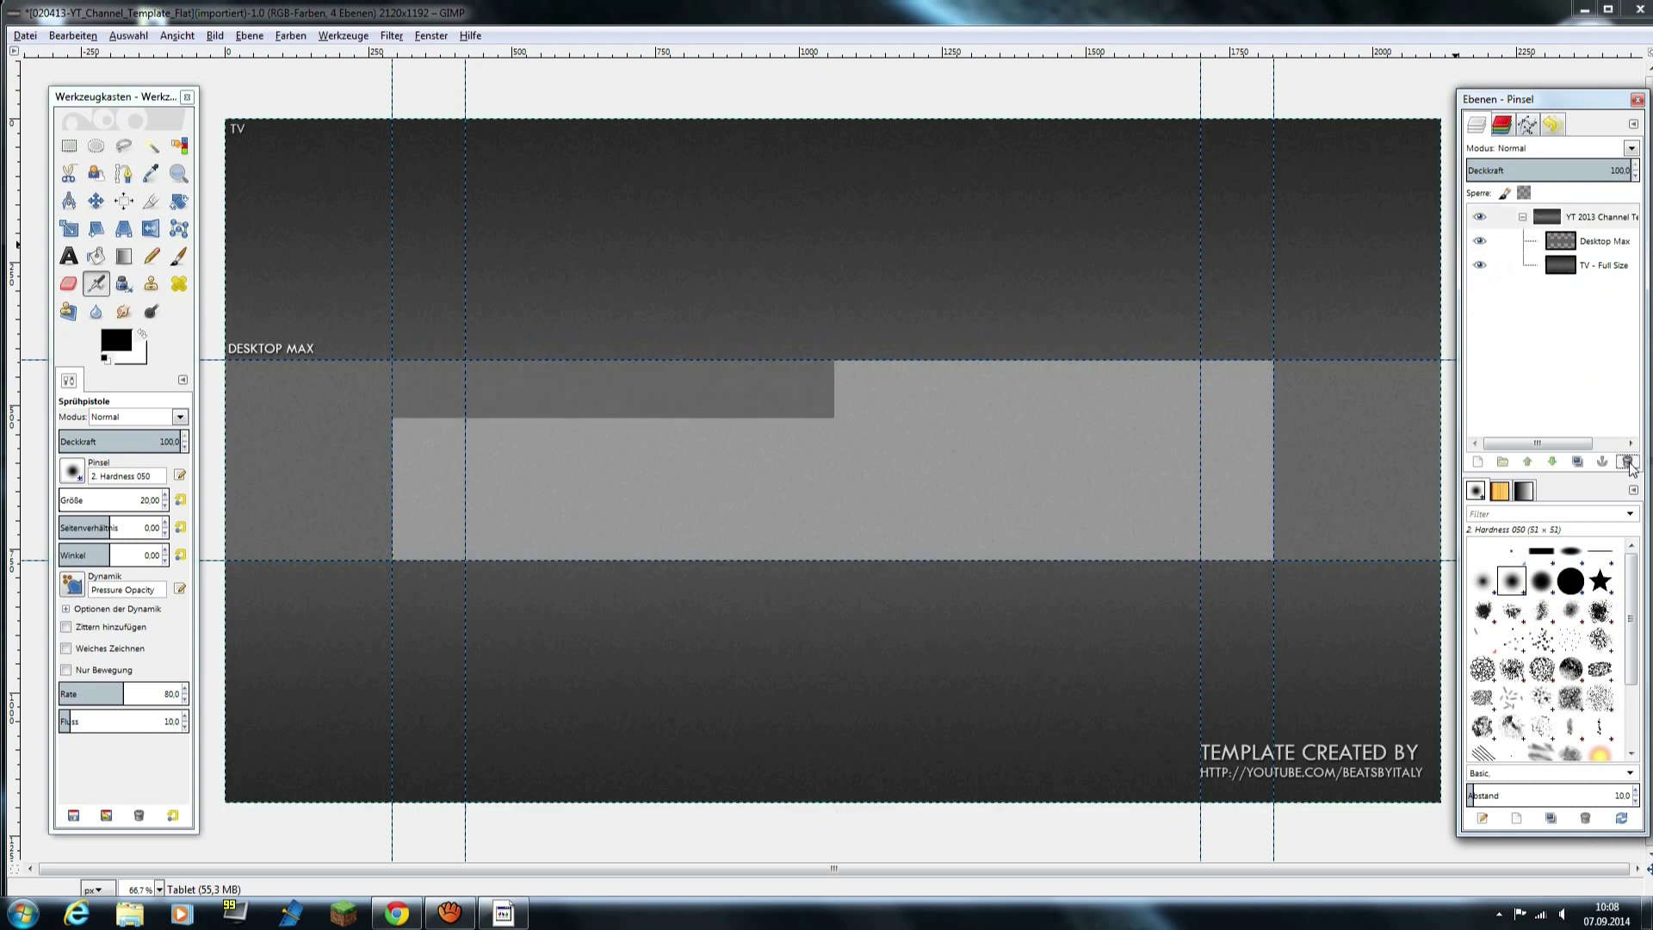
click(1583, 243)
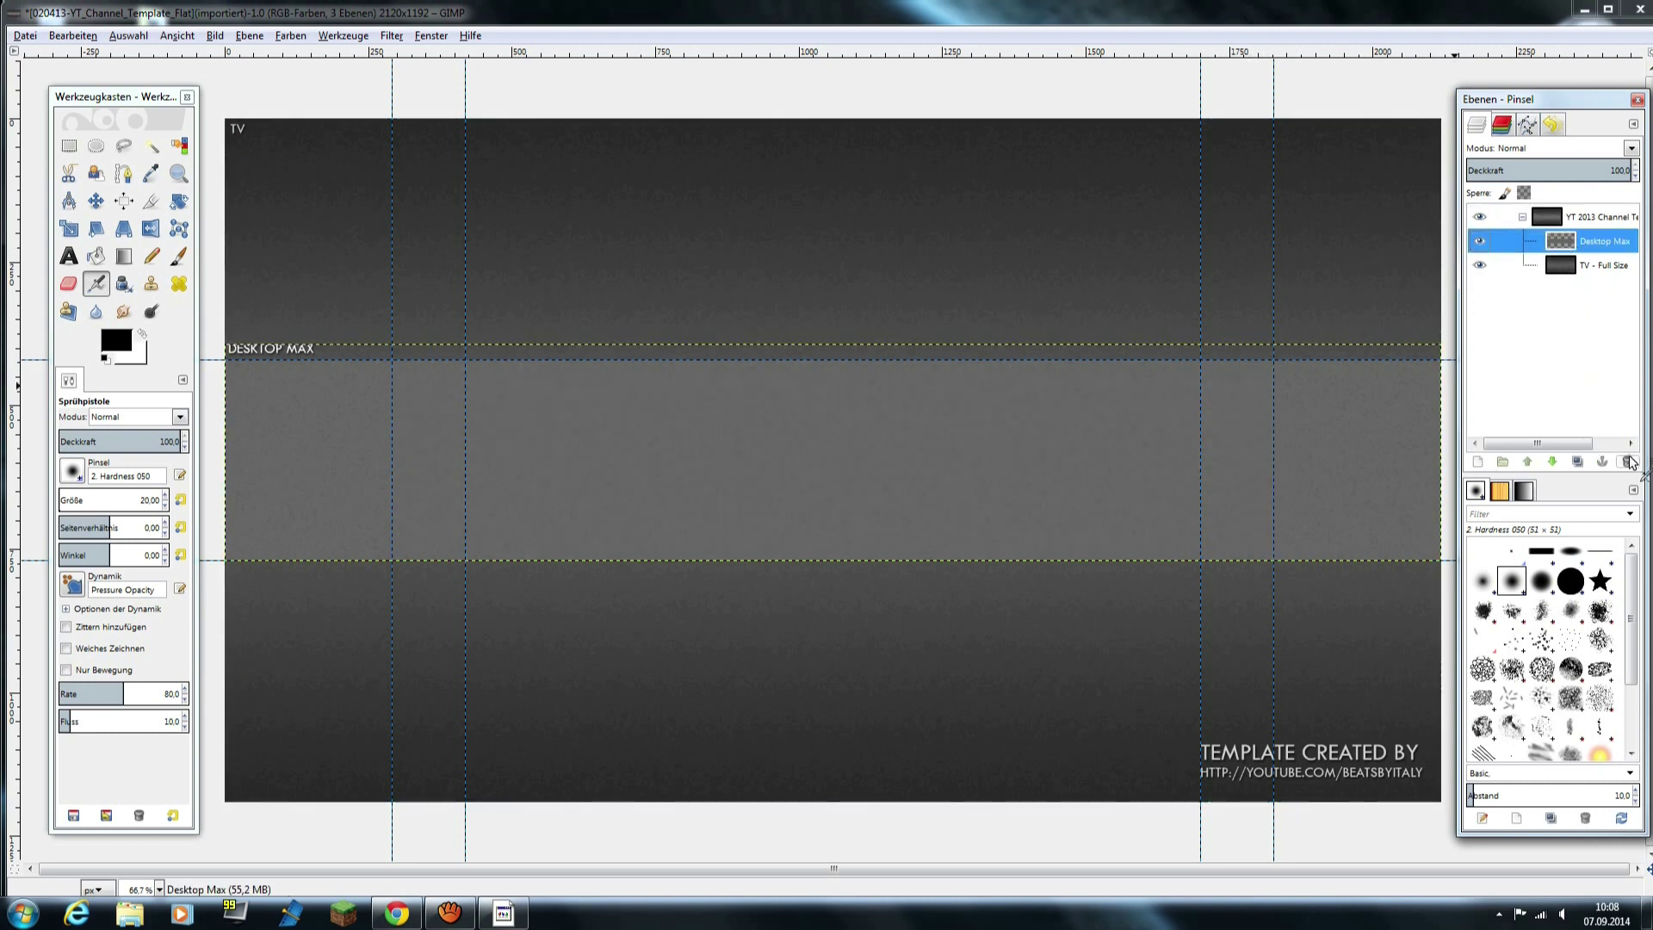
click(1628, 460)
click(1571, 249)
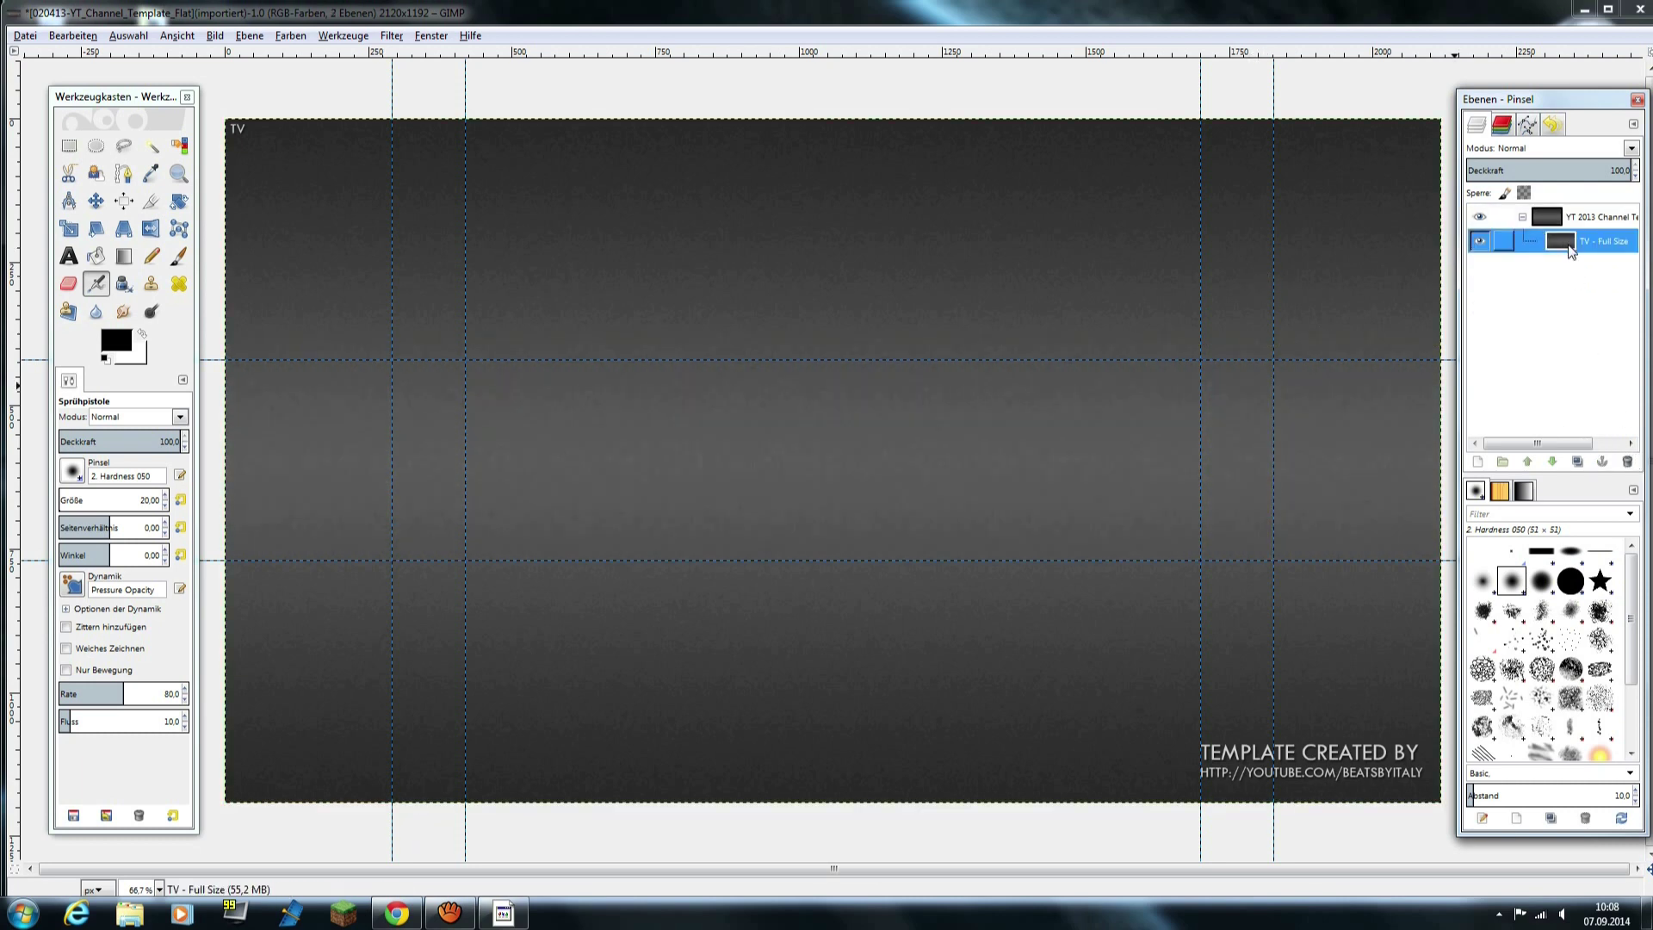
click(1627, 462)
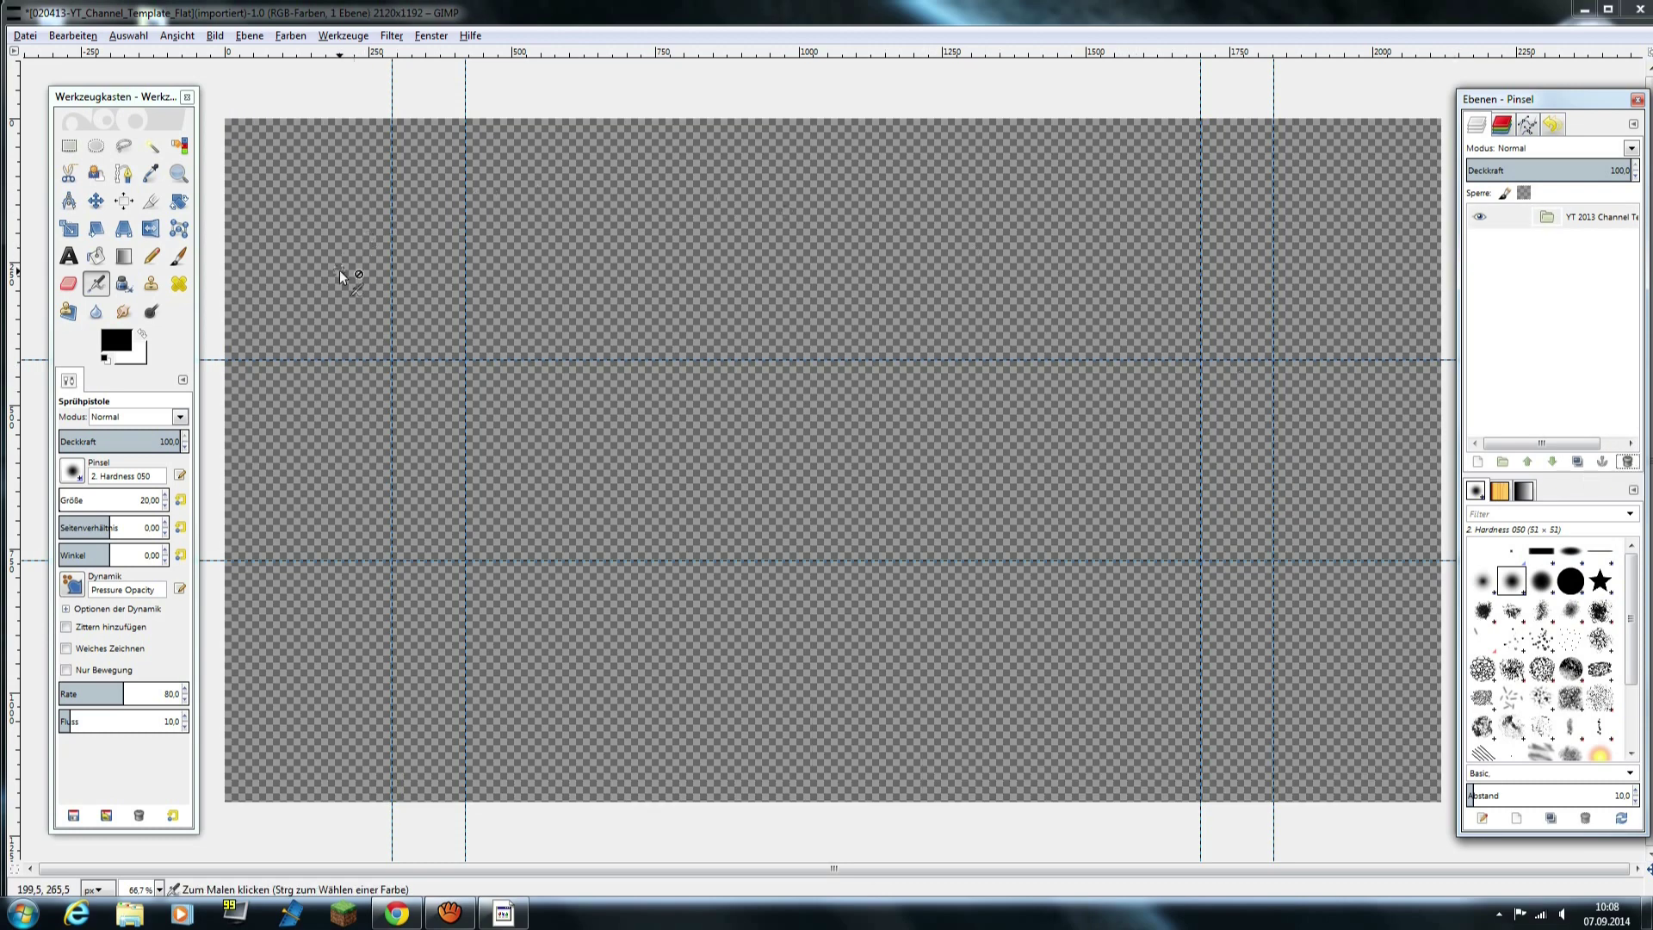
- Set the foreground colour to bright green 17e82a
click(141, 333)
click(112, 343)
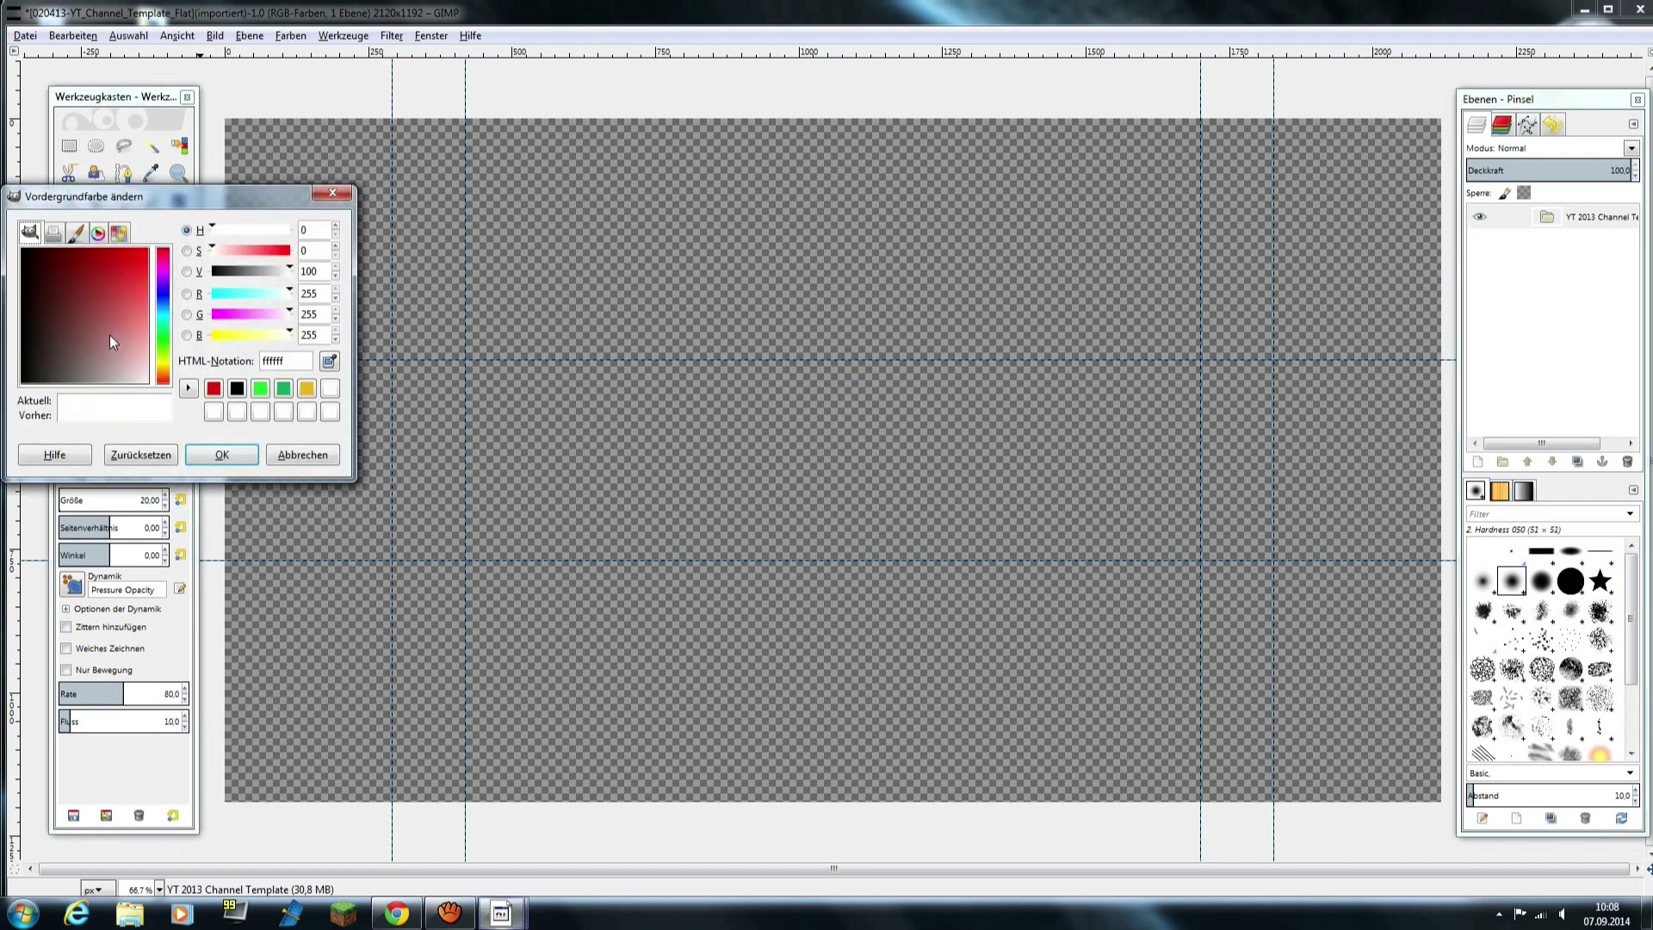
click(260, 390)
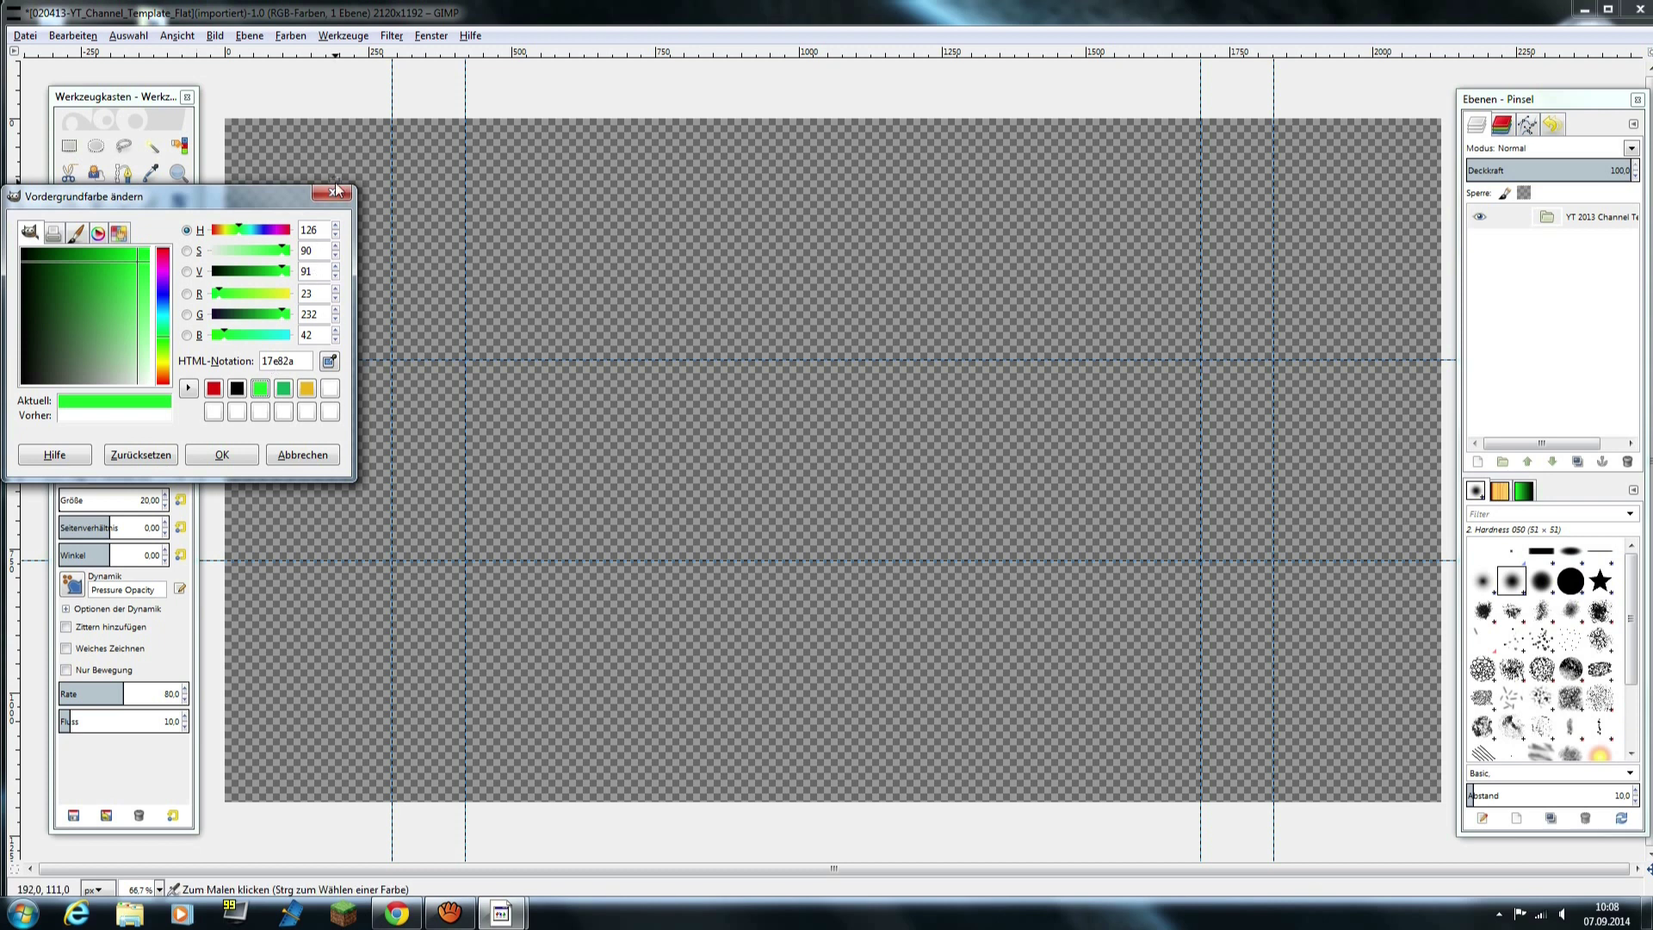
click(237, 455)
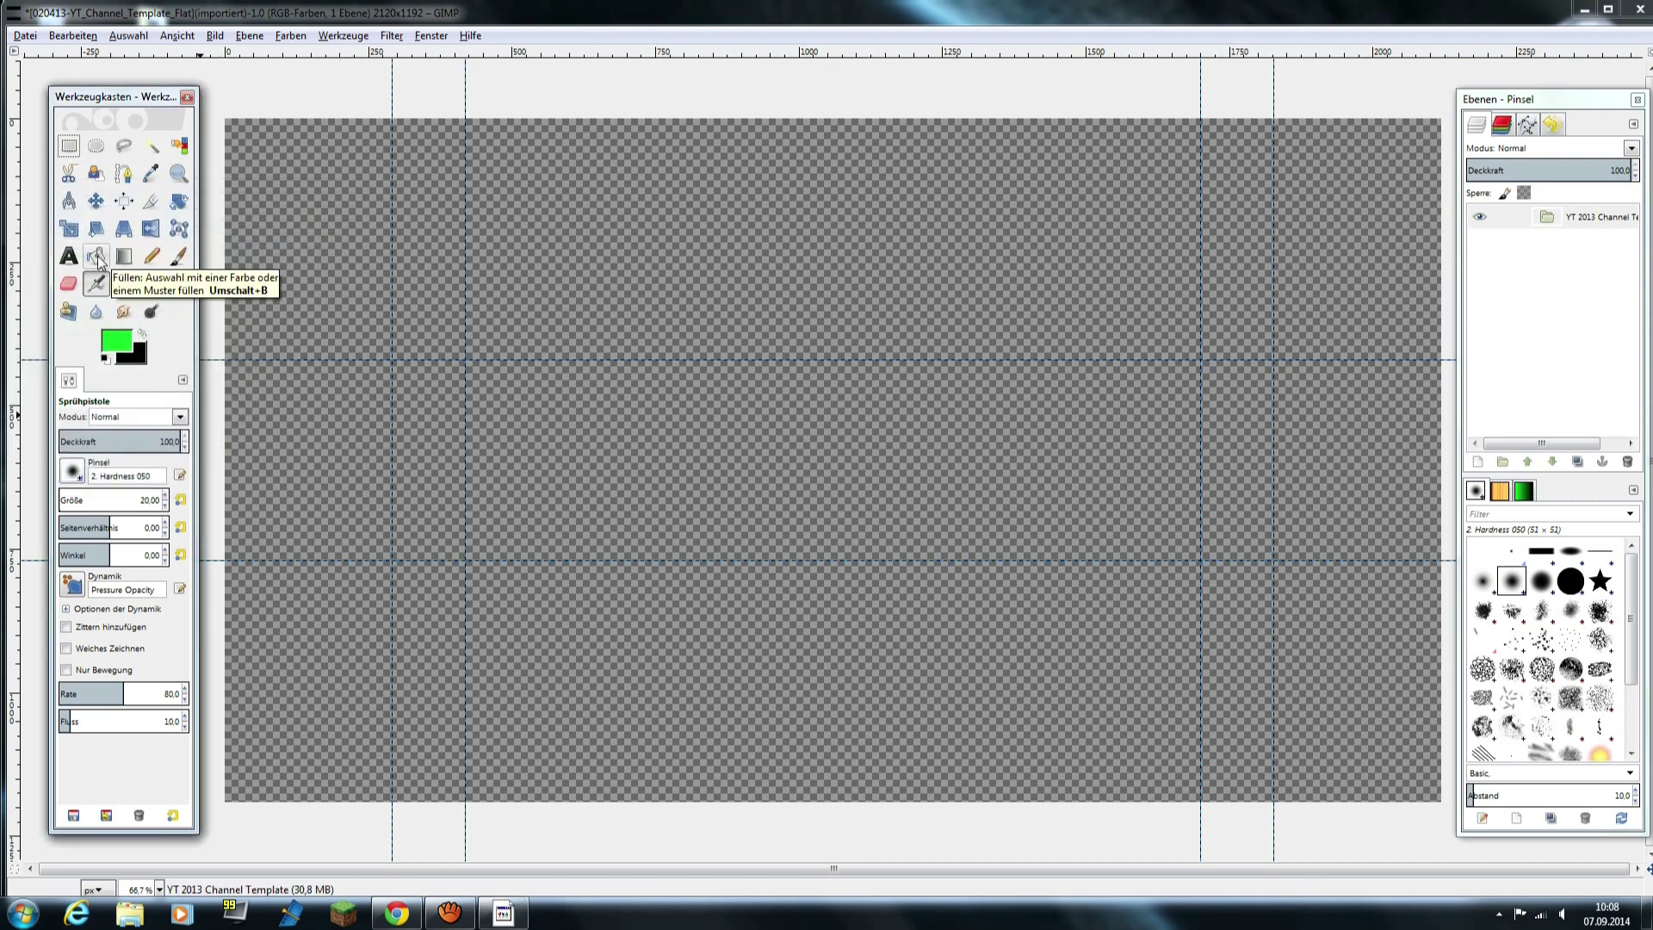
- Add a new transparent layer and bucket-fill it entirely with the green
click(1478, 463)
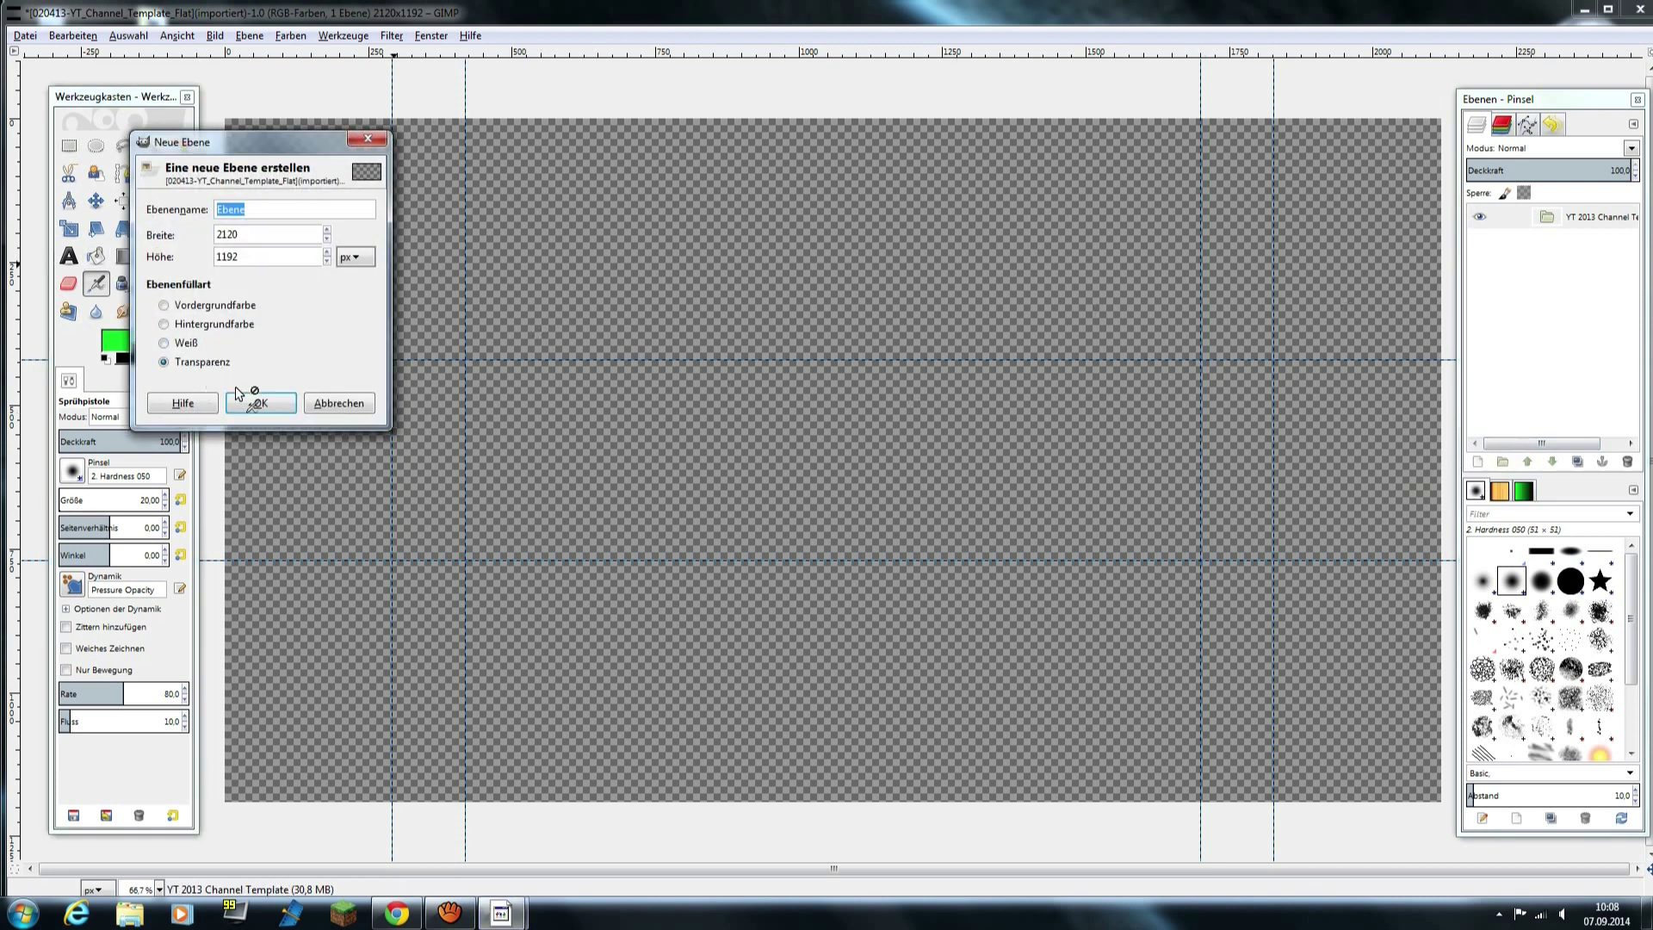
click(260, 403)
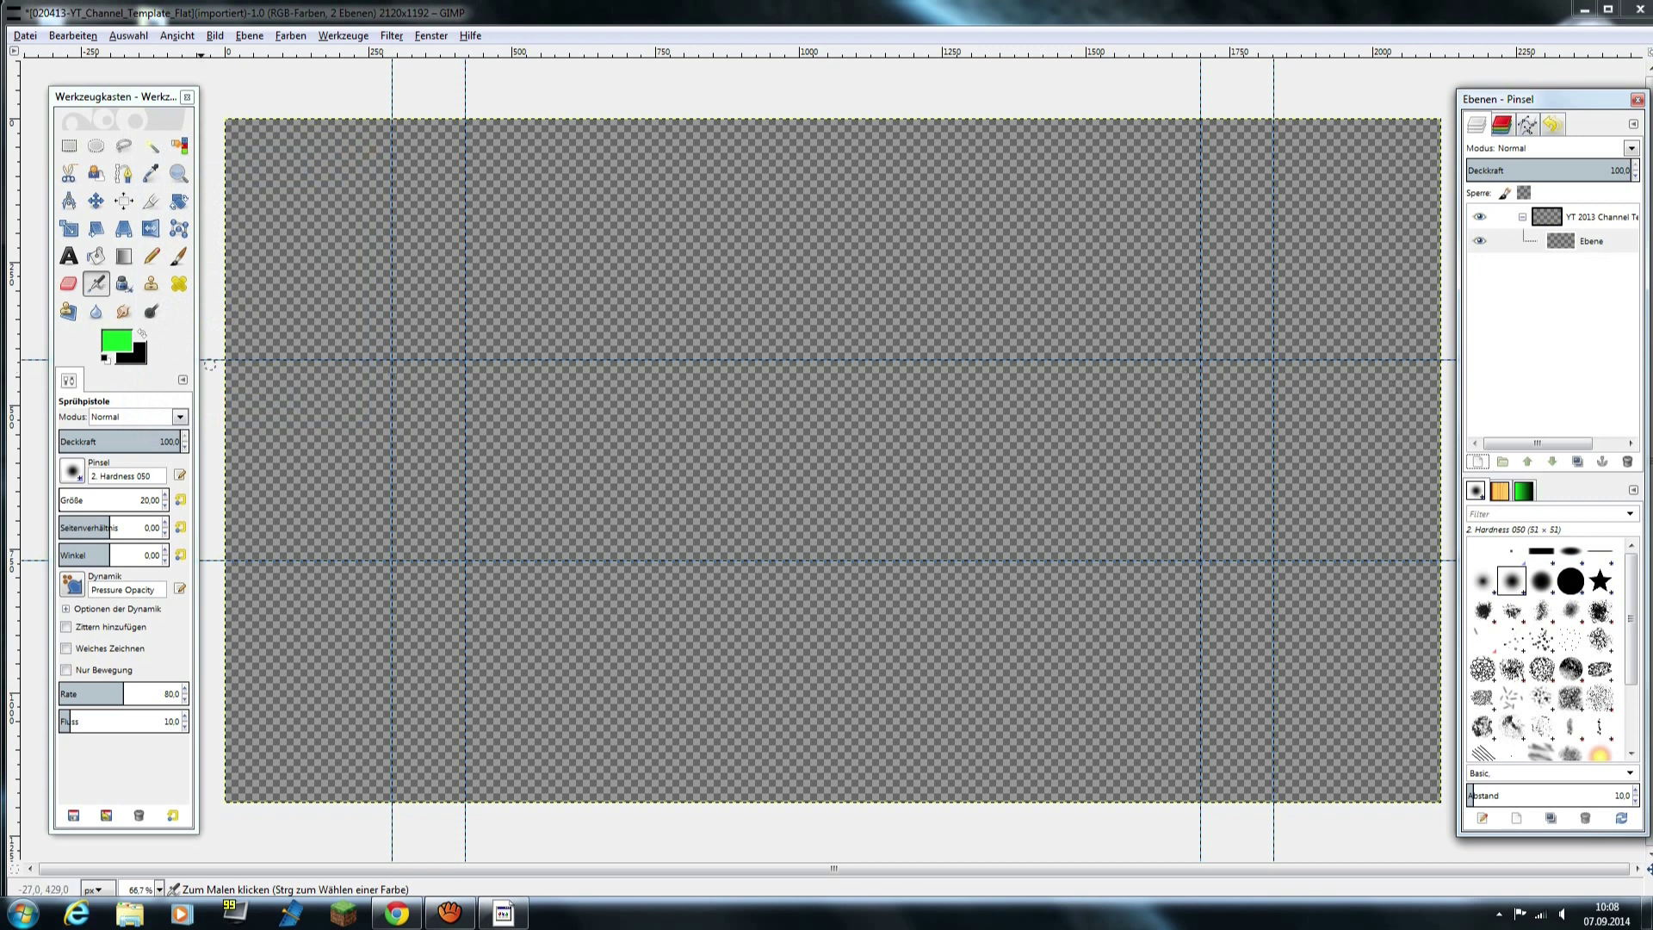
click(96, 258)
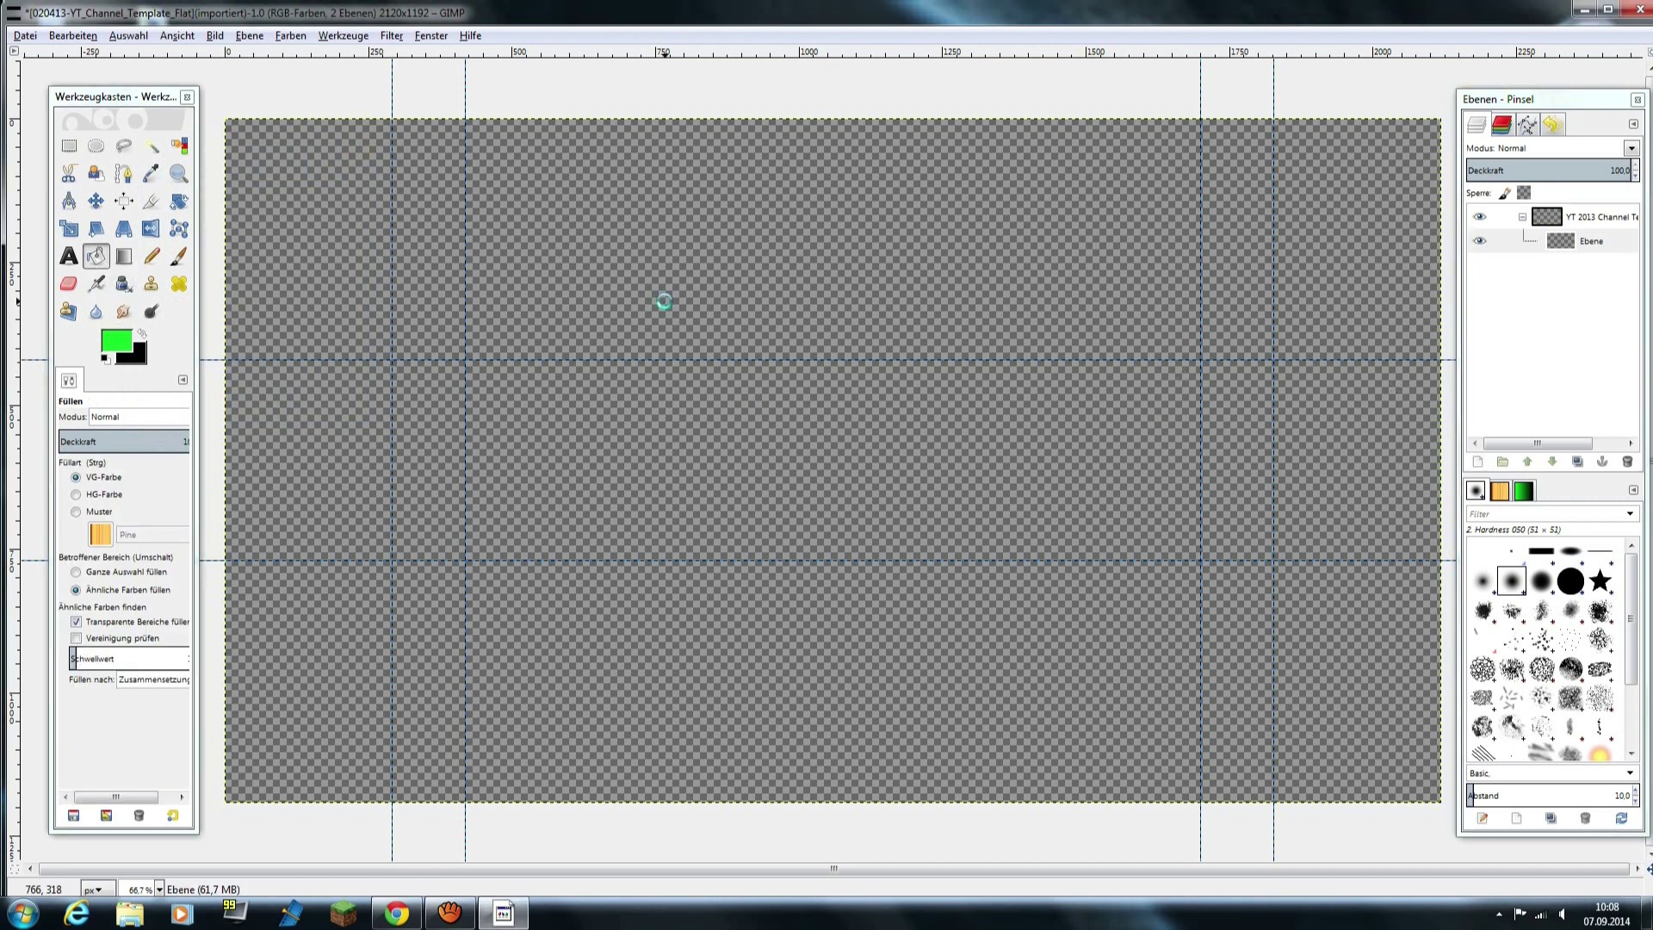
click(664, 302)
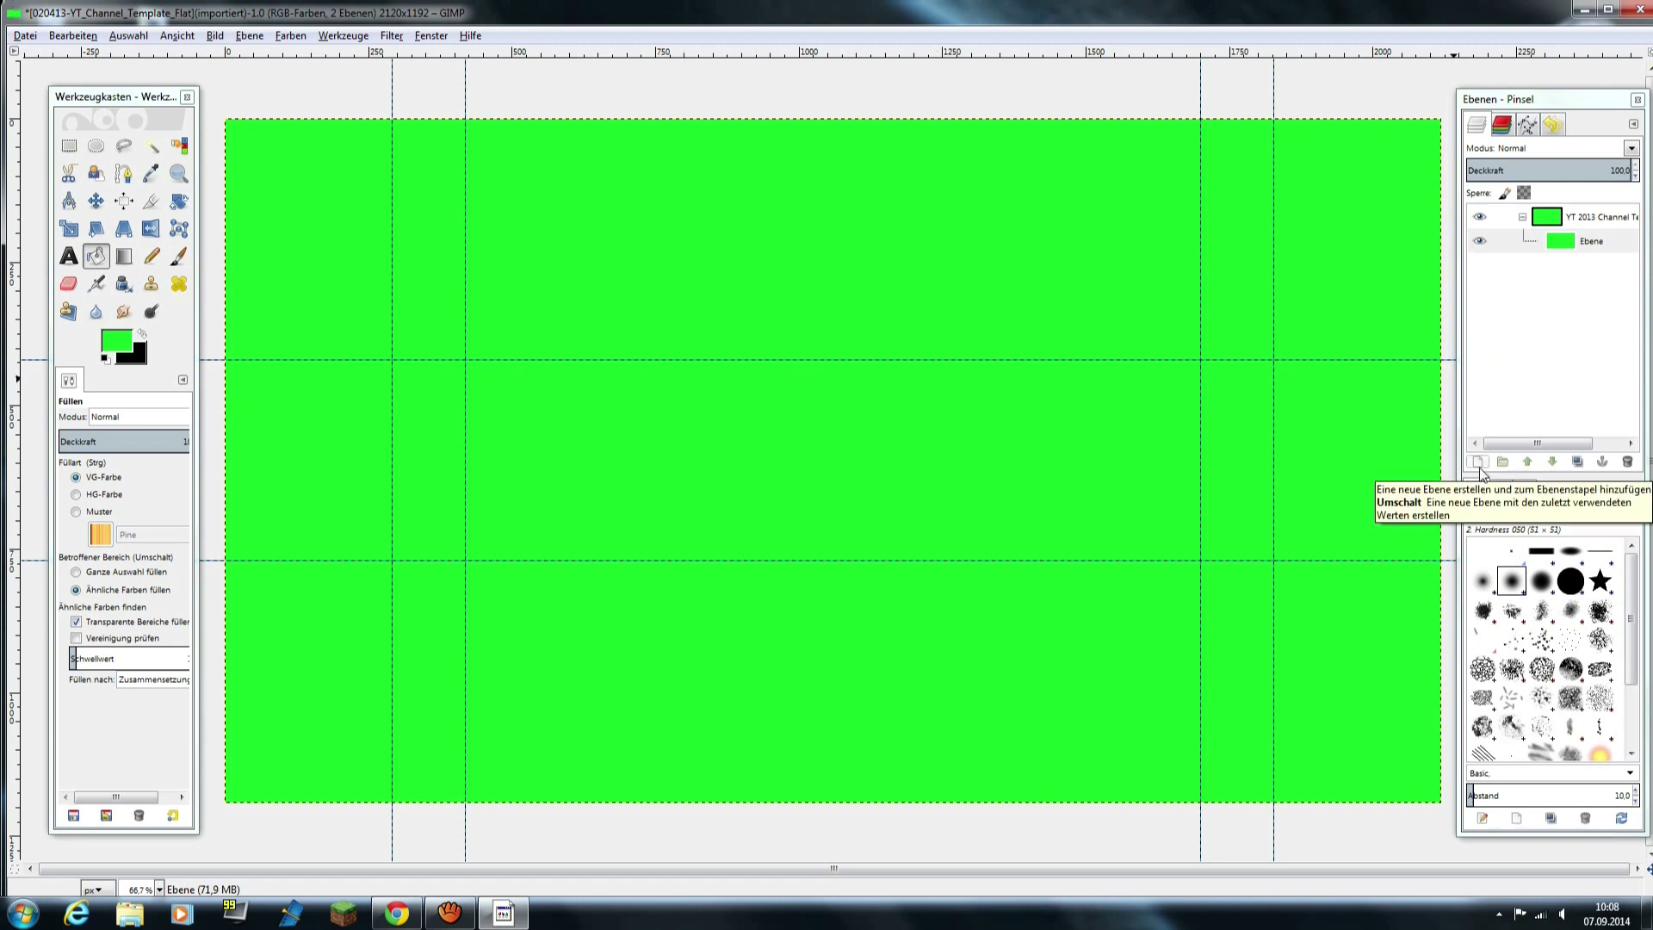
- Add a transparent layer Ebene #1 and set the foreground colour to white
click(1477, 463)
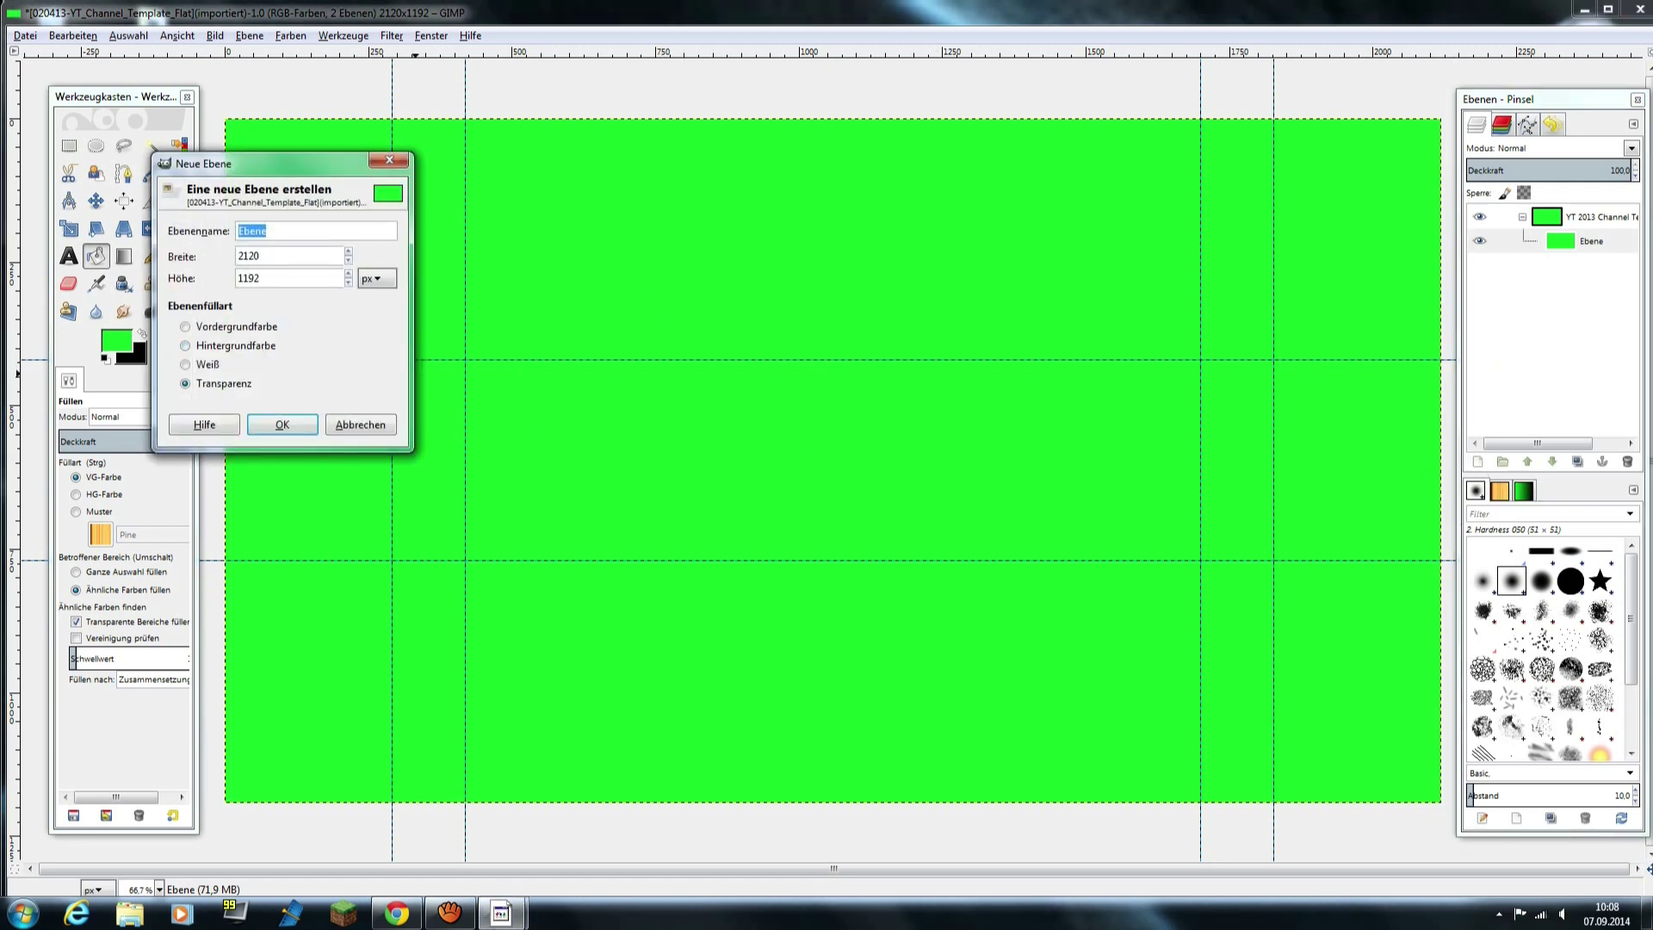
click(296, 433)
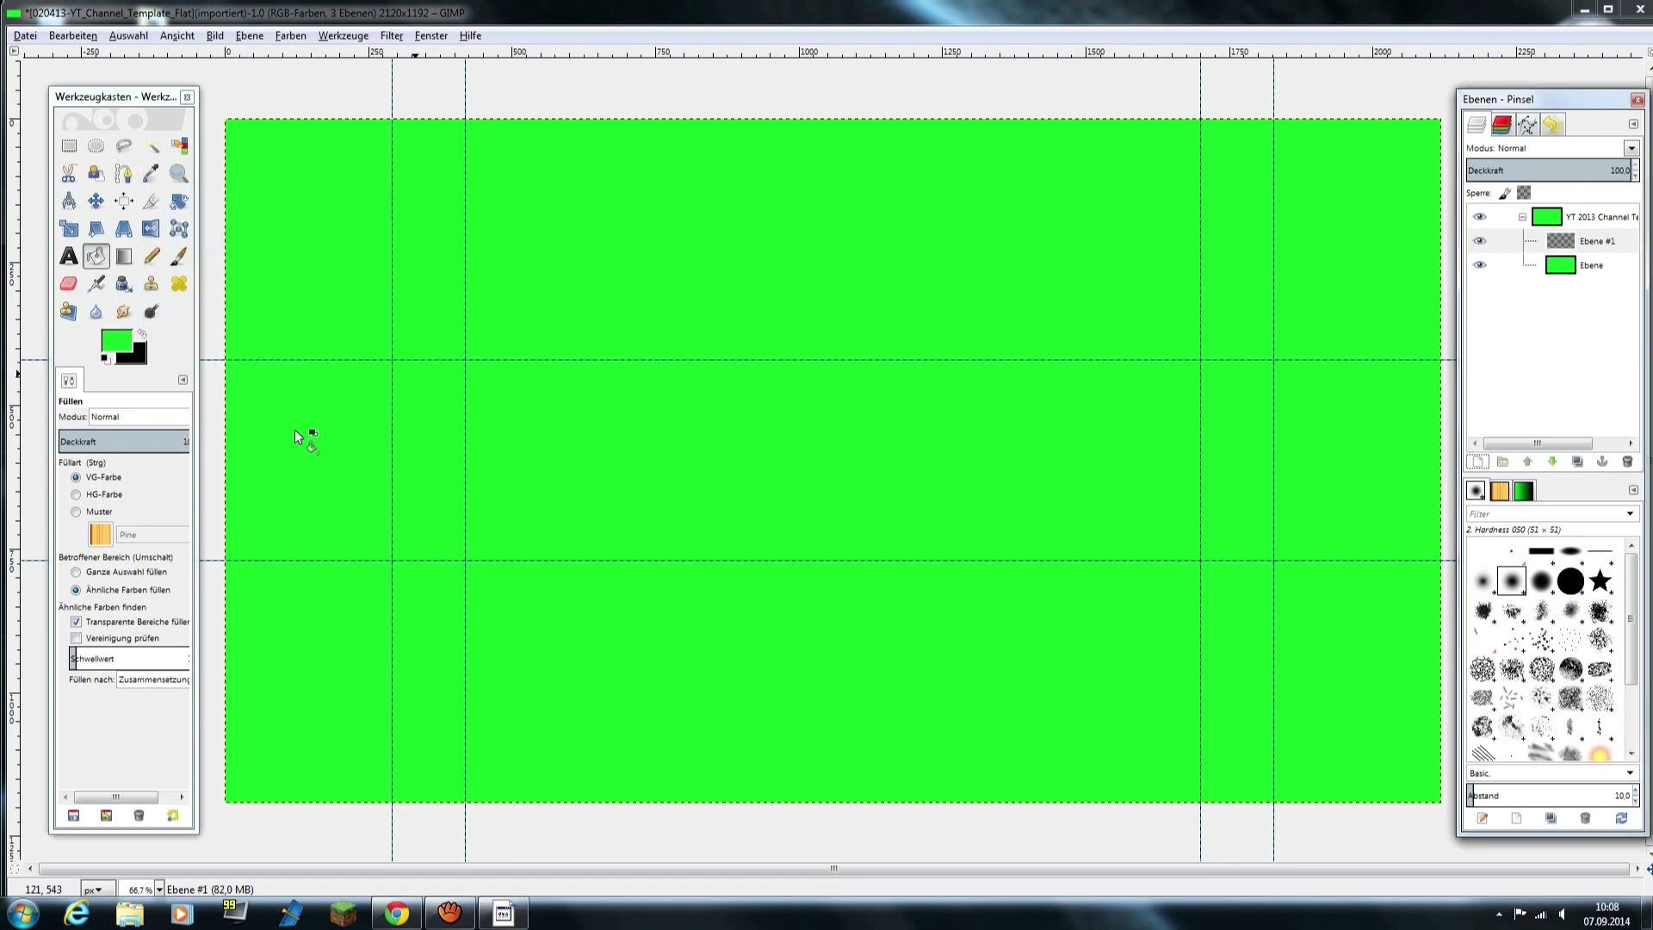
click(142, 337)
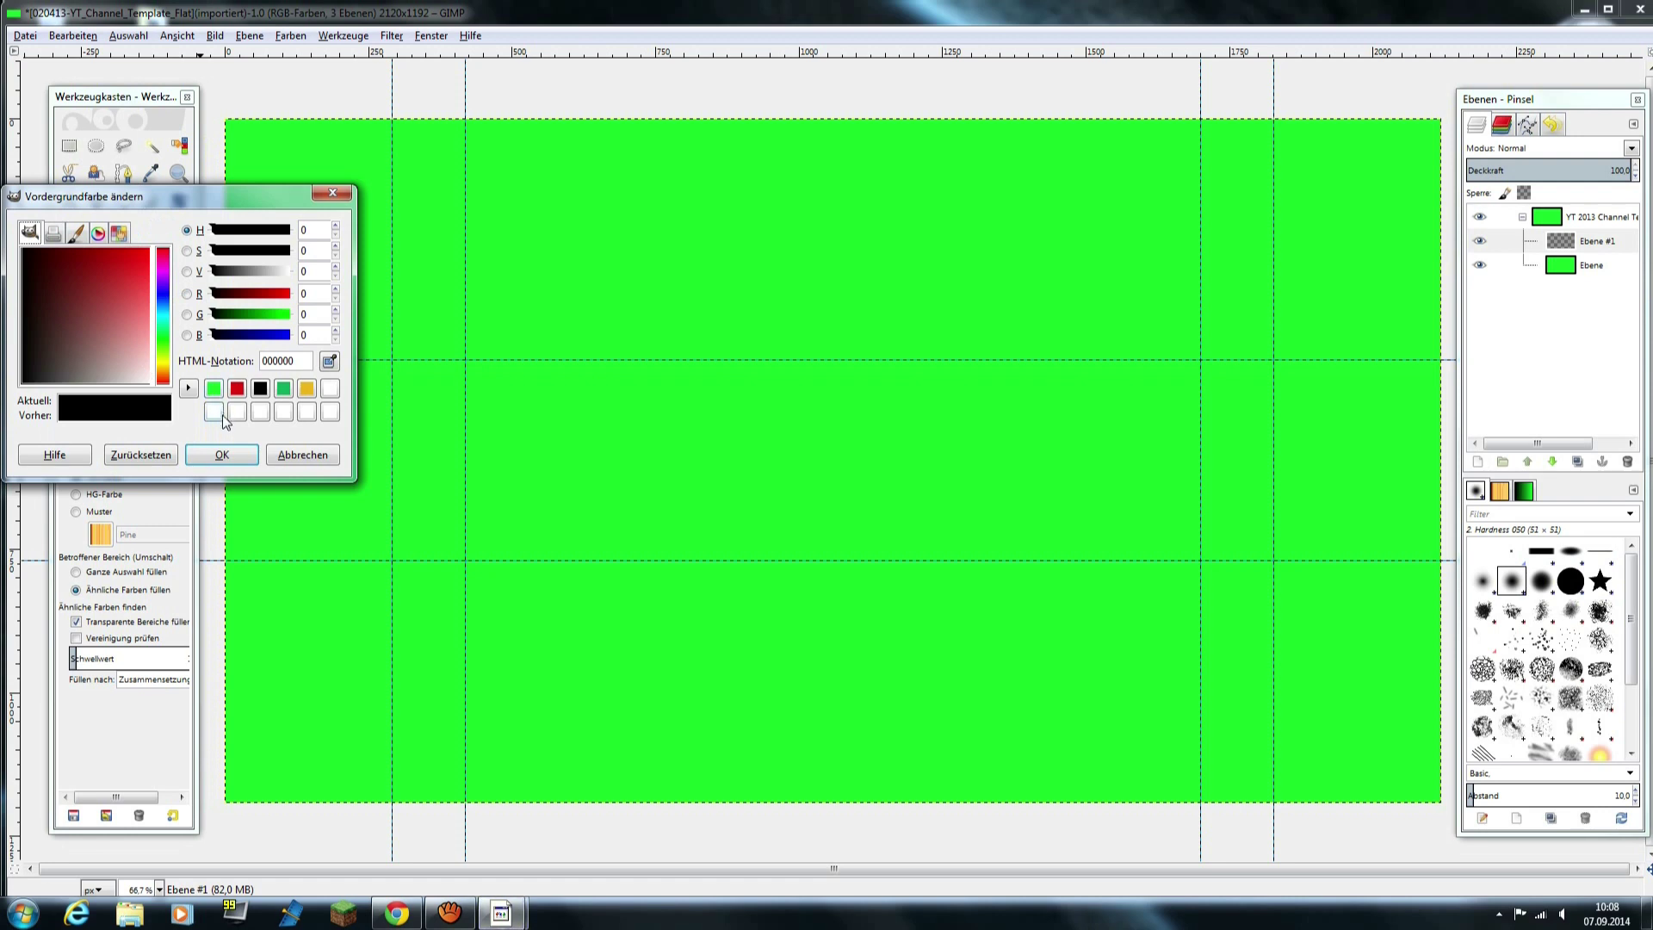
click(215, 413)
click(208, 458)
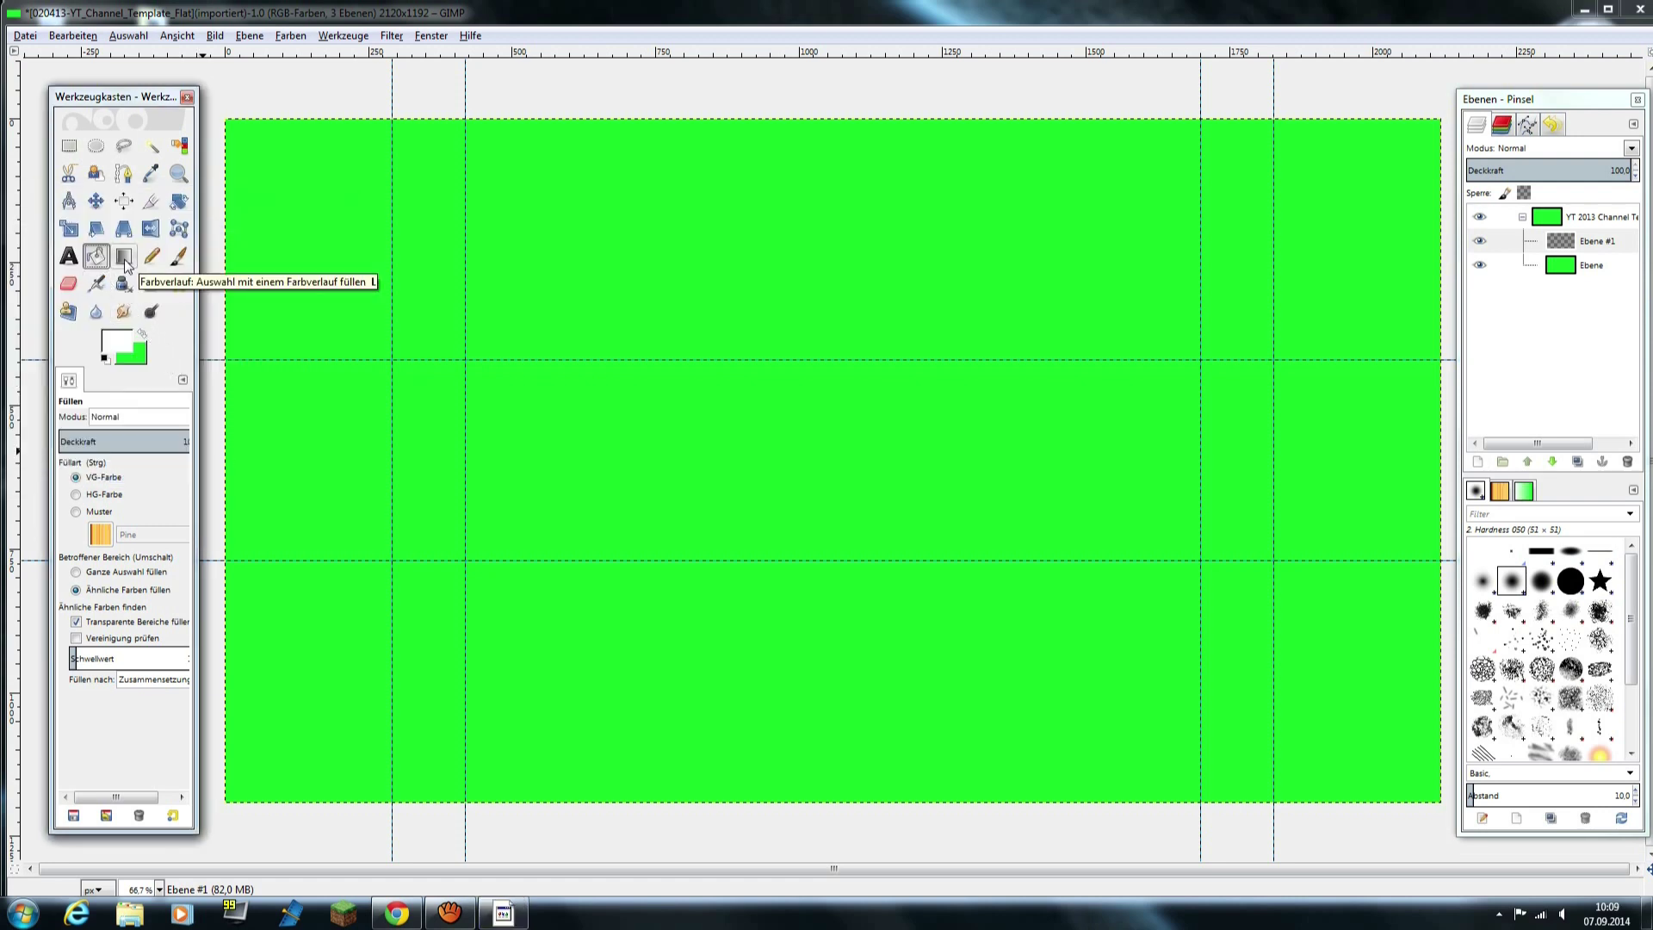
- Fill a thin horizontal strip above the middle band white
click(69, 149)
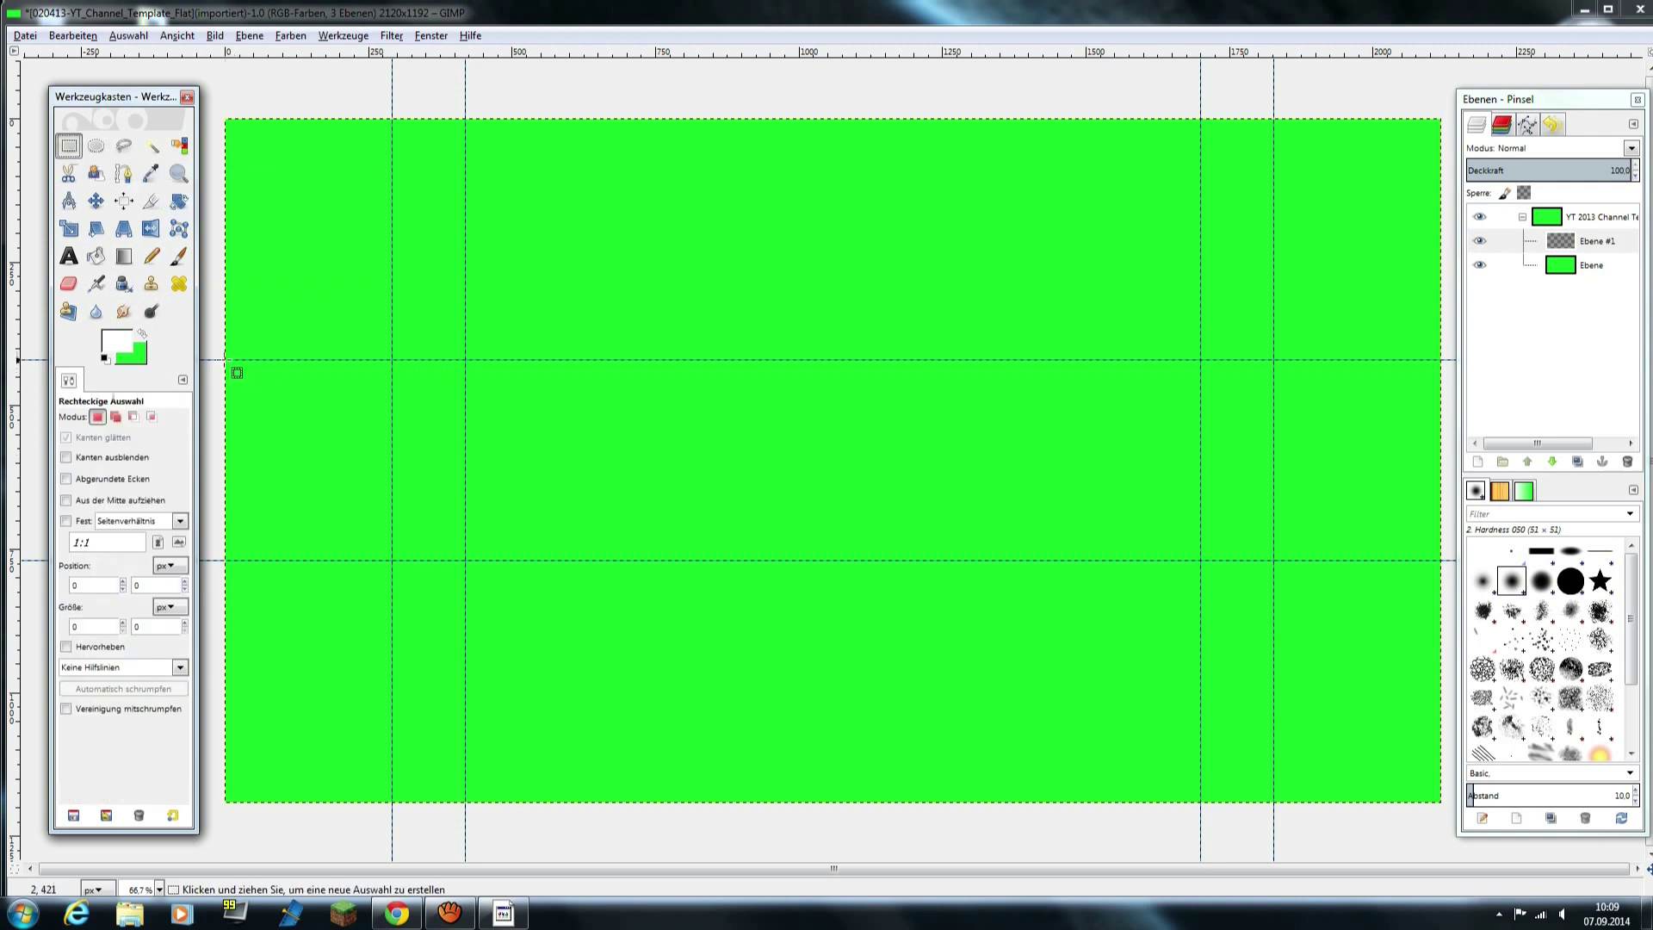
drag(226, 362, 1462, 389)
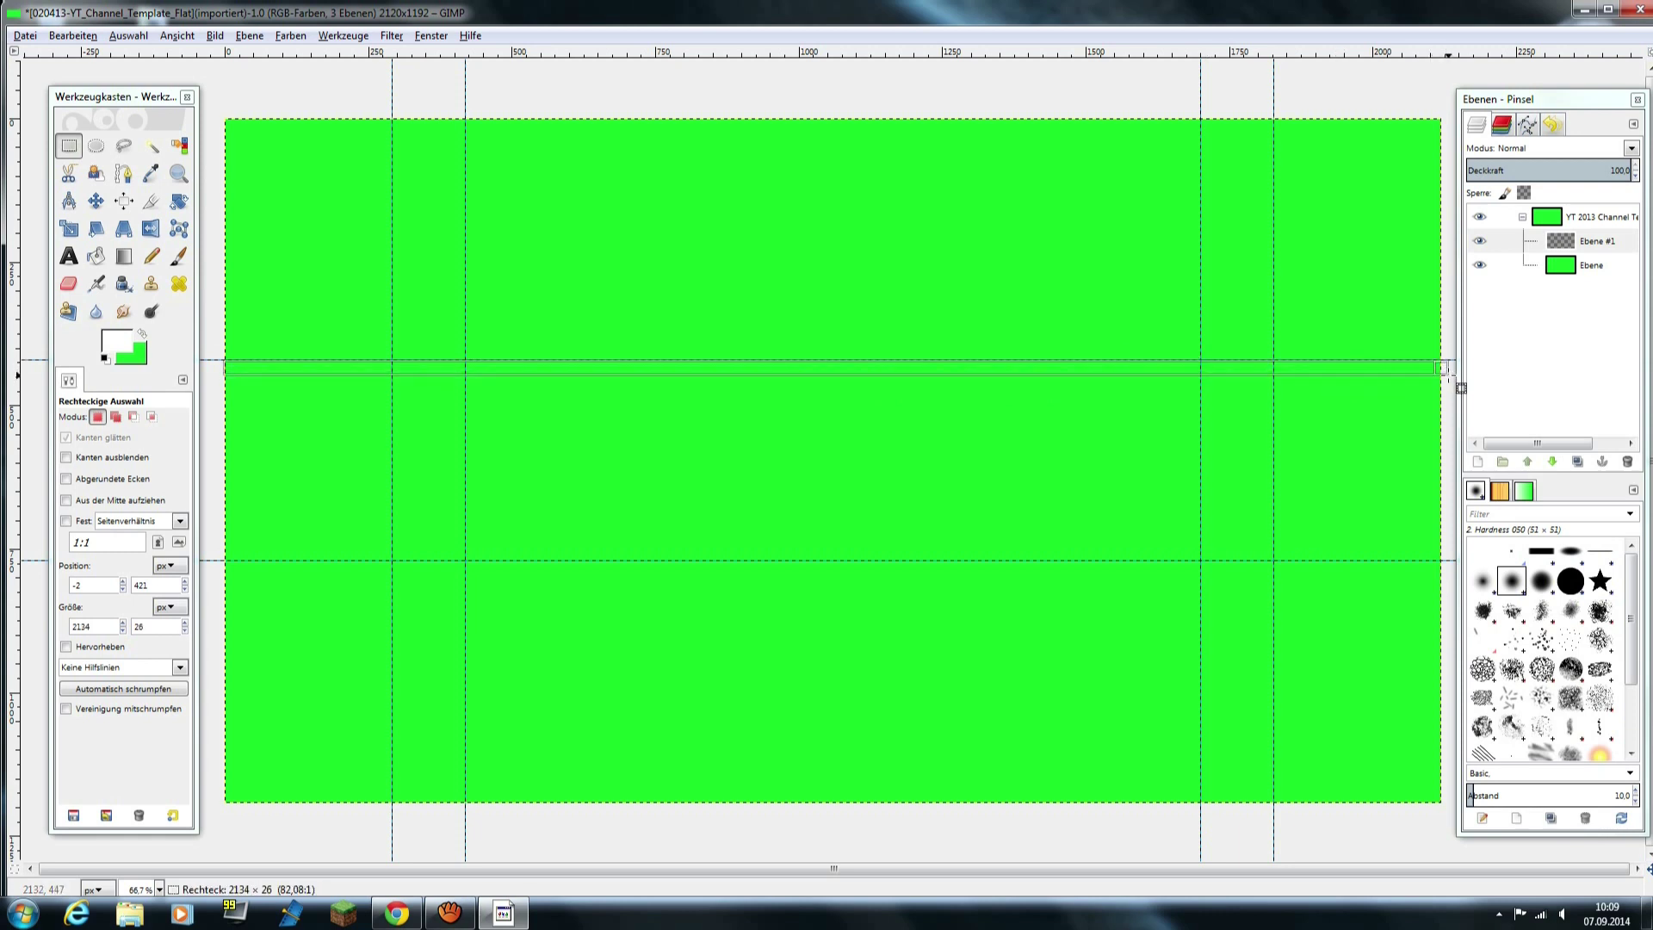
drag(1461, 388, 1469, 388)
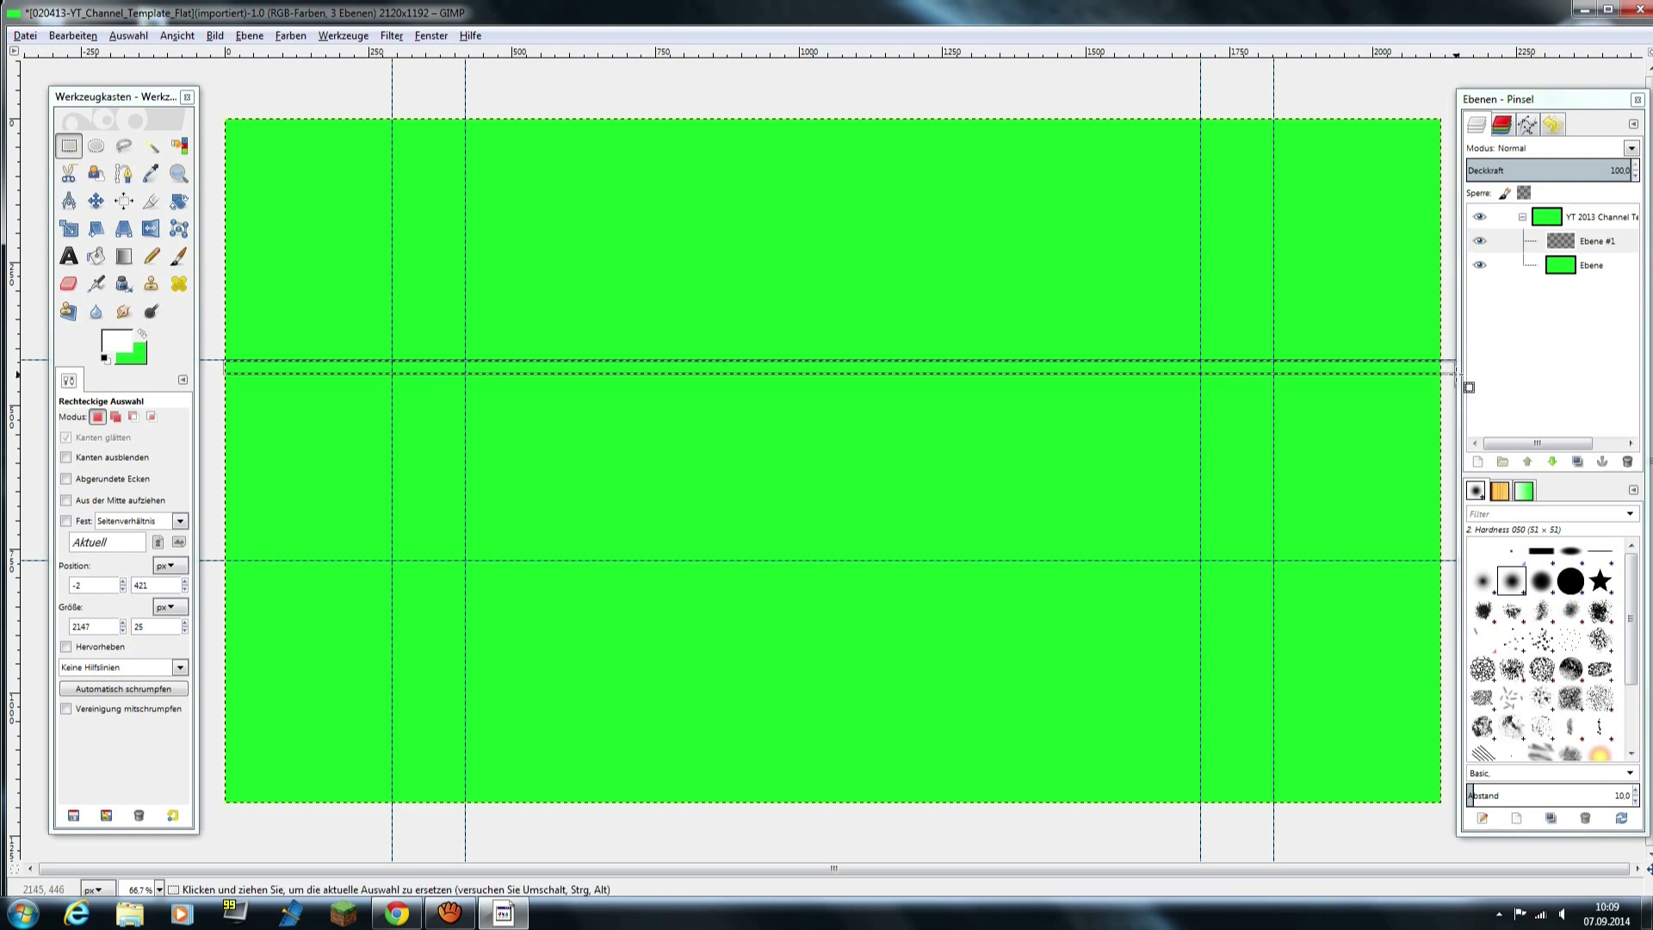
click(95, 259)
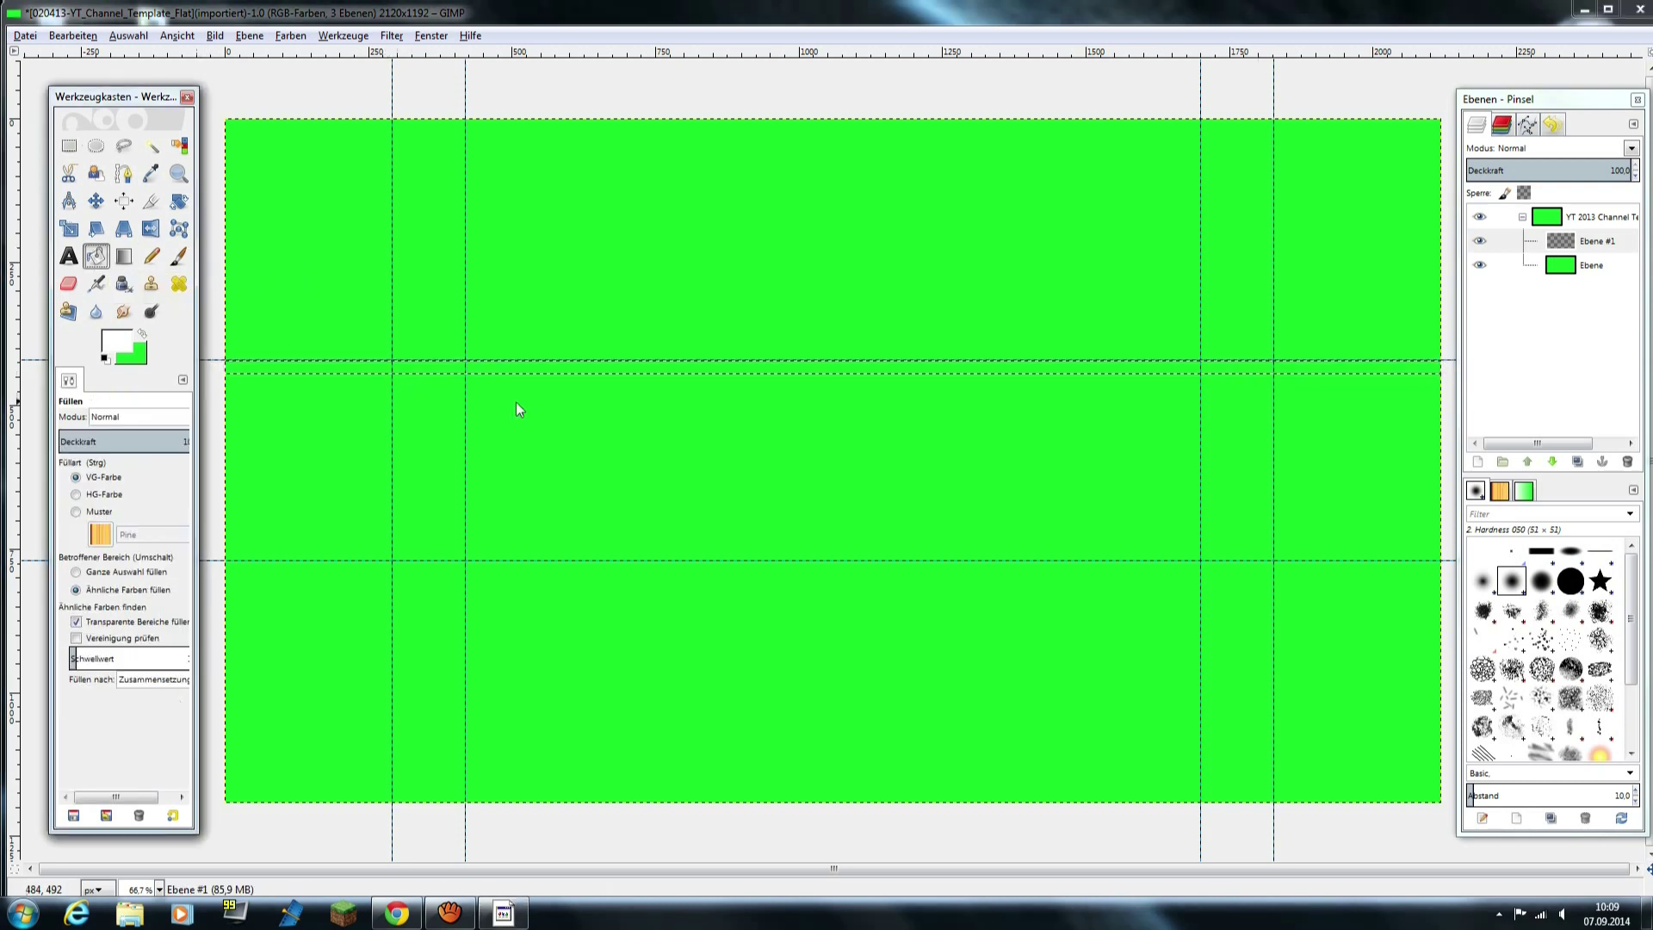
click(571, 369)
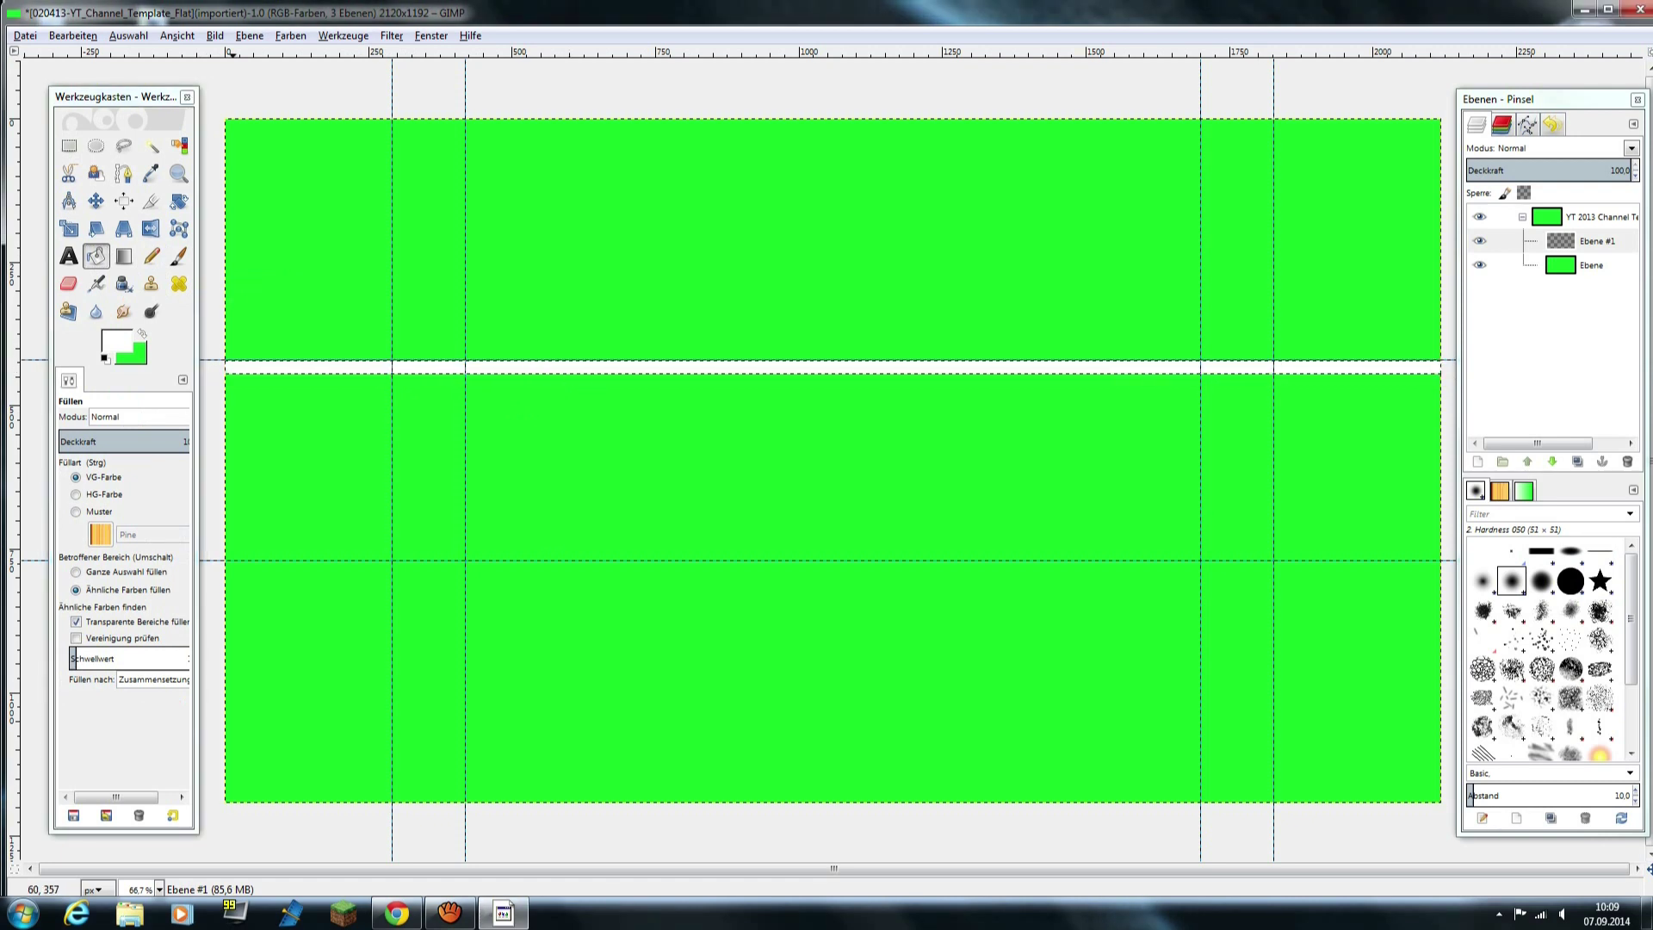
- Fill a narrow vertical strip at the middle band's right edge white
click(69, 146)
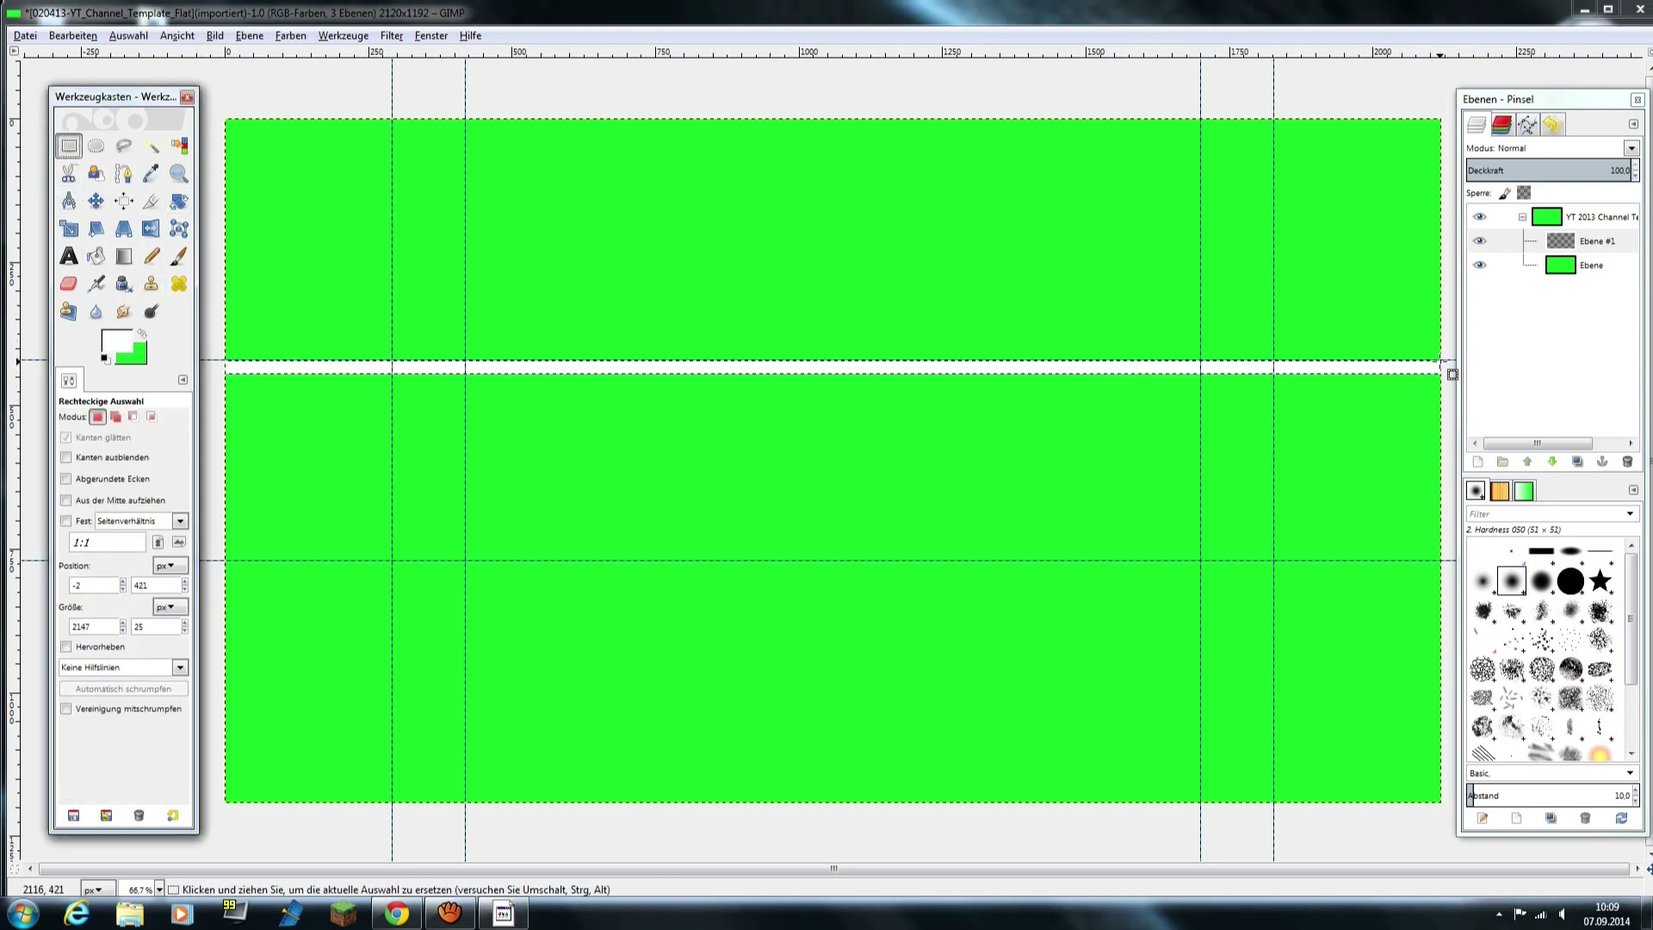
drag(1453, 375, 1427, 567)
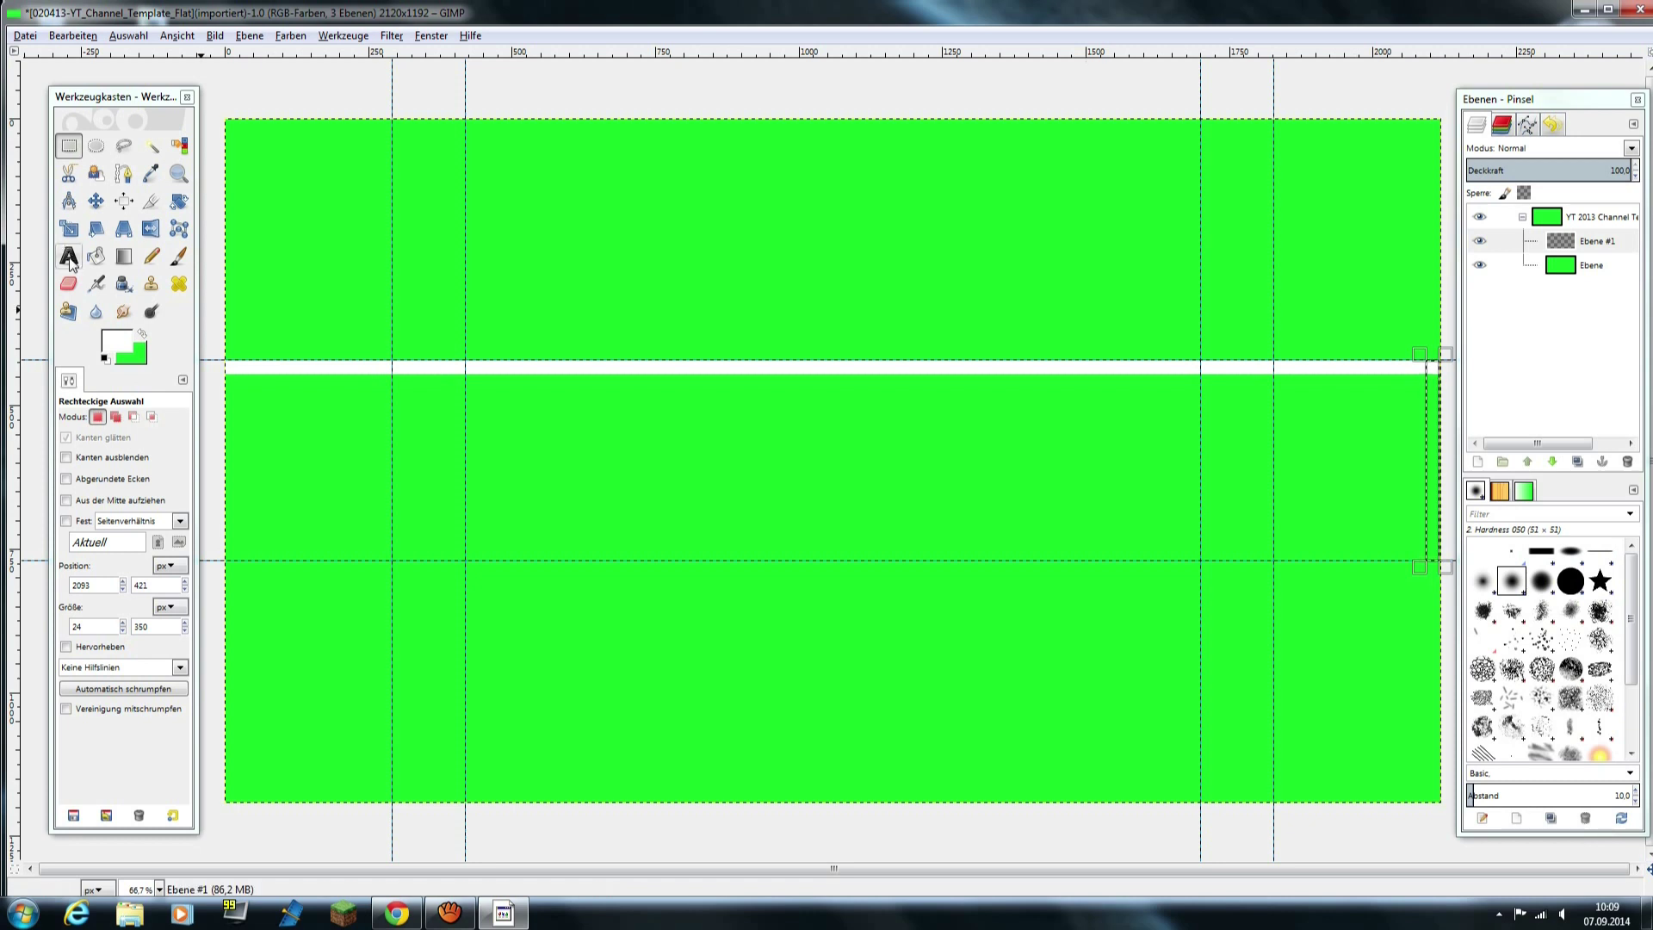
click(95, 256)
click(1432, 420)
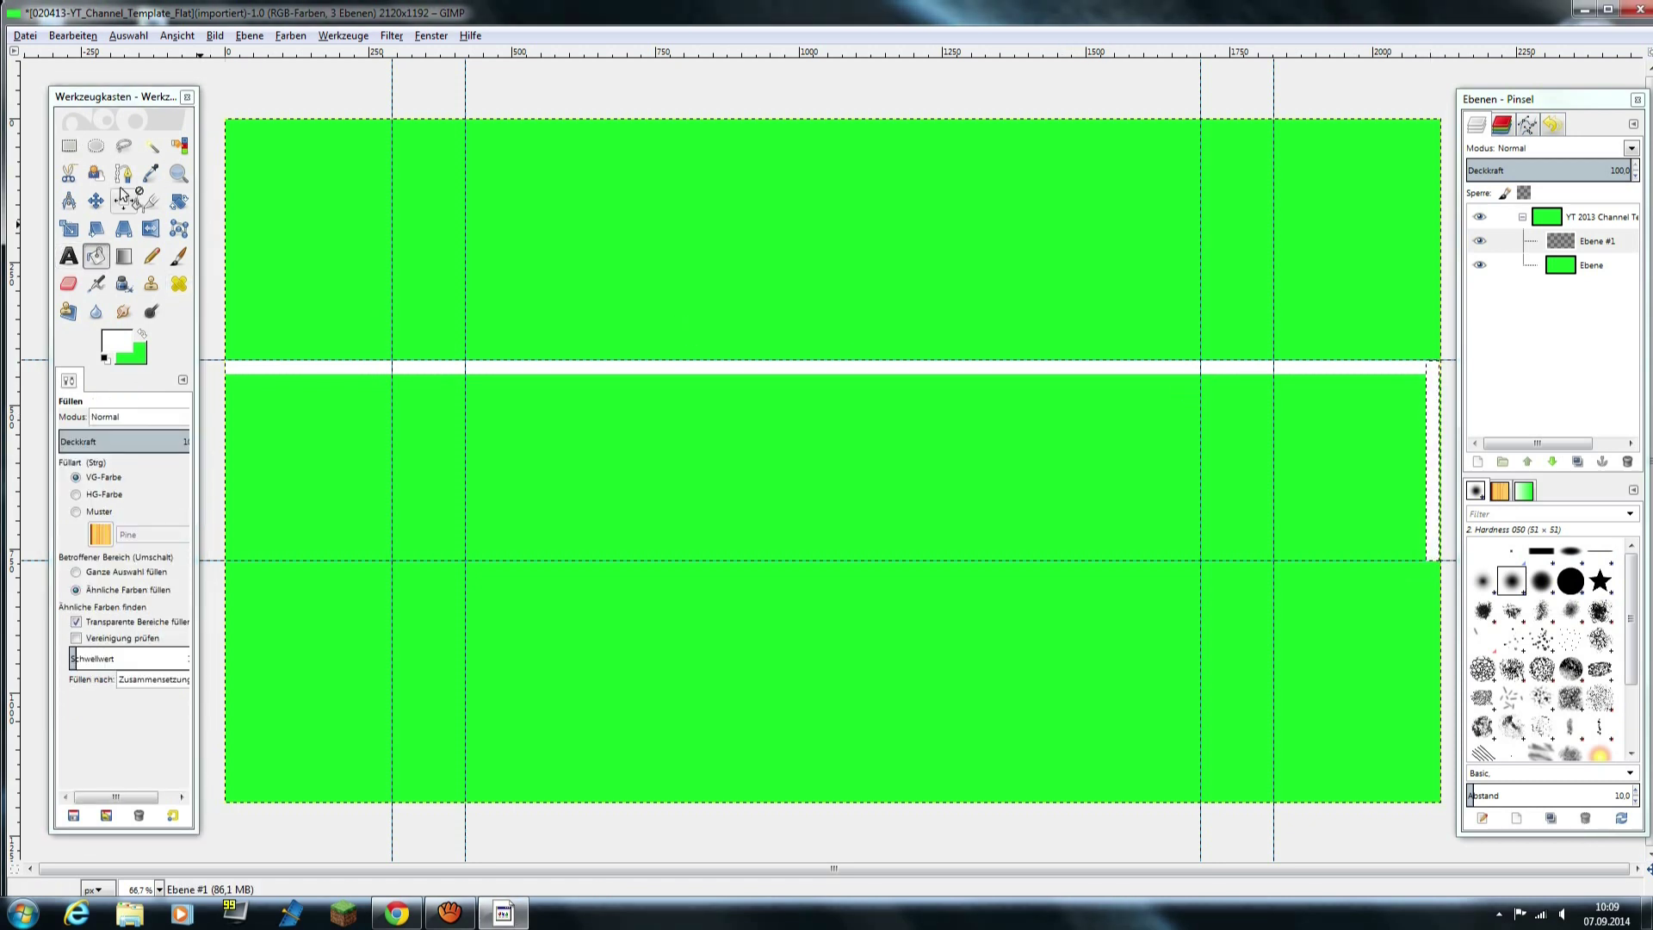
- Fill a thin strip above the bottom green area white
click(69, 145)
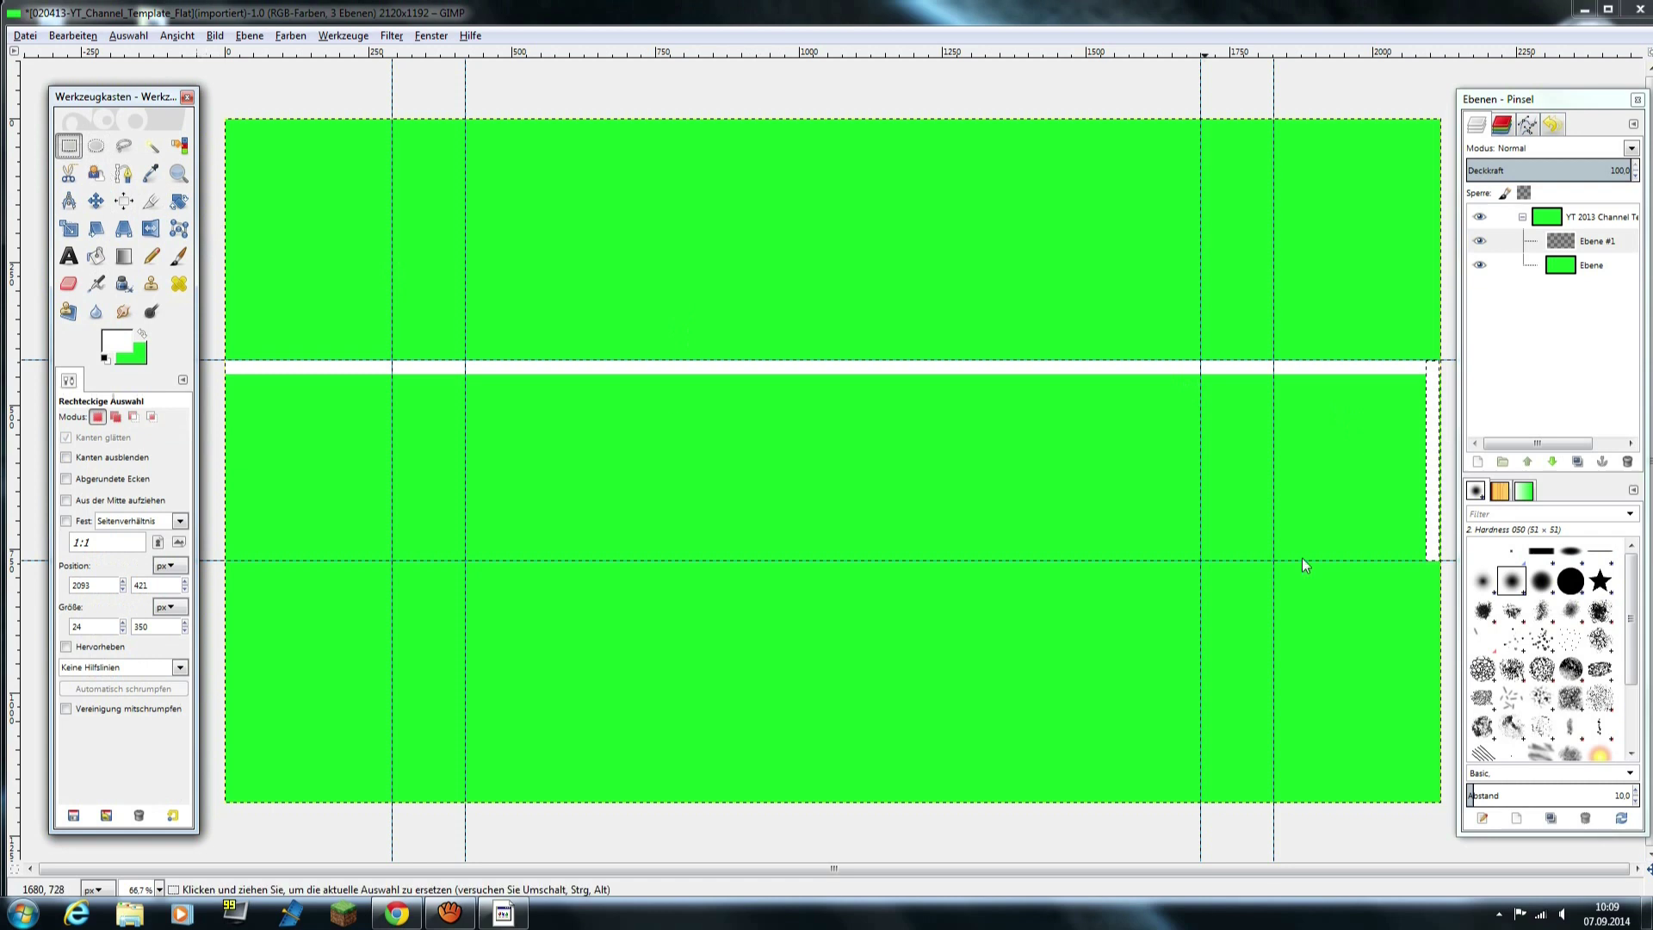
click(1454, 572)
drag(1453, 572, 230, 557)
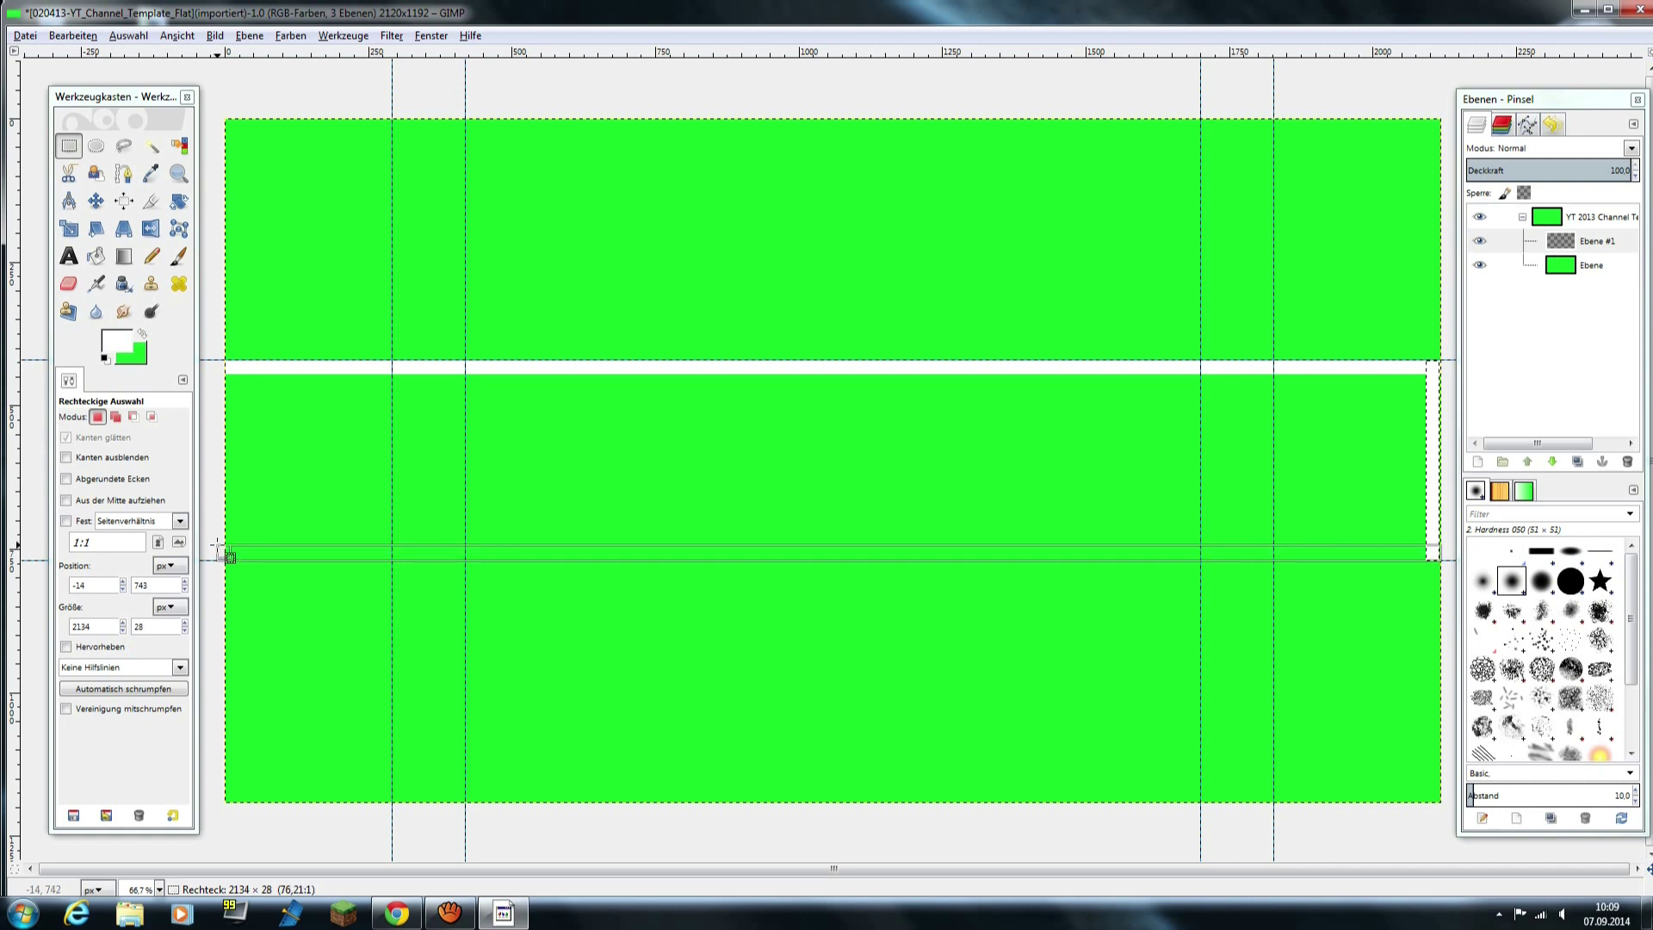
drag(230, 557, 222, 556)
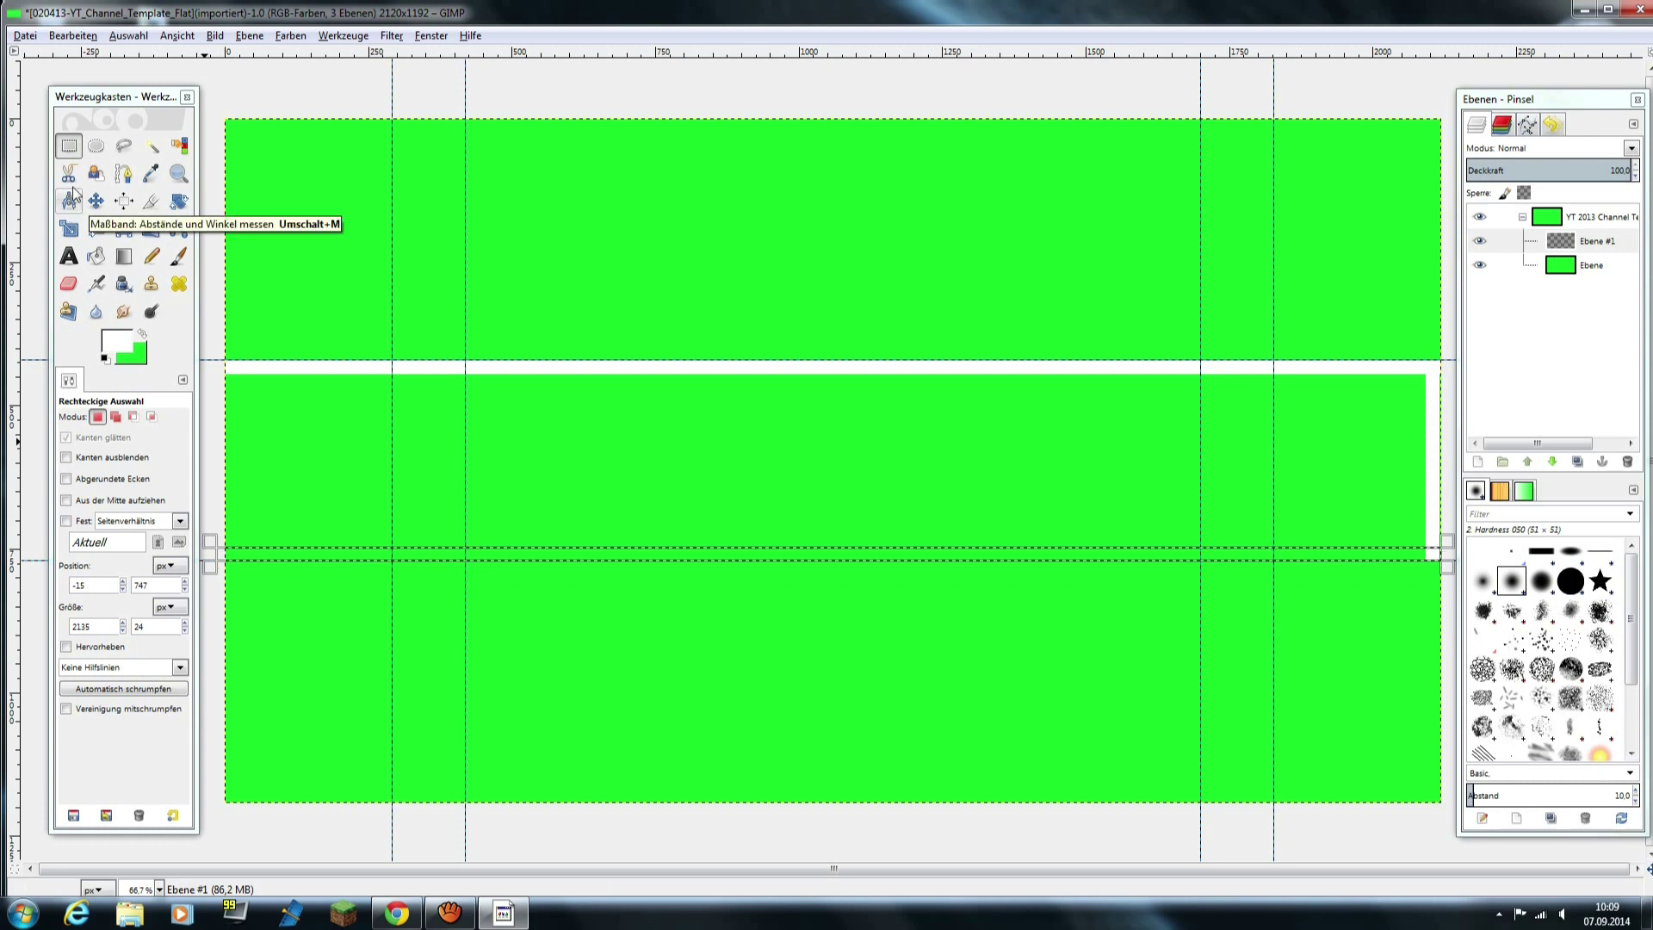
click(97, 258)
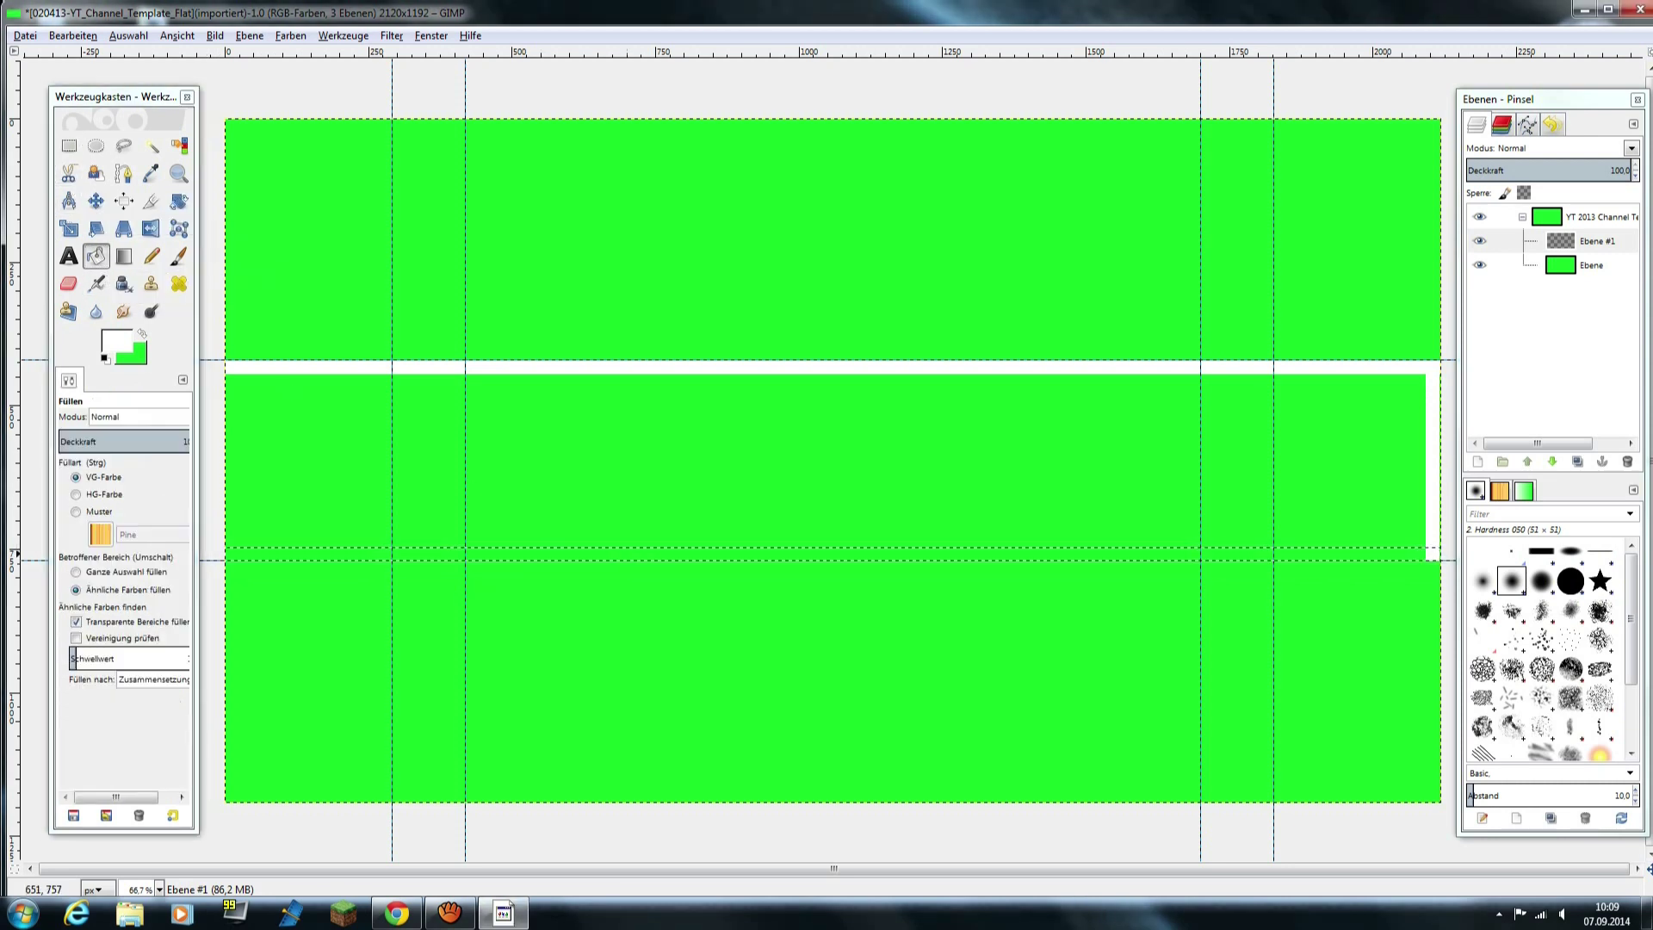
click(596, 554)
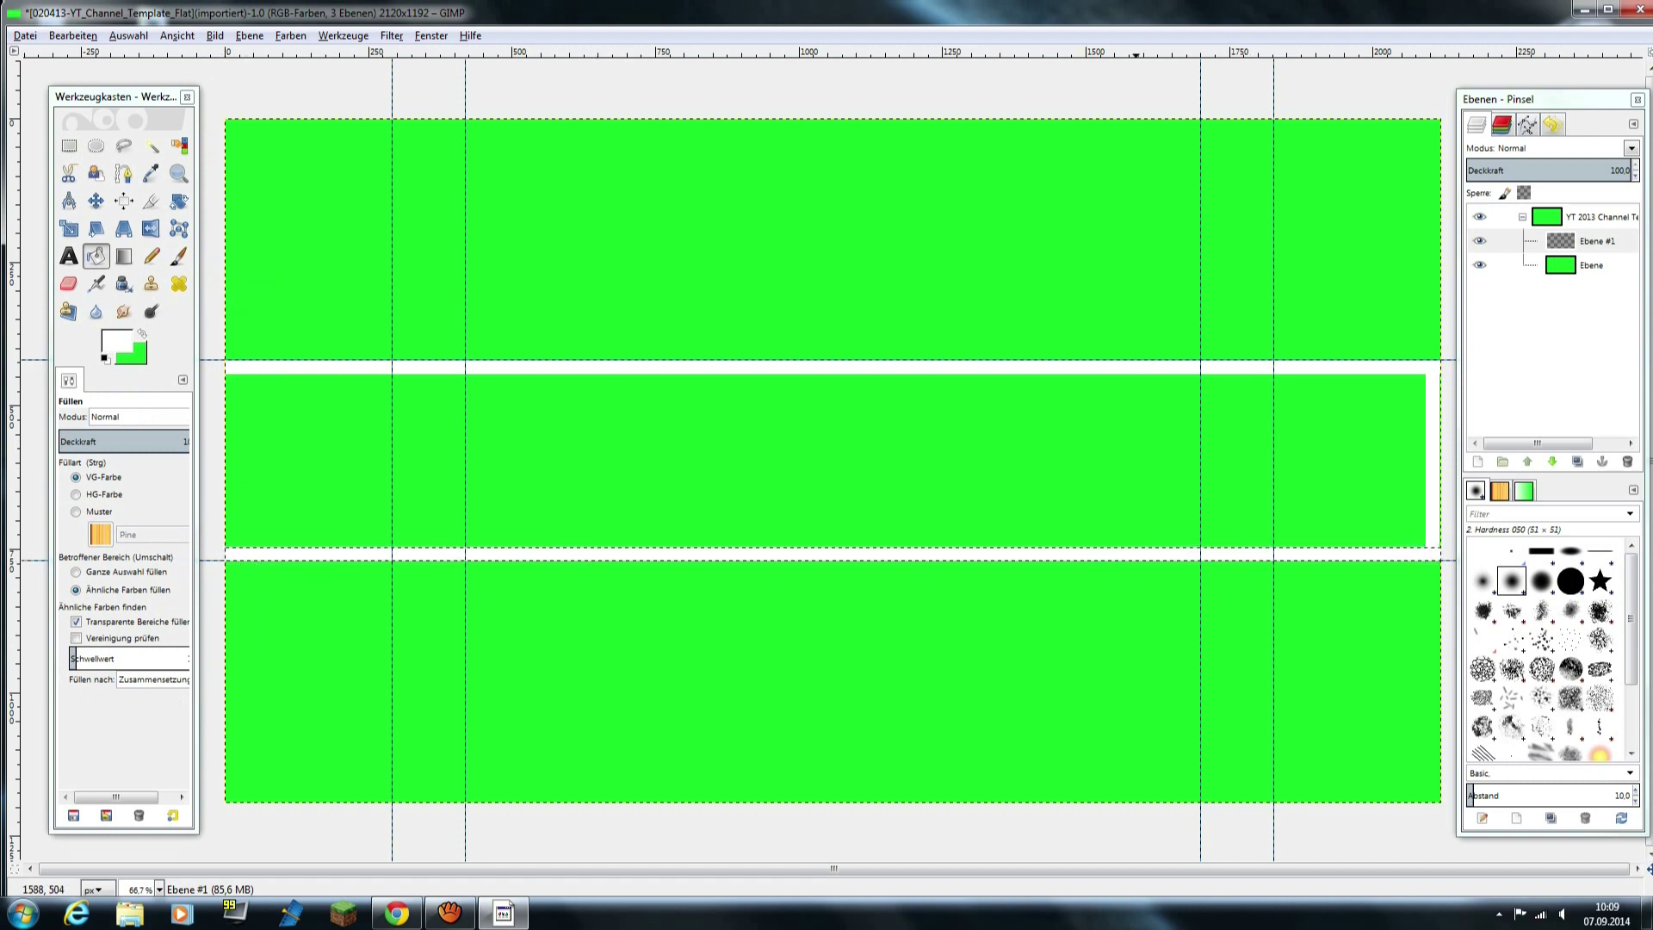
- Select a narrow strip at the middle band's left edge, then deselect and make Ebene active
click(69, 145)
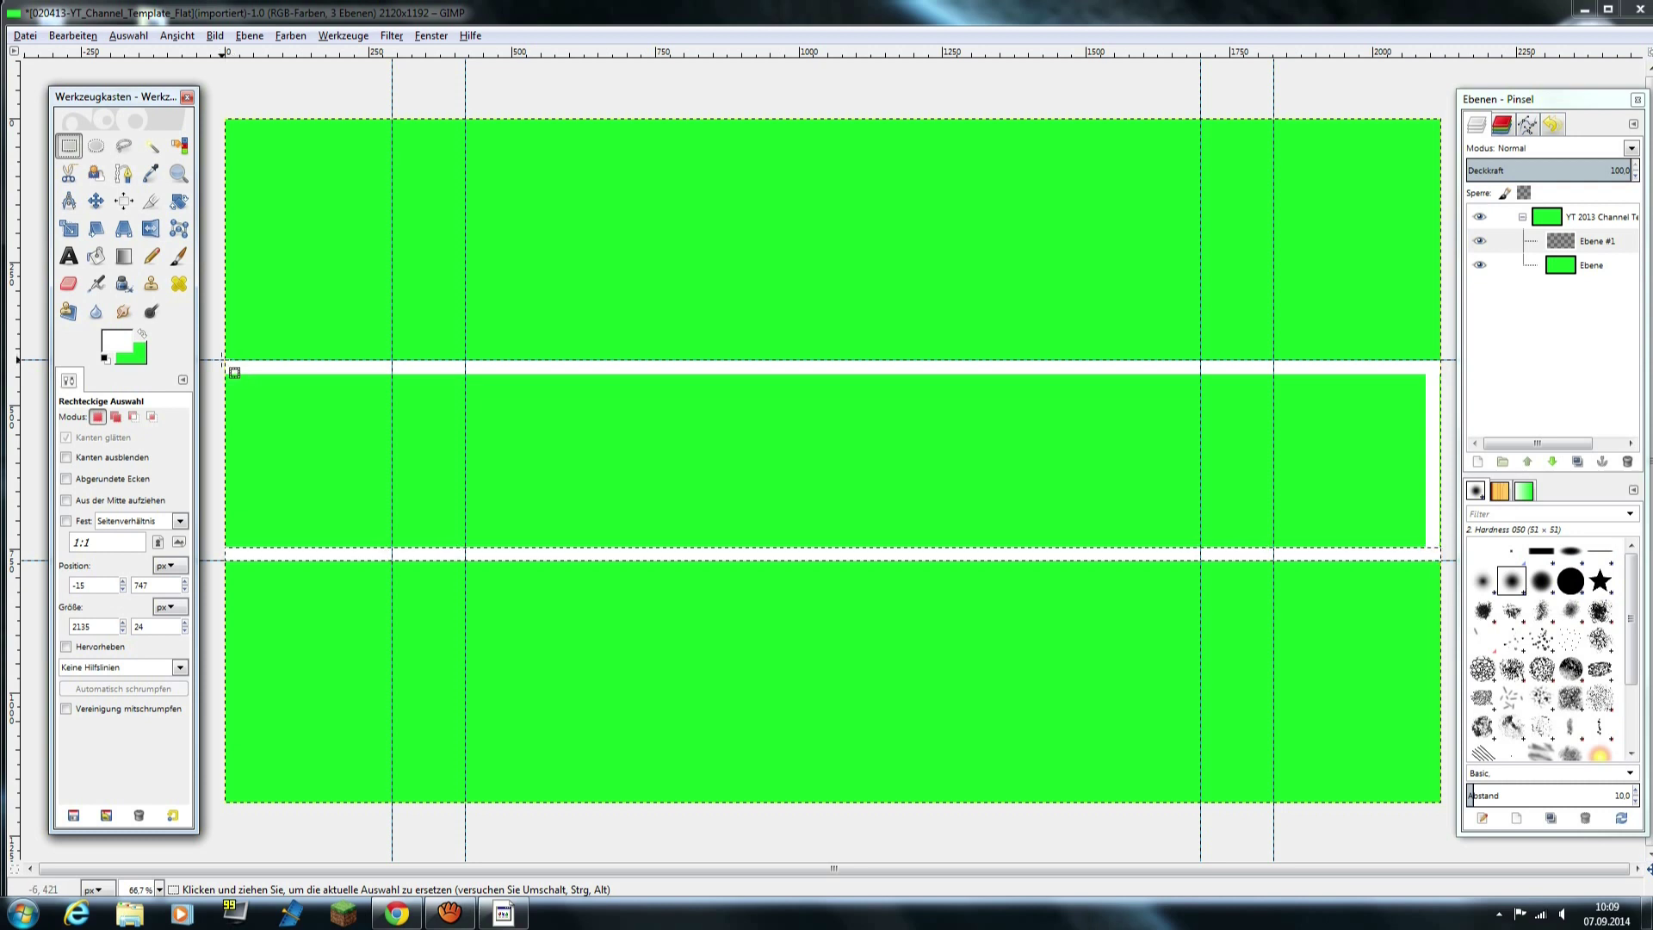
click(223, 360)
drag(236, 372, 251, 575)
click(96, 257)
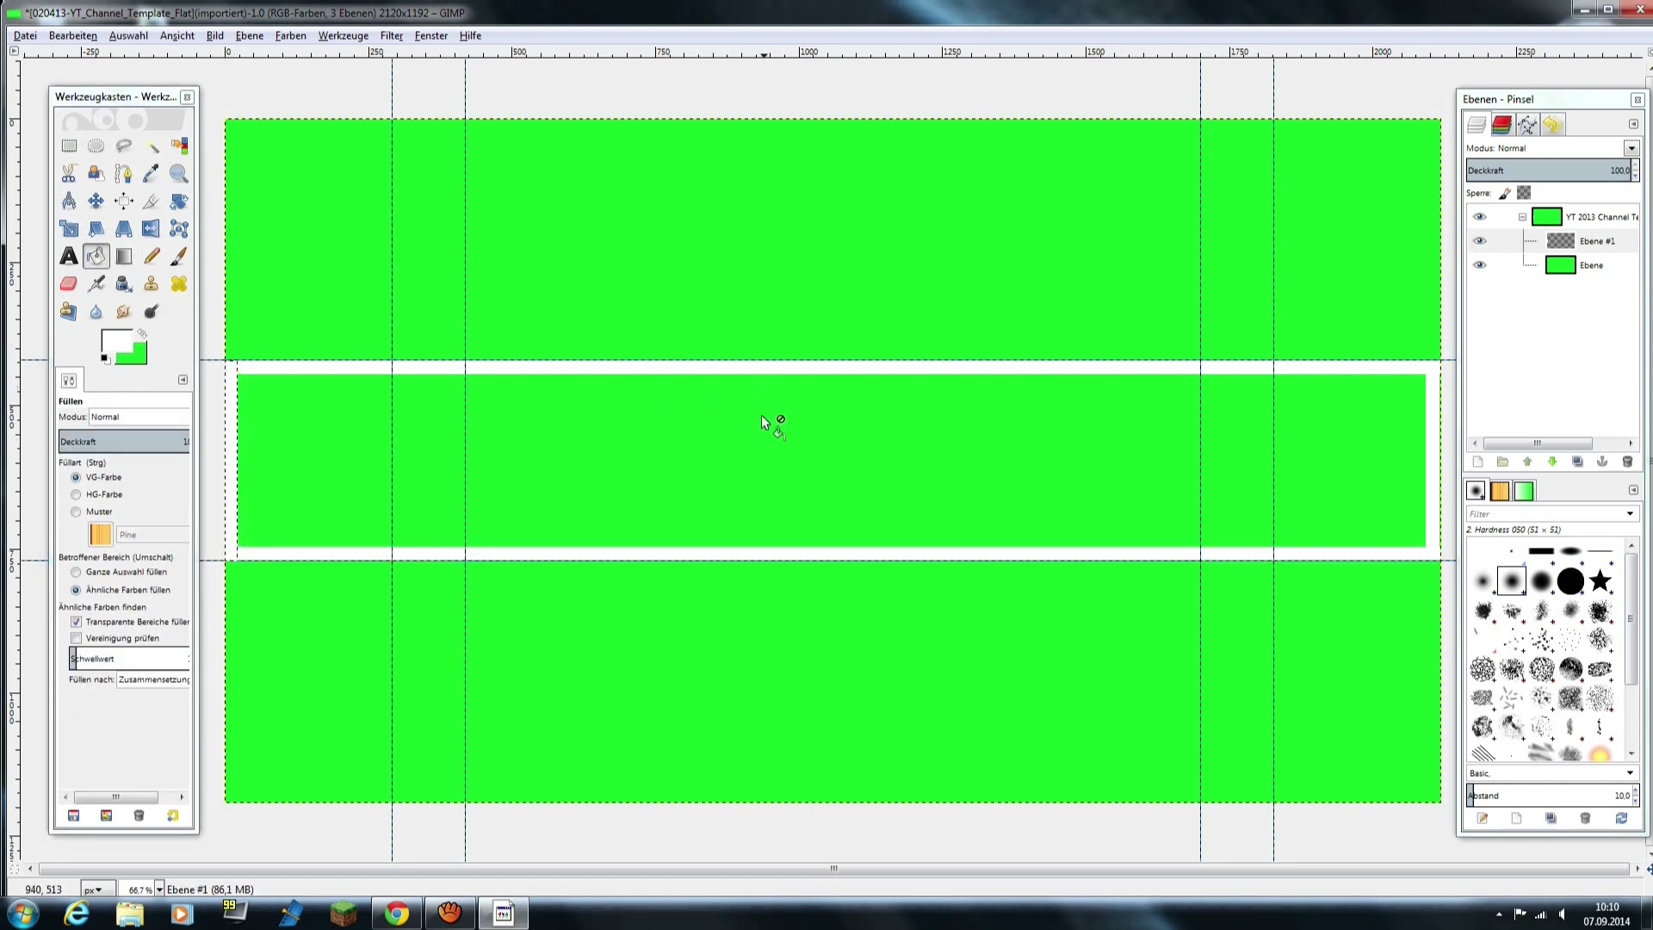
click(119, 37)
click(1571, 243)
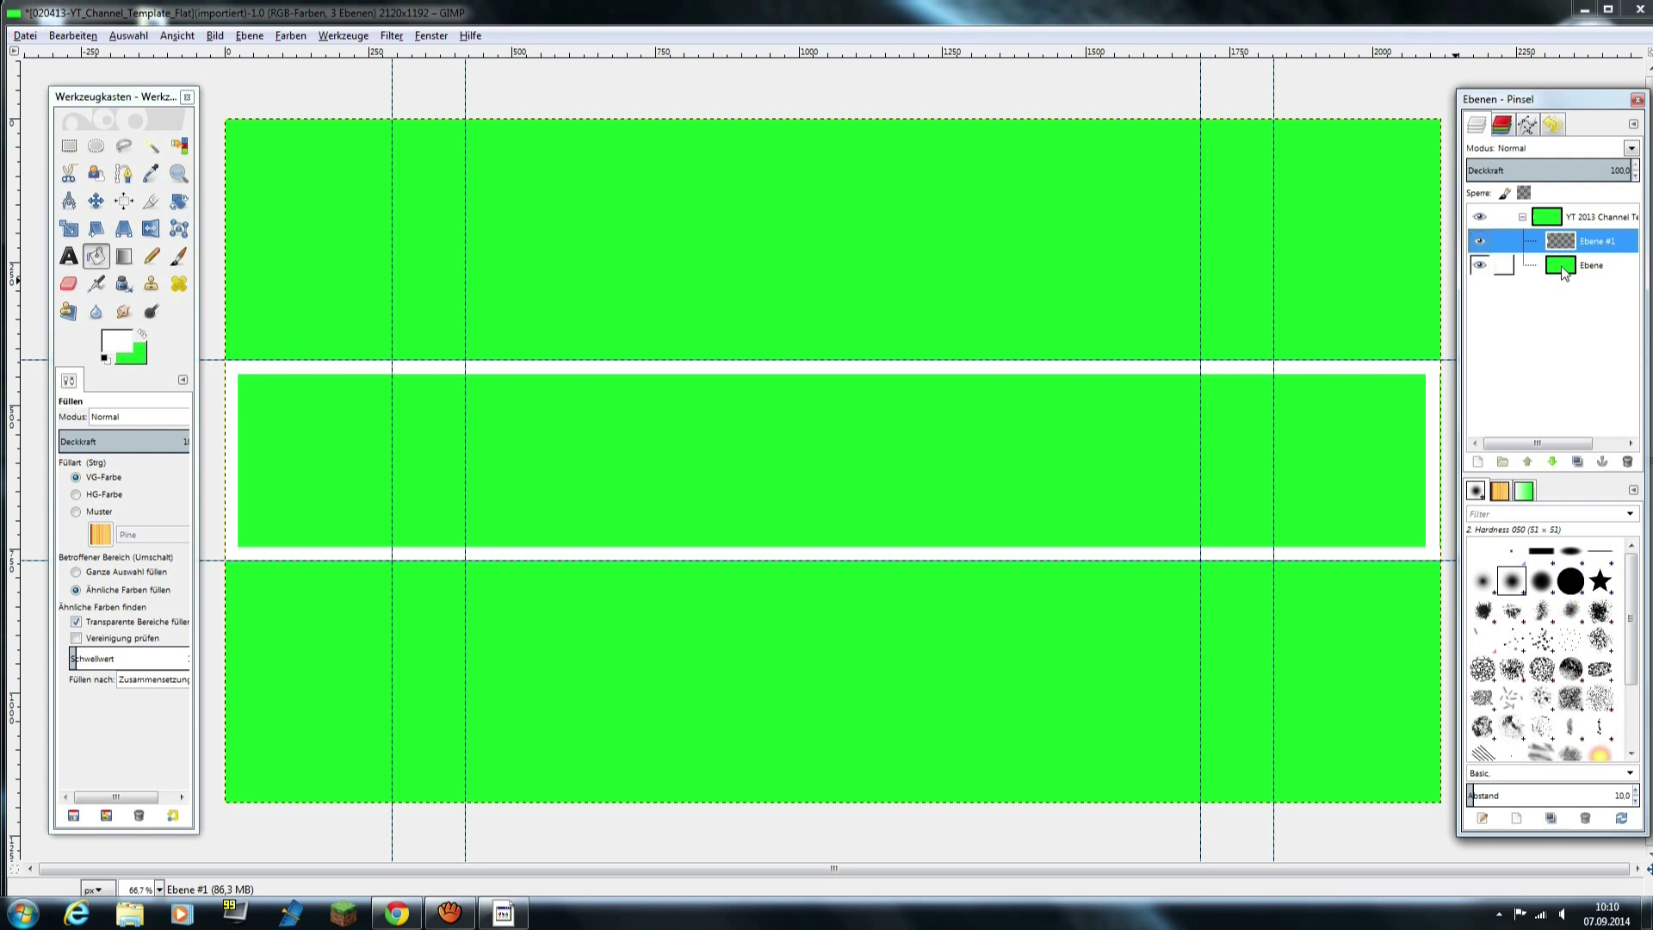
click(1562, 268)
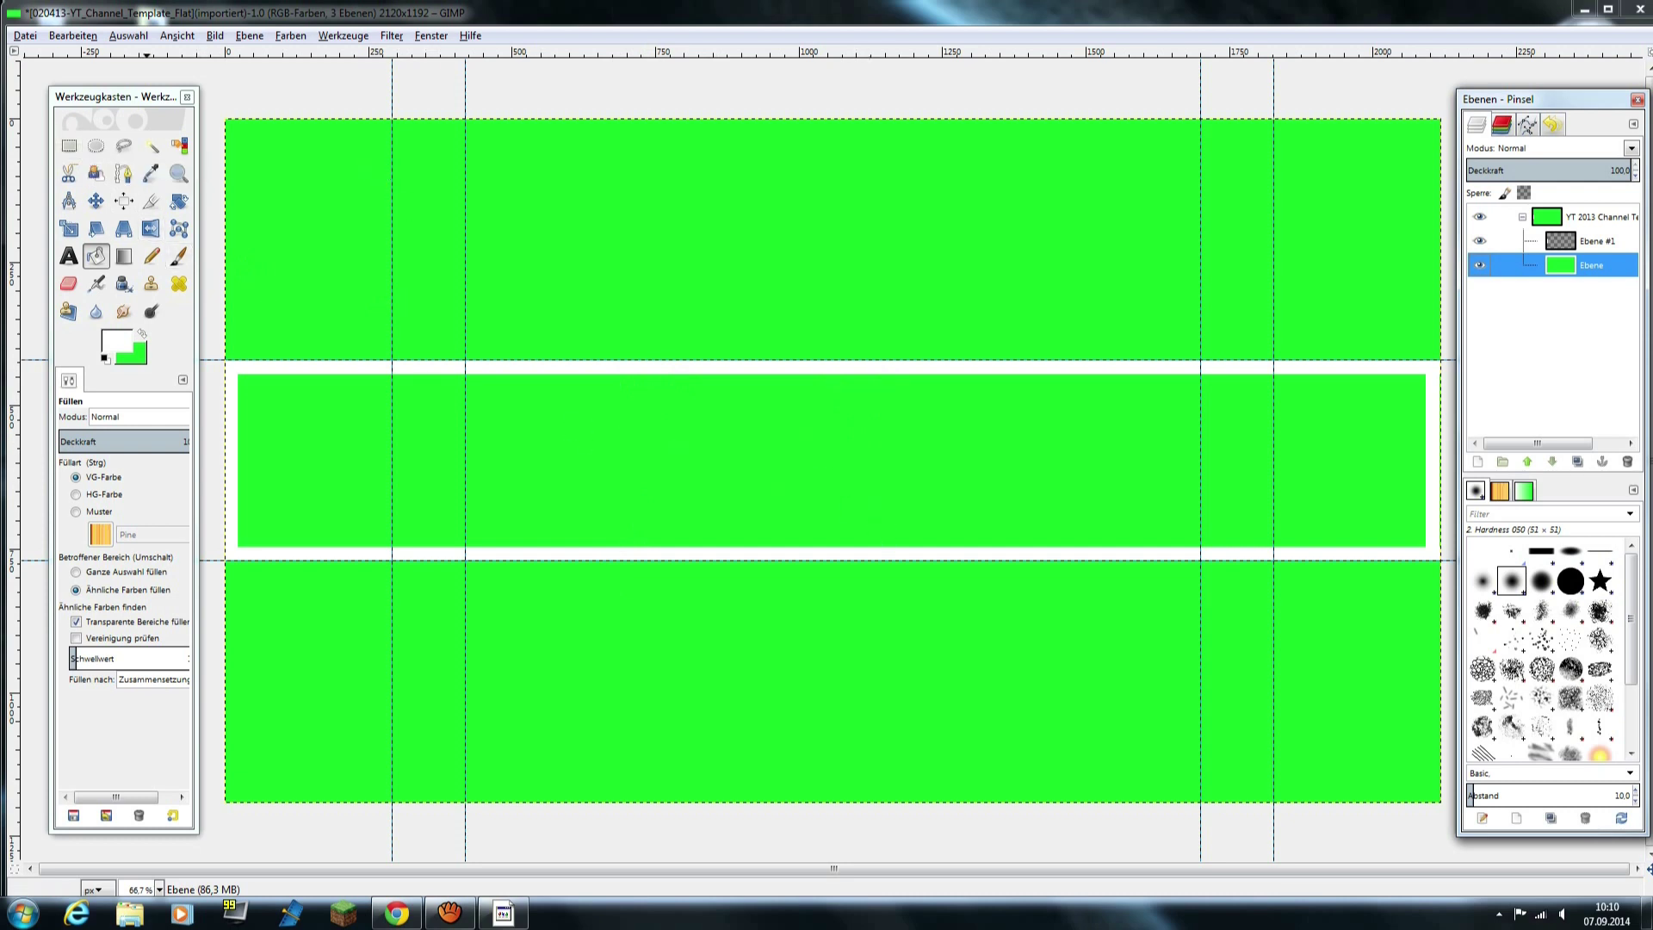
- Create a new 800×800 image and maximize its window
click(25, 37)
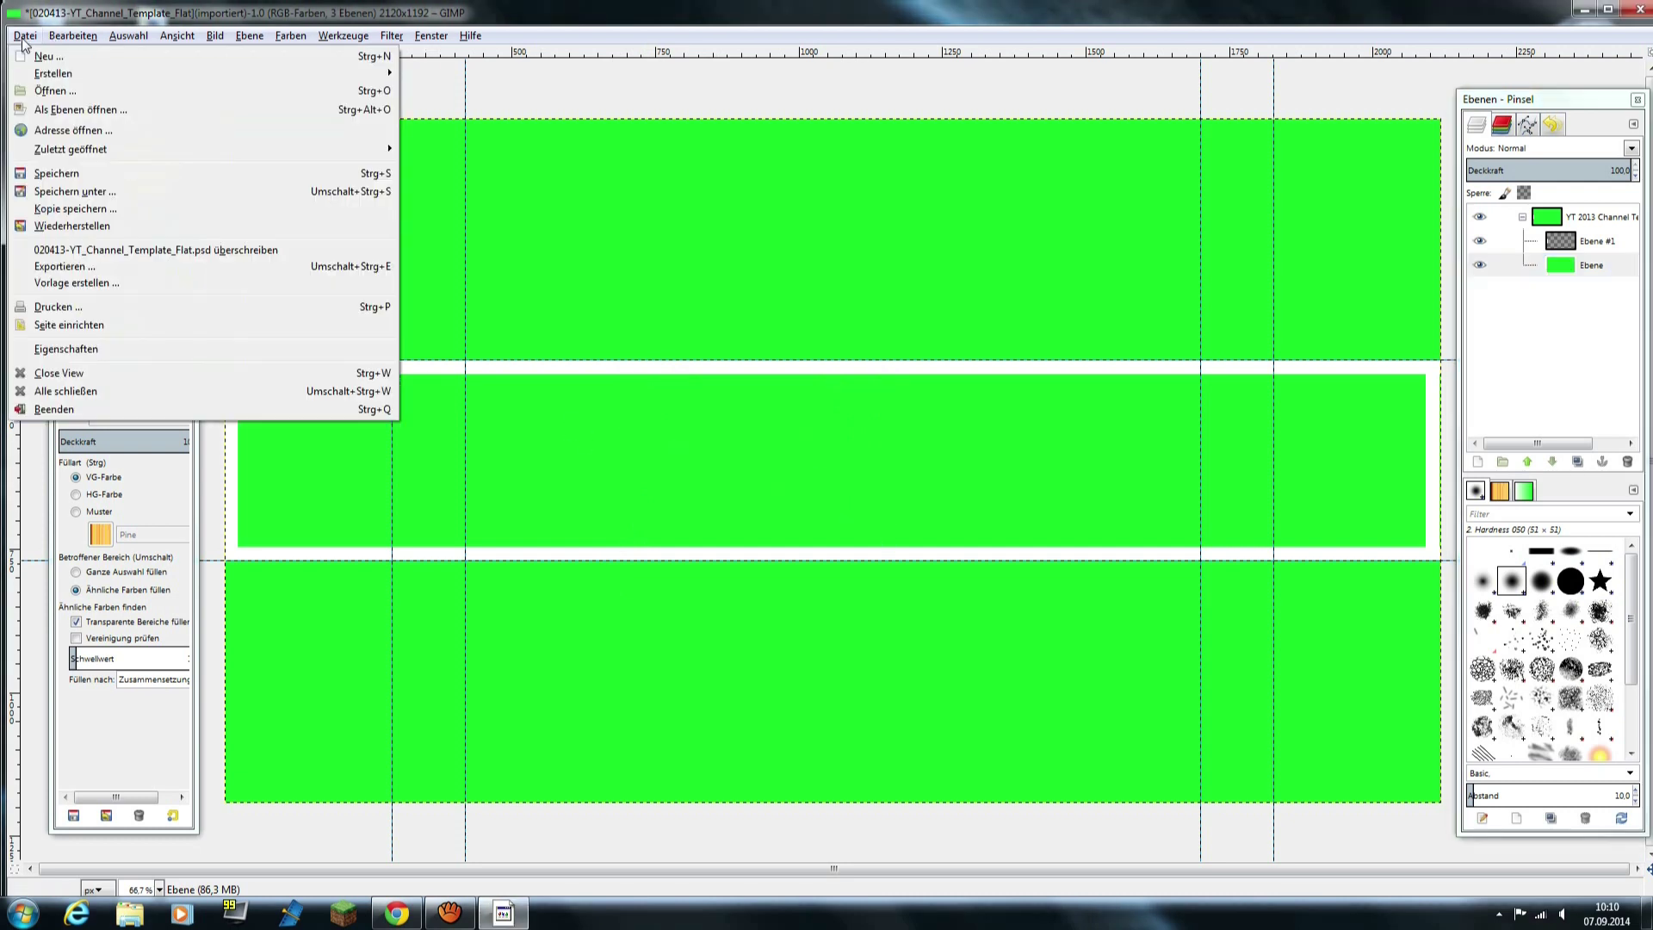
click(66, 53)
text(800)
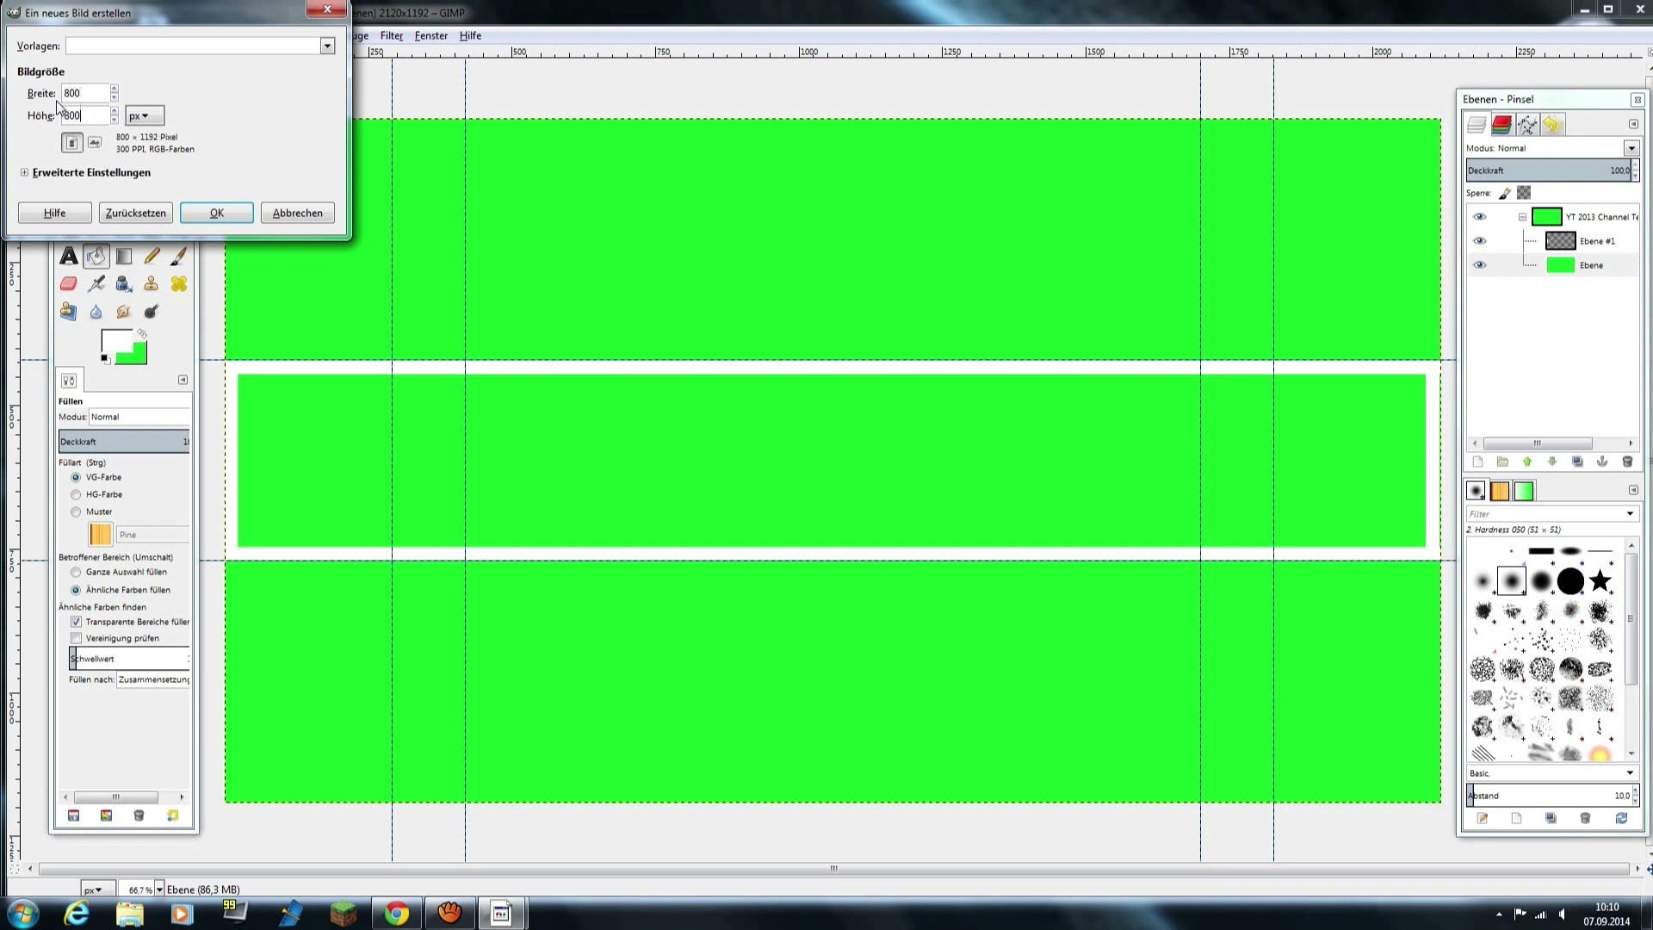
key(Return)
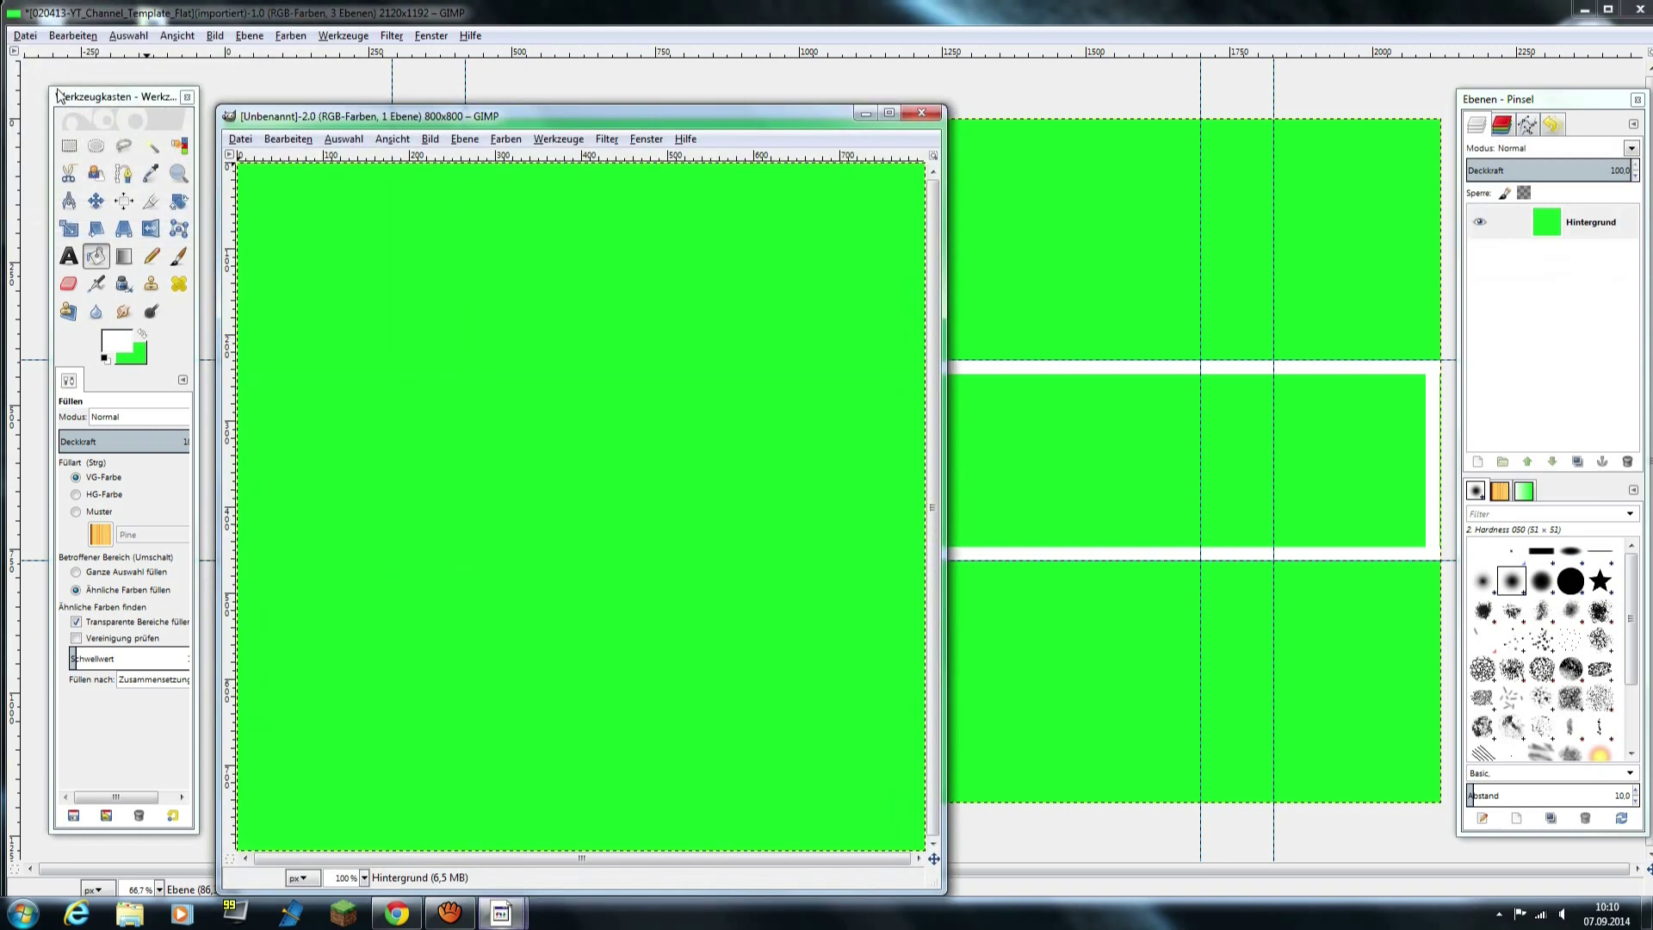
drag(558, 112, 649, 56)
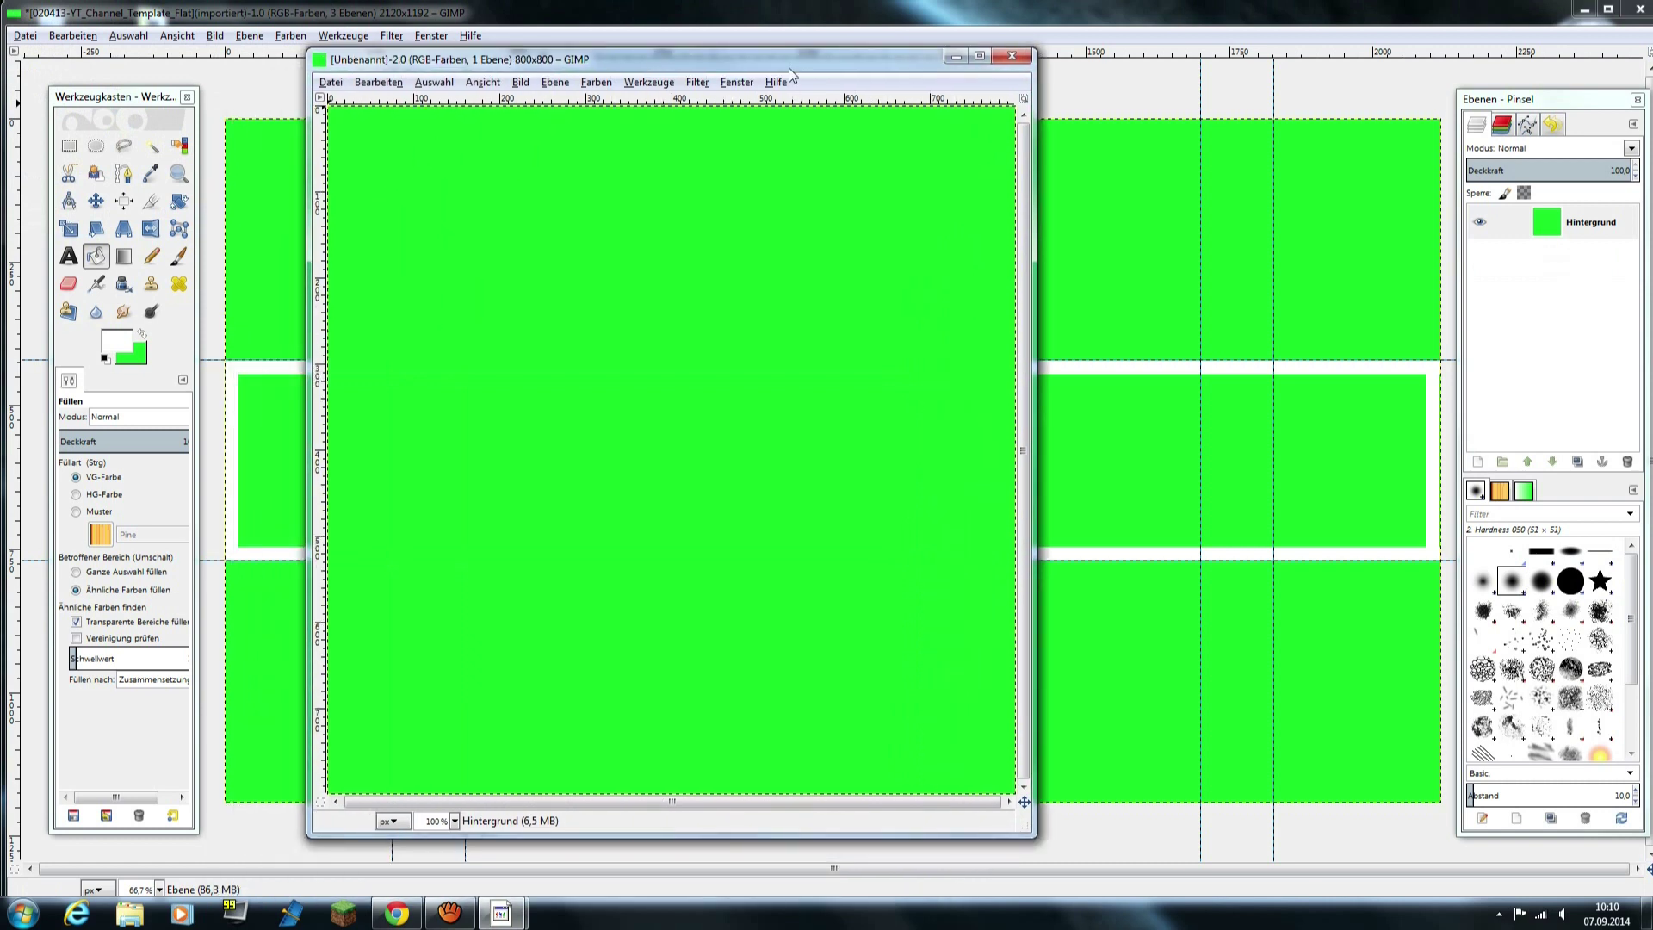
click(977, 57)
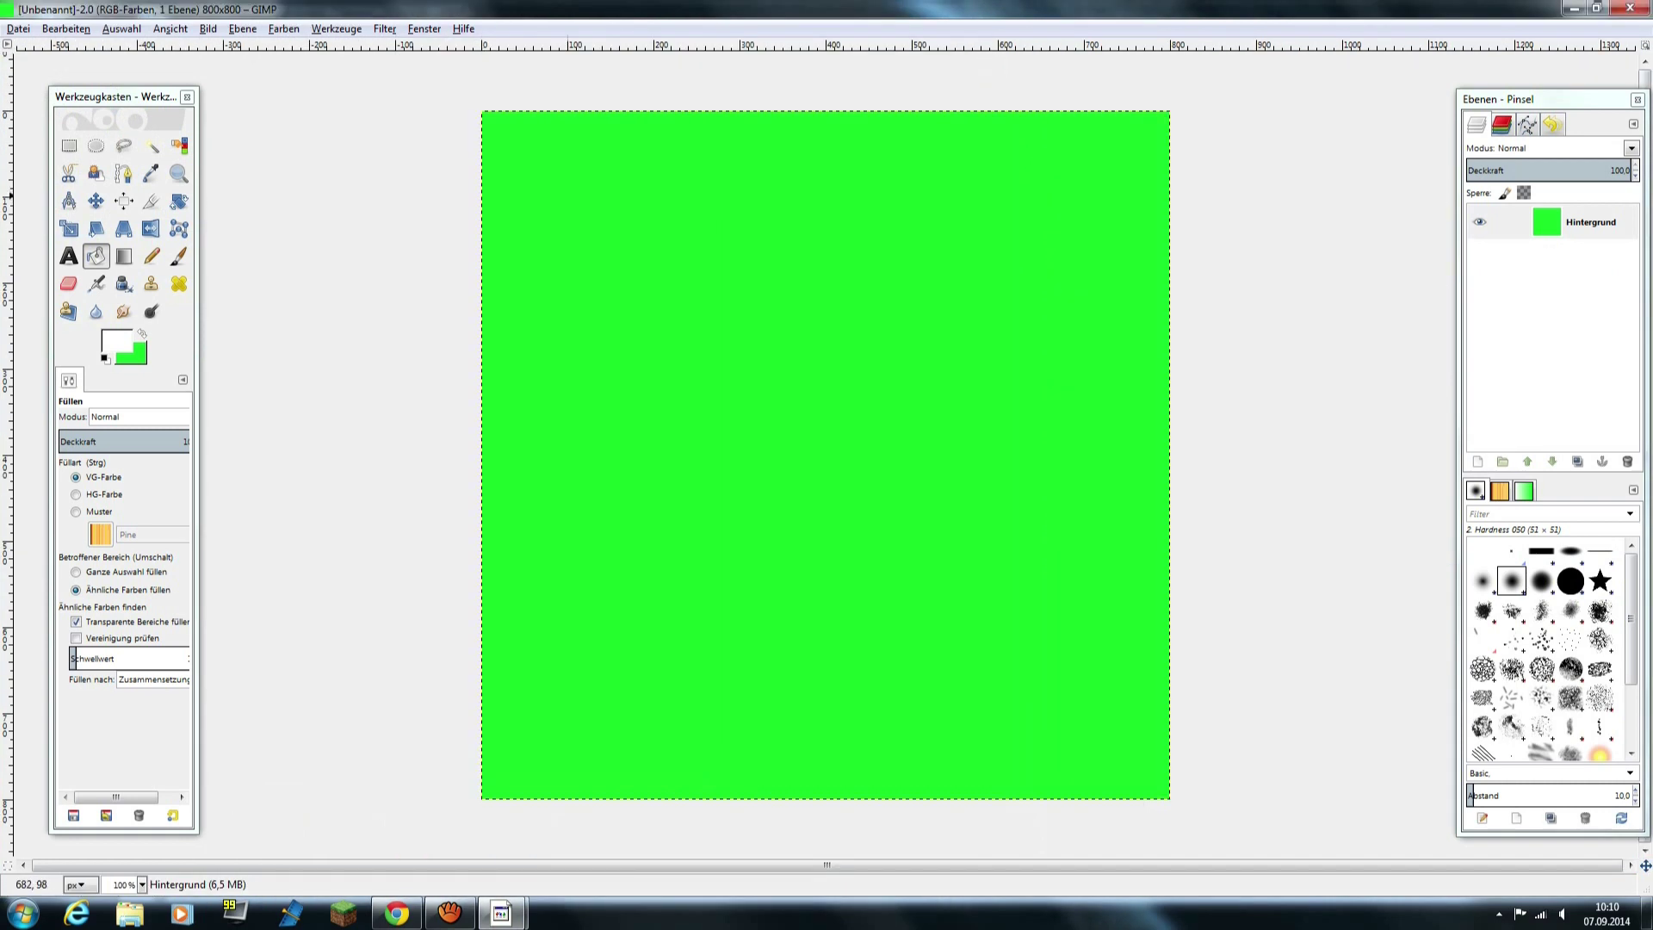
- Replace the Hintergrund layer with a new transparent layer
drag(1569, 224, 1564, 226)
click(1557, 226)
click(1628, 462)
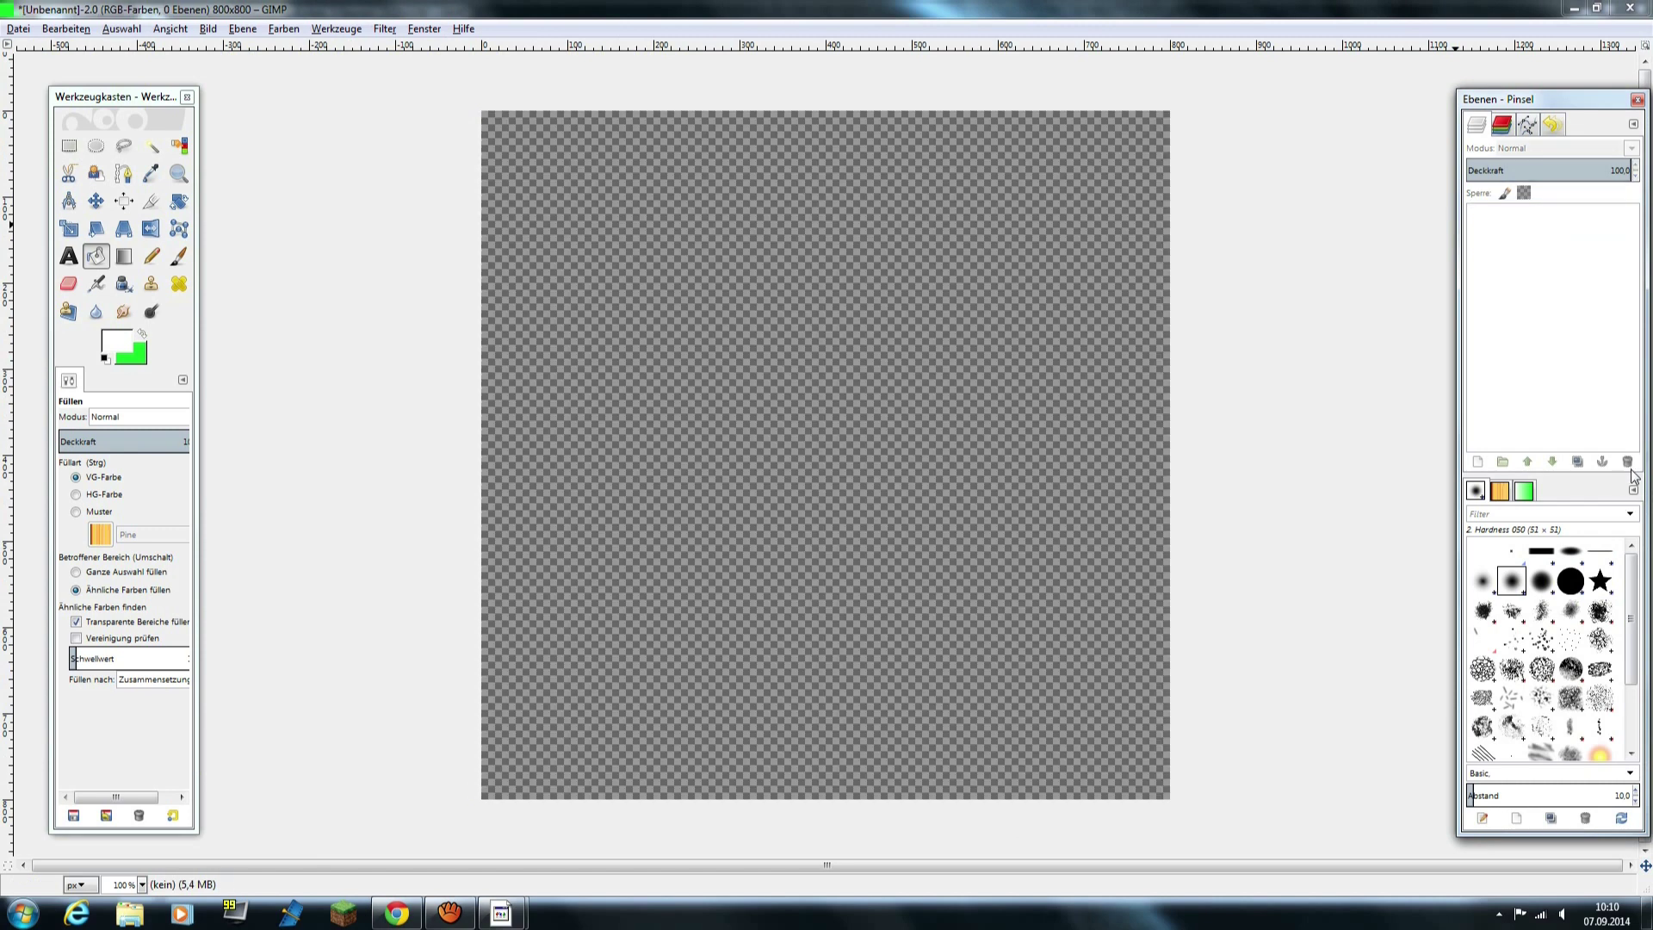
click(1478, 462)
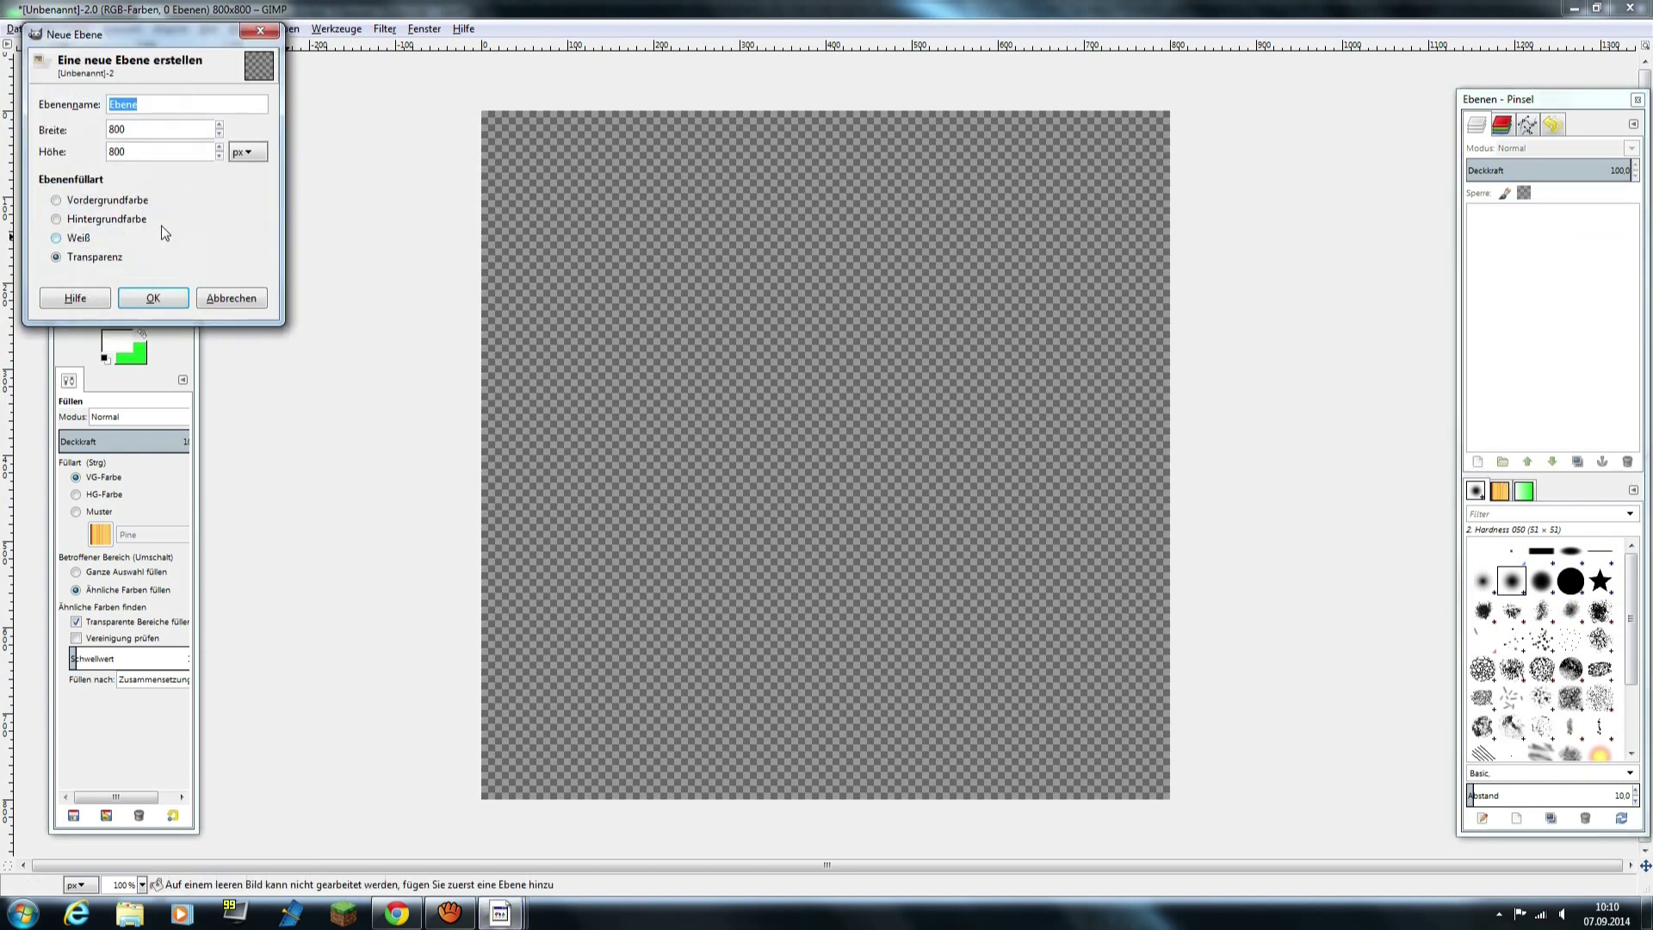
click(133, 302)
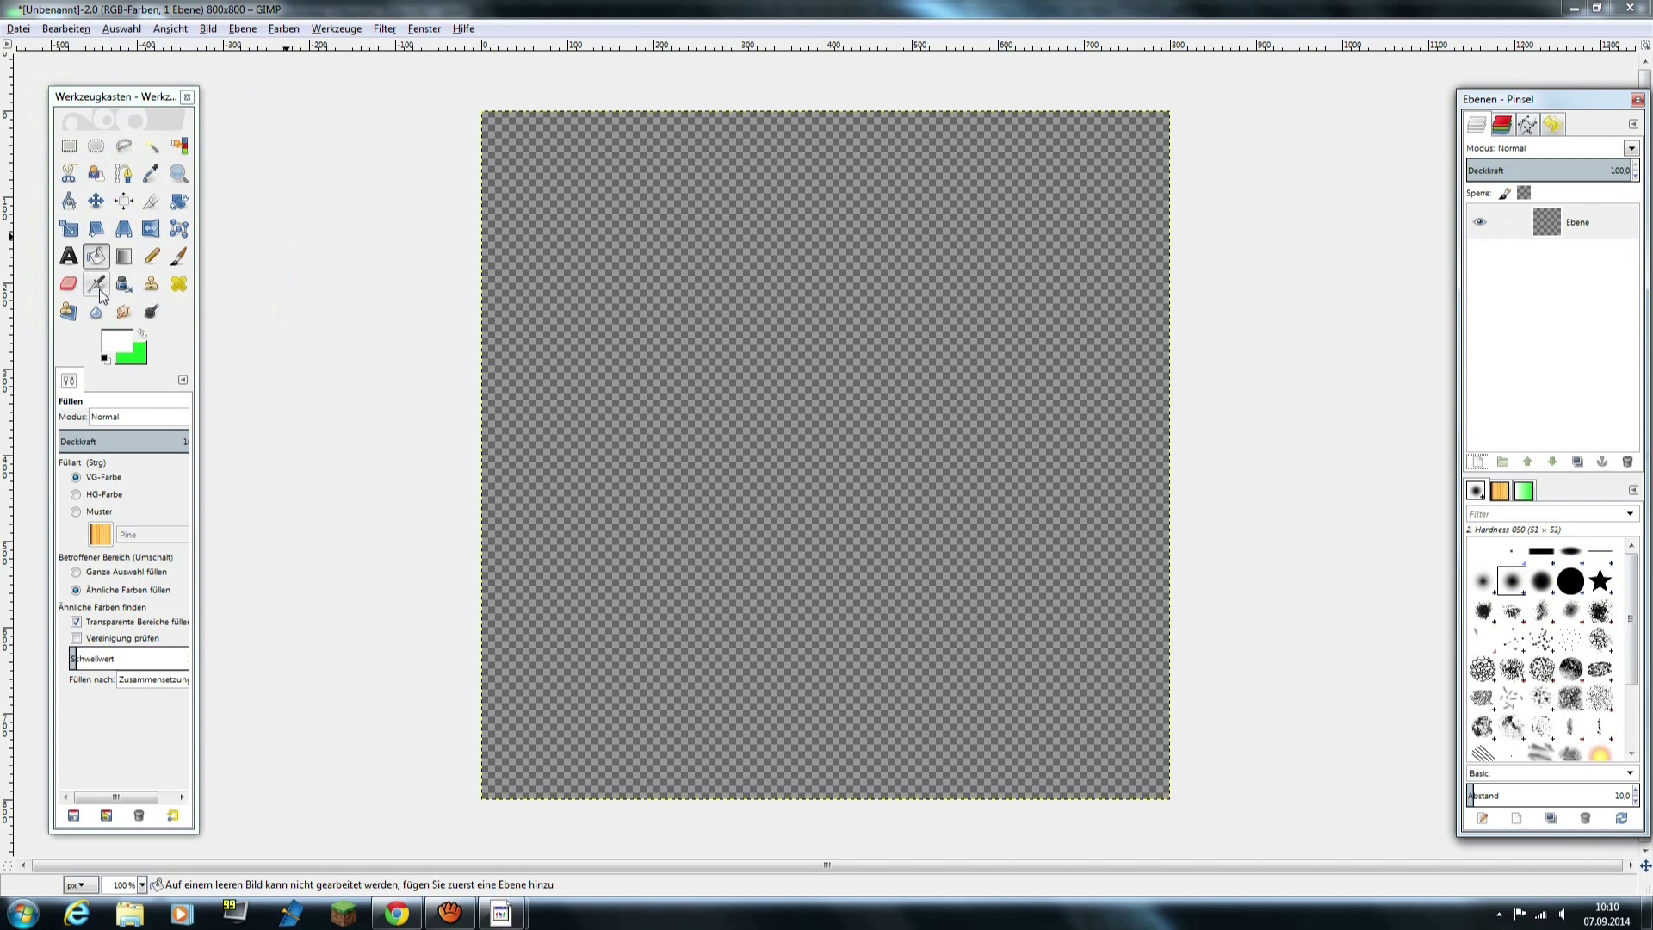
- Fill a tall narrow rectangle down the canvas centre with white
click(69, 146)
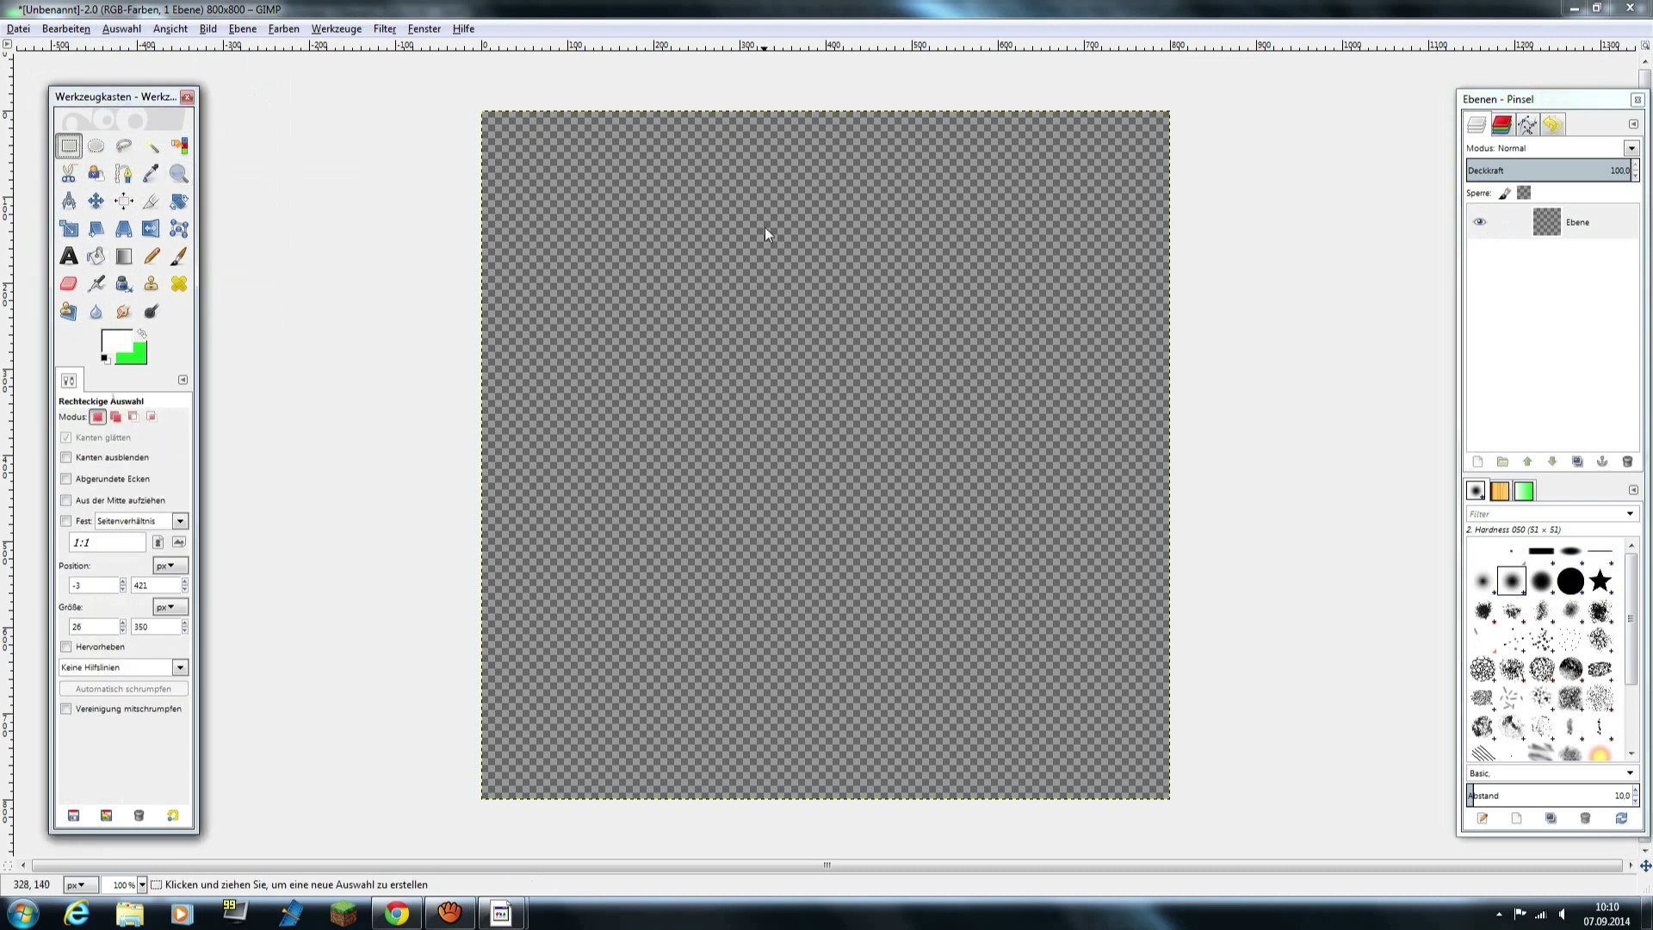
mouse_move(767, 222)
mouse_down()
mouse_move(811, 513)
mouse_move(797, 681)
mouse_up()
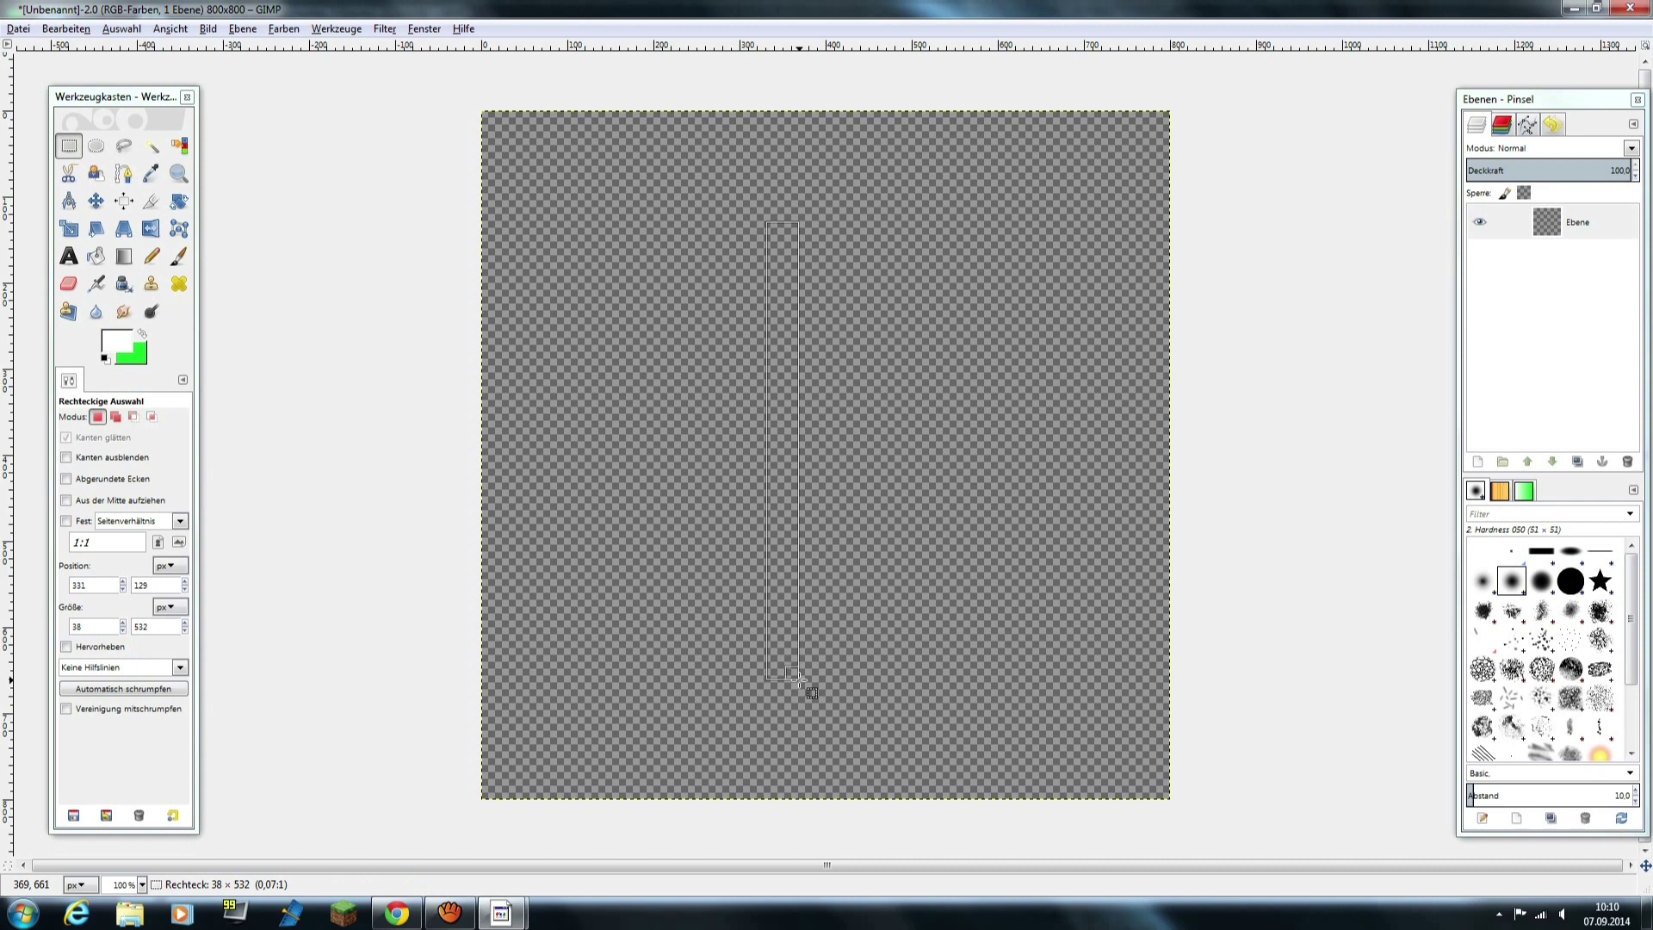
drag(798, 681, 799, 714)
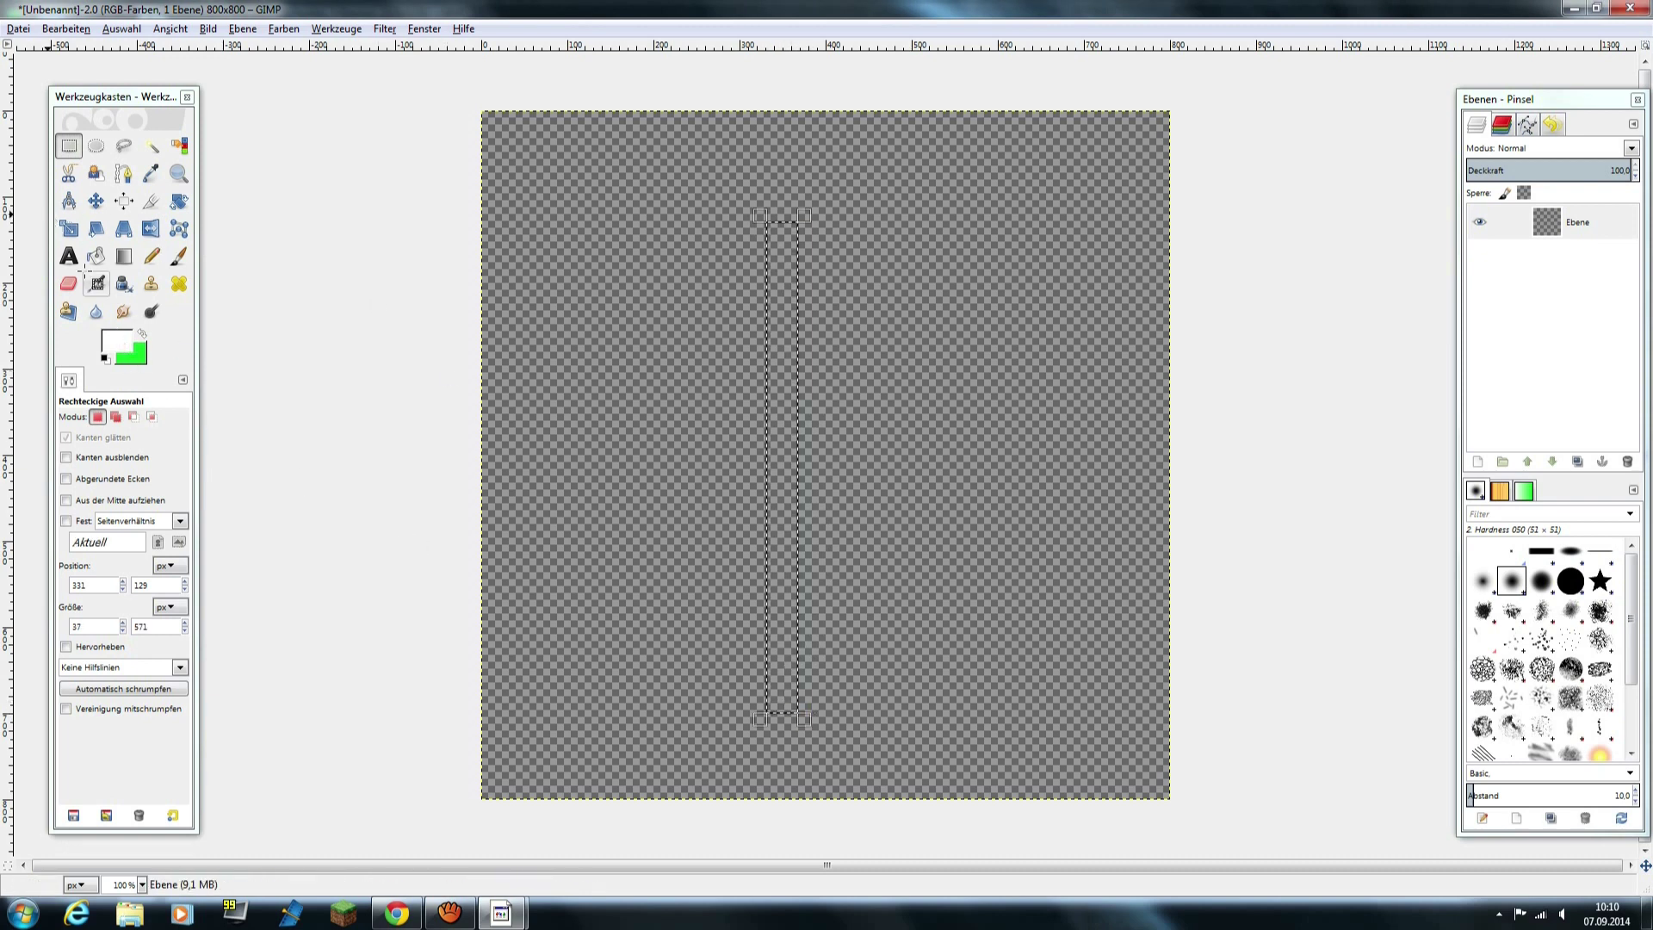
key(shift+b)
click(784, 386)
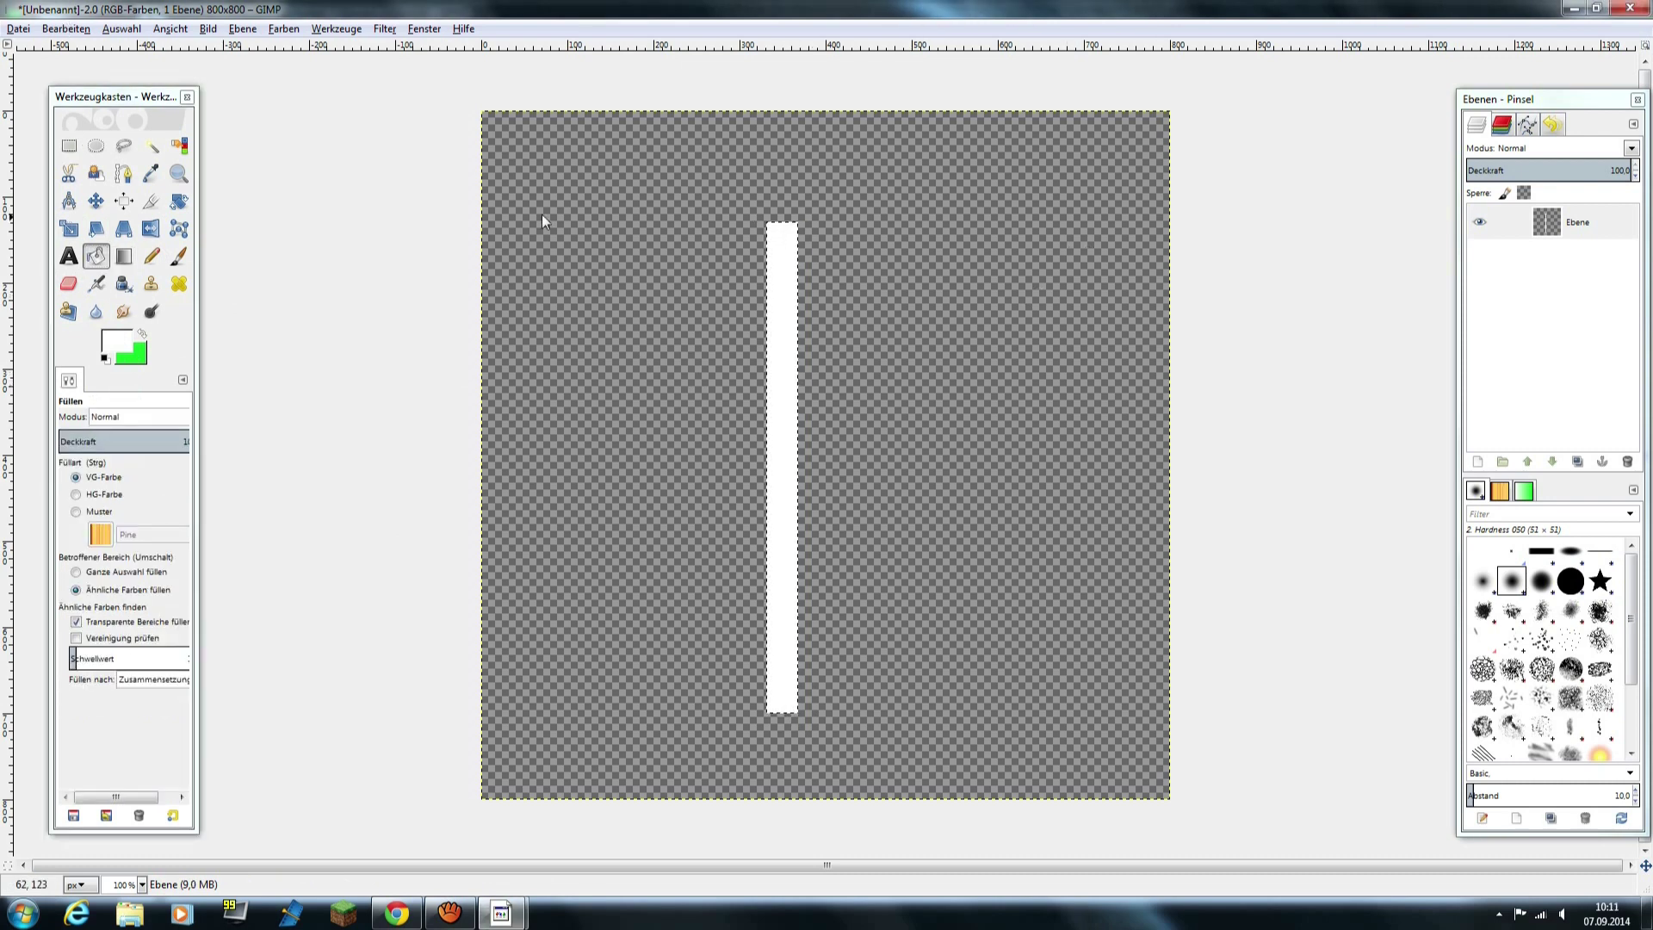
click(19, 28)
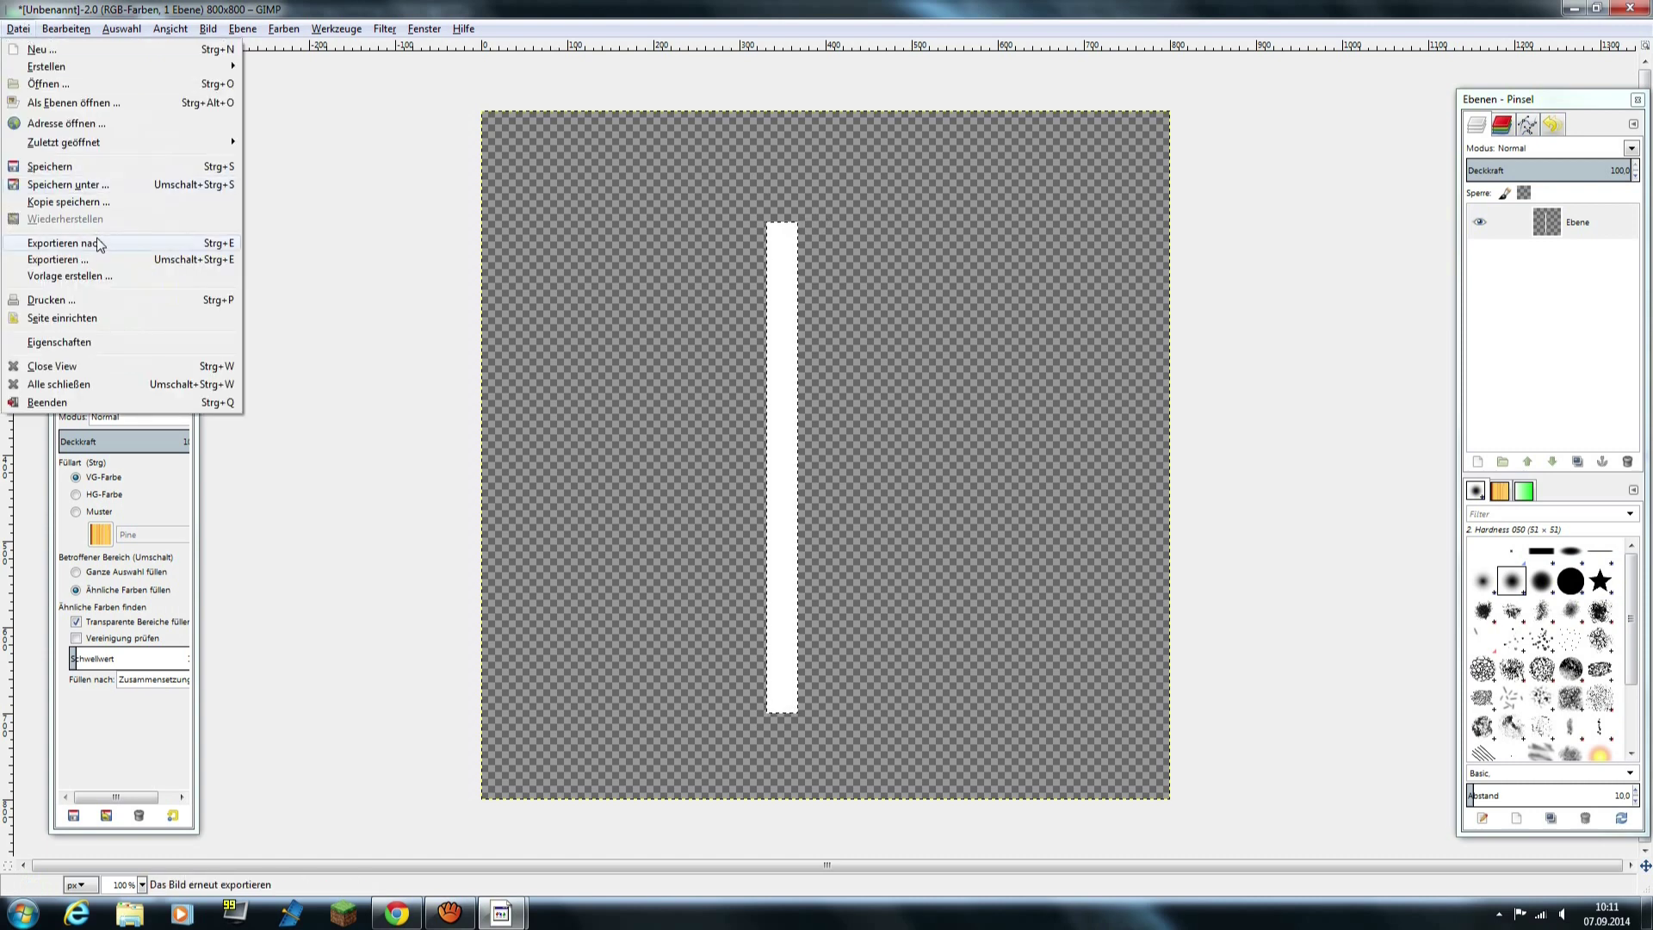
- Export the image to the Desktop as lökahjfölahjfölkajhf.png
click(97, 243)
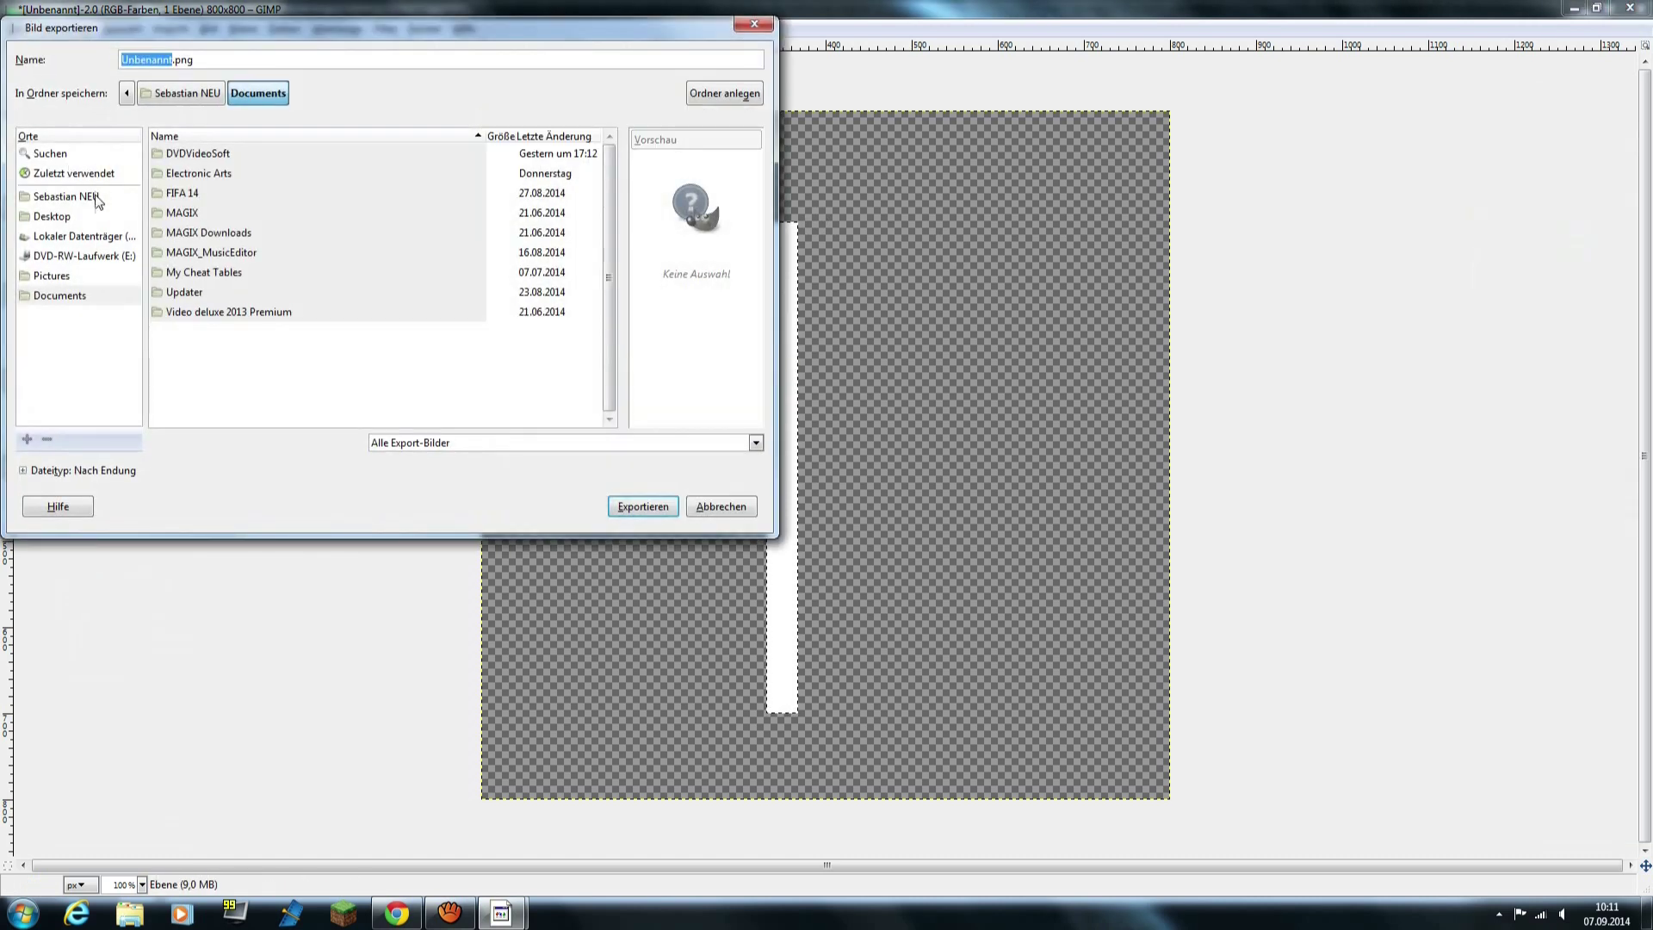
click(74, 222)
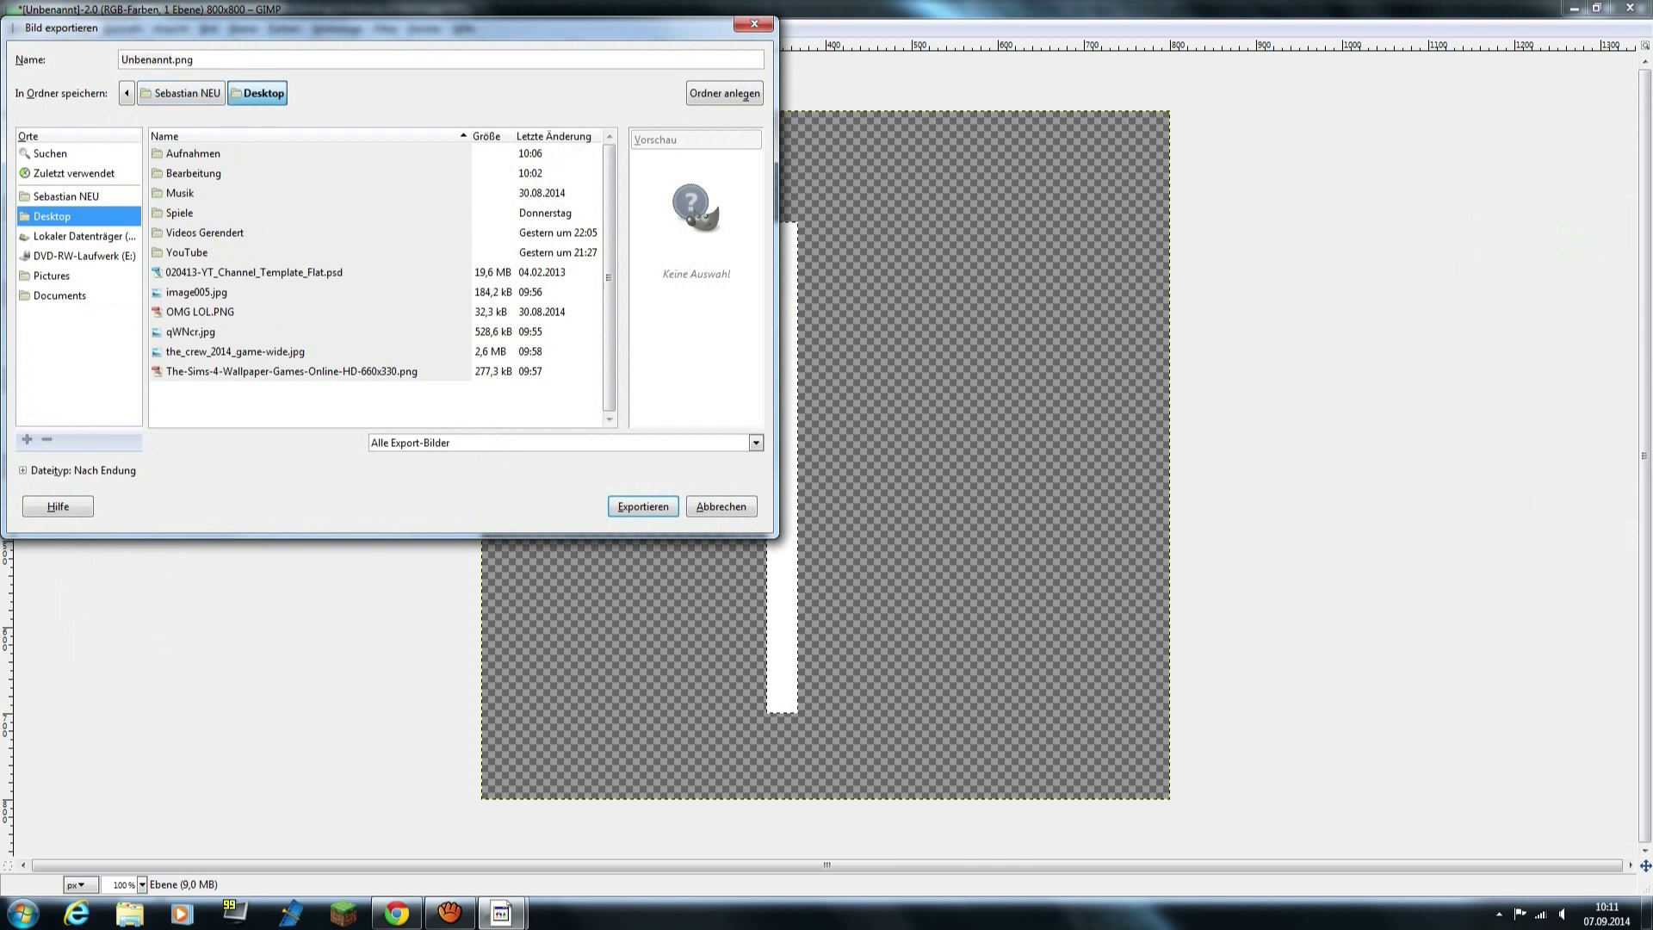
double_click(157, 60)
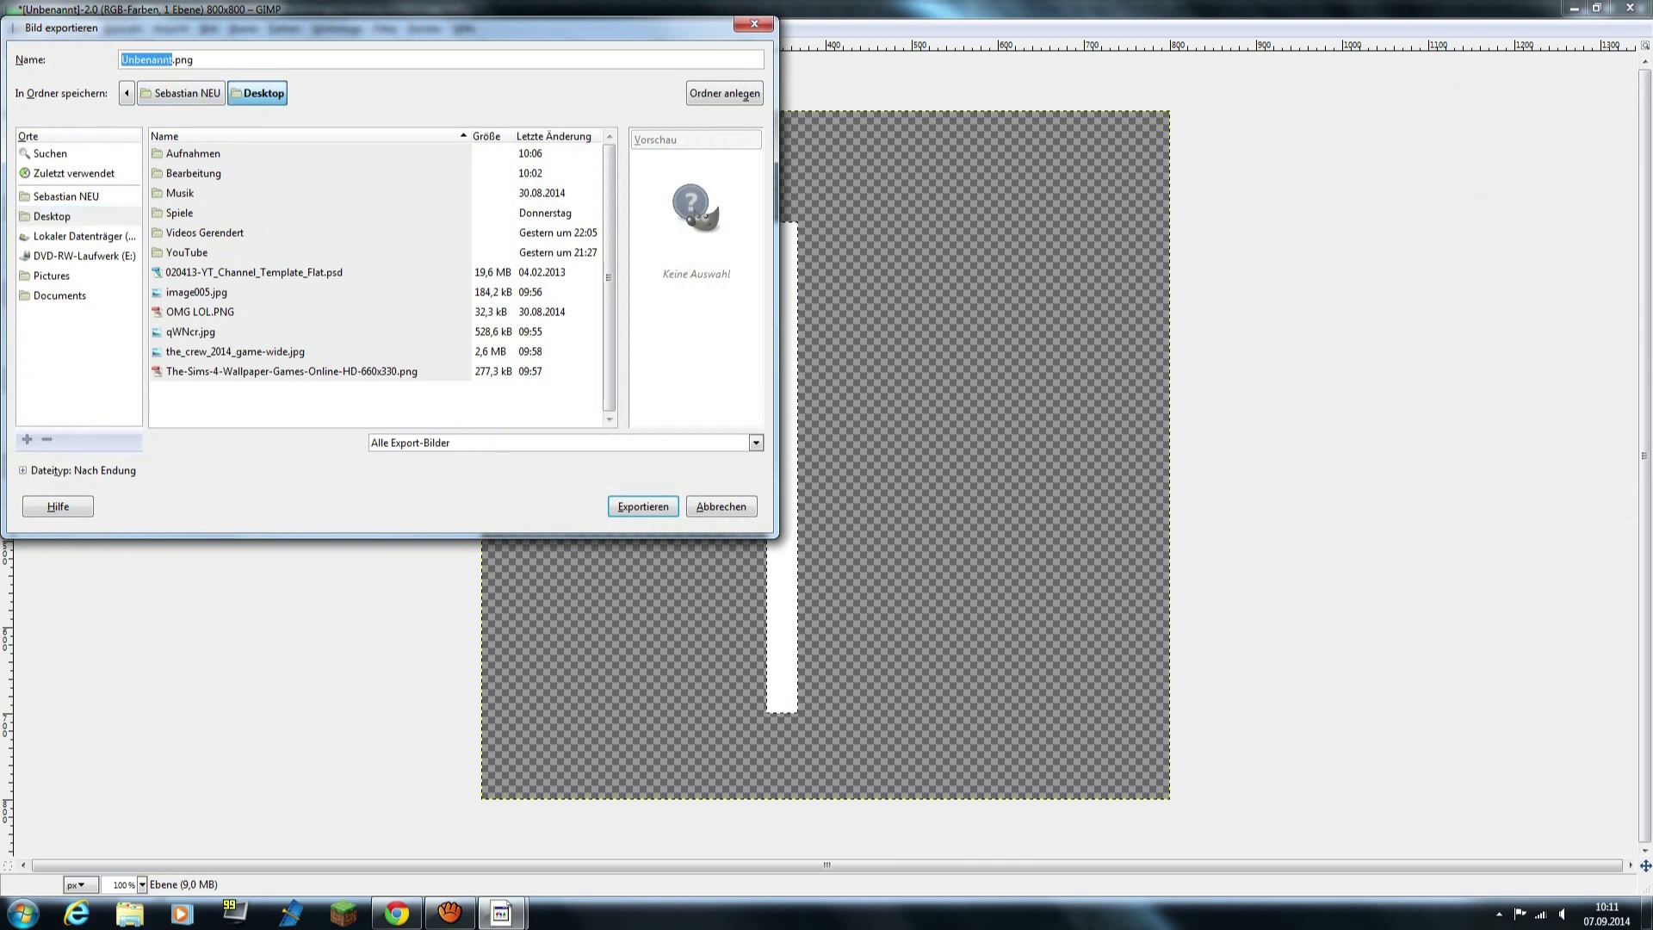
text(lökahjfölahjfölkajhf)
key(Return)
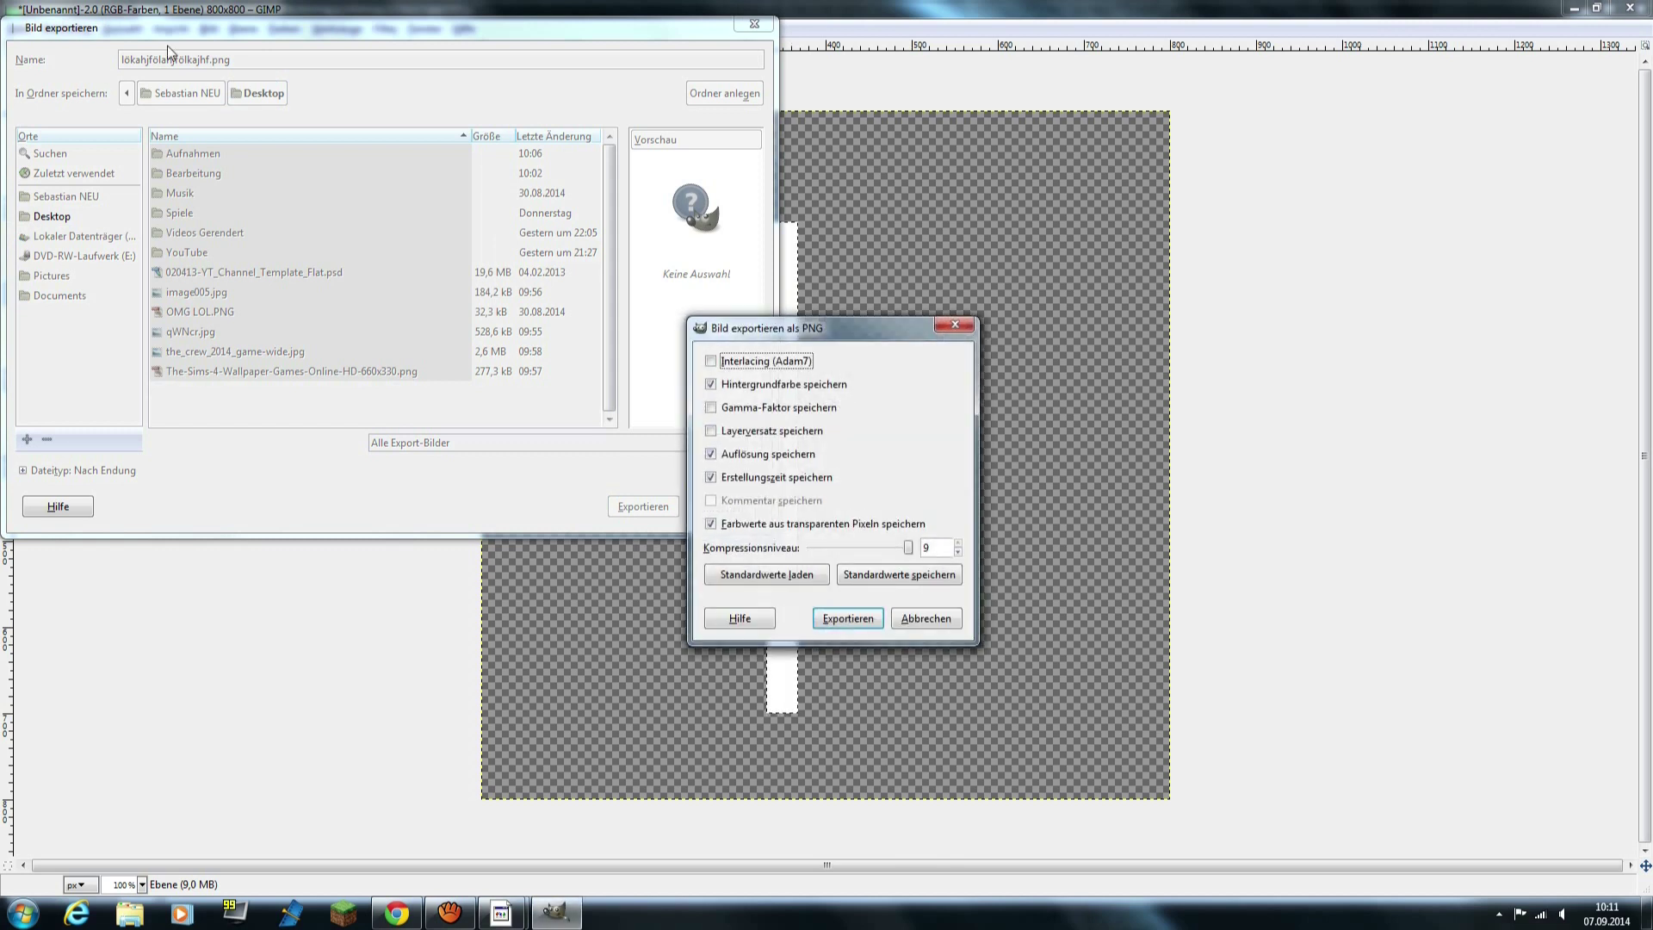
click(874, 624)
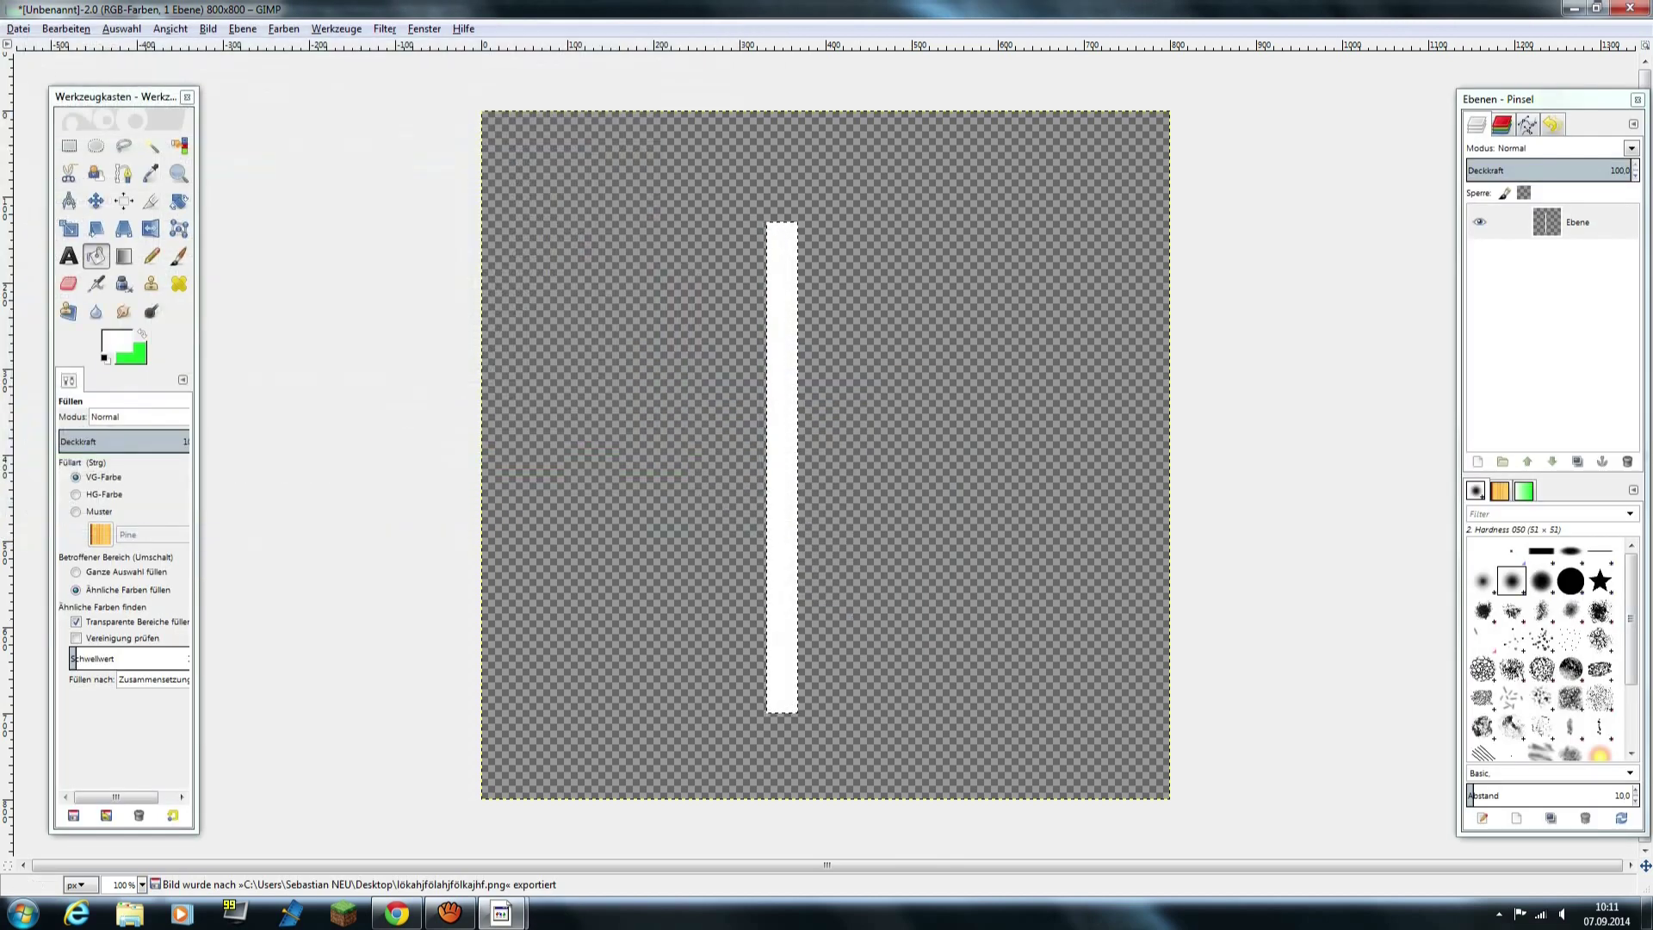
- Close the bar image without saving and minimize GIMP to the desktop
click(1630, 8)
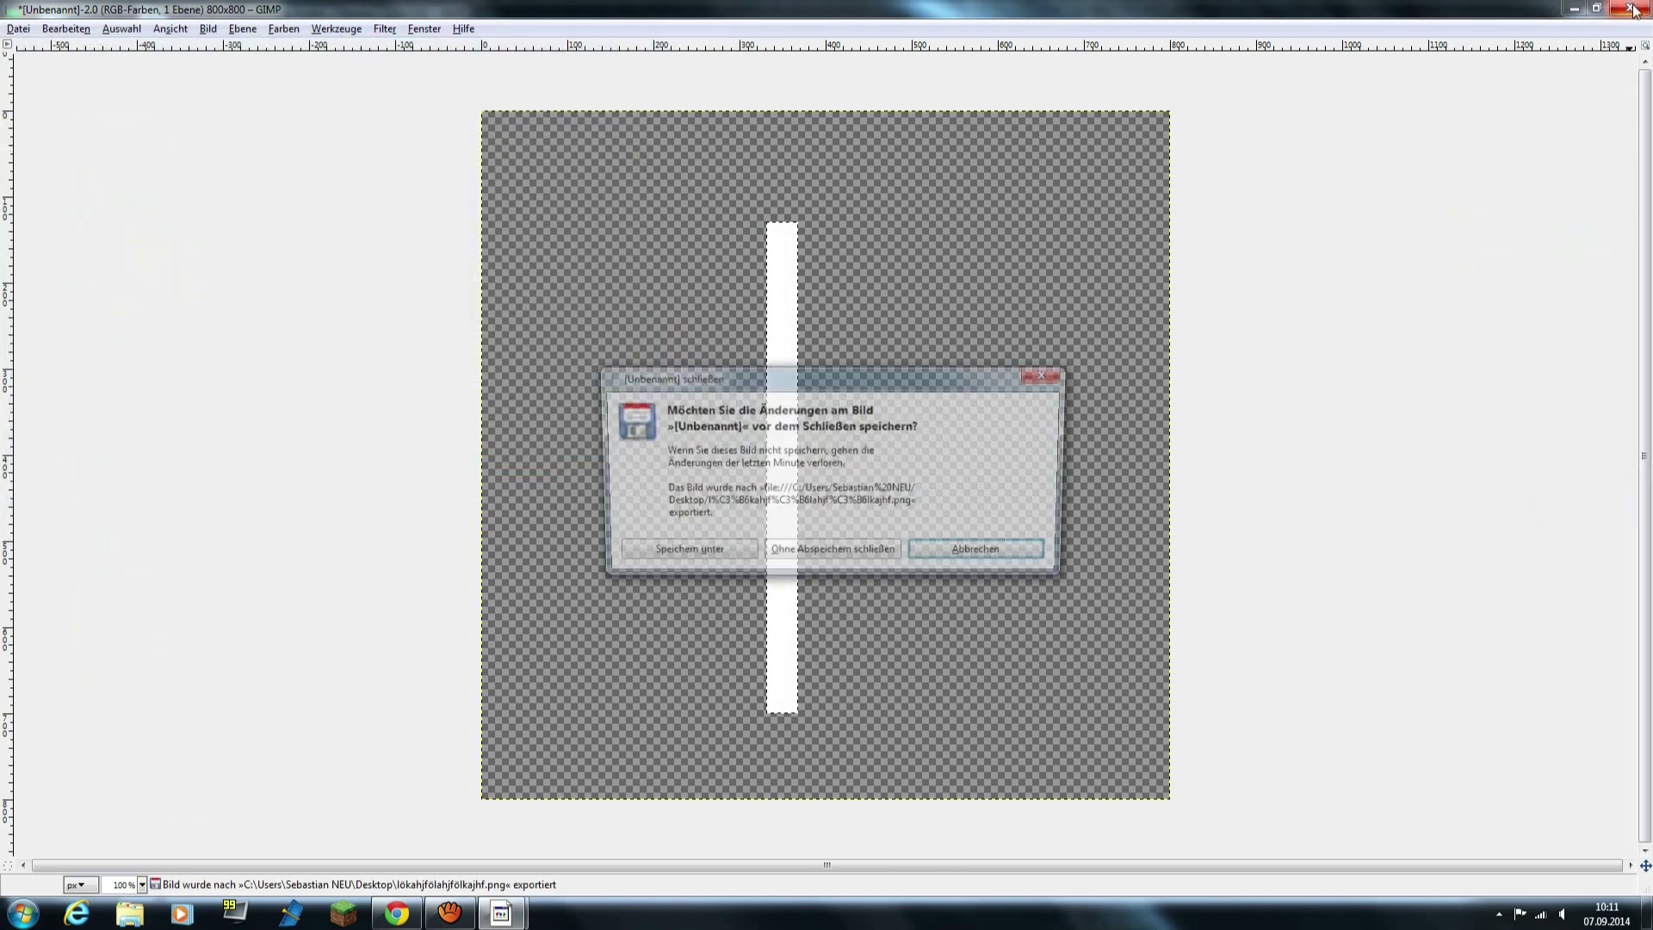
click(833, 558)
click(1585, 9)
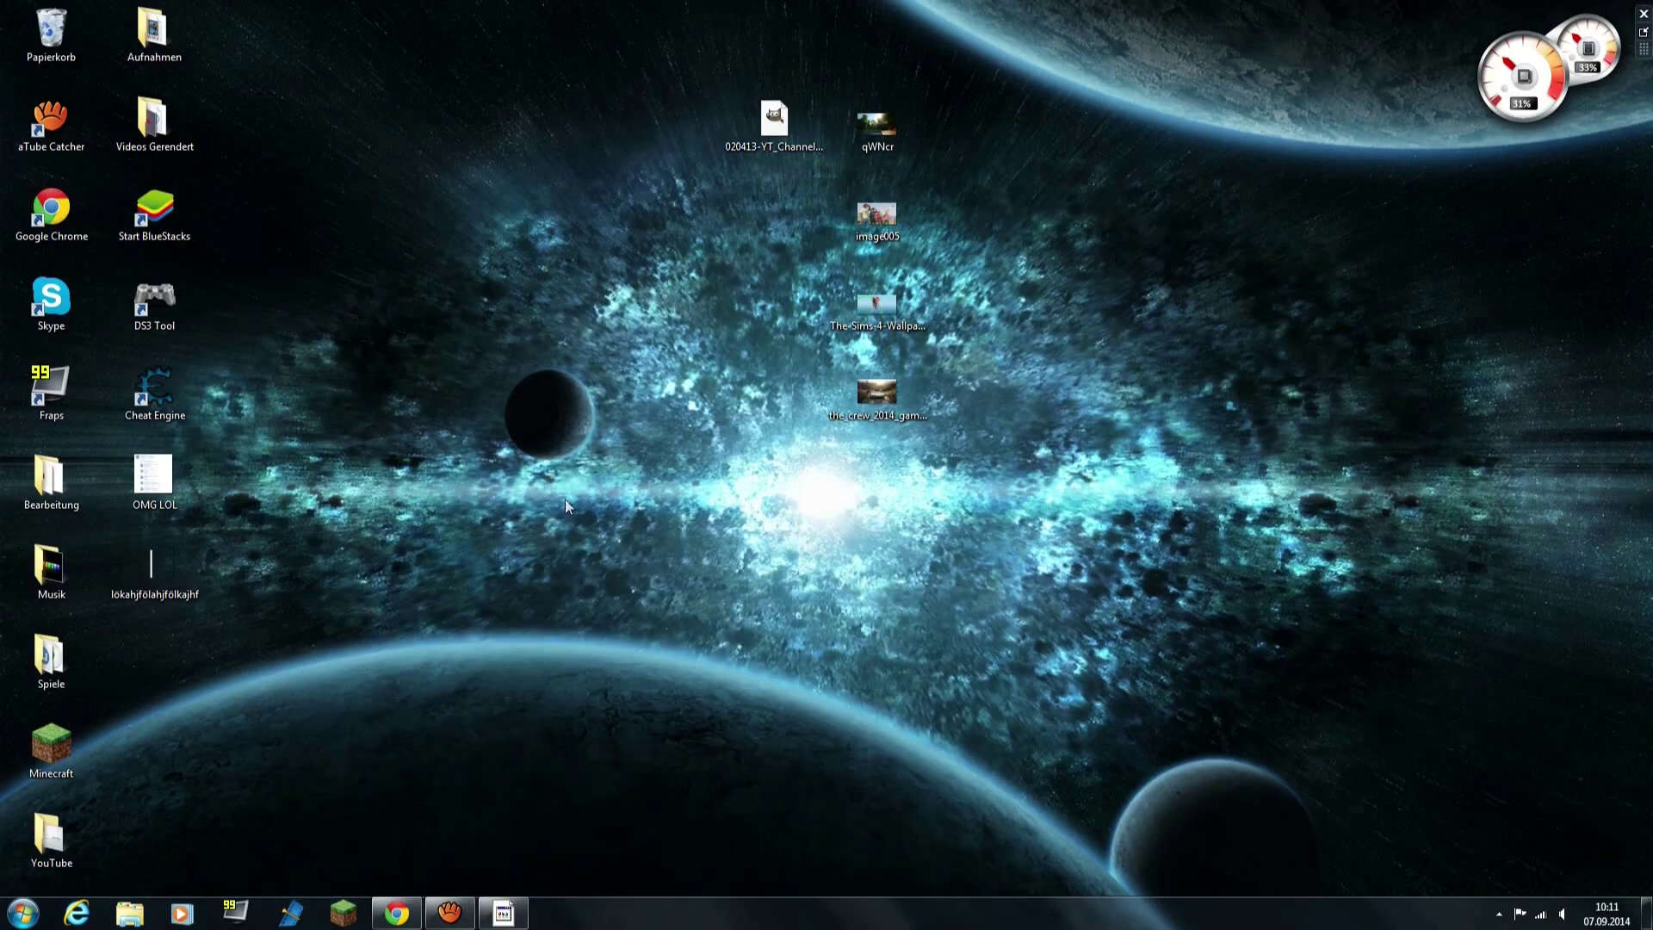
- Drop lökahjfölahjfölkajhf.png into the banner as a layer and shift it left
mouse_move(189, 577)
mouse_down()
mouse_move(771, 200)
mouse_move(418, 920)
mouse_up()
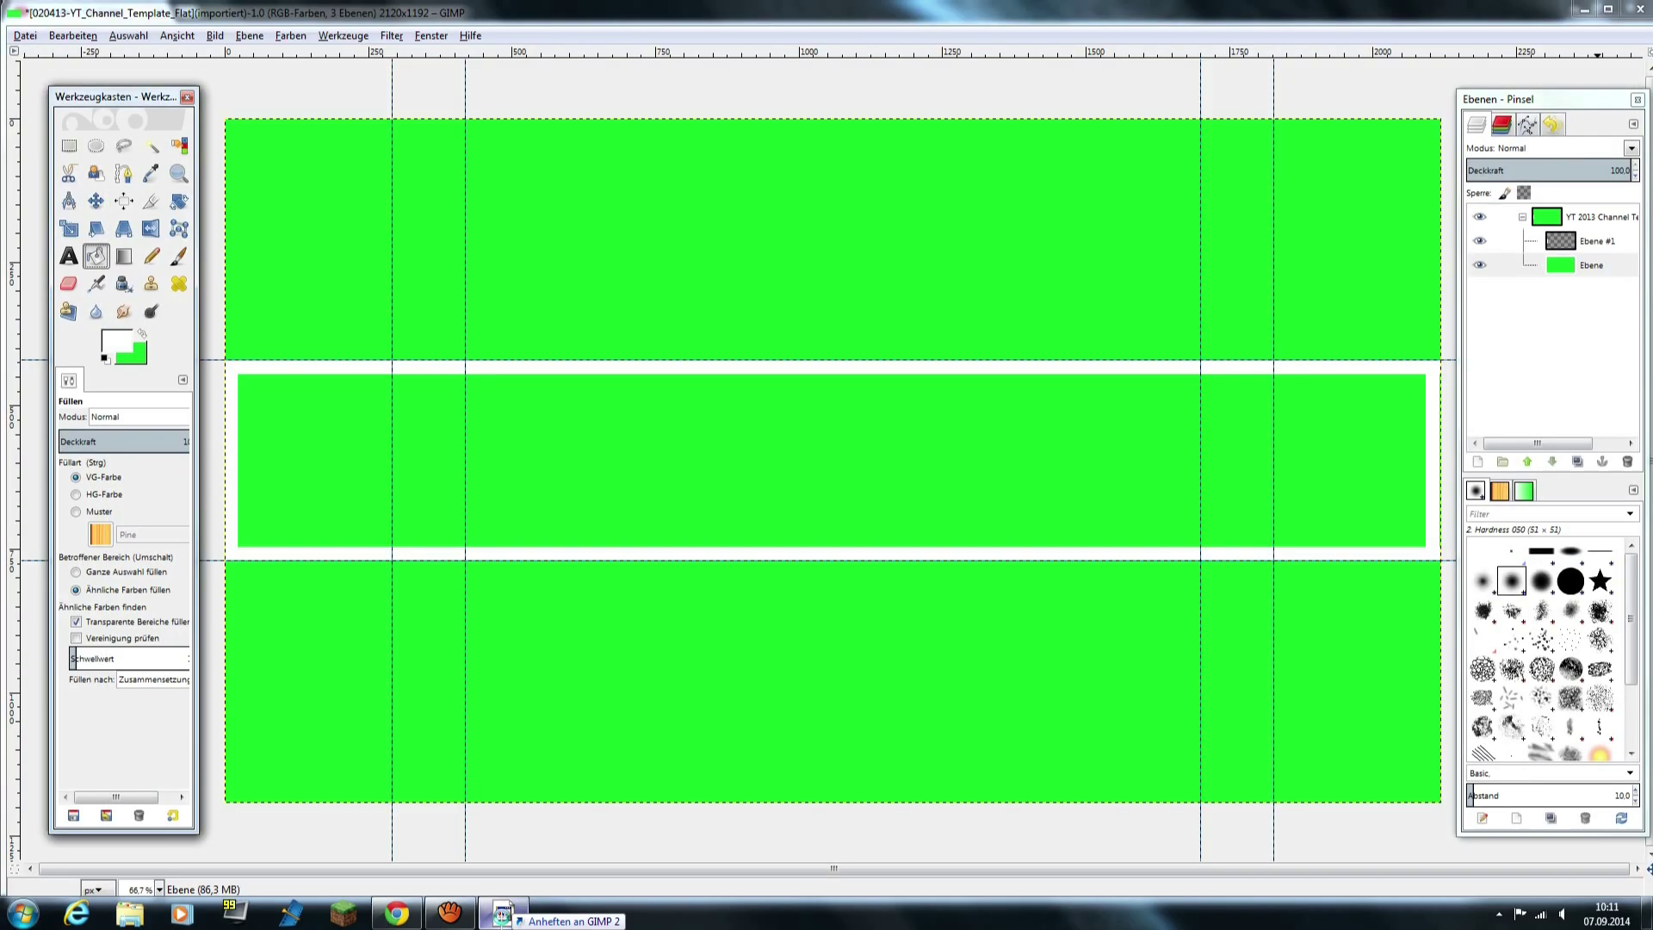
mouse_move(417, 921)
mouse_down()
mouse_move(591, 524)
mouse_move(594, 480)
mouse_up()
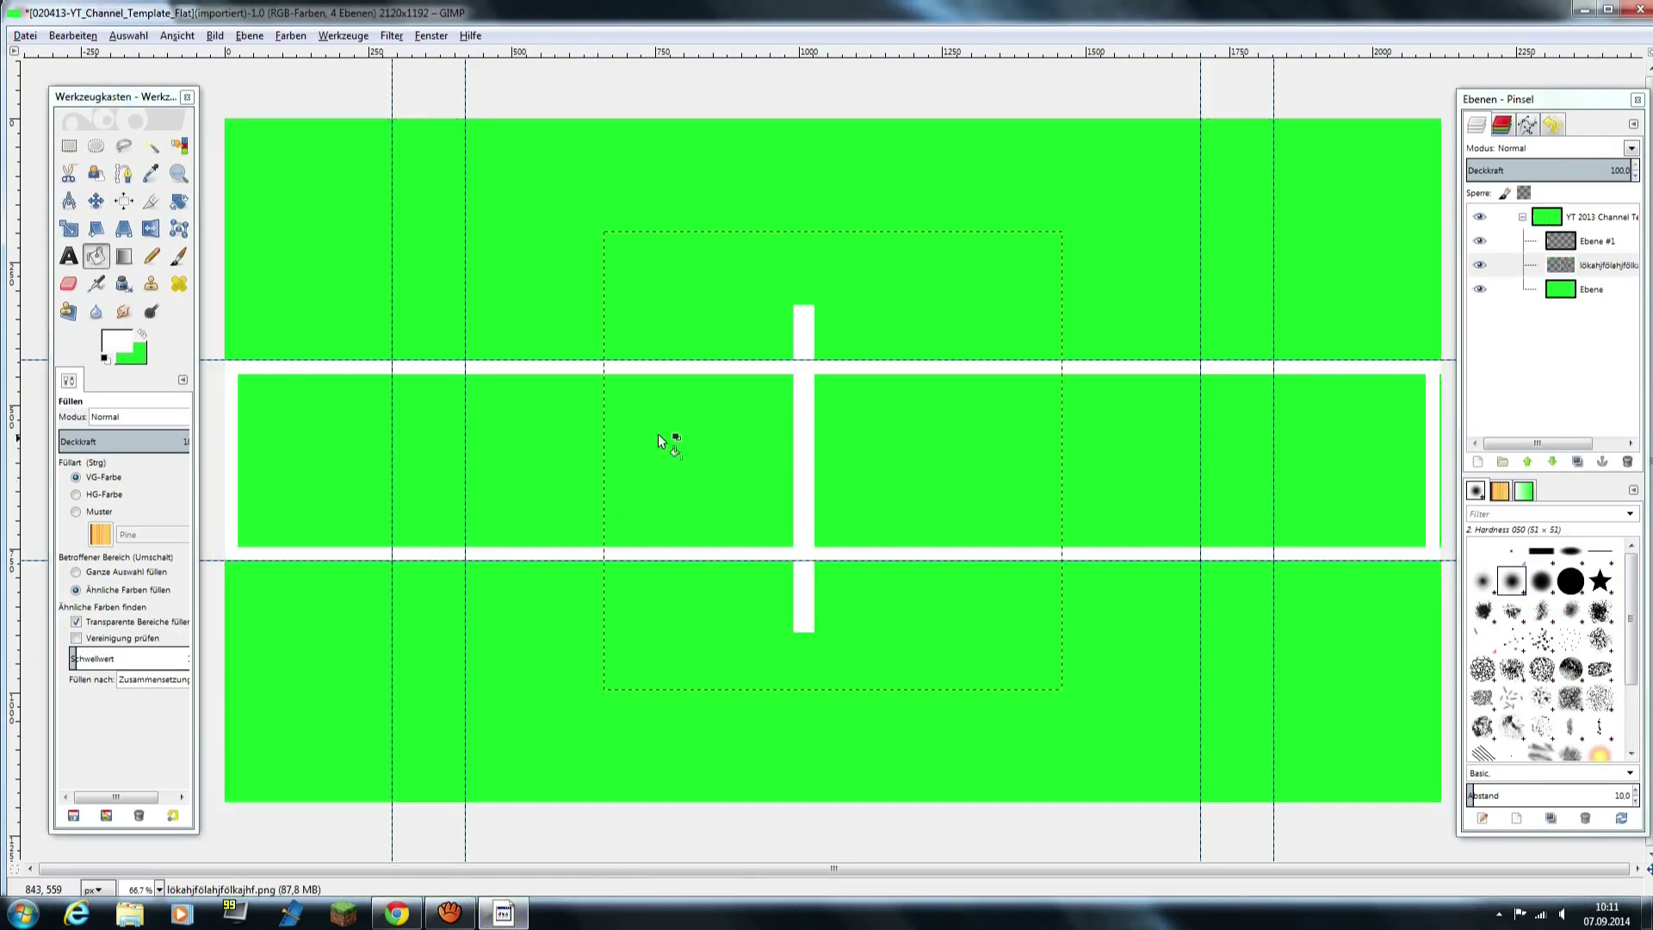
drag(1507, 267, 94, 207)
click(94, 203)
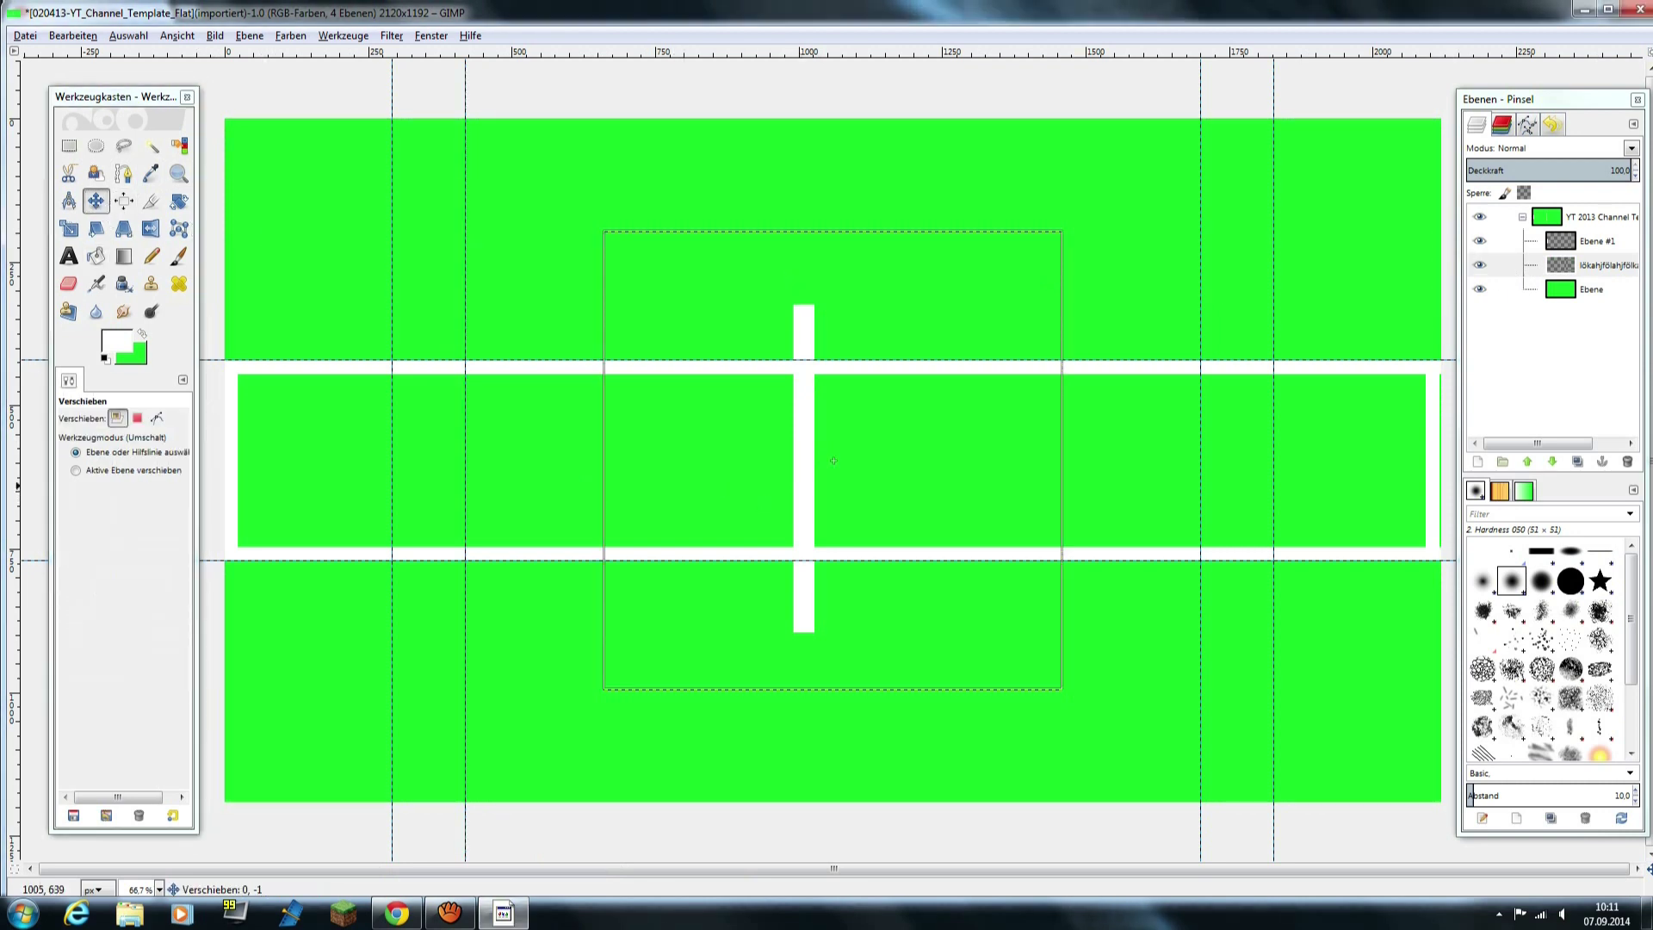
drag(804, 485, 739, 481)
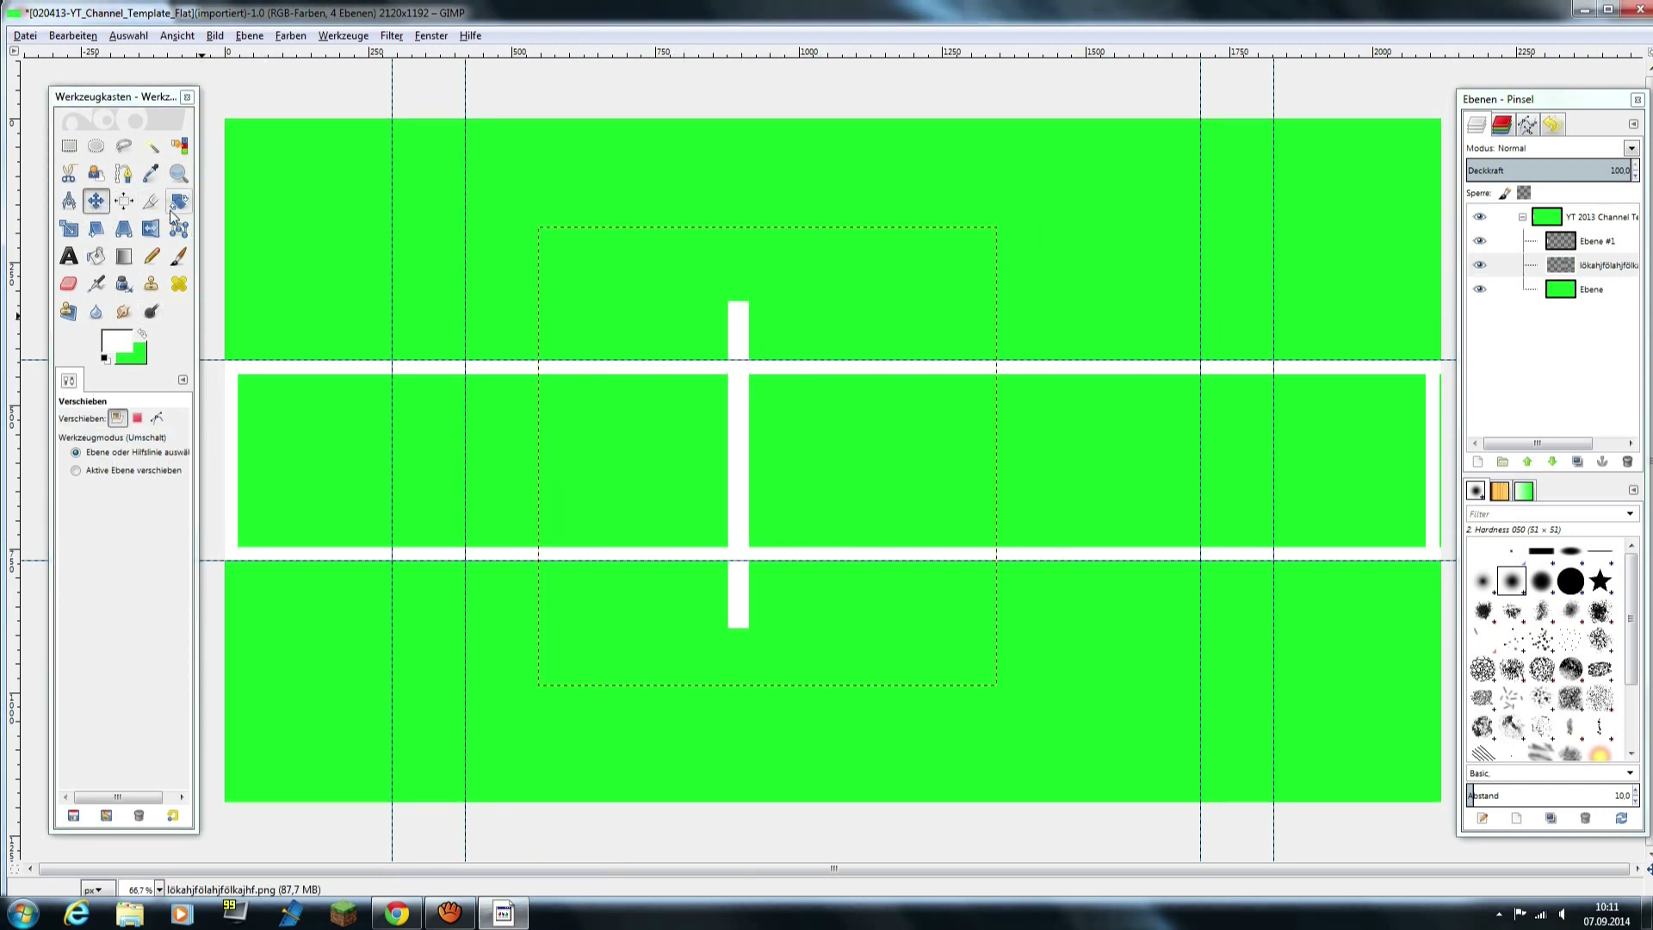
- Scale the bar layer proportionally down to 550×550
click(69, 229)
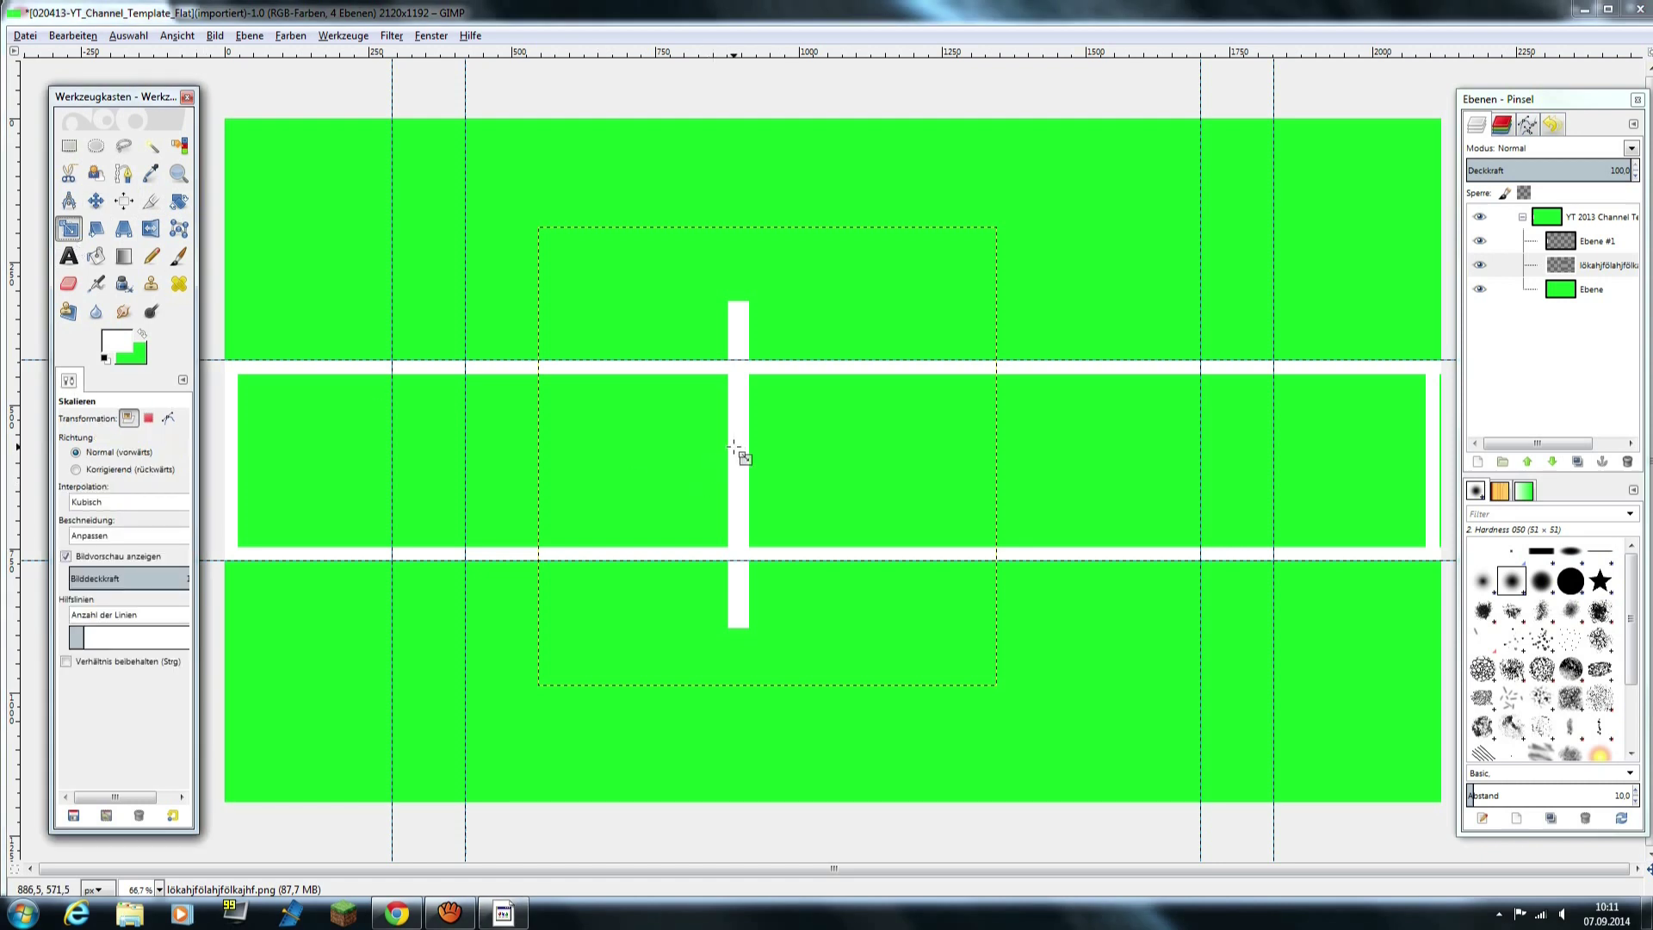
click(741, 454)
key(Tab)
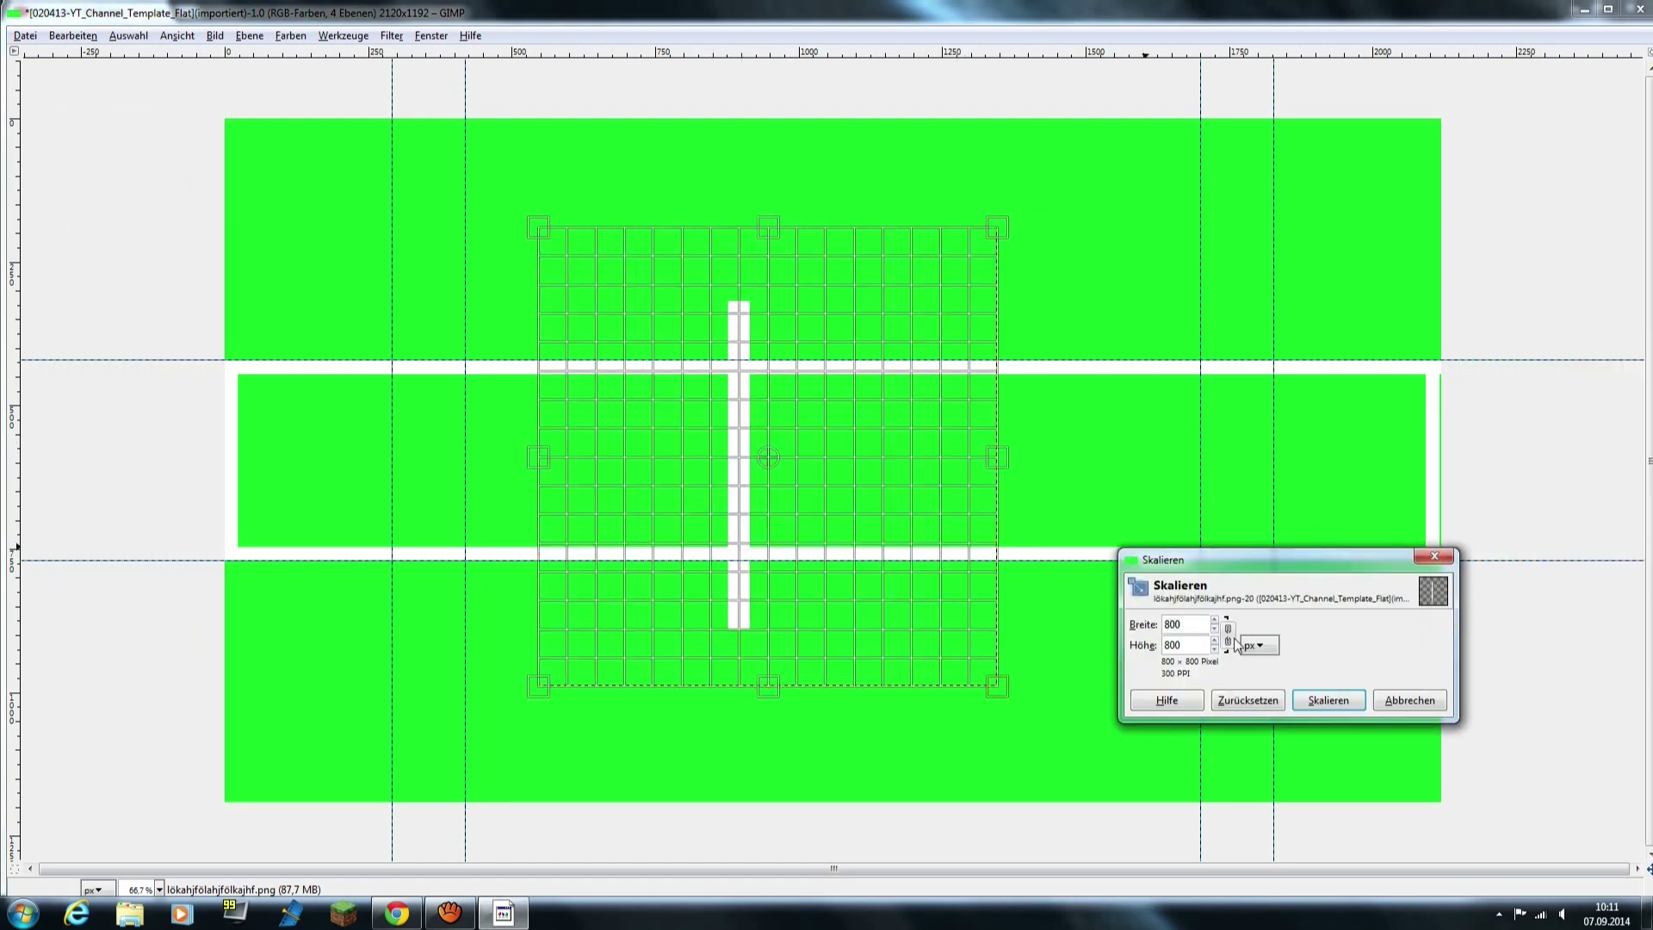
click(1229, 638)
key(Tab)
drag(973, 258, 869, 398)
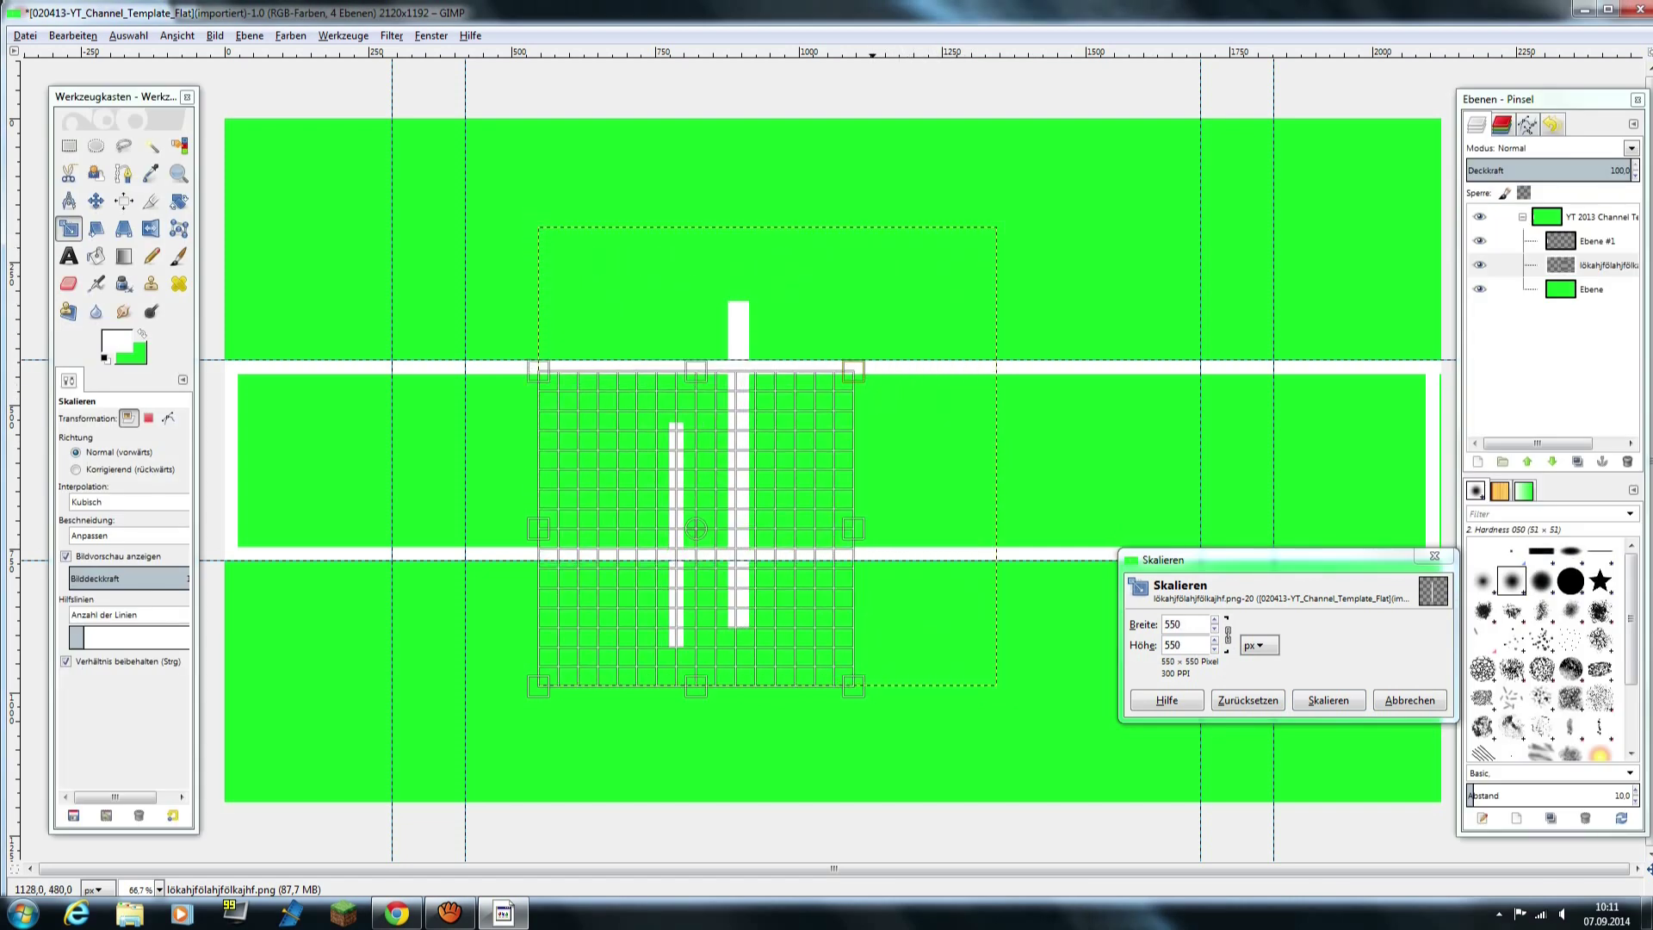
click(1343, 703)
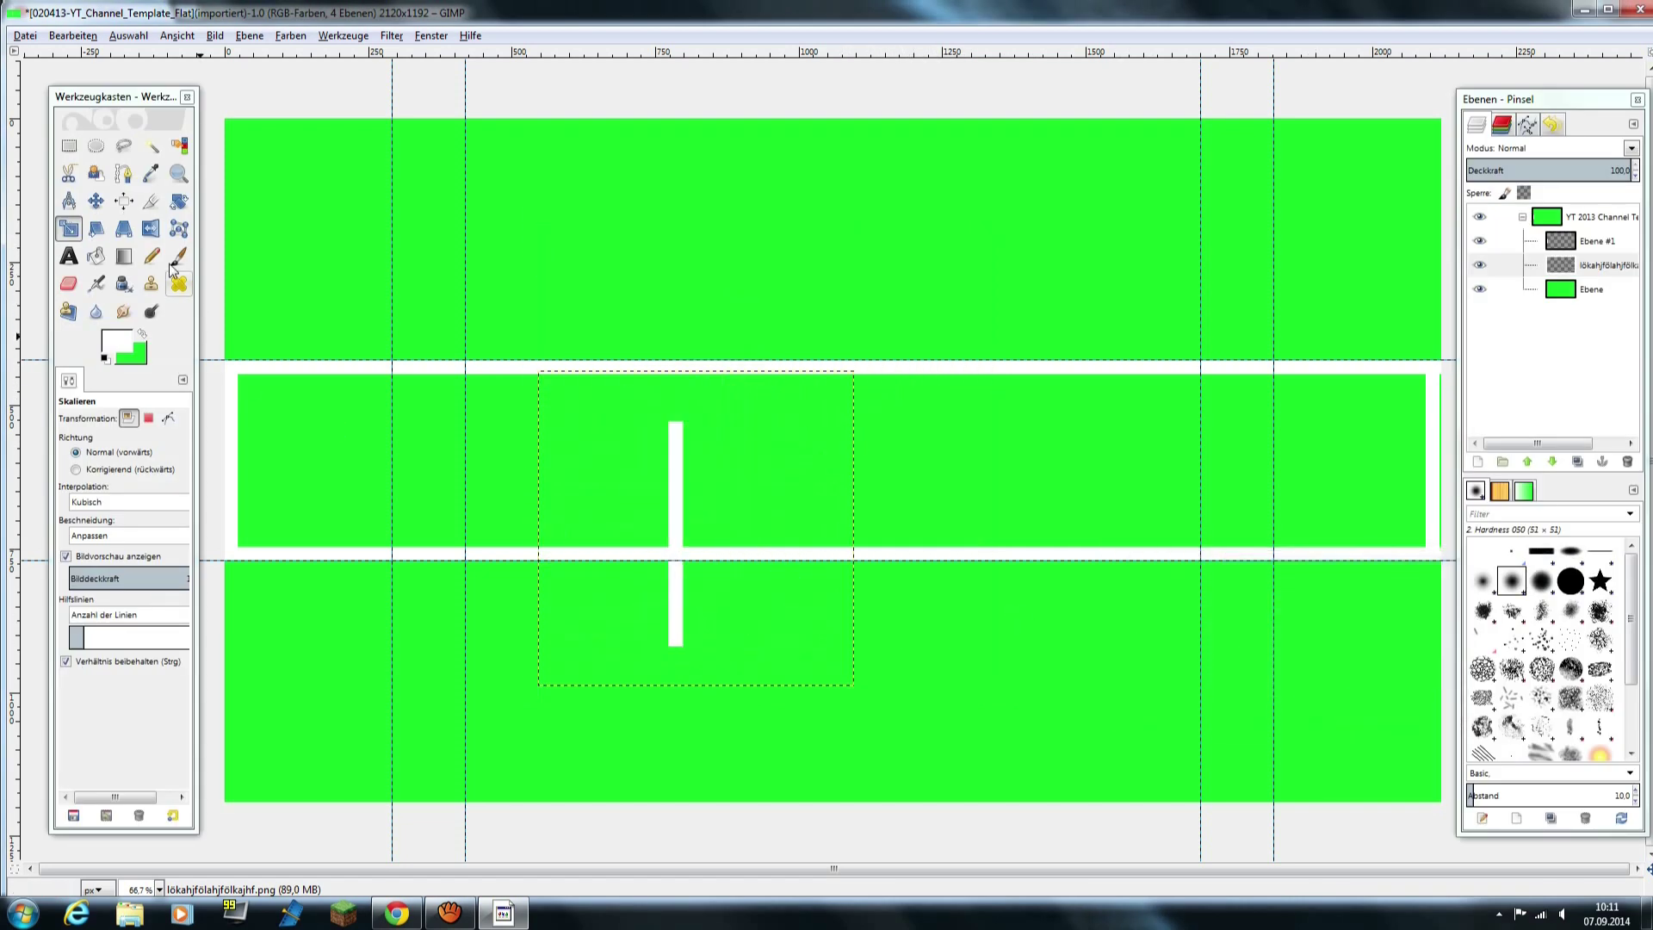
- Move the bar layer up over the central strip
click(98, 202)
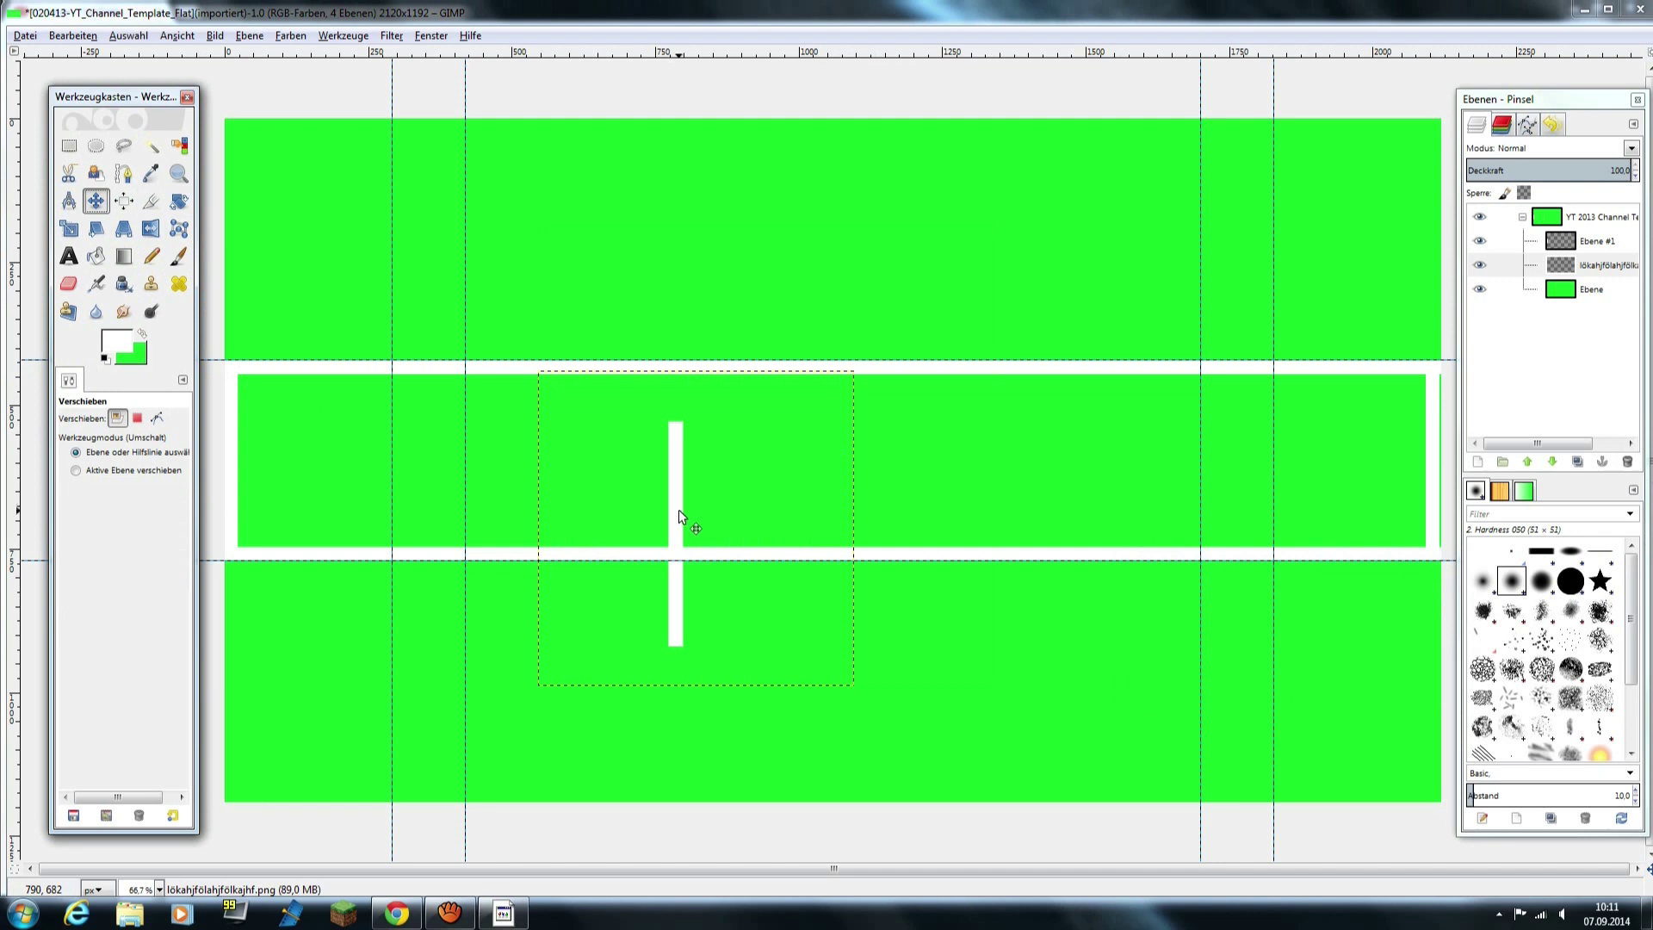
drag(680, 517, 677, 438)
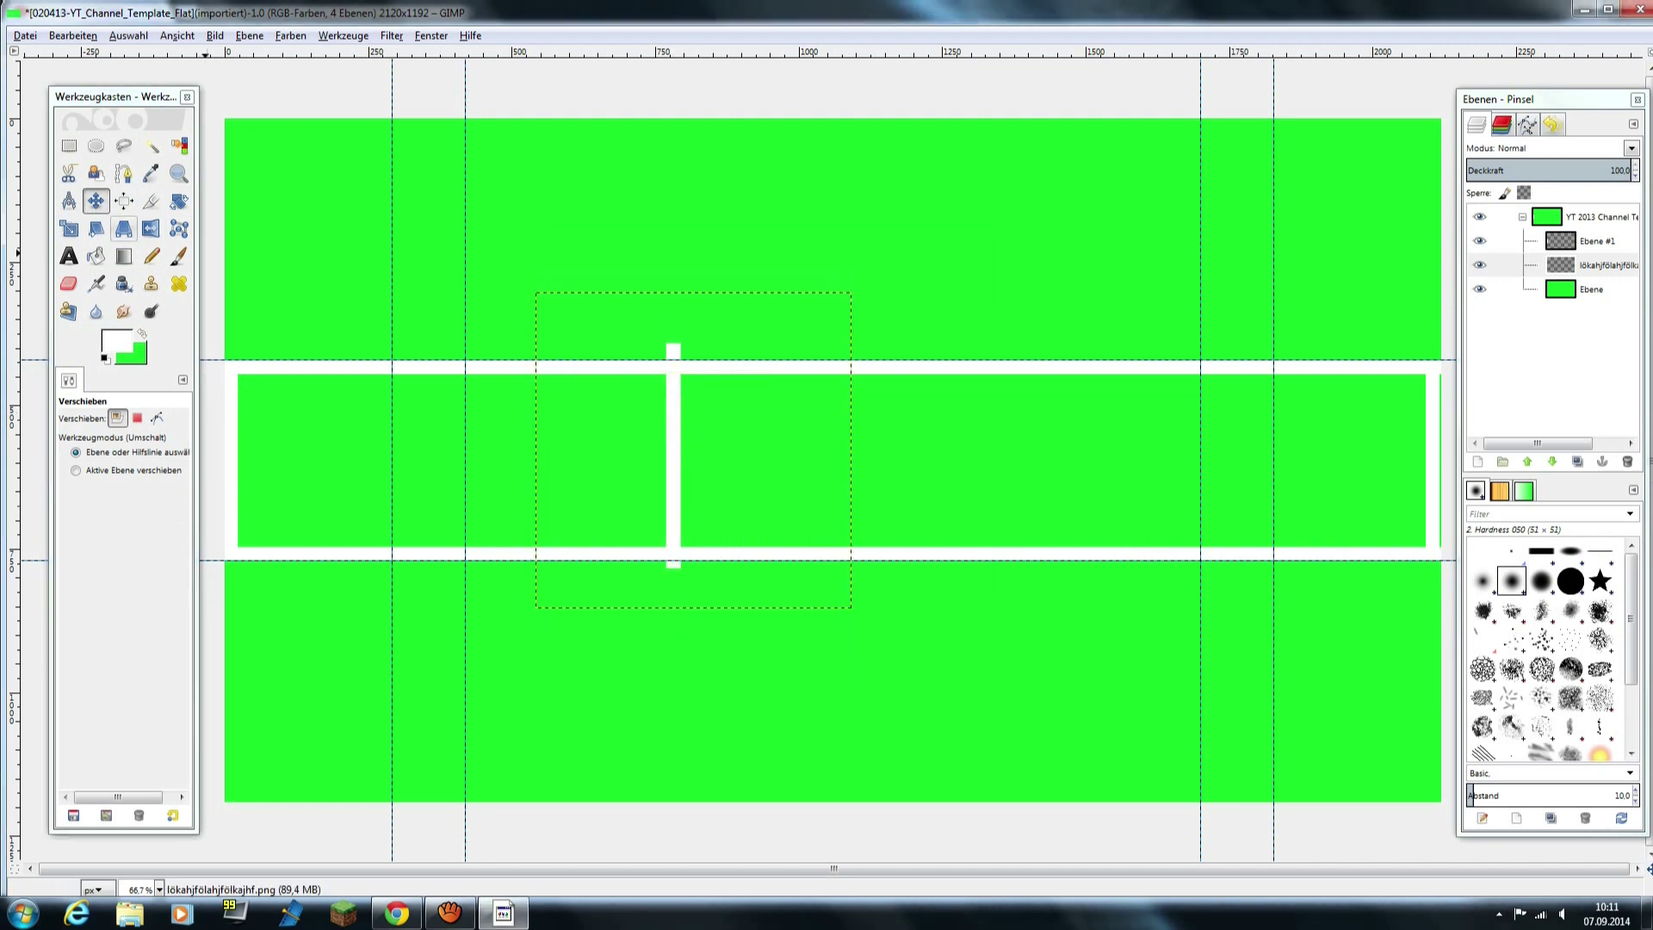
click(178, 201)
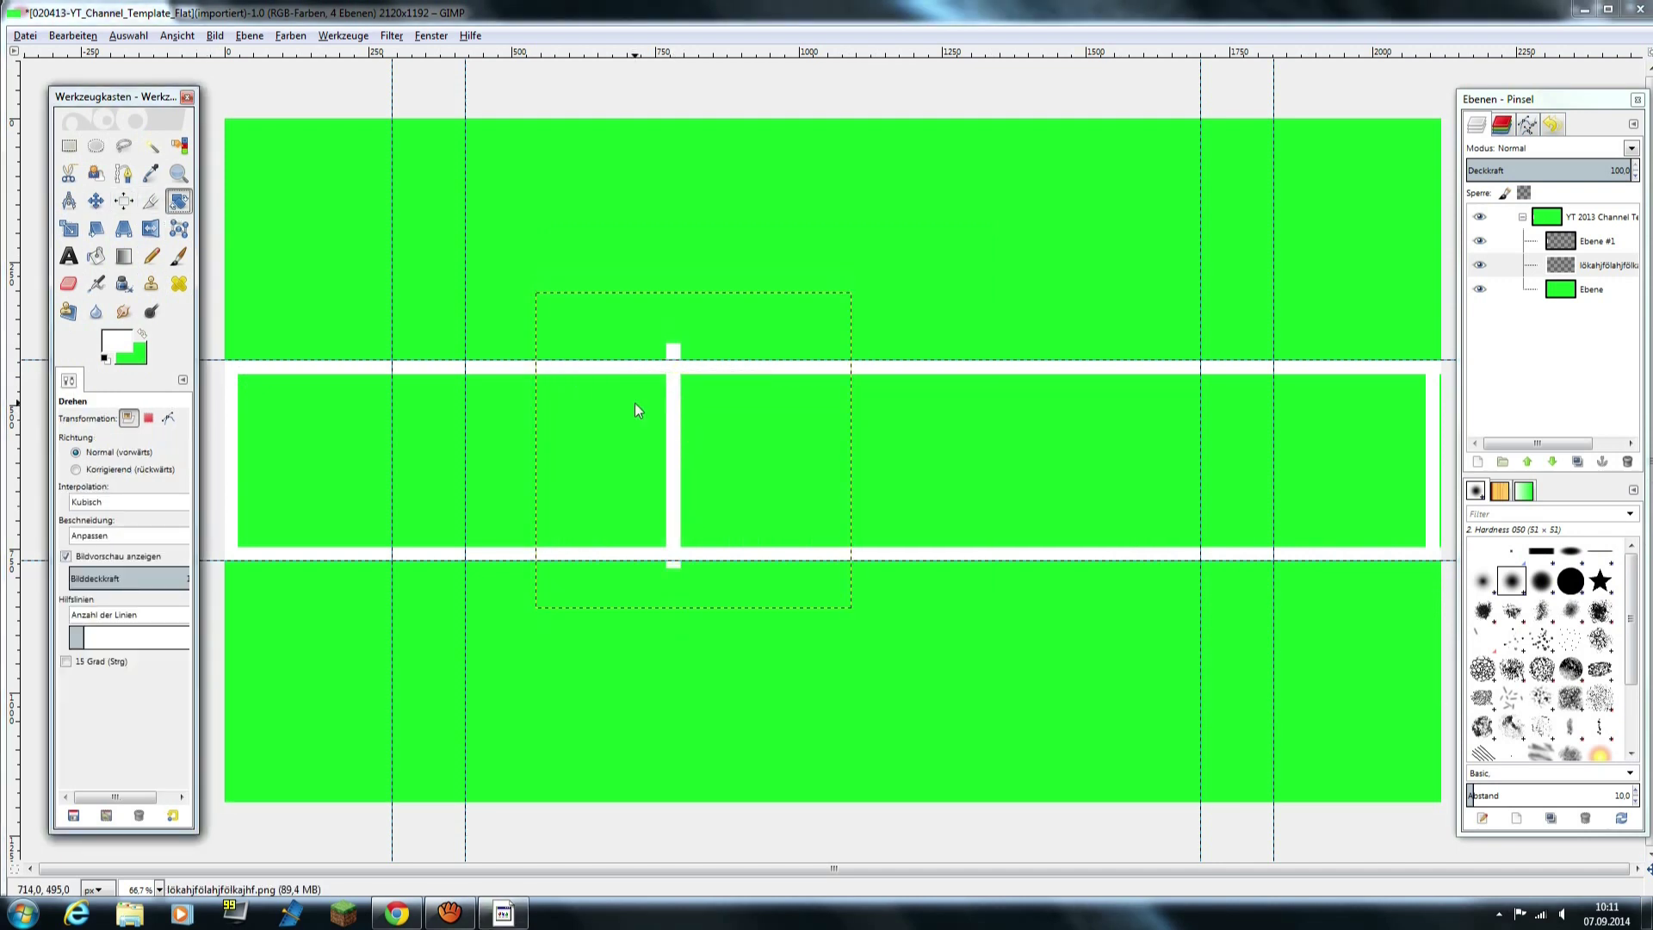
- Rotate the bar about 20.73° clockwise and move it left across the central band
click(672, 440)
drag(785, 348, 837, 375)
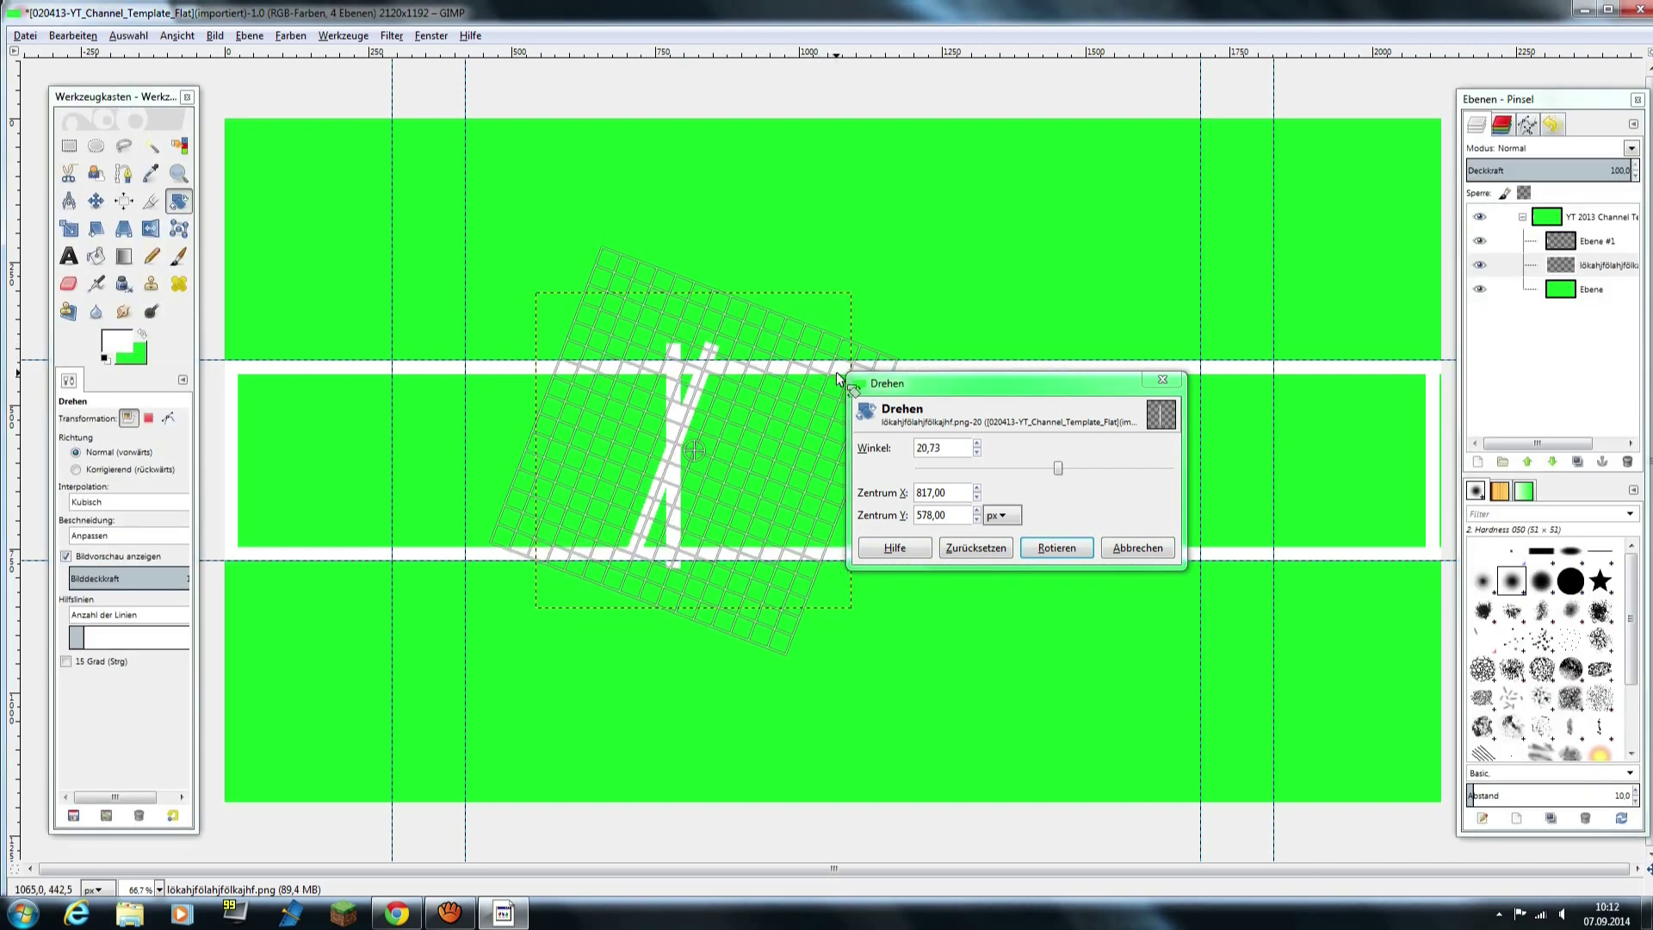
click(1057, 548)
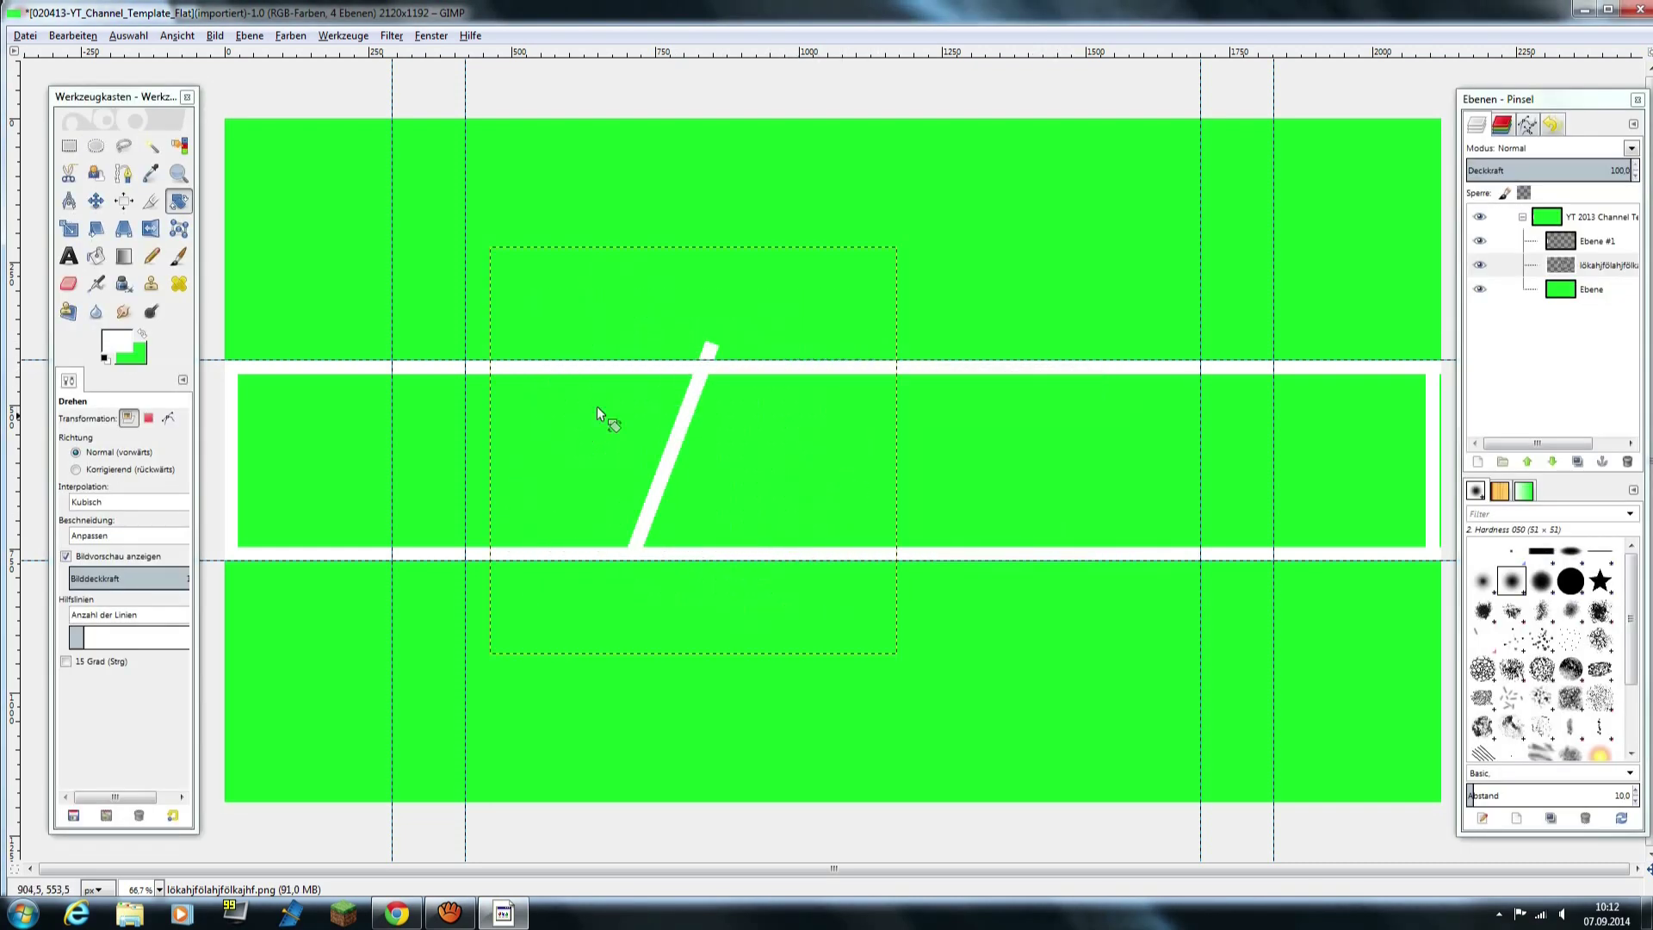
click(99, 204)
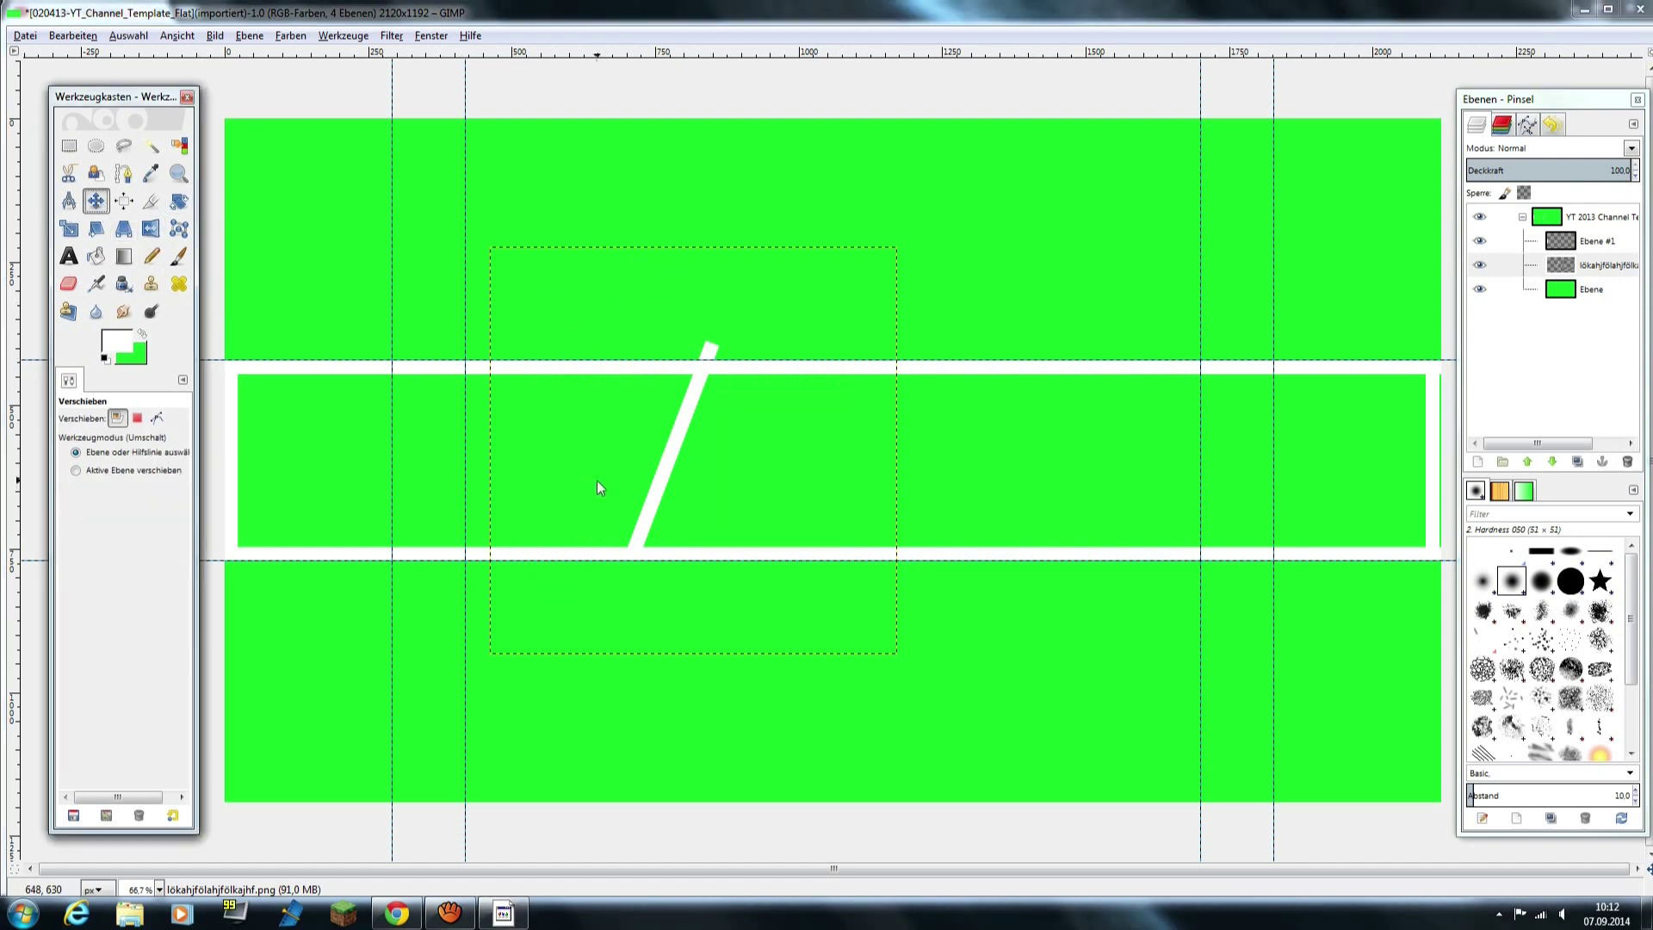
drag(657, 486, 571, 489)
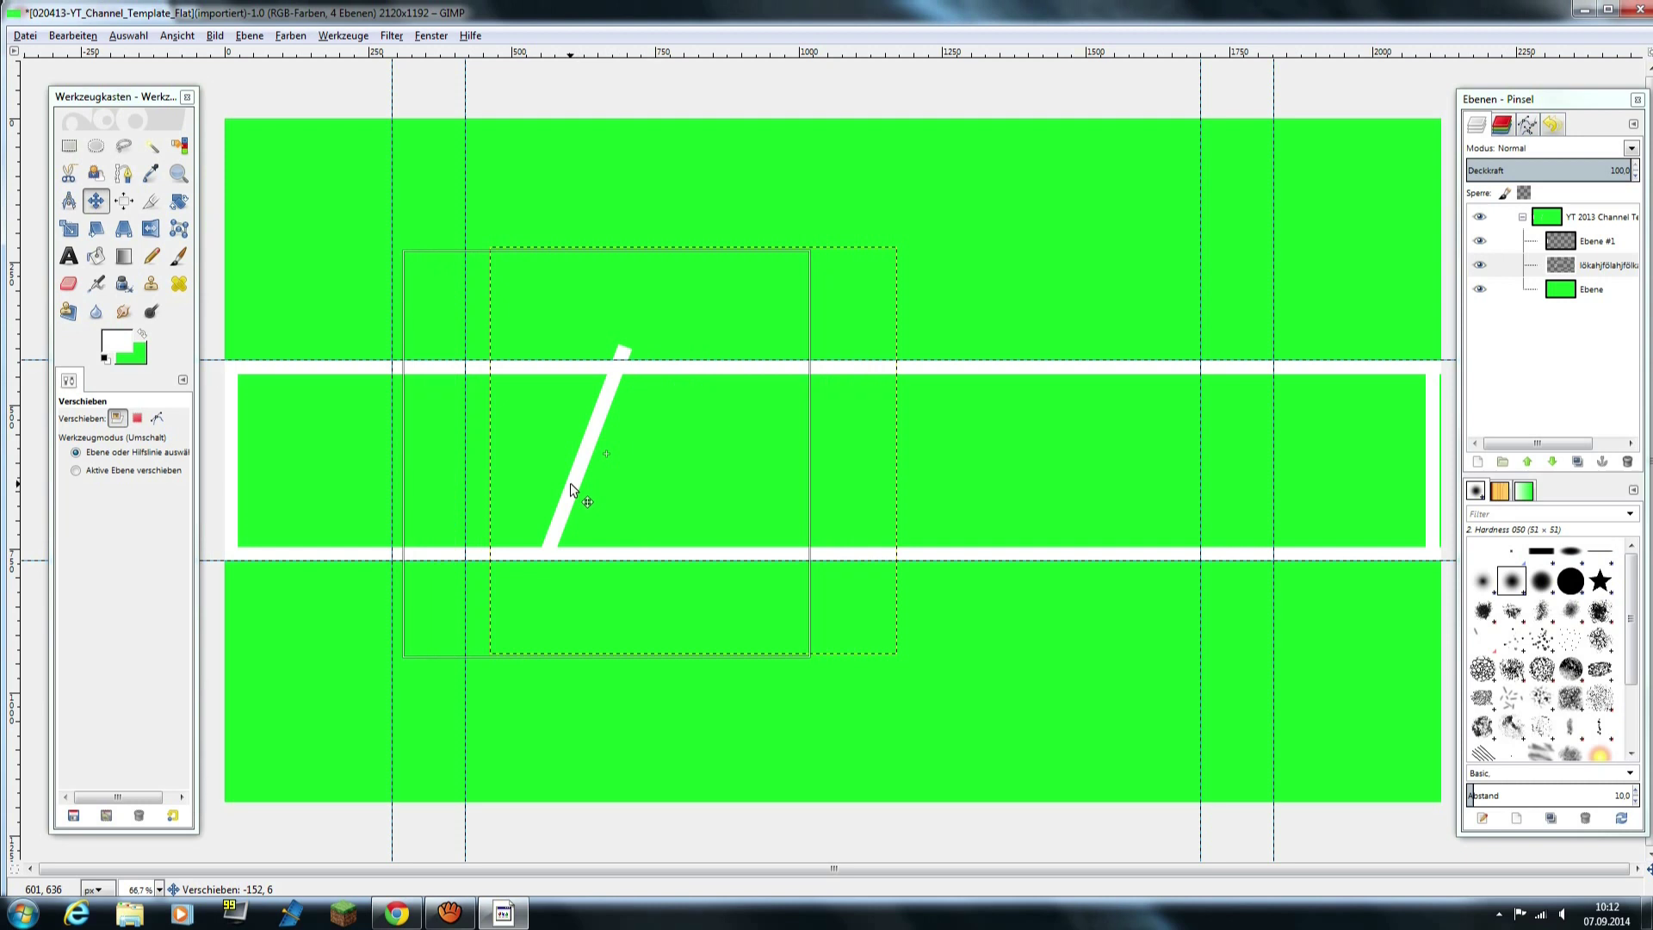
drag(571, 490, 581, 490)
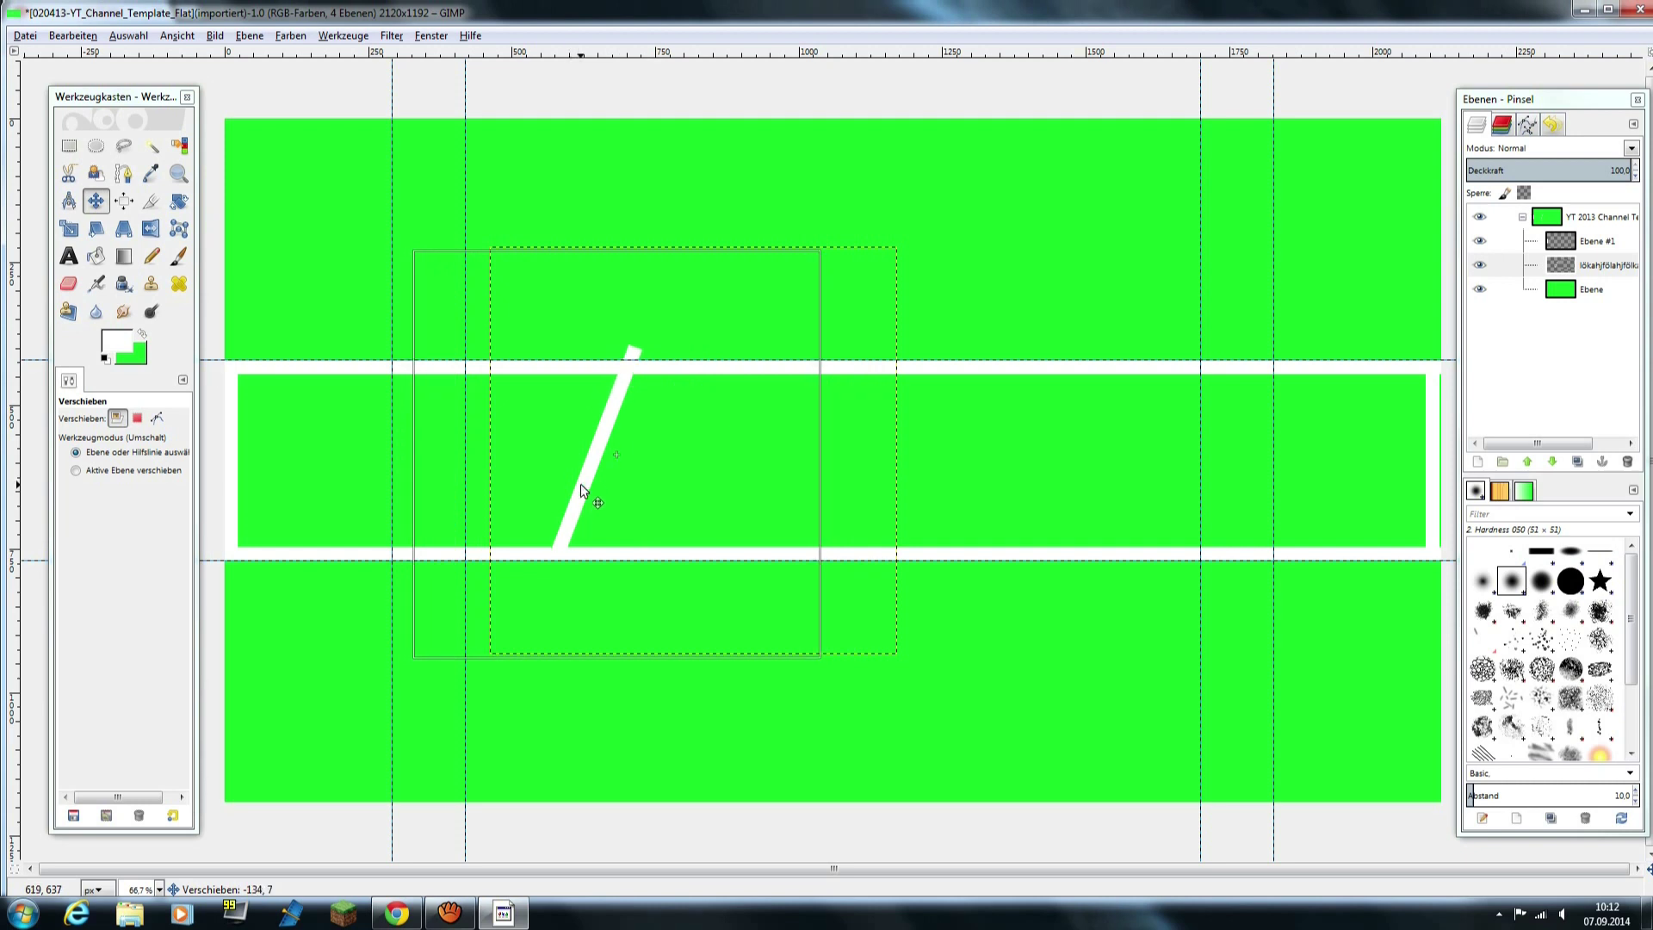
drag(580, 490, 569, 493)
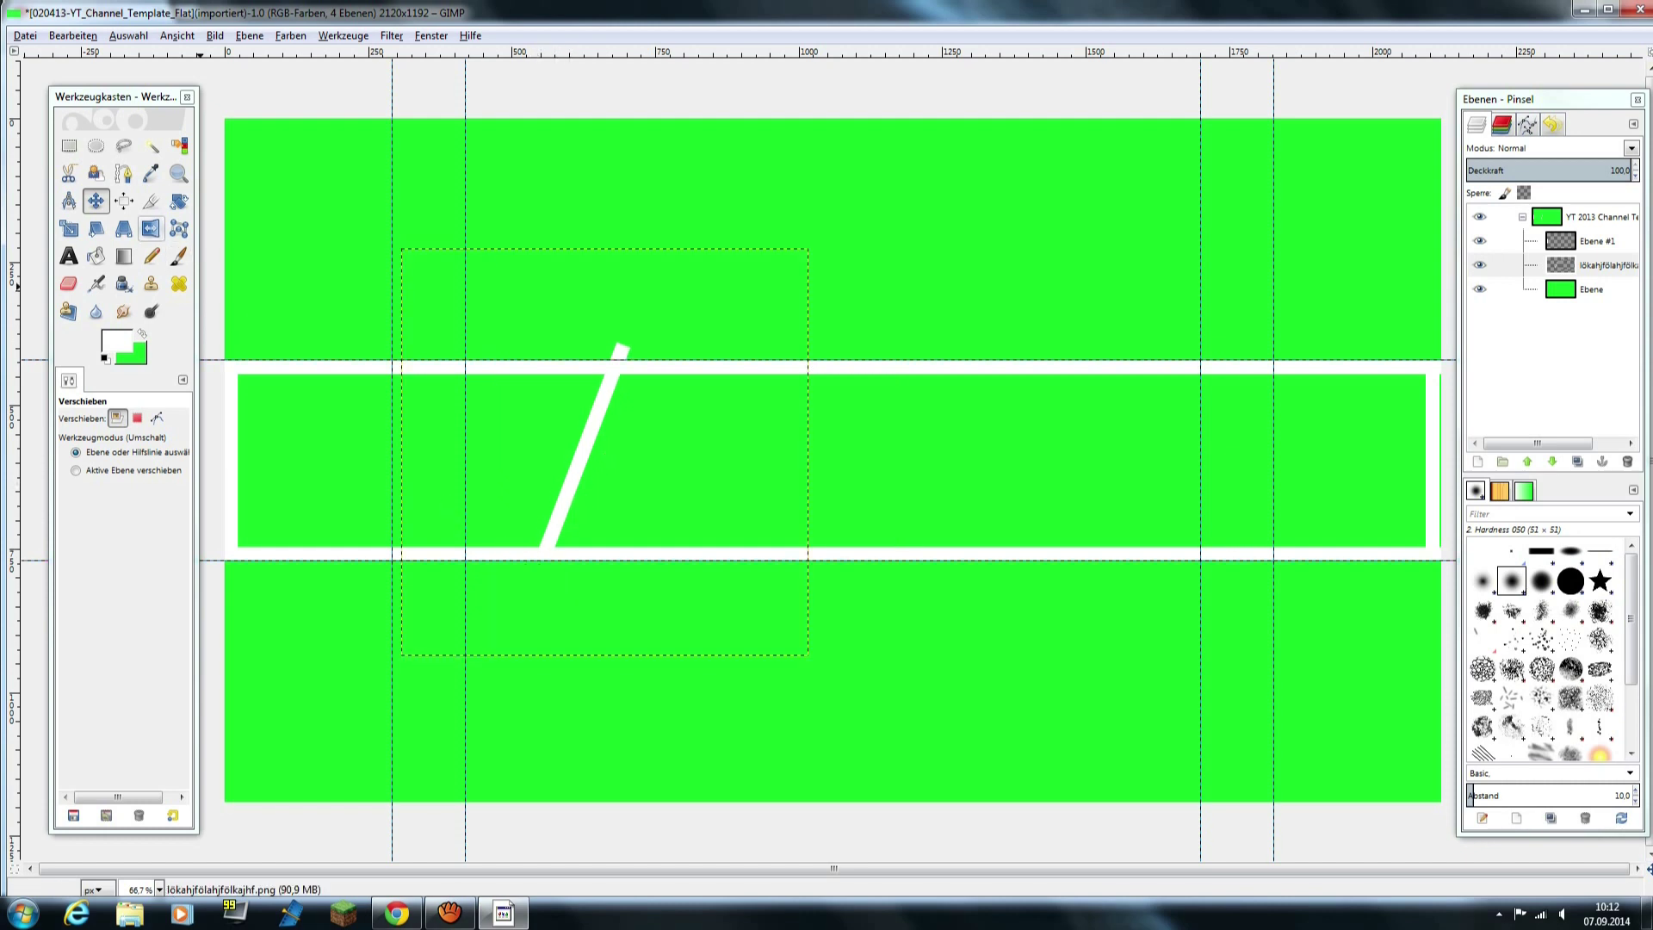
- Delete the stripe end poking above the upper white strip and clear the selection
click(73, 154)
drag(565, 316, 694, 364)
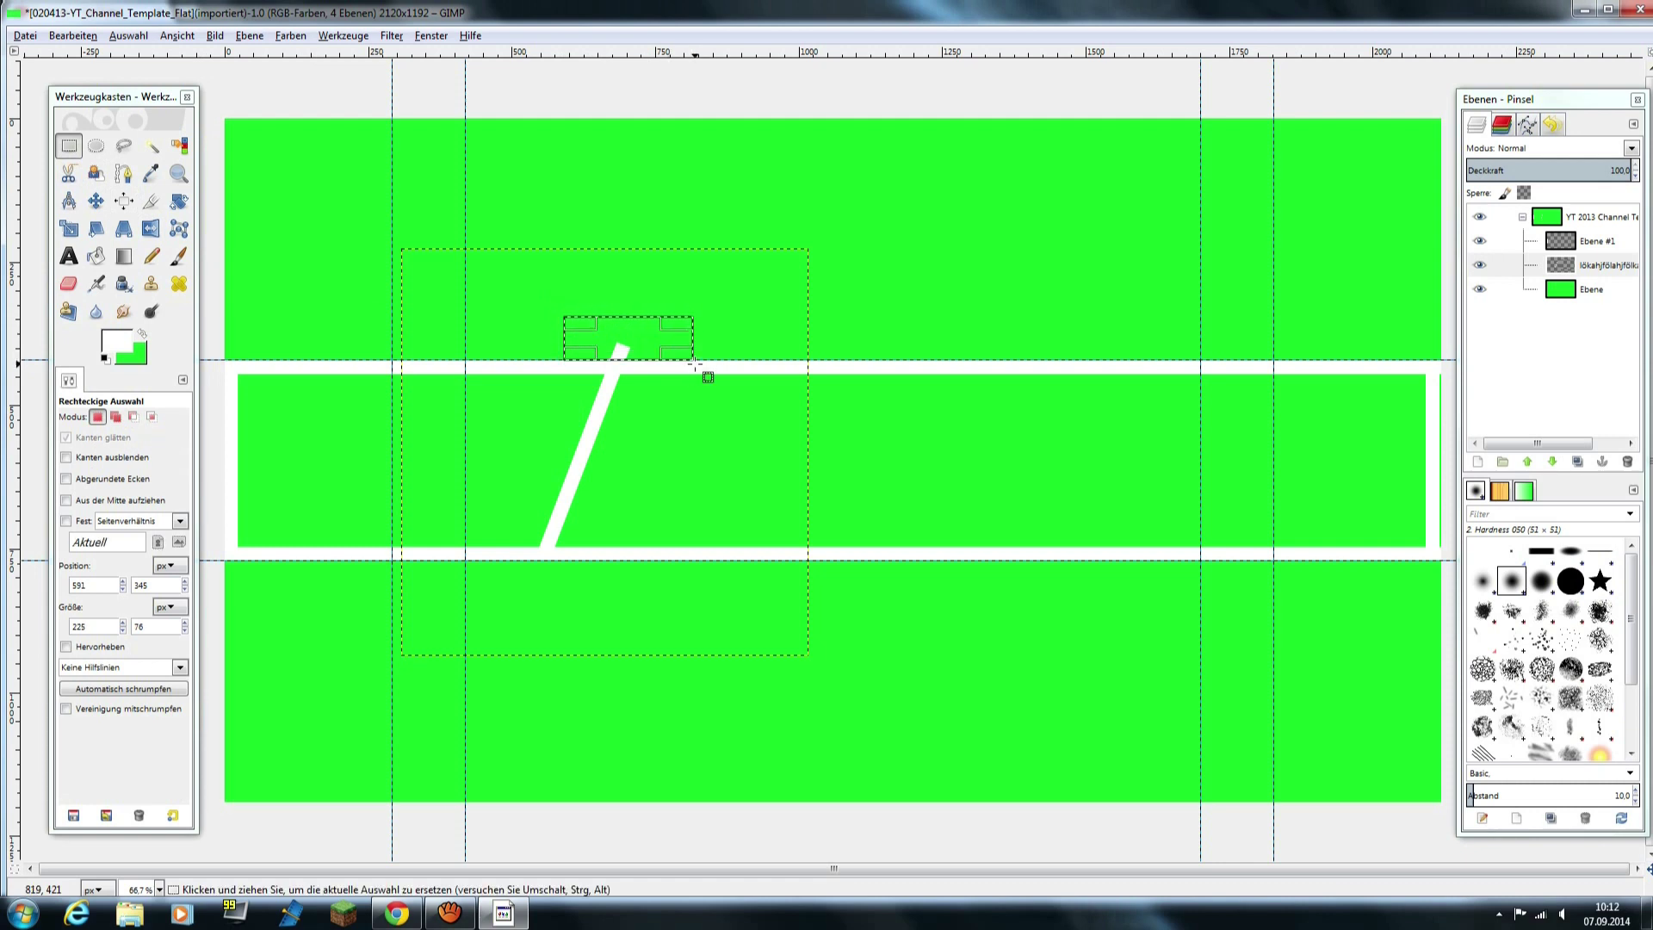
key(Delete)
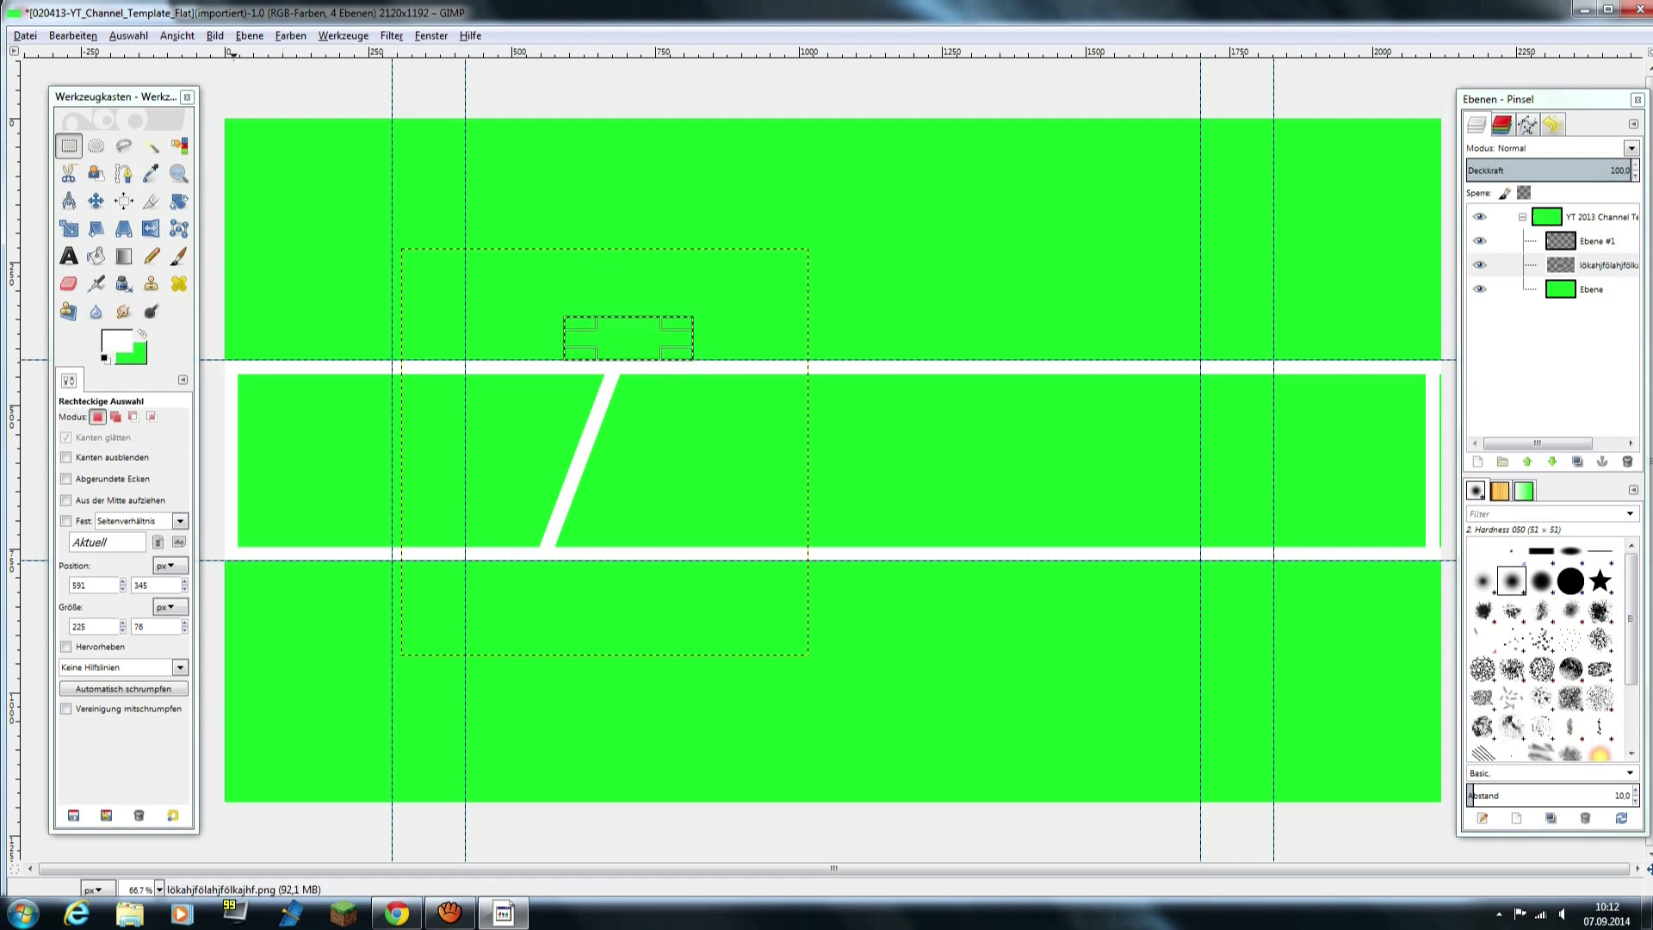
click(129, 37)
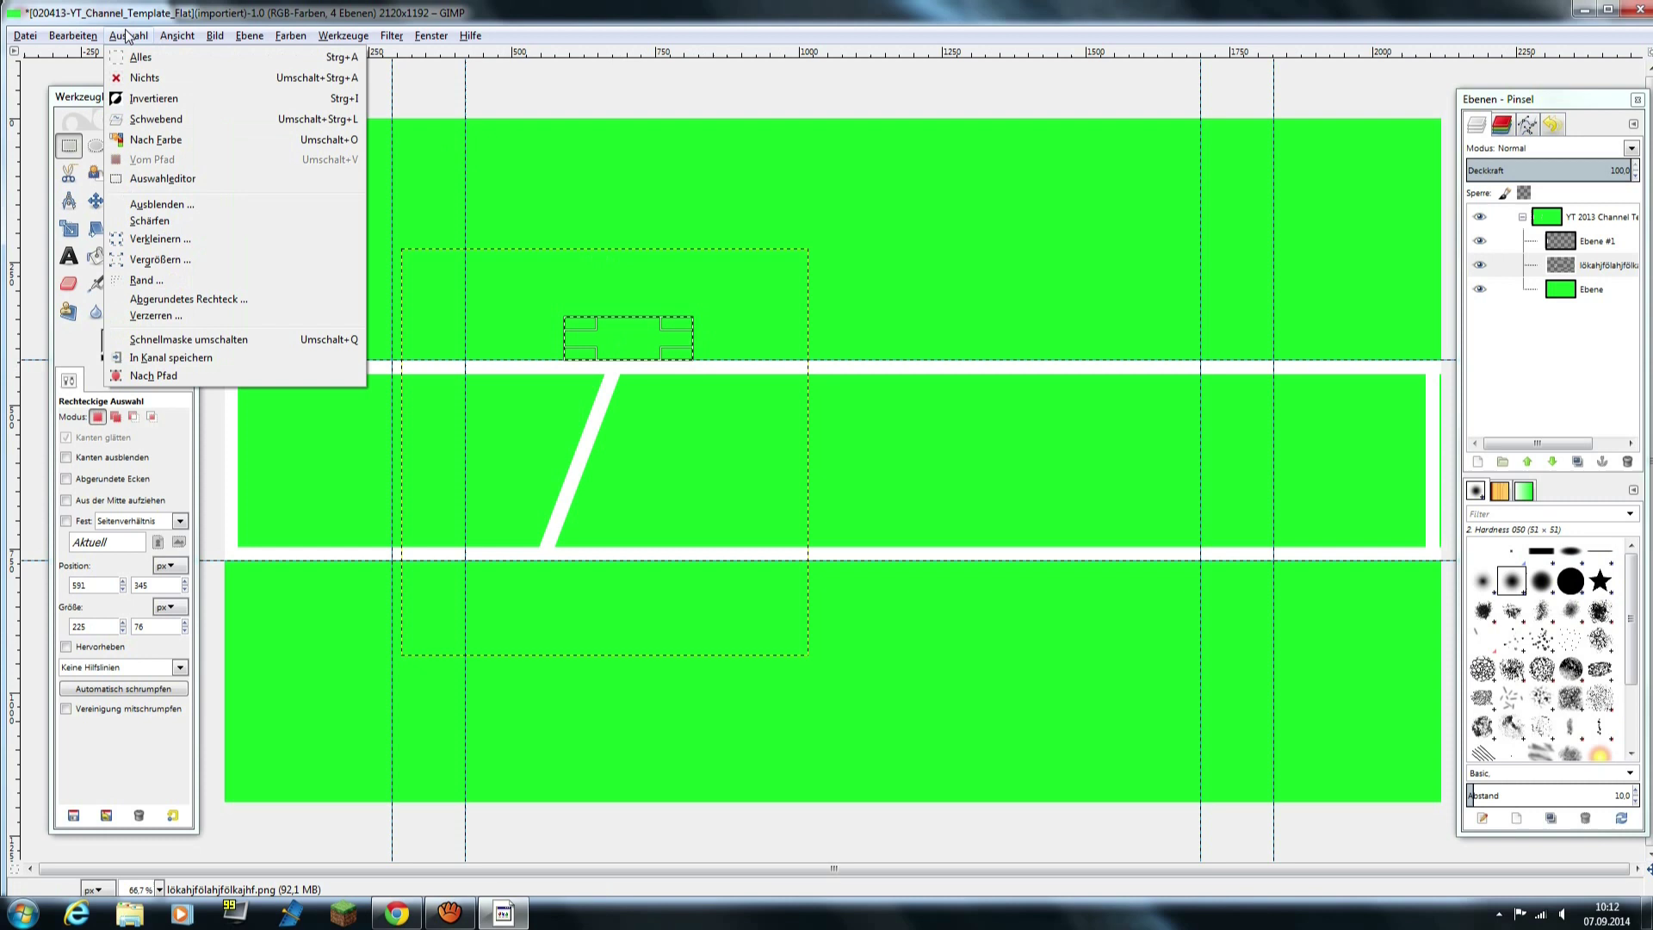
click(155, 76)
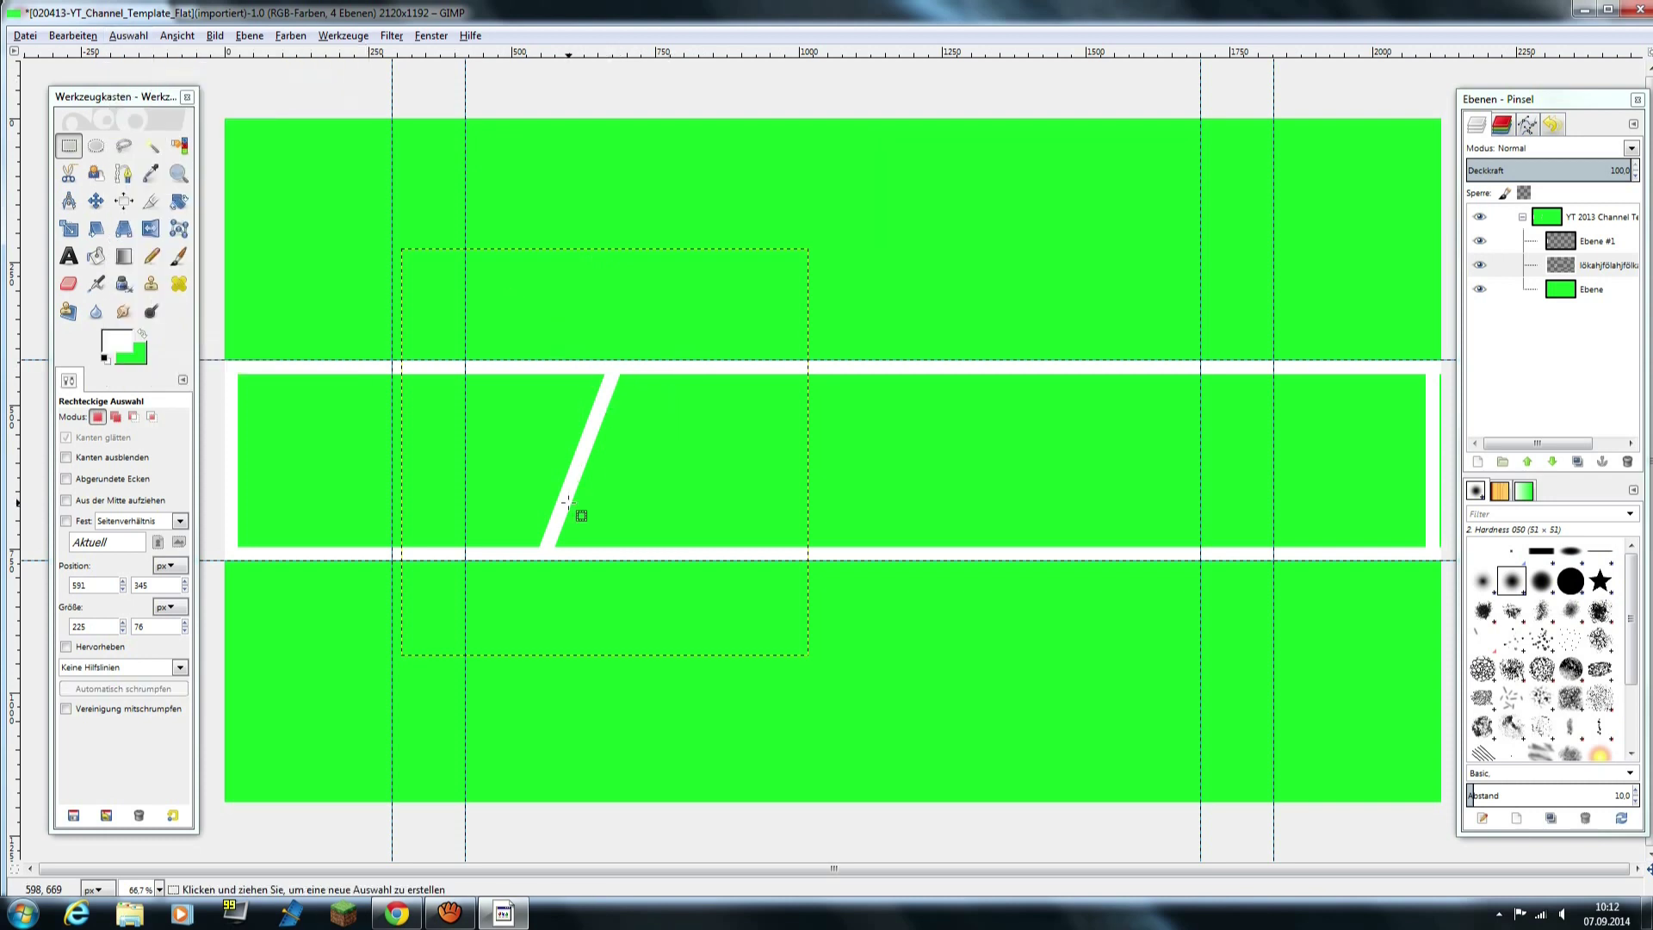
- Duplicate the slanted divider layer and move the copy to the right
right_click(1567, 269)
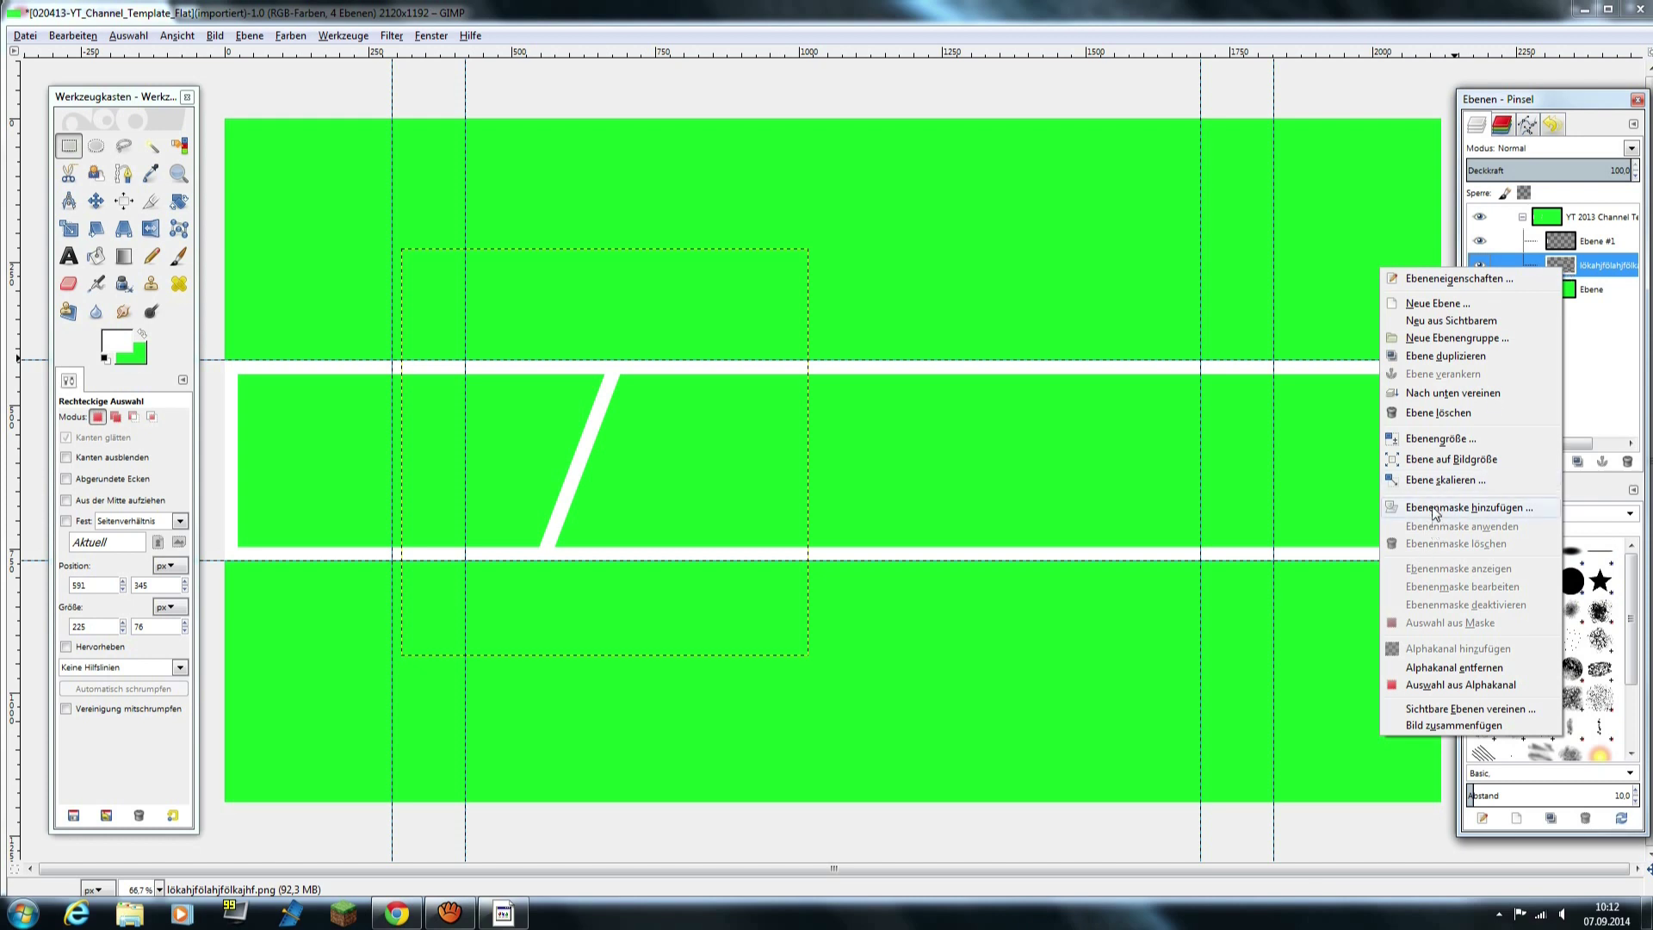
click(1455, 357)
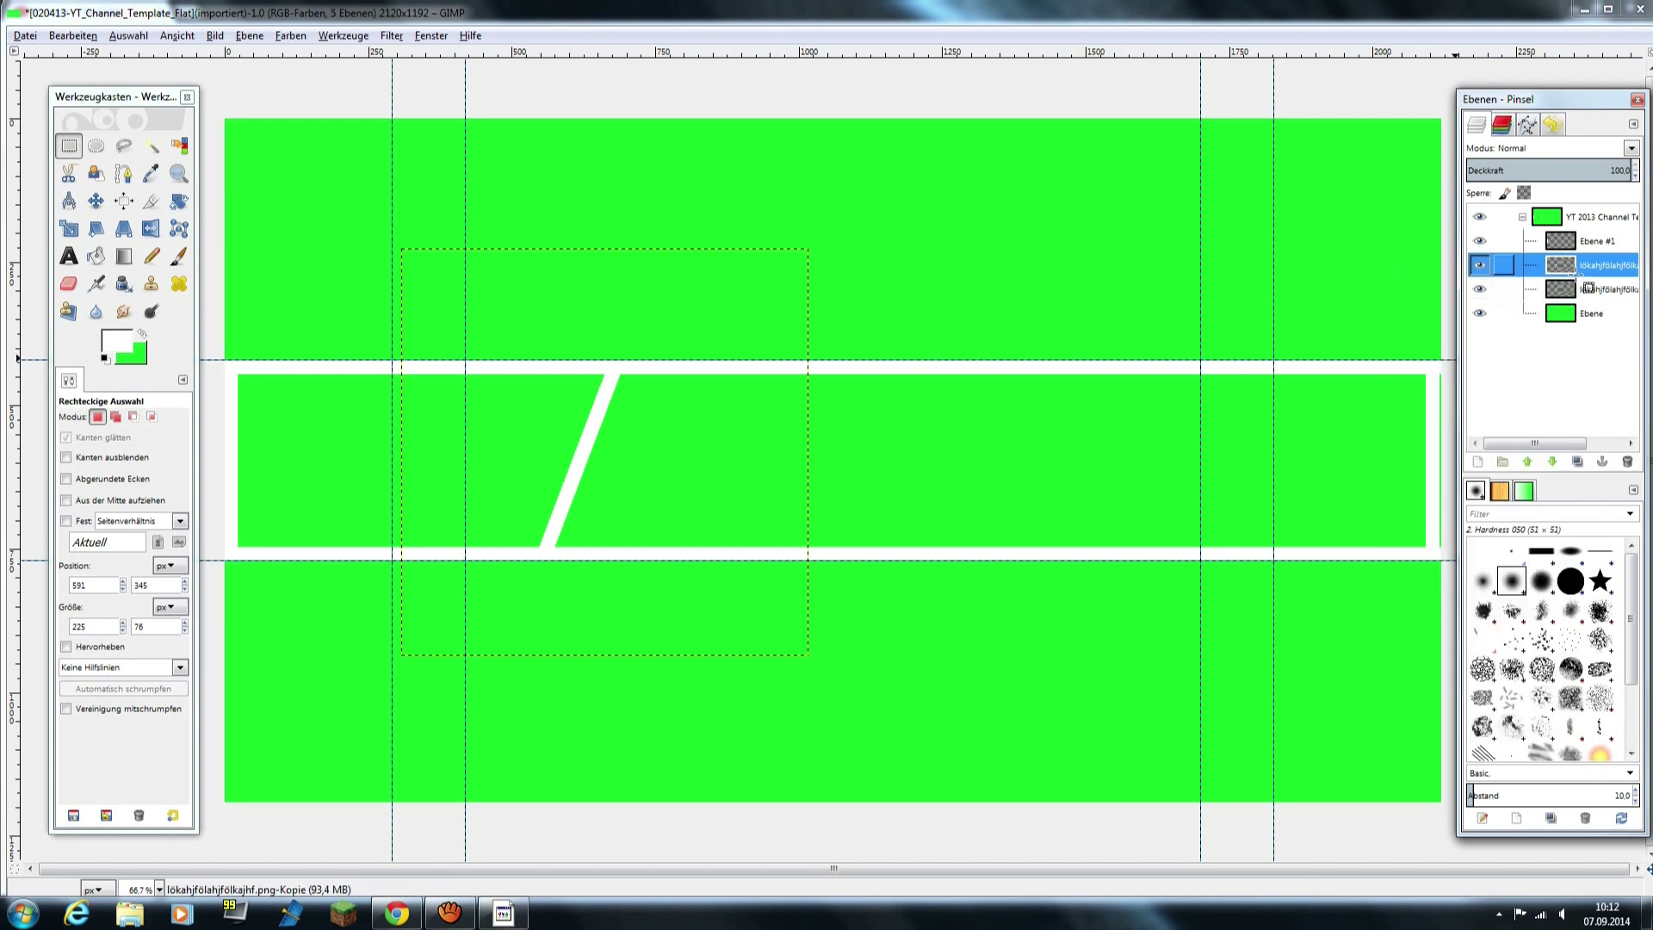
click(94, 200)
mouse_move(589, 448)
mouse_down()
mouse_move(984, 451)
mouse_move(919, 449)
mouse_up()
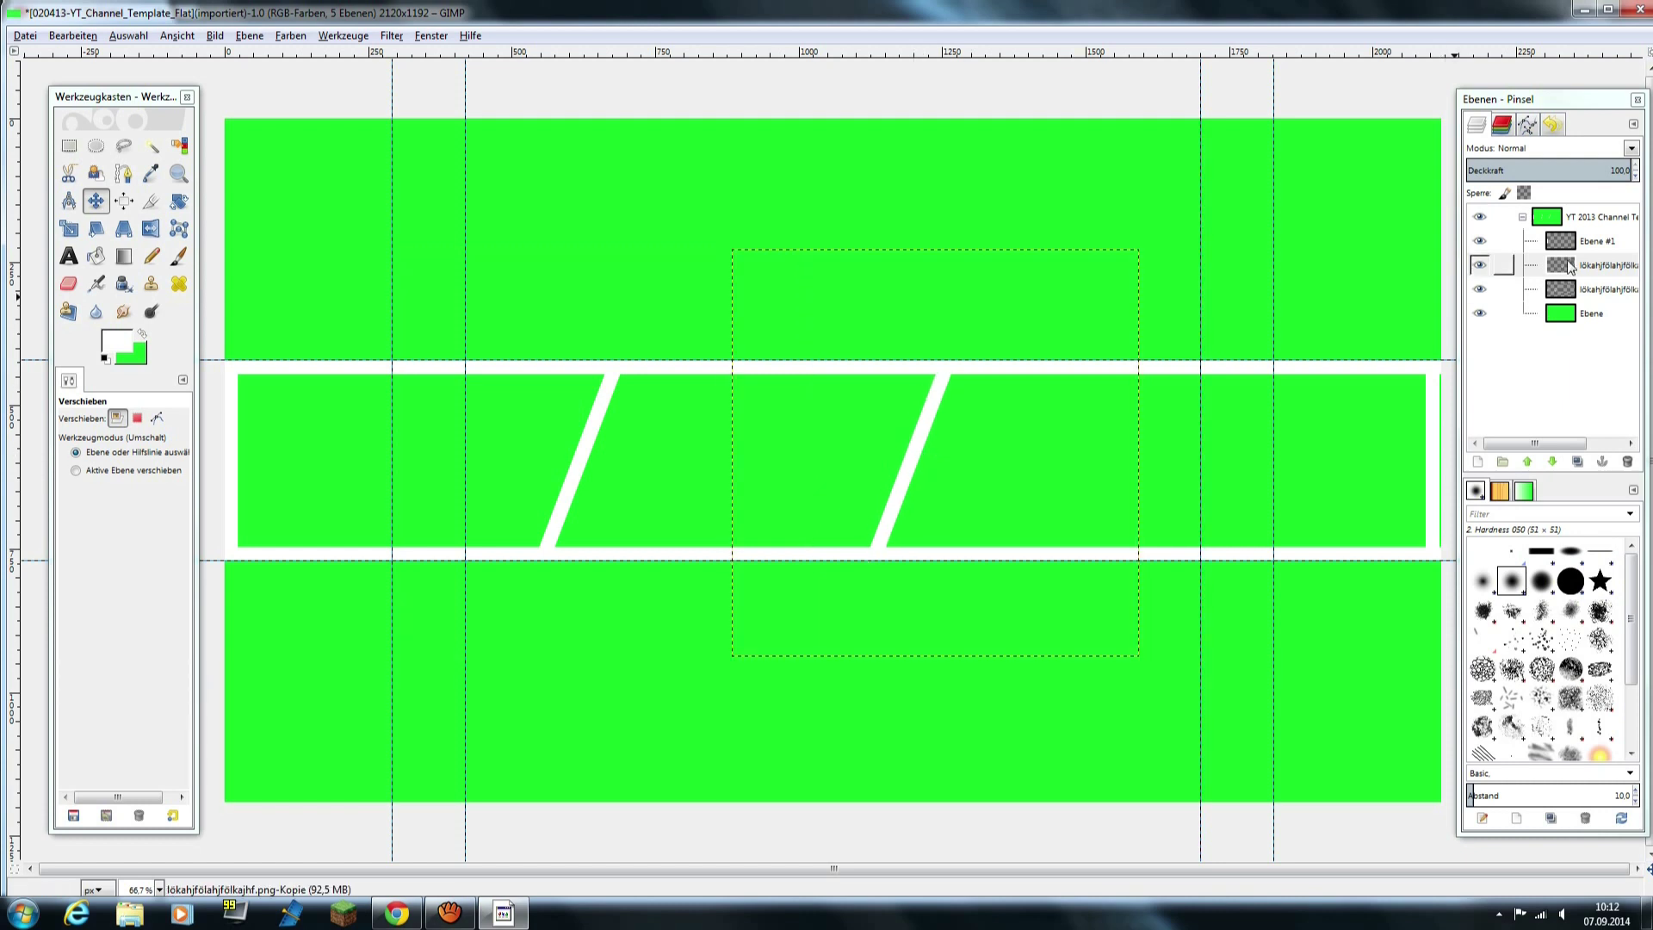
- Shift both slanted dividers slightly left to space them across the strip
click(1507, 289)
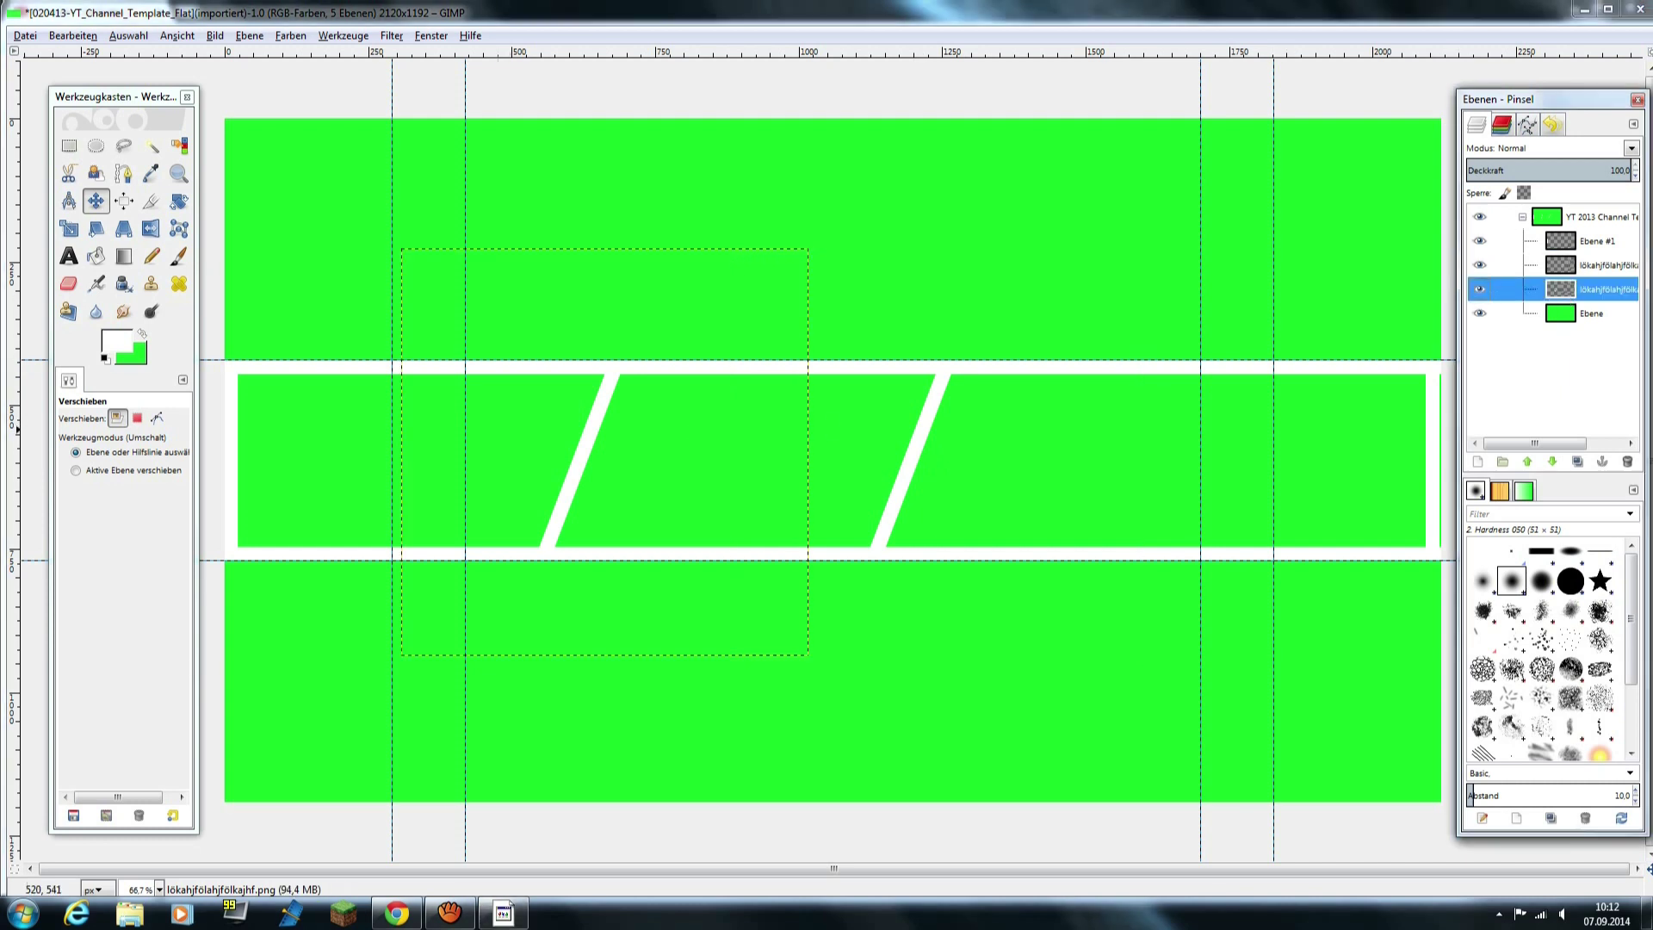
drag(587, 452, 556, 454)
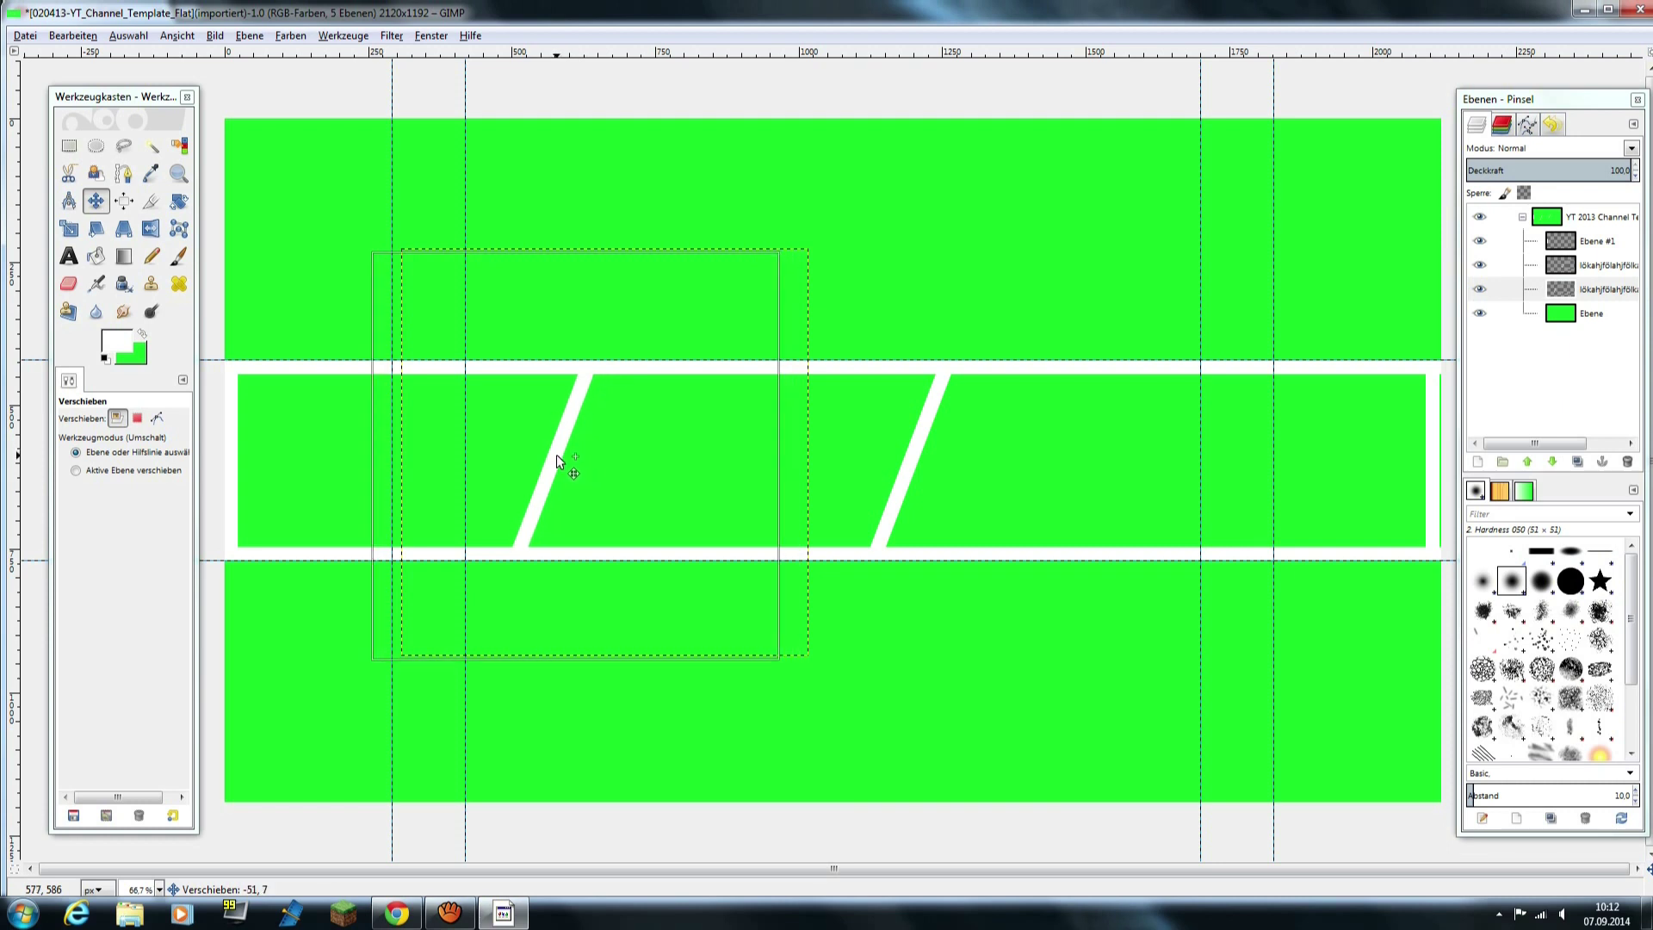
click(1584, 265)
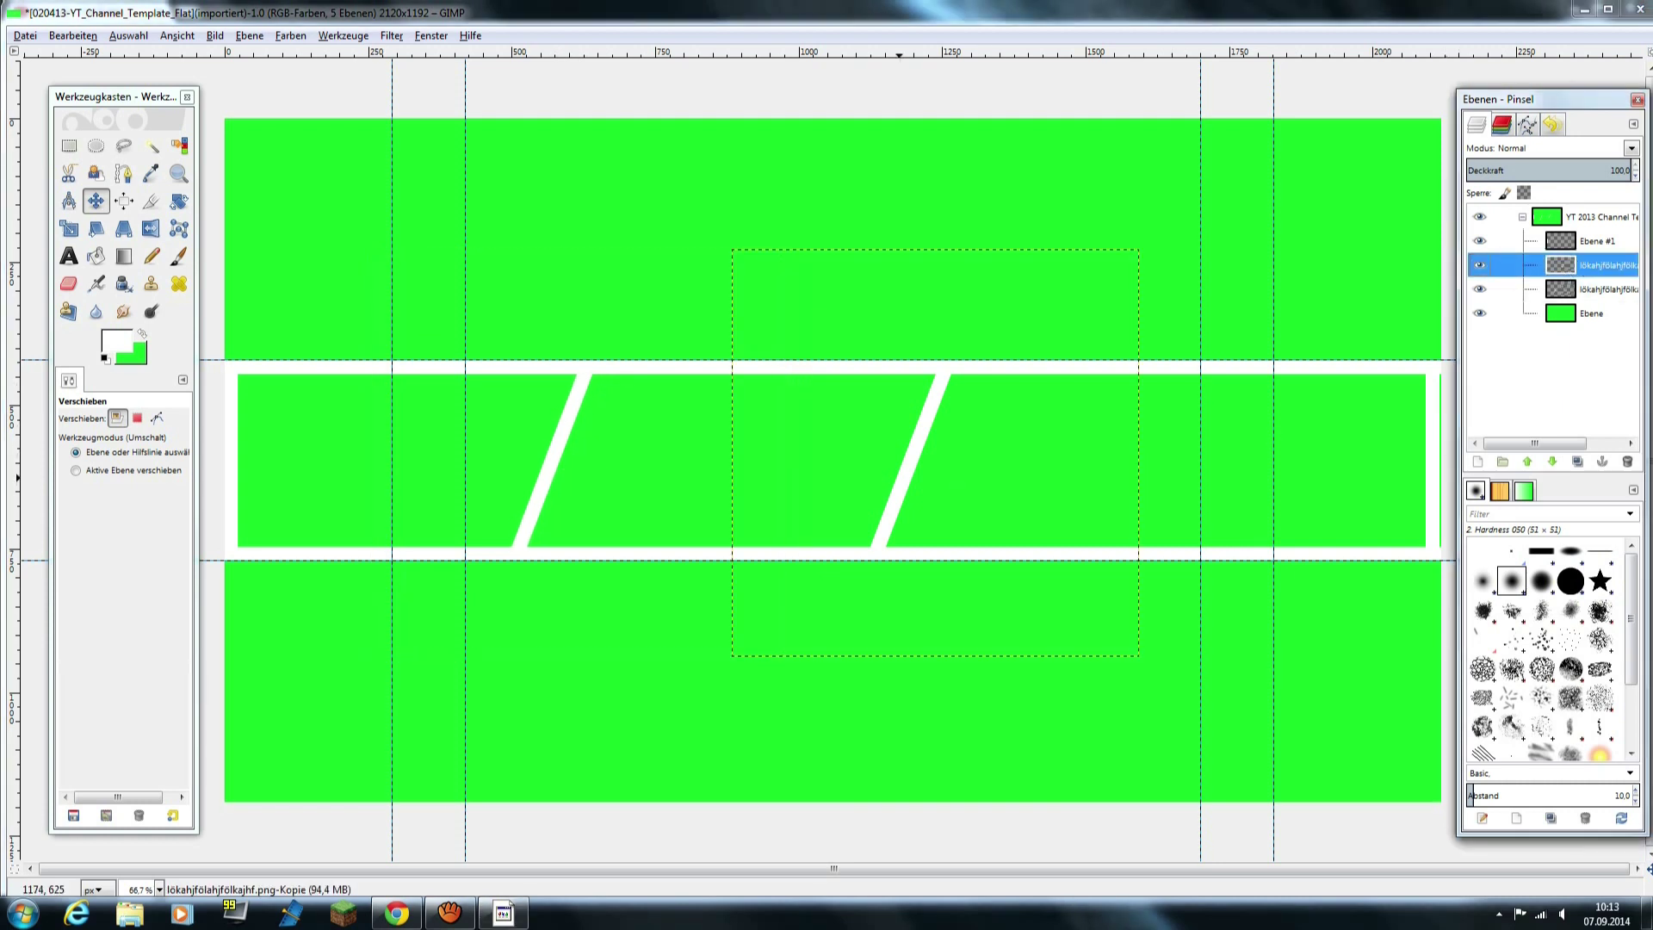
drag(899, 484, 878, 478)
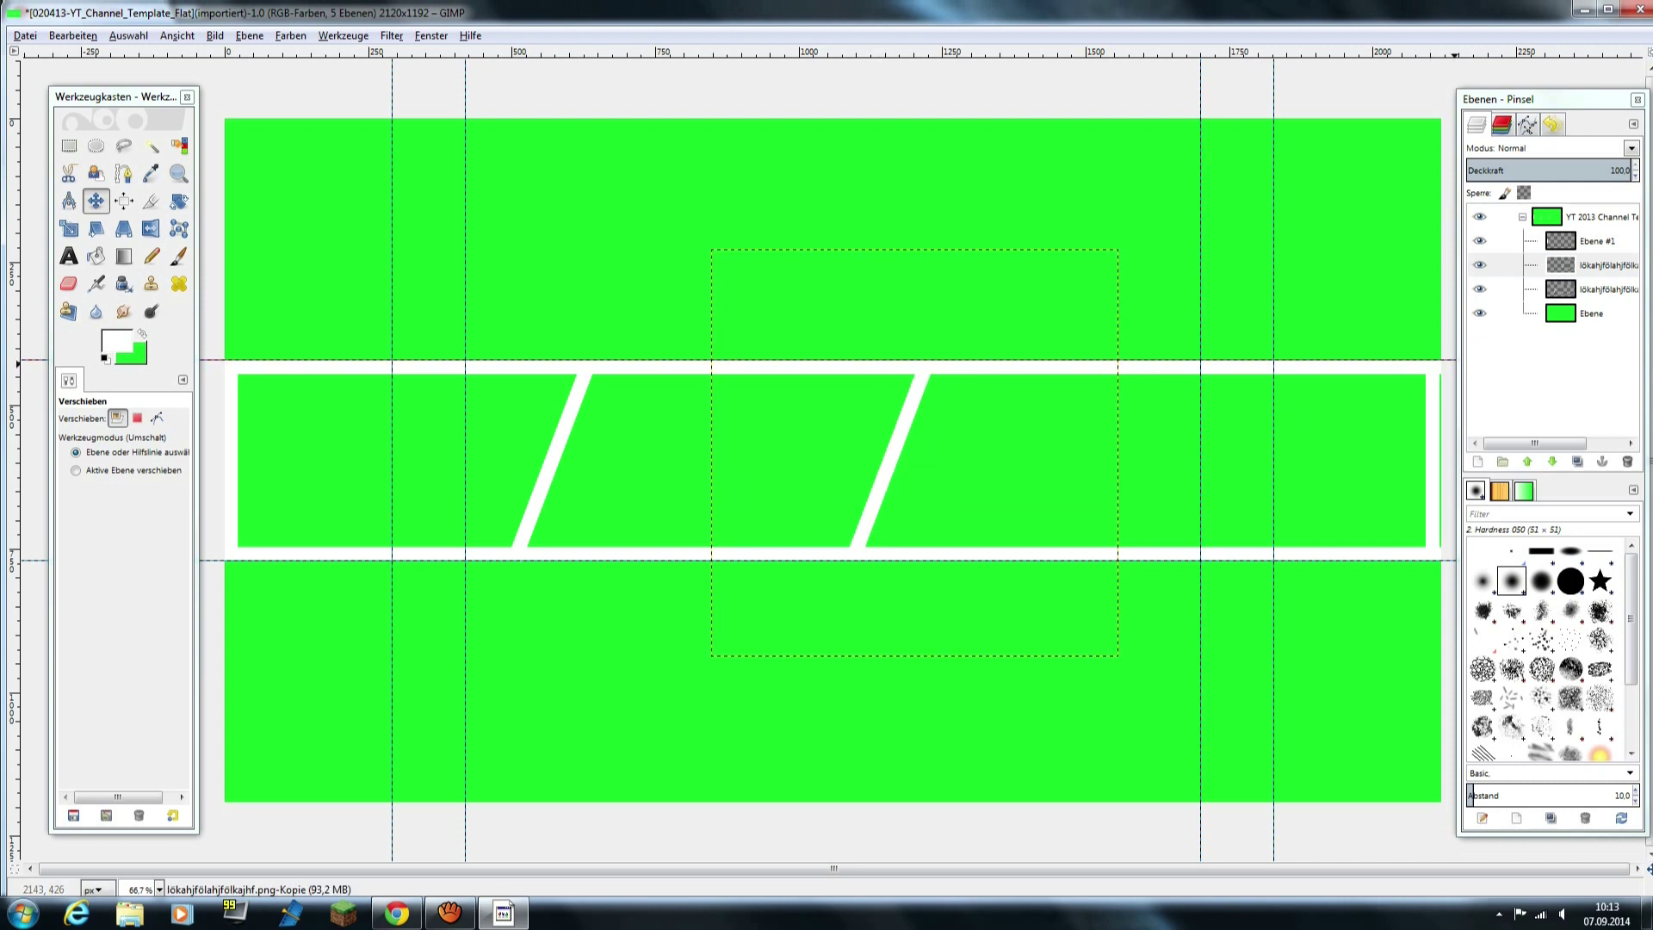
- Duplicate a slash layer and place the new slash further right on the band
right_click(1567, 264)
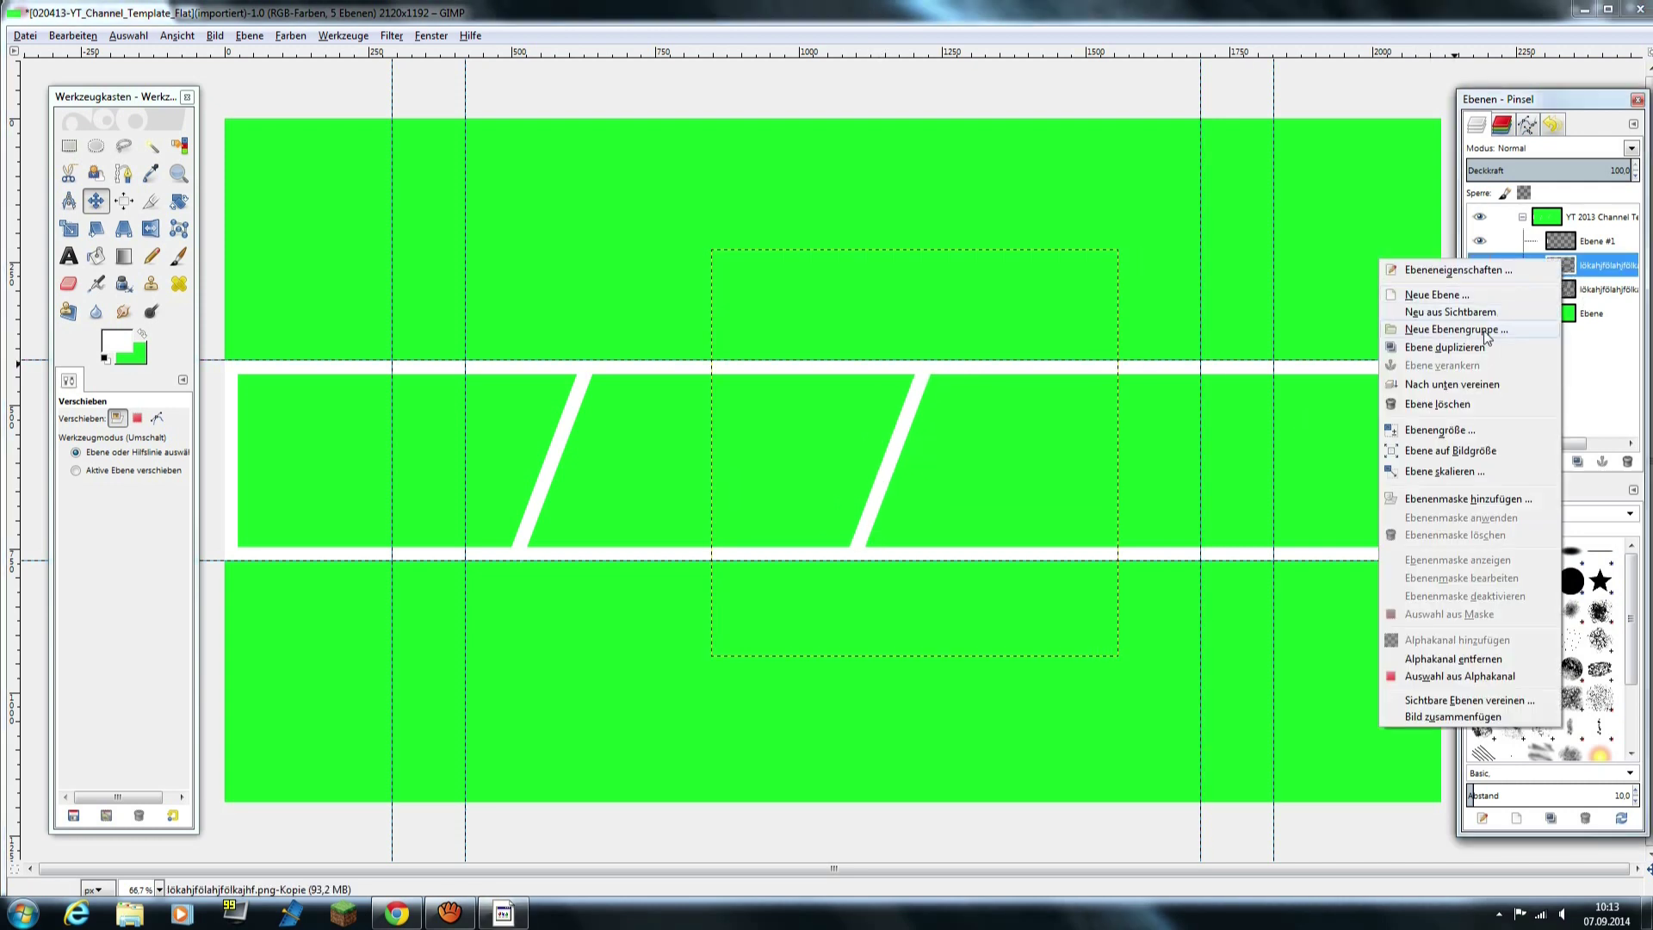
click(1464, 349)
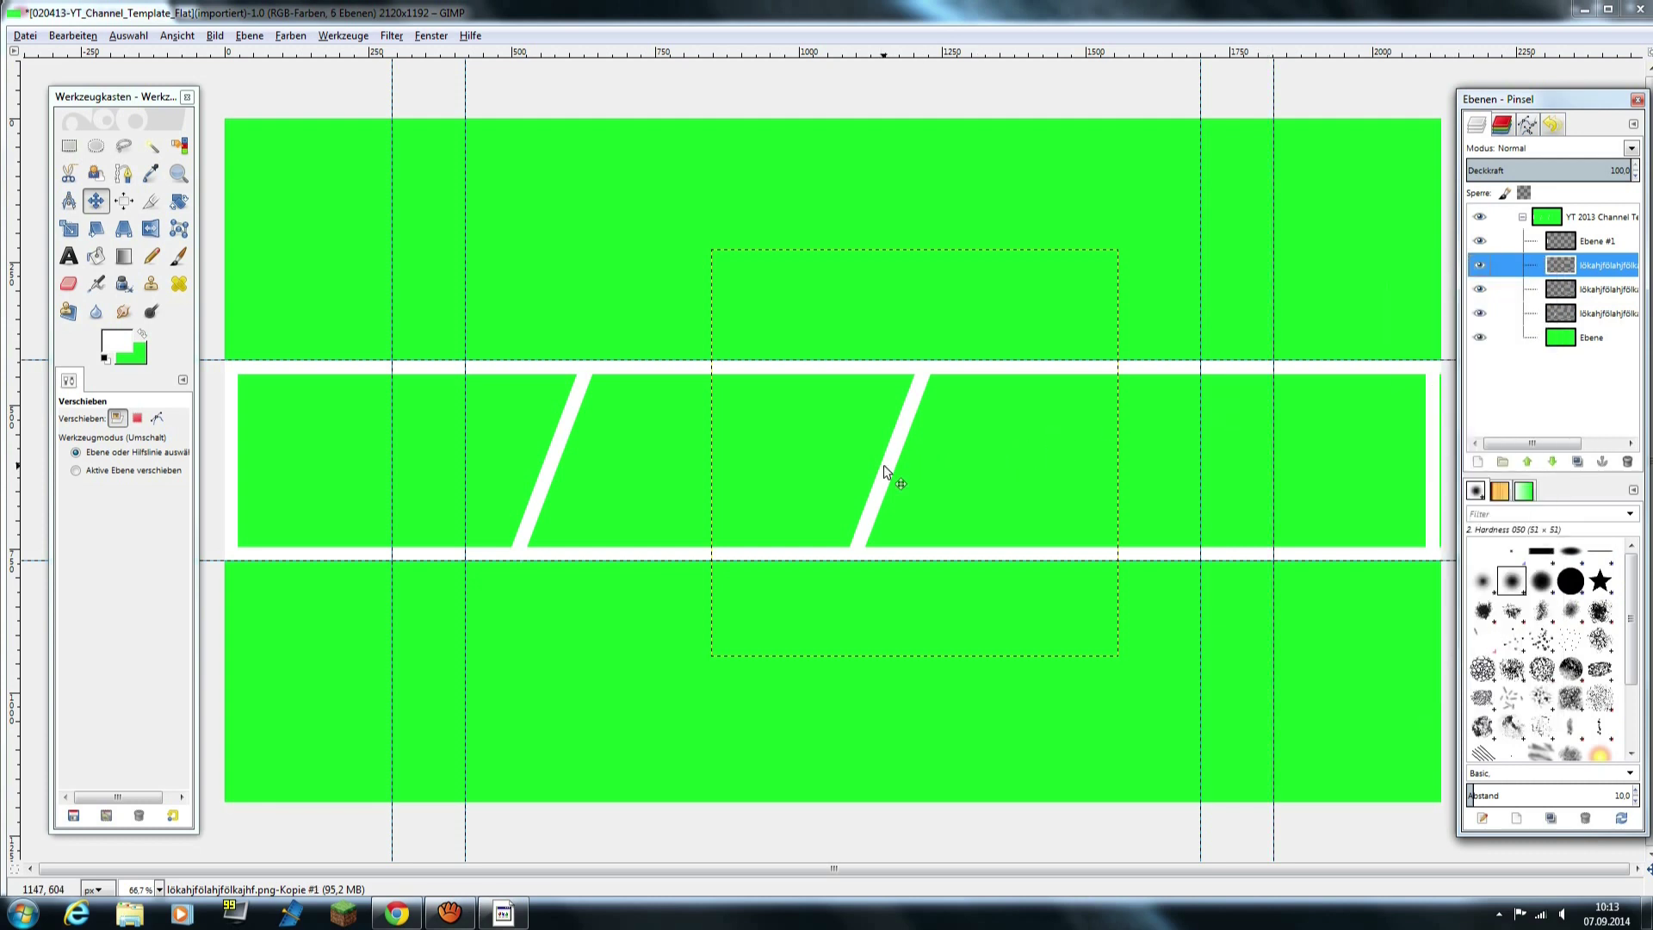
drag(887, 472, 1199, 471)
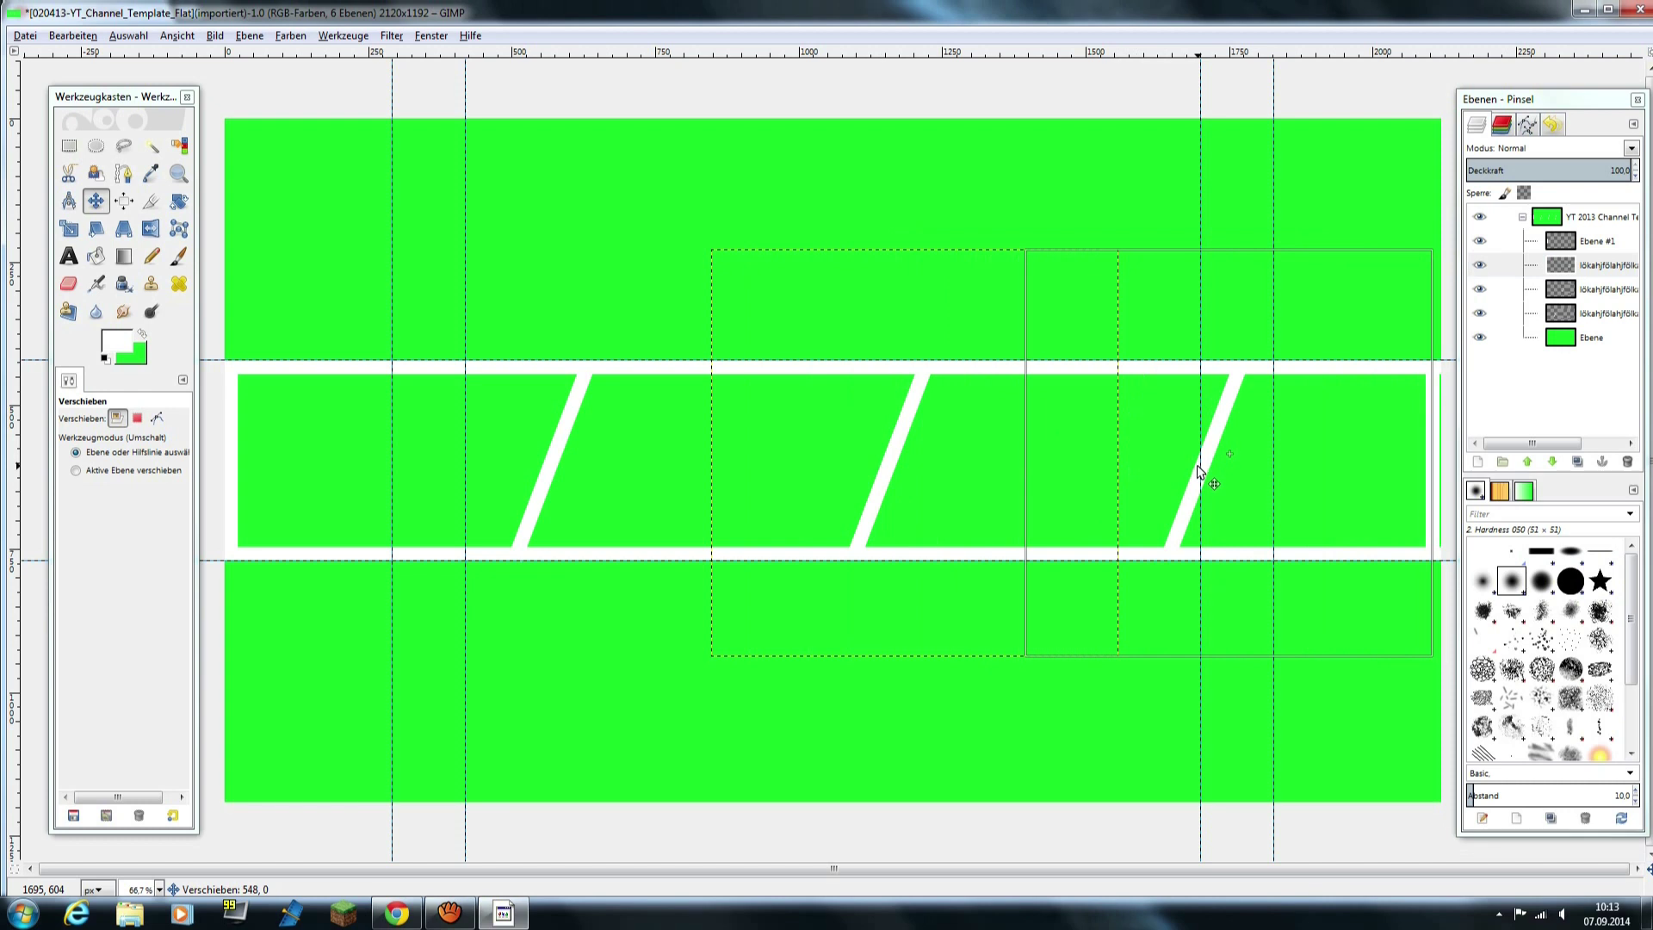
drag(1199, 471, 1170, 472)
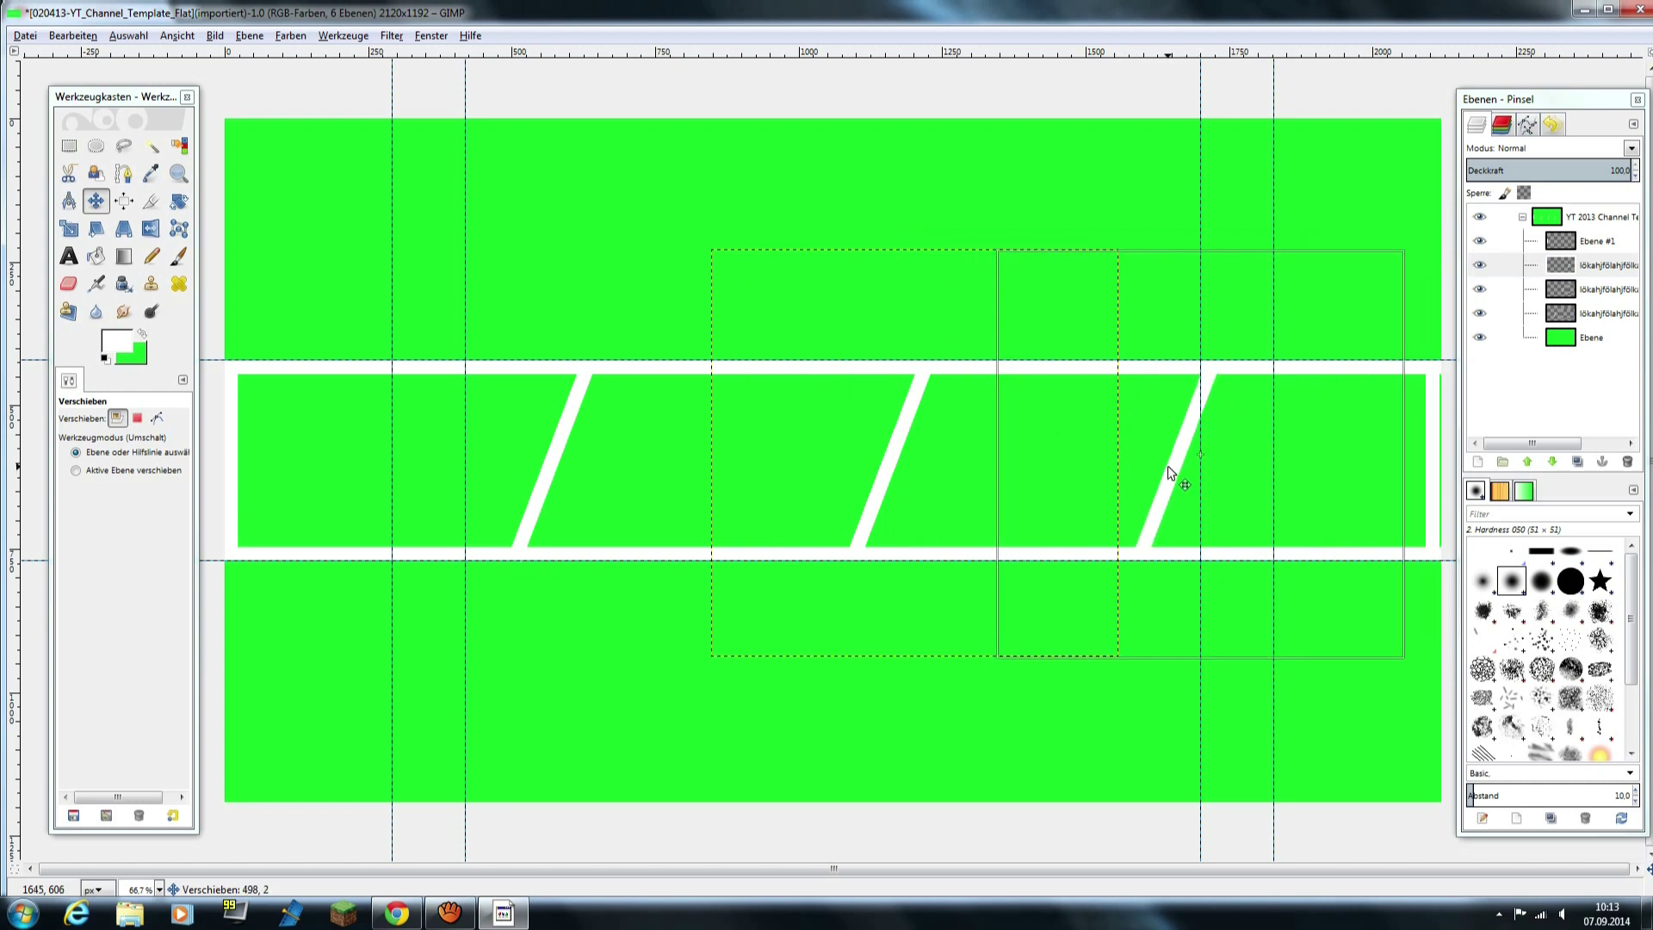
- Move the other two slashes left so all three dividers are evenly spaced
click(872, 456)
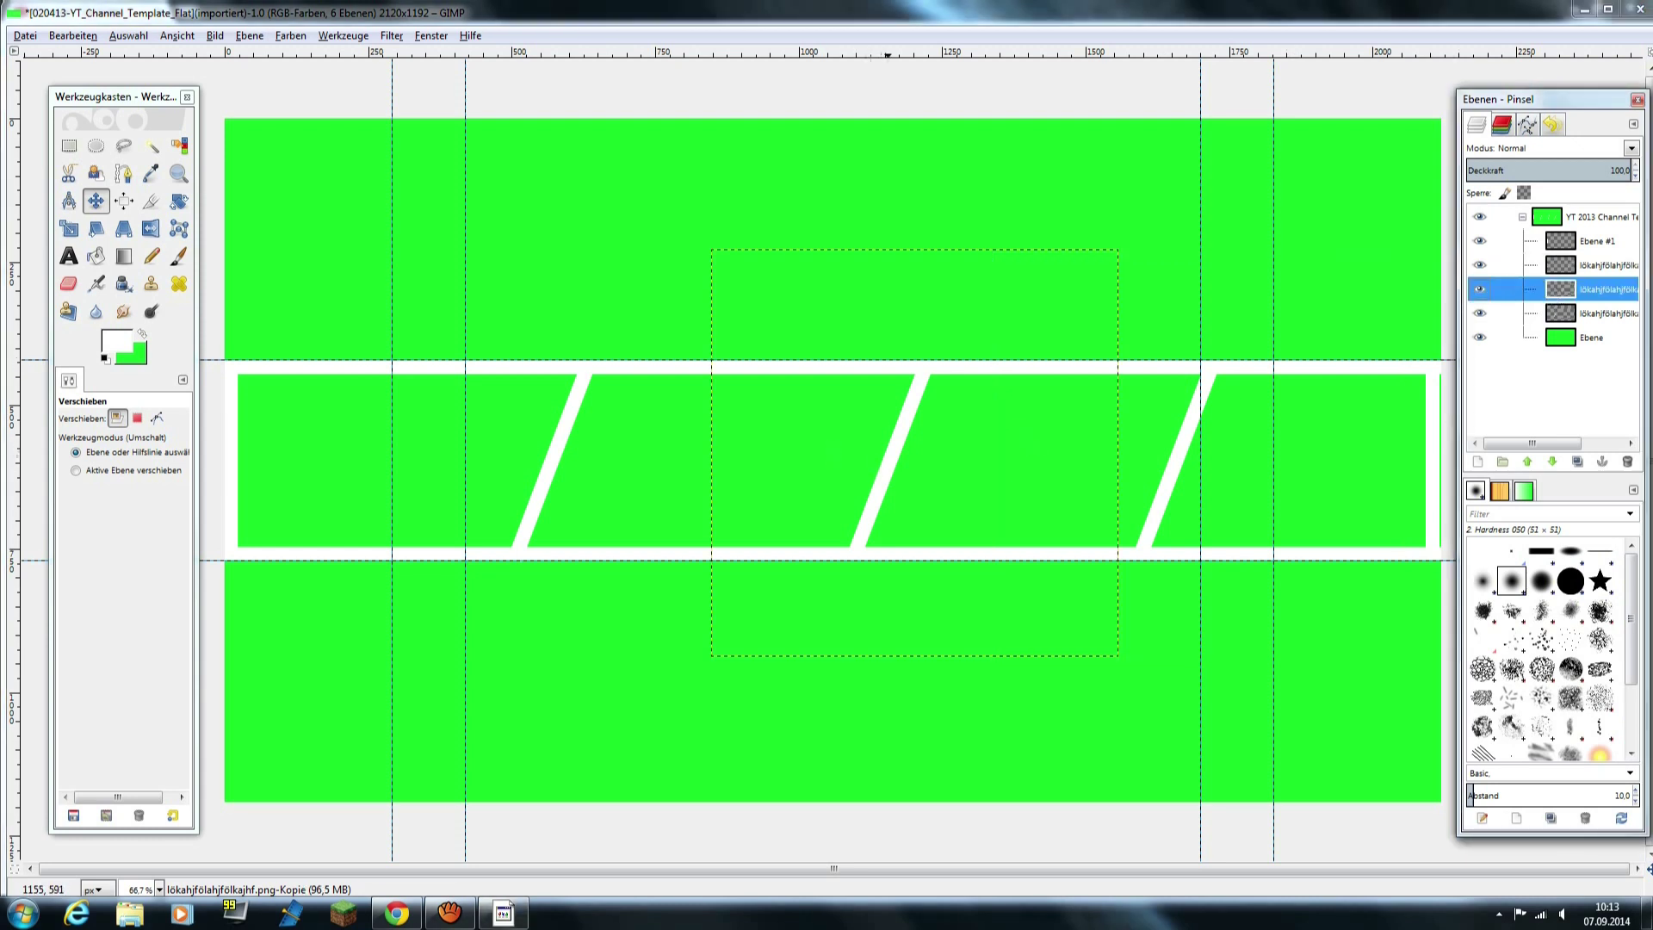
drag(891, 460, 826, 465)
click(1507, 313)
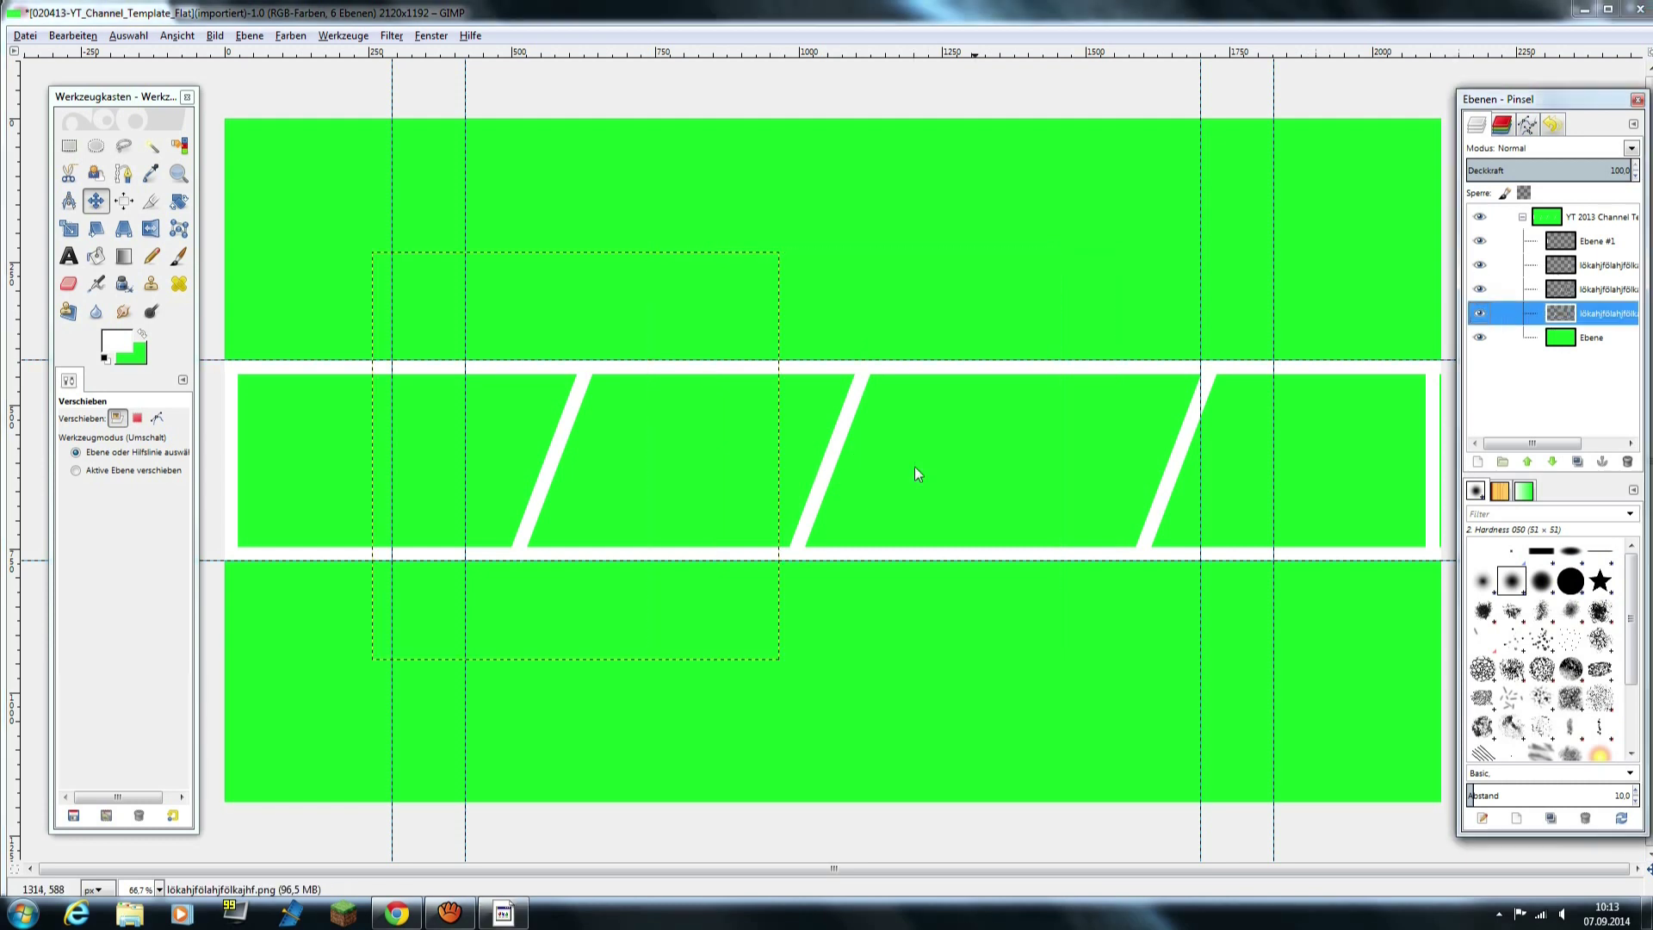
drag(558, 462, 506, 459)
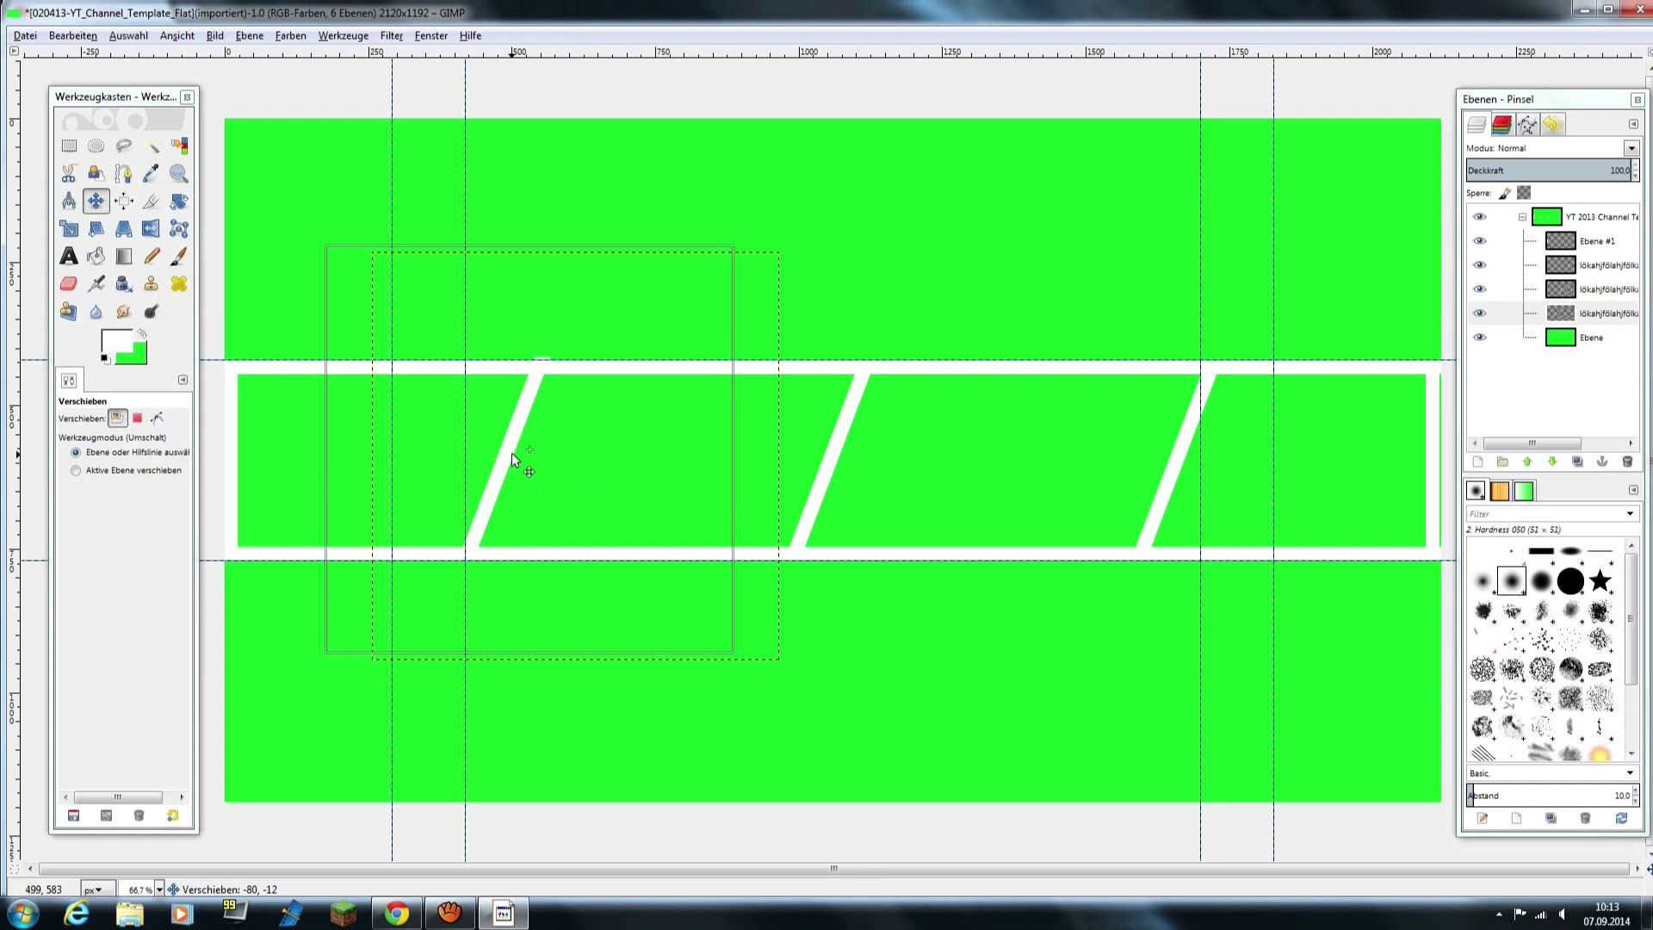
drag(512, 452, 509, 456)
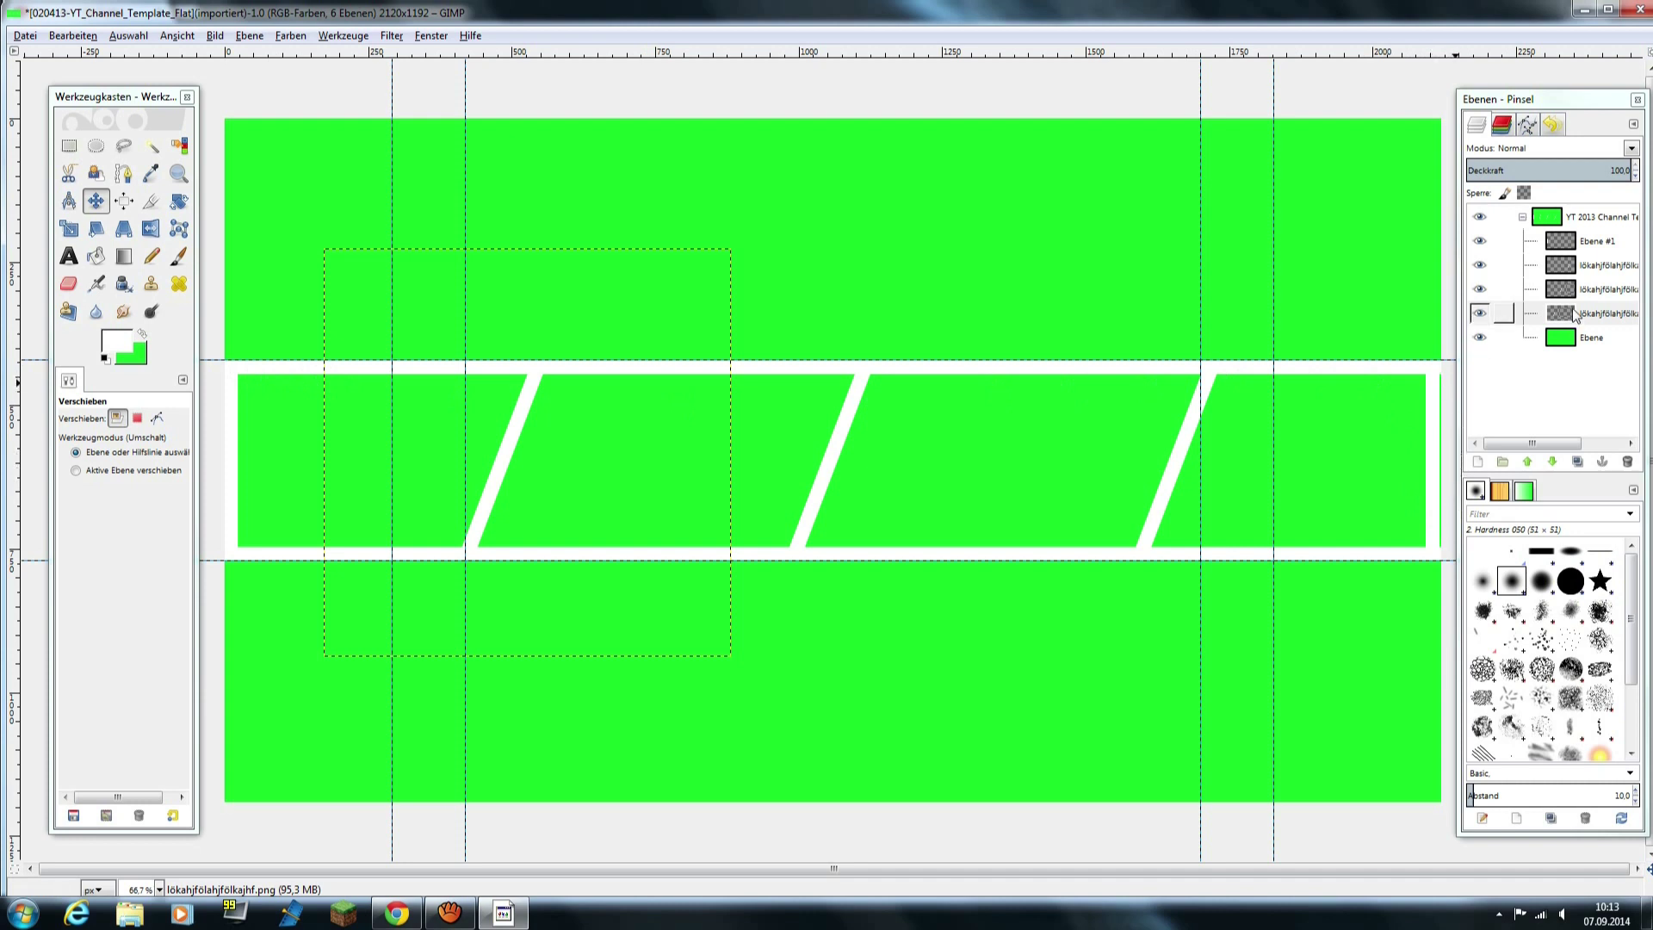
- On Ebene #1, bucket-fill a narrow rectangle at the band's right end white, then deselect
click(1572, 244)
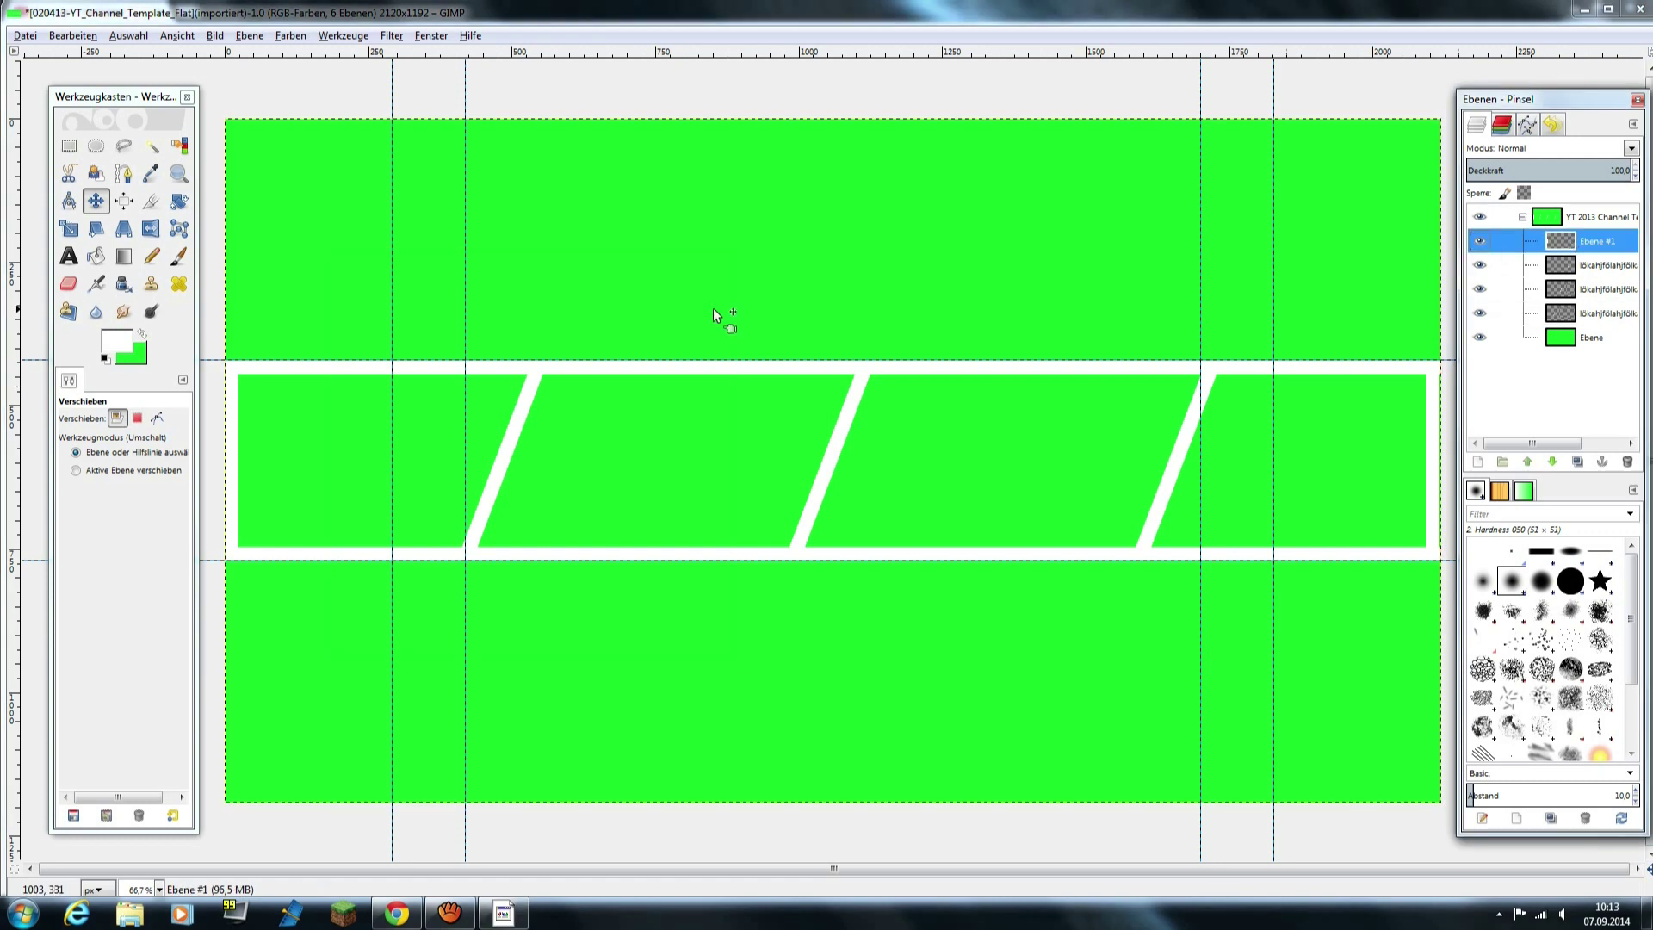
click(69, 145)
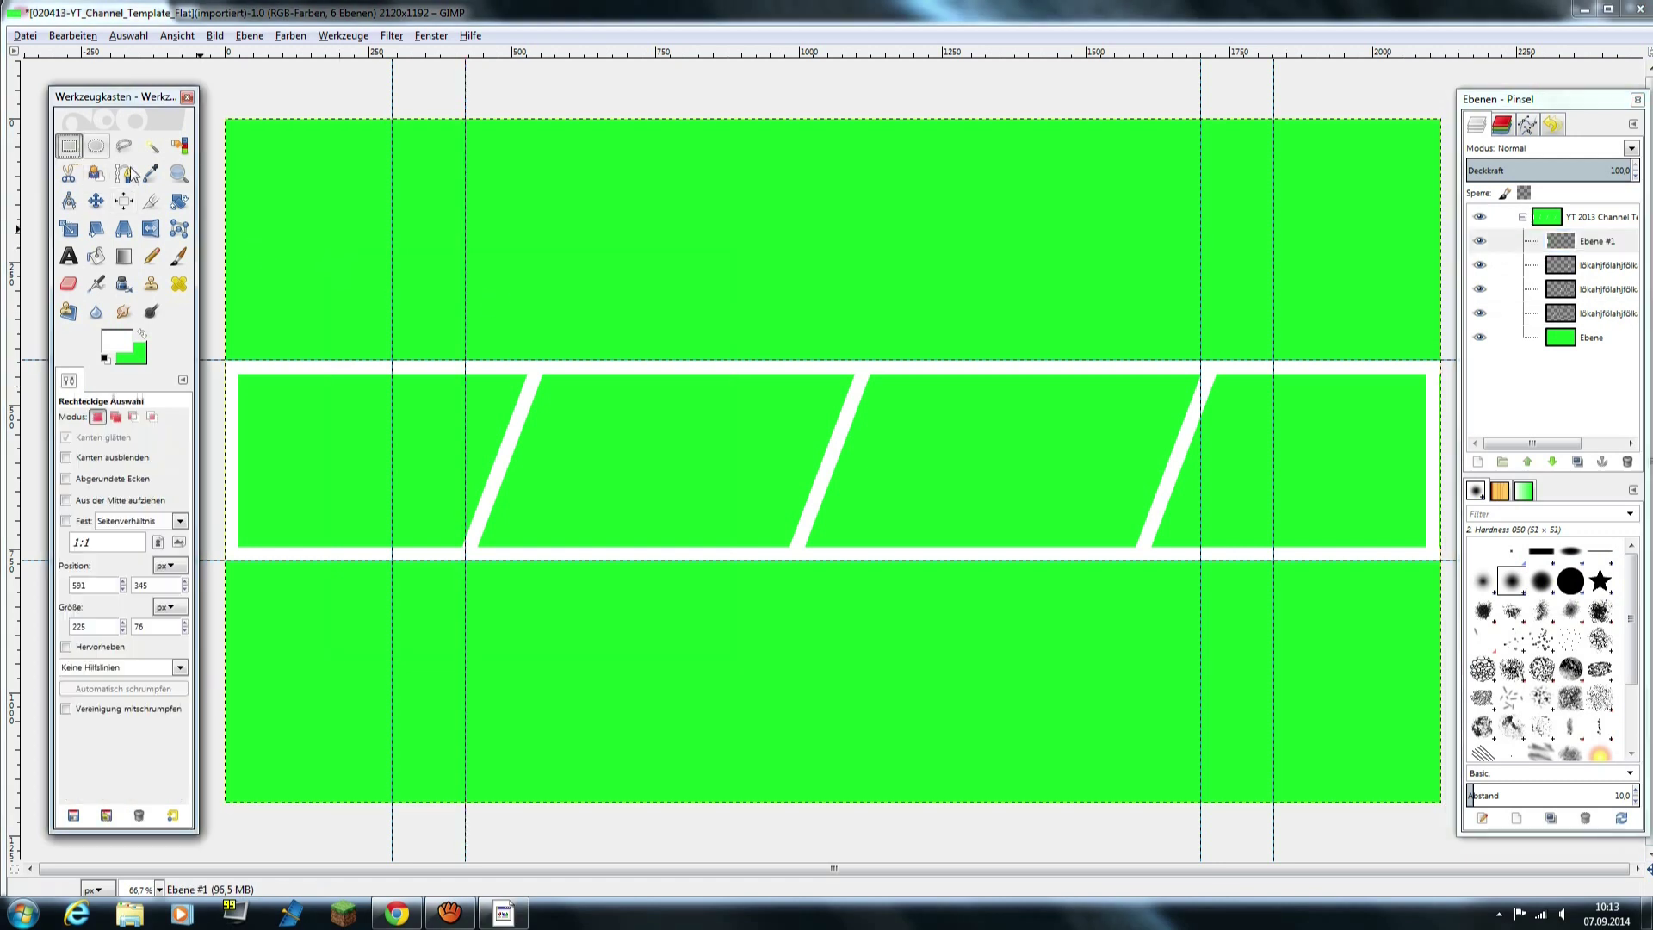
click(1430, 363)
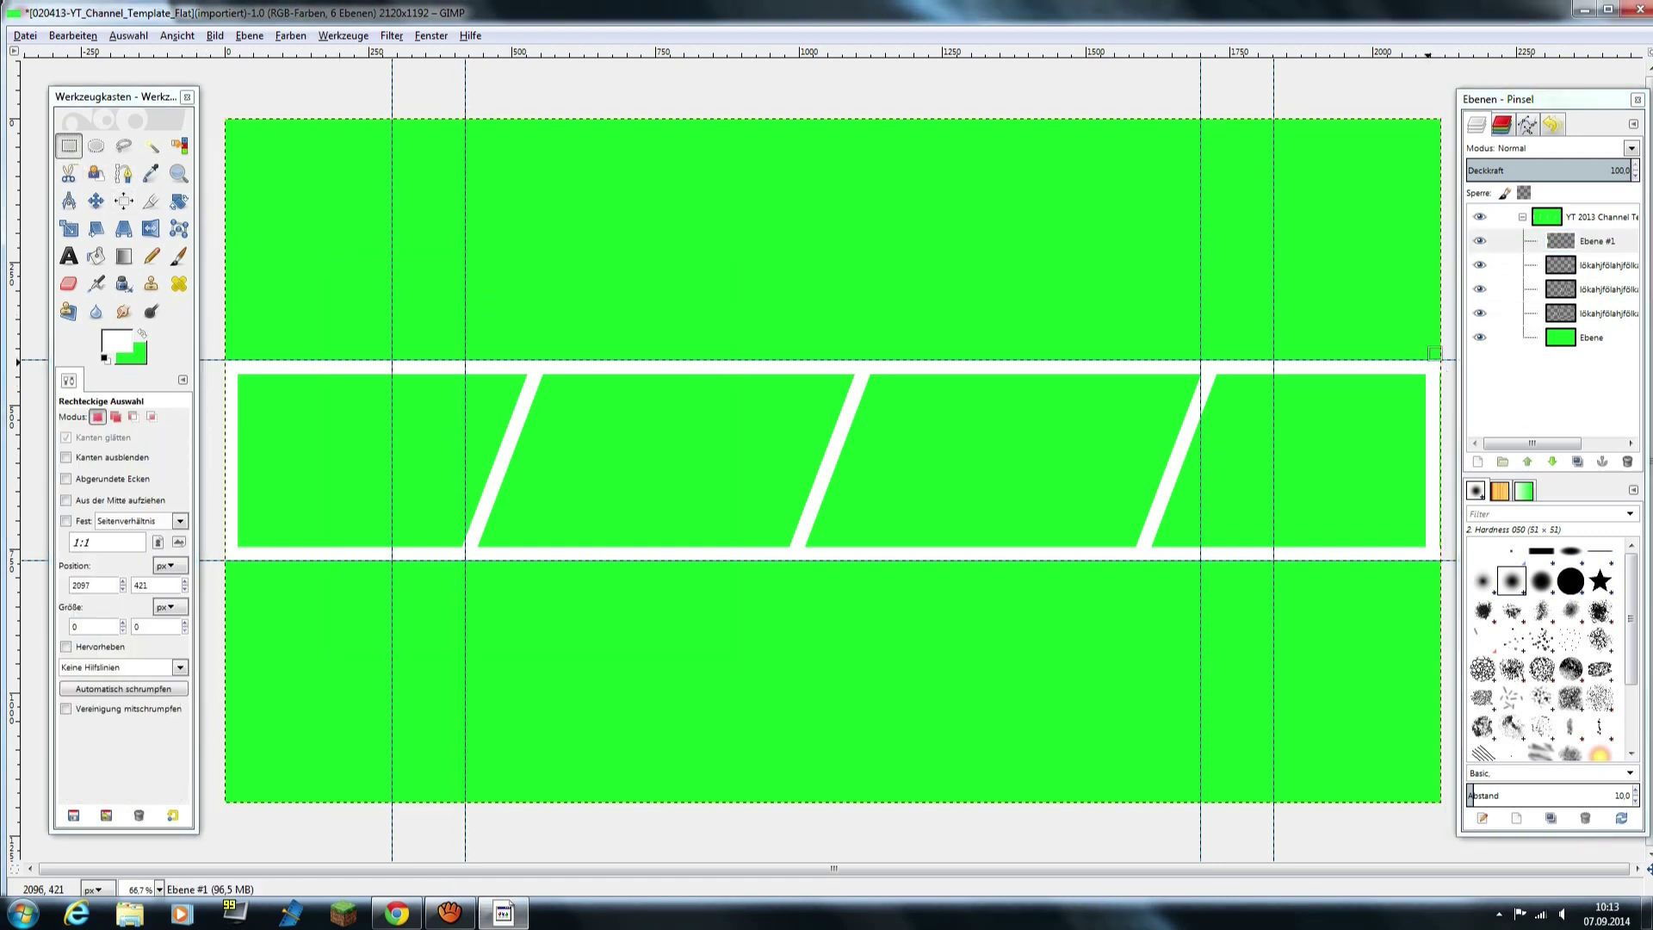
drag(1429, 363, 1494, 569)
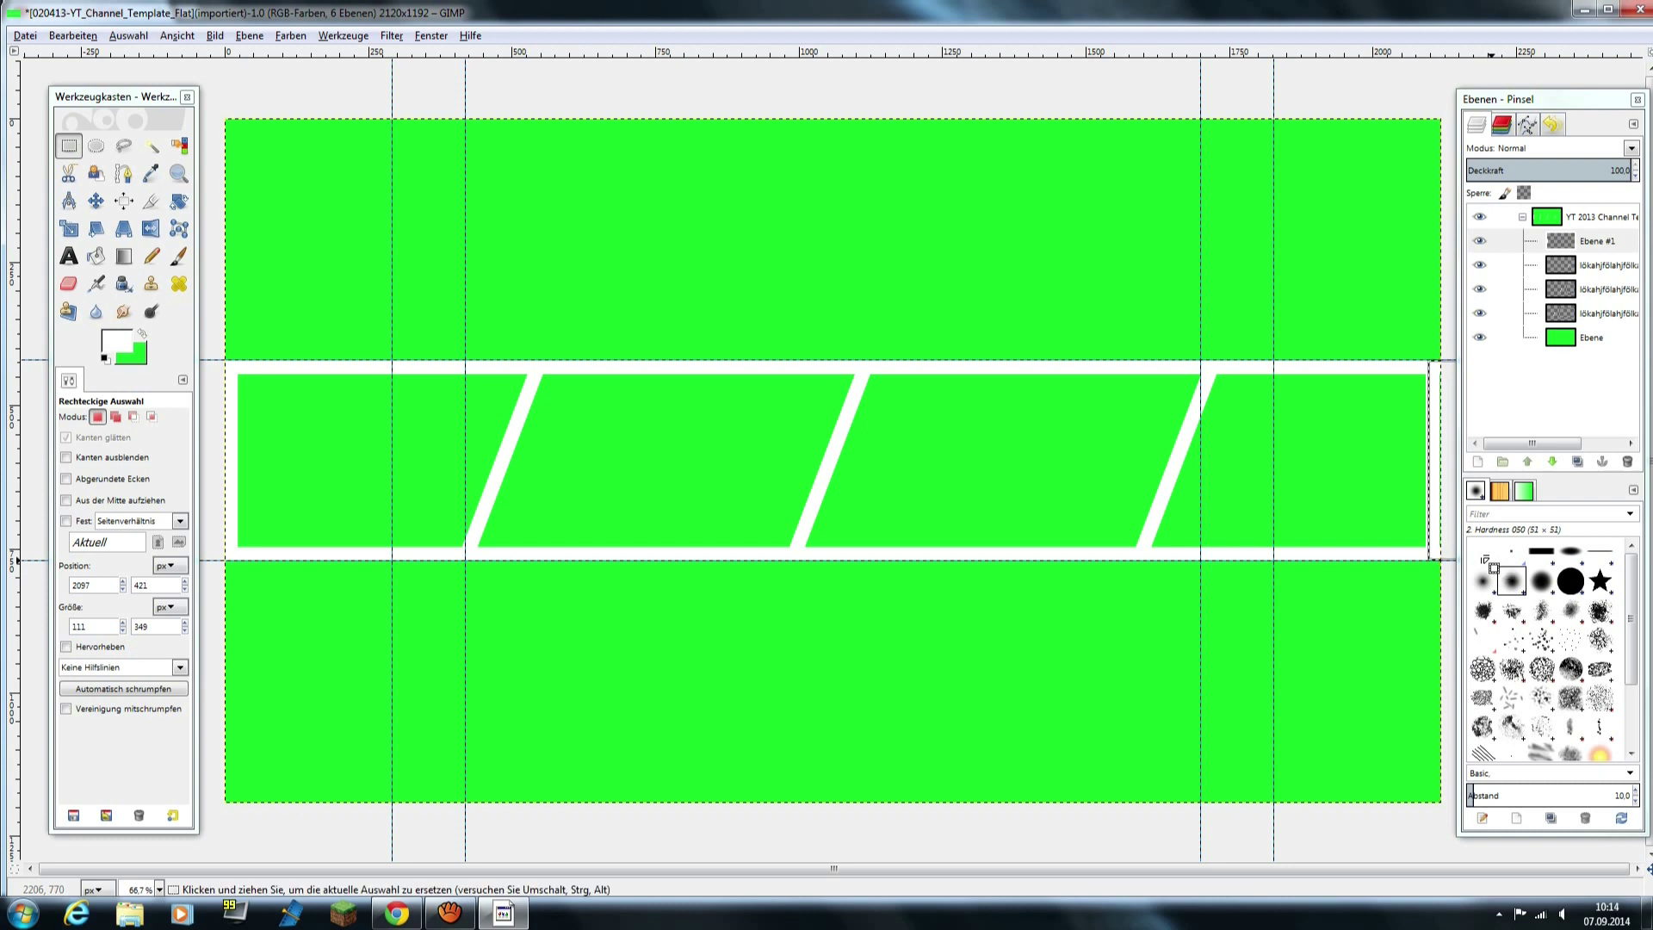
click(96, 258)
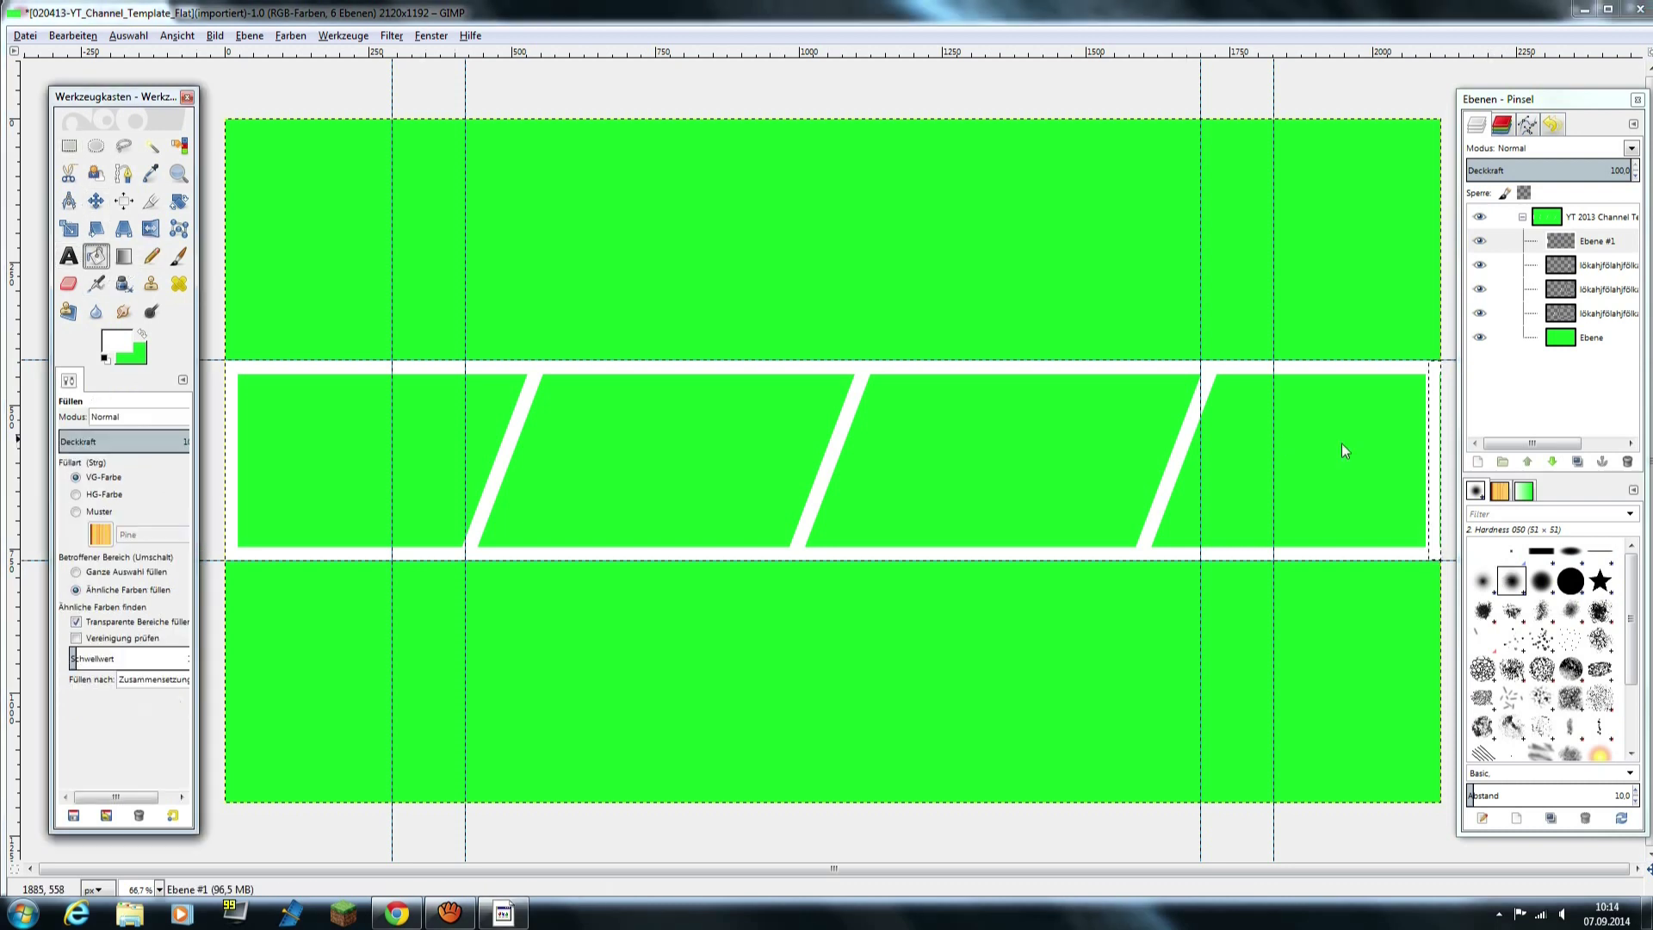
click(1440, 460)
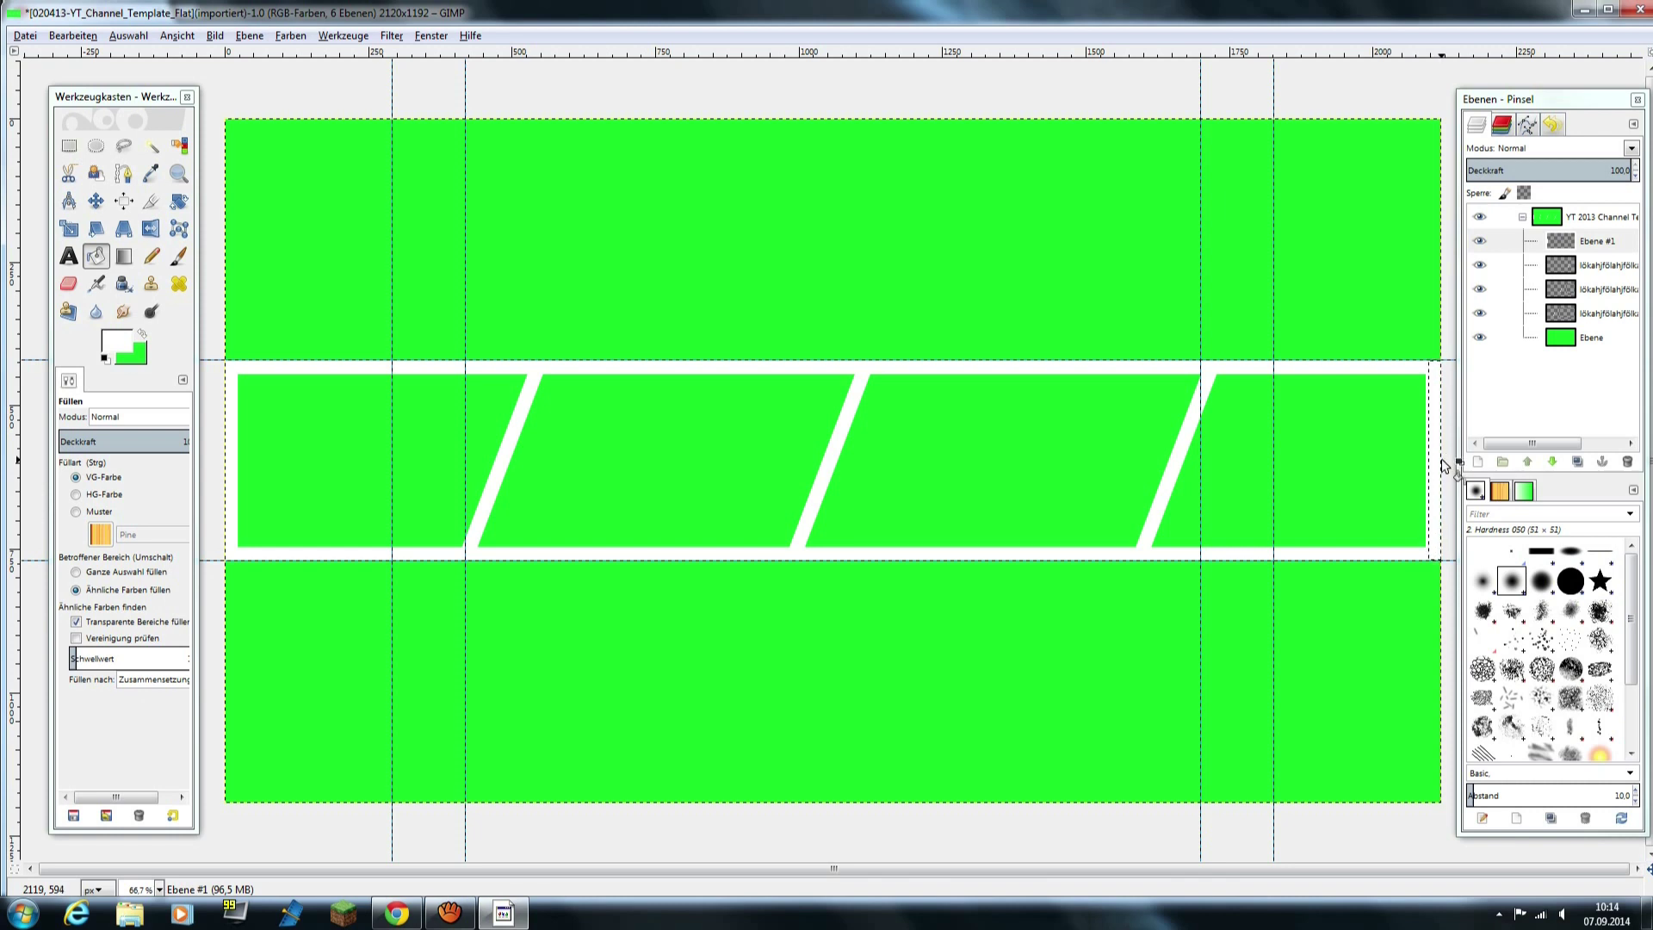
click(117, 36)
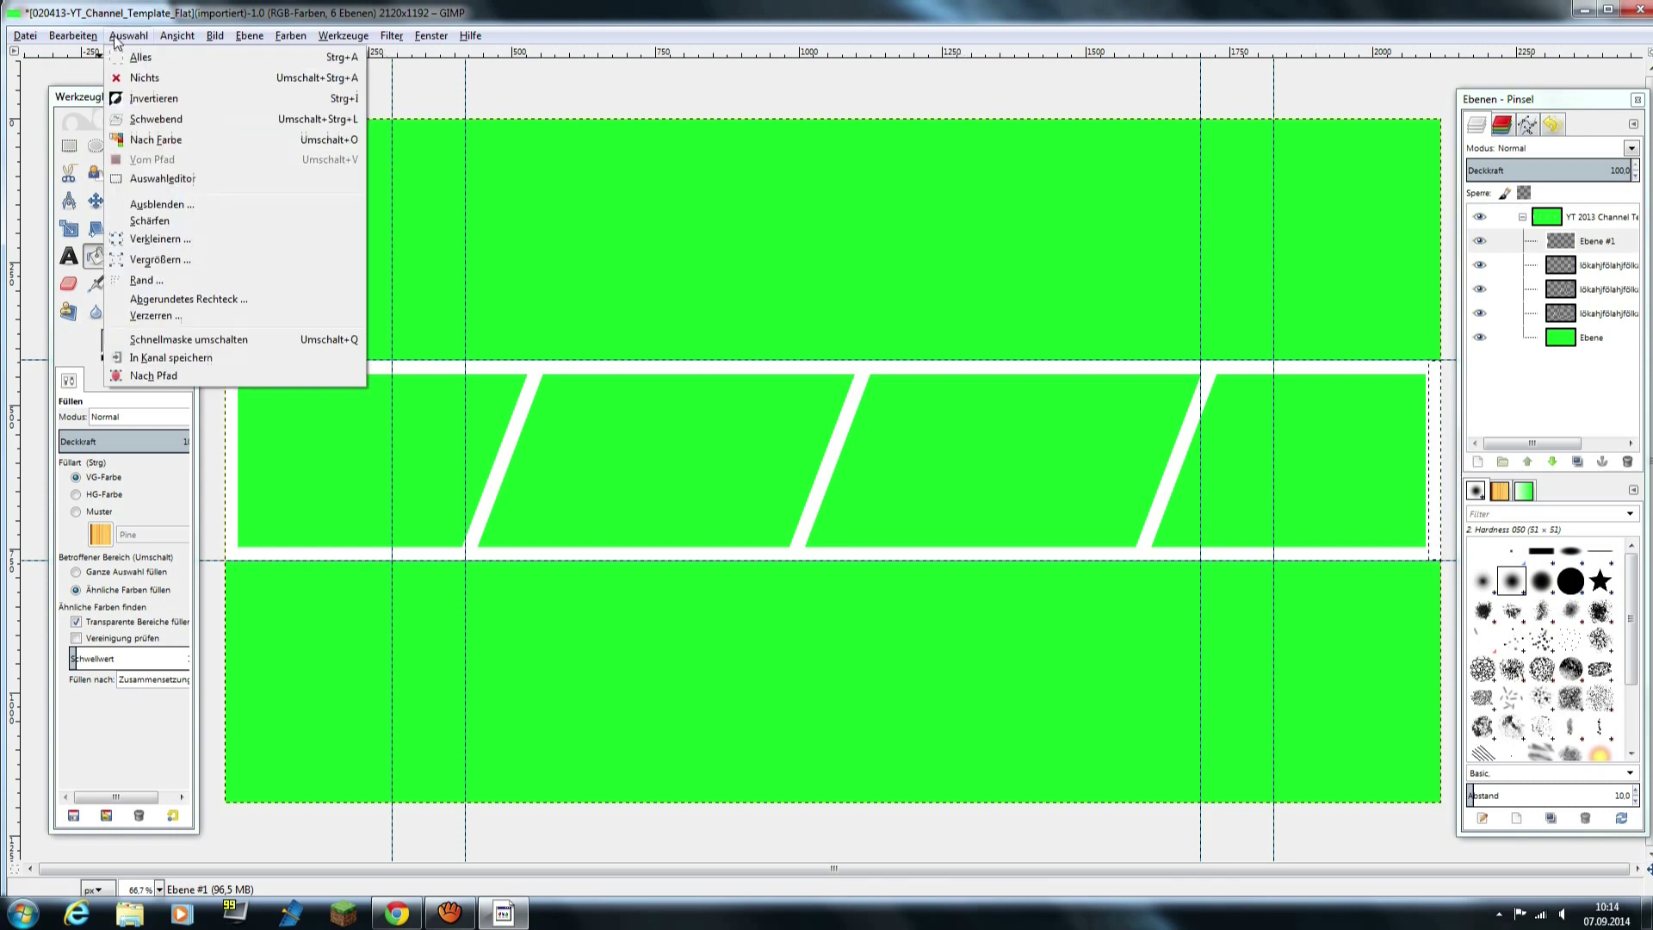
click(144, 77)
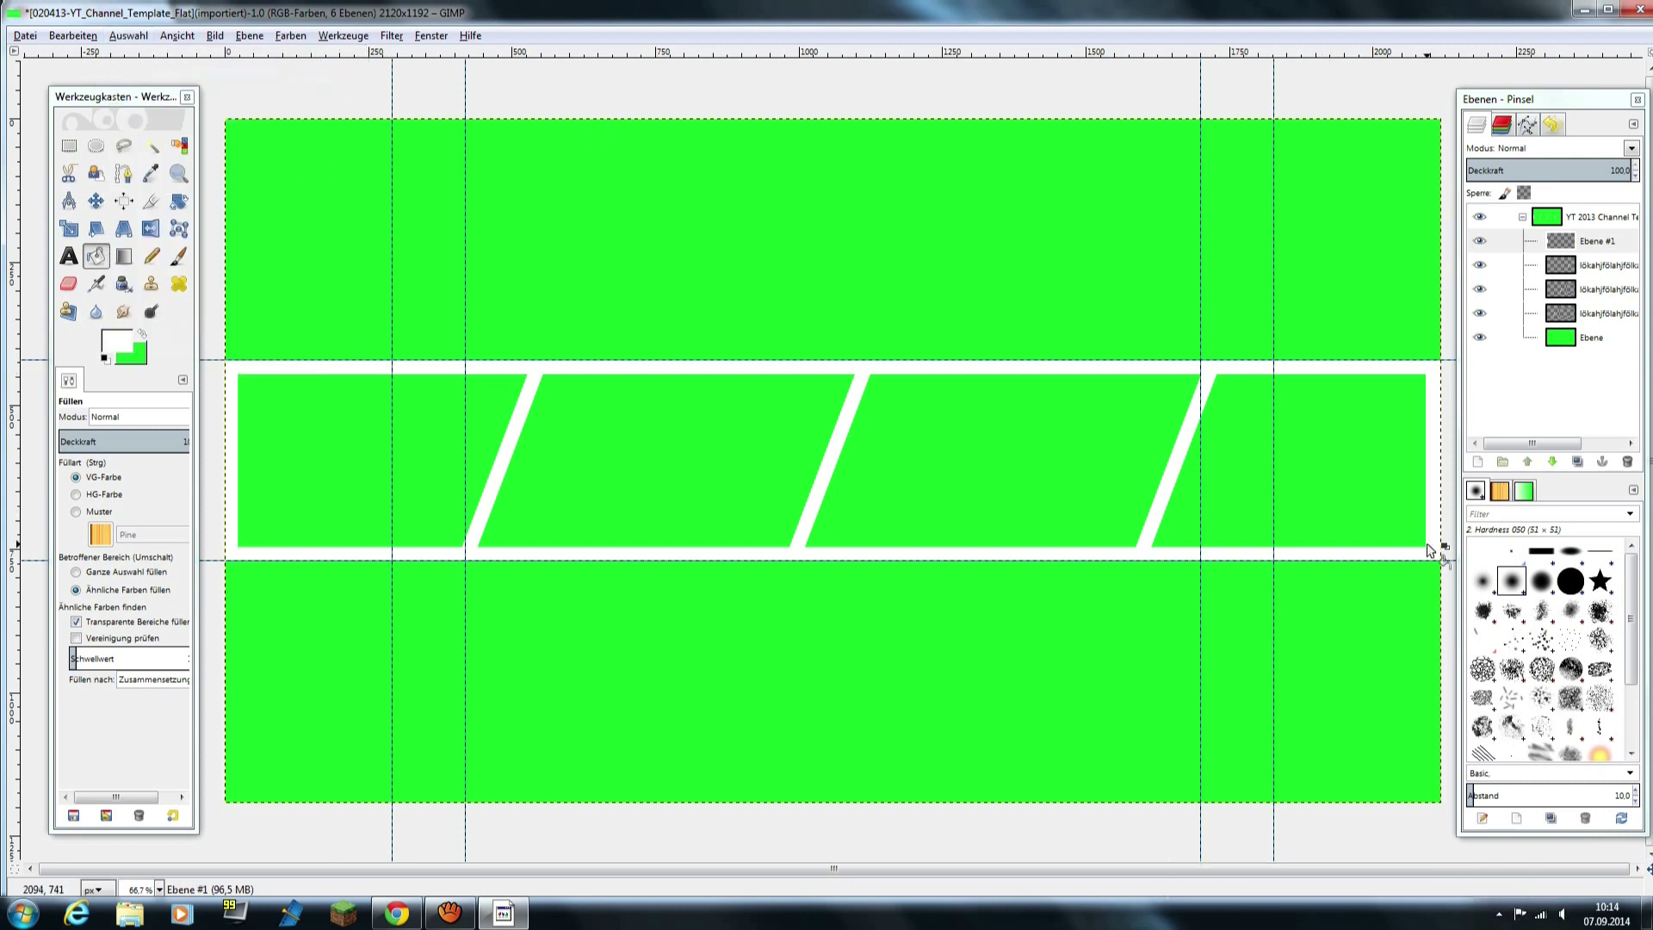
click(1566, 338)
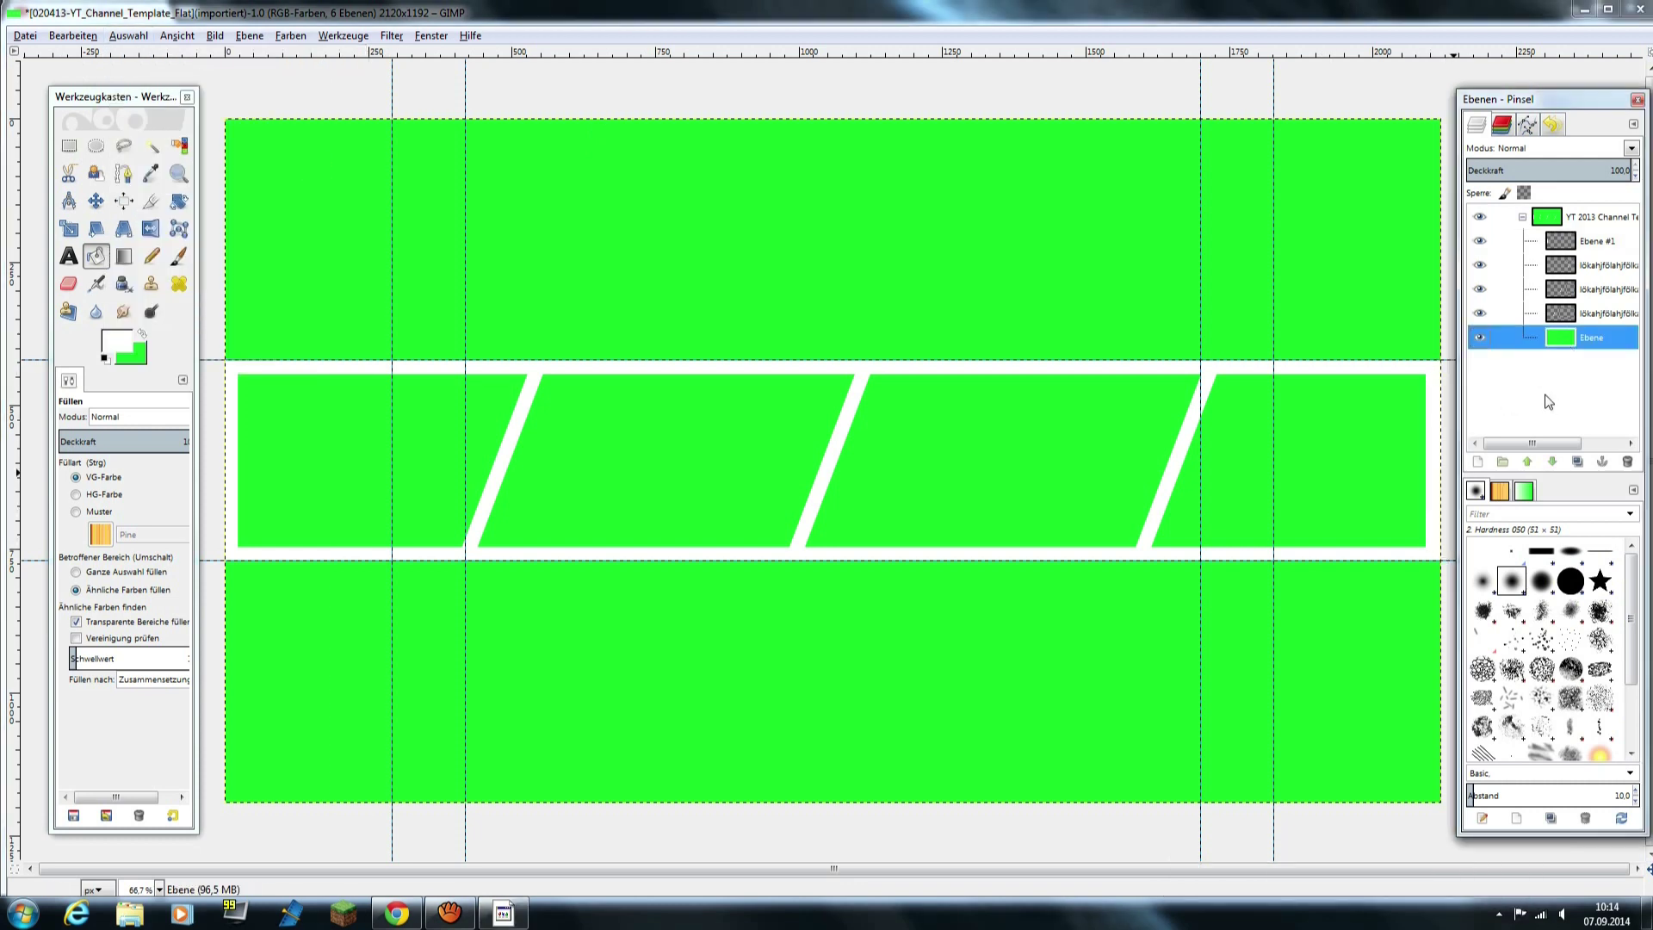
- Drag qWNcr.jpg from the desktop into the banner as a new layer
click(1581, 12)
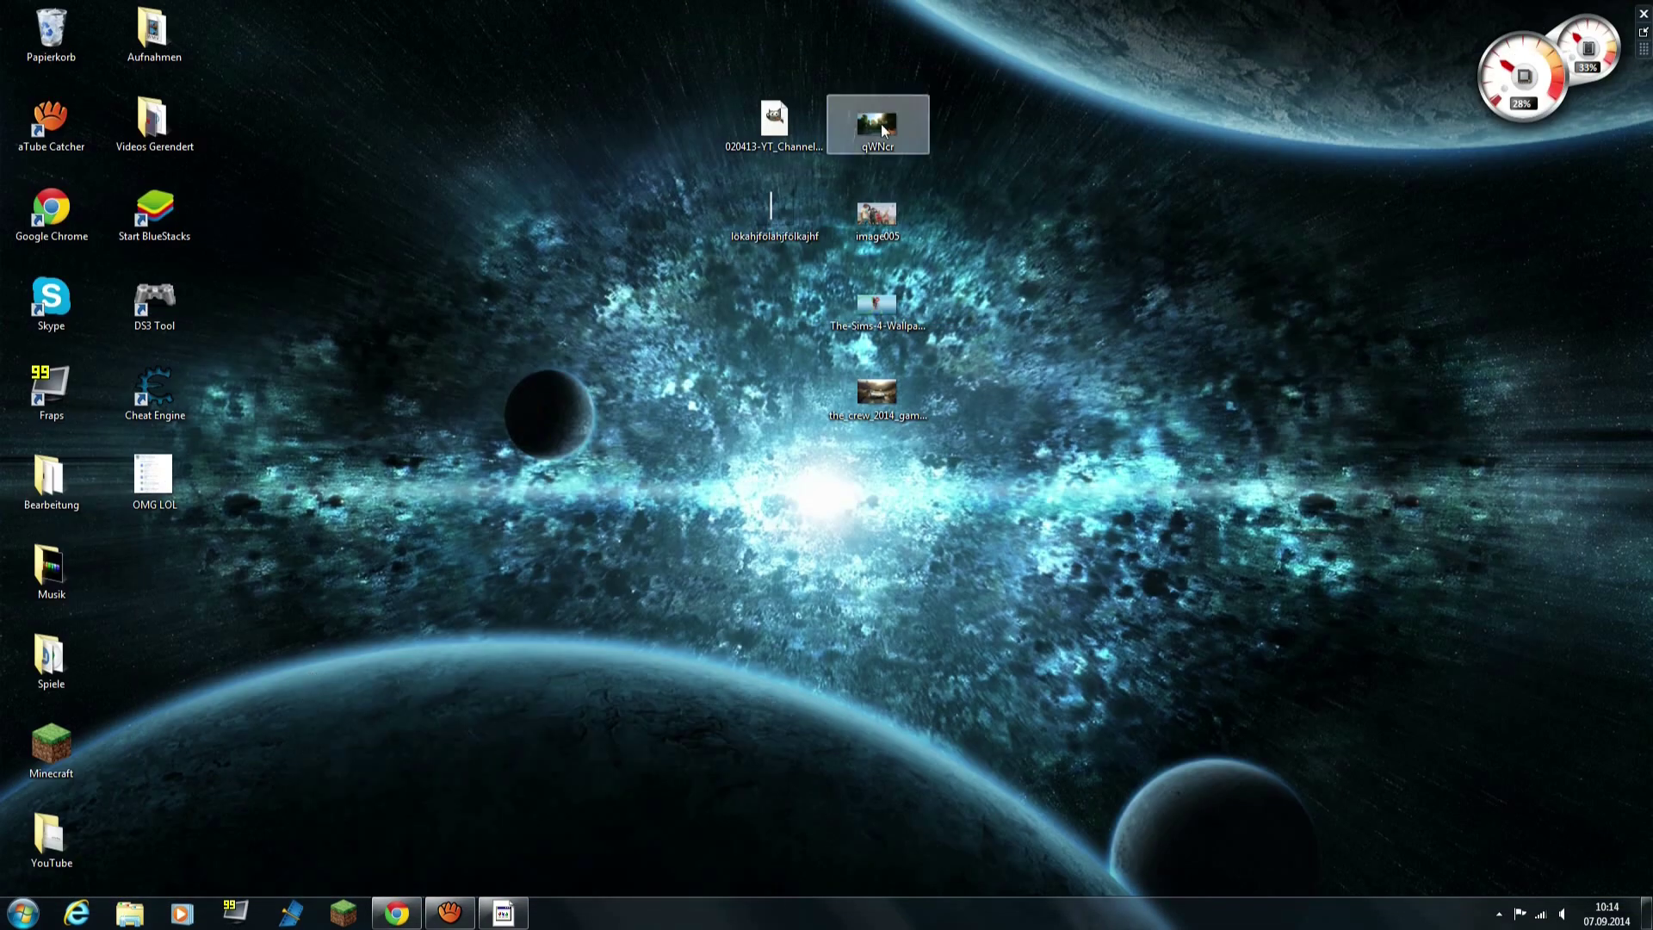
mouse_move(877, 125)
mouse_down()
mouse_move(534, 900)
mouse_move(392, 575)
mouse_up()
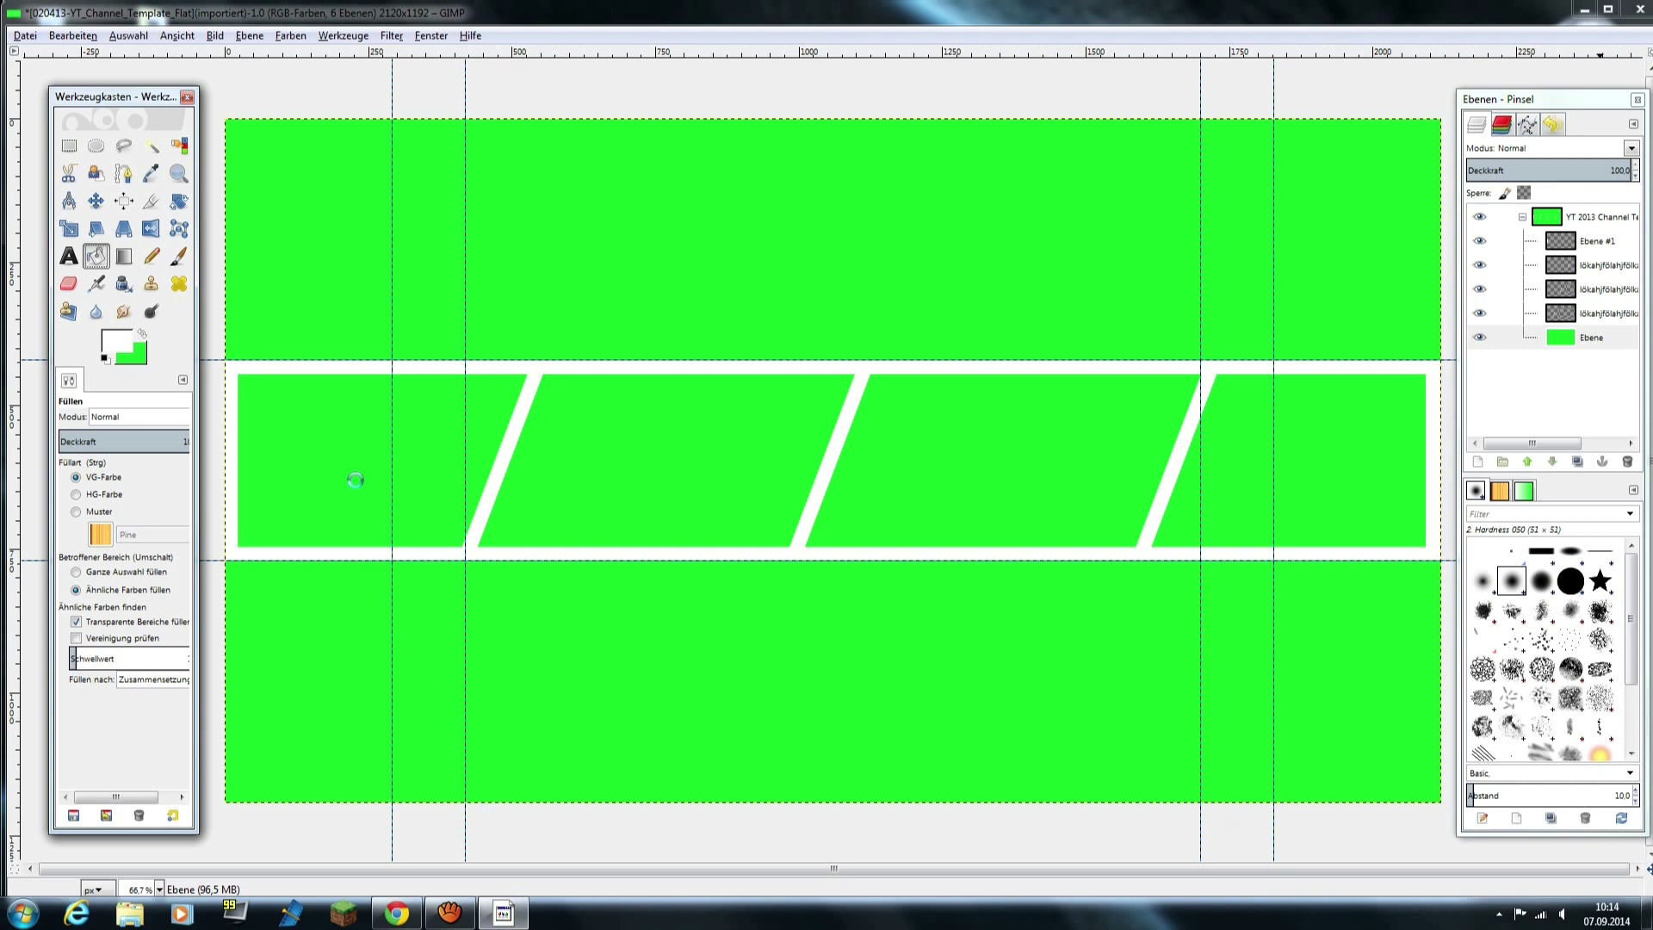
drag(355, 480, 355, 478)
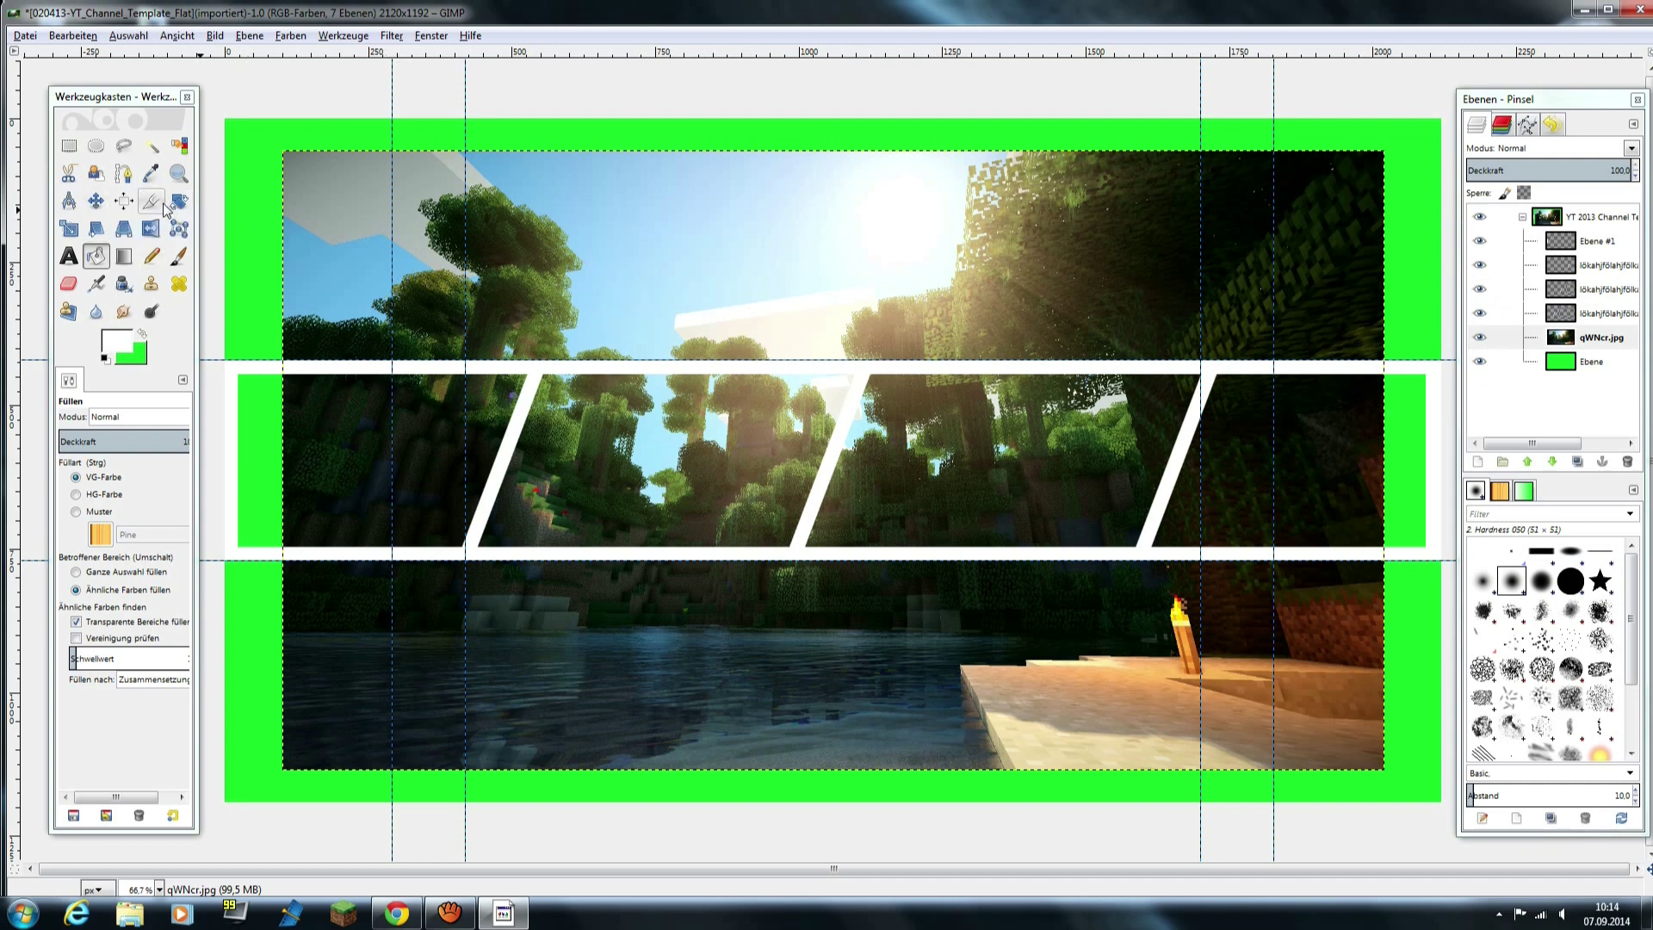
click(70, 229)
- Scale the qWNcr screenshot layer down to about 653×367
key(Tab)
click(711, 302)
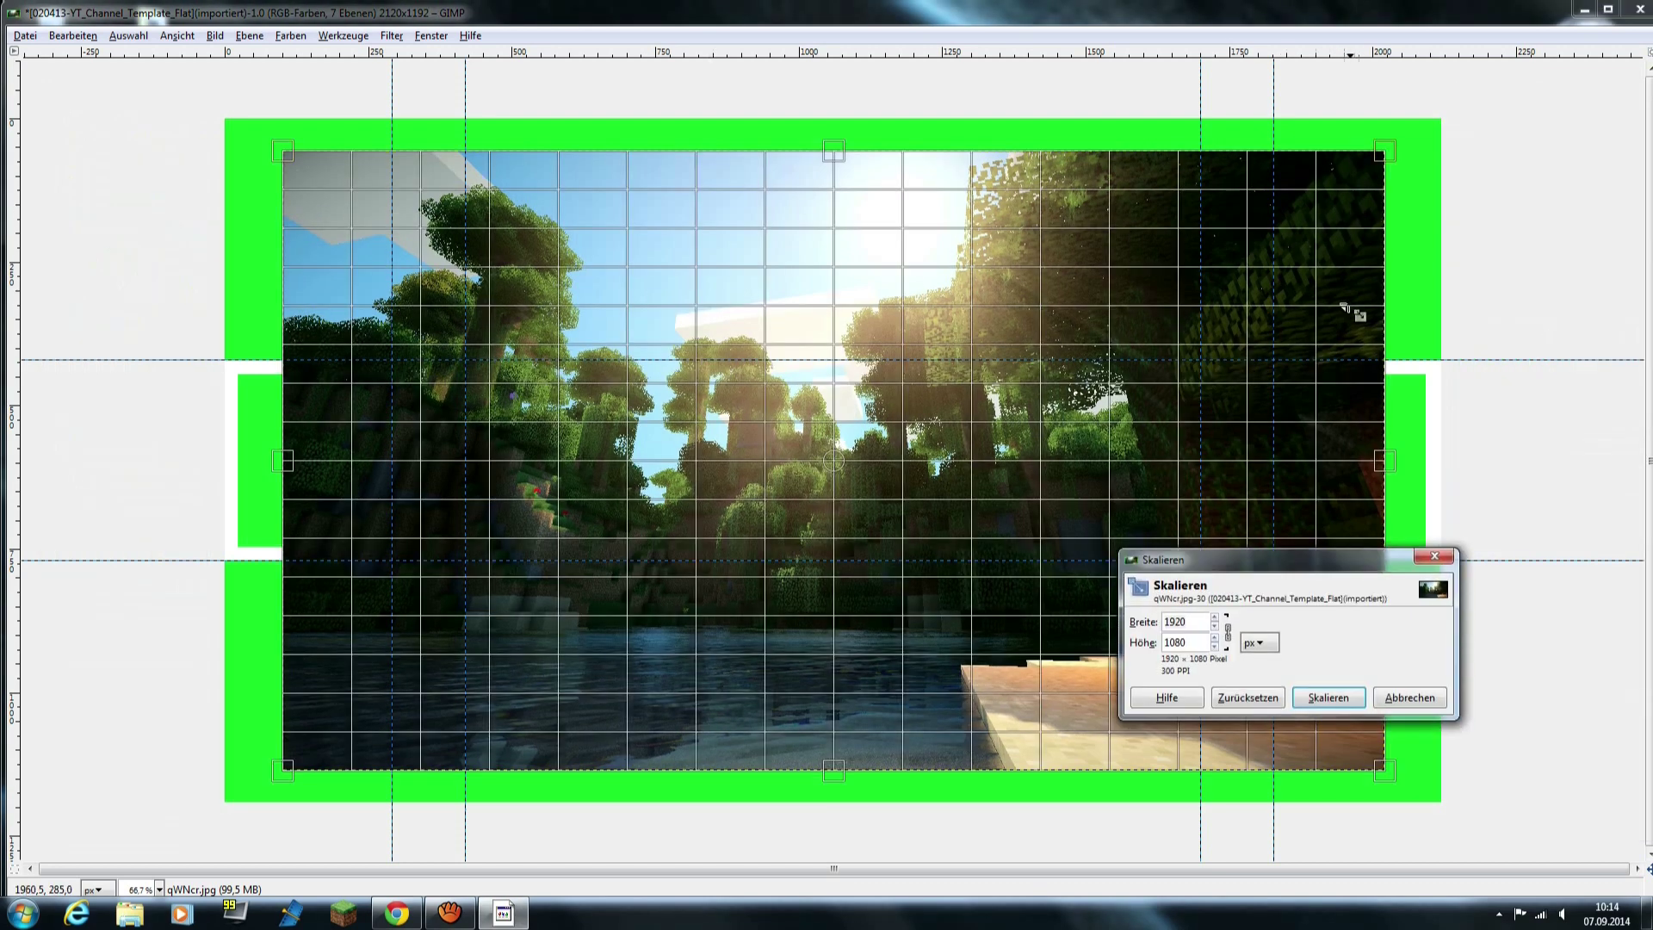
key(Tab)
drag(1357, 280, 861, 638)
click(1329, 696)
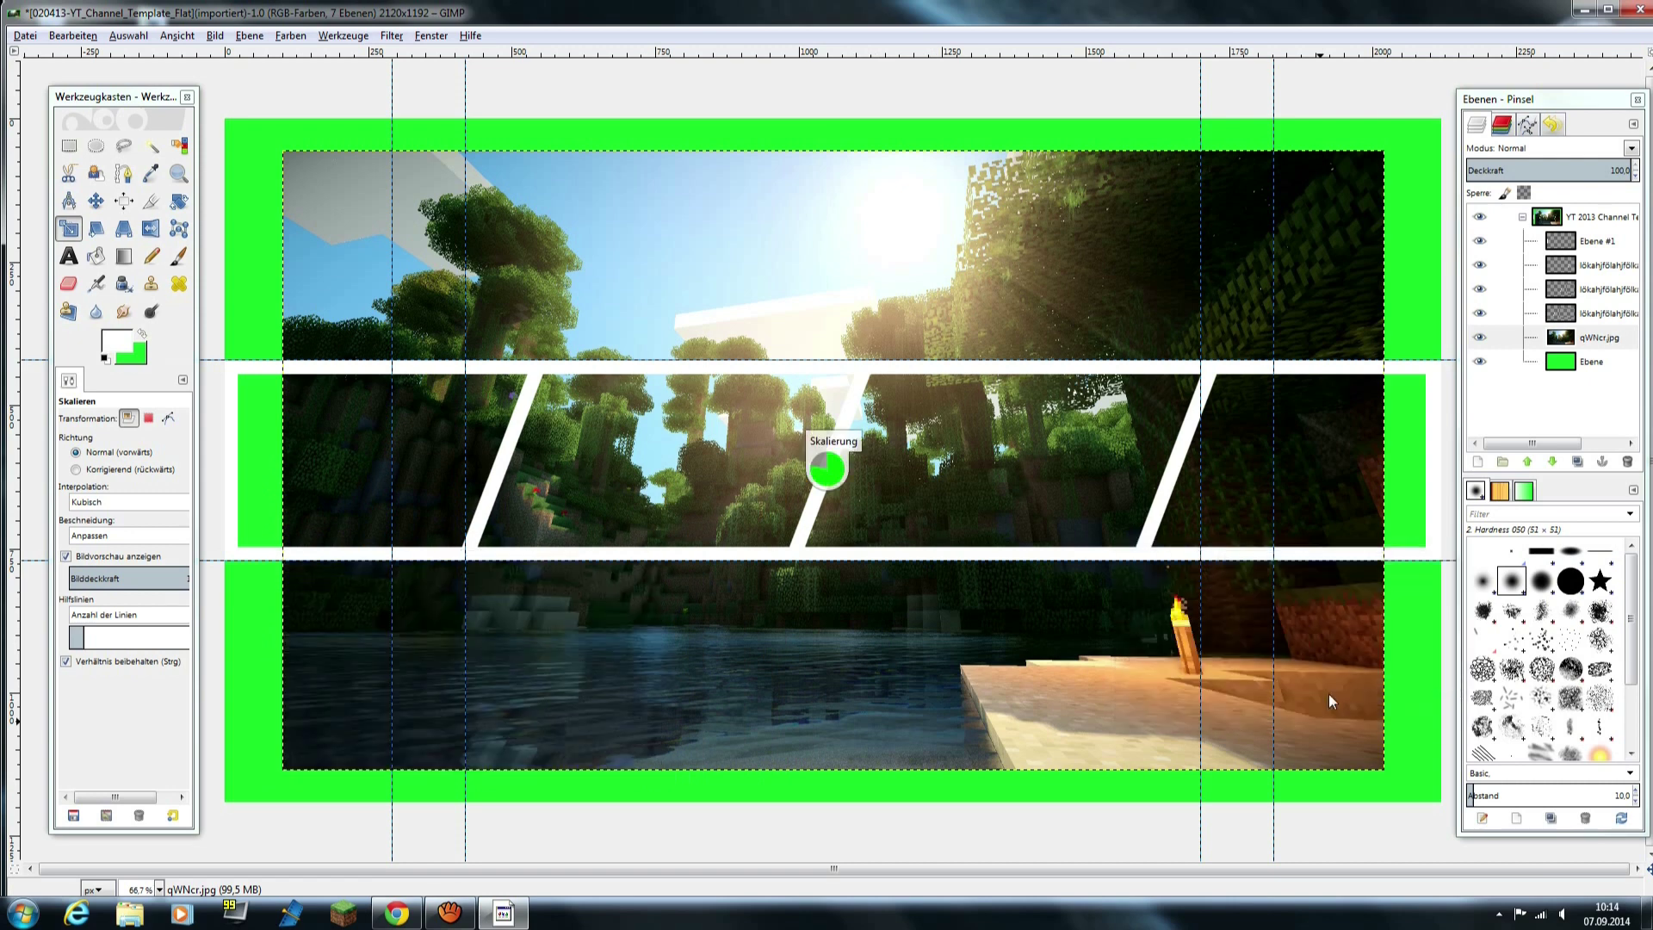
- Move the shrunken screenshot onto the left end of the slanted band
click(99, 205)
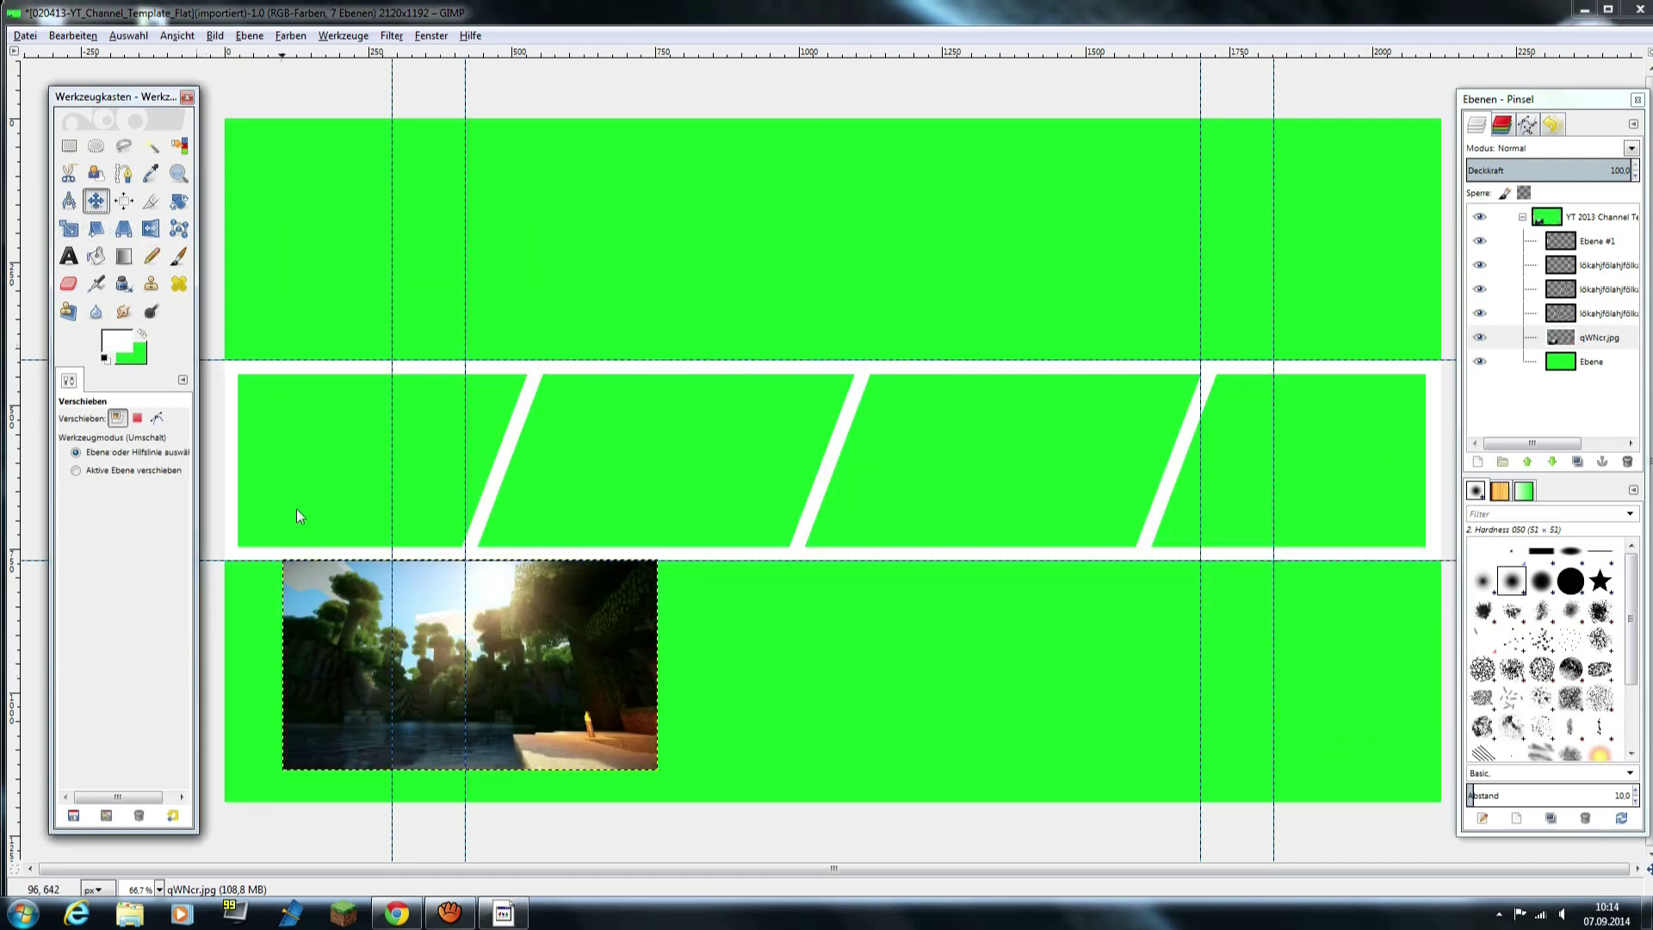
drag(514, 661, 459, 458)
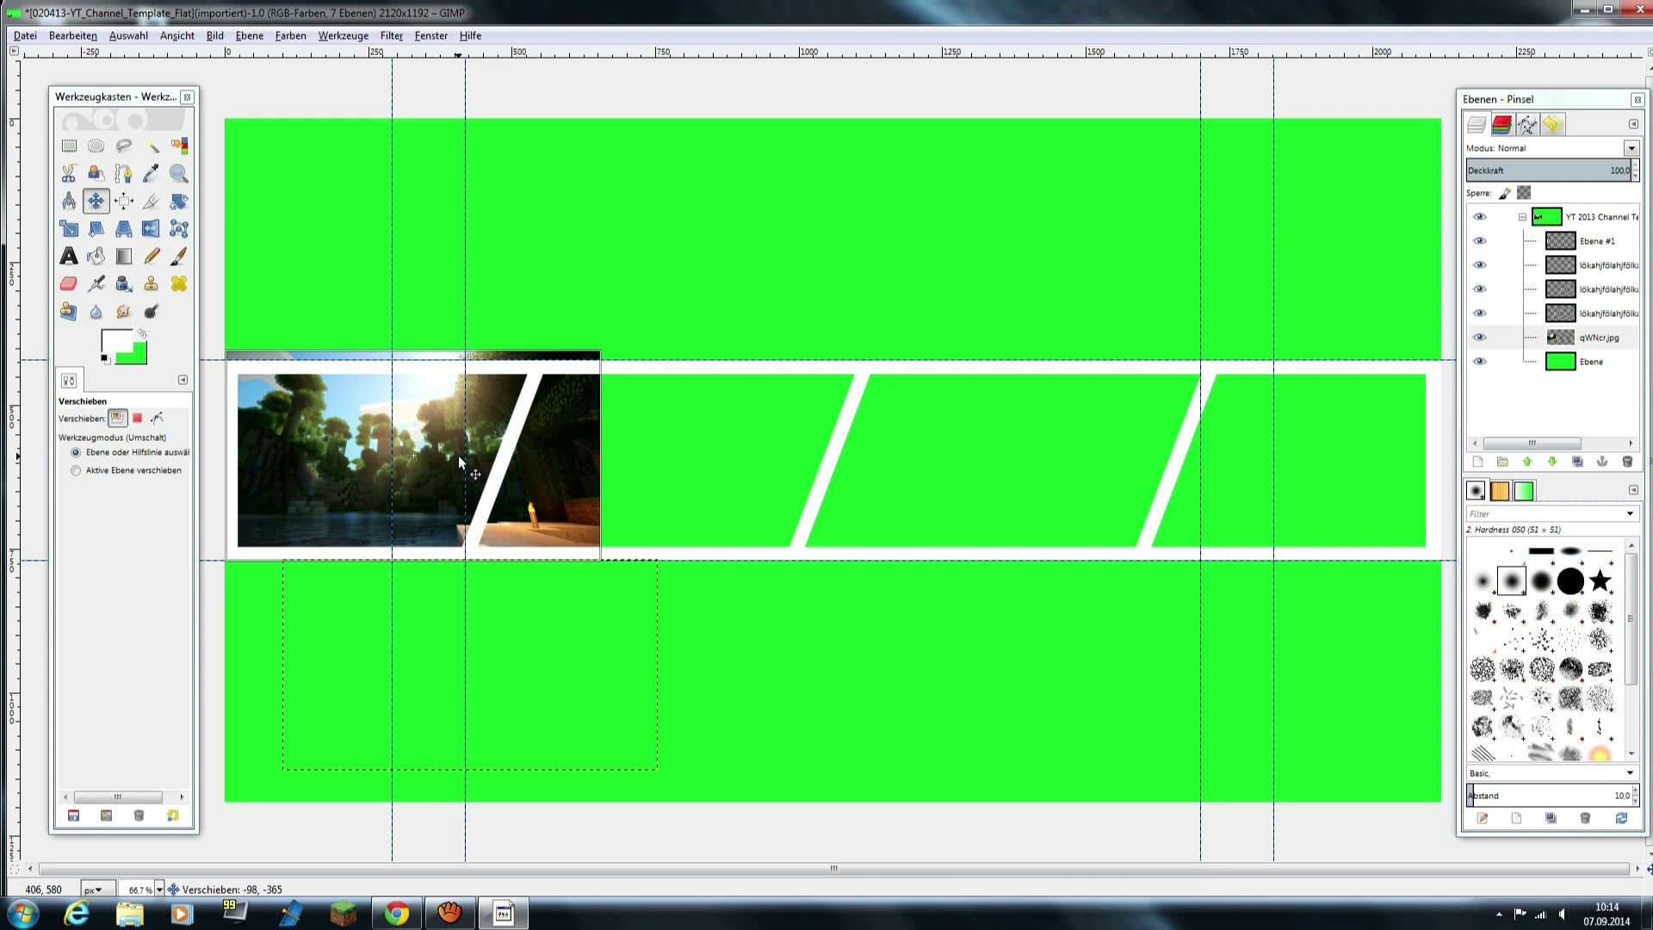
drag(459, 462, 426, 456)
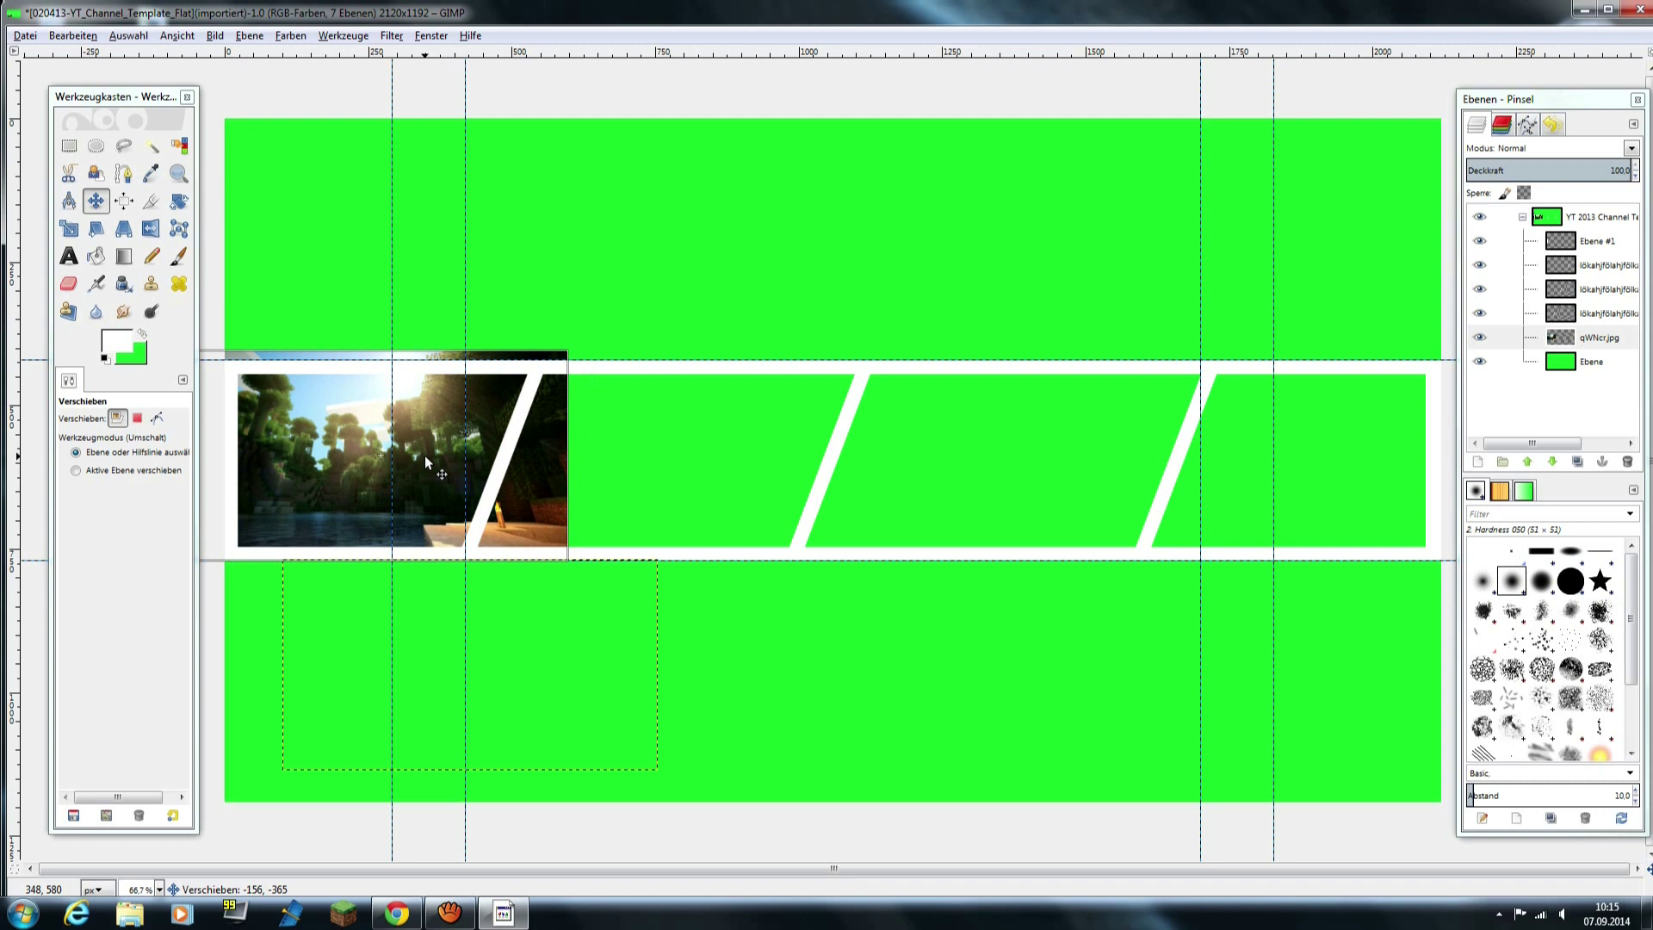
drag(425, 457, 426, 457)
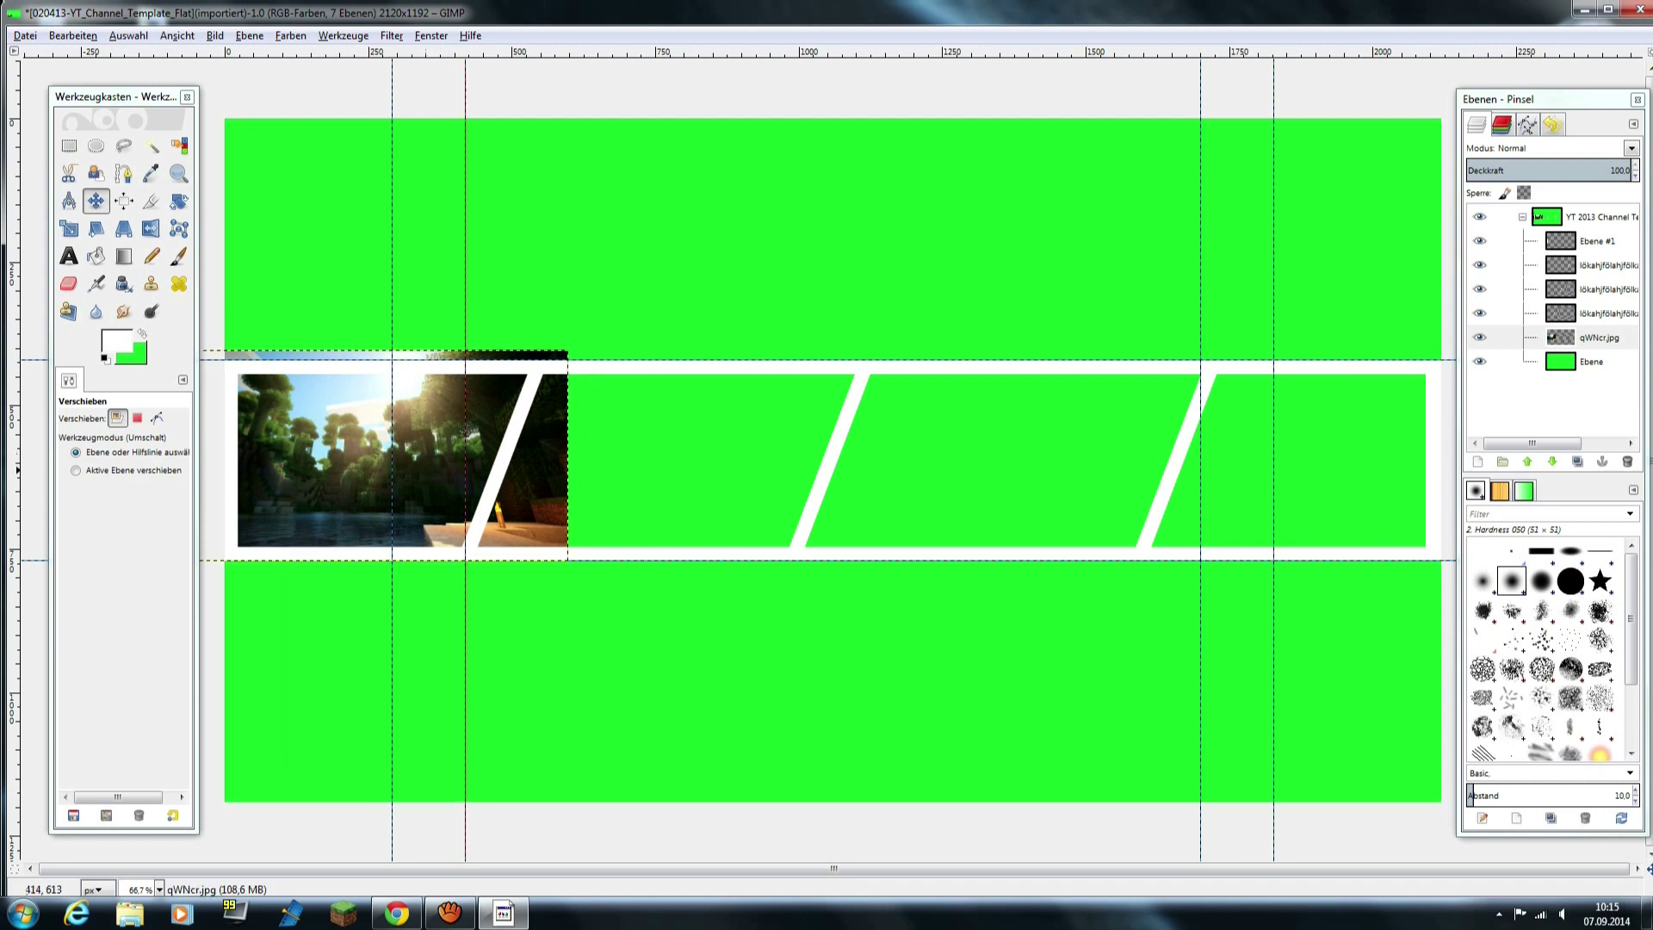
- Select the screenshot's overhang past the first divider and delete it
click(69, 146)
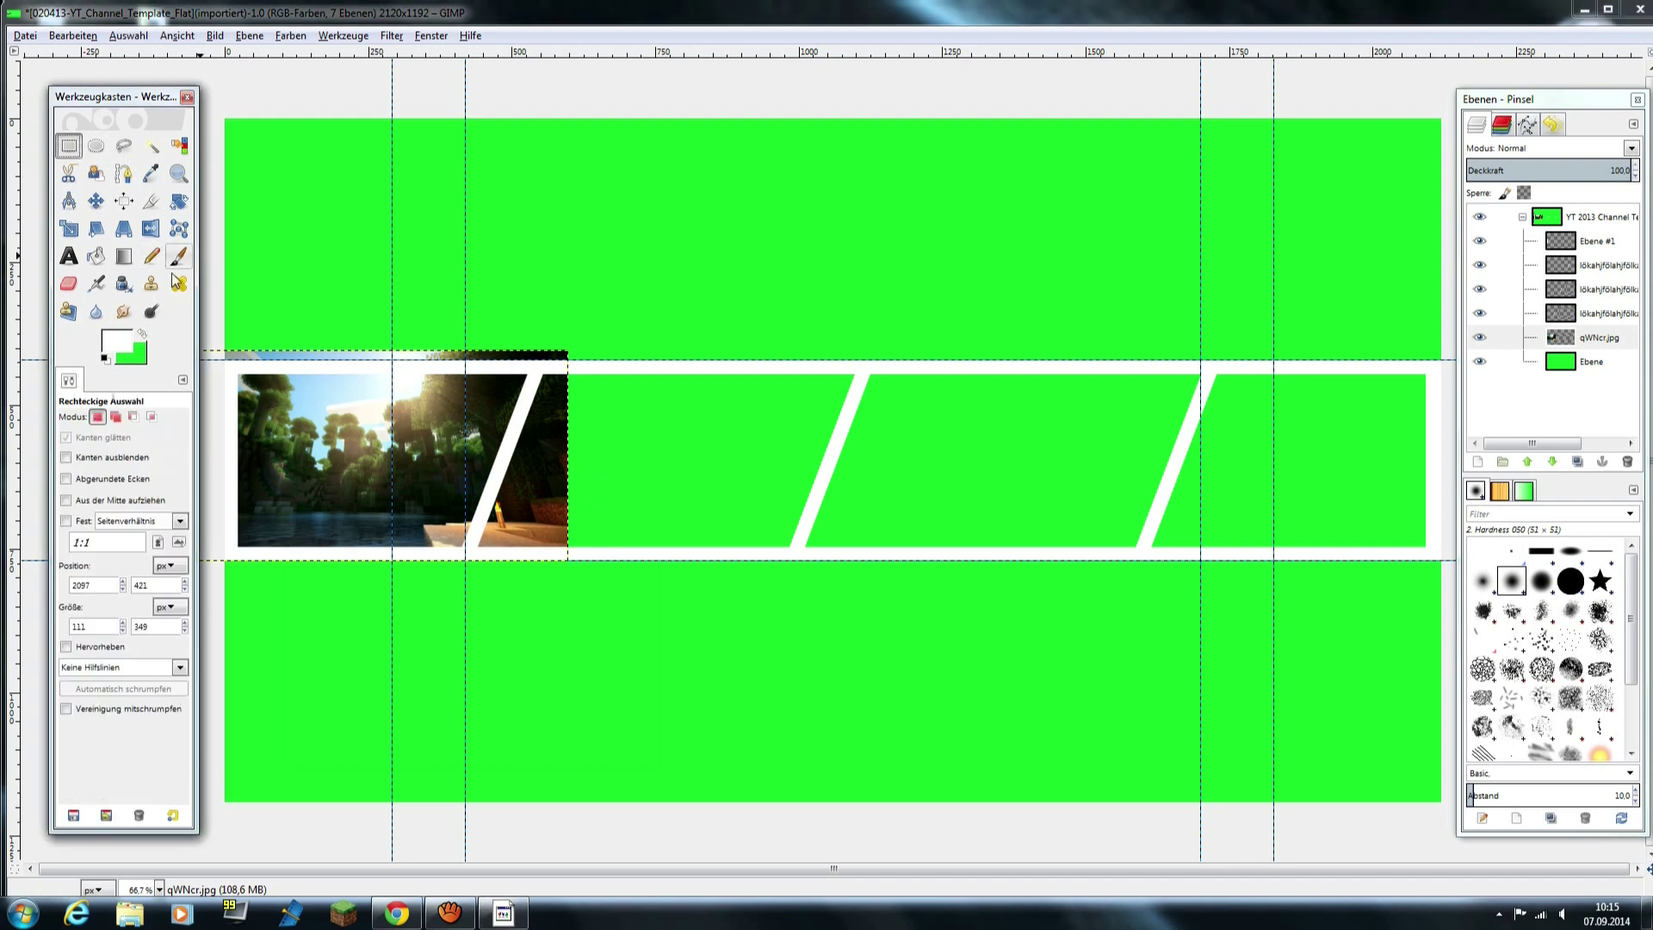
drag(221, 328, 590, 371)
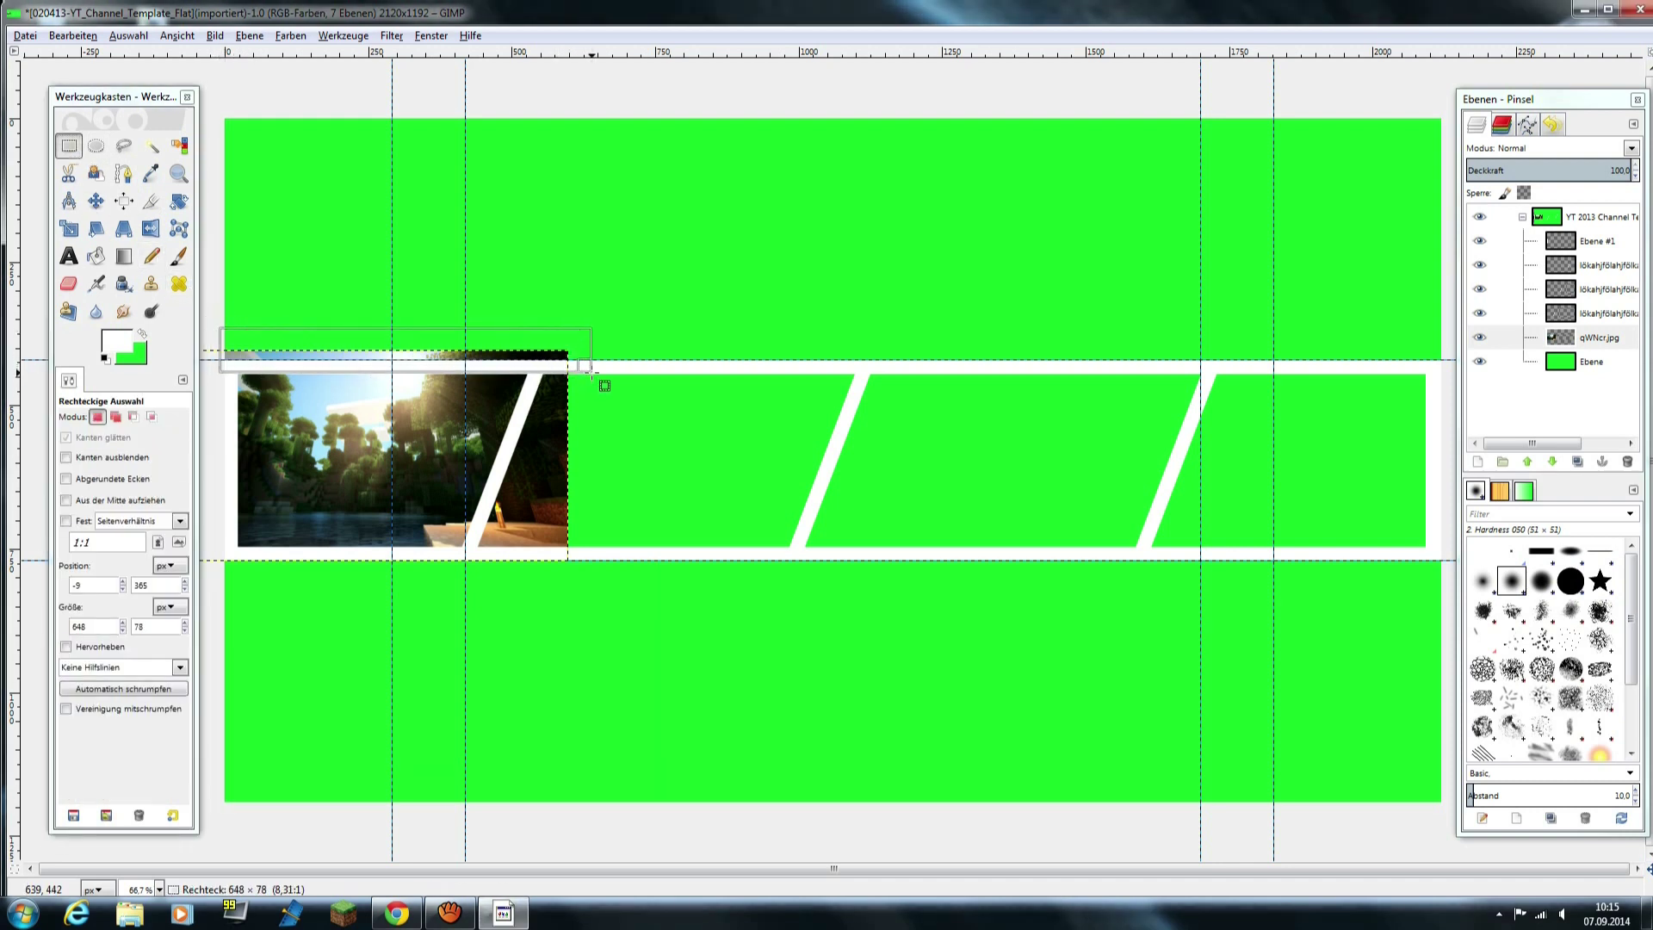
drag(590, 371, 589, 369)
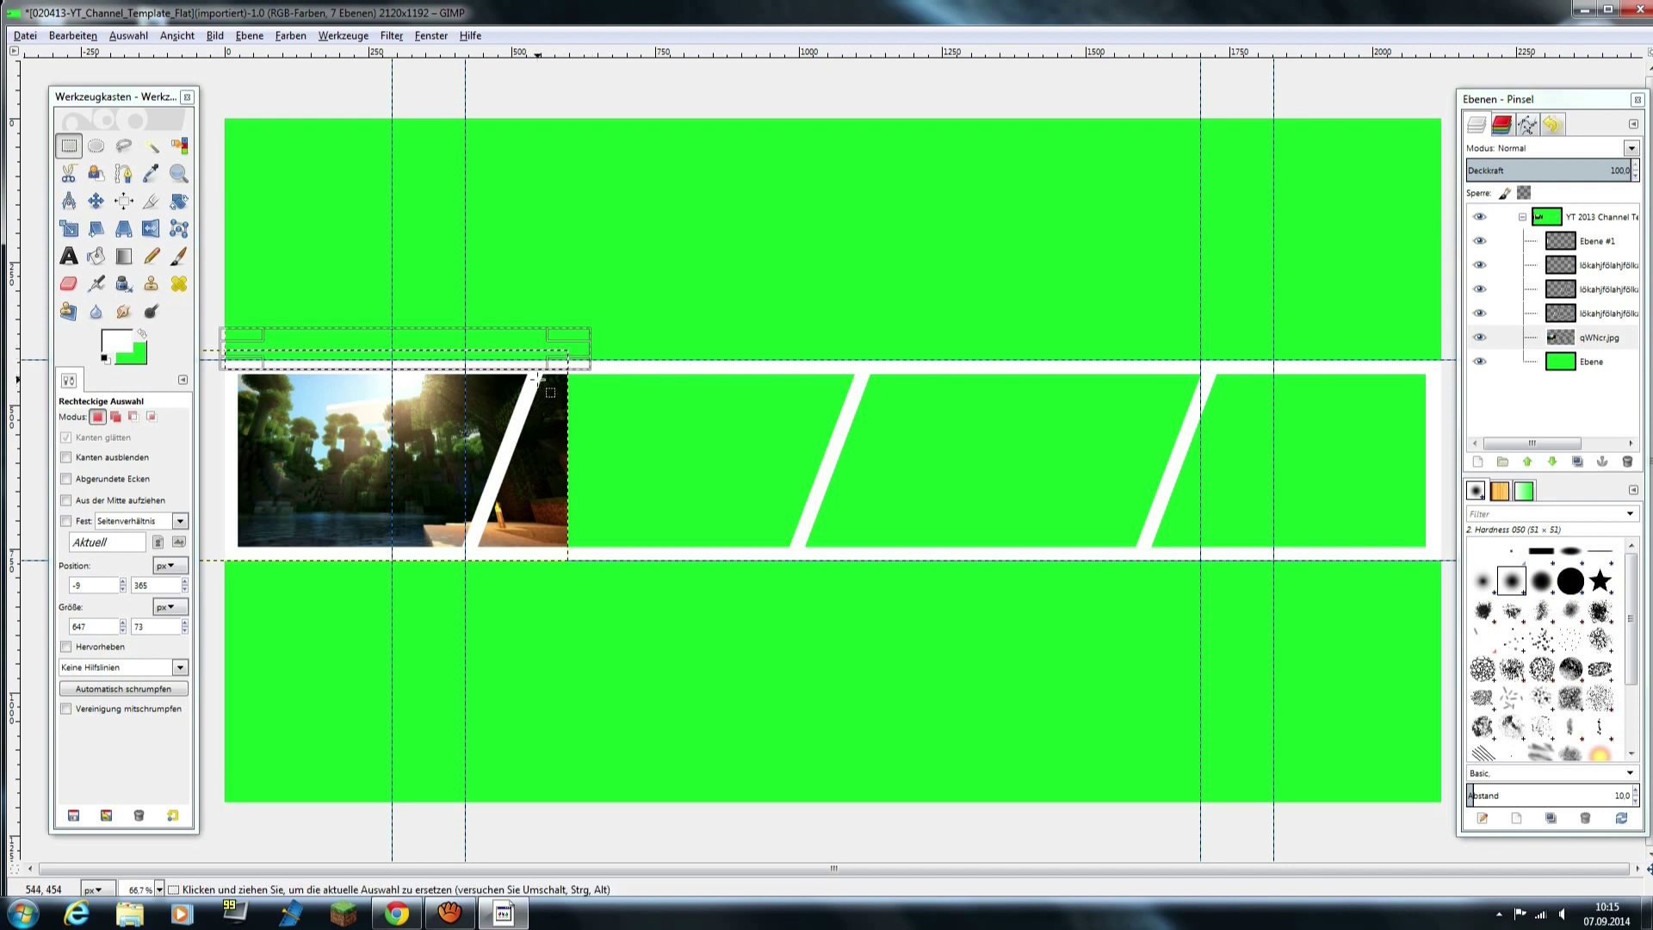
drag(535, 374, 588, 564)
key(Delete)
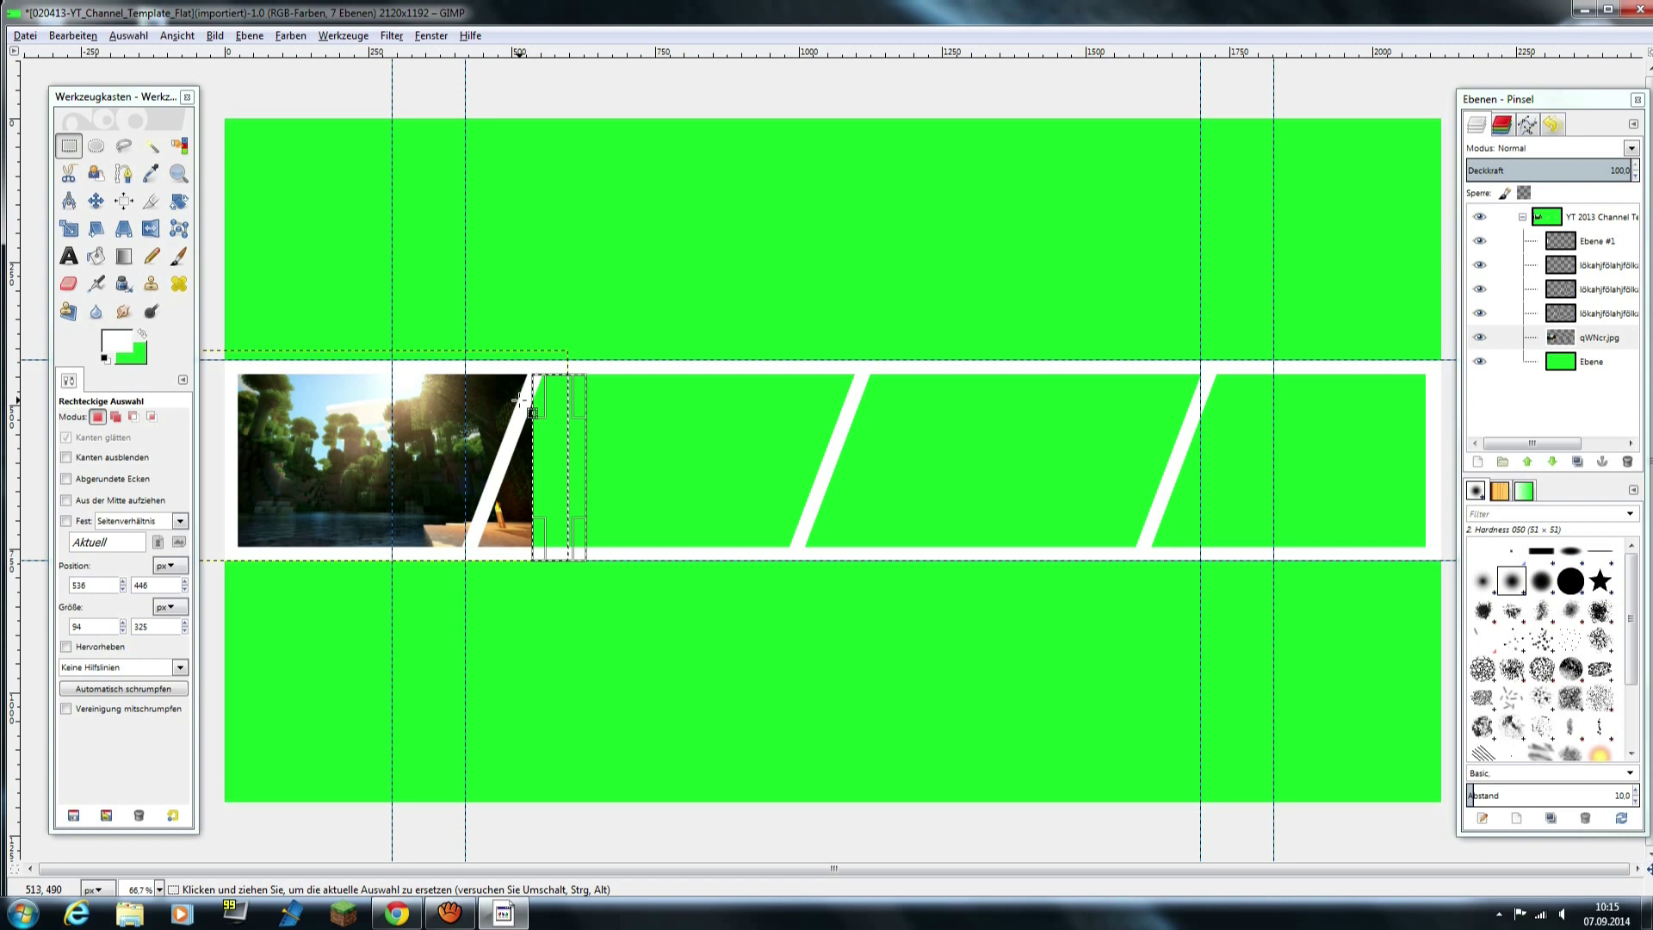
- Select the remaining screenshot slivers beside the divider, then deselect
mouse_move(518, 399)
mouse_down()
mouse_move(564, 558)
mouse_move(553, 574)
mouse_up()
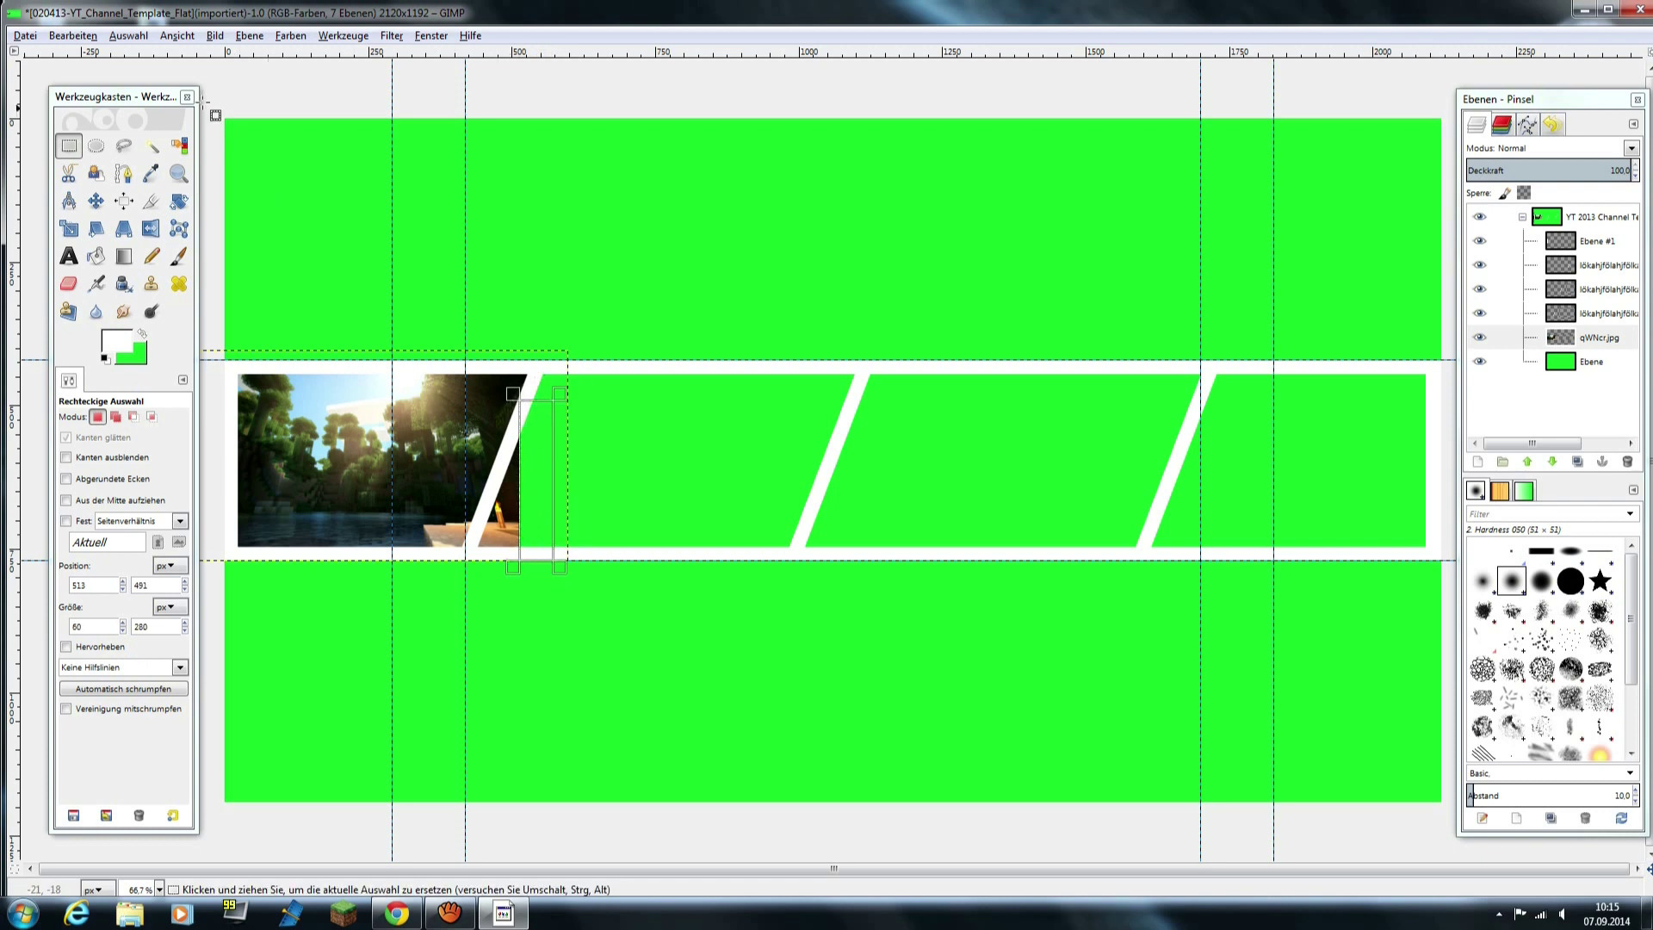
drag(499, 552, 479, 523)
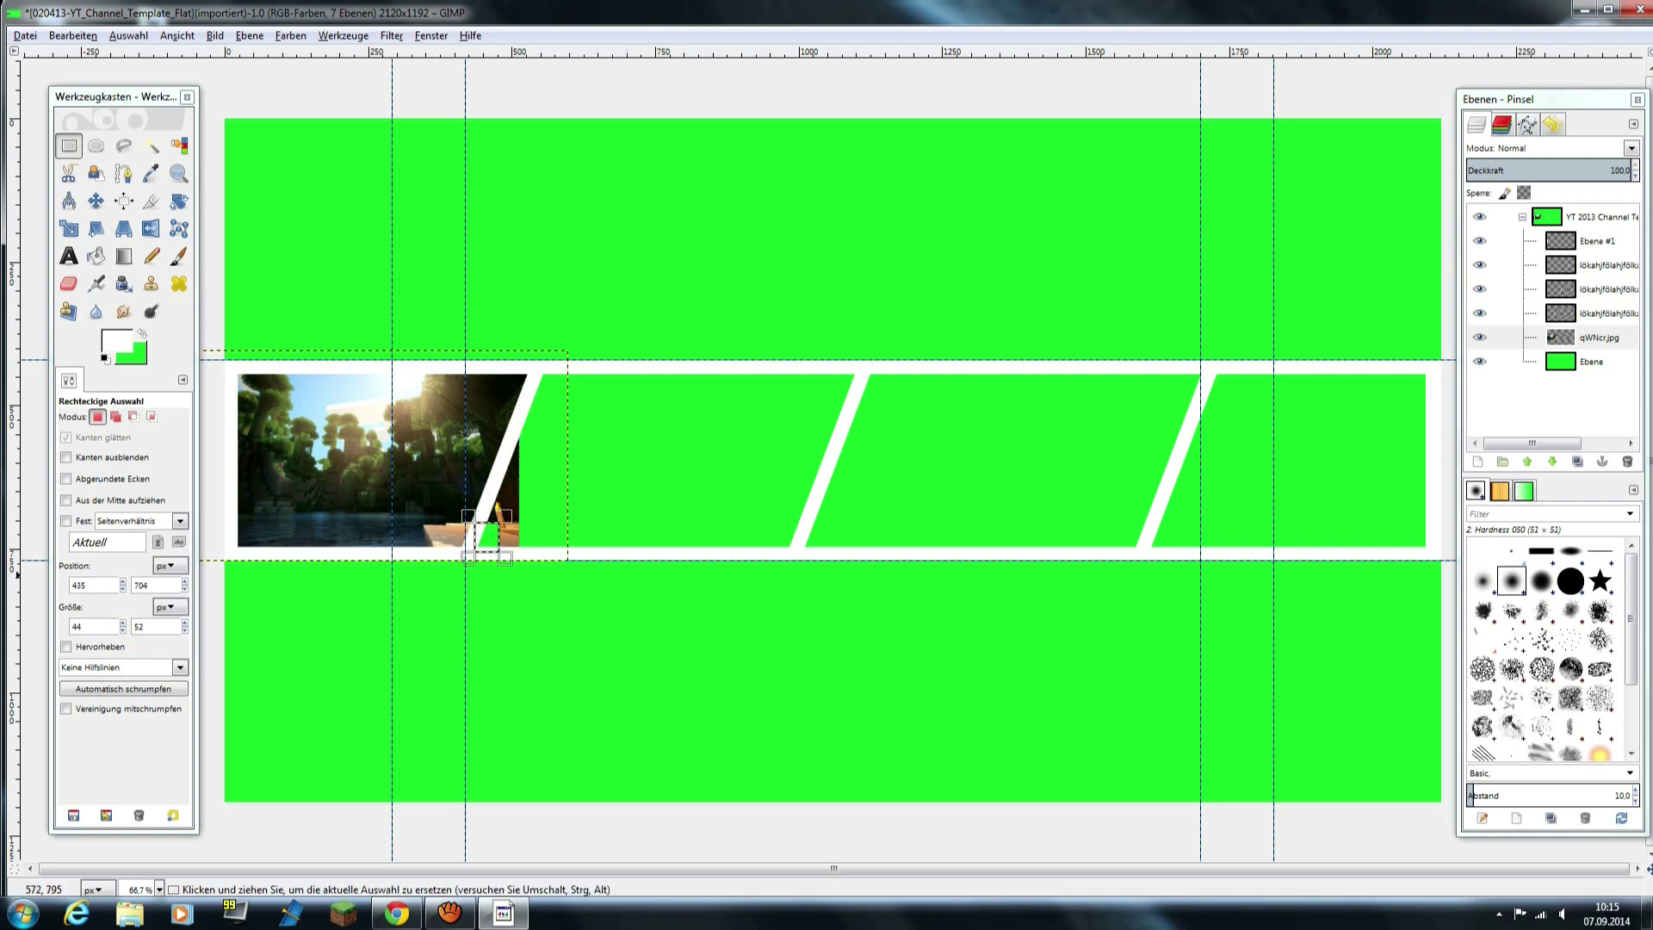
drag(547, 559, 507, 479)
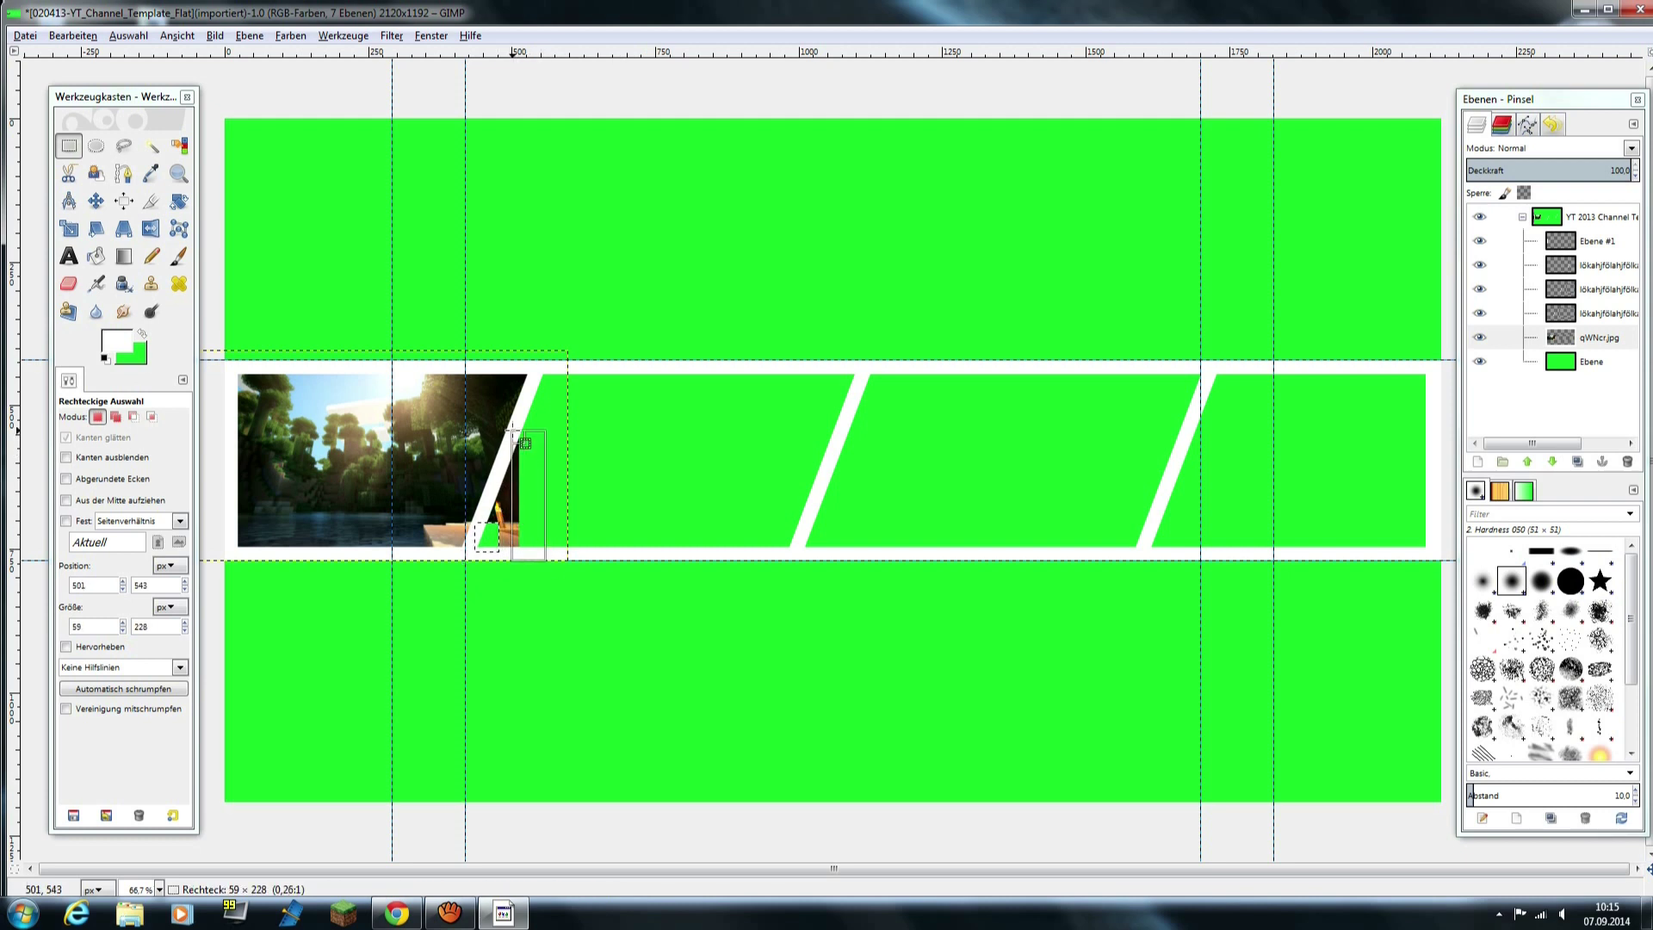
drag(513, 431, 512, 433)
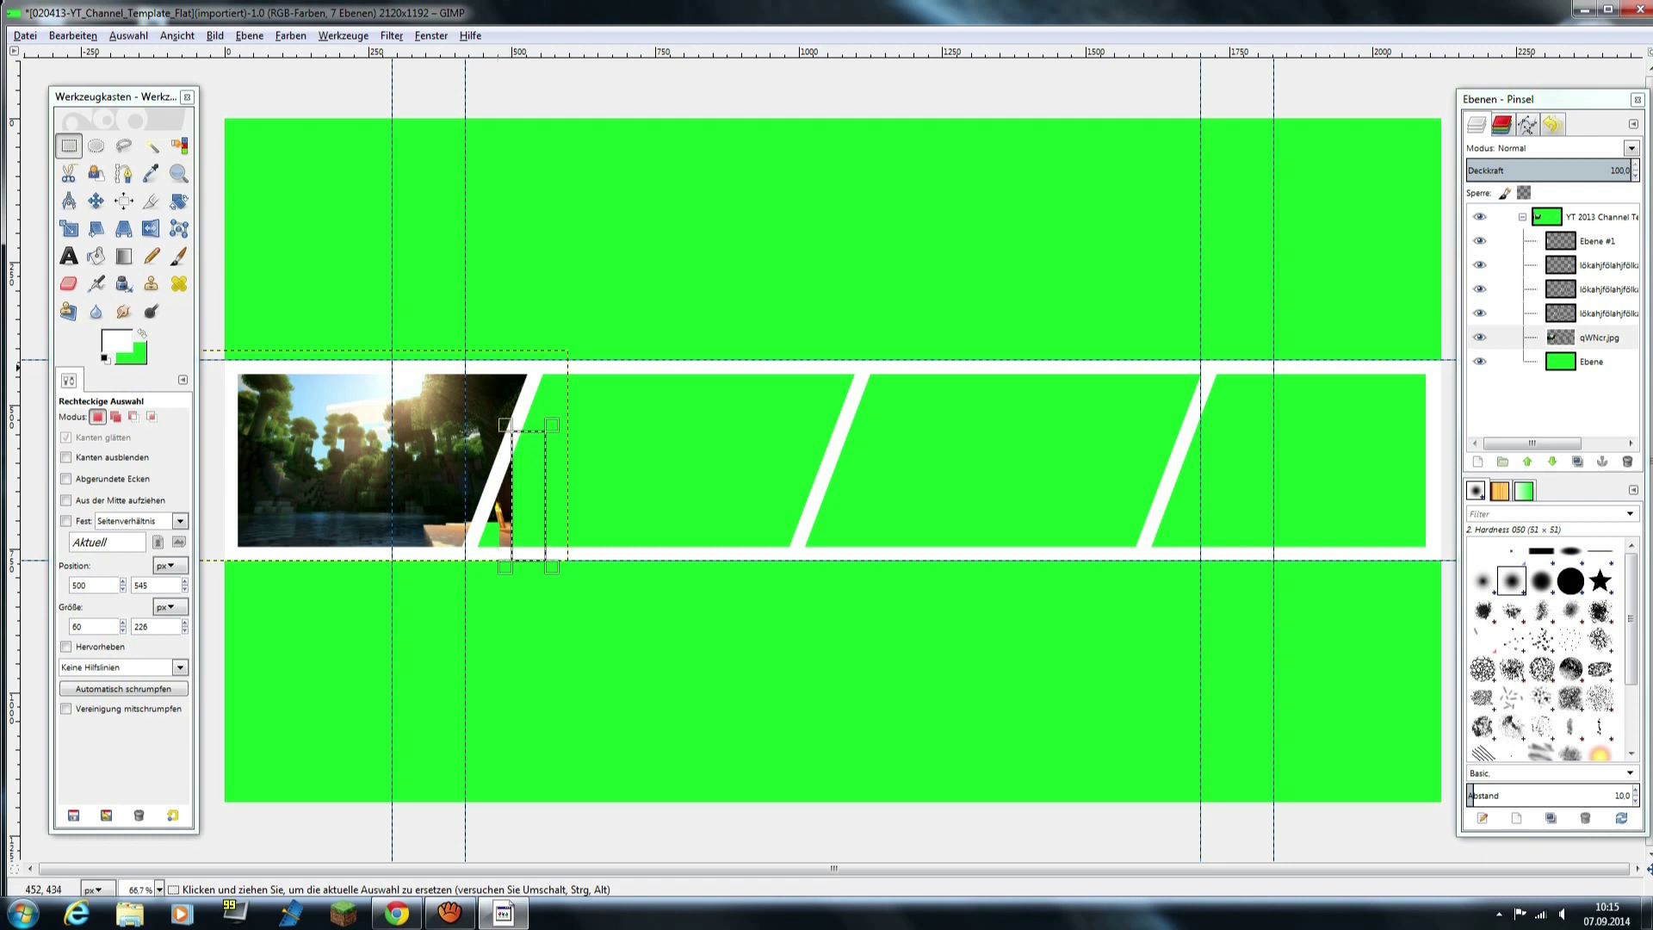
click(125, 37)
click(147, 74)
- Outline further leftover slivers along the slanted divider, dropping selections in between
drag(524, 559, 496, 463)
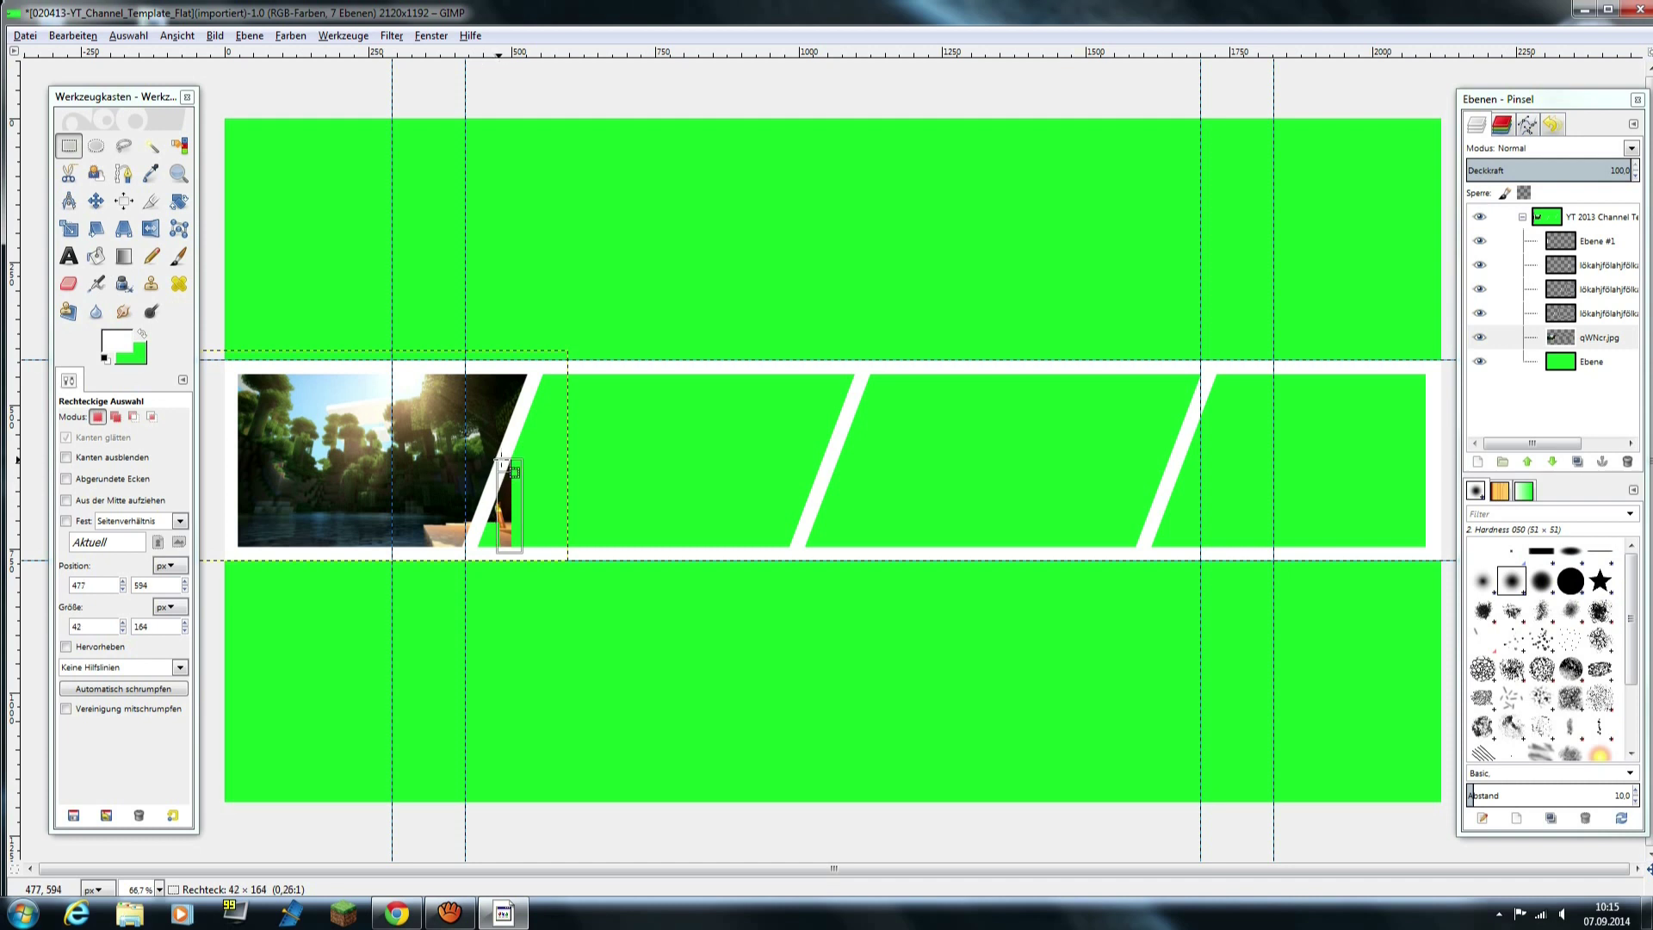
drag(503, 452, 503, 452)
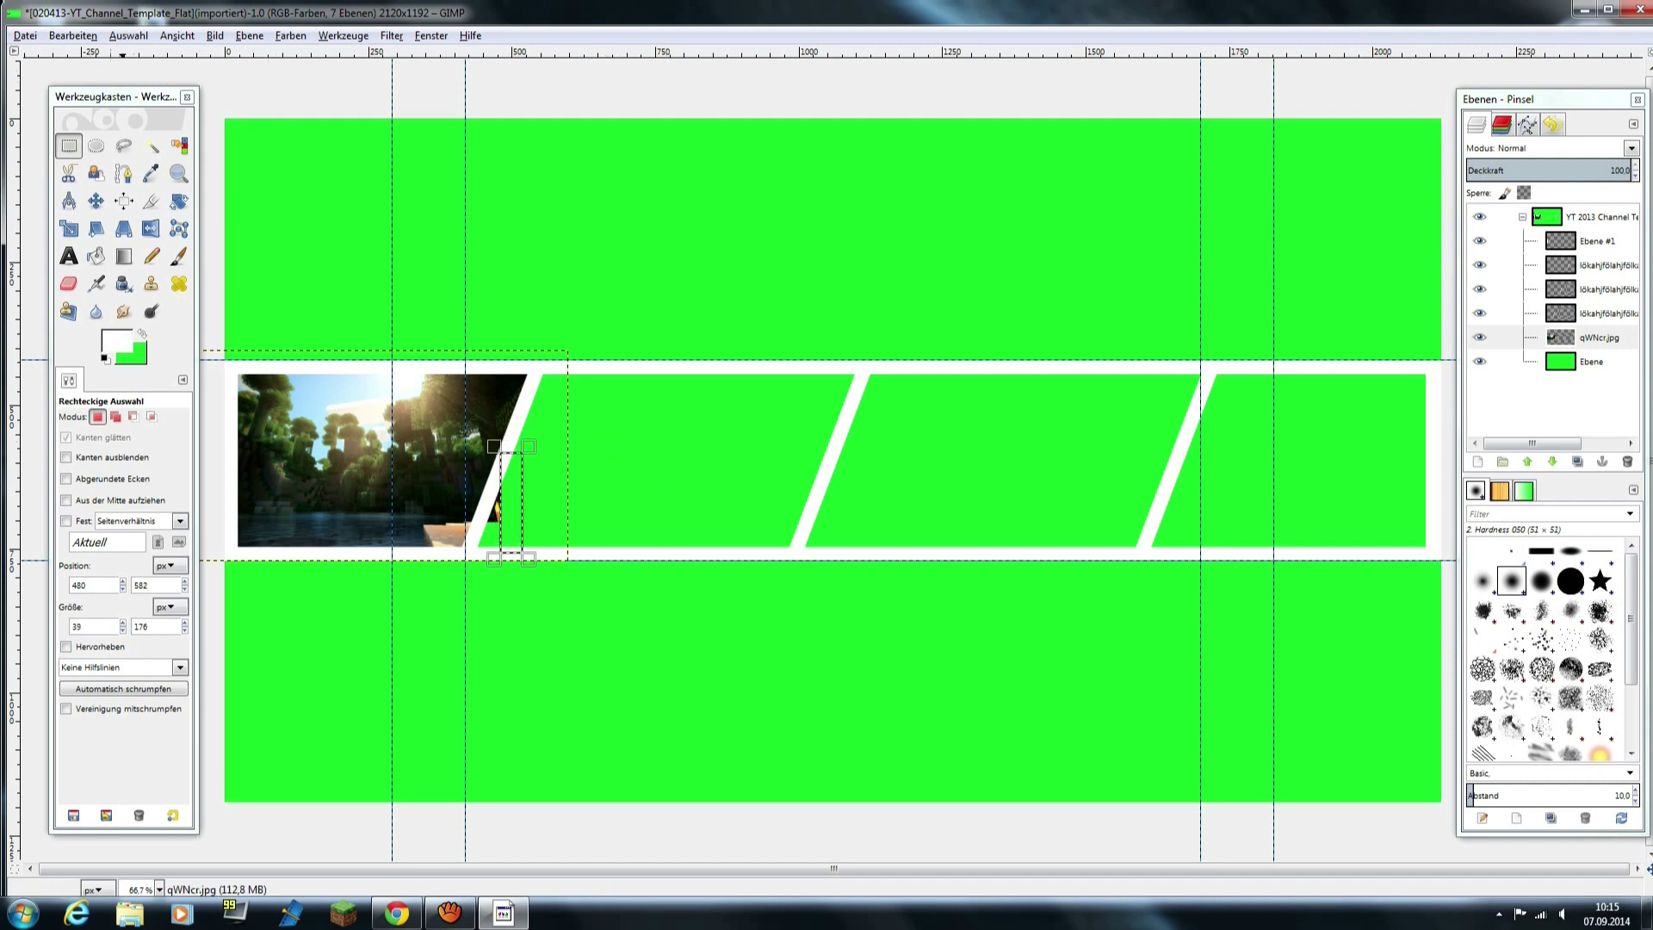
click(127, 36)
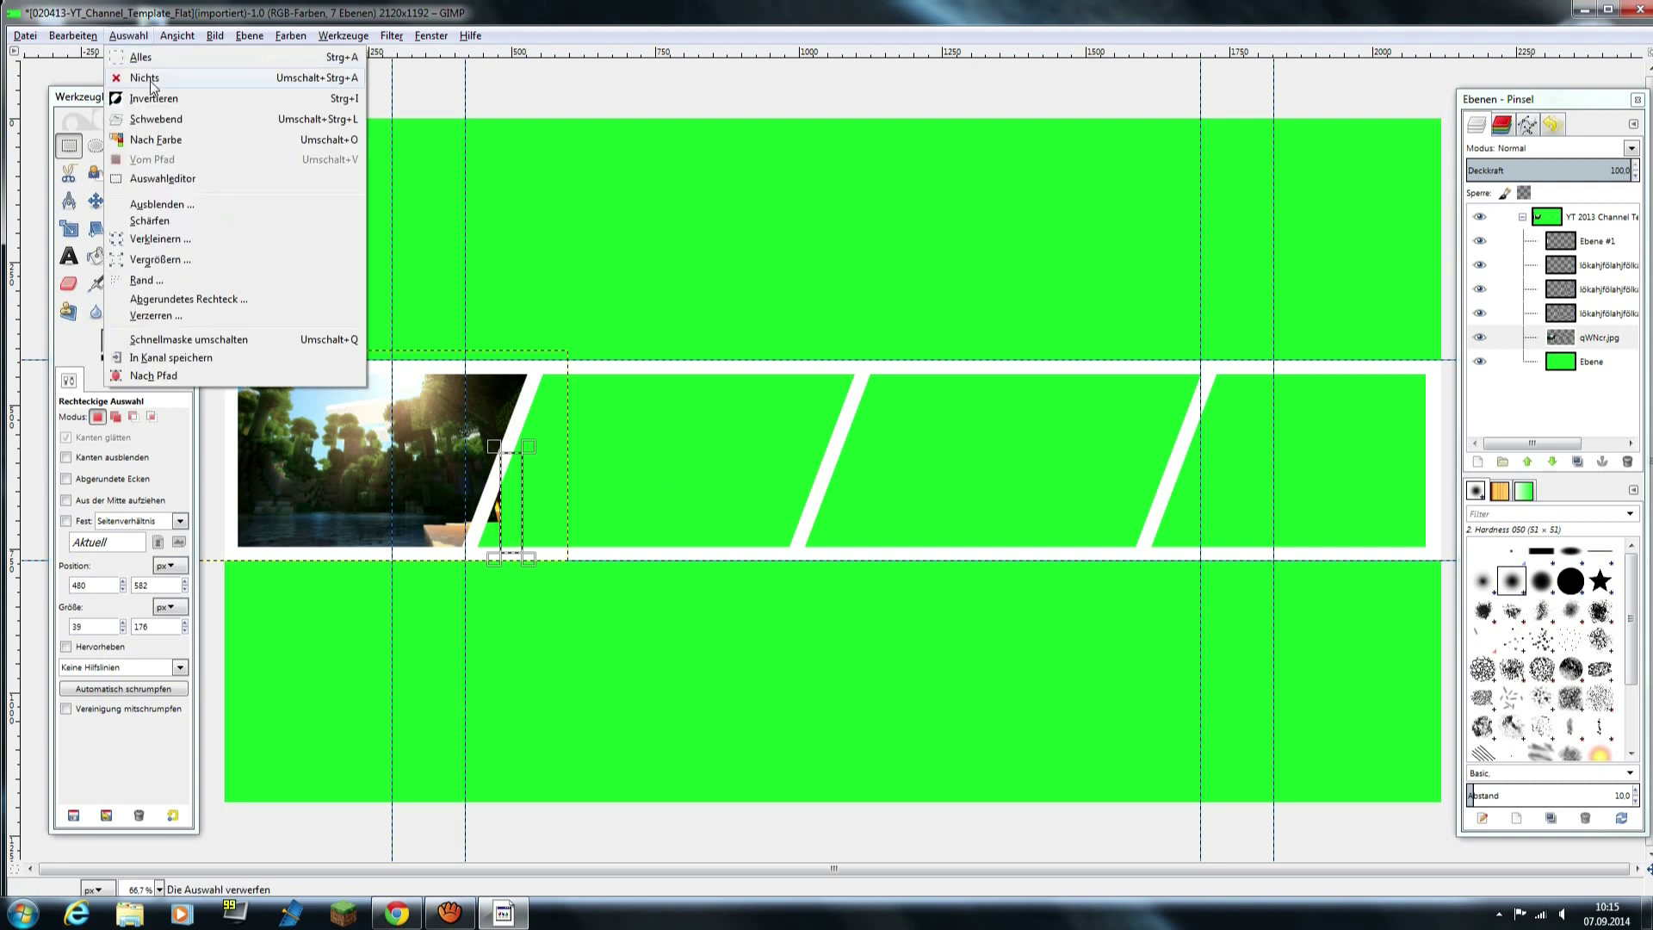
click(146, 71)
drag(517, 554, 498, 483)
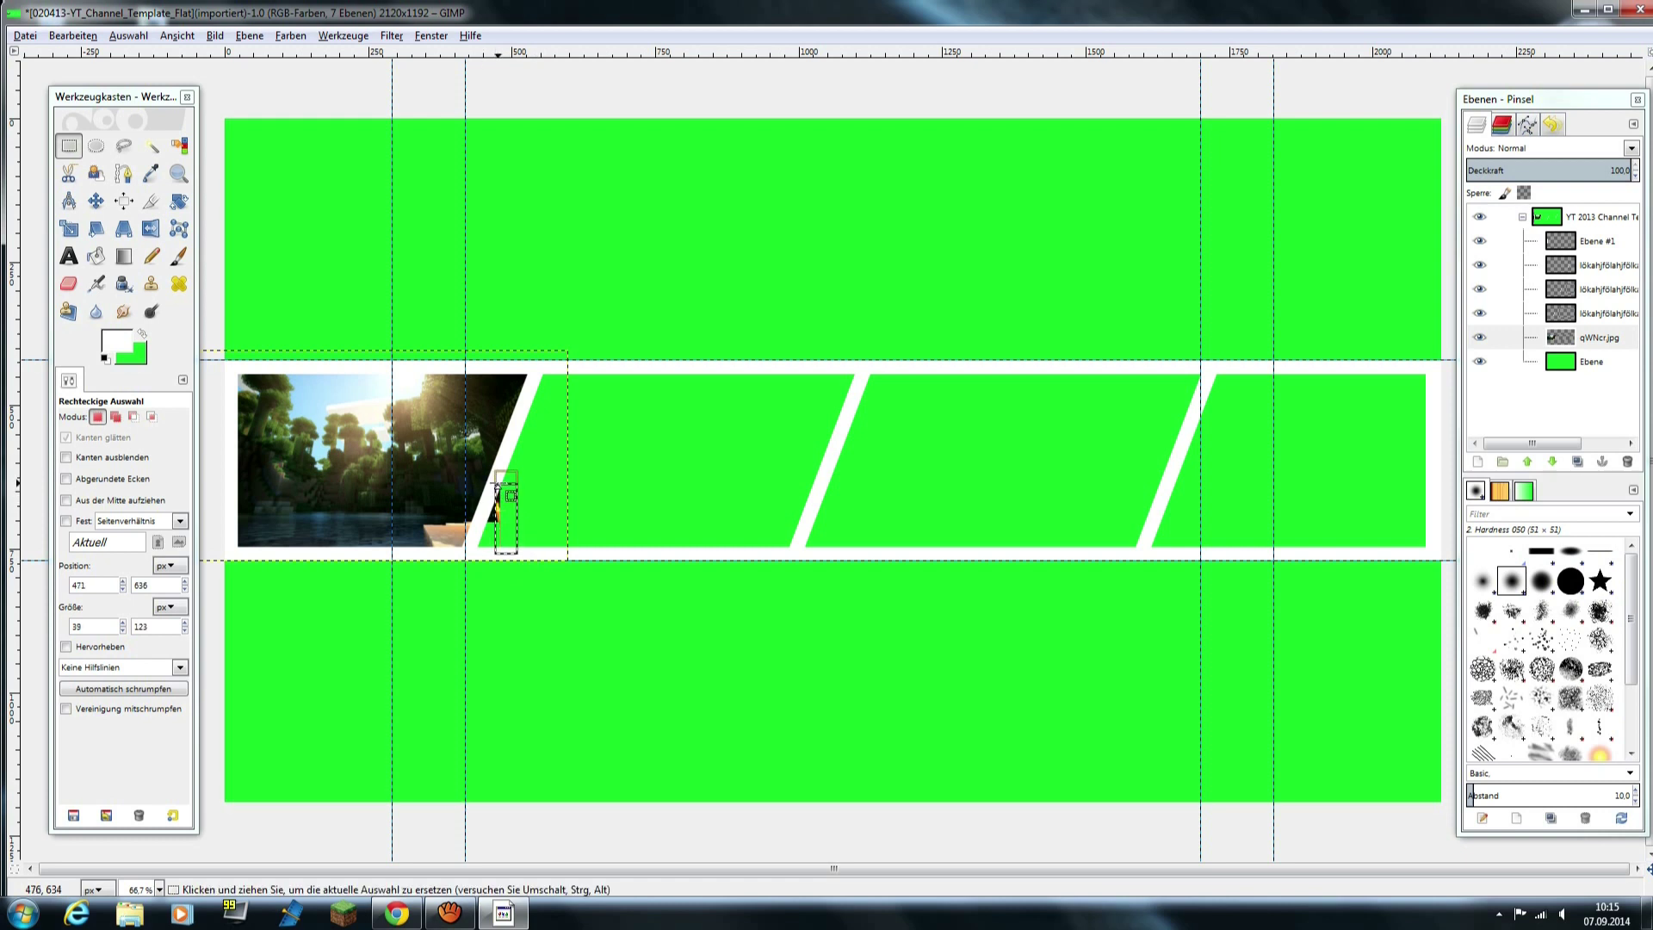
click(73, 35)
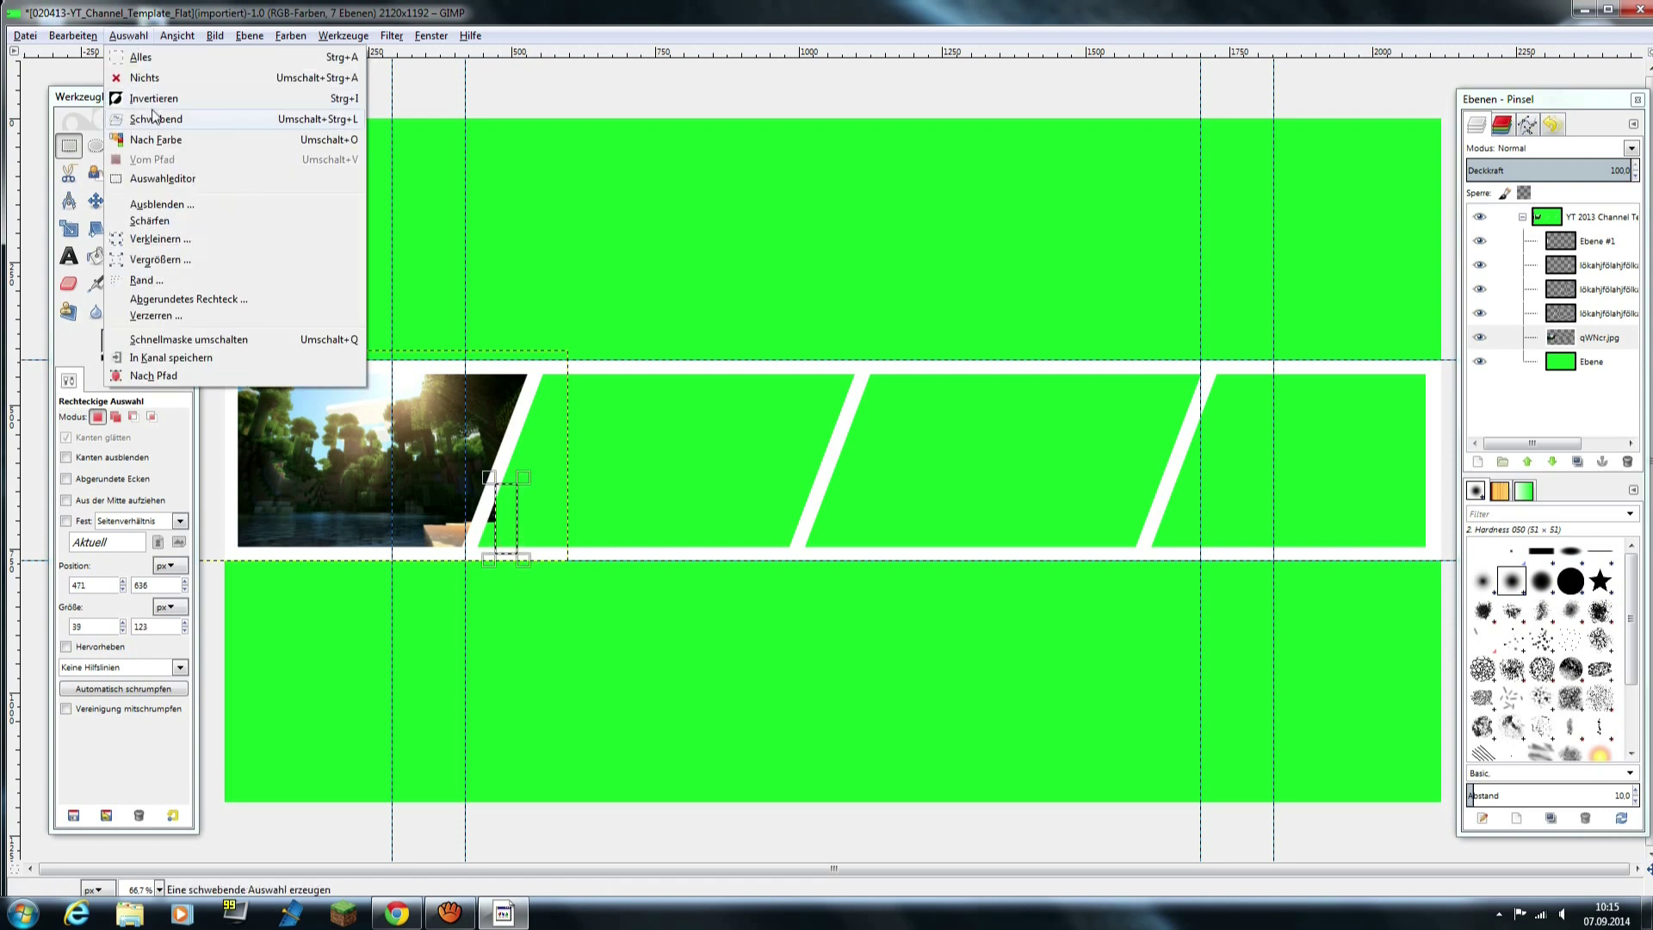
click(158, 79)
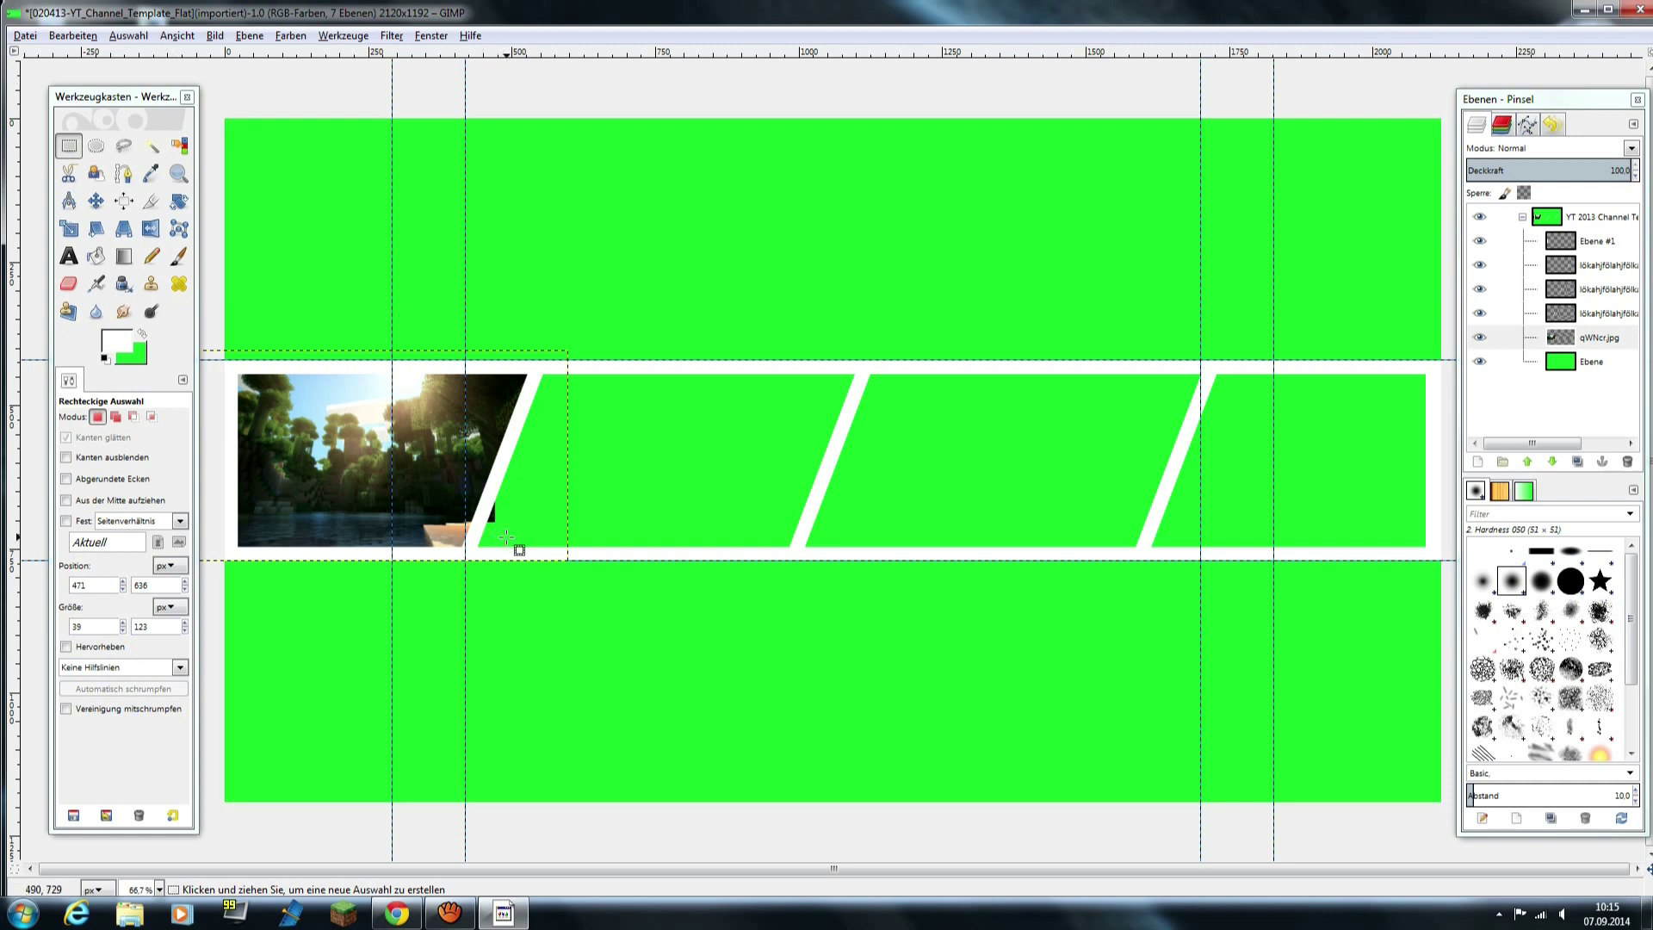
drag(510, 537, 497, 510)
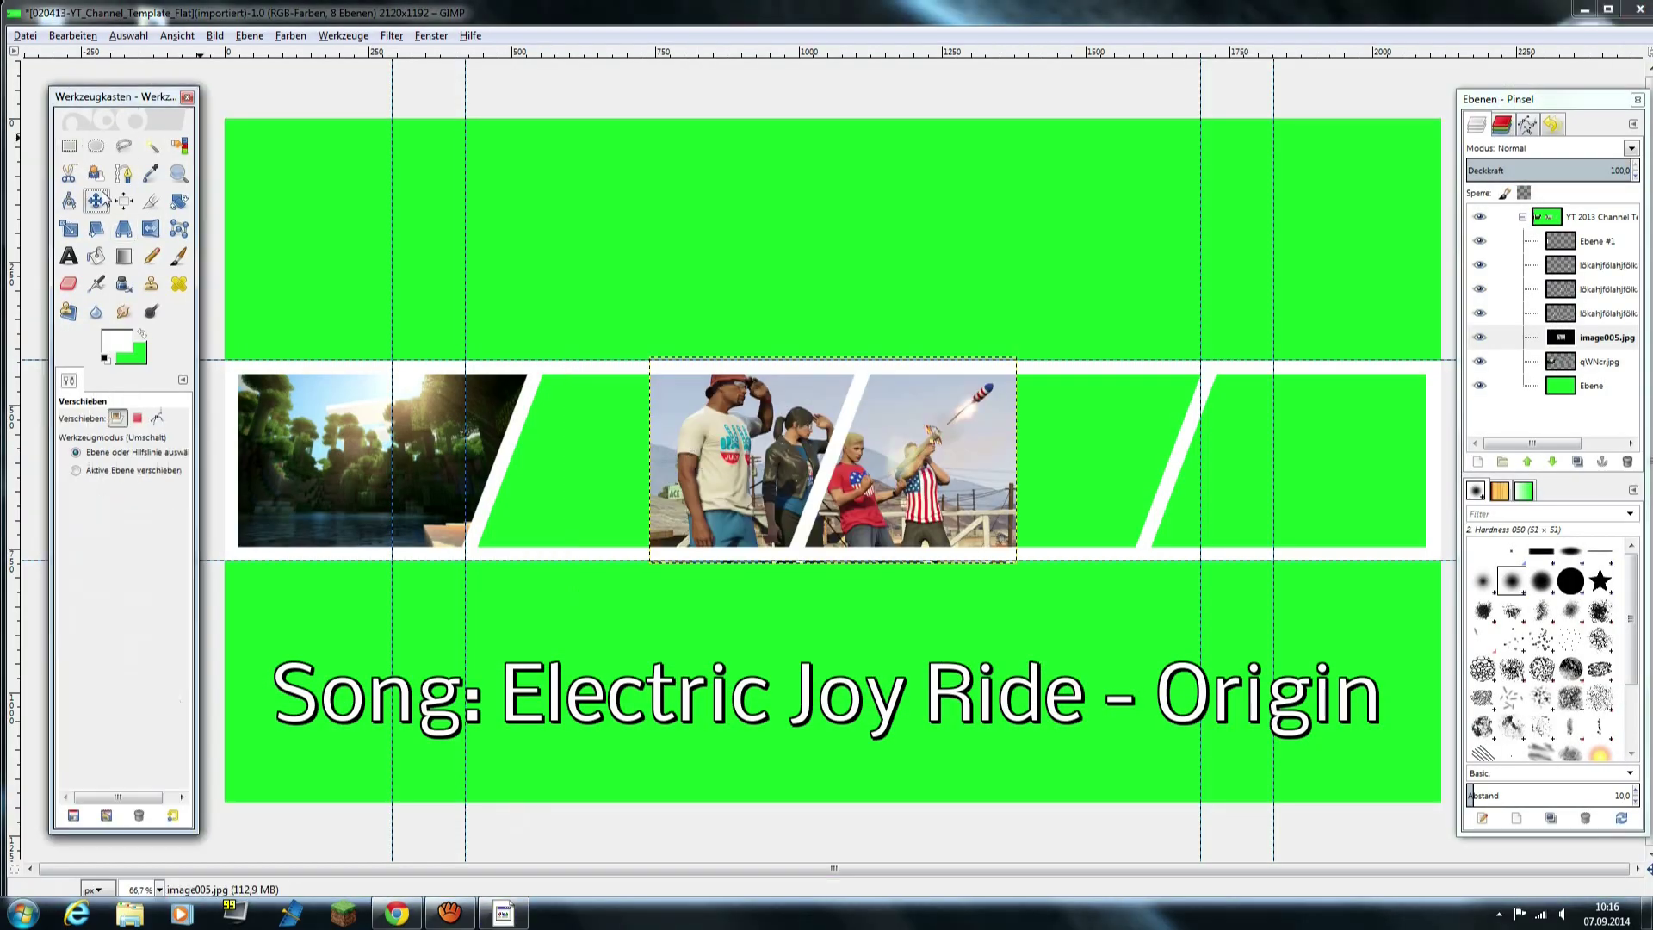
- Add the image005 group screenshot as a layer and place it in the second panel
key(m)
drag(799, 461, 616, 474)
key(r)
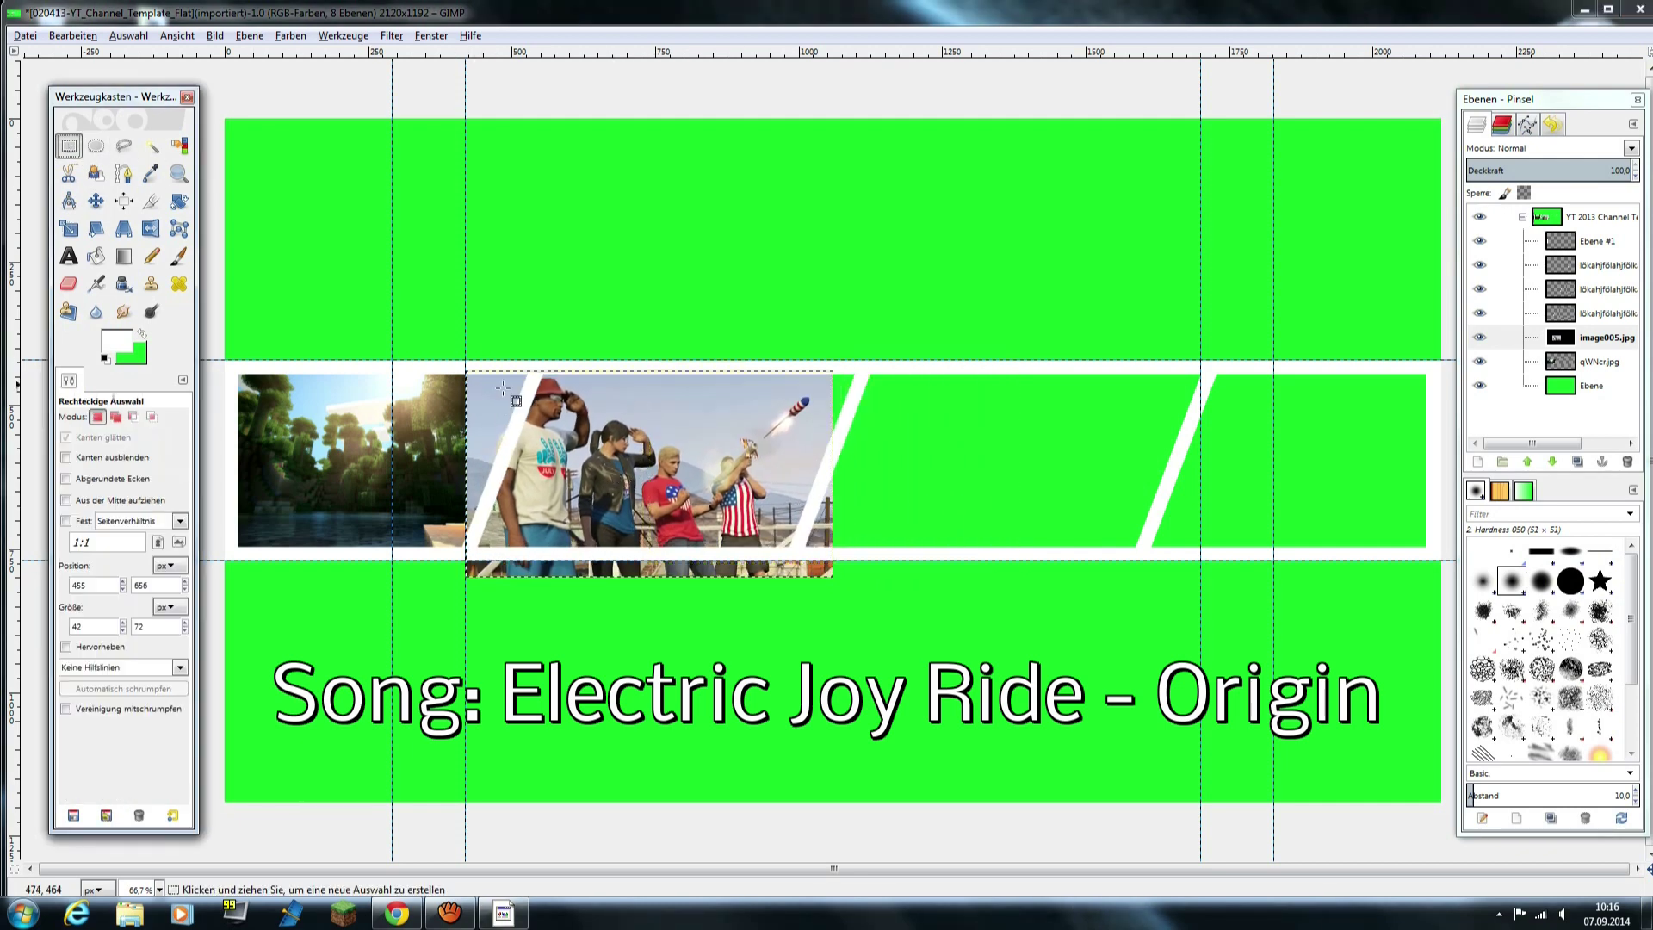
mouse_move(431, 348)
mouse_down()
mouse_move(475, 543)
mouse_move(846, 652)
mouse_up()
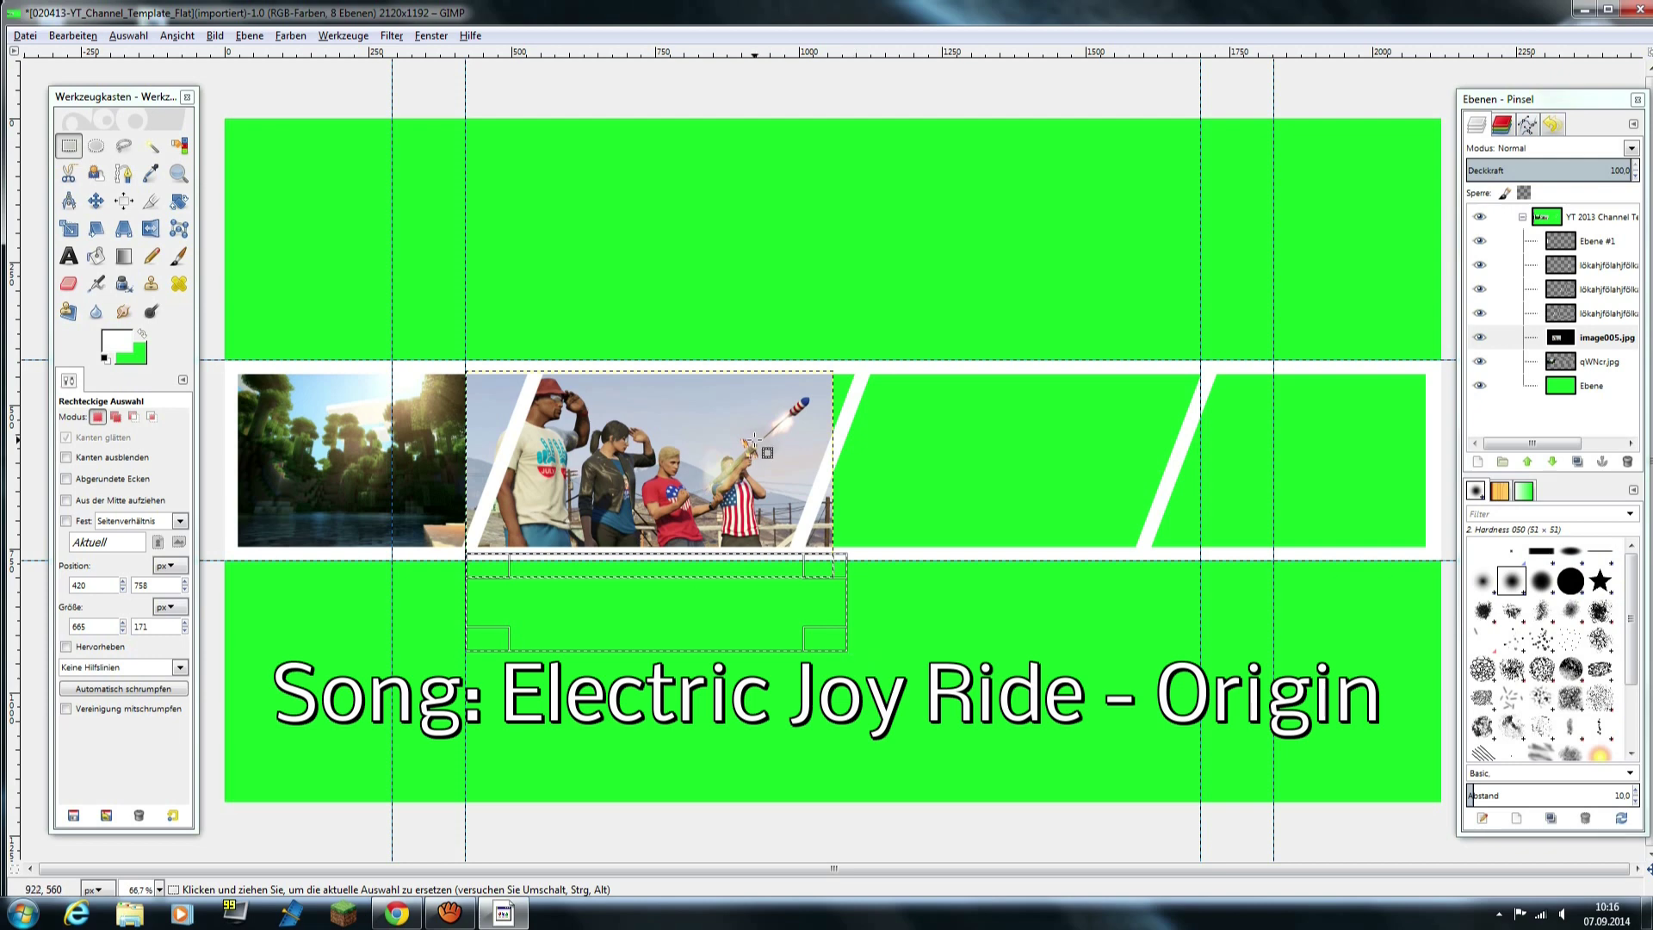
drag(655, 465, 663, 474)
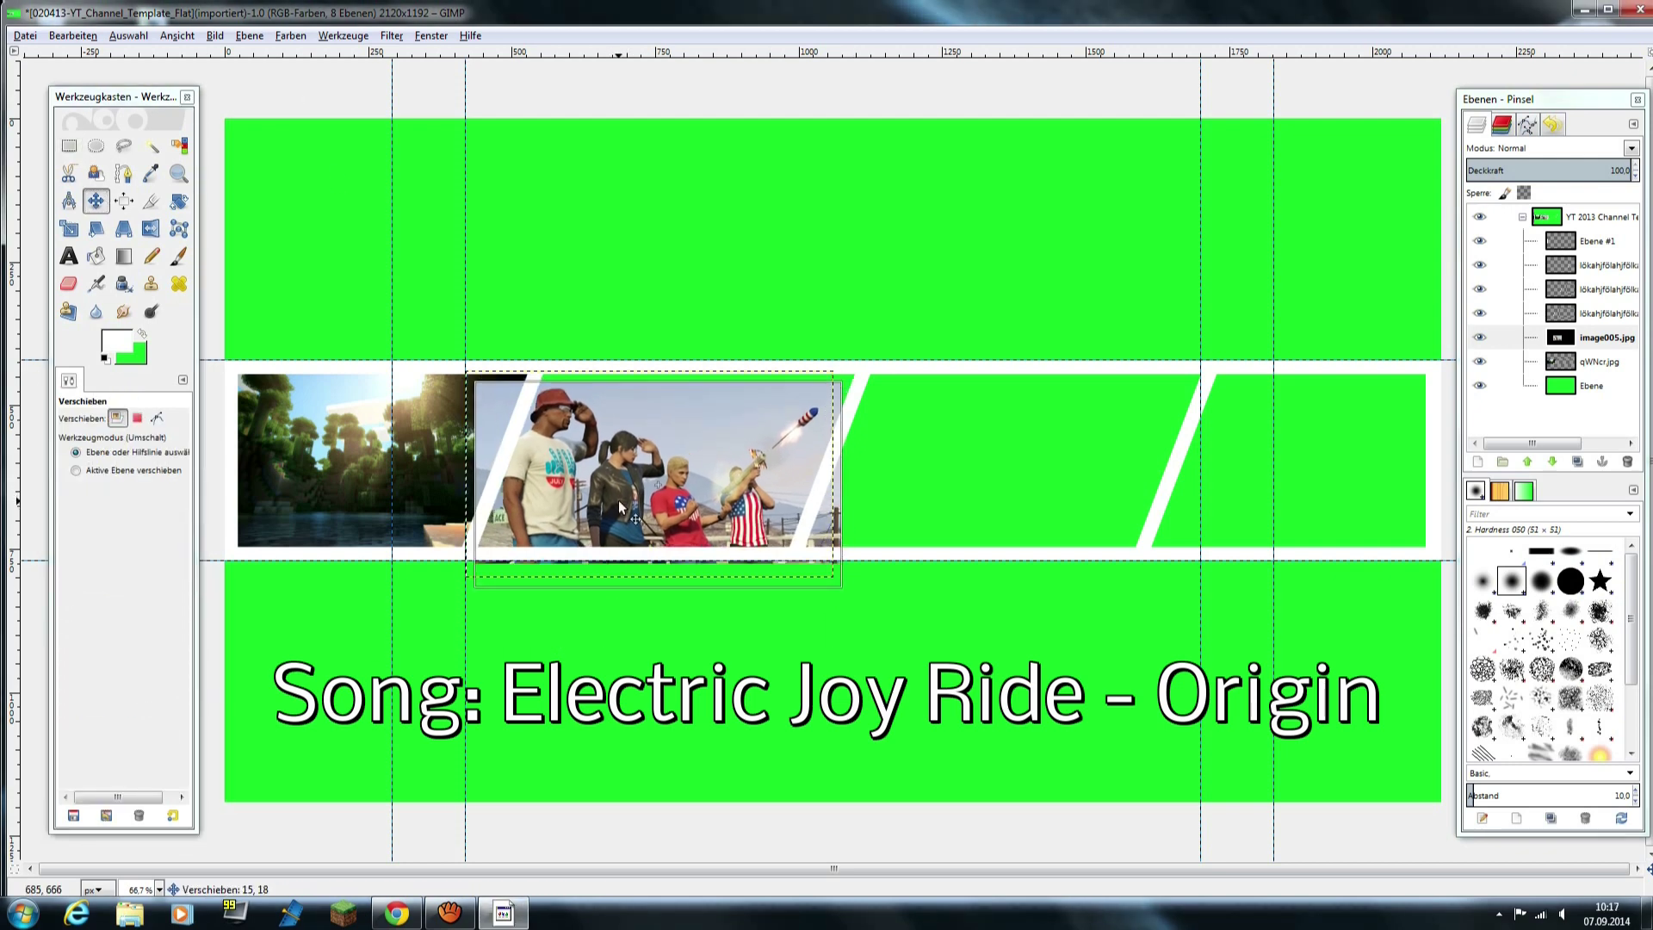
- Scale the image005 screenshot up to 680×383
key(shift+t)
click(659, 482)
key(Tab)
key(Tab)
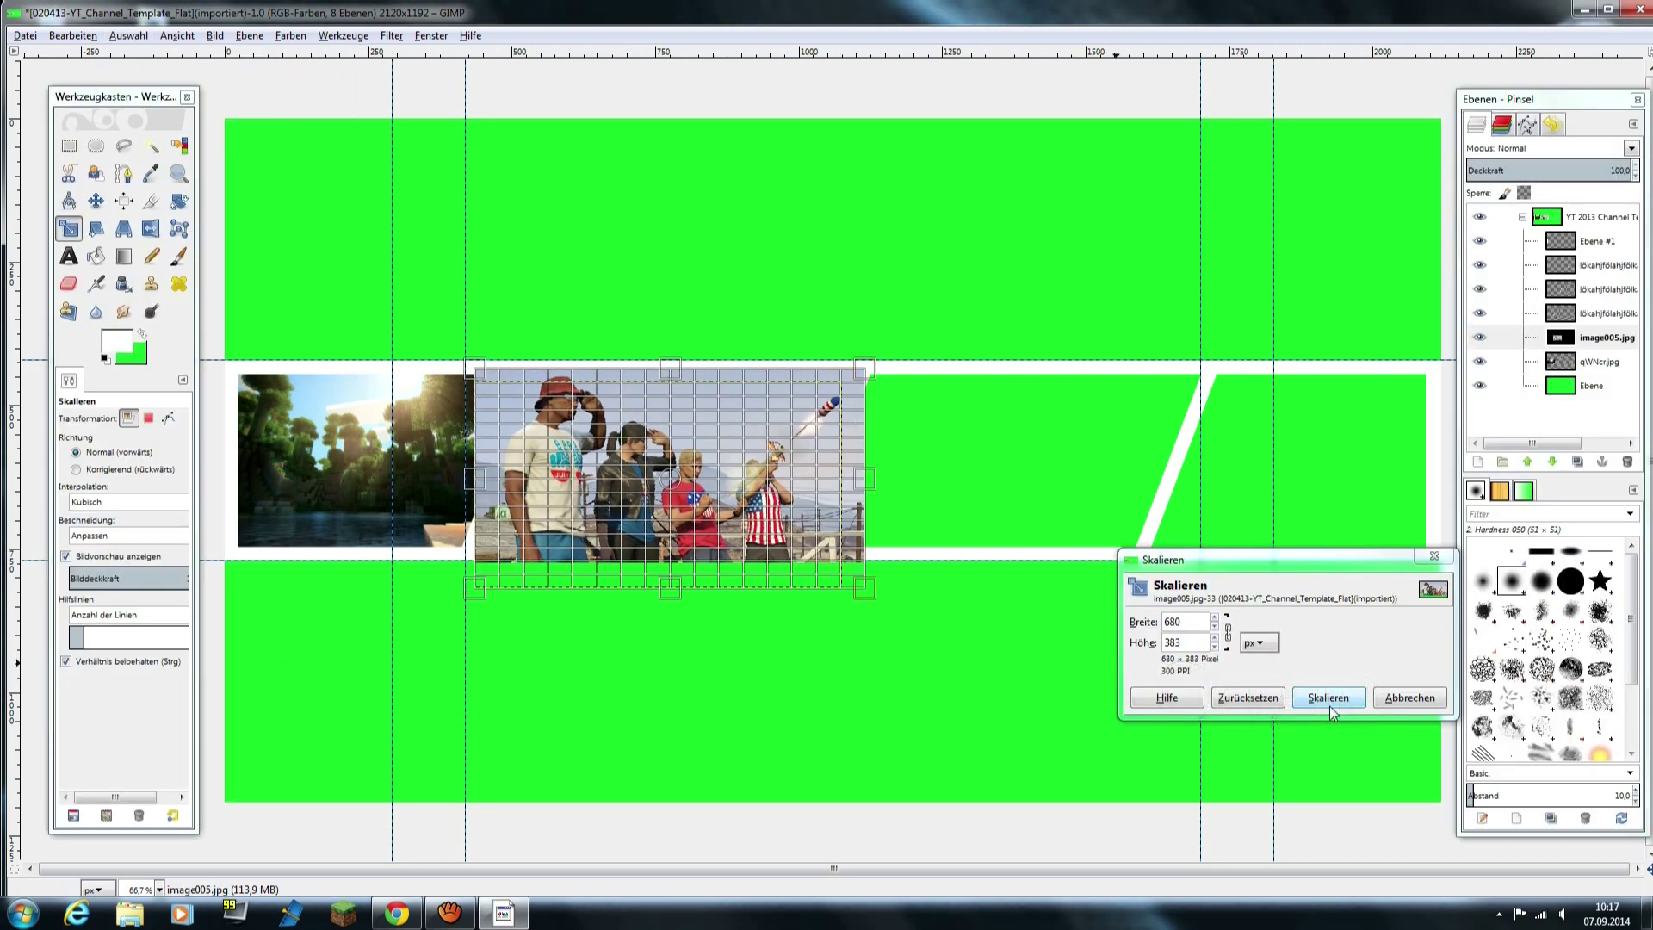
click(1318, 808)
- Select and delete the image005 overlaps at both white dividers, then deselect
key(r)
drag(421, 317, 500, 478)
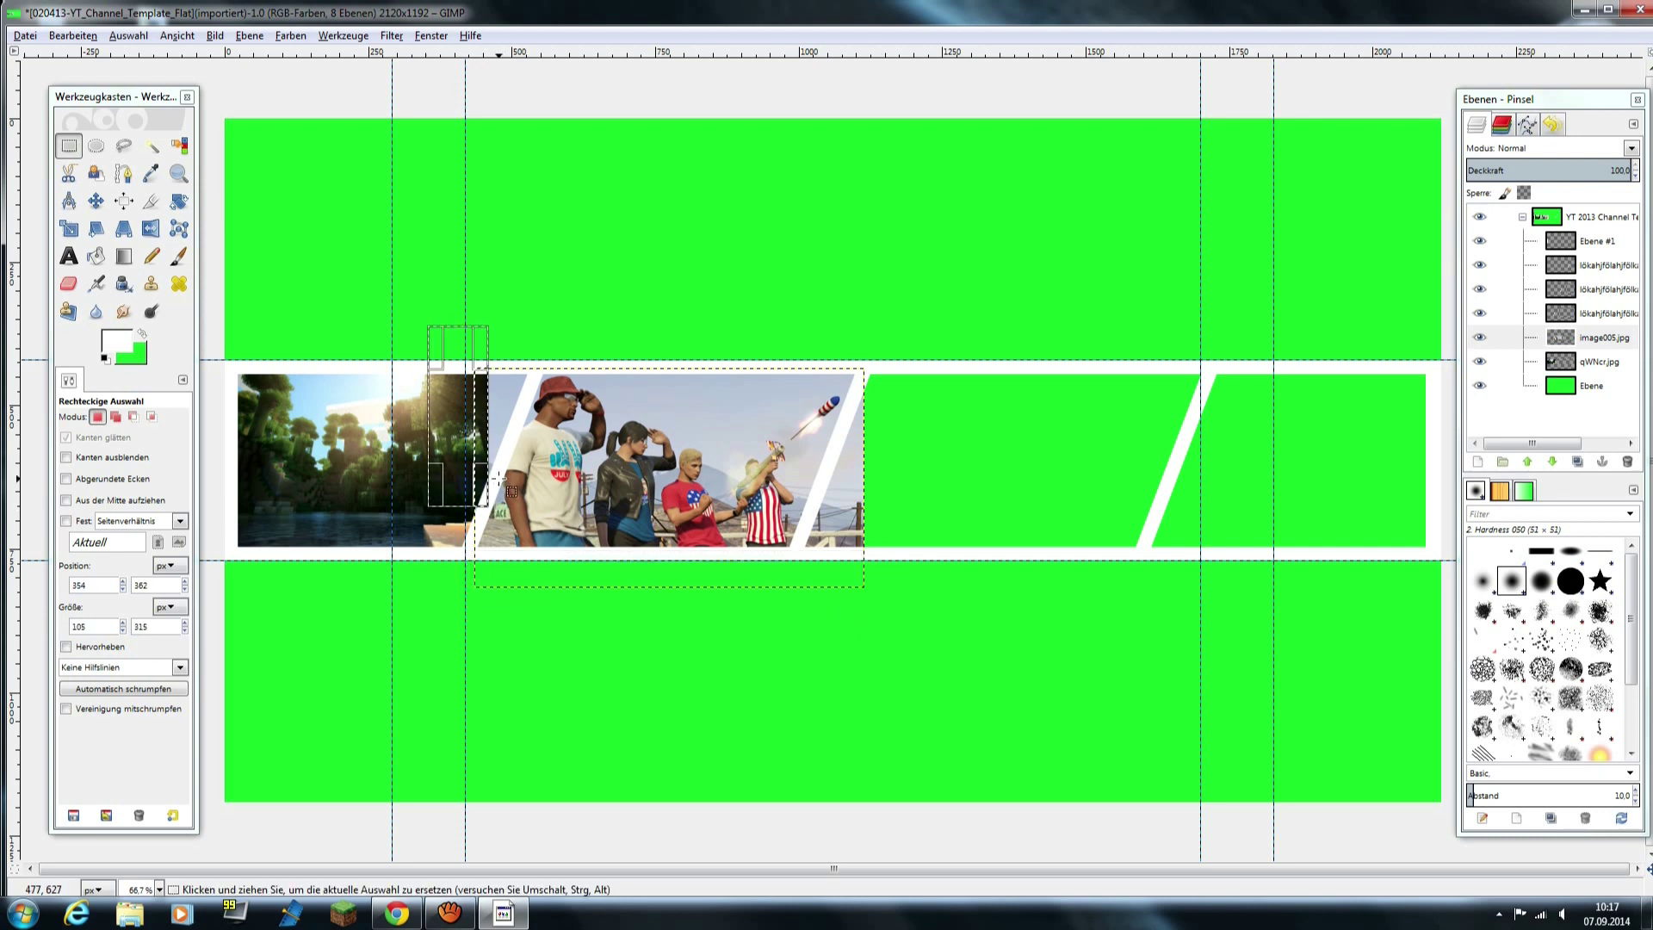
drag(452, 333, 520, 437)
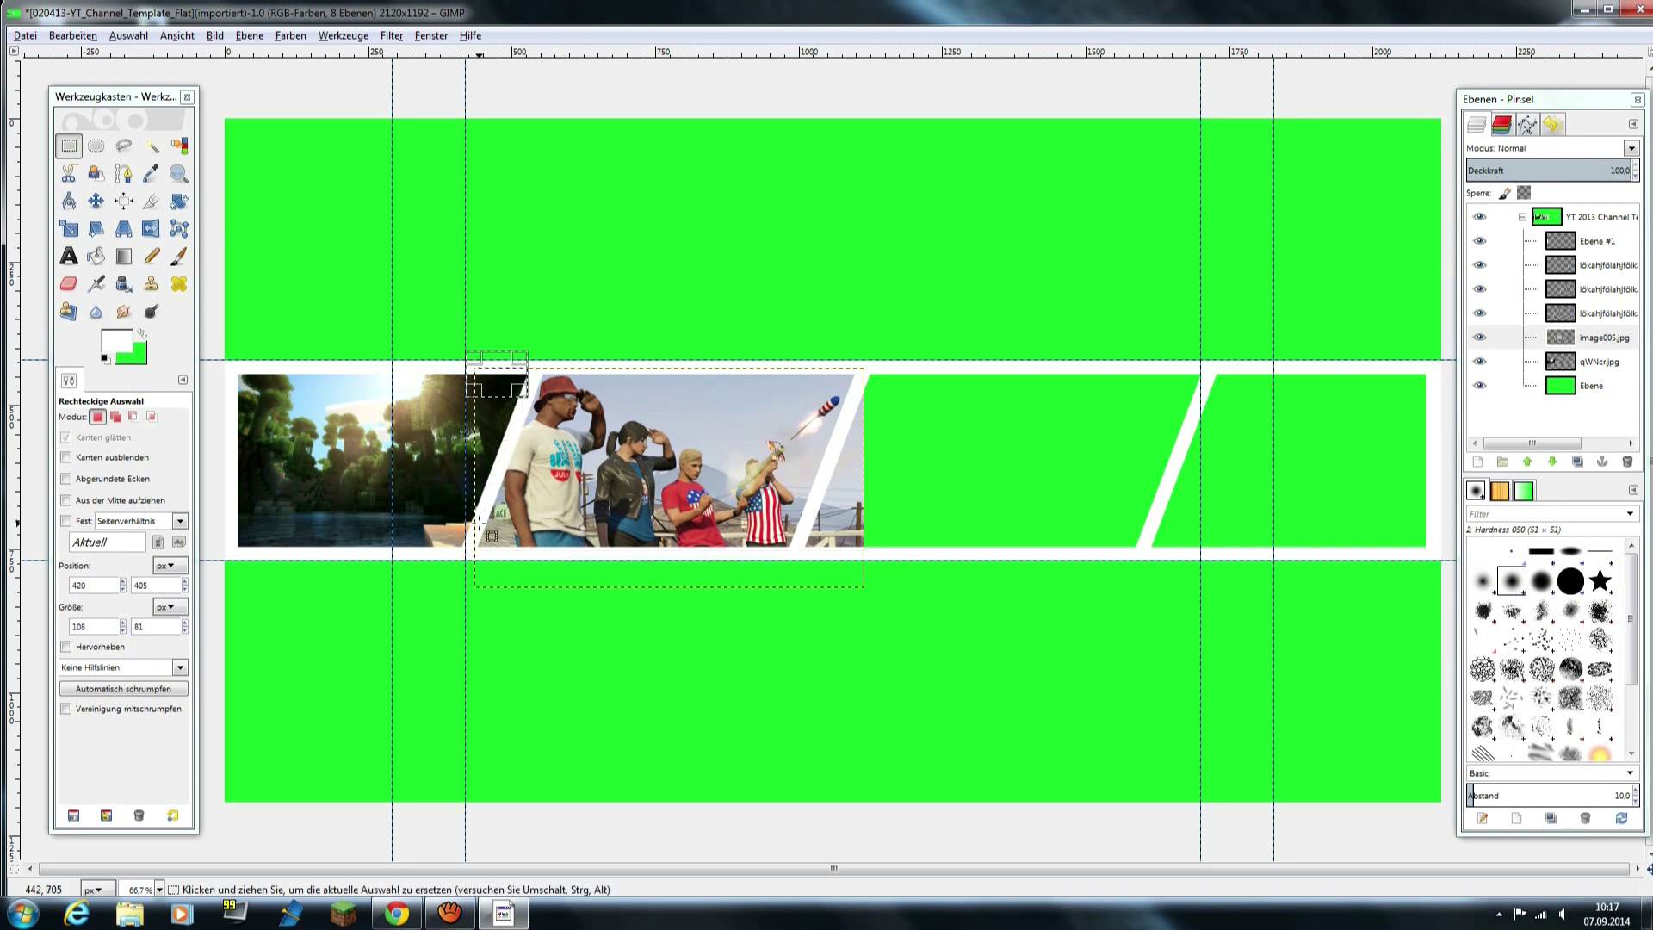
drag(480, 519, 439, 474)
drag(475, 336, 534, 418)
drag(839, 421, 895, 561)
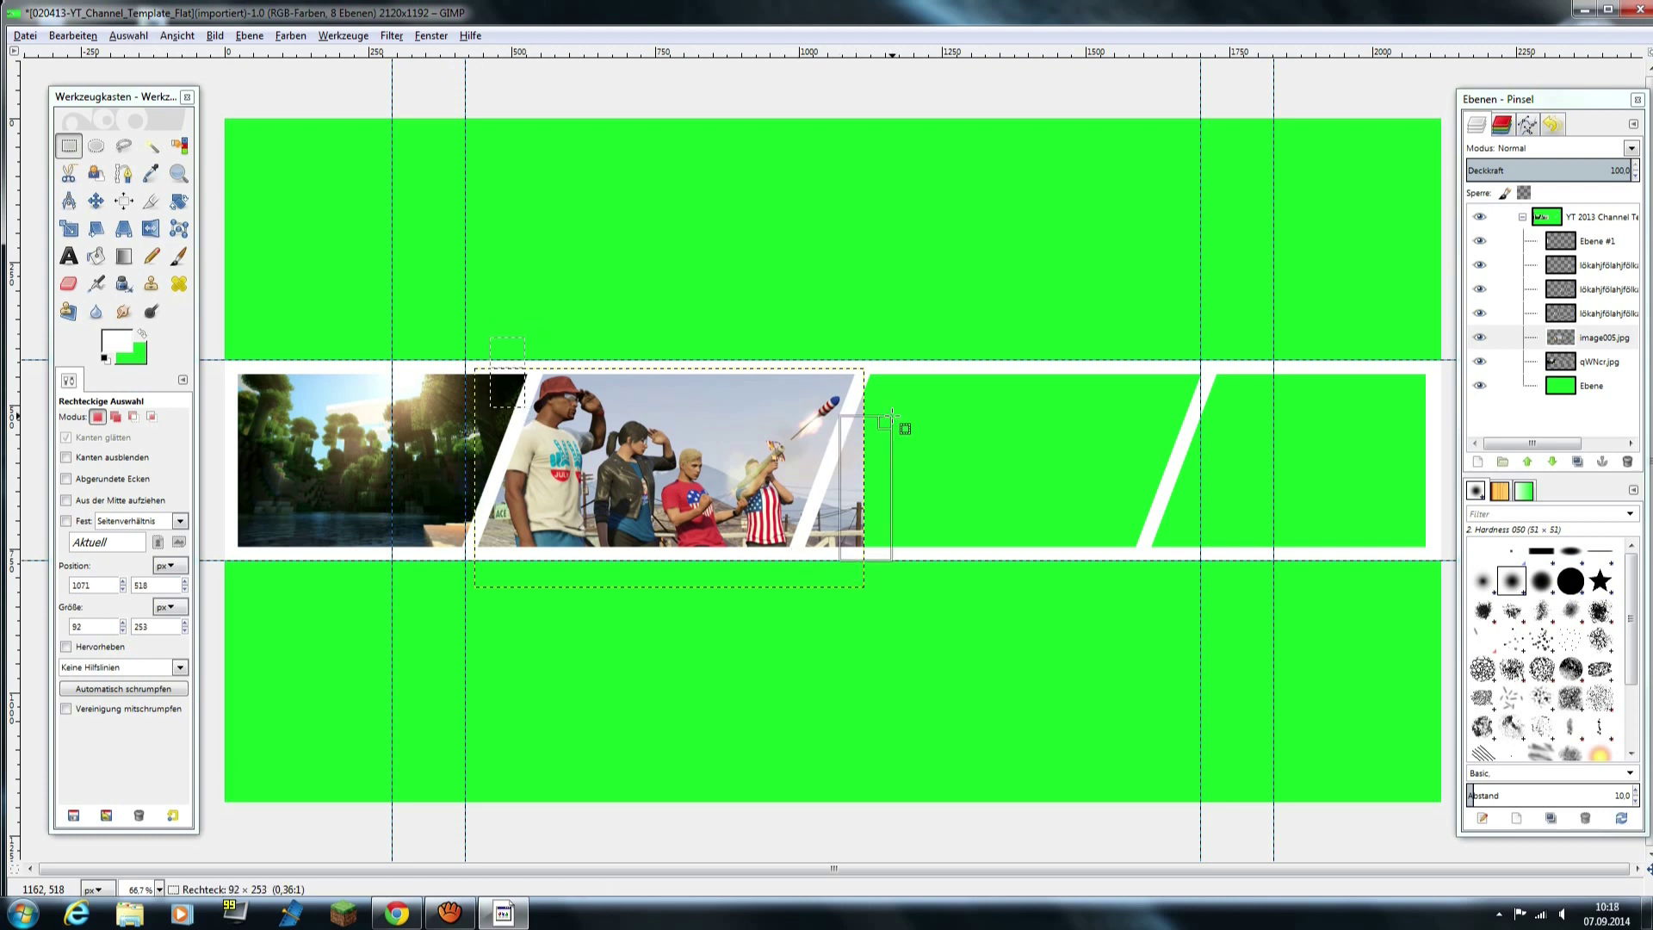
mouse_move(825, 458)
mouse_down()
mouse_move(842, 551)
mouse_move(864, 531)
mouse_up()
key(Delete)
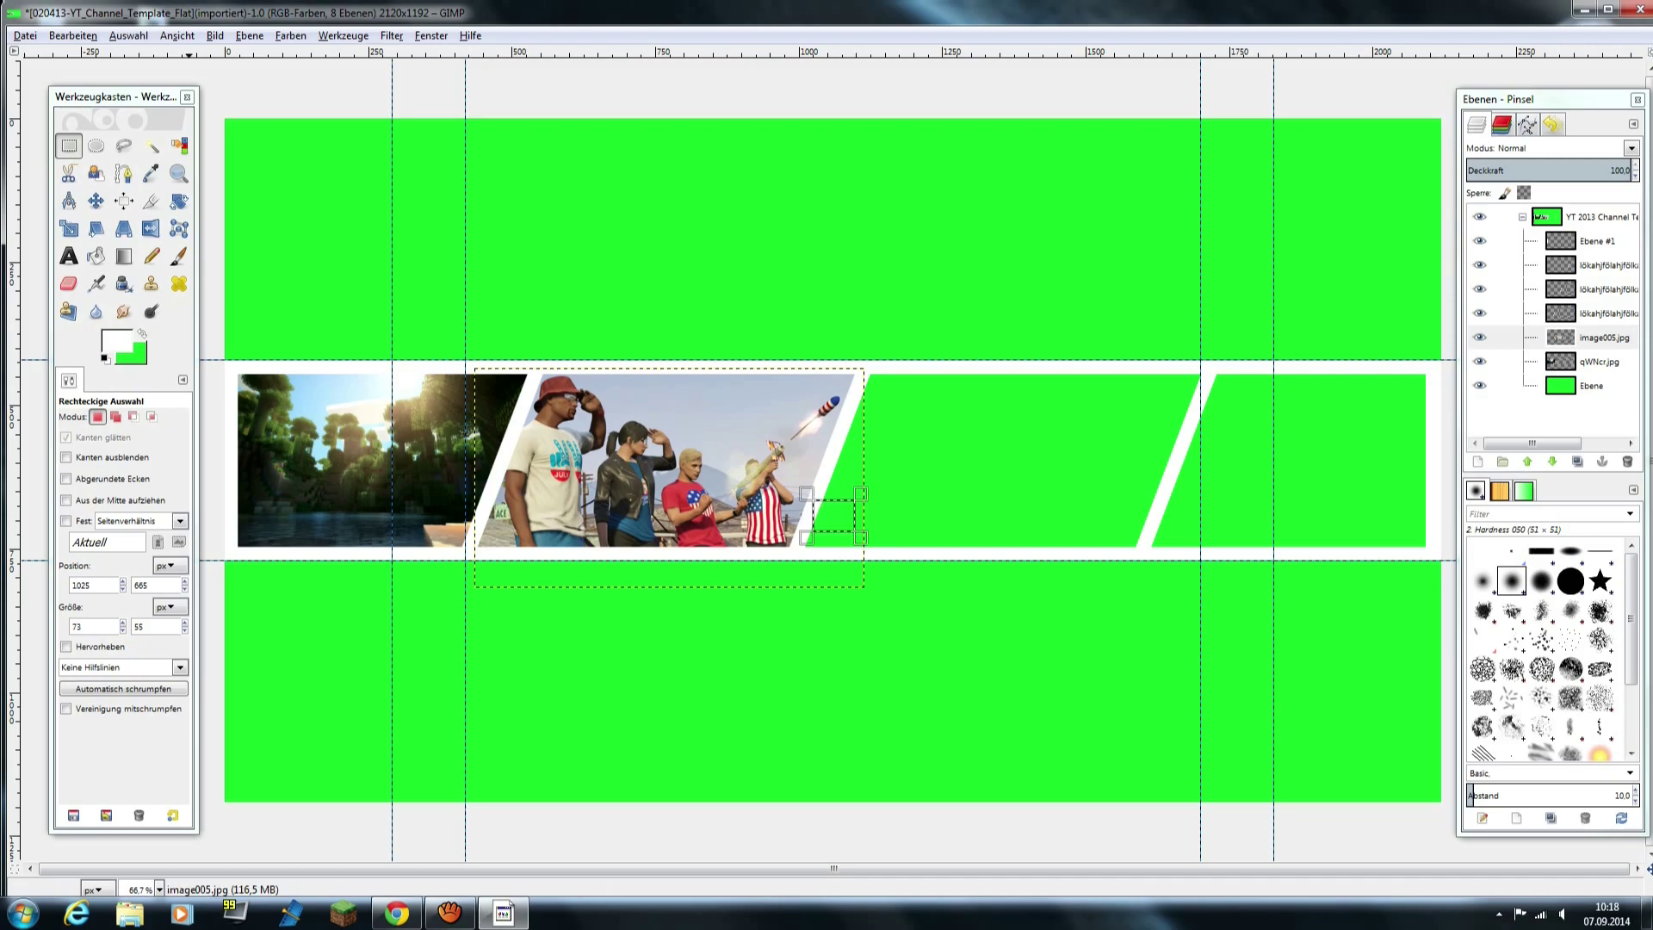
key(ctrl+shift+a)
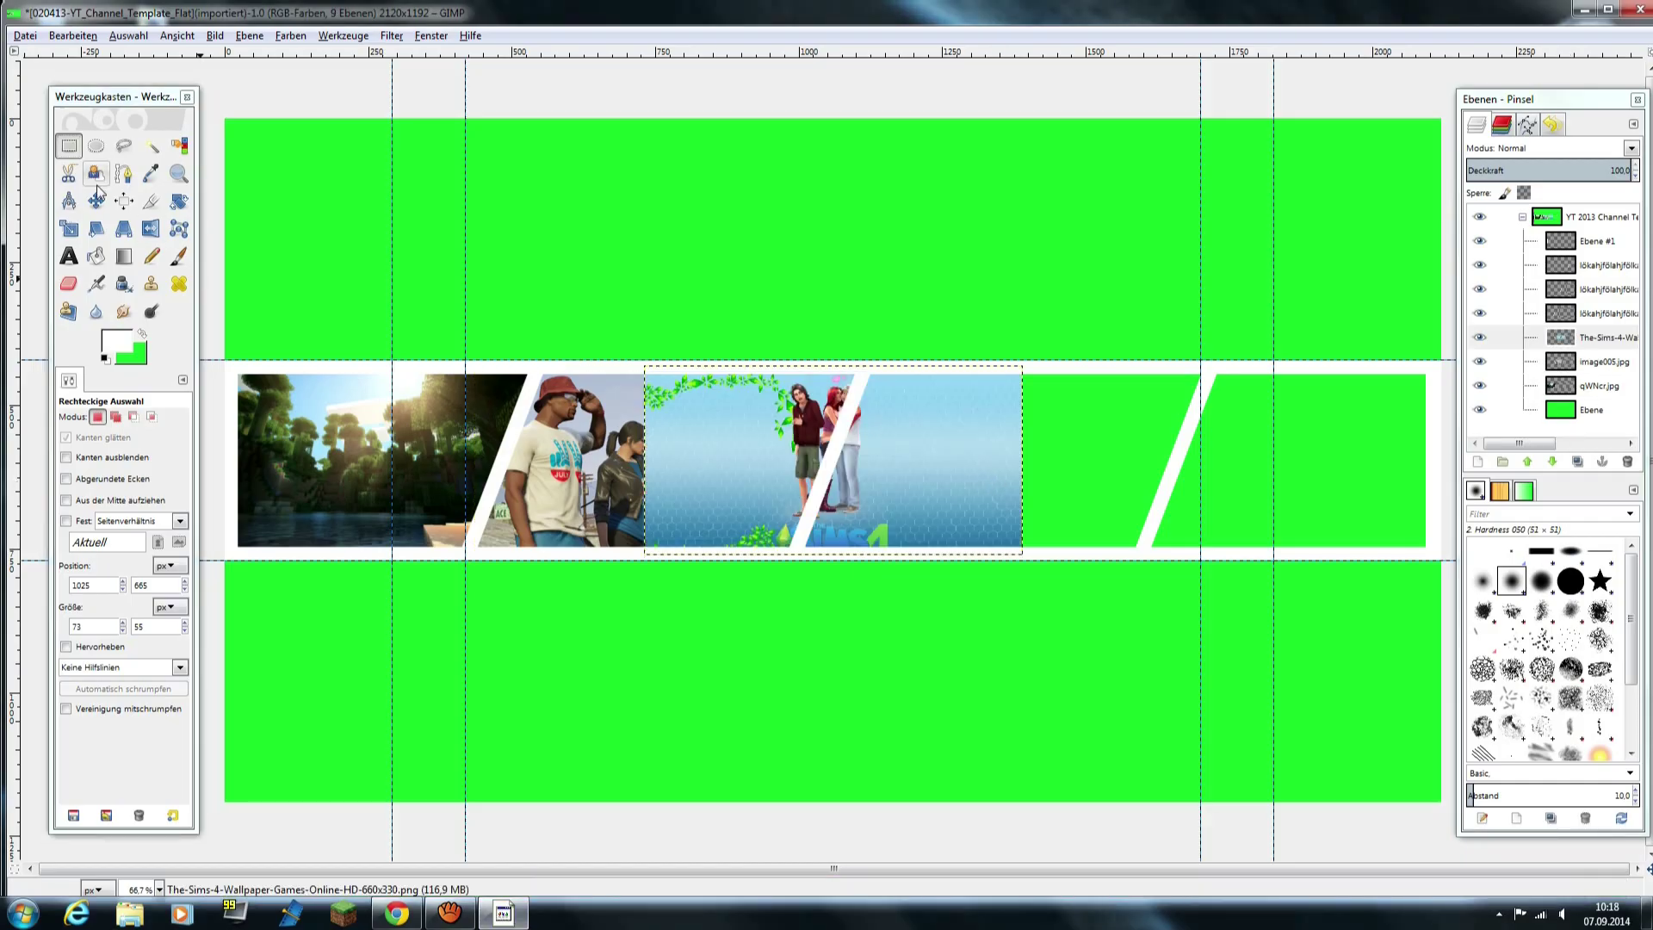
- Move the Sims wallpaper over the third panel and stretch it wider
drag(905, 517, 1064, 517)
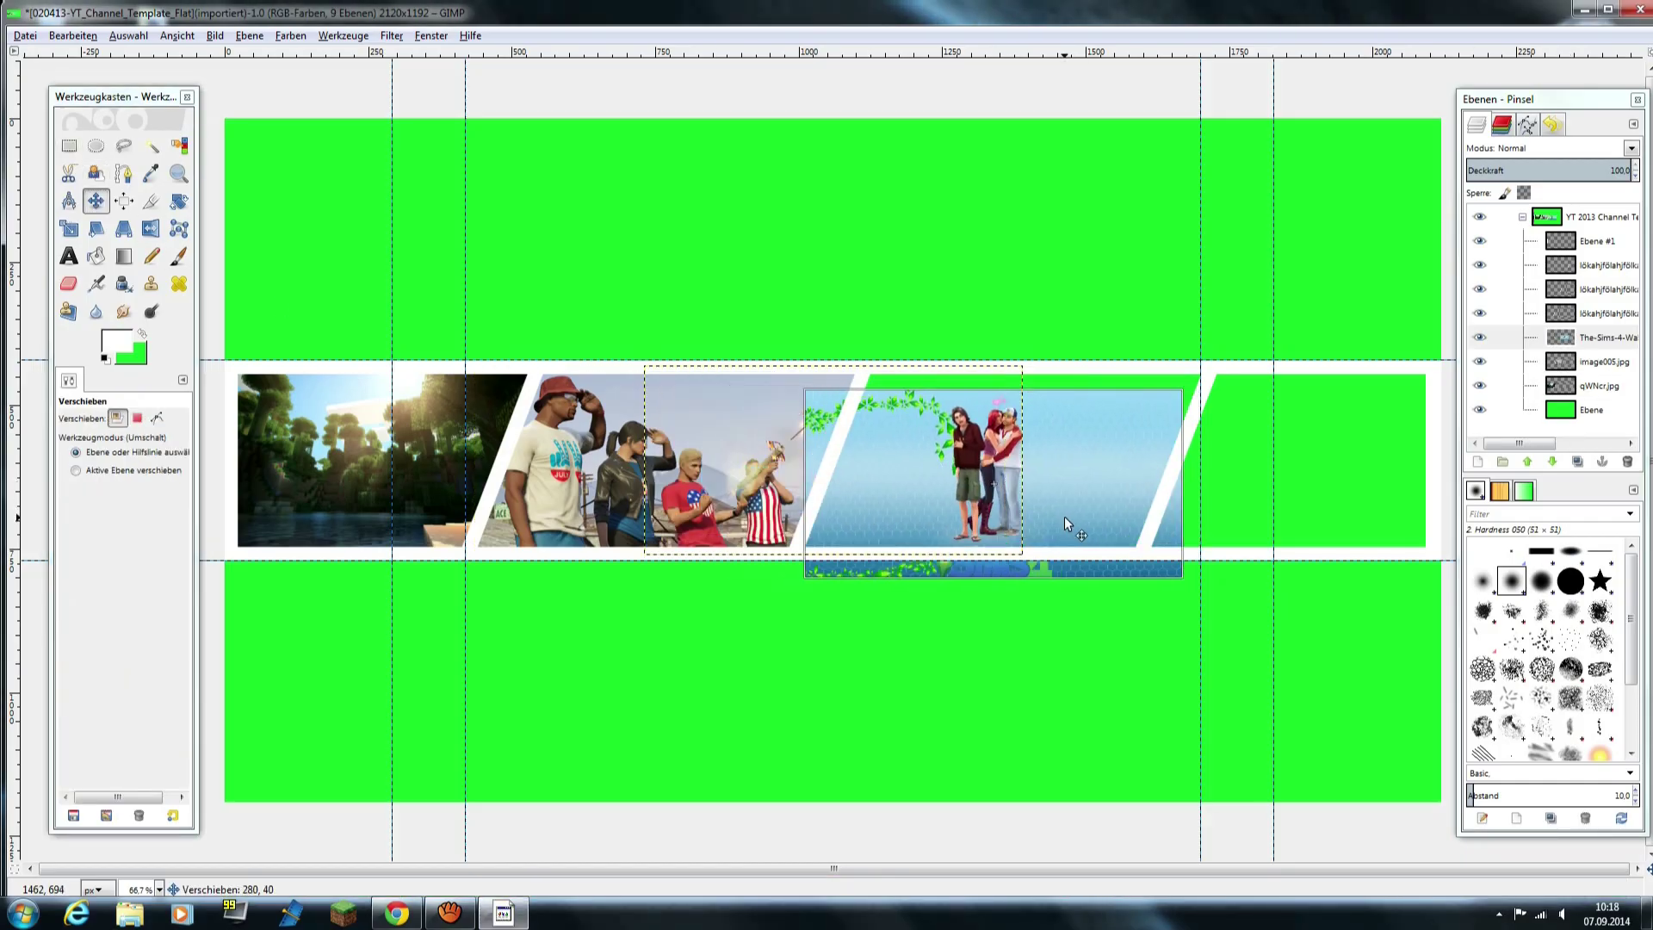
key(shift+t)
click(1064, 517)
drag(1182, 465, 1221, 465)
key(Return)
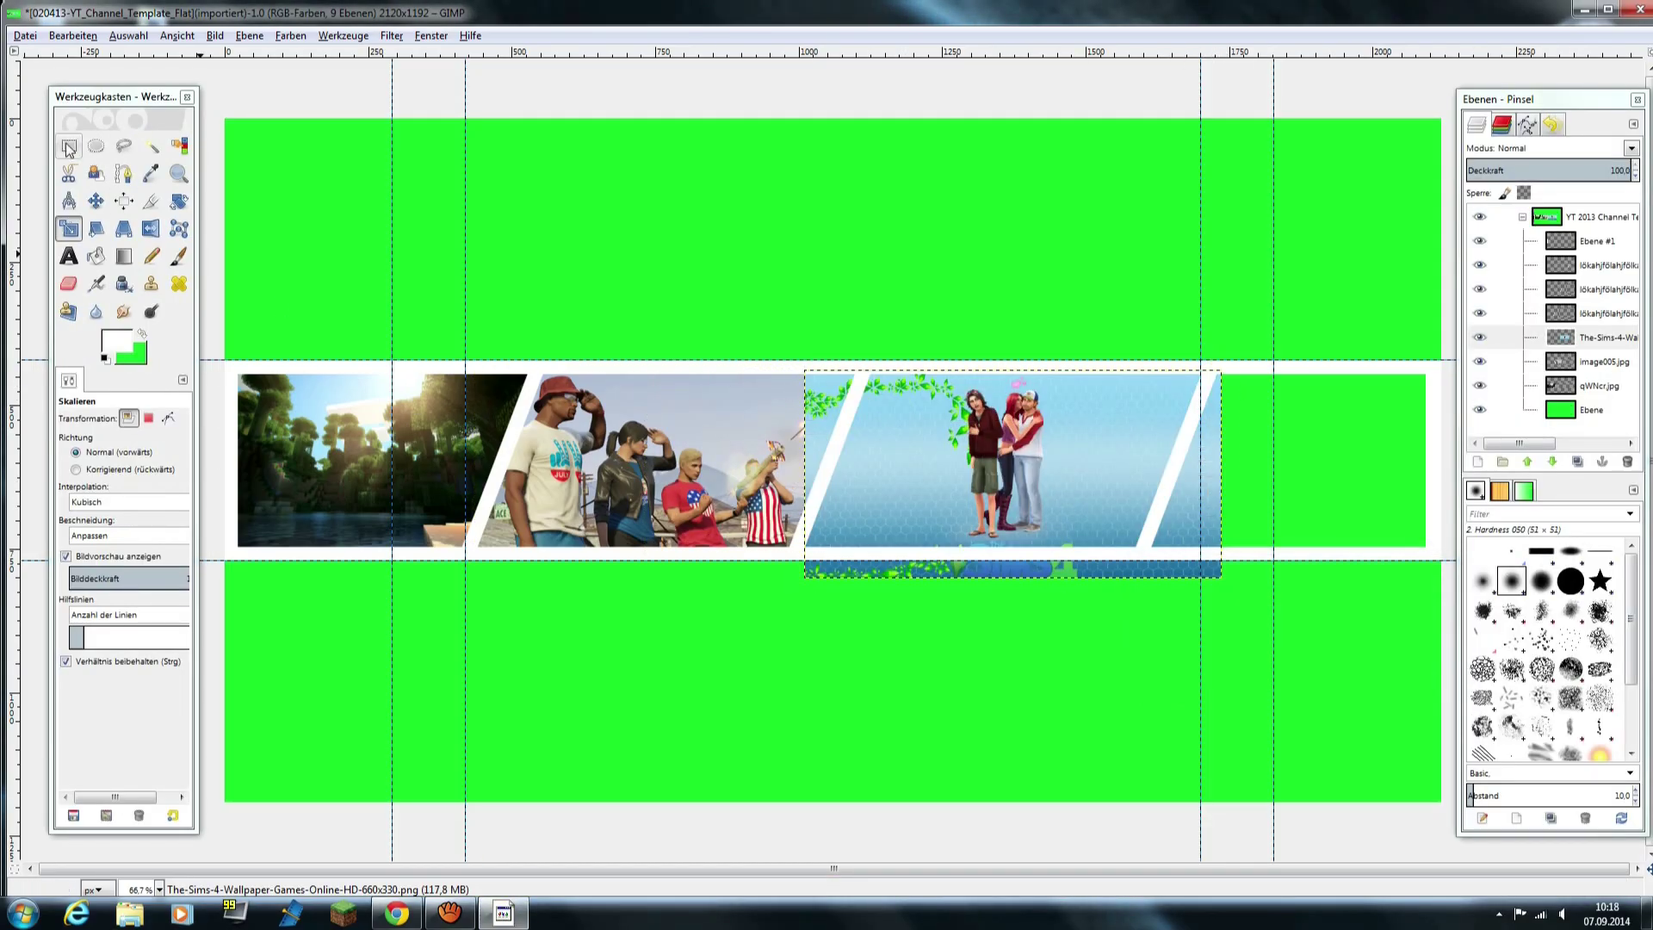
- Delete the wallpaper strip below the band and the pieces past the left divider
key(r)
drag(803, 551, 1173, 620)
key(Delete)
drag(747, 328, 831, 471)
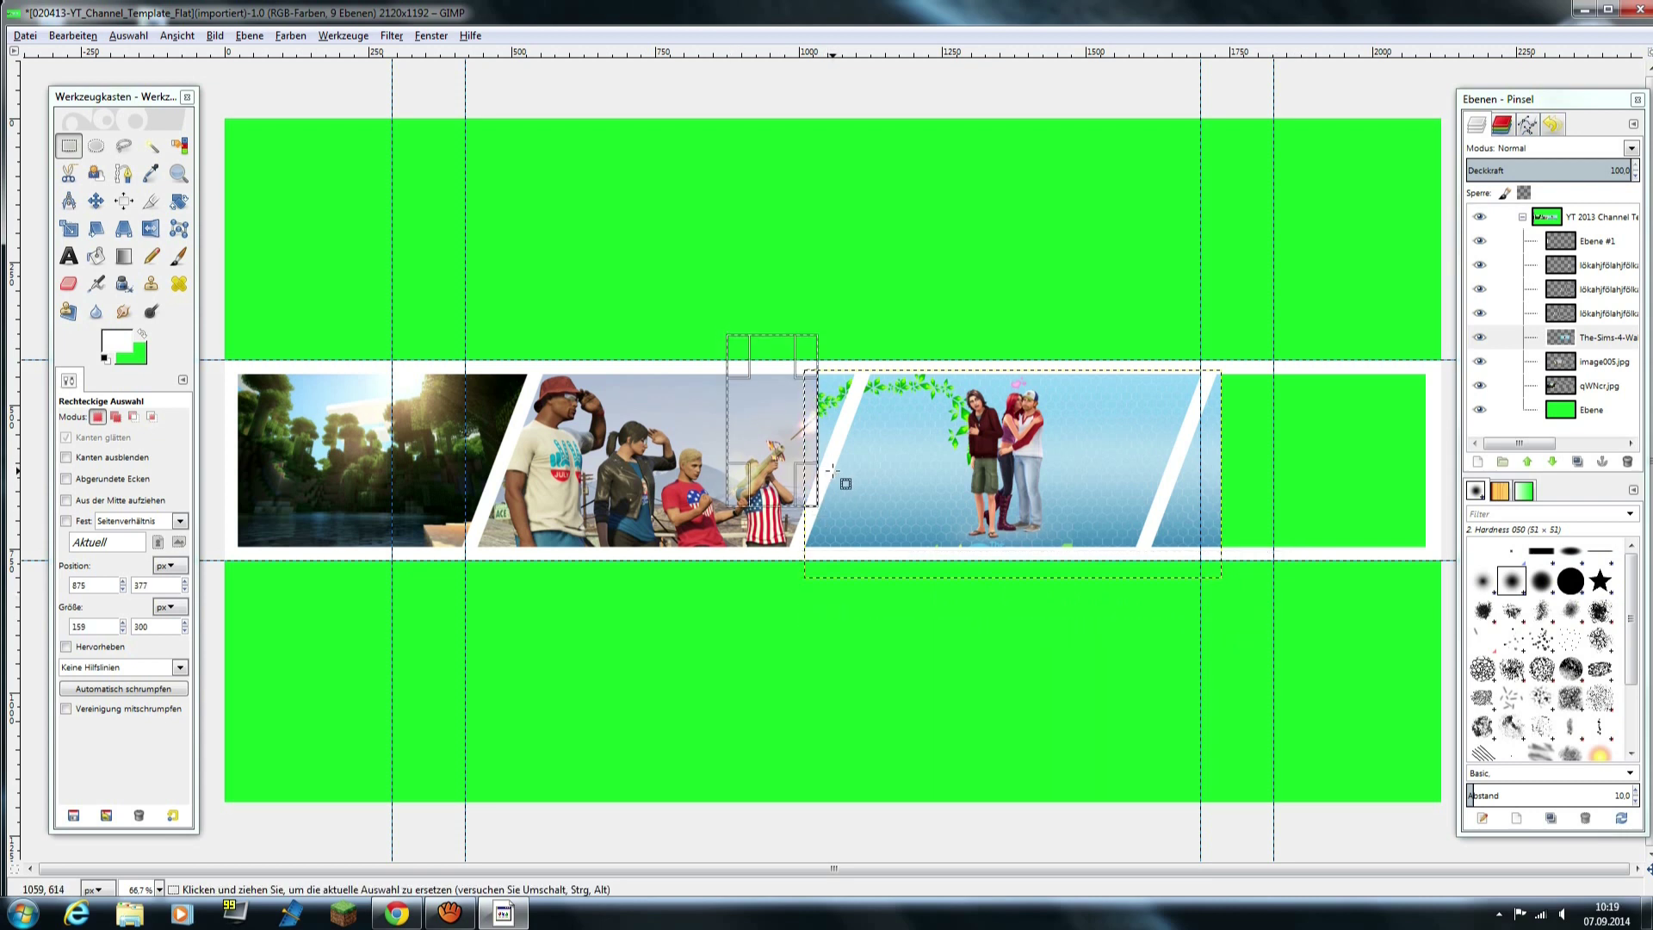
key(Delete)
drag(822, 346, 855, 404)
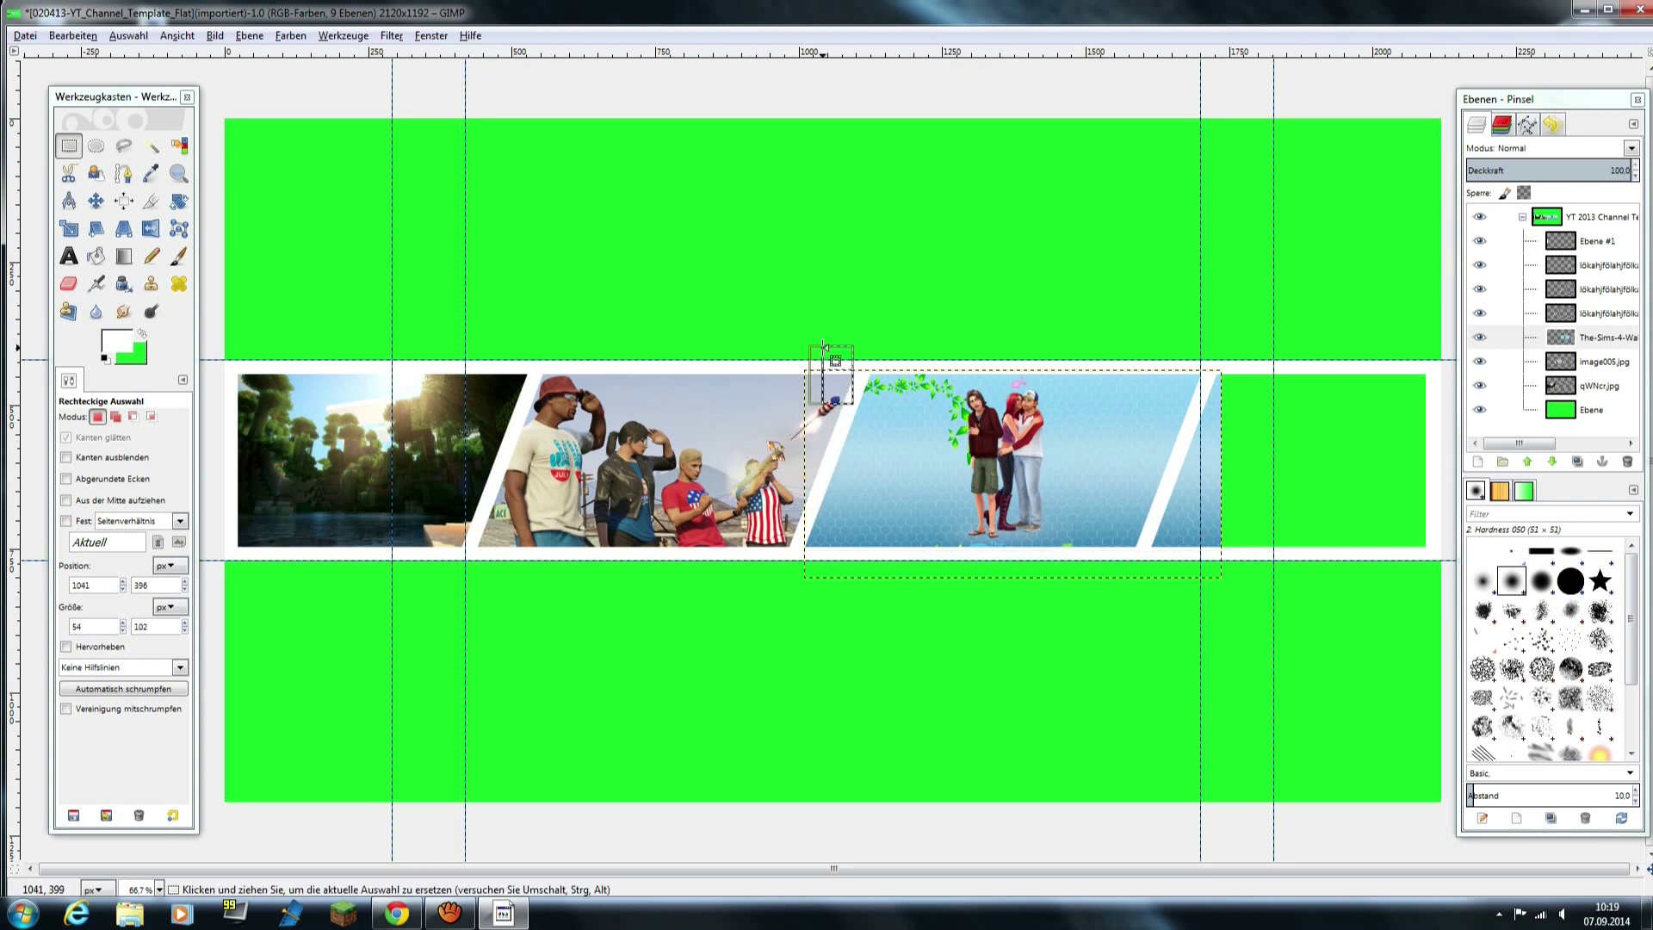
key(Delete)
click(584, 287)
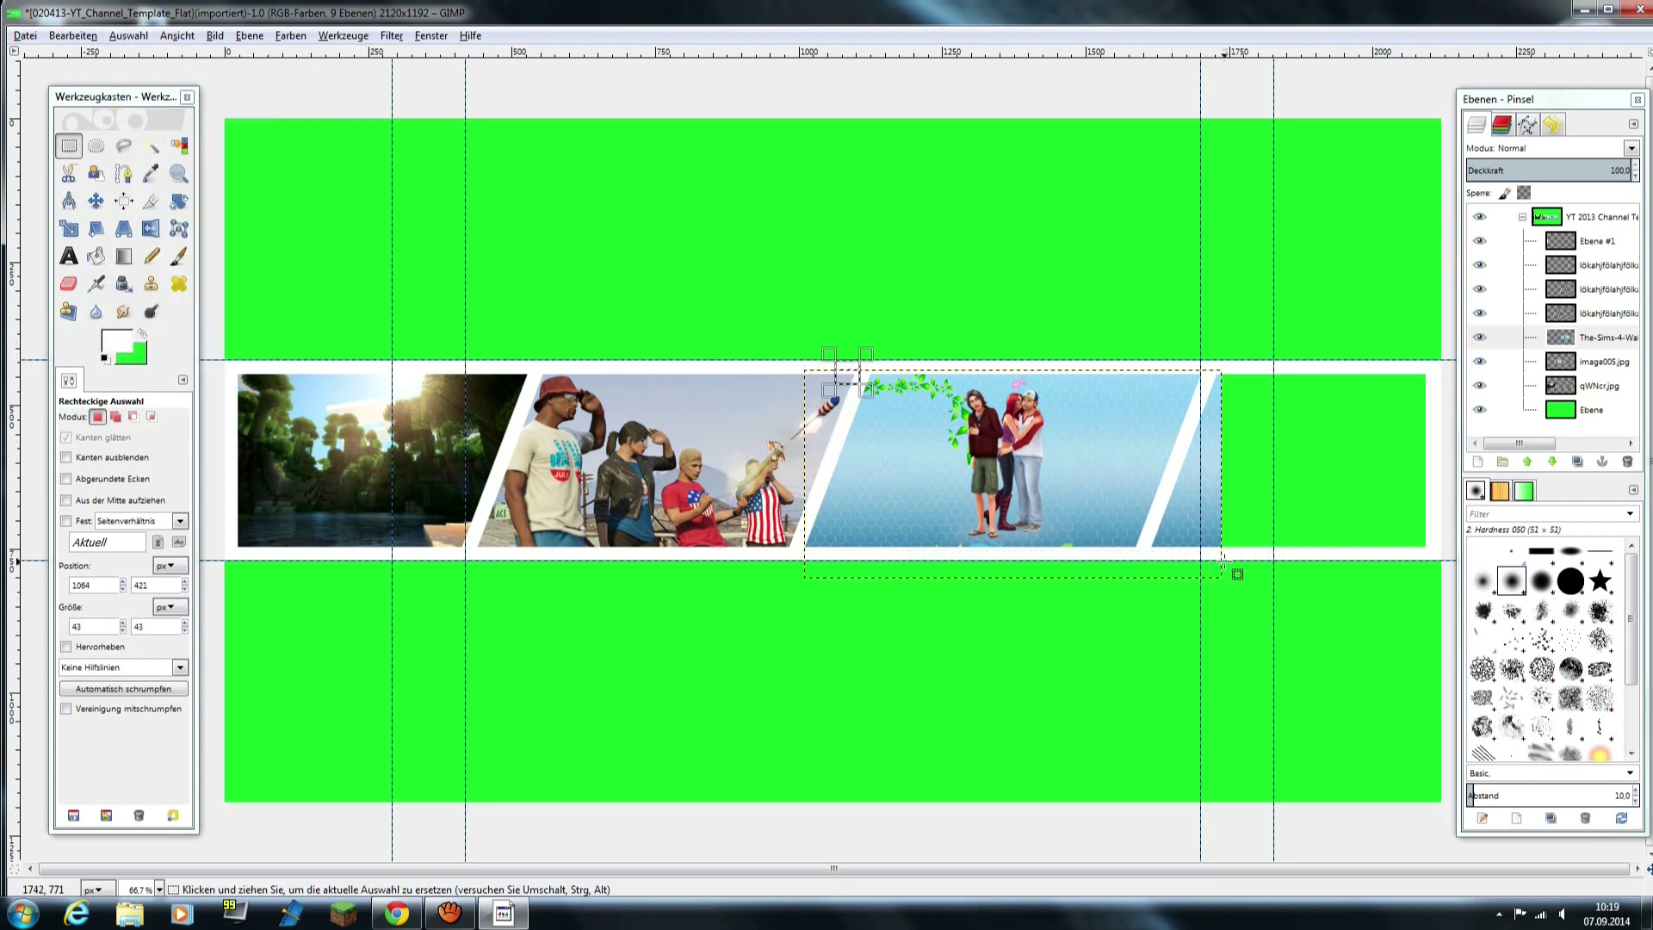
- Delete the wallpaper under the right divider and select a leftover corner piece
drag(1203, 372, 1245, 607)
key(Delete)
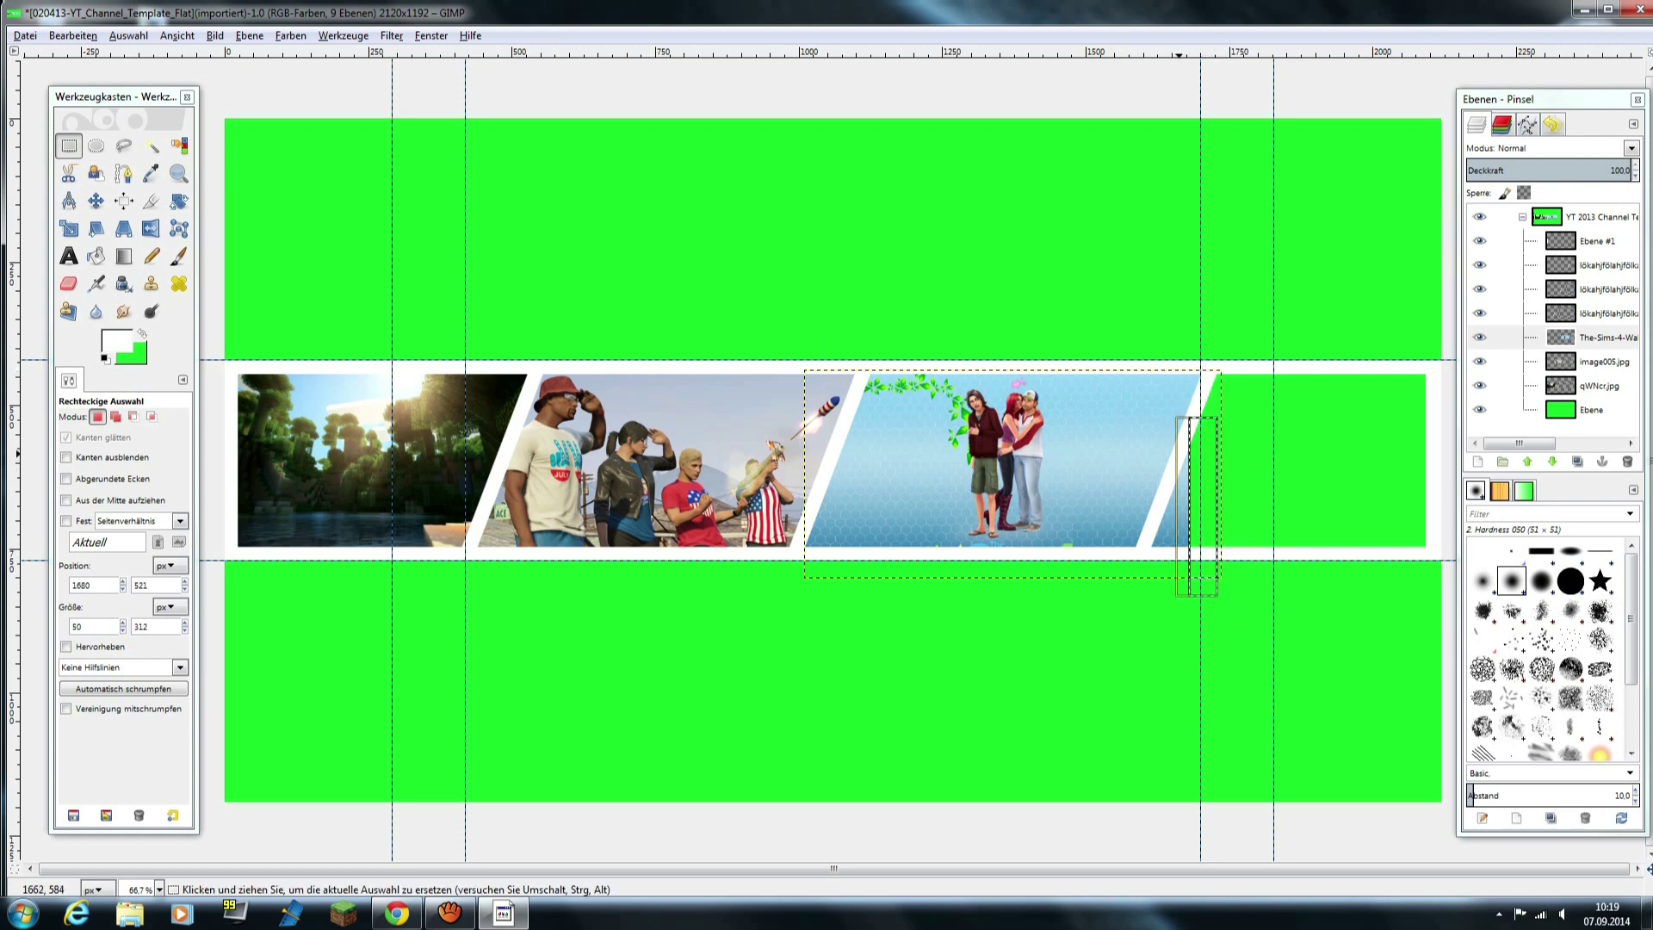
drag(1225, 451, 1174, 576)
drag(1151, 514, 1188, 574)
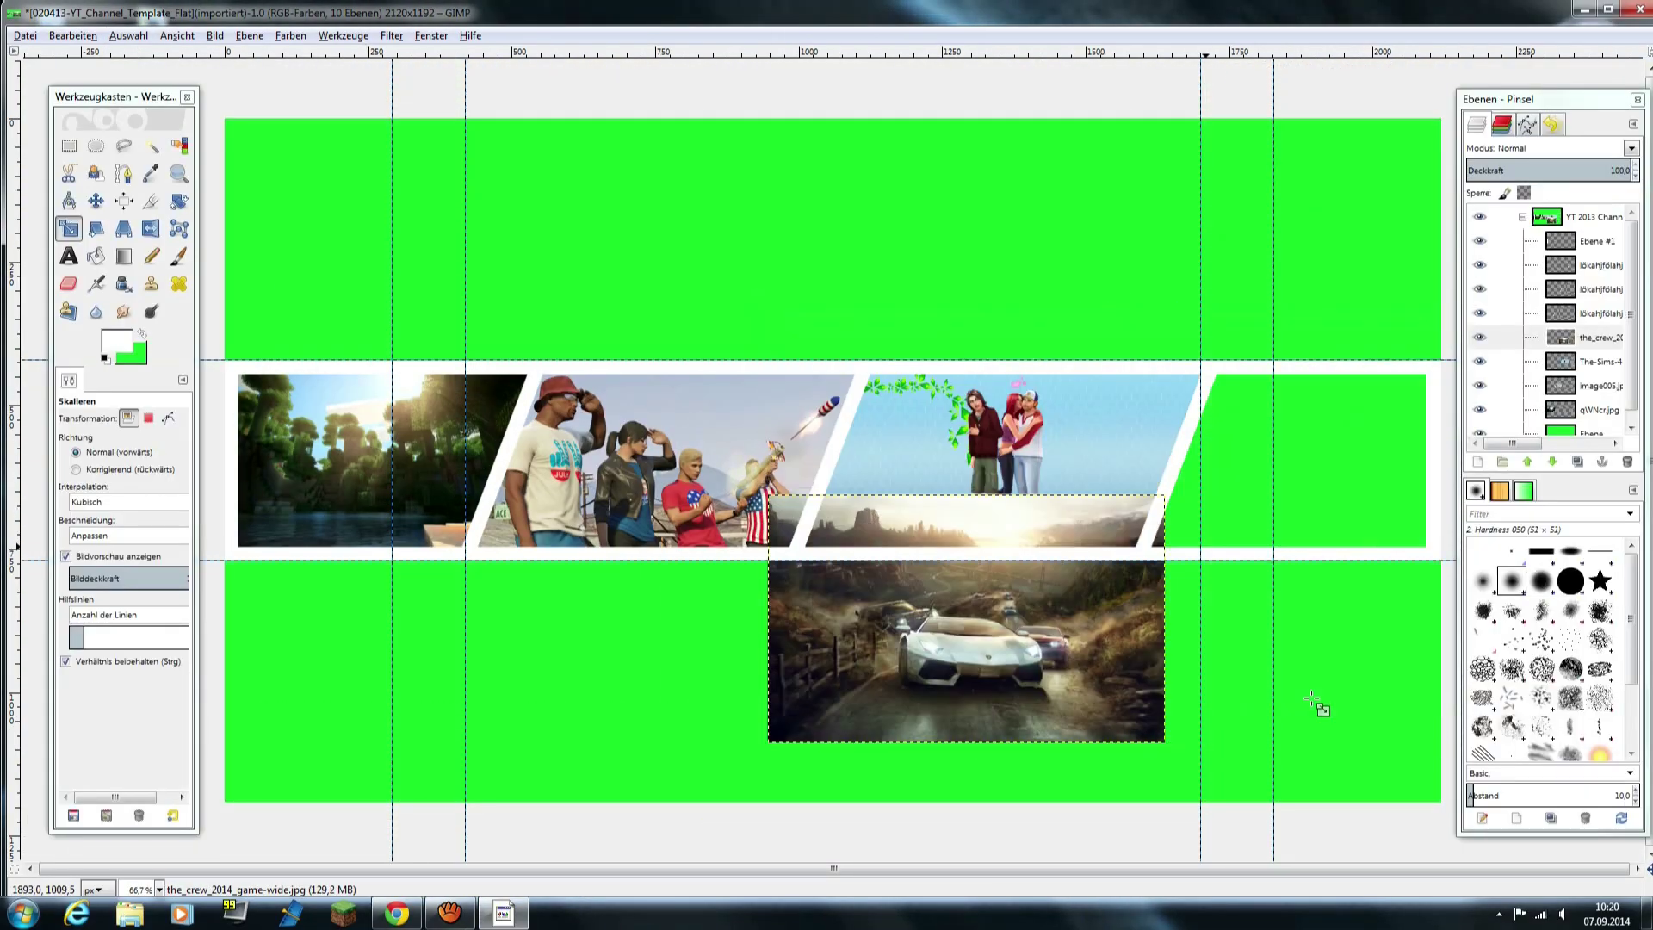
- Move the crew 2014 car screenshot into the fourth panel and select its overhangs
mouse_move(913, 675)
mouse_down()
mouse_move(1253, 513)
mouse_move(1295, 512)
mouse_up()
key(r)
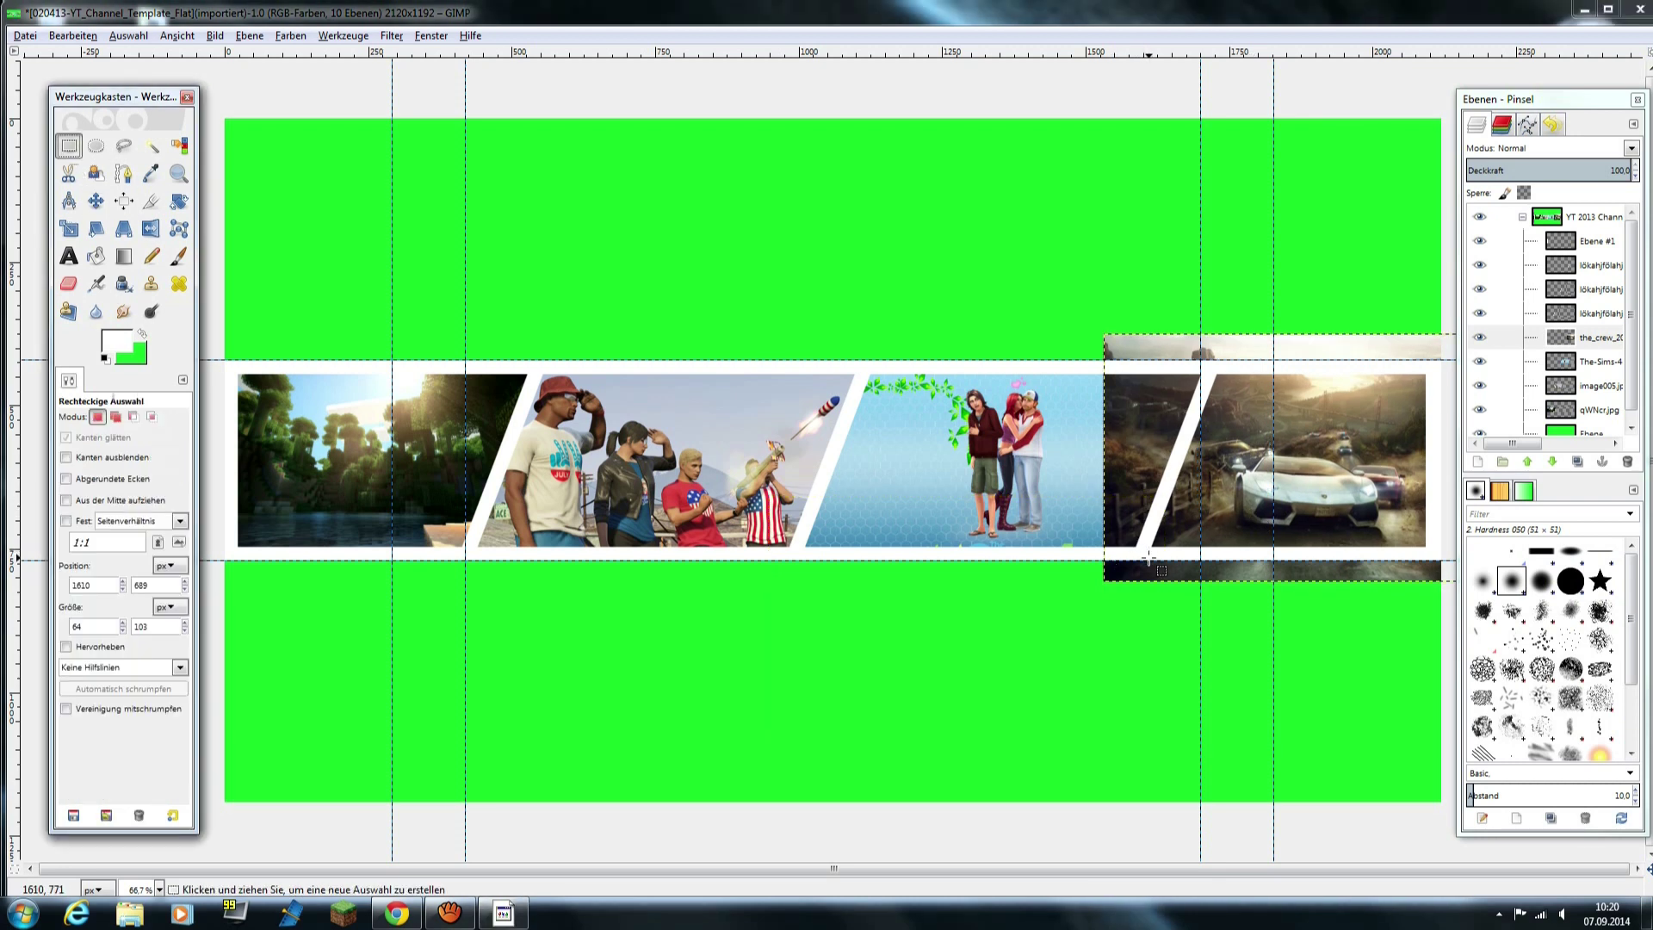
drag(1092, 328, 1150, 605)
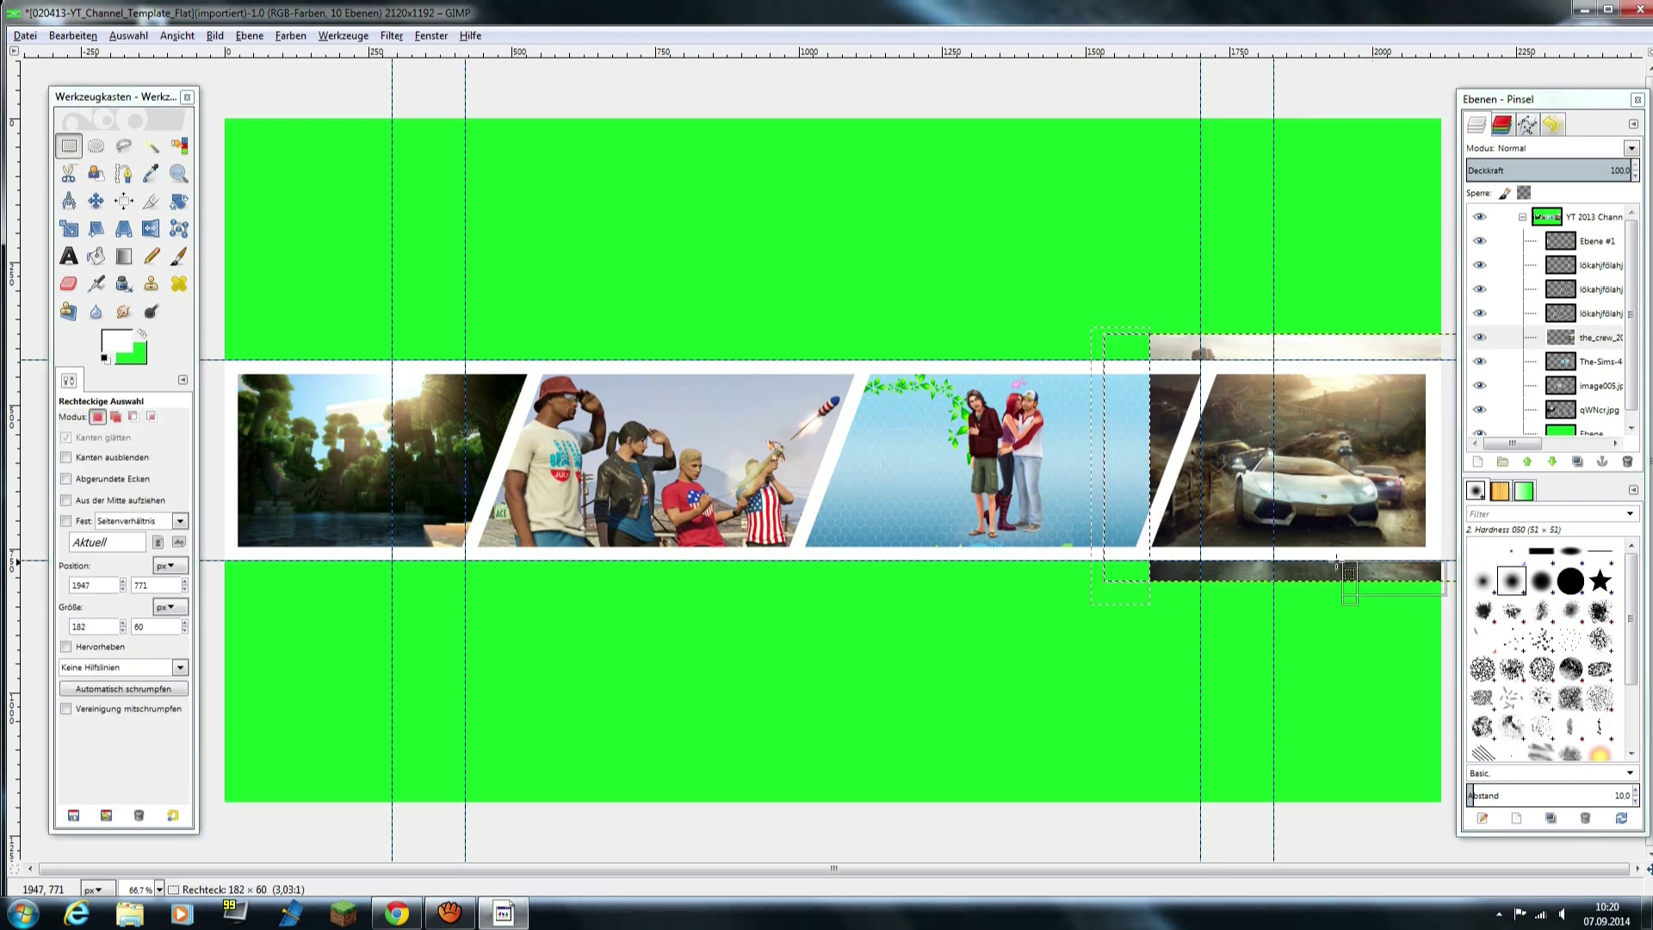
drag(1212, 597, 1463, 381)
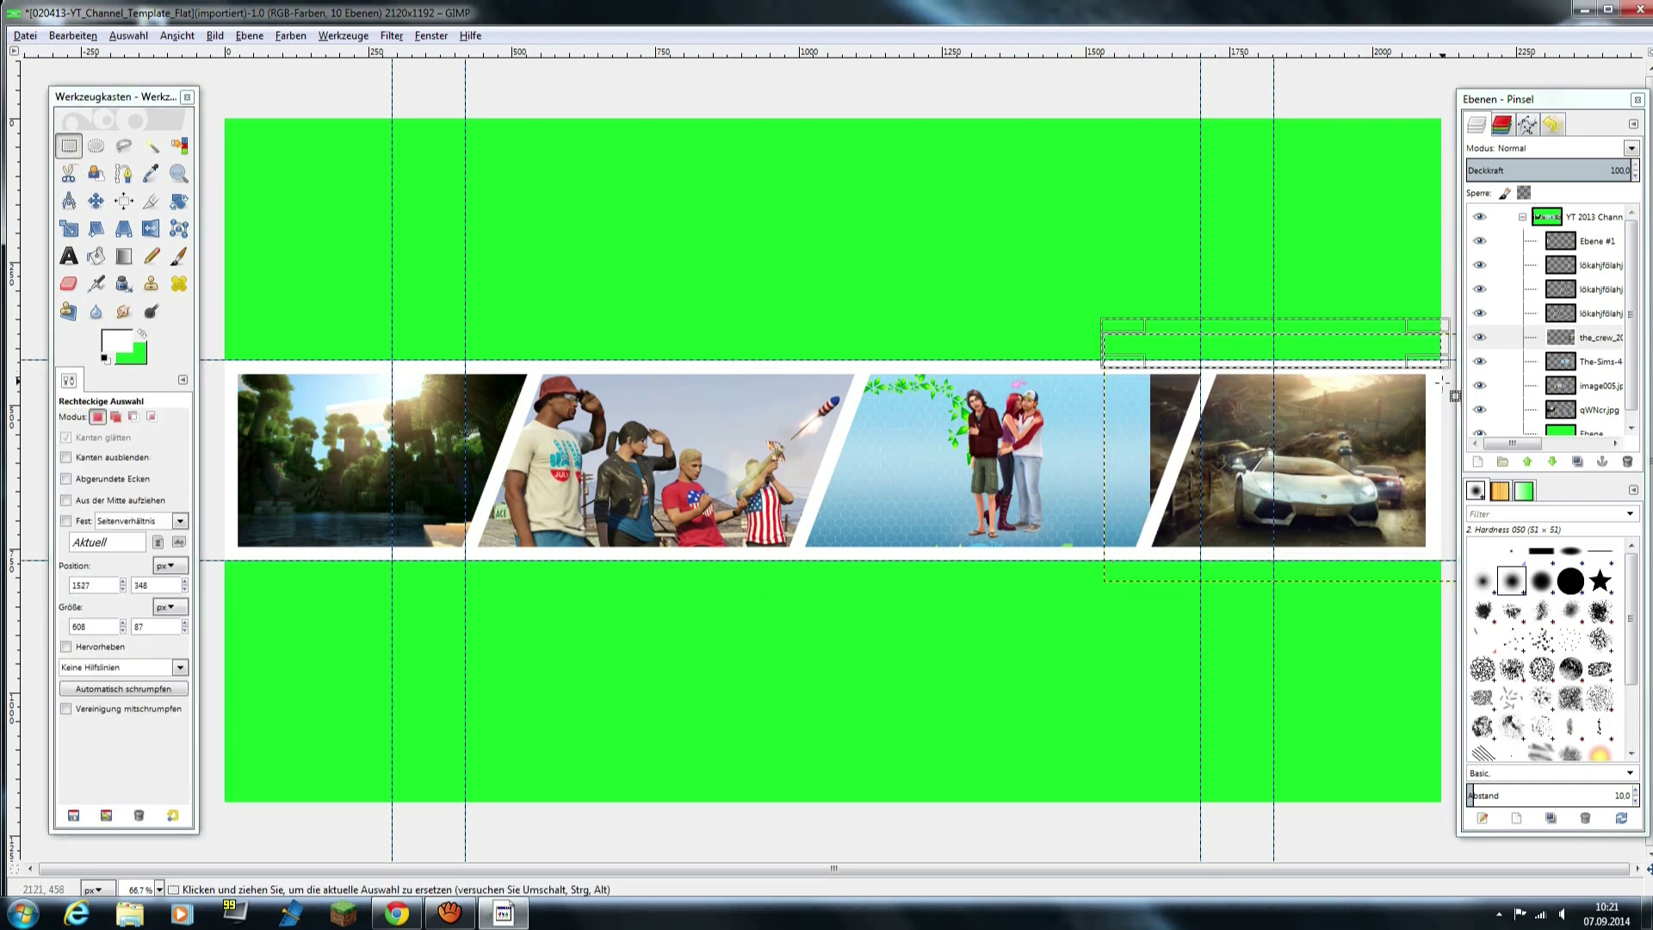
drag(1159, 514, 1127, 465)
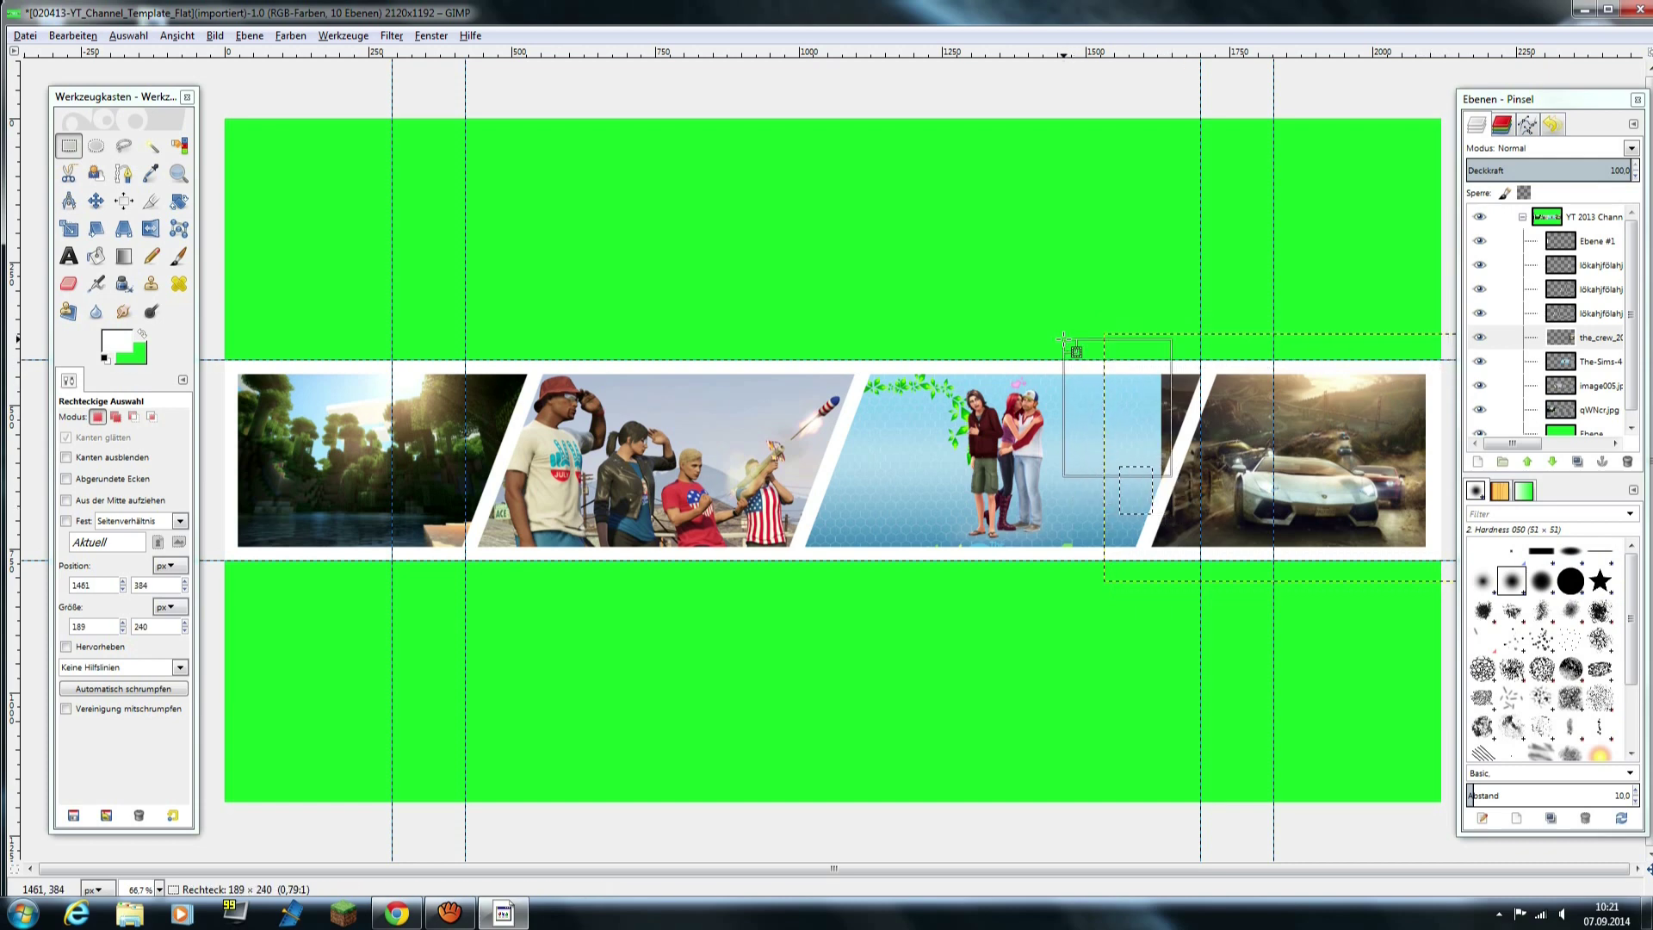
click(1161, 363)
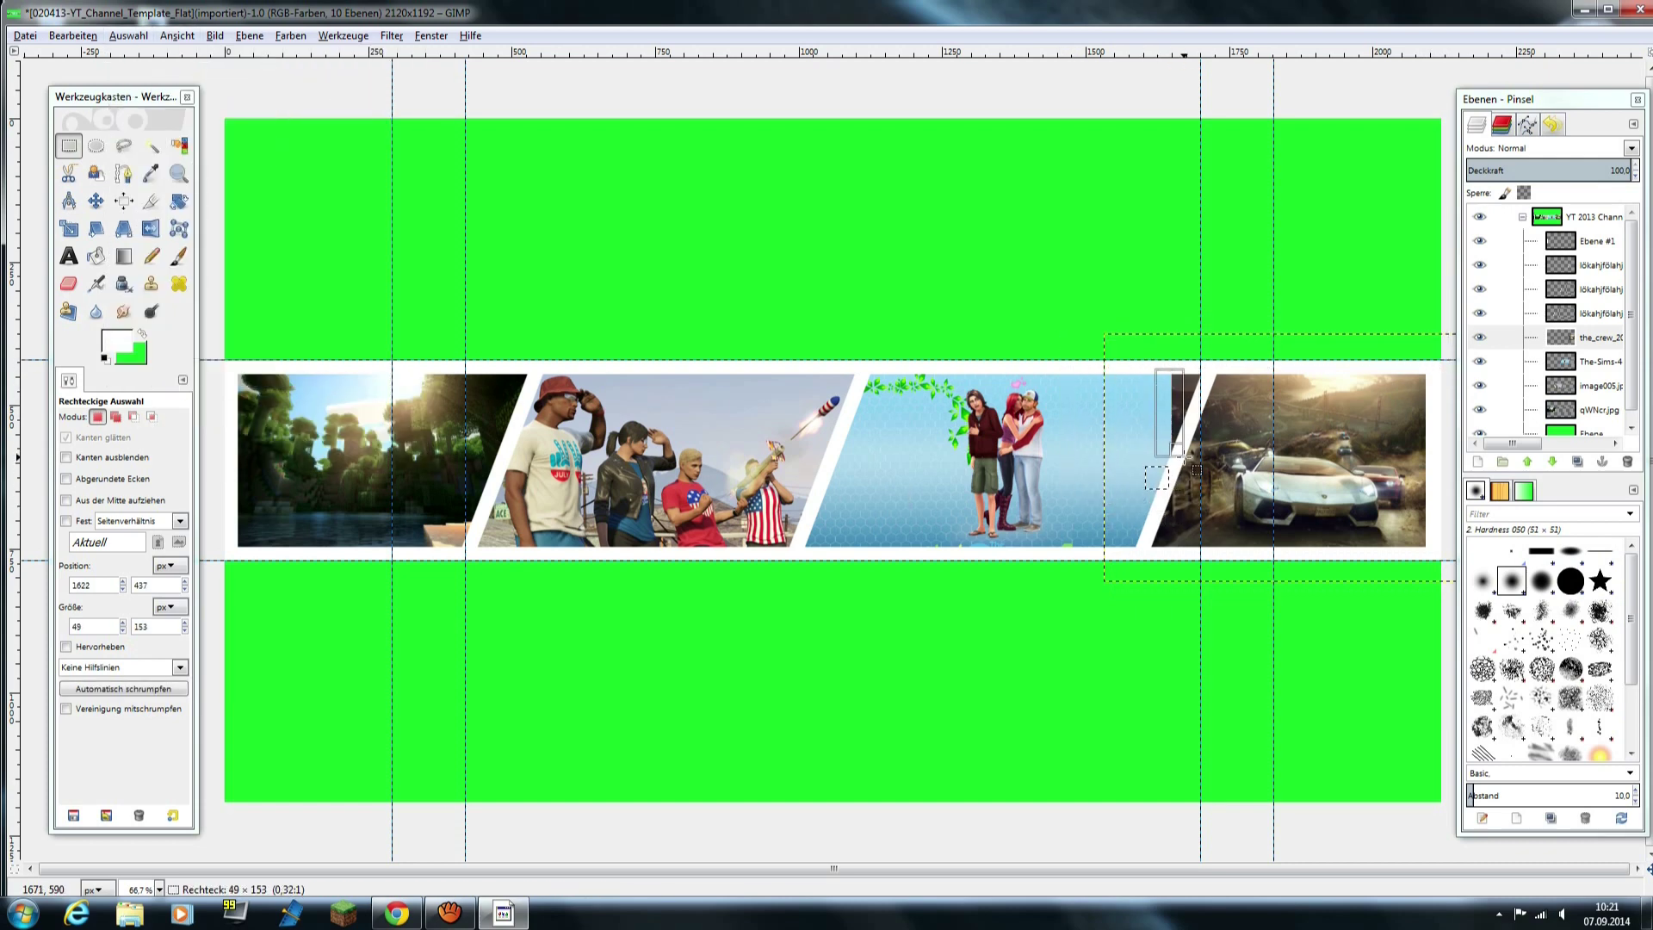
mouse_move(1183, 374)
mouse_down()
mouse_move(1207, 437)
mouse_move(1221, 395)
mouse_up()
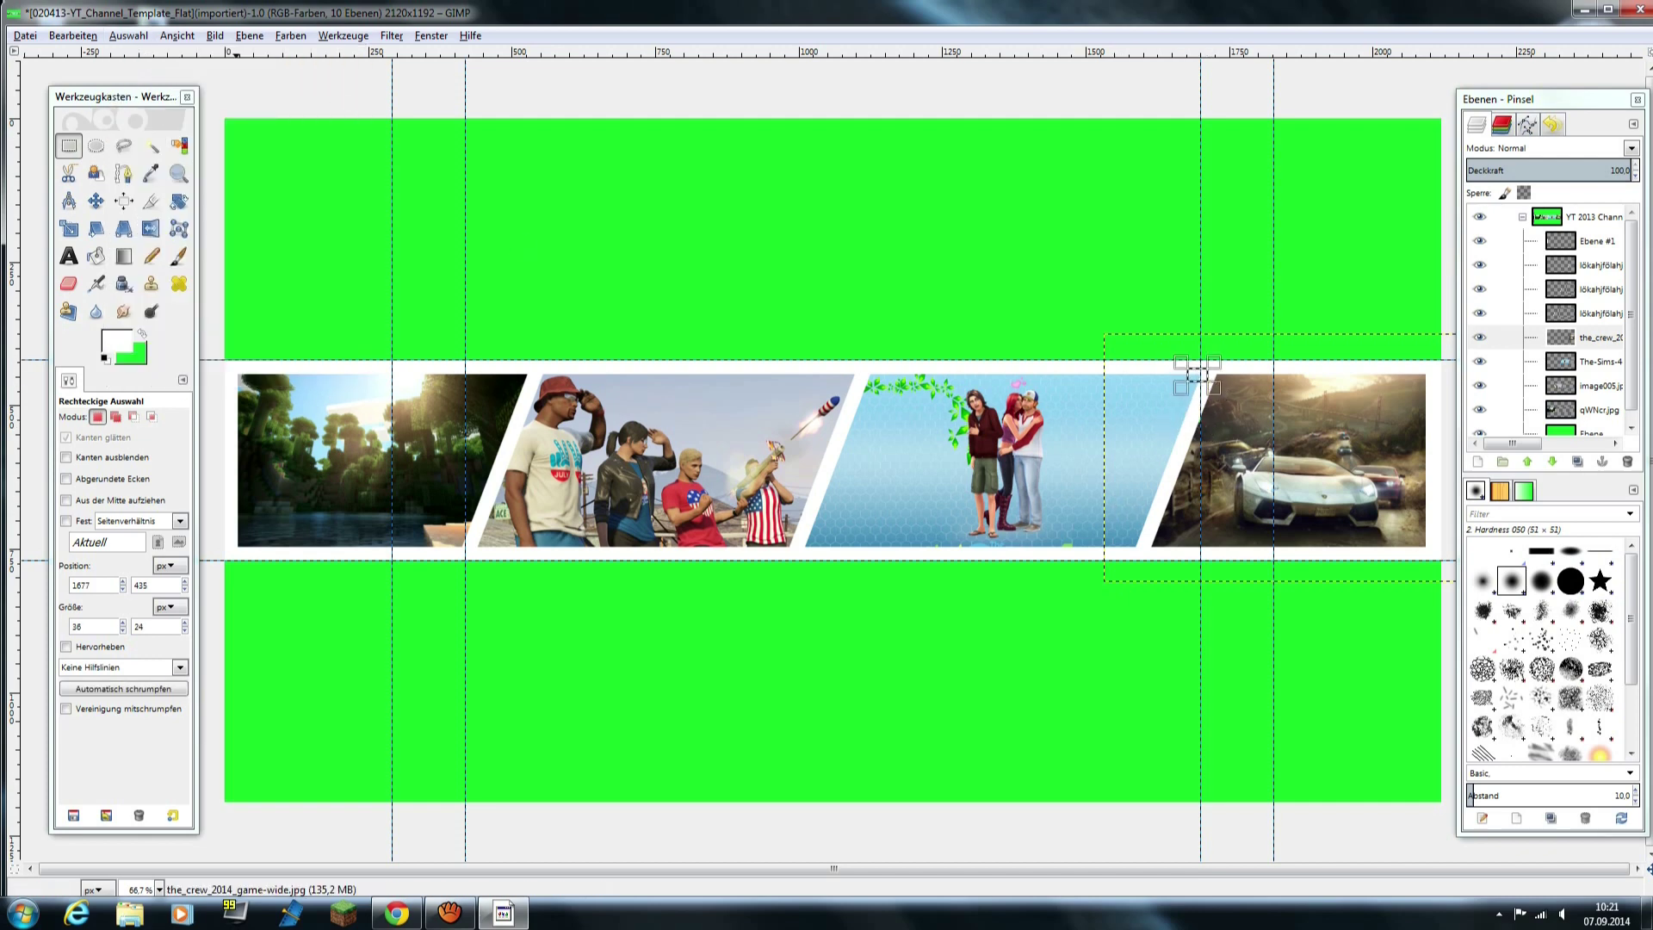
click(1591, 431)
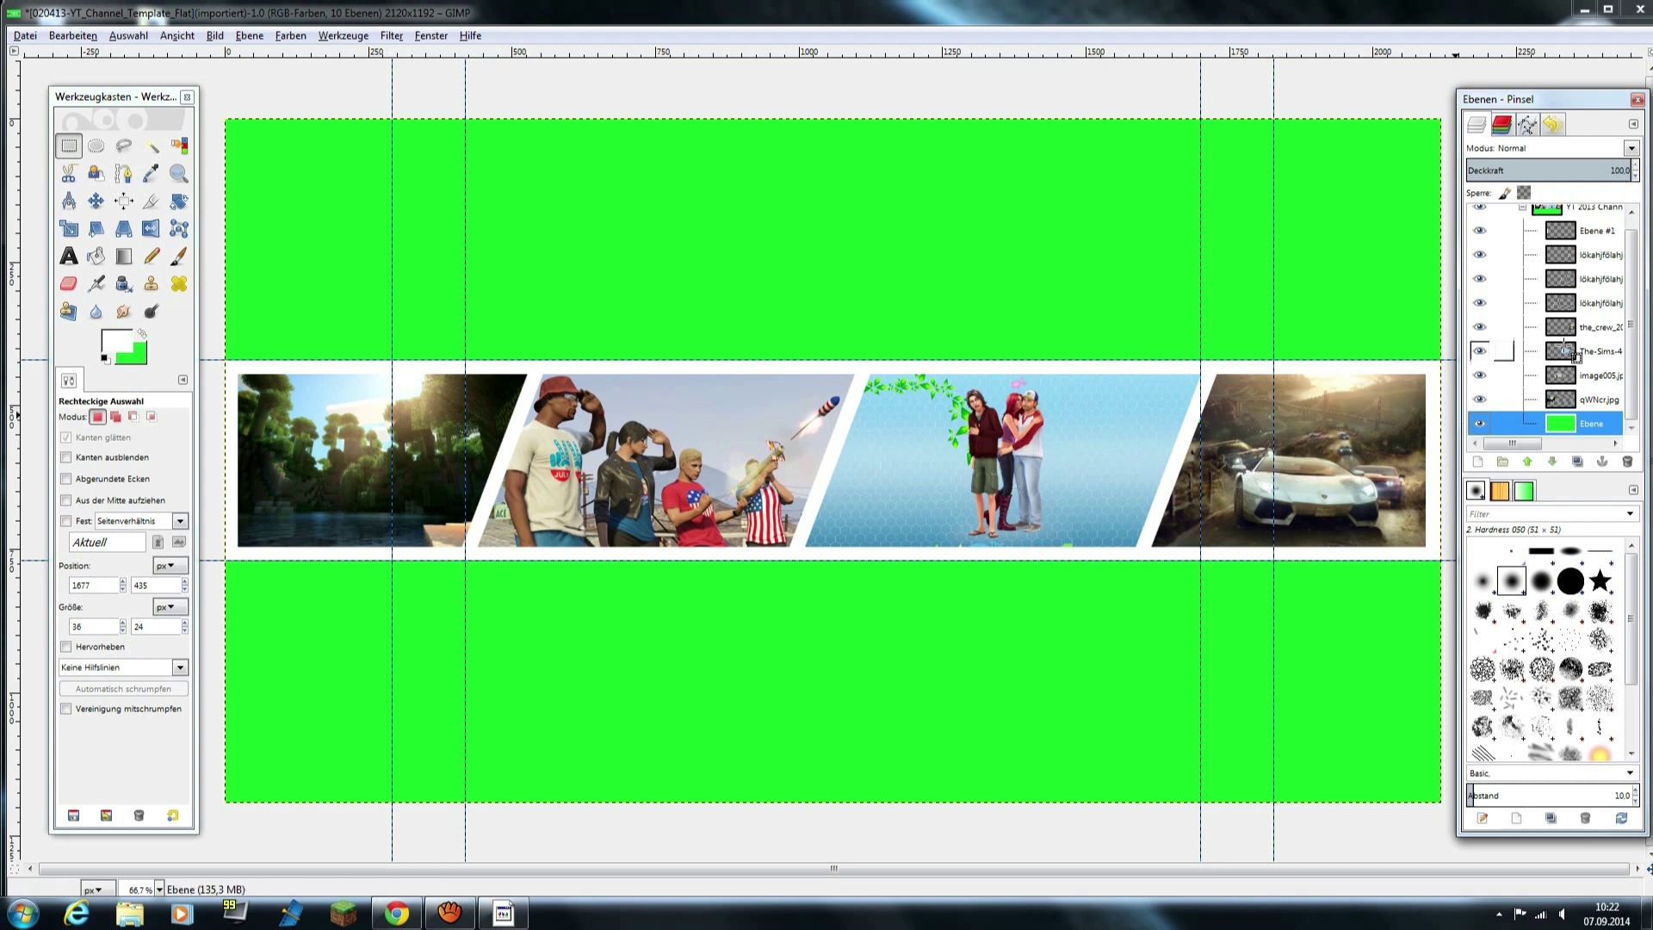
- Apply a radius-5 Gaussian blur to the duplicated strip layer, then blur it again
click(1565, 263)
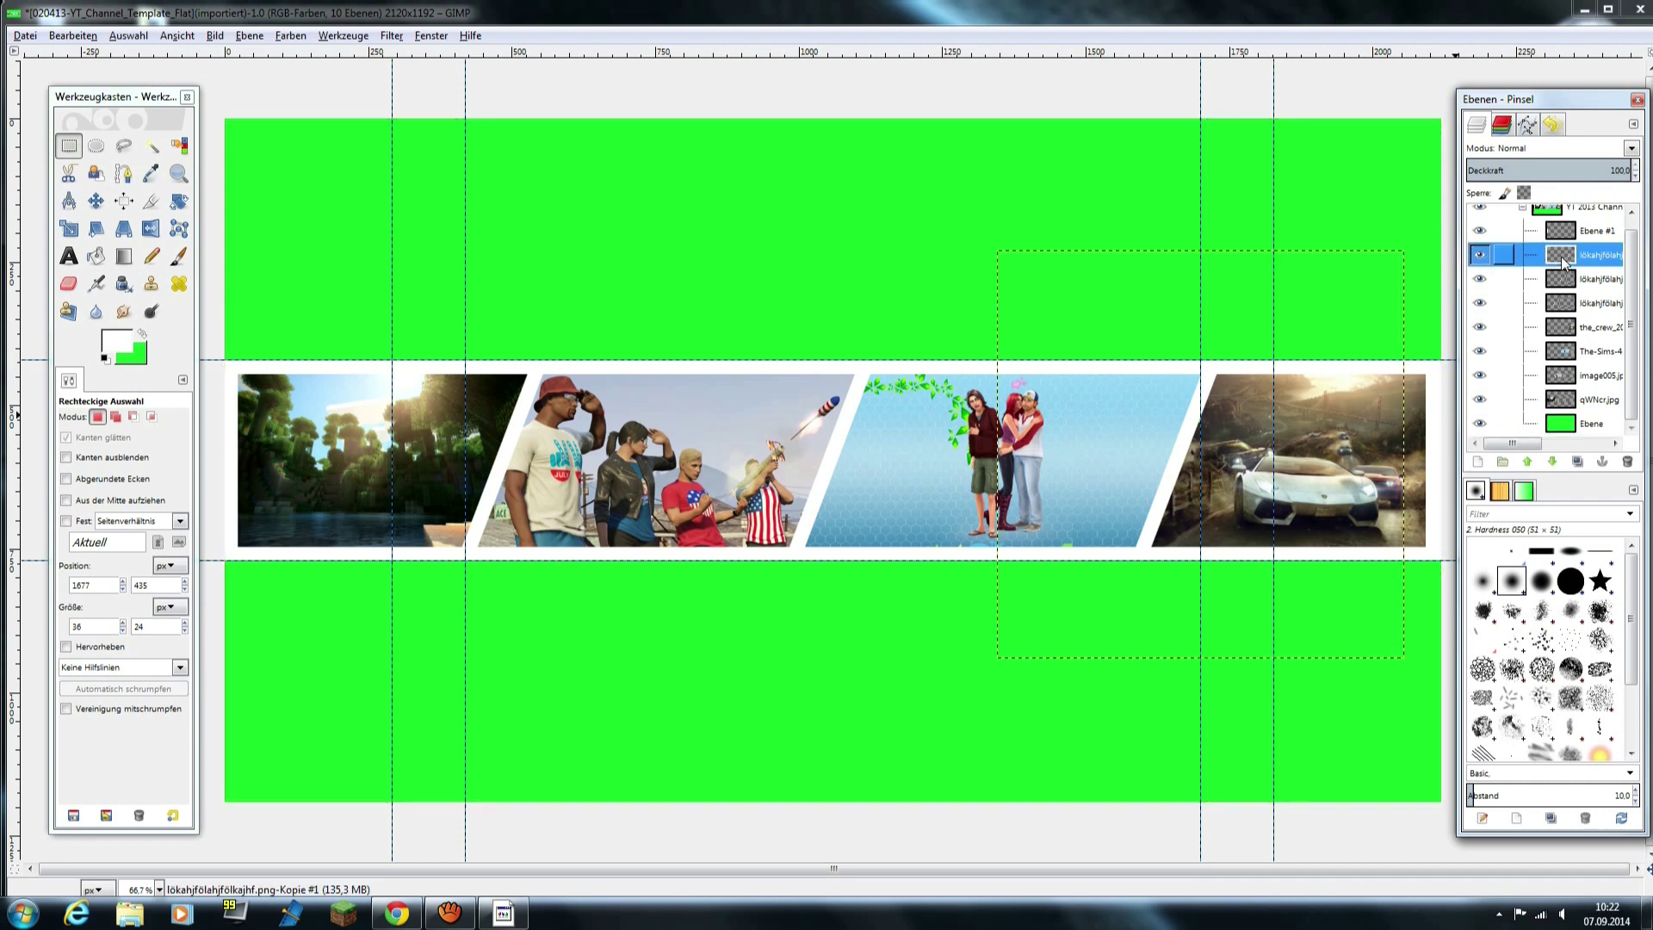
click(390, 36)
mouse_move(436, 119)
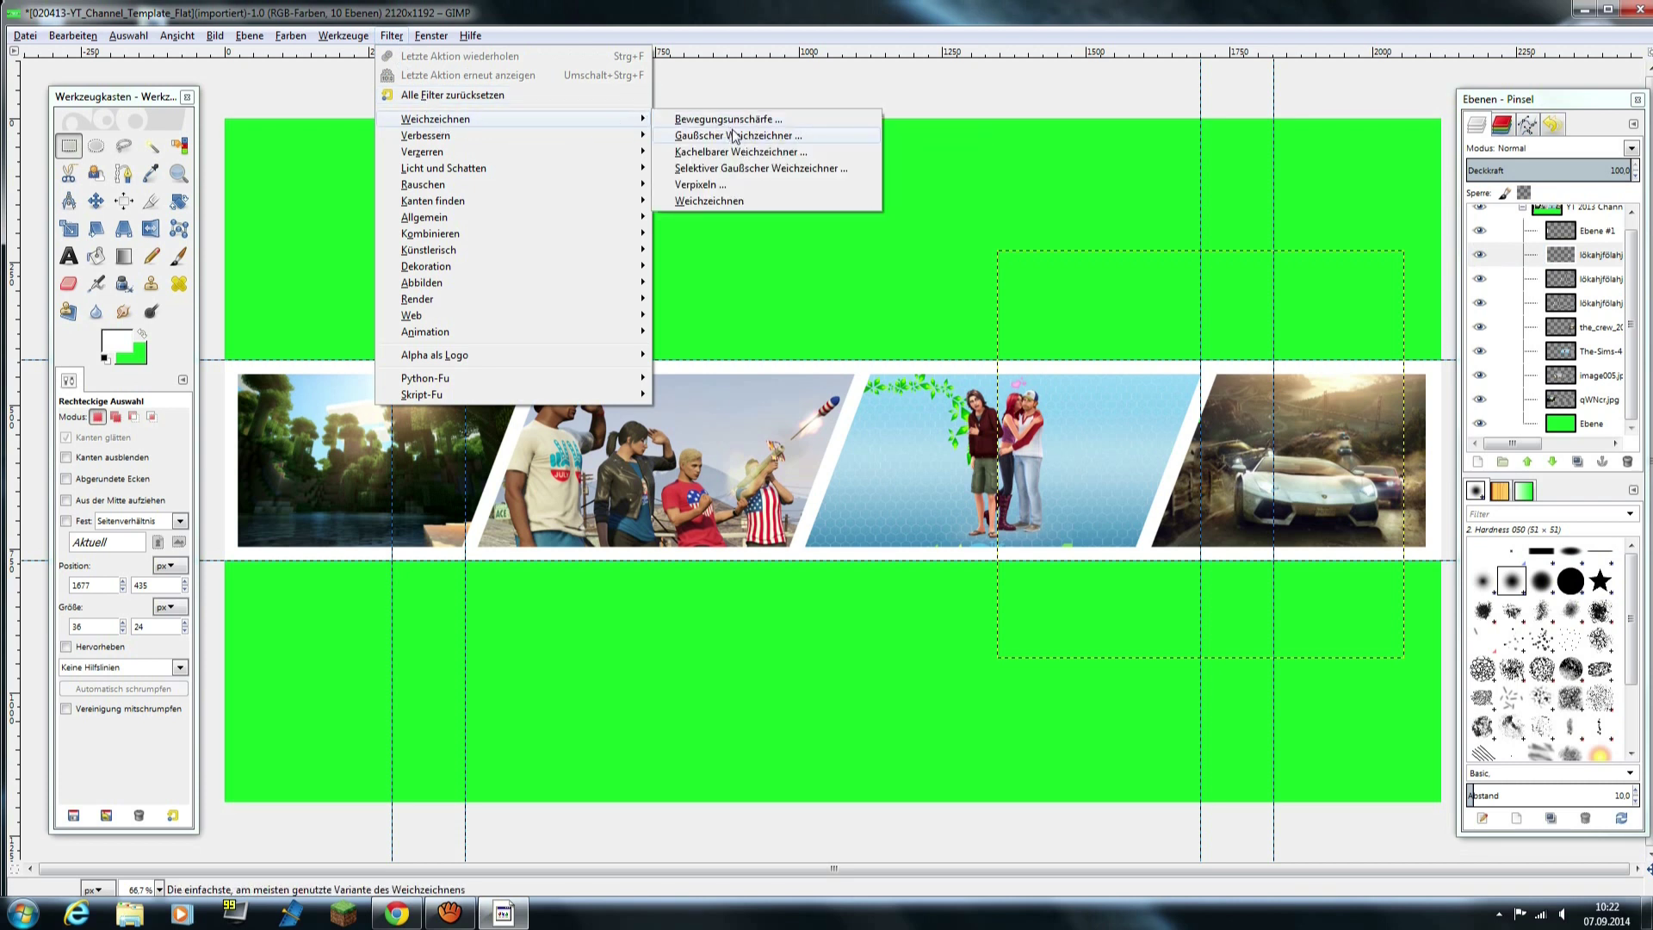
click(765, 139)
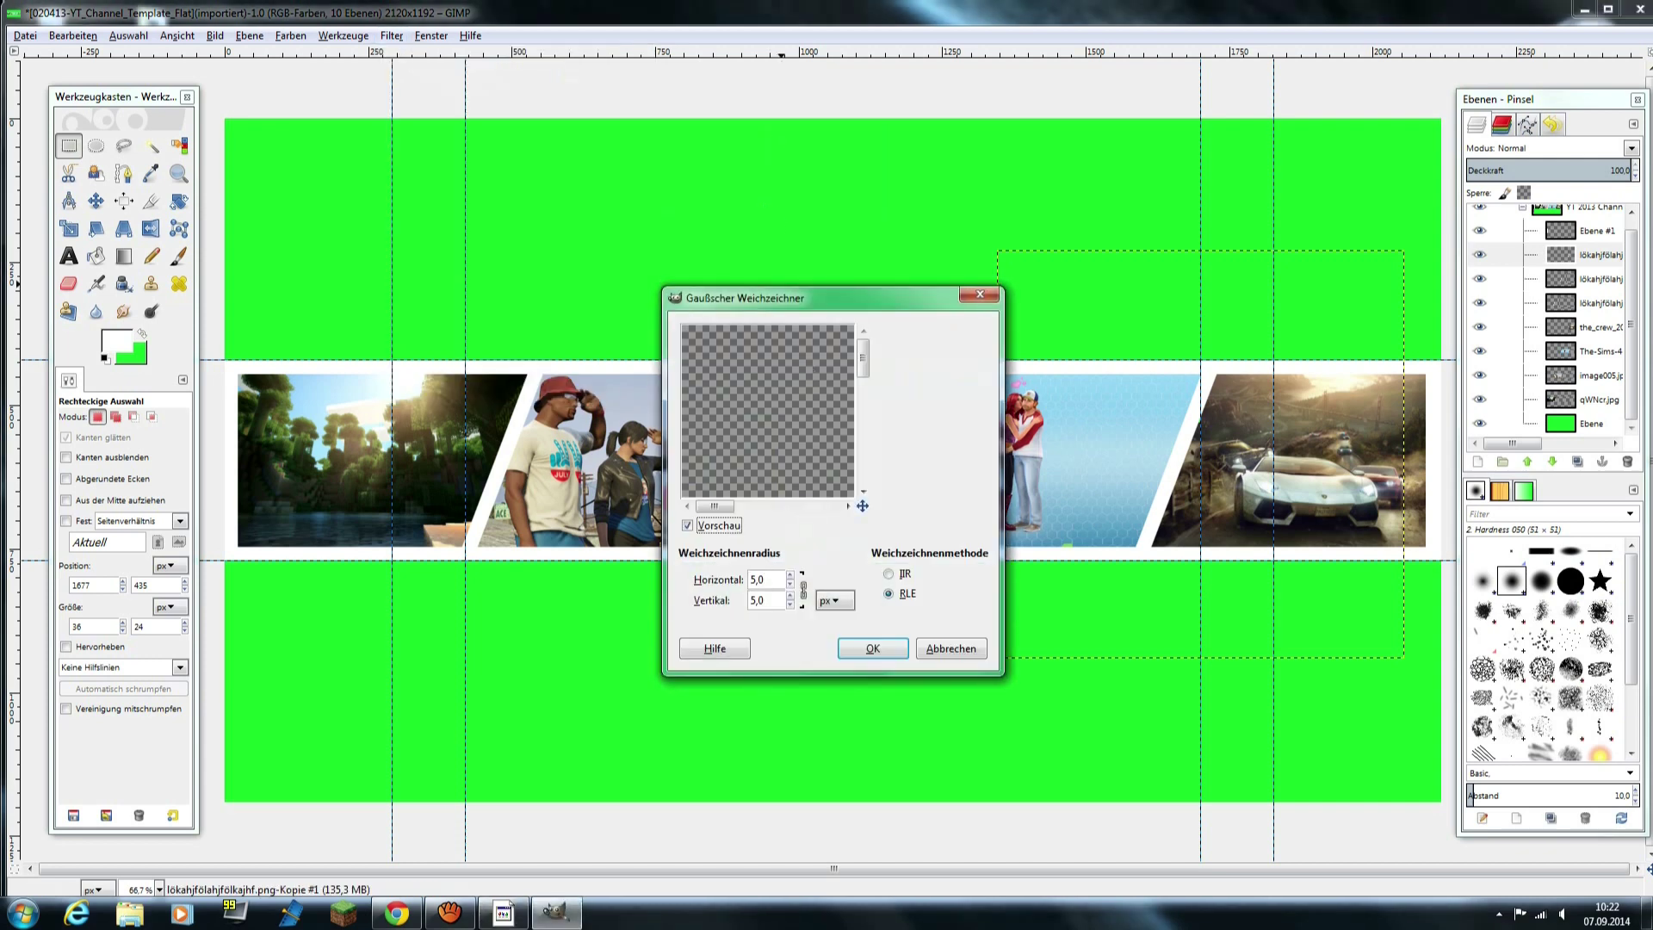
click(871, 650)
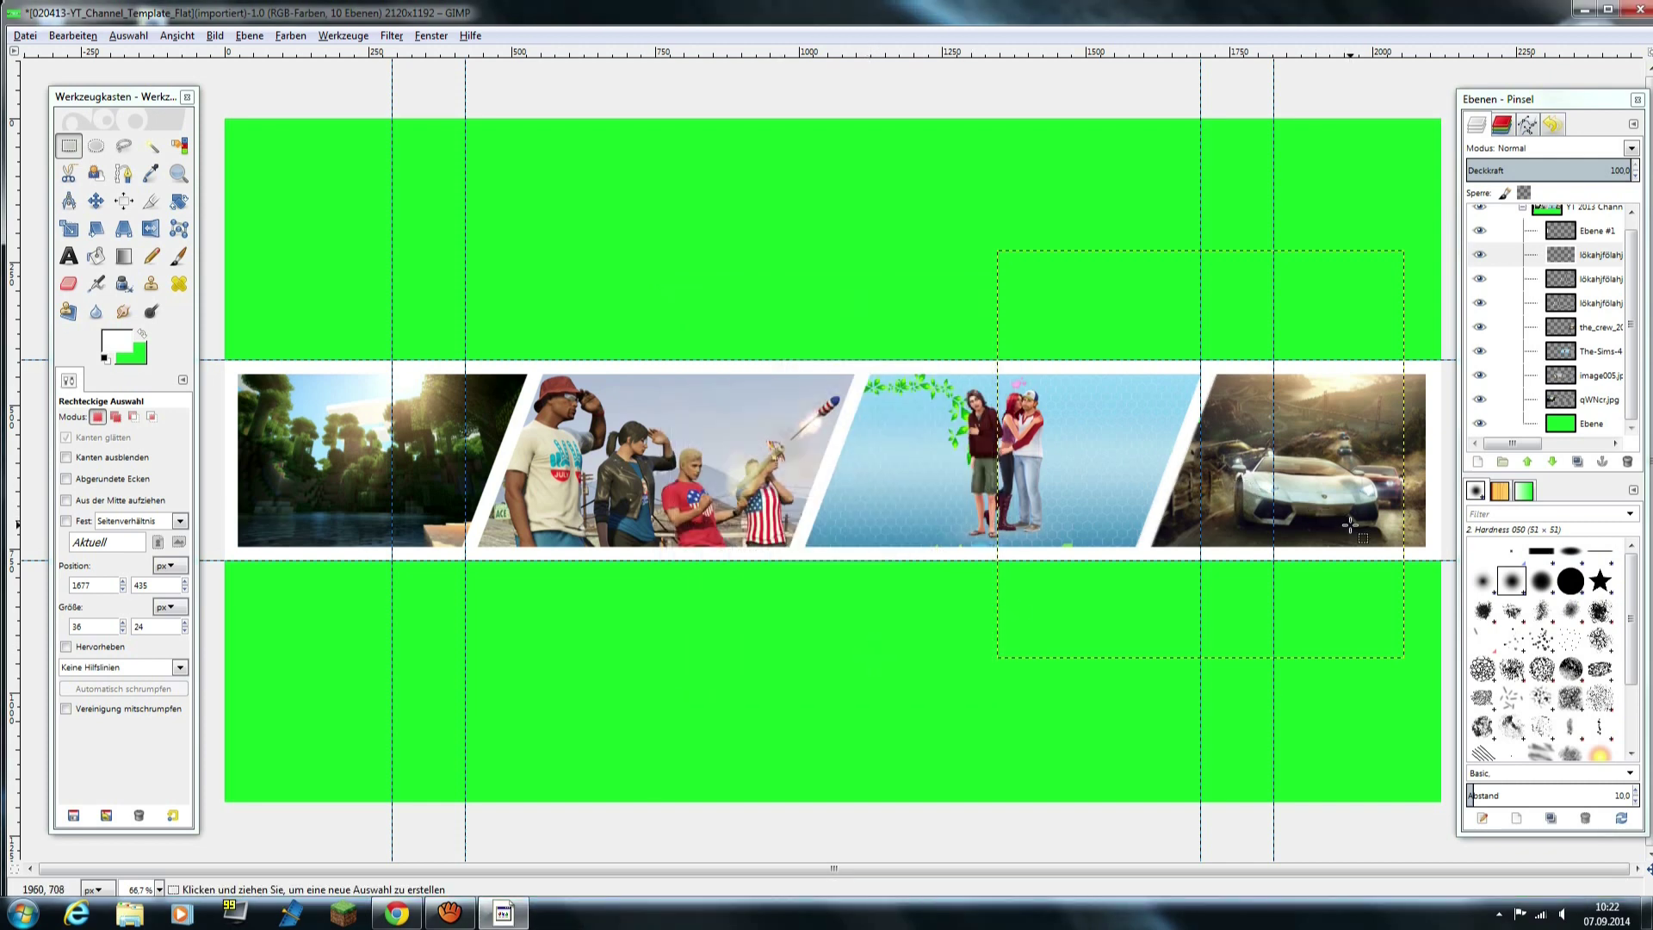
click(390, 37)
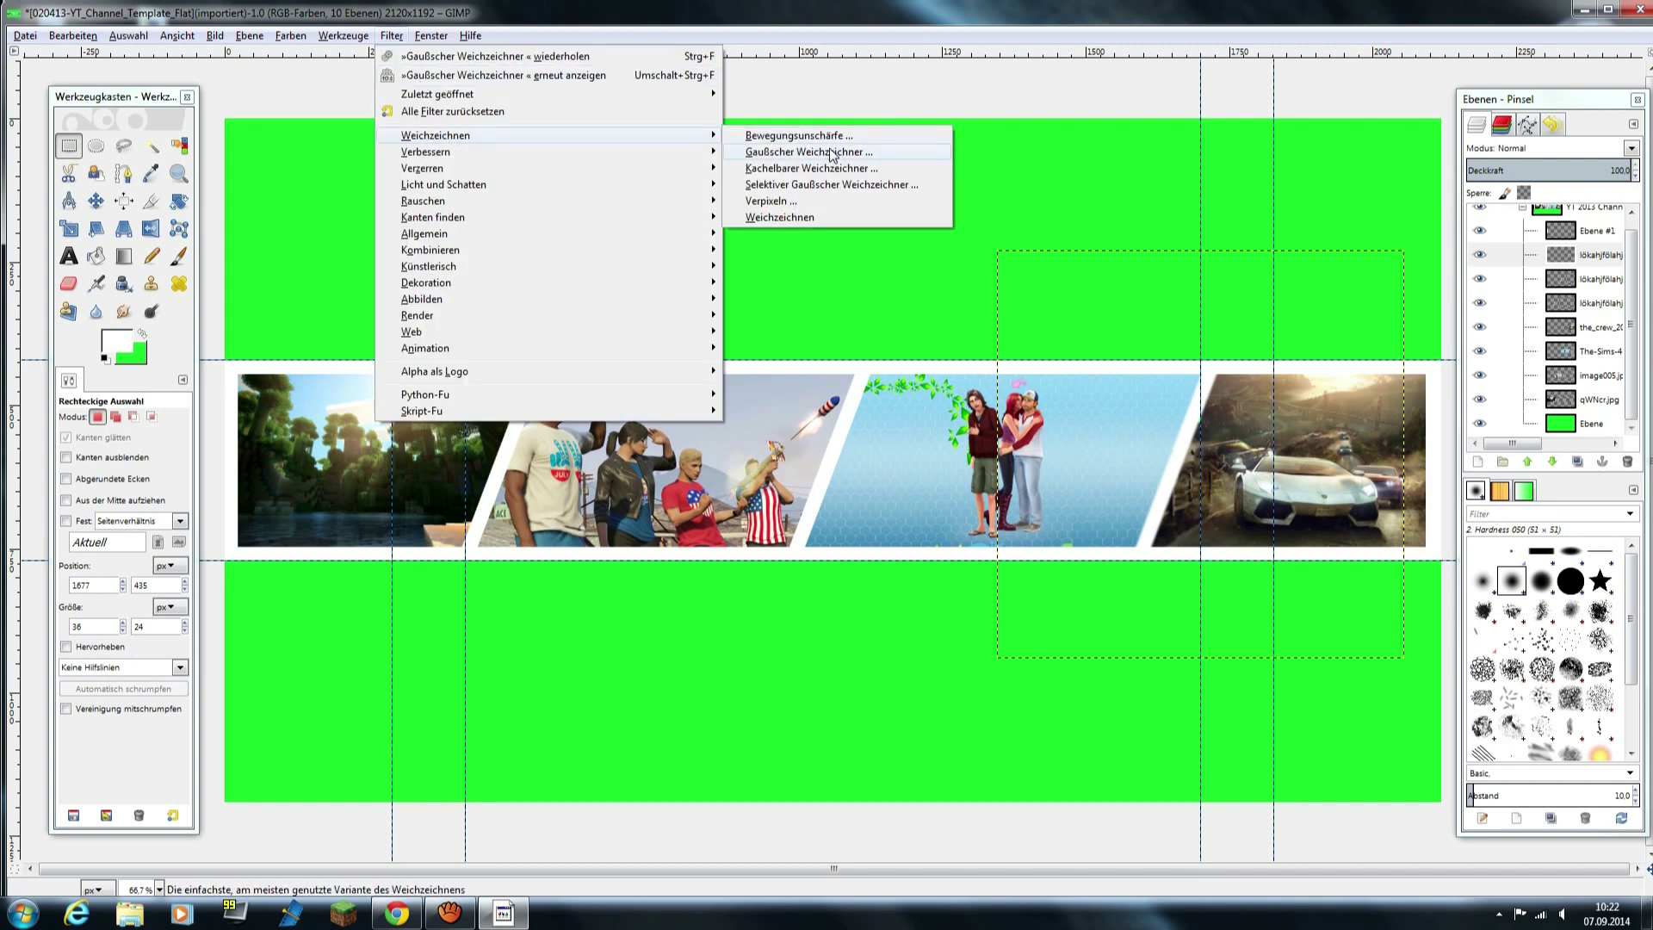
click(831, 153)
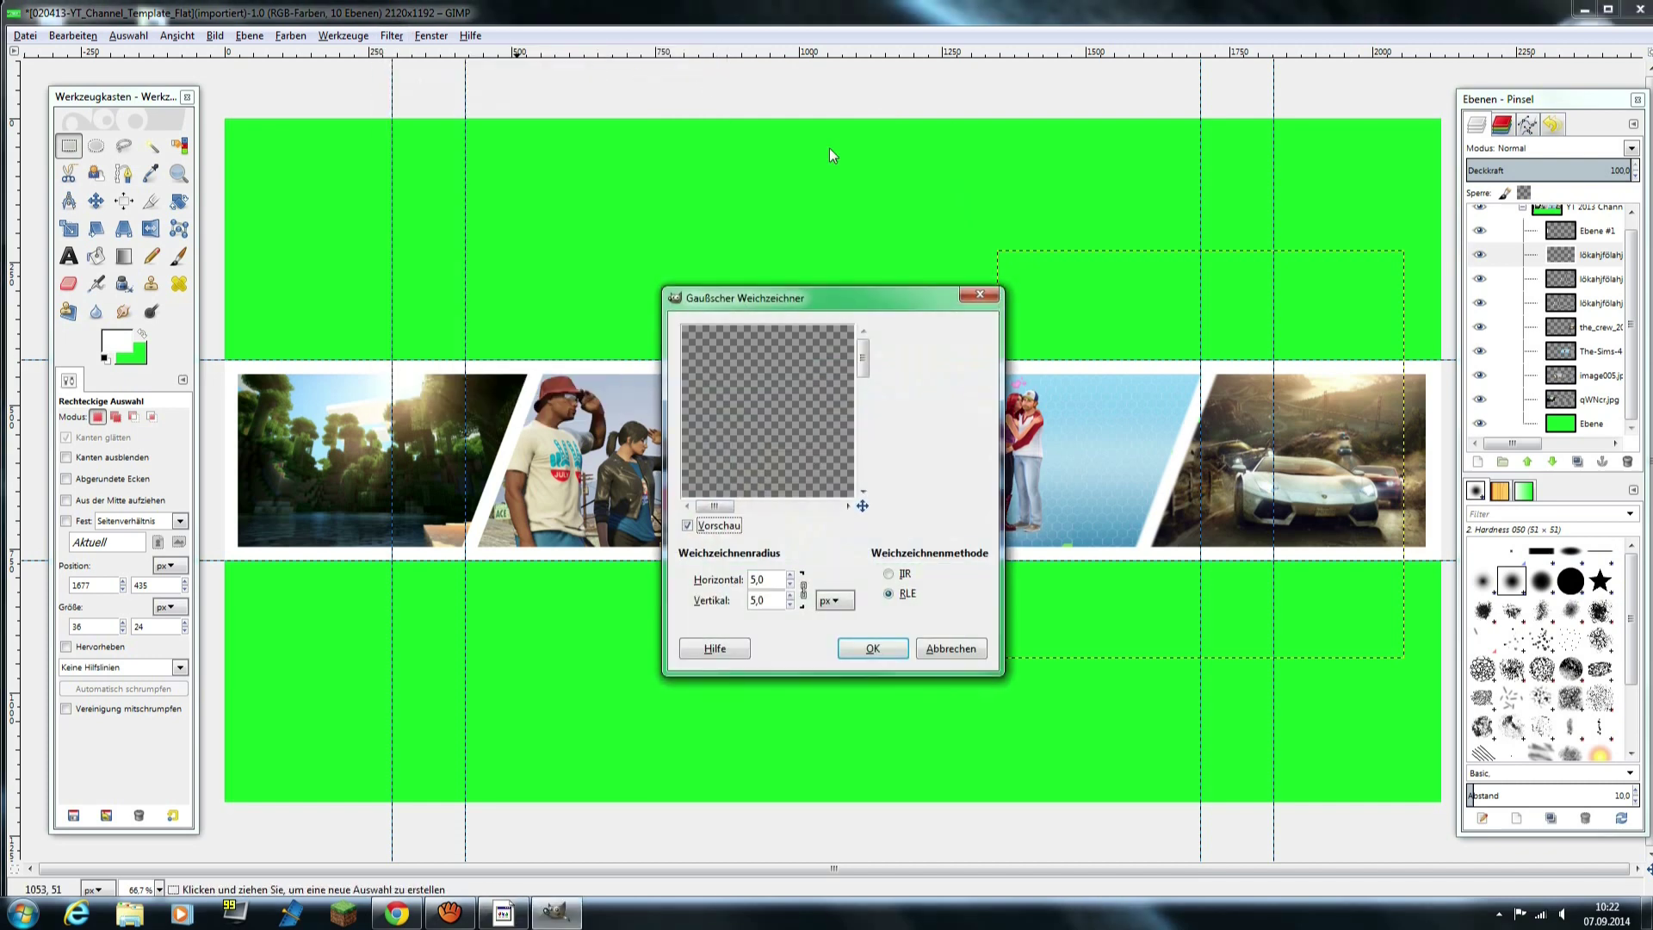
click(864, 646)
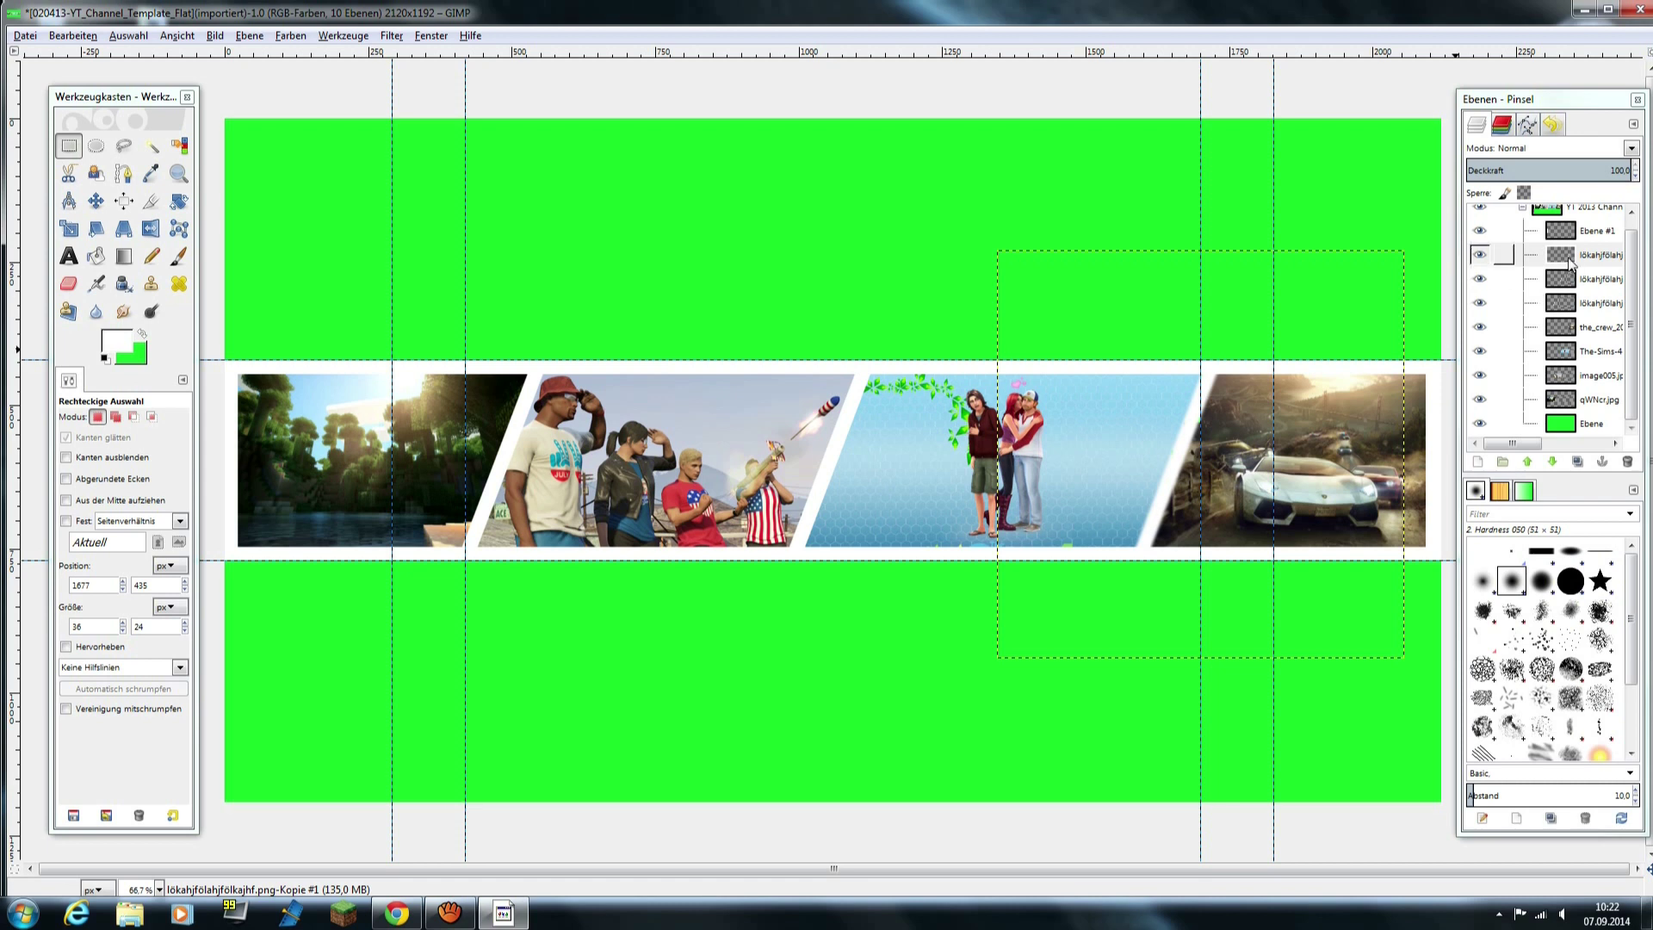
- Undo the stray Gaussian blur
click(1565, 282)
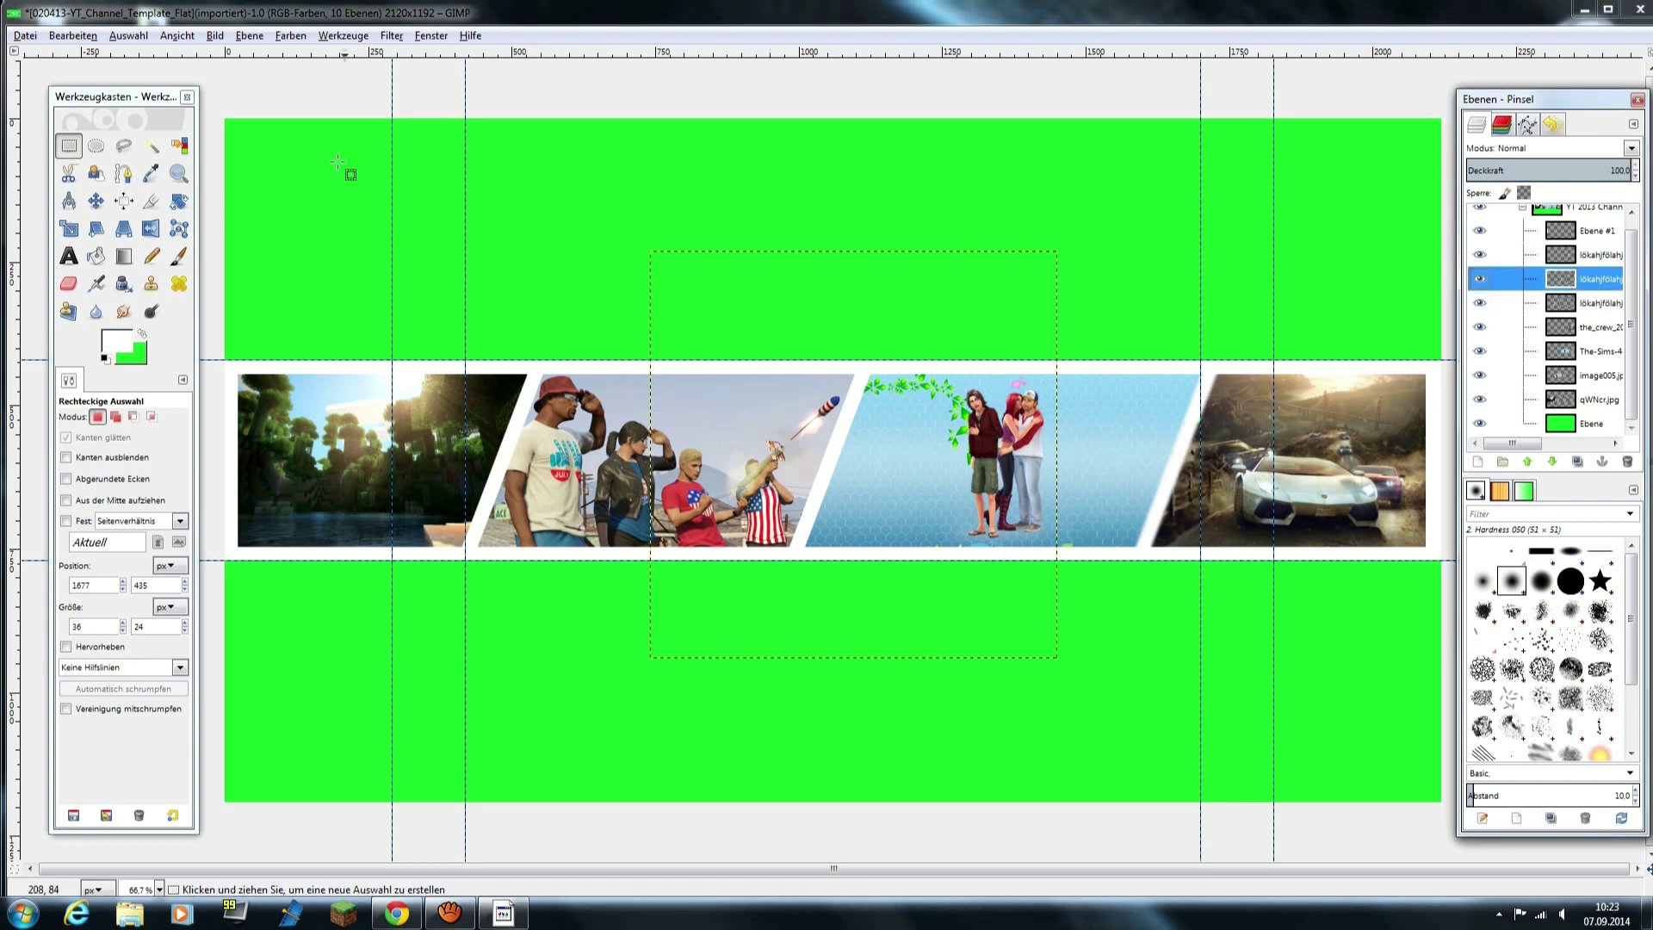
click(75, 38)
key(Escape)
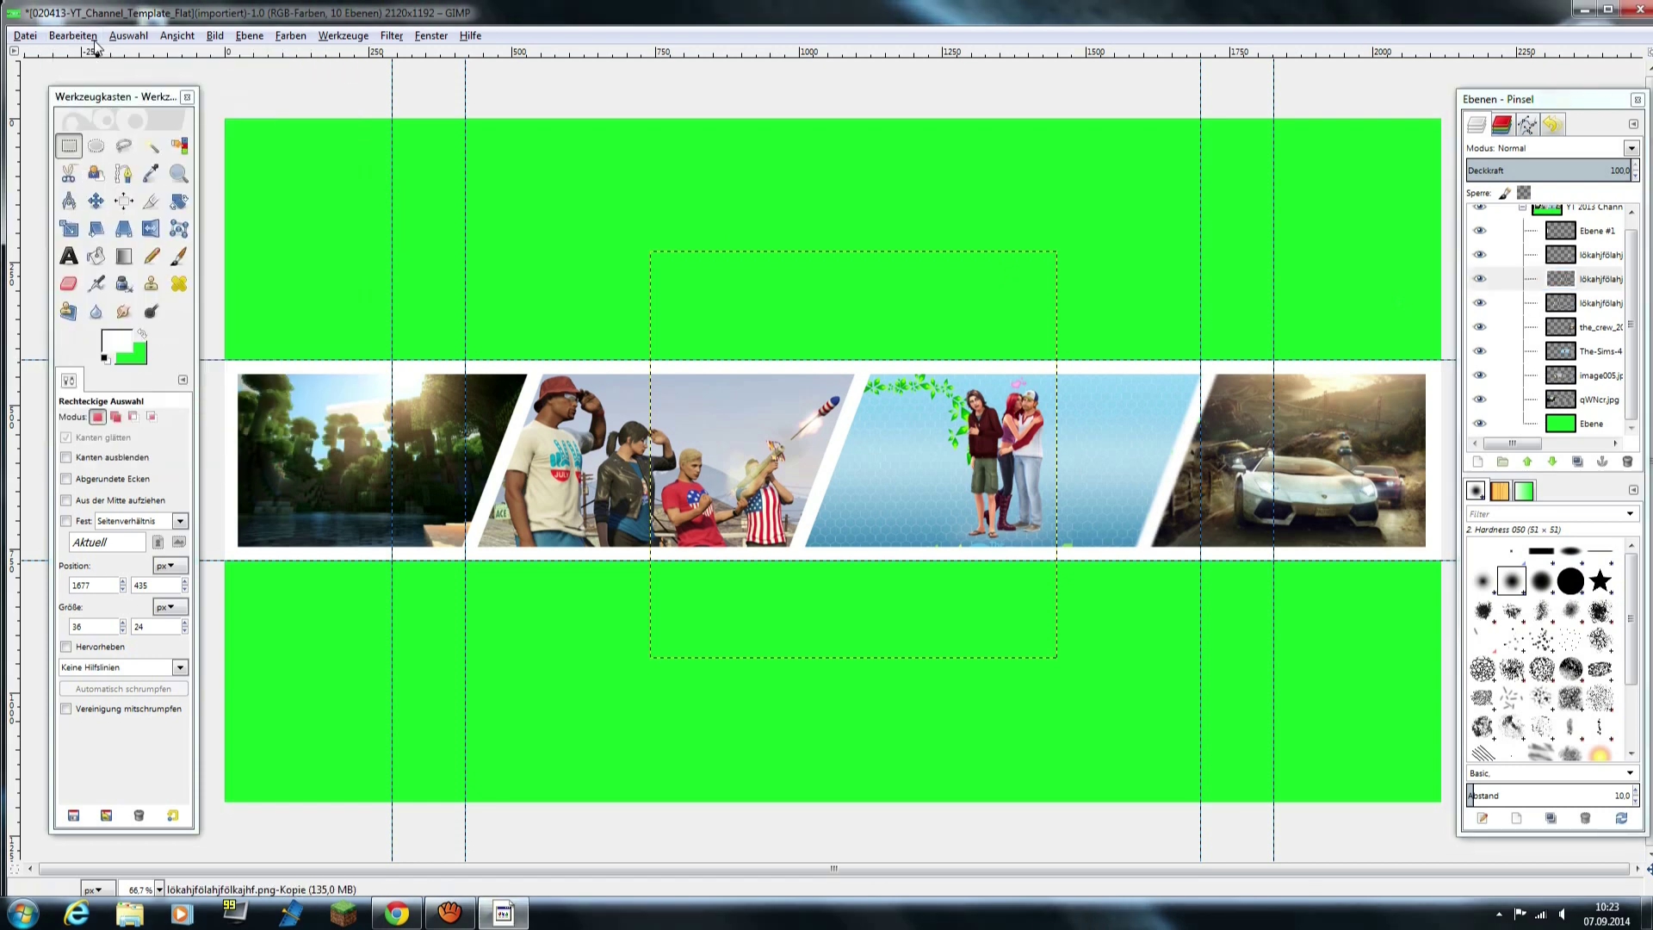
click(75, 35)
click(101, 60)
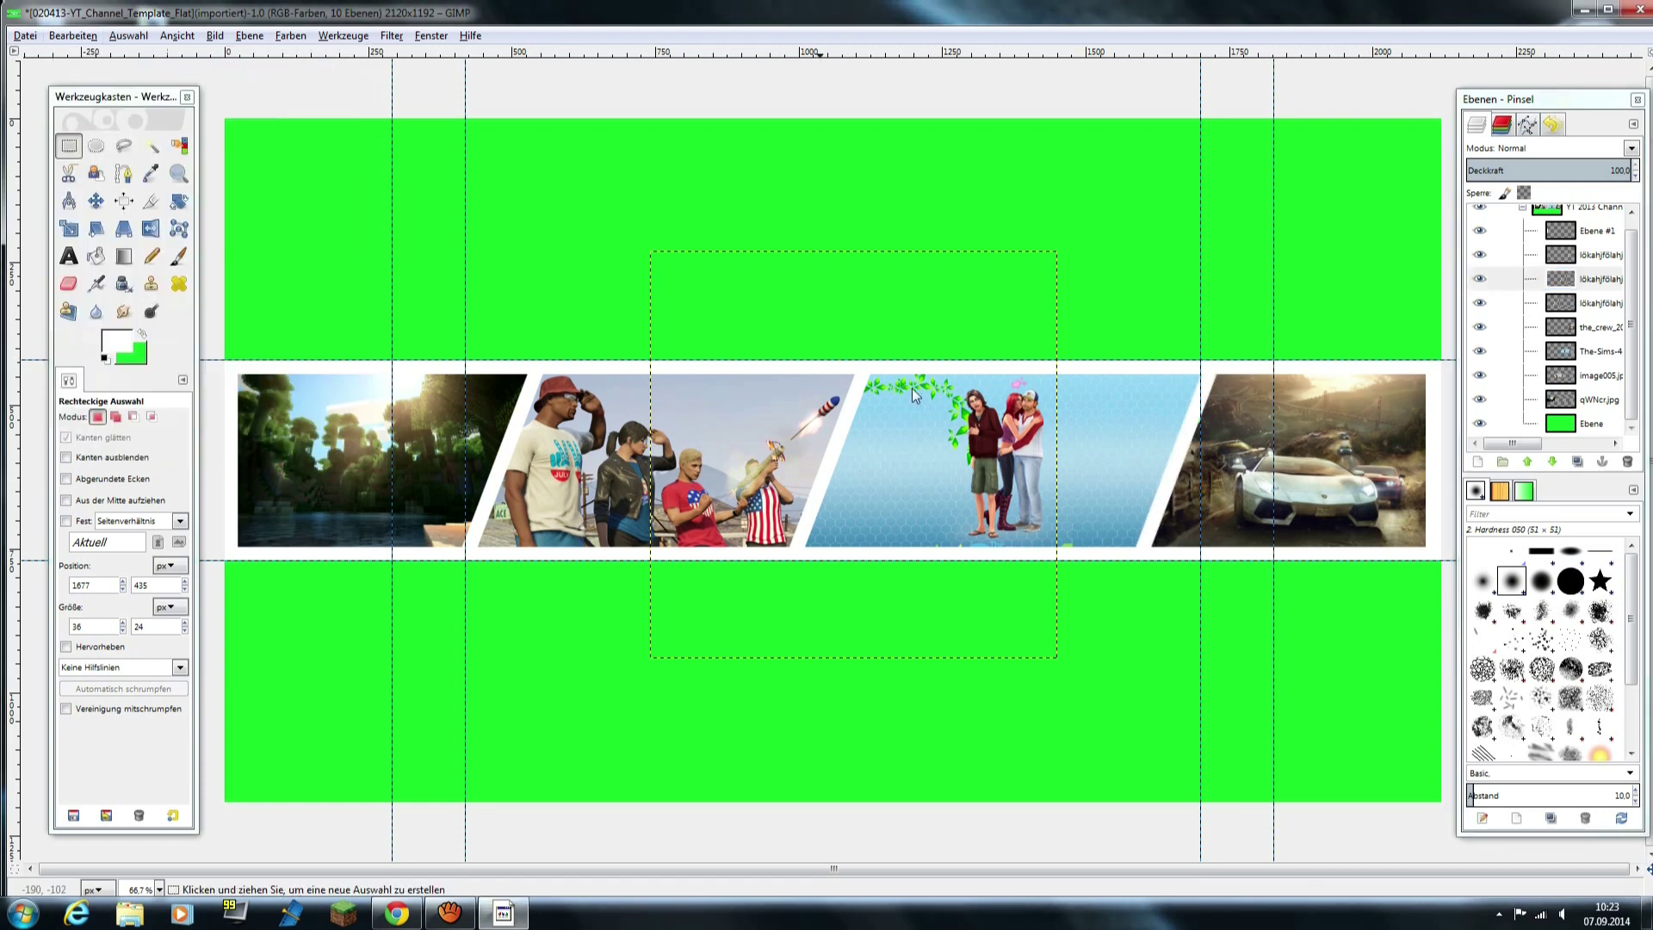
- Blur the crew car screenshot with a radius-10 Gaussian blur
click(1561, 306)
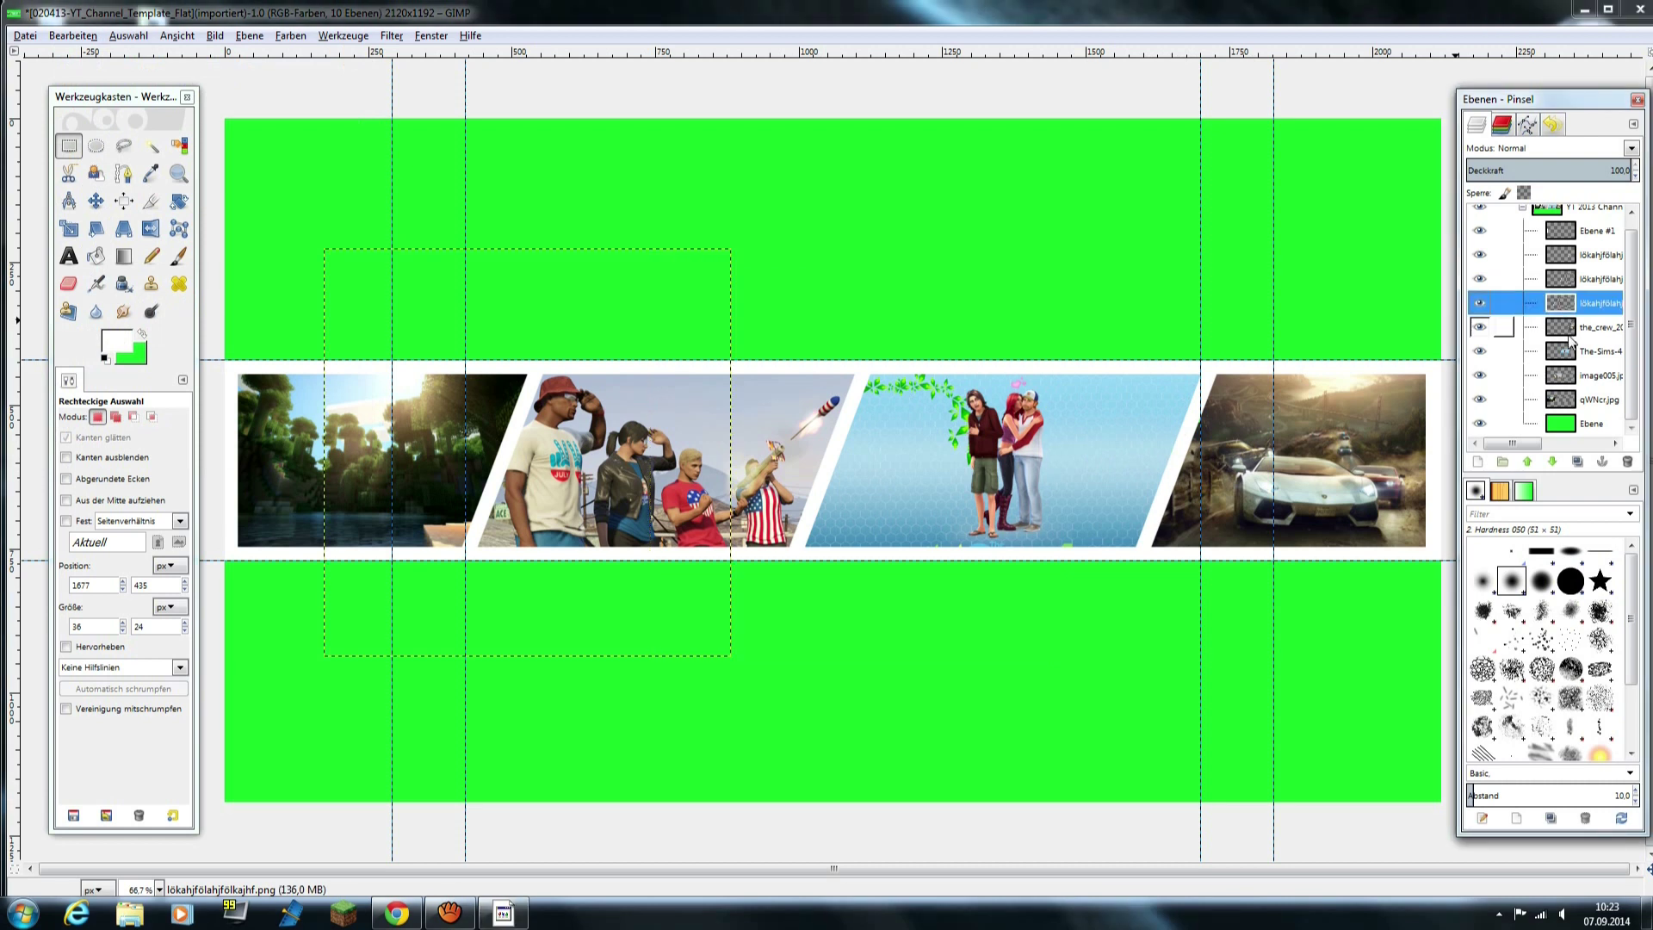
click(1569, 331)
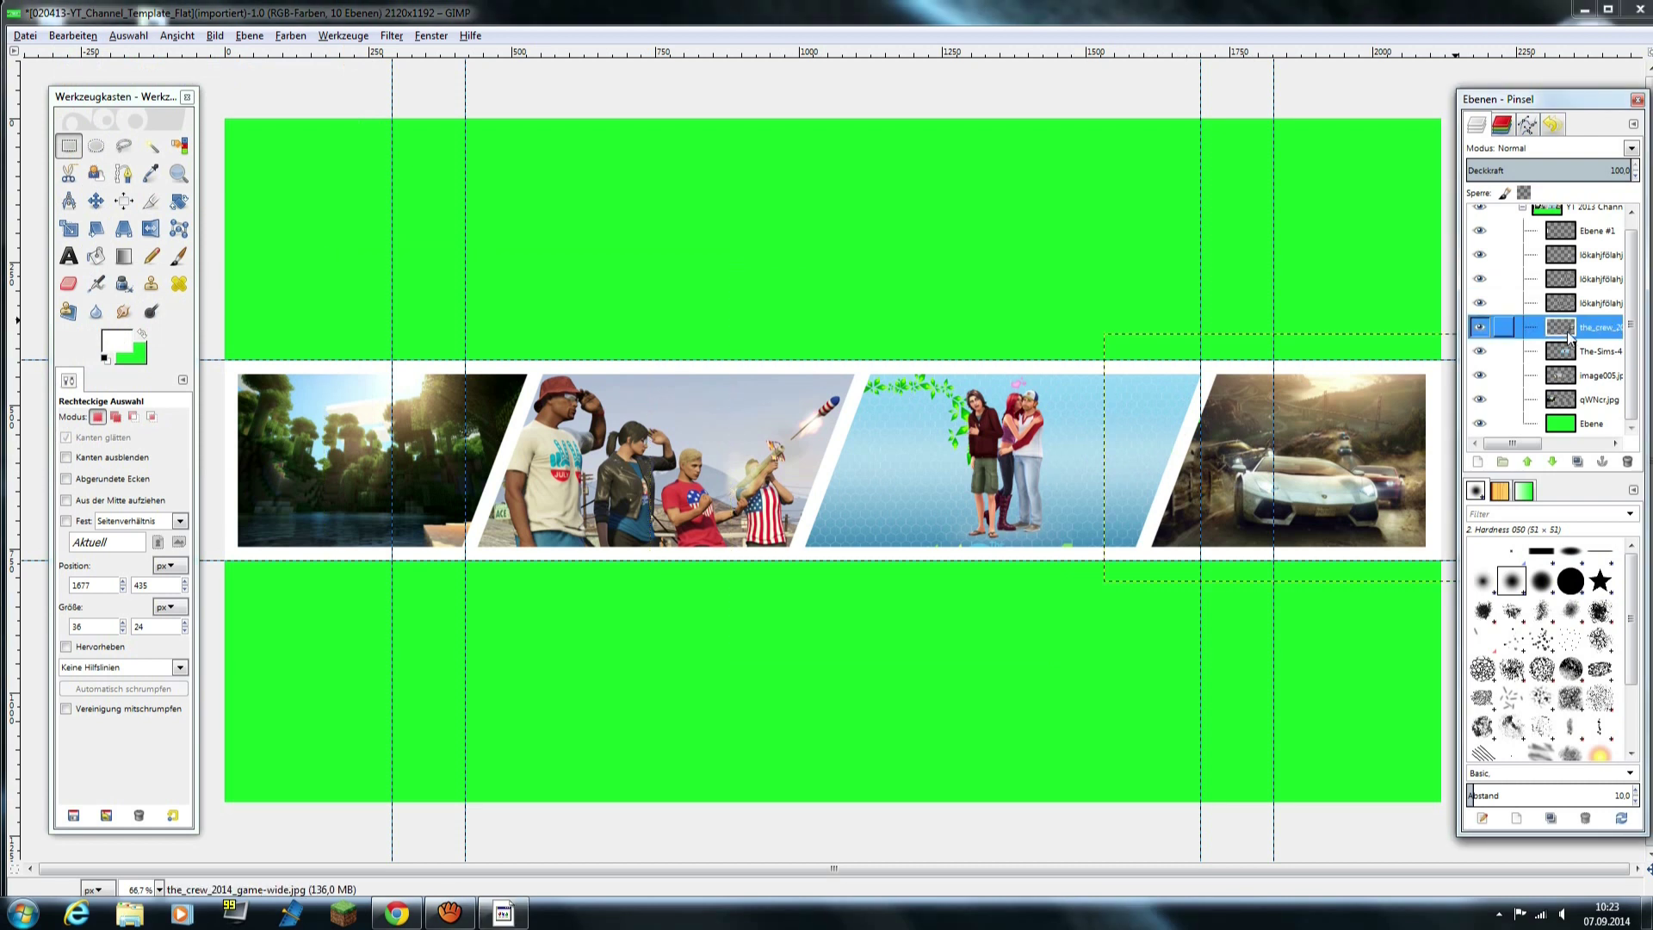
click(392, 39)
mouse_move(435, 136)
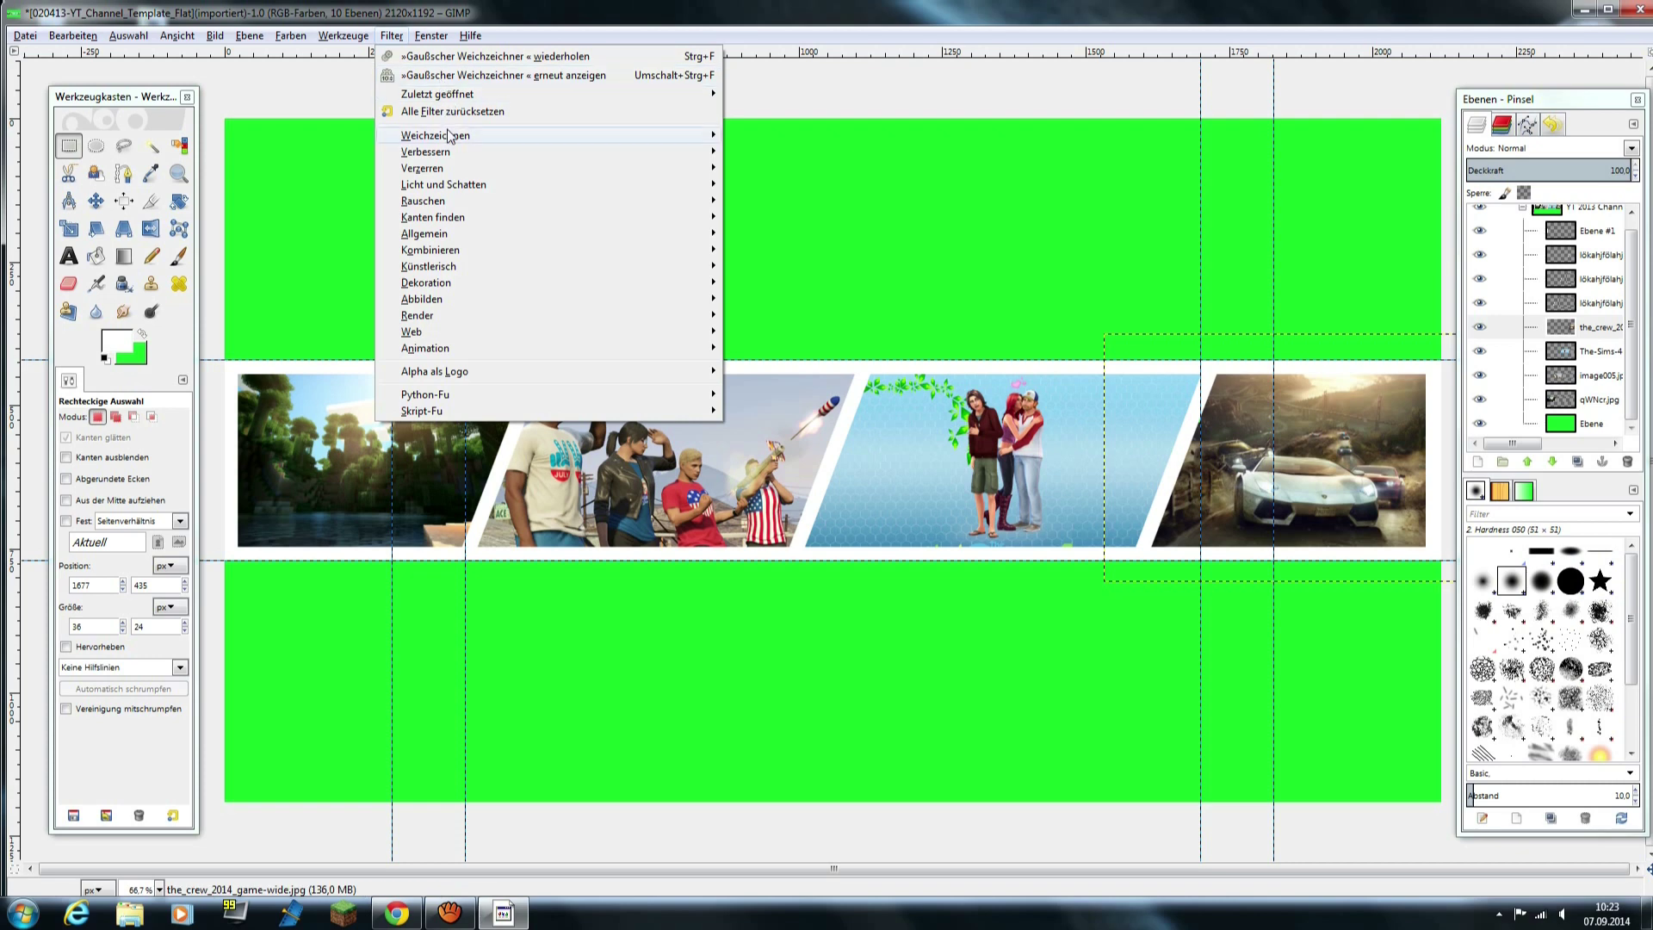
click(805, 152)
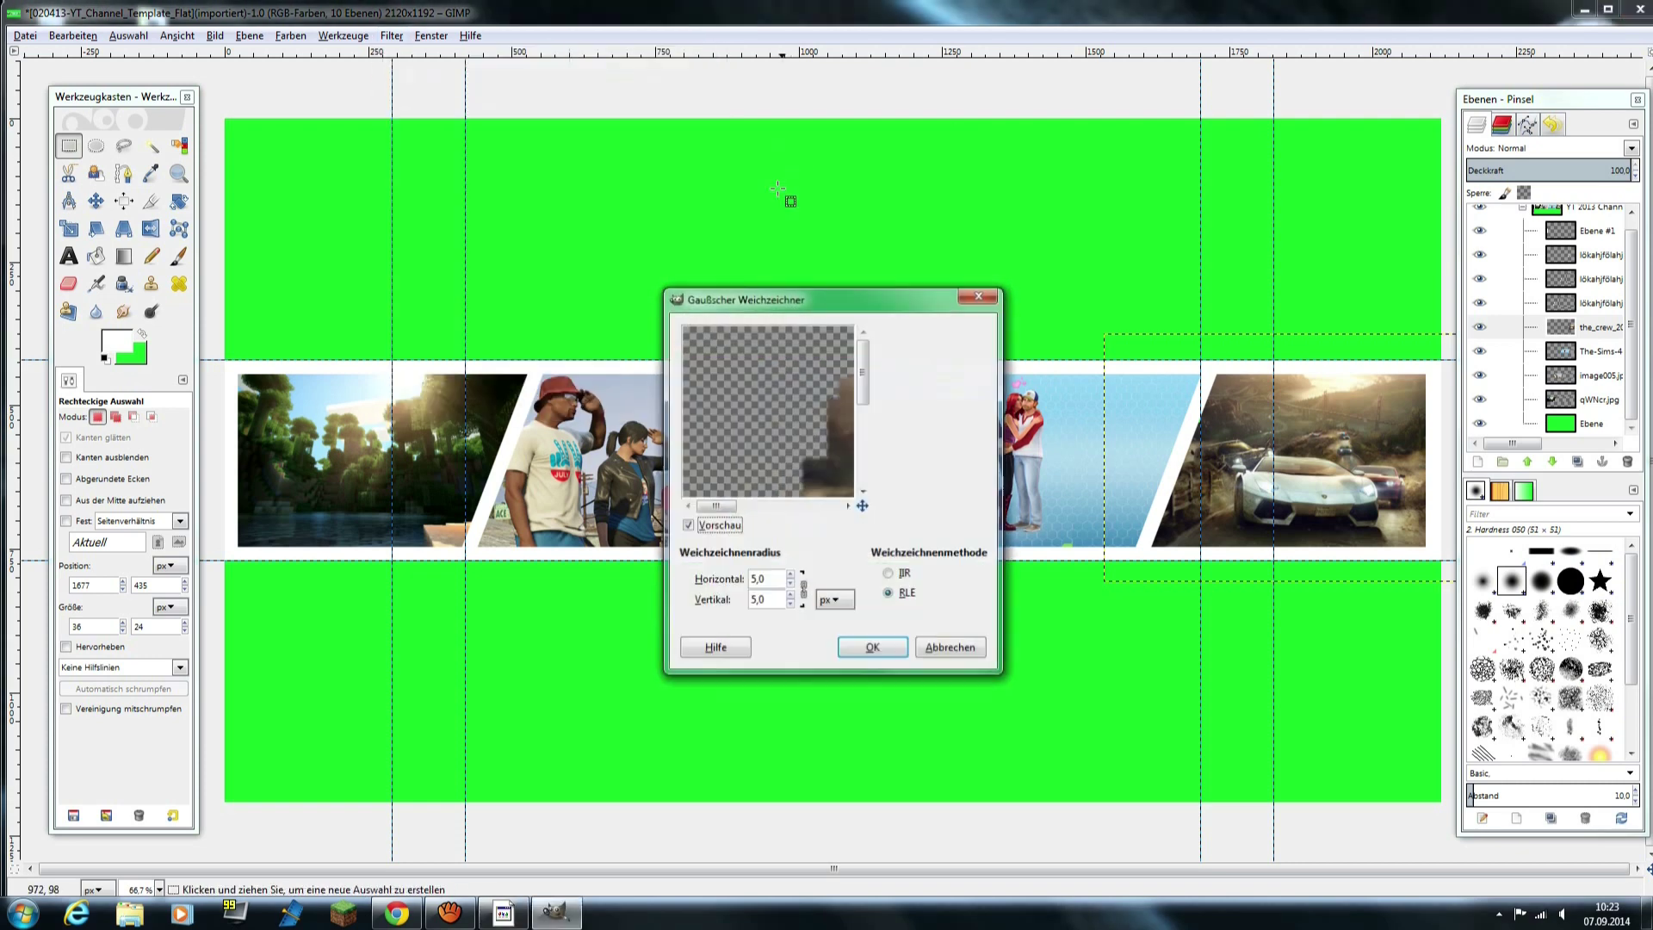
drag(832, 439, 740, 362)
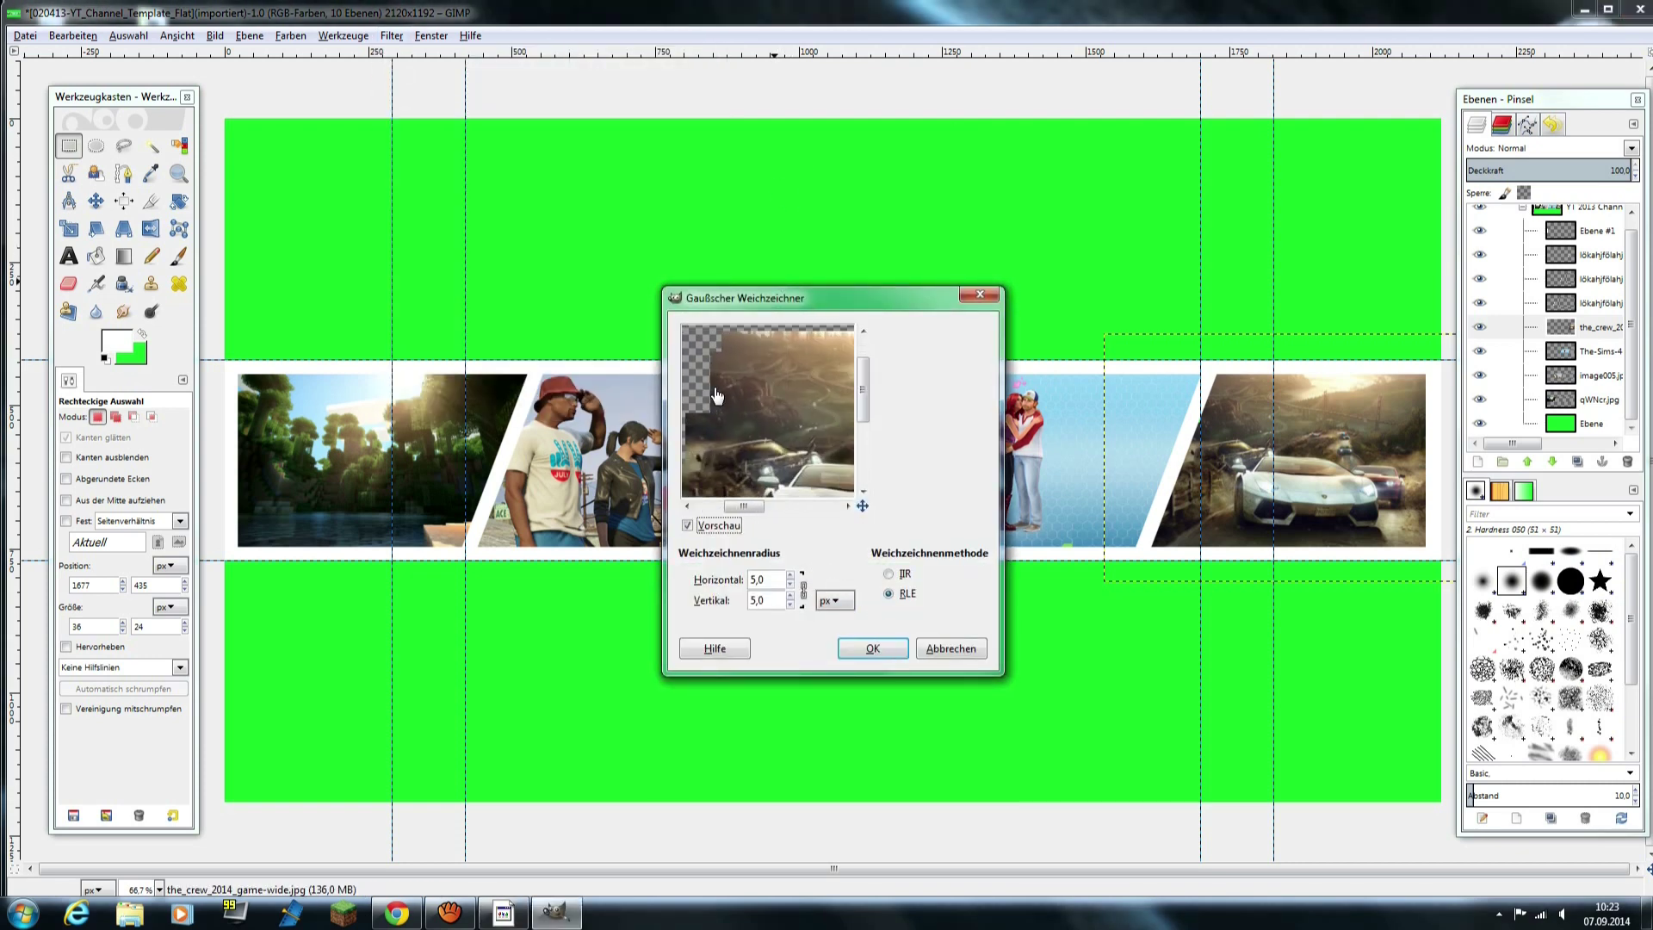
click(756, 580)
text(10)
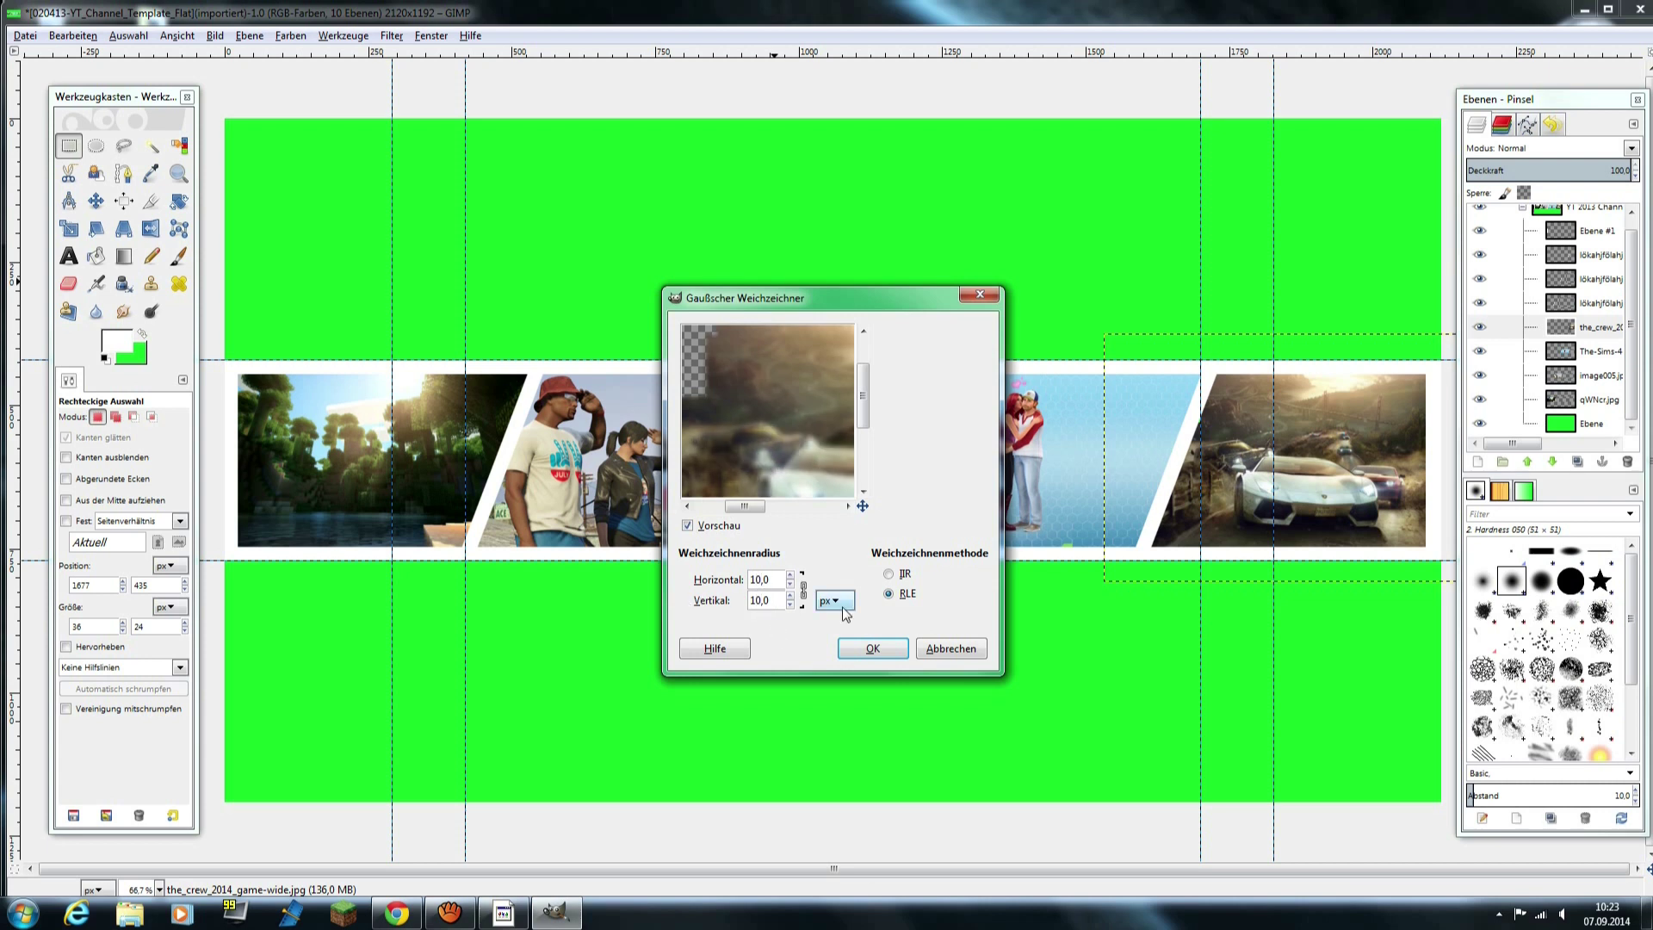
click(871, 649)
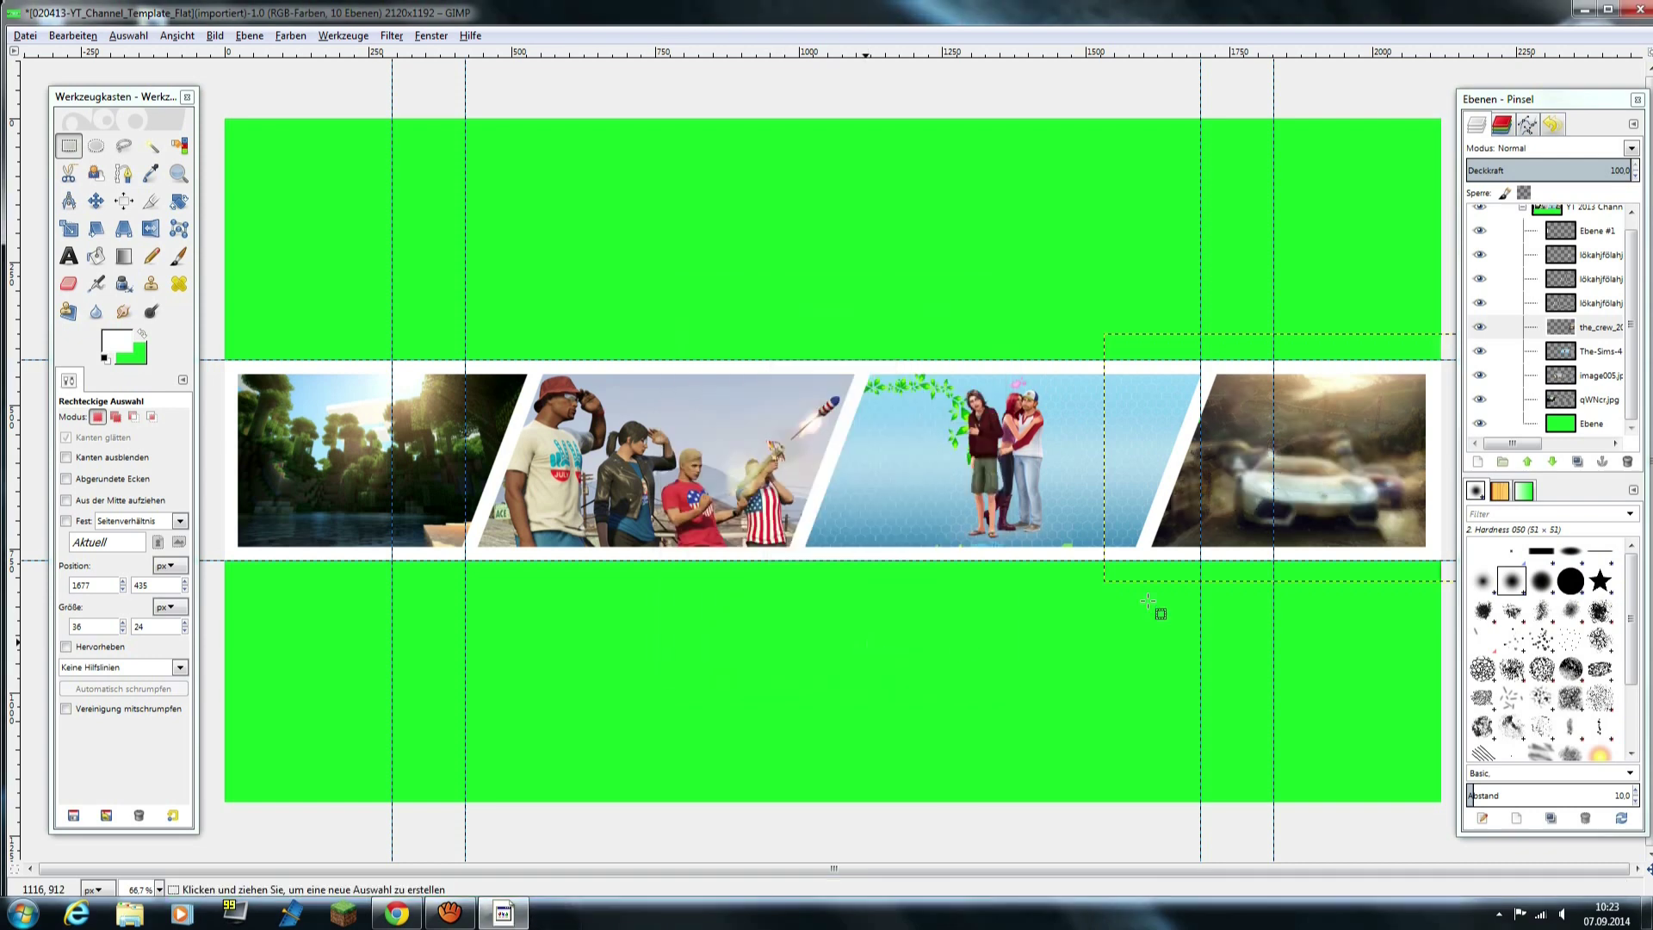
- Apply the same Gaussian blur to the Sims and GTA screenshot layers
click(1576, 353)
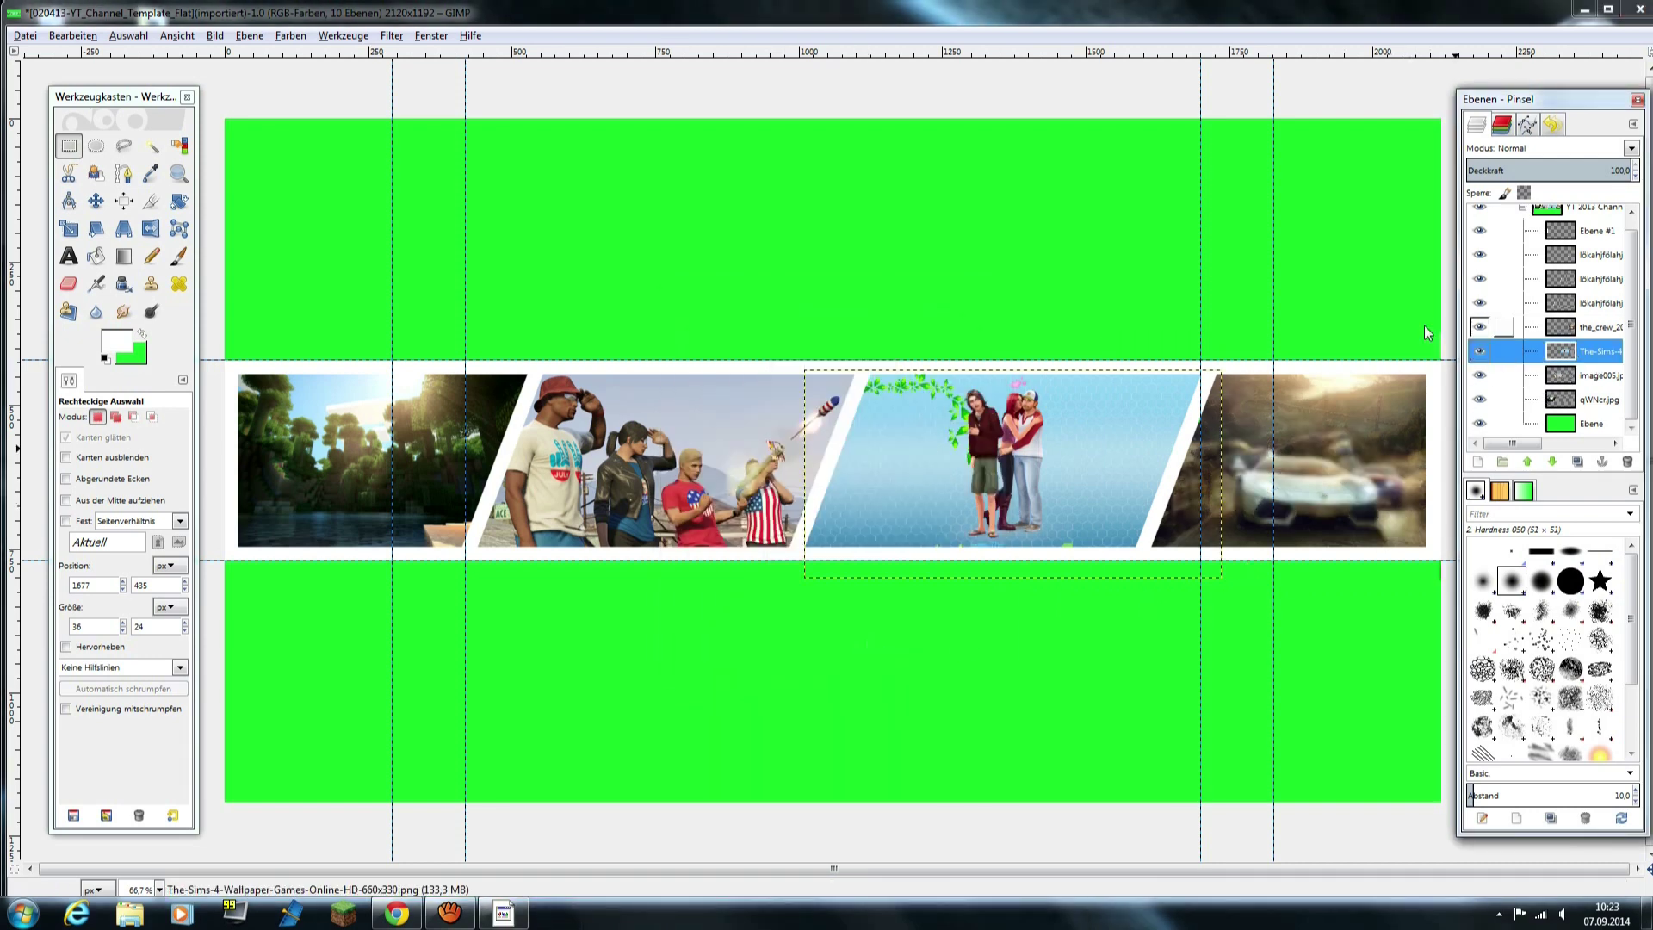
click(392, 39)
mouse_move(435, 136)
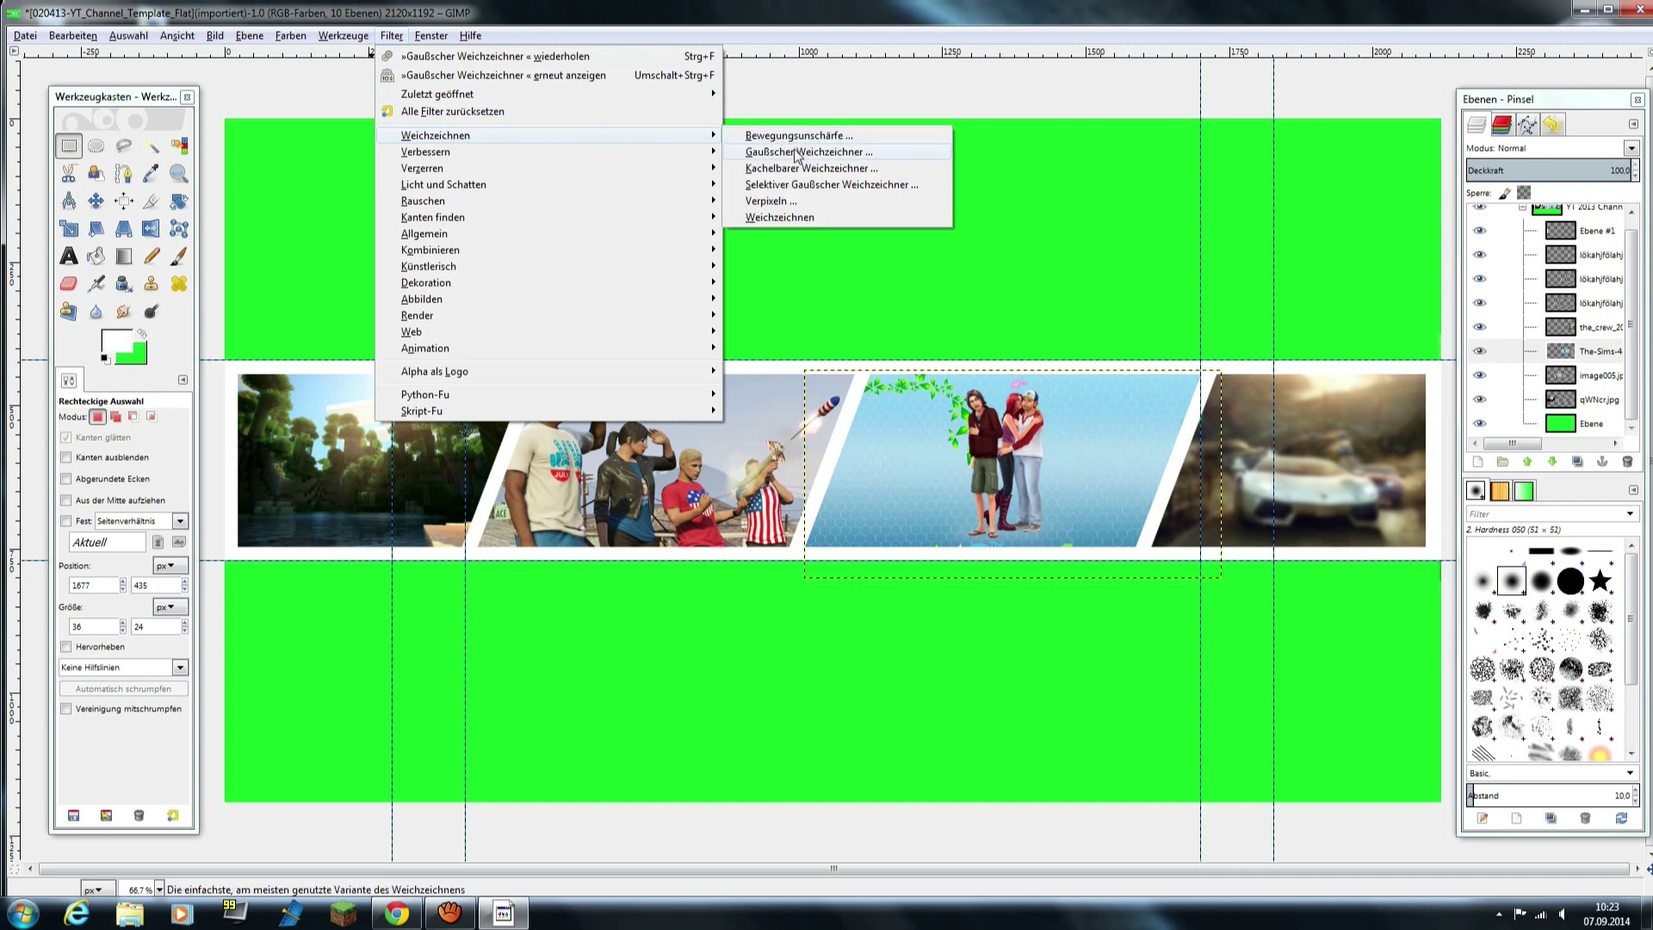
click(797, 153)
click(865, 652)
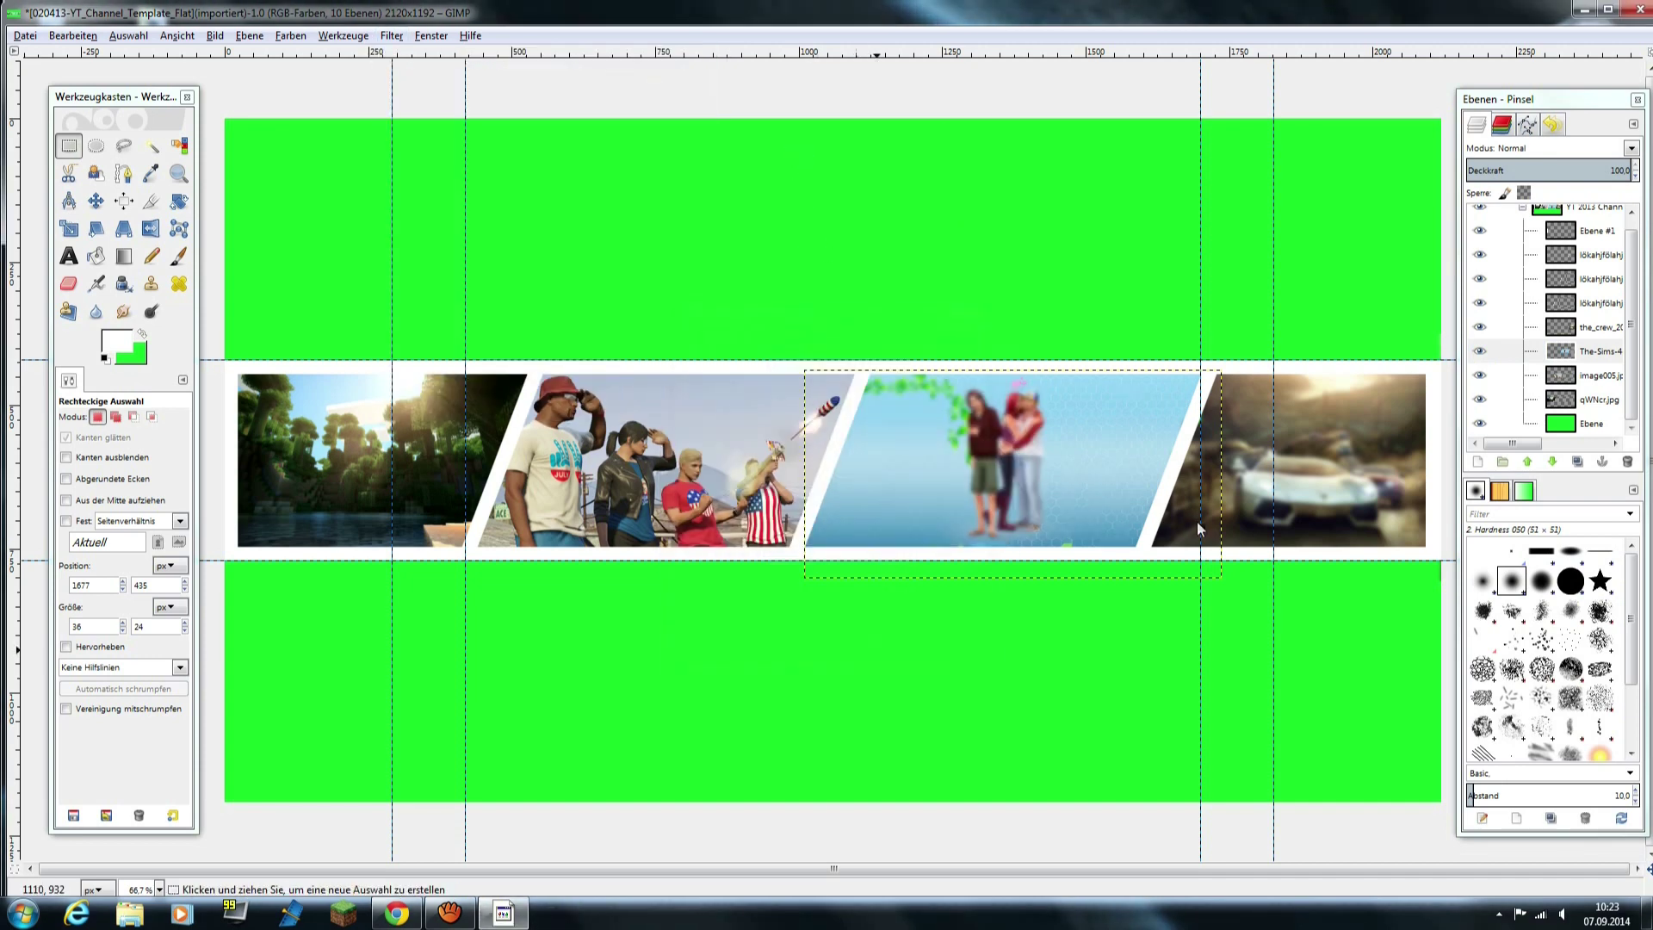
click(1576, 376)
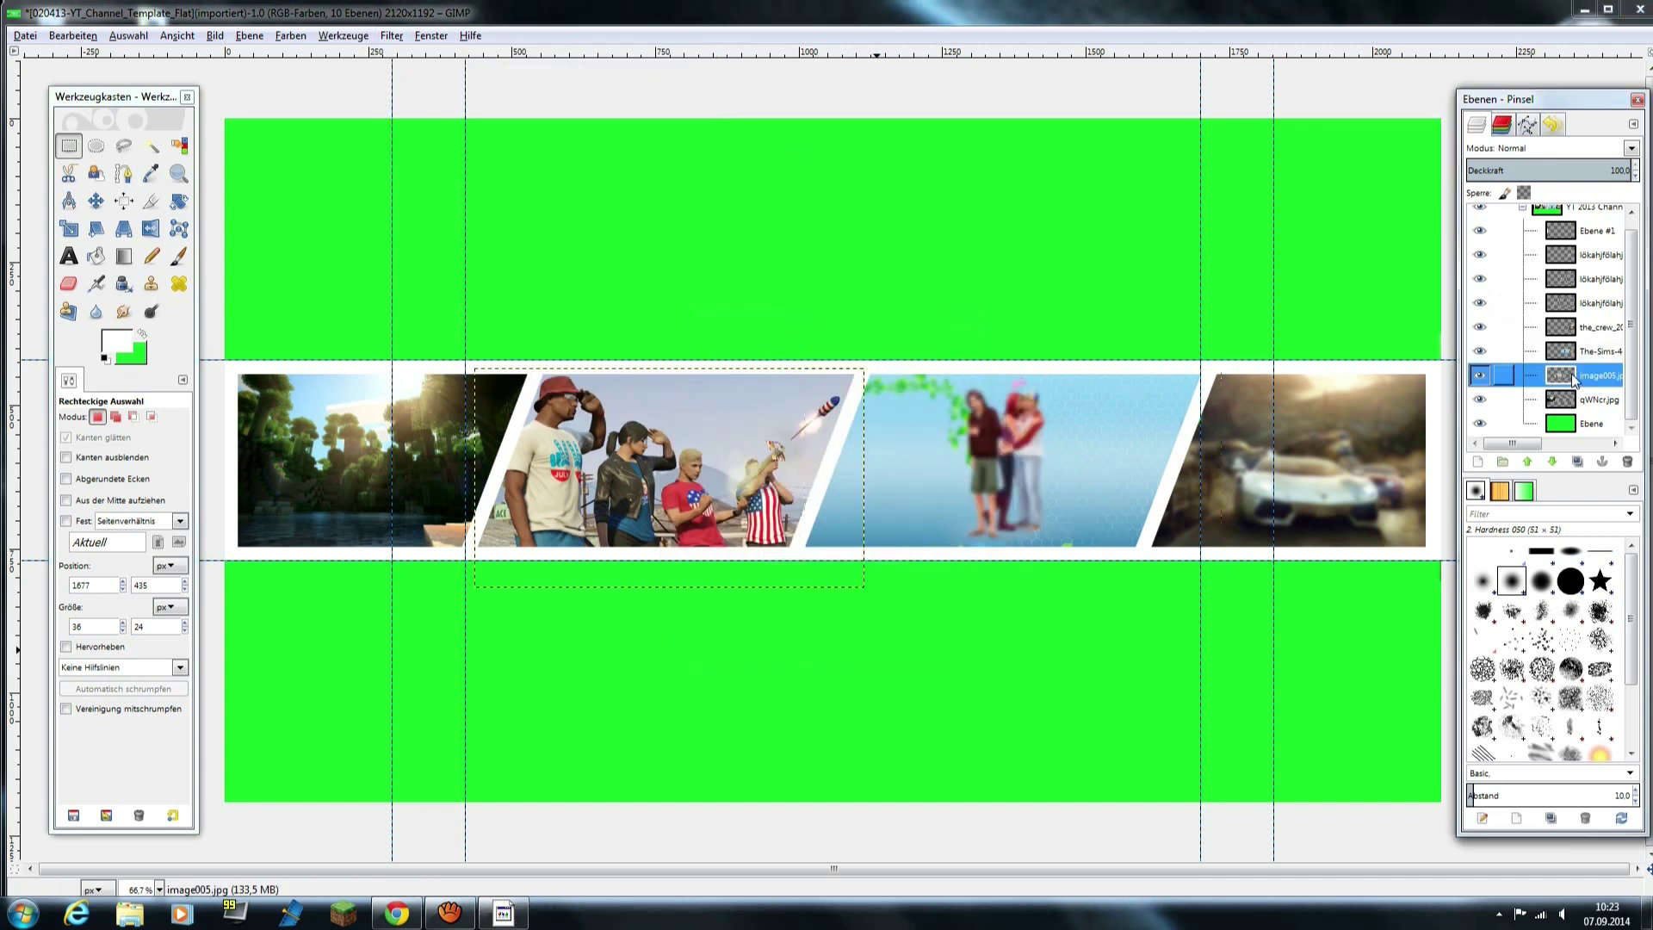
click(392, 37)
mouse_move(435, 136)
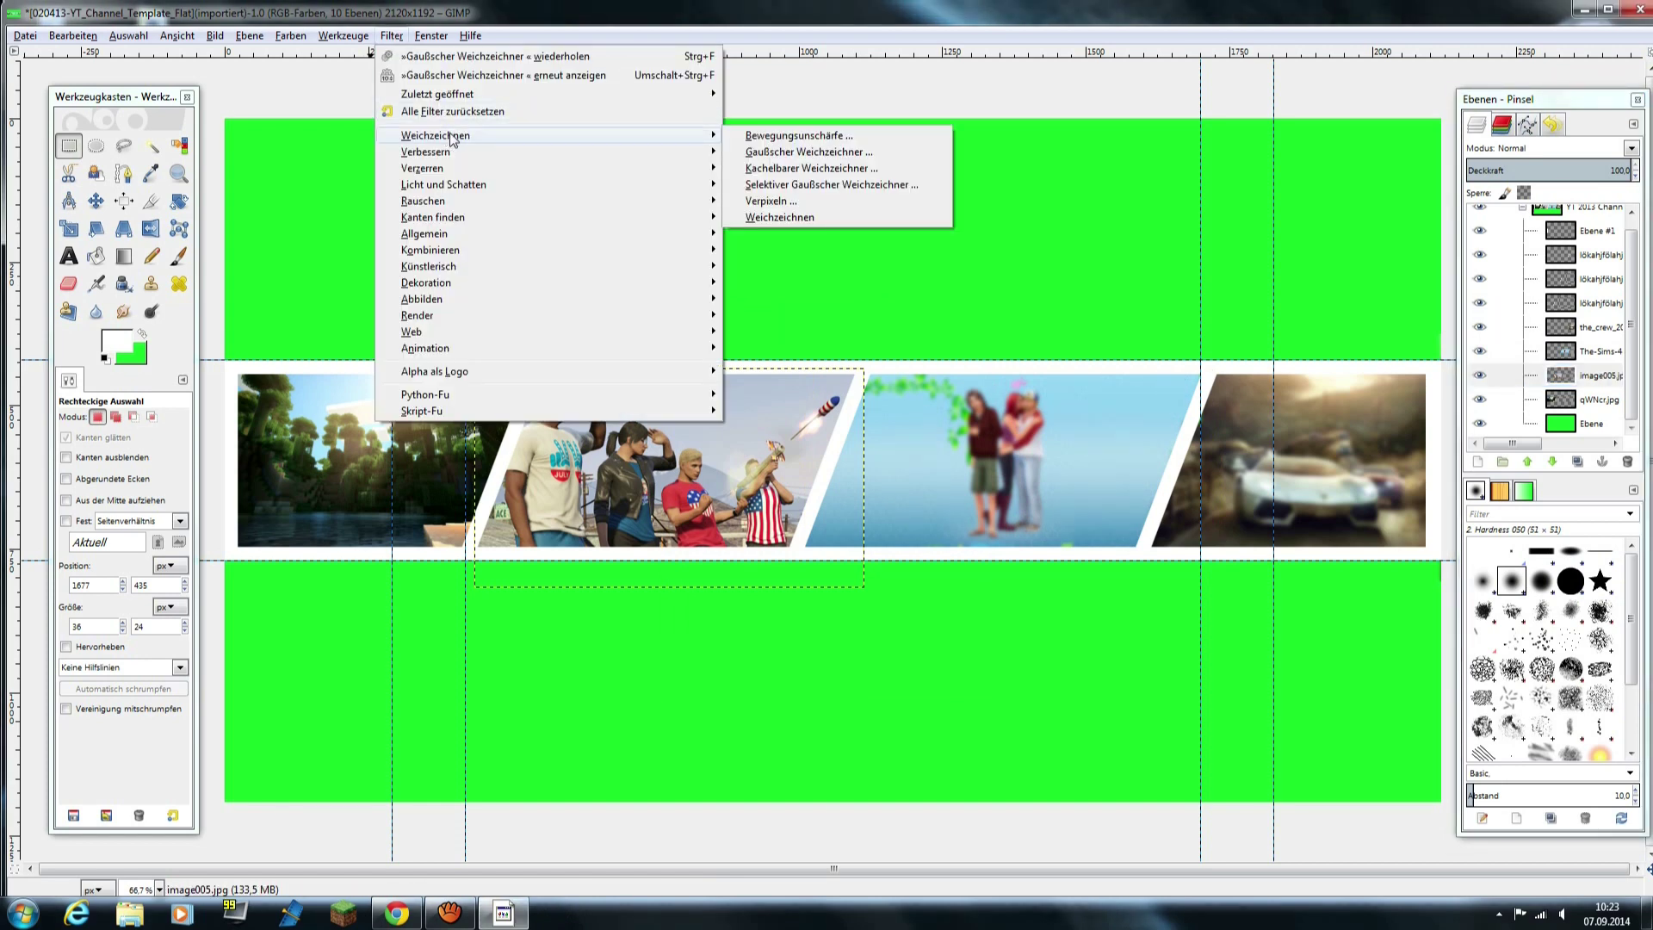
click(801, 152)
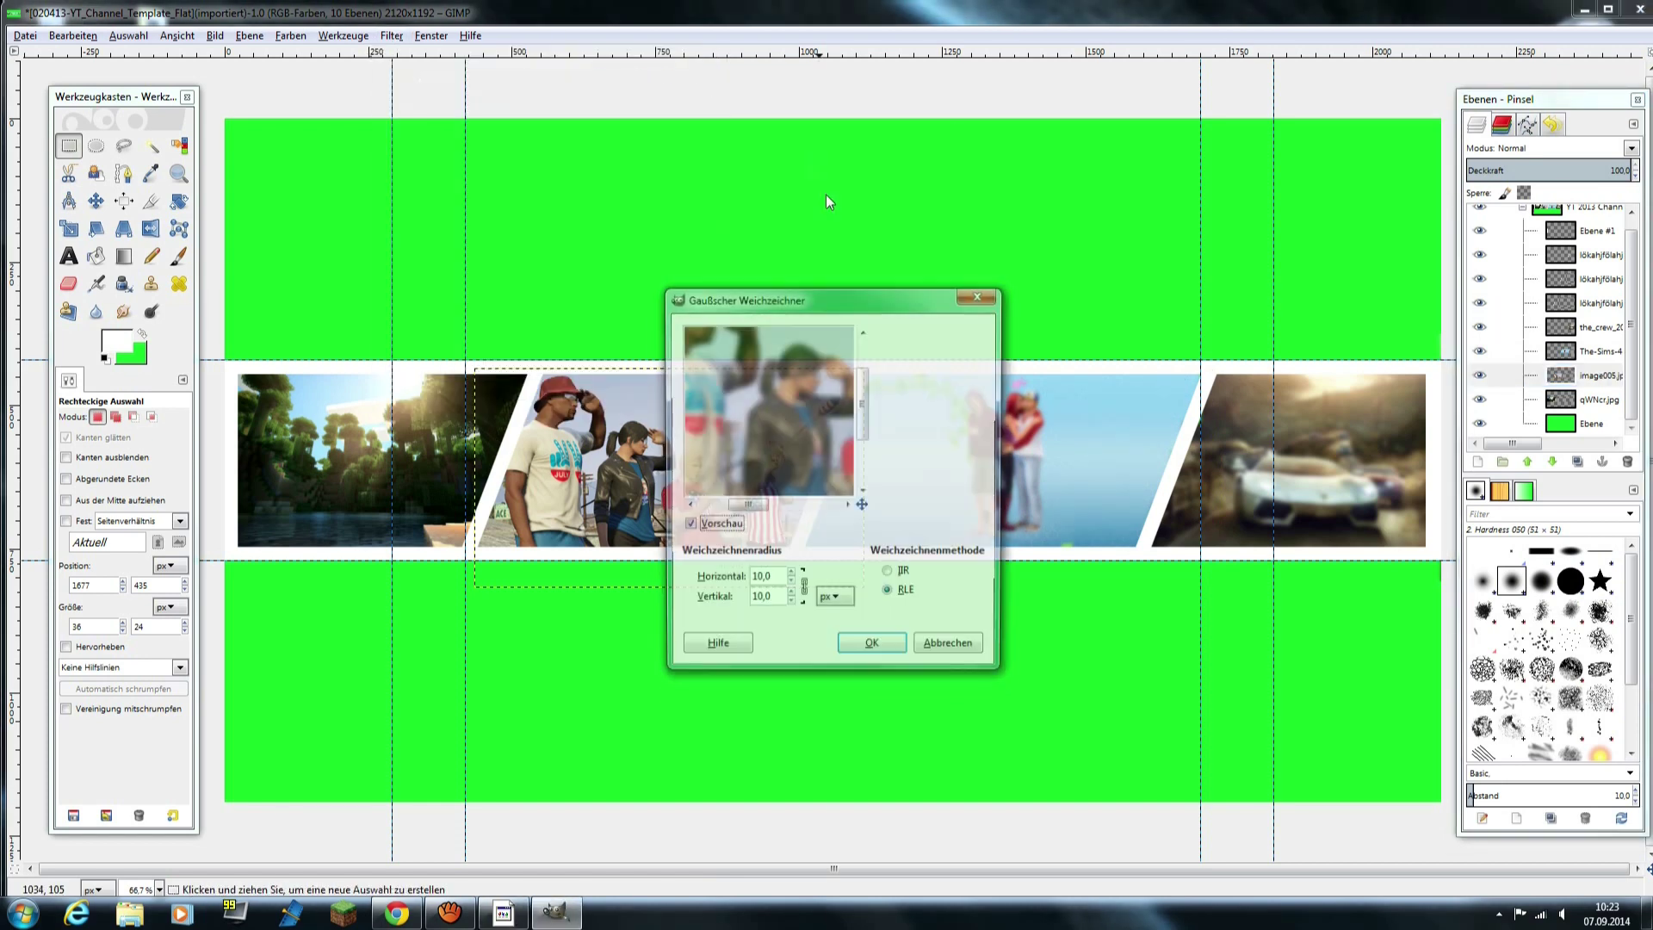
click(872, 649)
- Blur the qWNcr Minecraft screenshot with the same Gaussian blur
click(1600, 400)
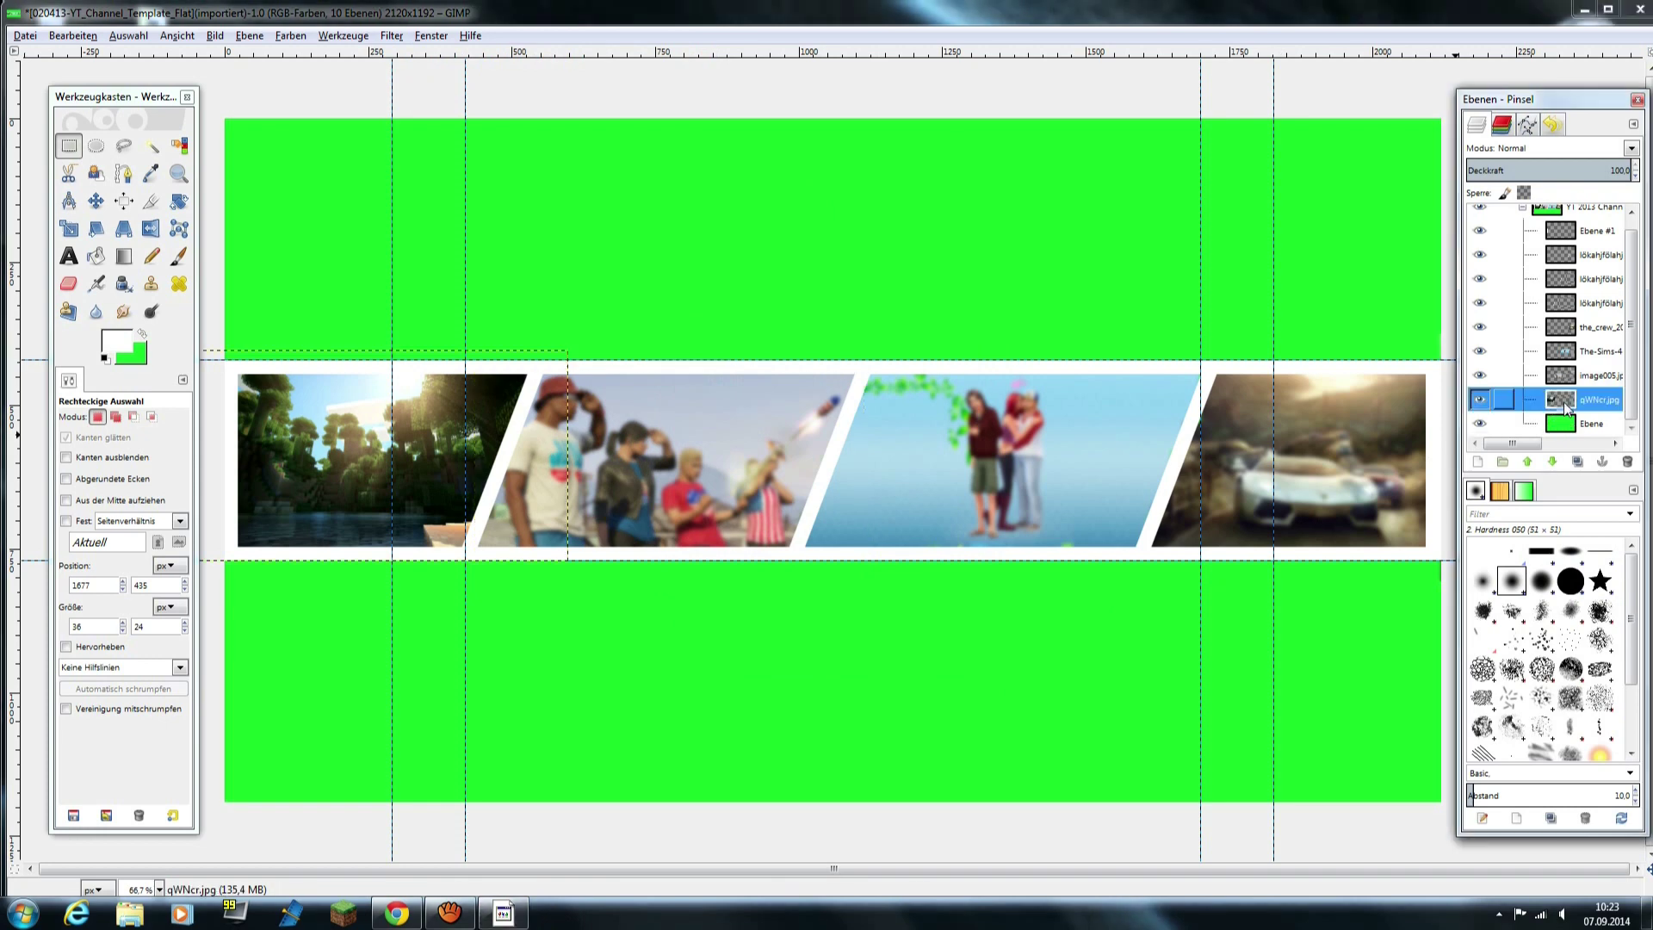
click(392, 35)
mouse_move(436, 136)
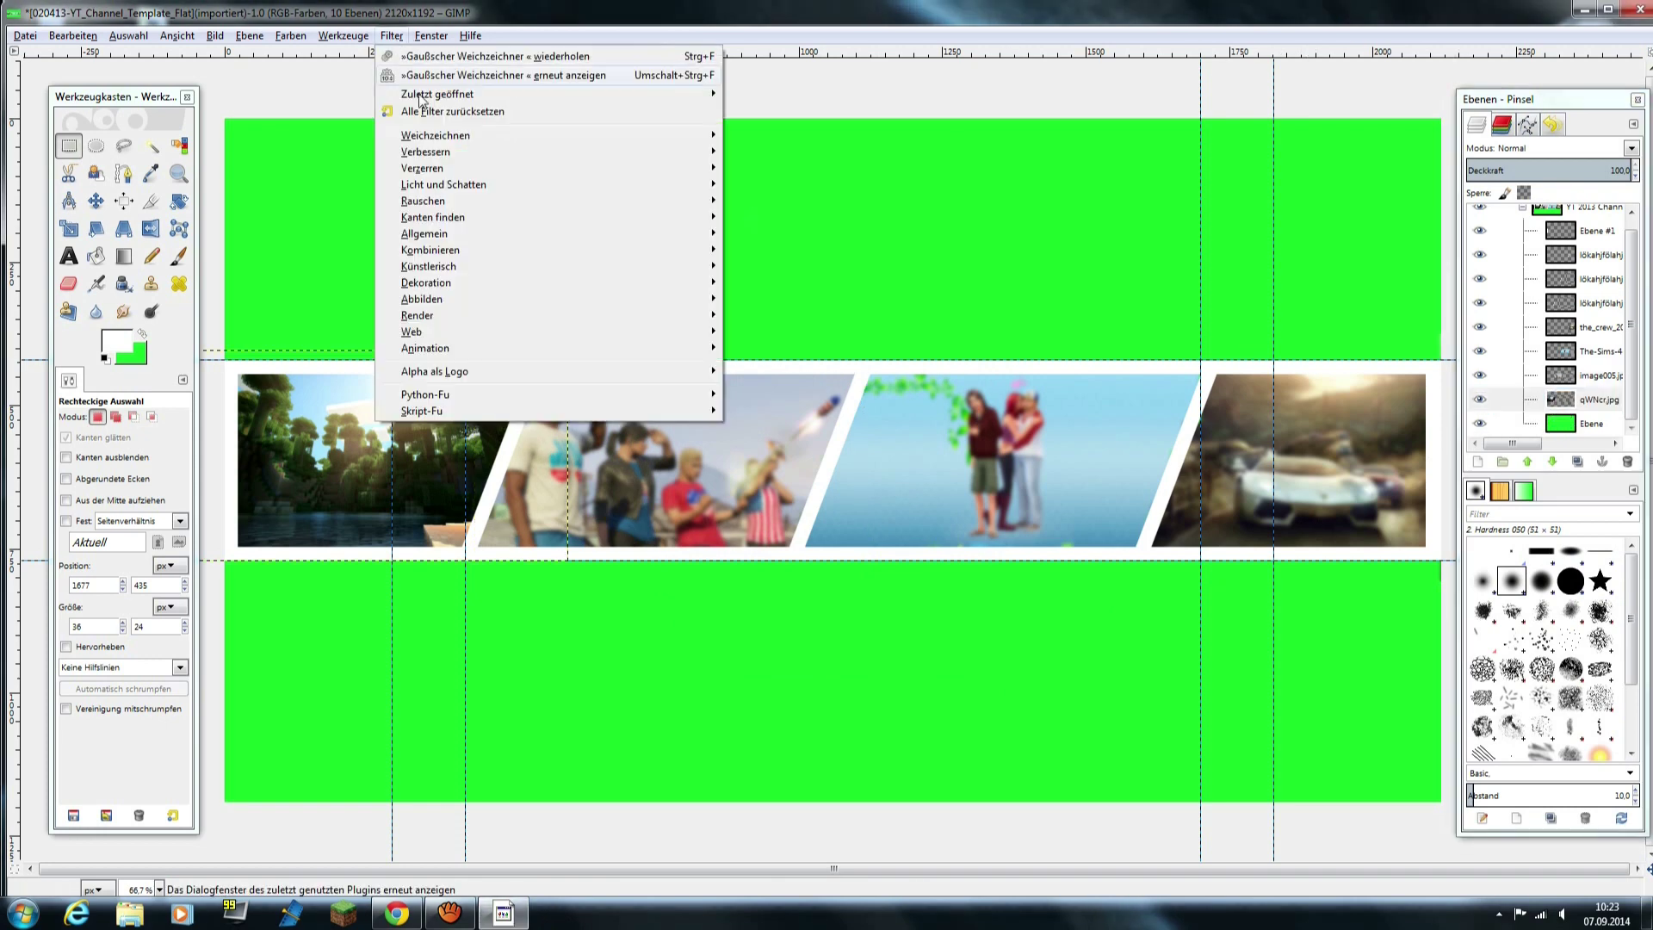
click(822, 152)
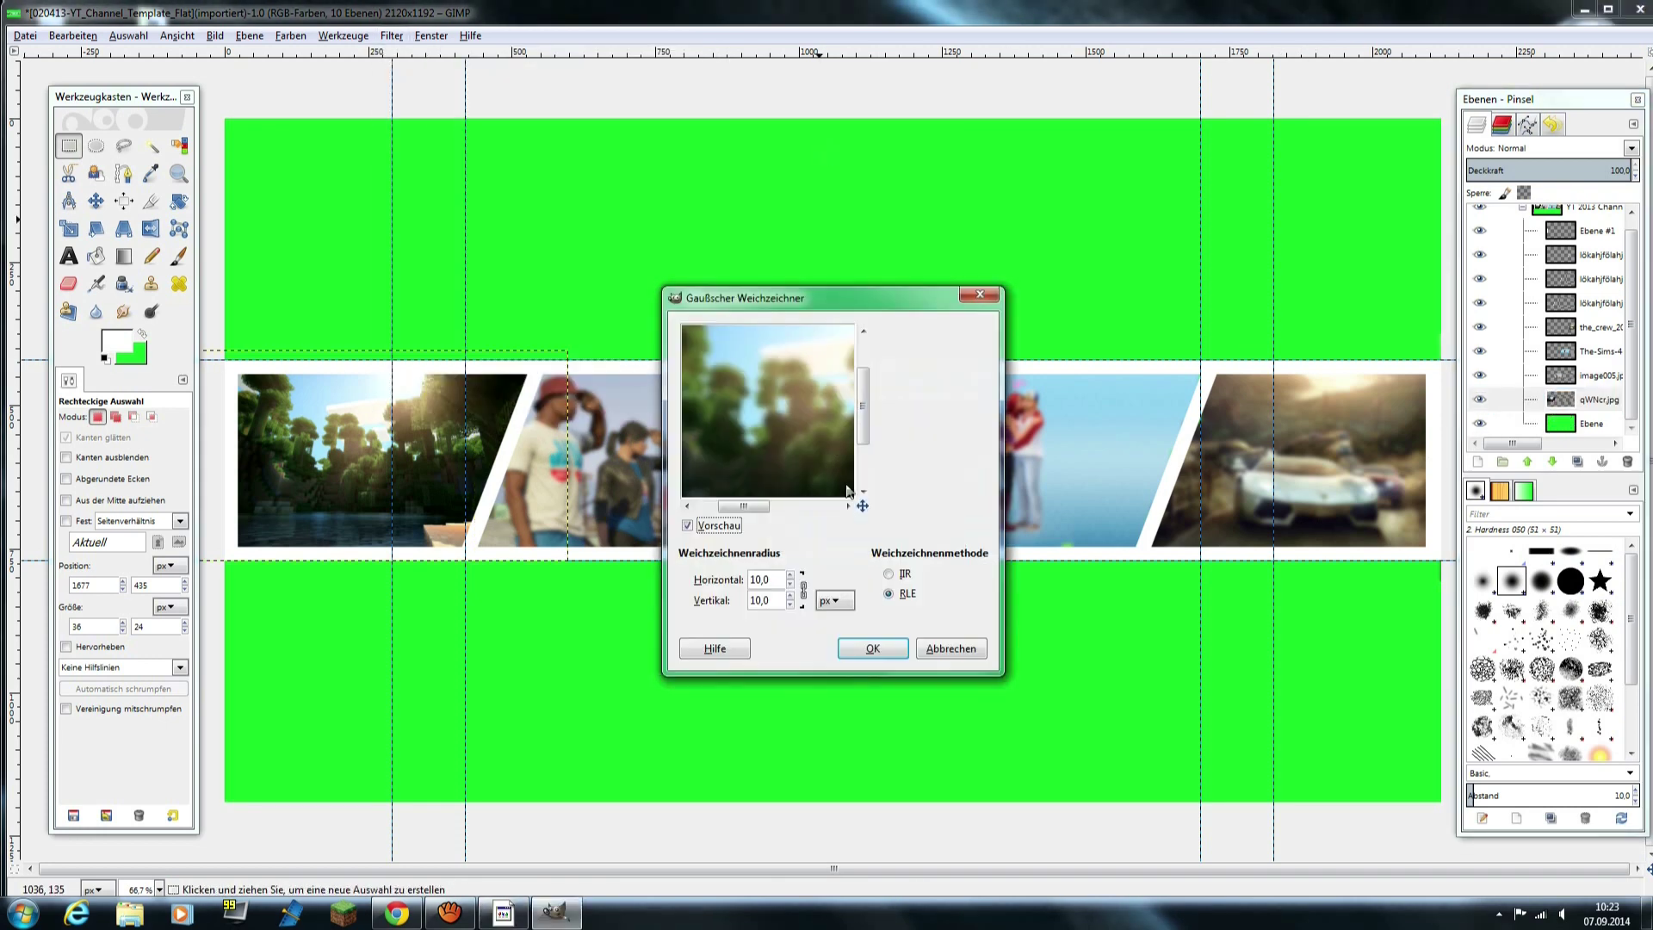
click(872, 648)
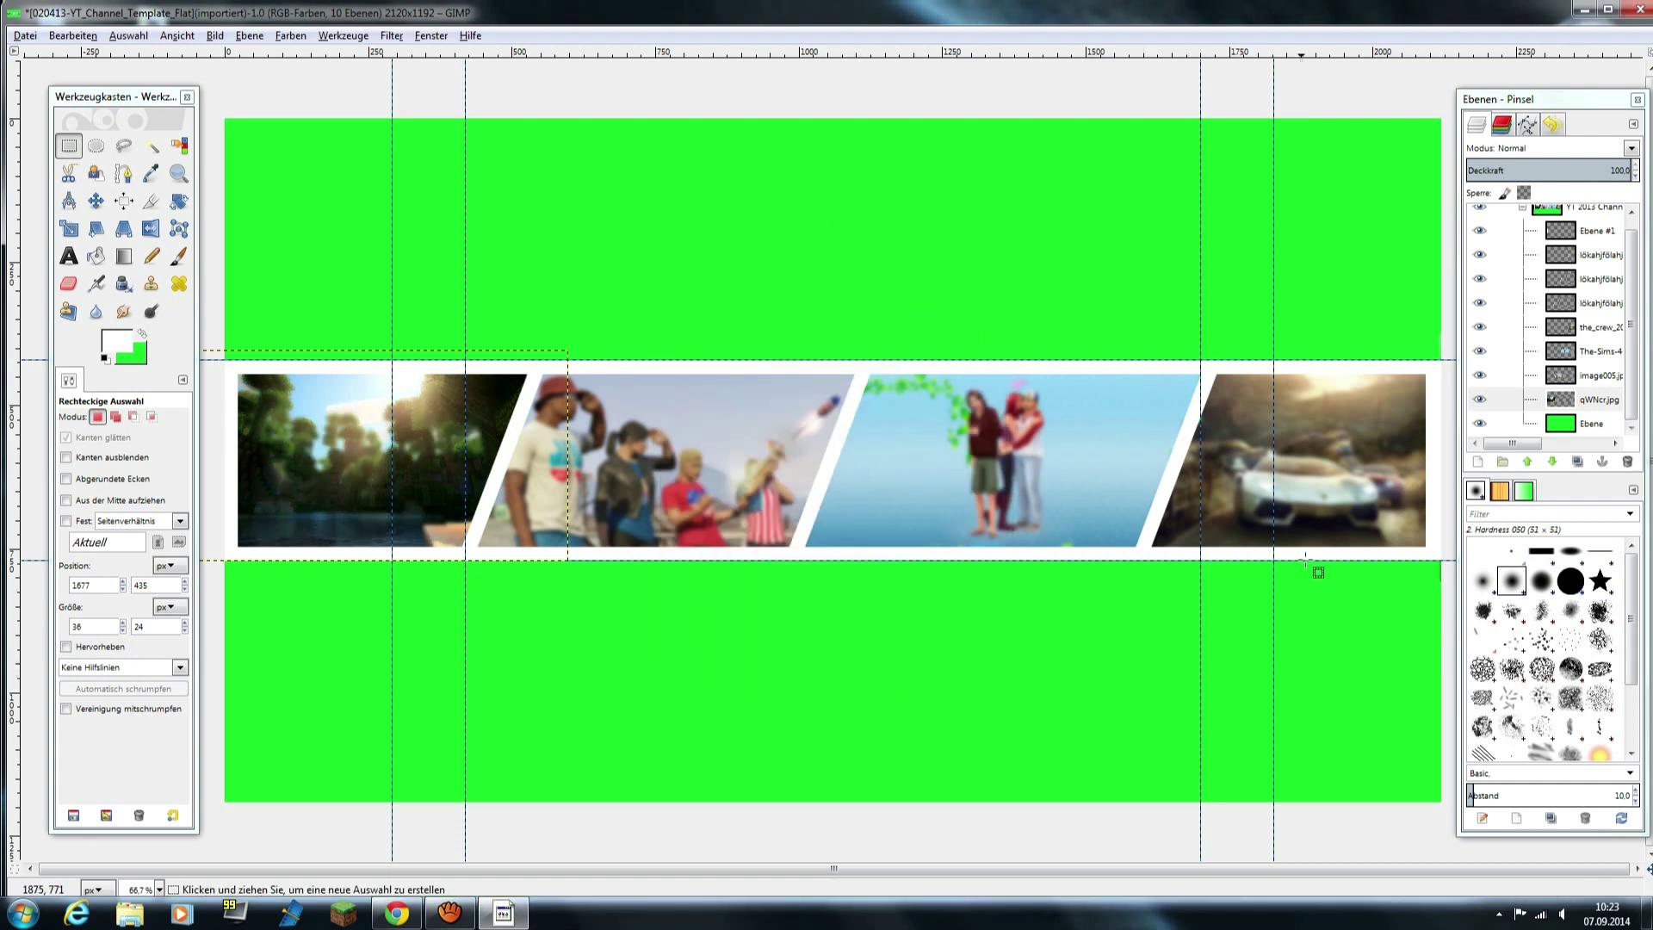
click(1630, 377)
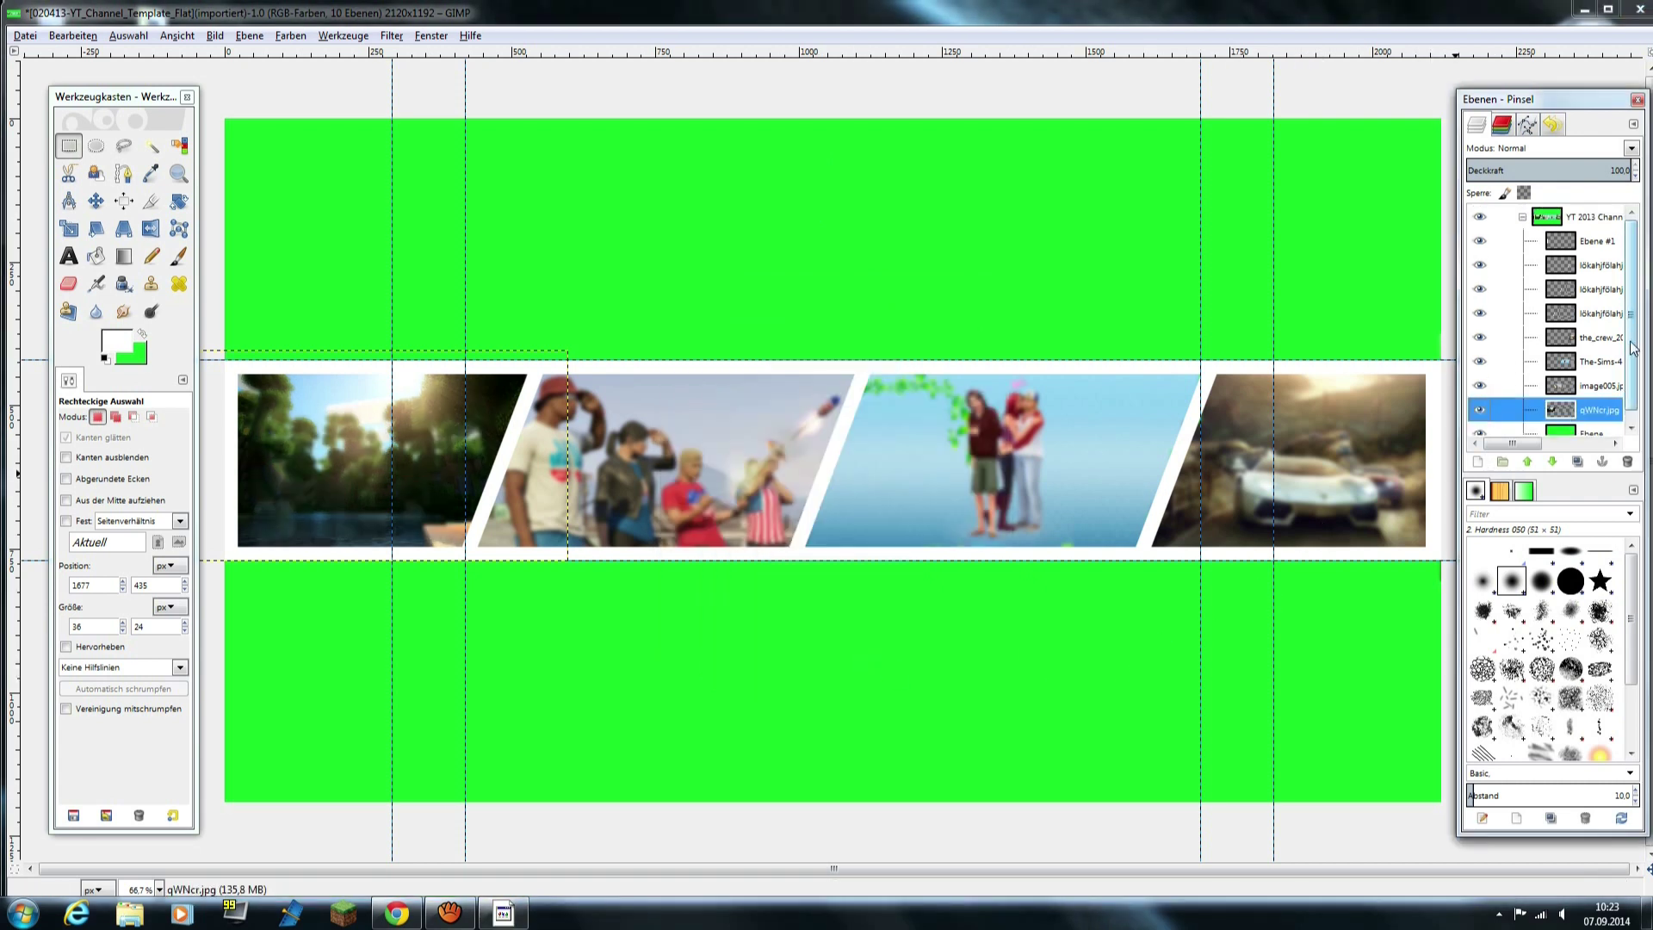
- Add a transparent 2120×1192 layer, Ebene #2, placed just above the Minecraft screenshot layer
click(1478, 461)
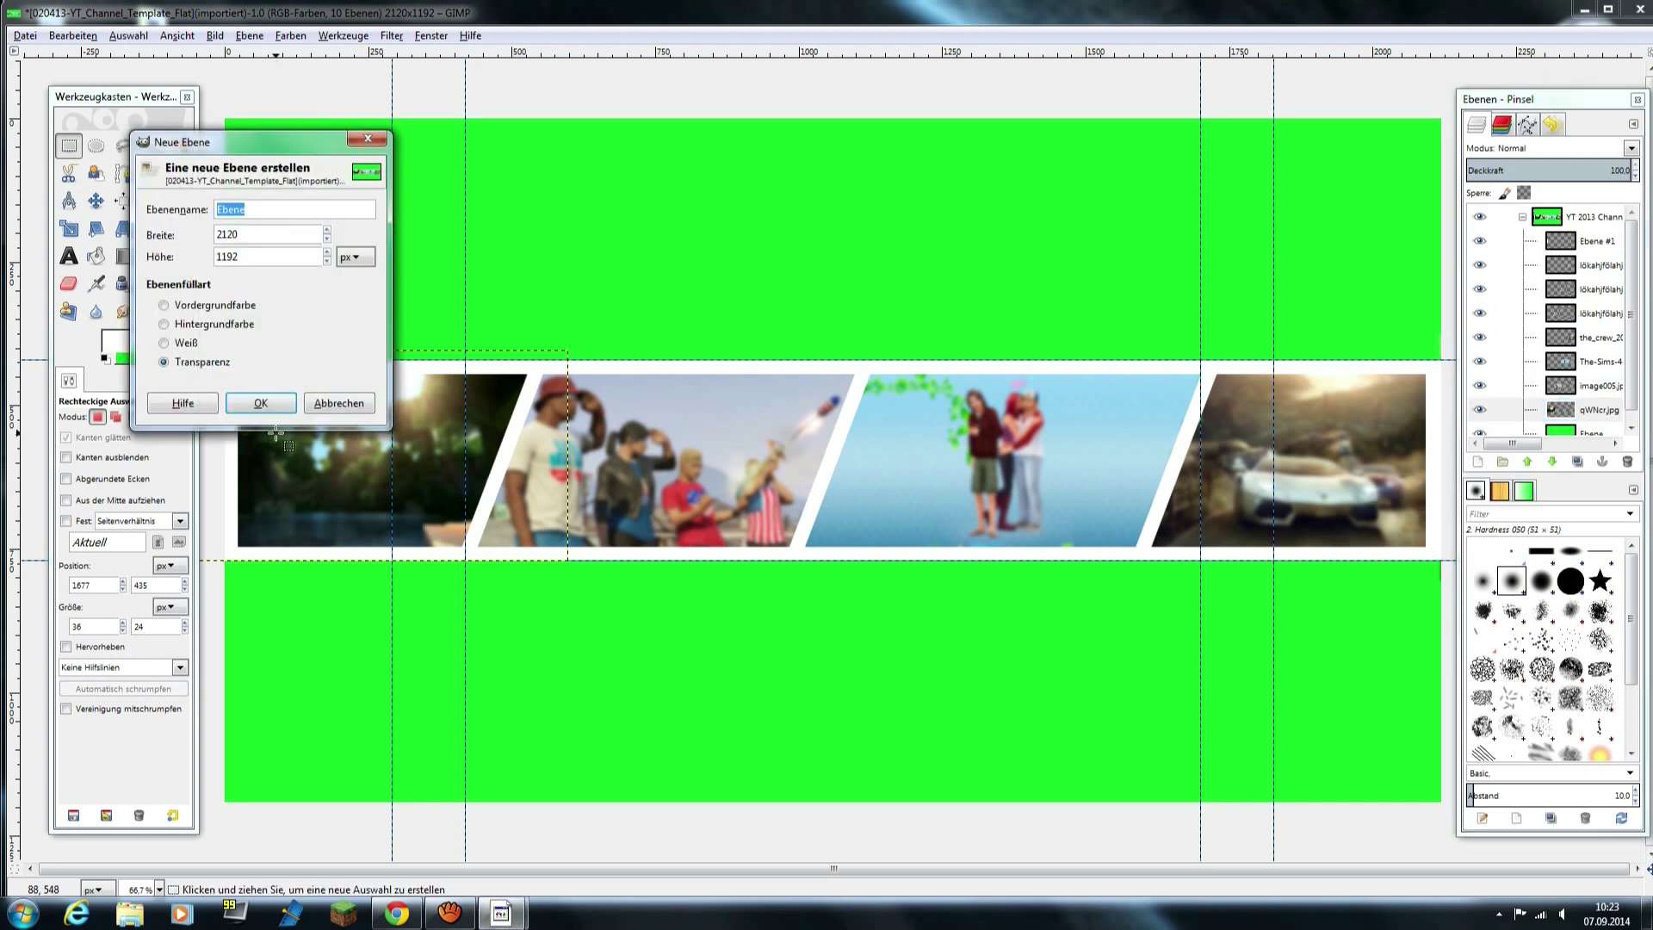
click(267, 403)
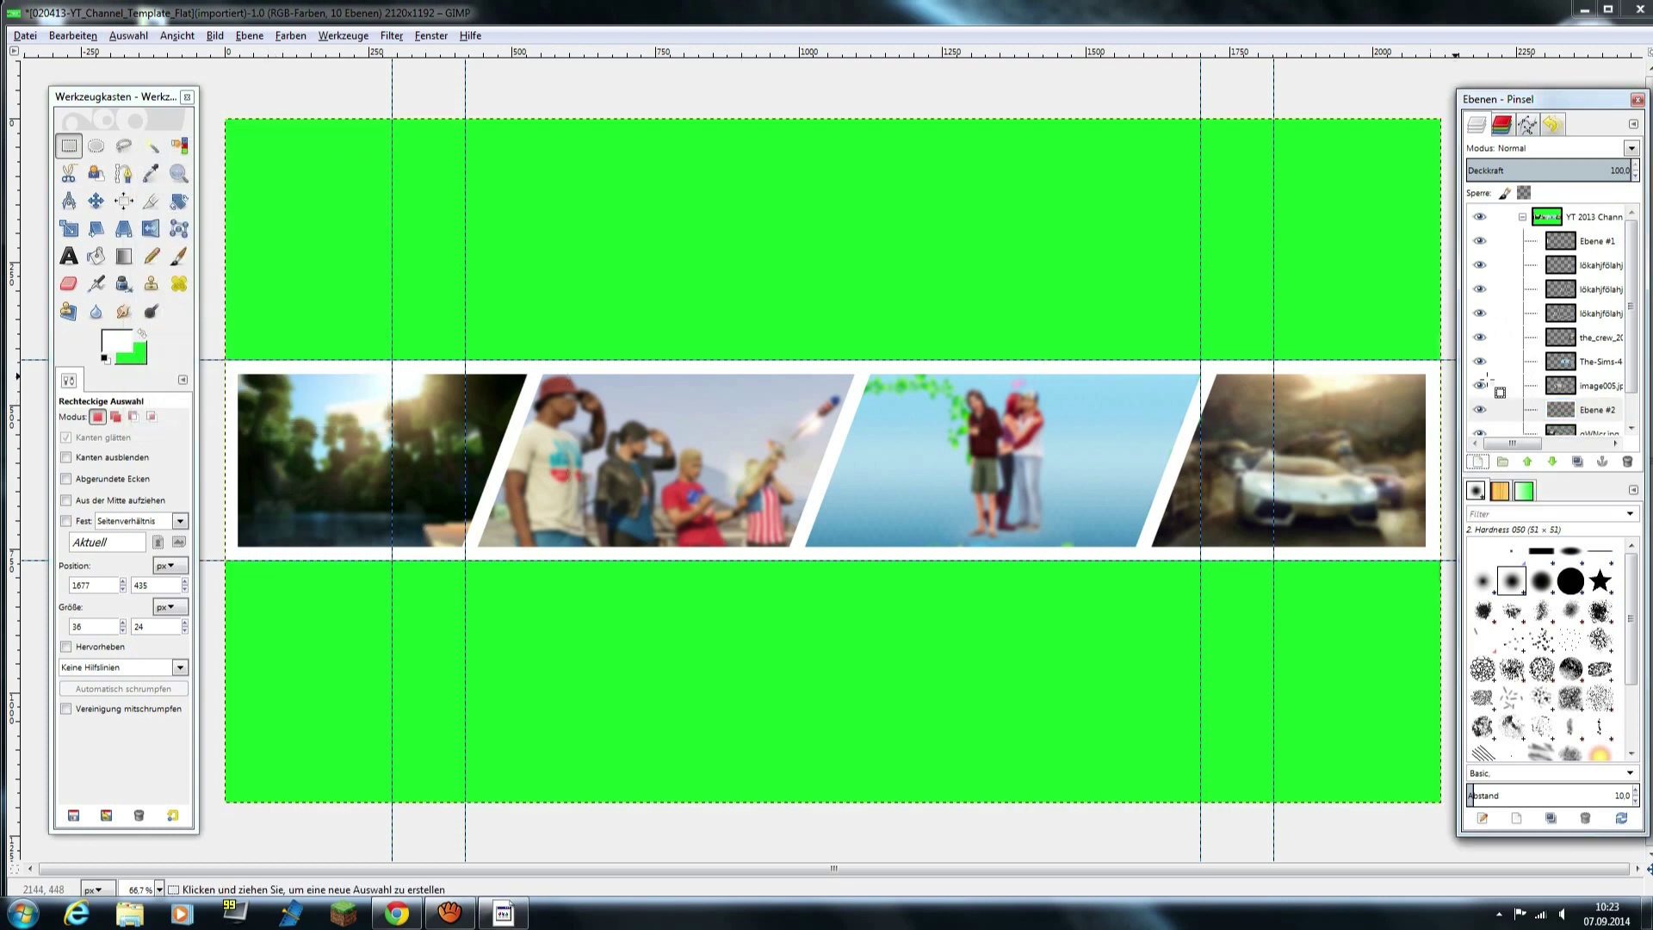
drag(1560, 409, 1572, 234)
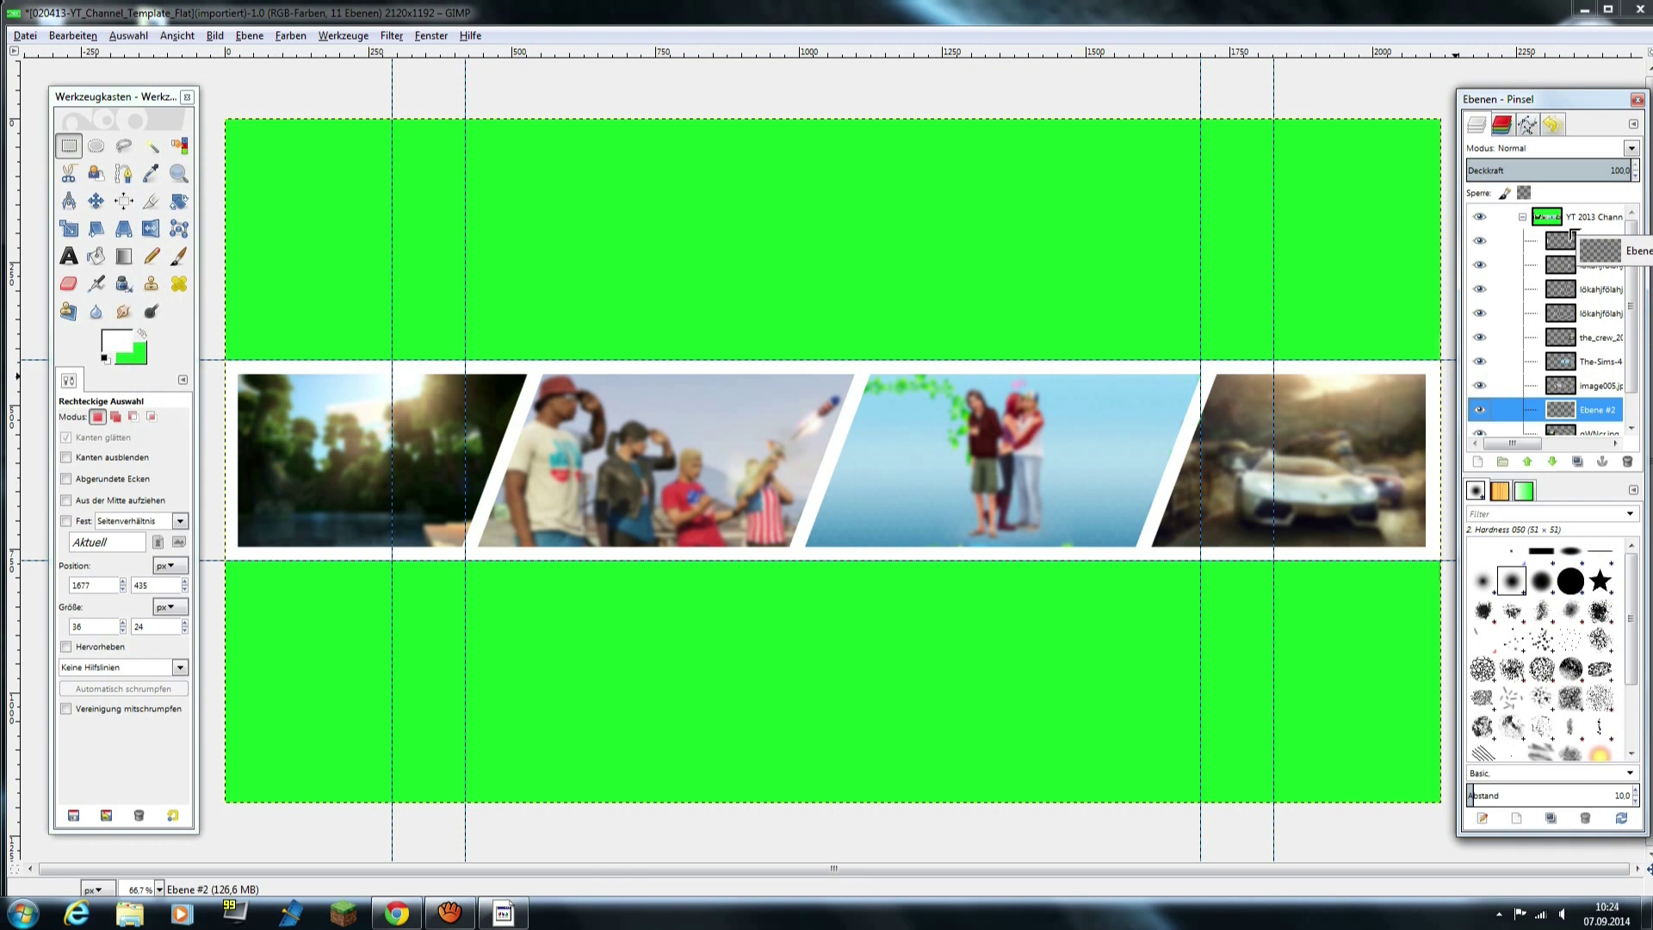
mouse_move(1572, 235)
mouse_down()
mouse_move(1531, 274)
mouse_move(1555, 230)
mouse_up()
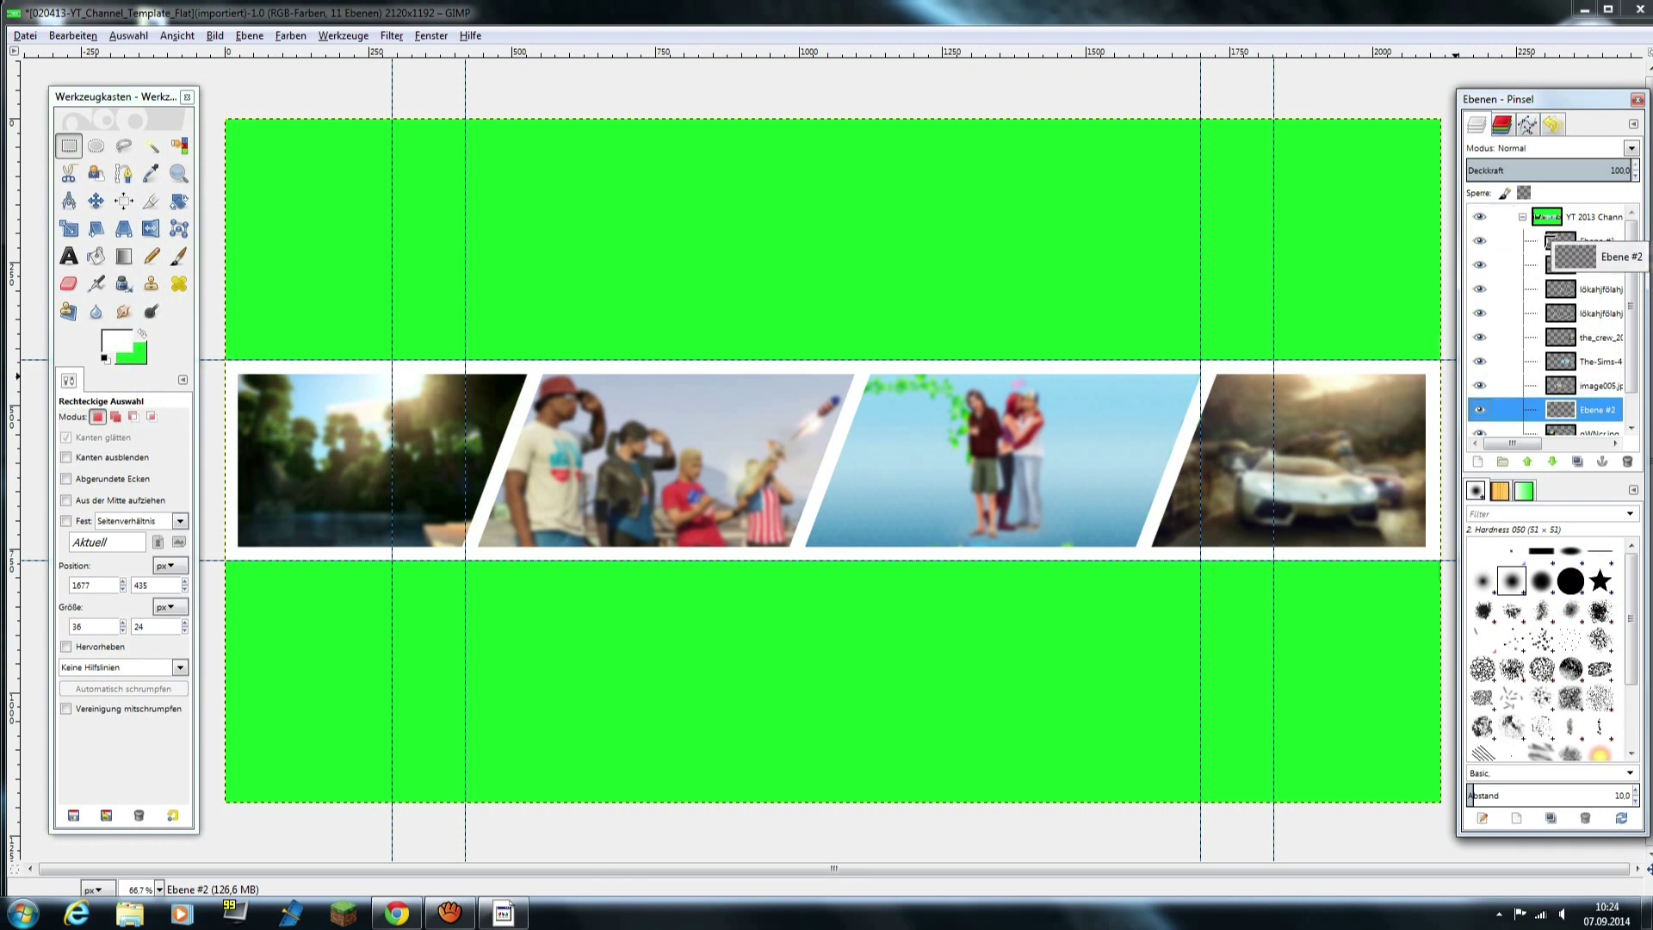
mouse_move(1555, 230)
mouse_down()
mouse_move(1555, 304)
mouse_move(1574, 230)
mouse_move(1592, 379)
mouse_move(1571, 422)
mouse_move(1584, 411)
mouse_up()
scroll(1635, 358, down, 1)
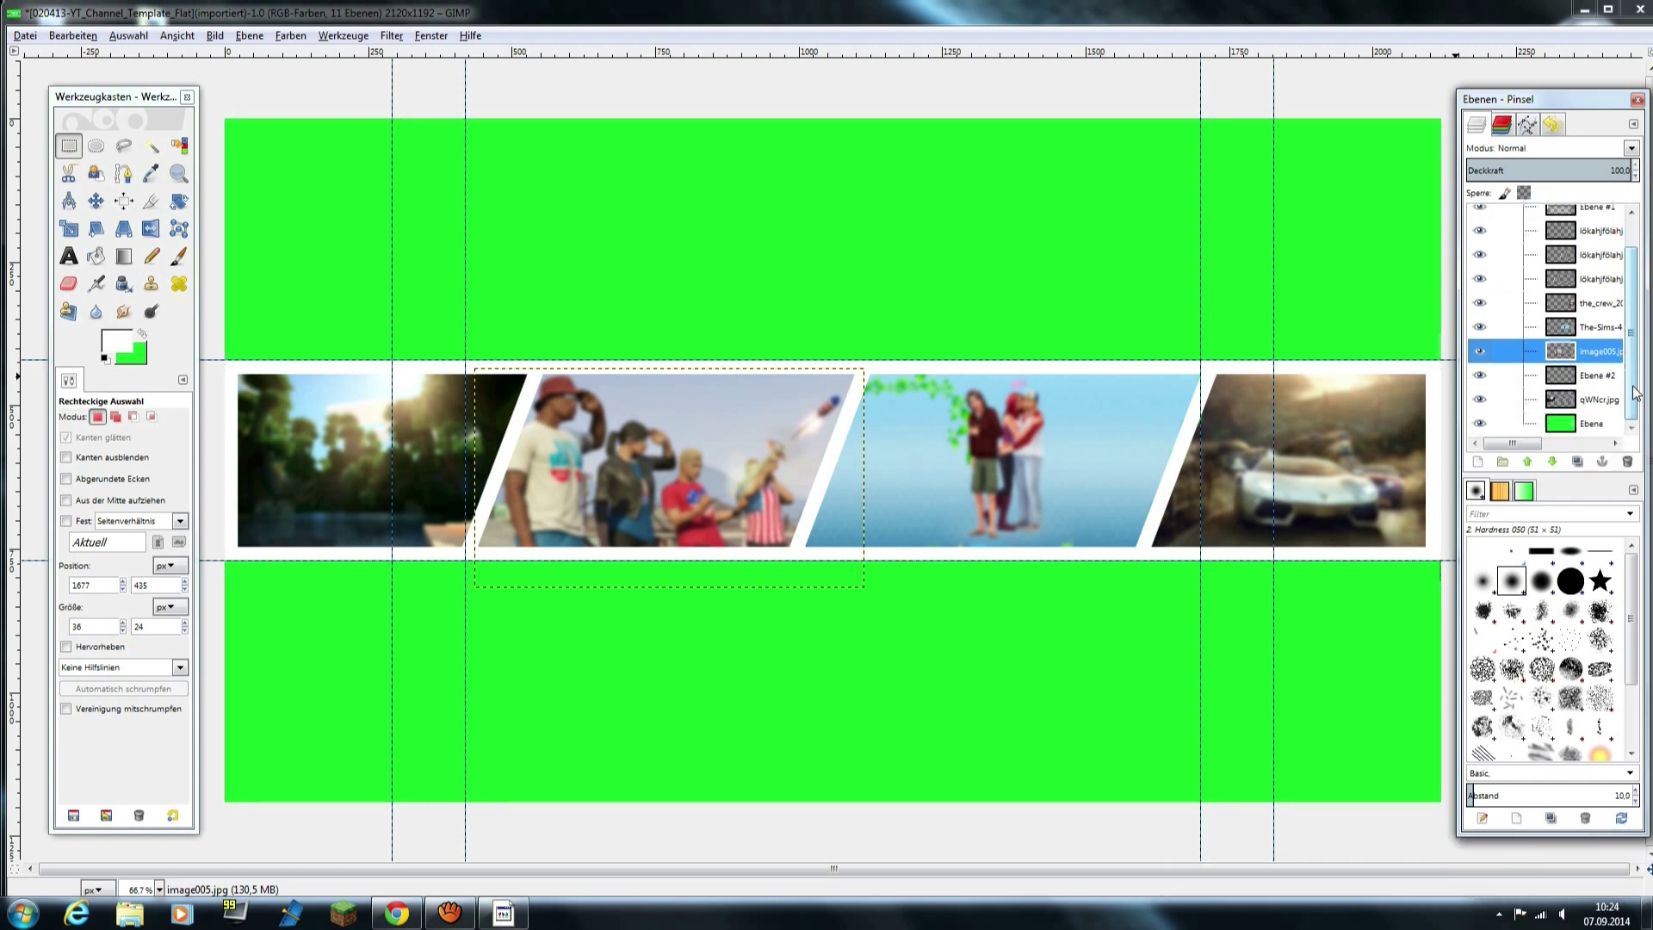
mouse_move(1569, 388)
mouse_down()
mouse_move(1568, 229)
mouse_move(1550, 374)
mouse_up()
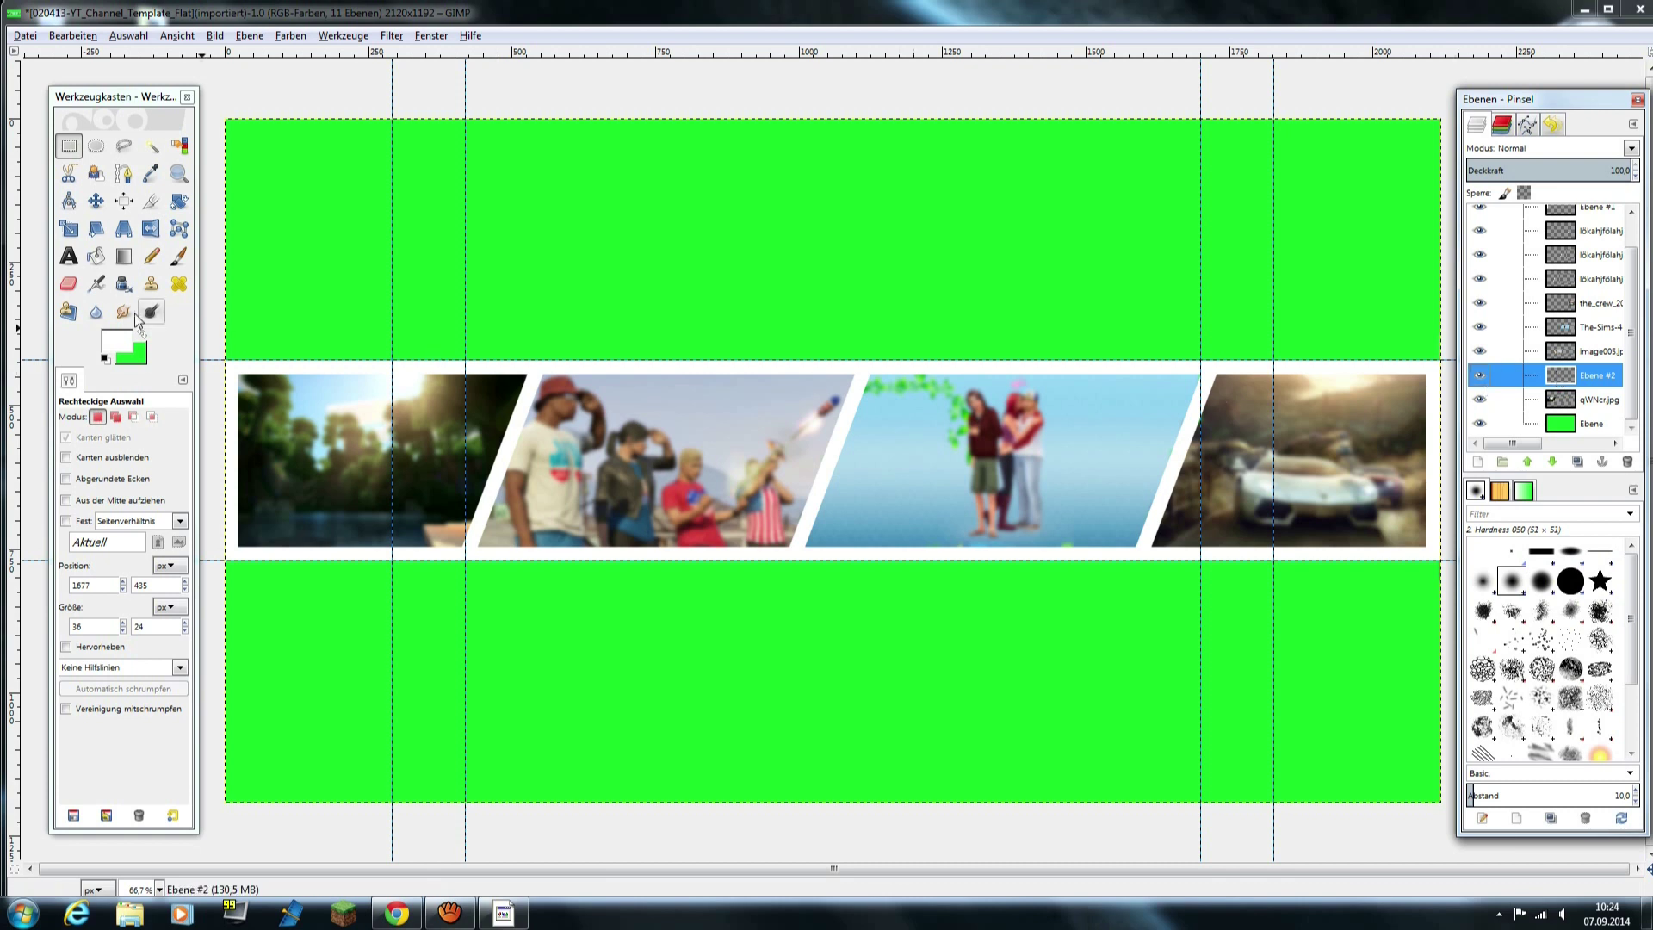
- Set the Text tool colour to green and the font to Serif Bold
click(70, 257)
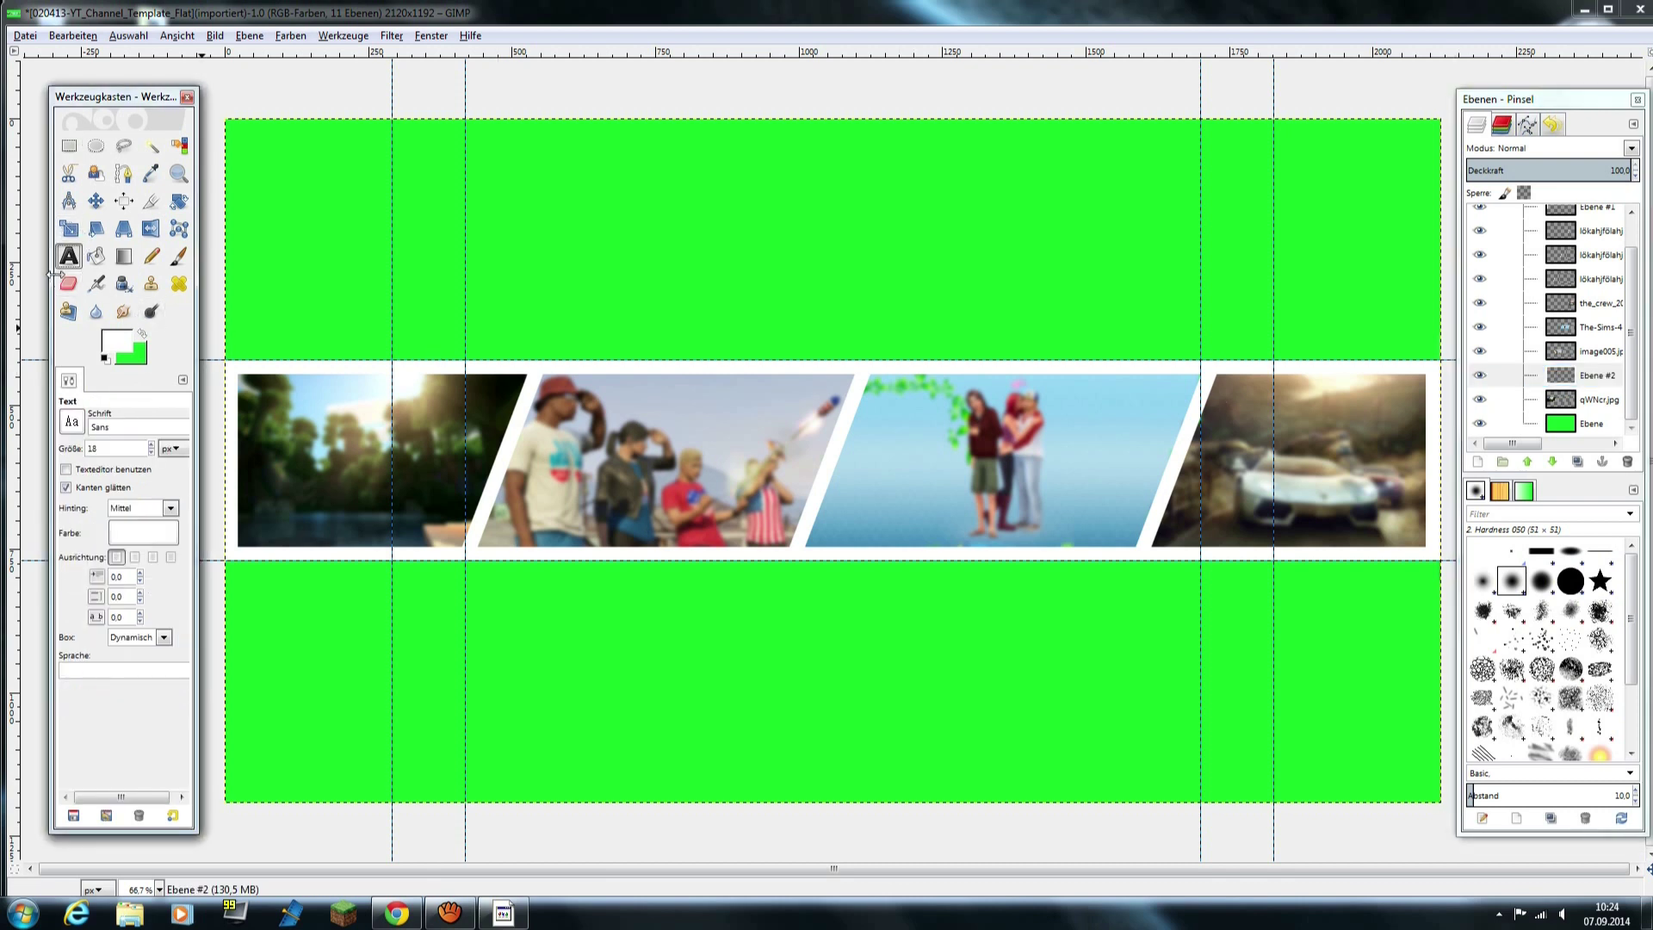
click(141, 334)
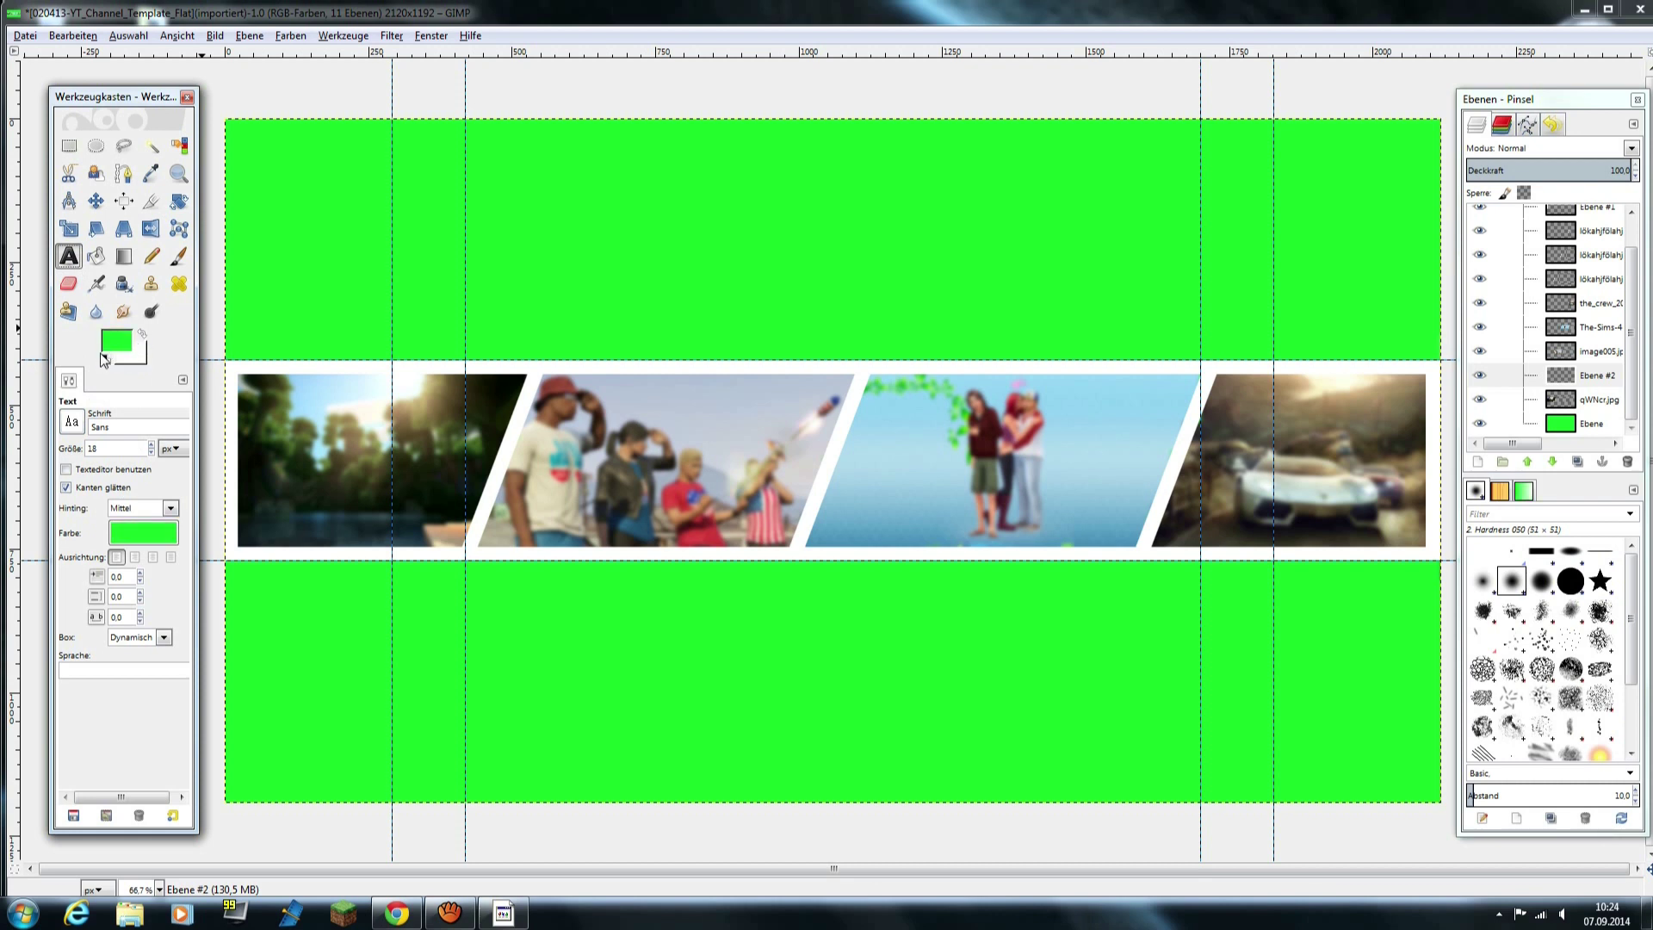
click(71, 421)
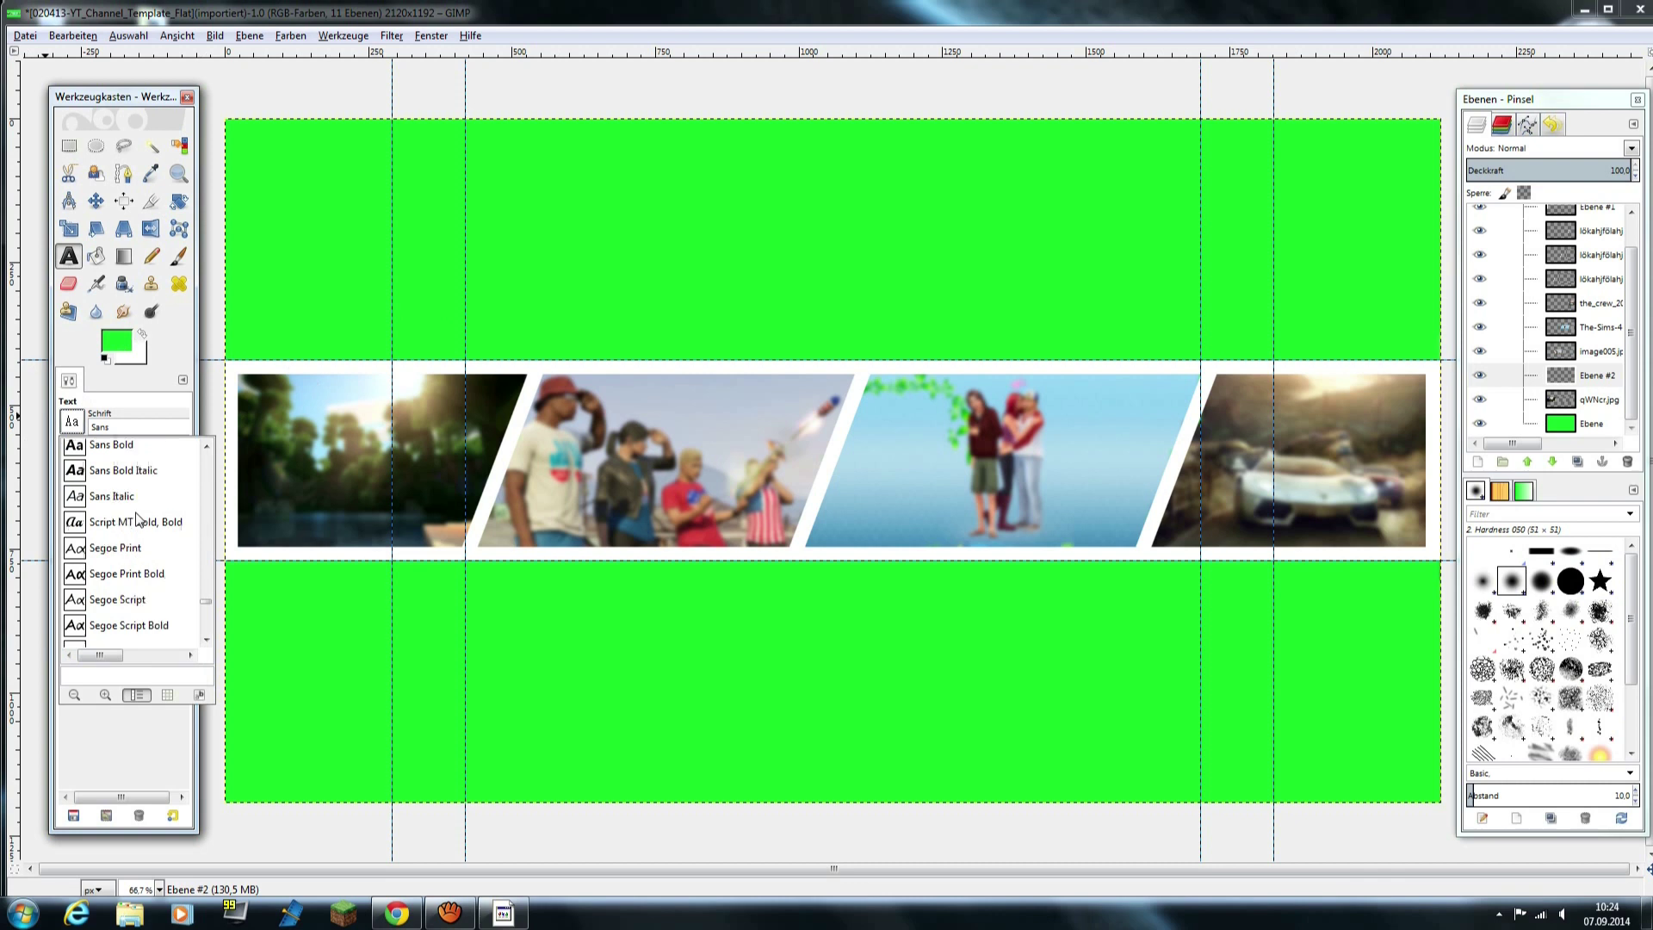
scroll(137, 516, down, 2)
scroll(136, 517, down, 2)
scroll(136, 517, down, 2)
scroll(138, 516, down, 2)
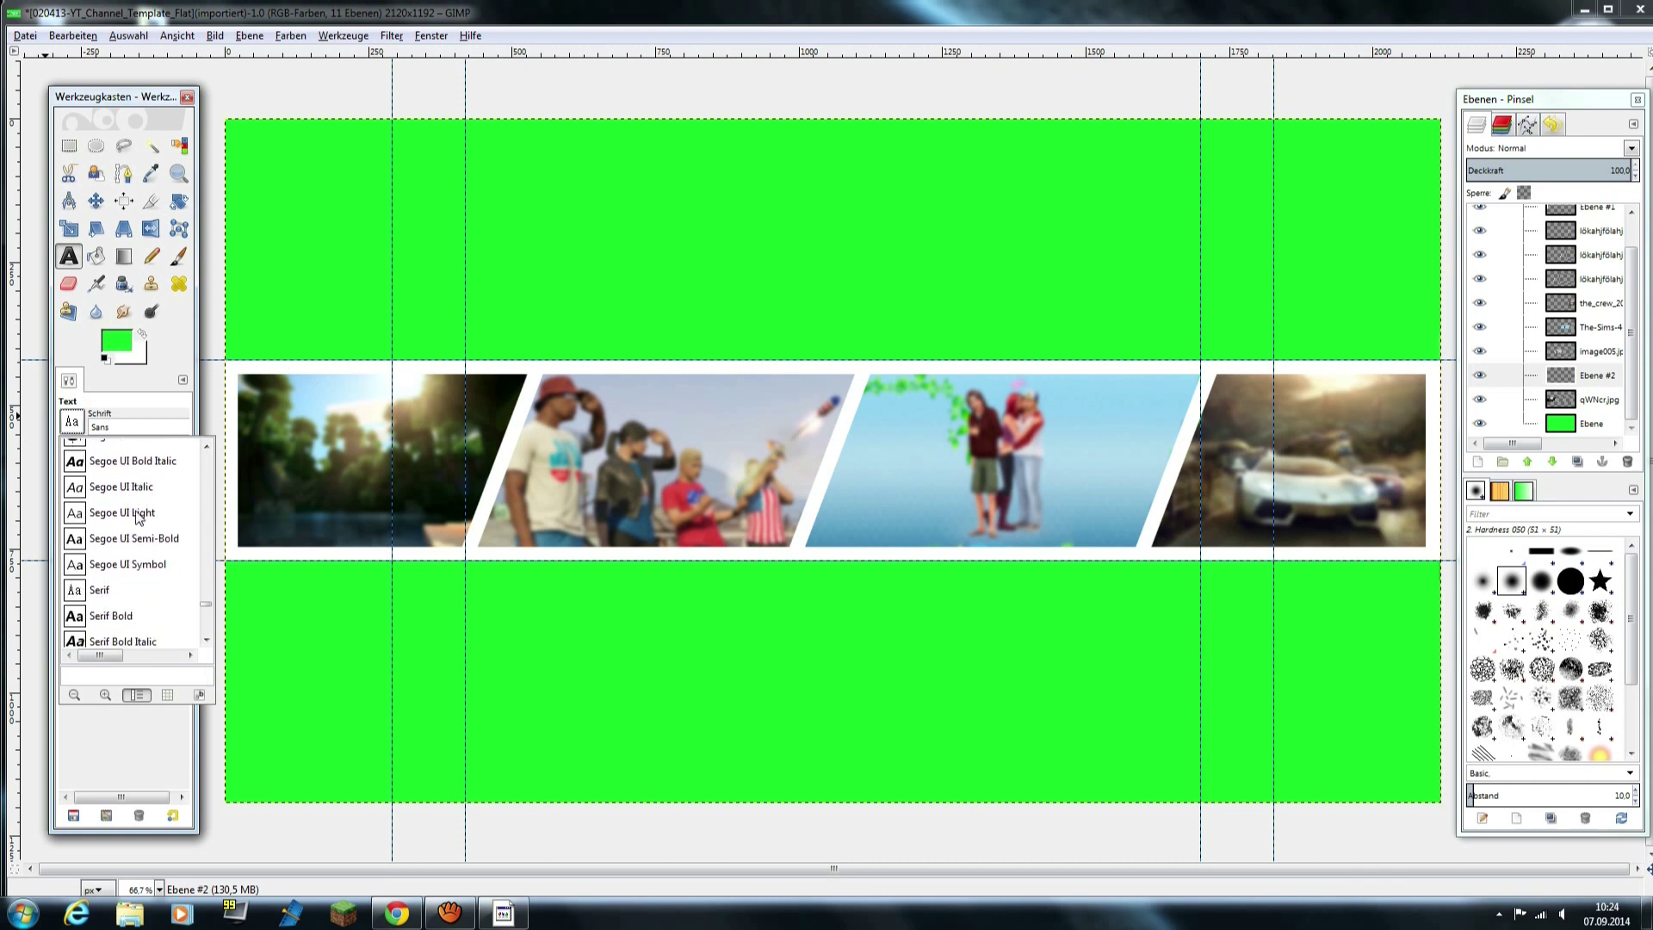
scroll(138, 517, down, 1)
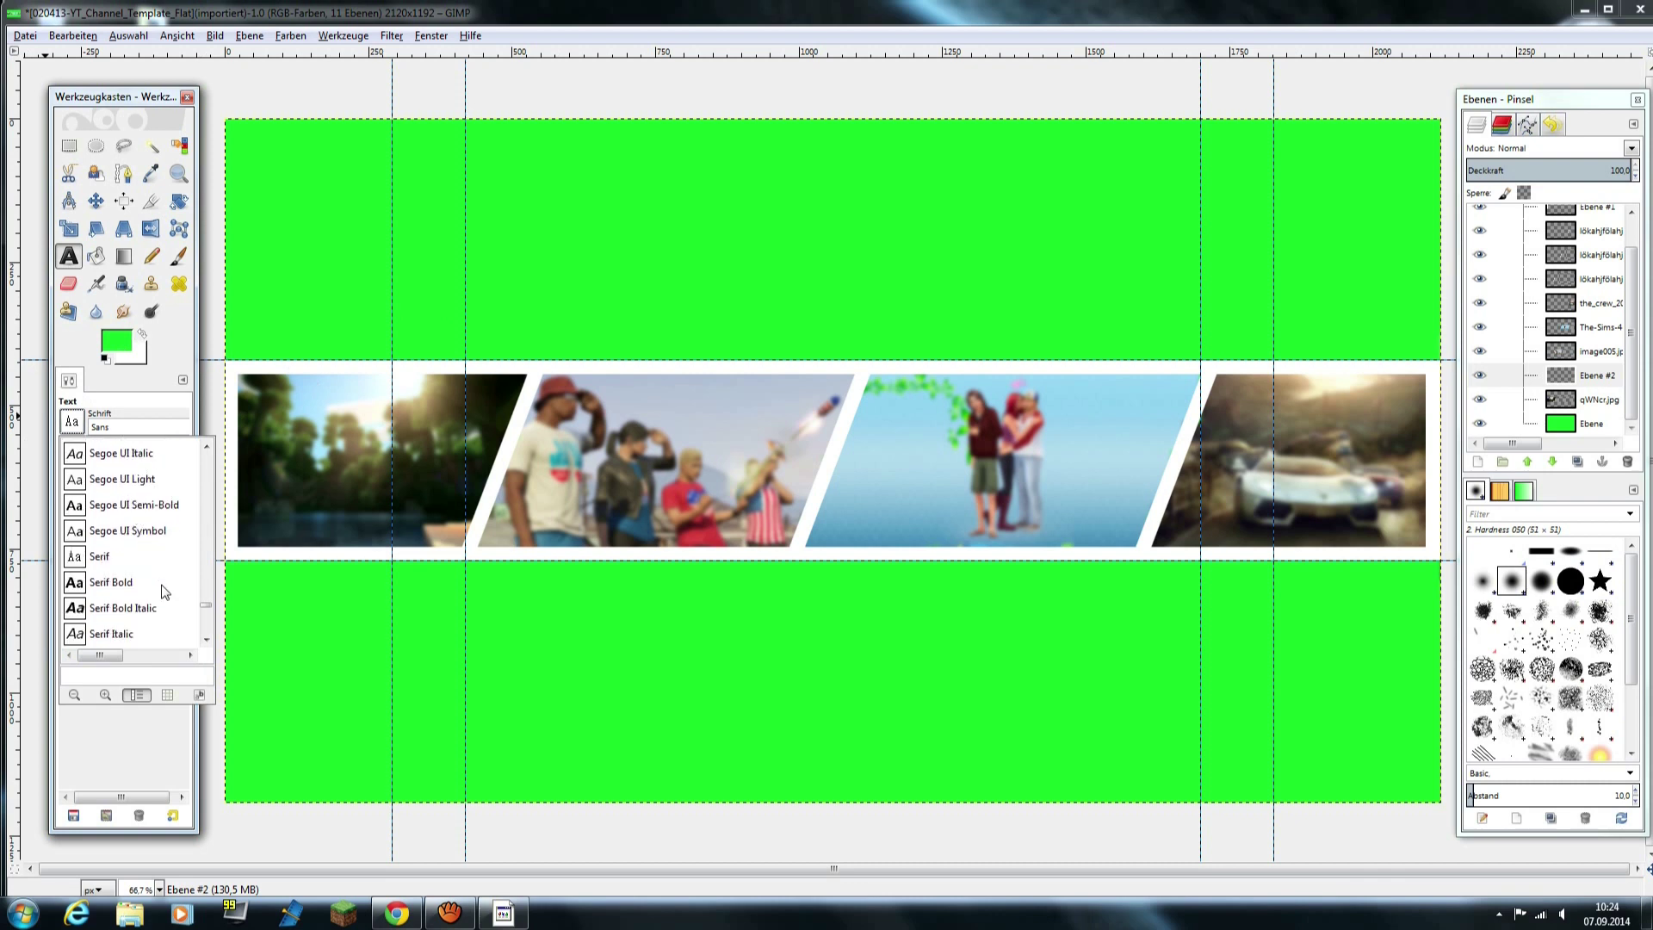
scroll(164, 590, down, 2)
scroll(164, 591, down, 2)
scroll(165, 591, down, 2)
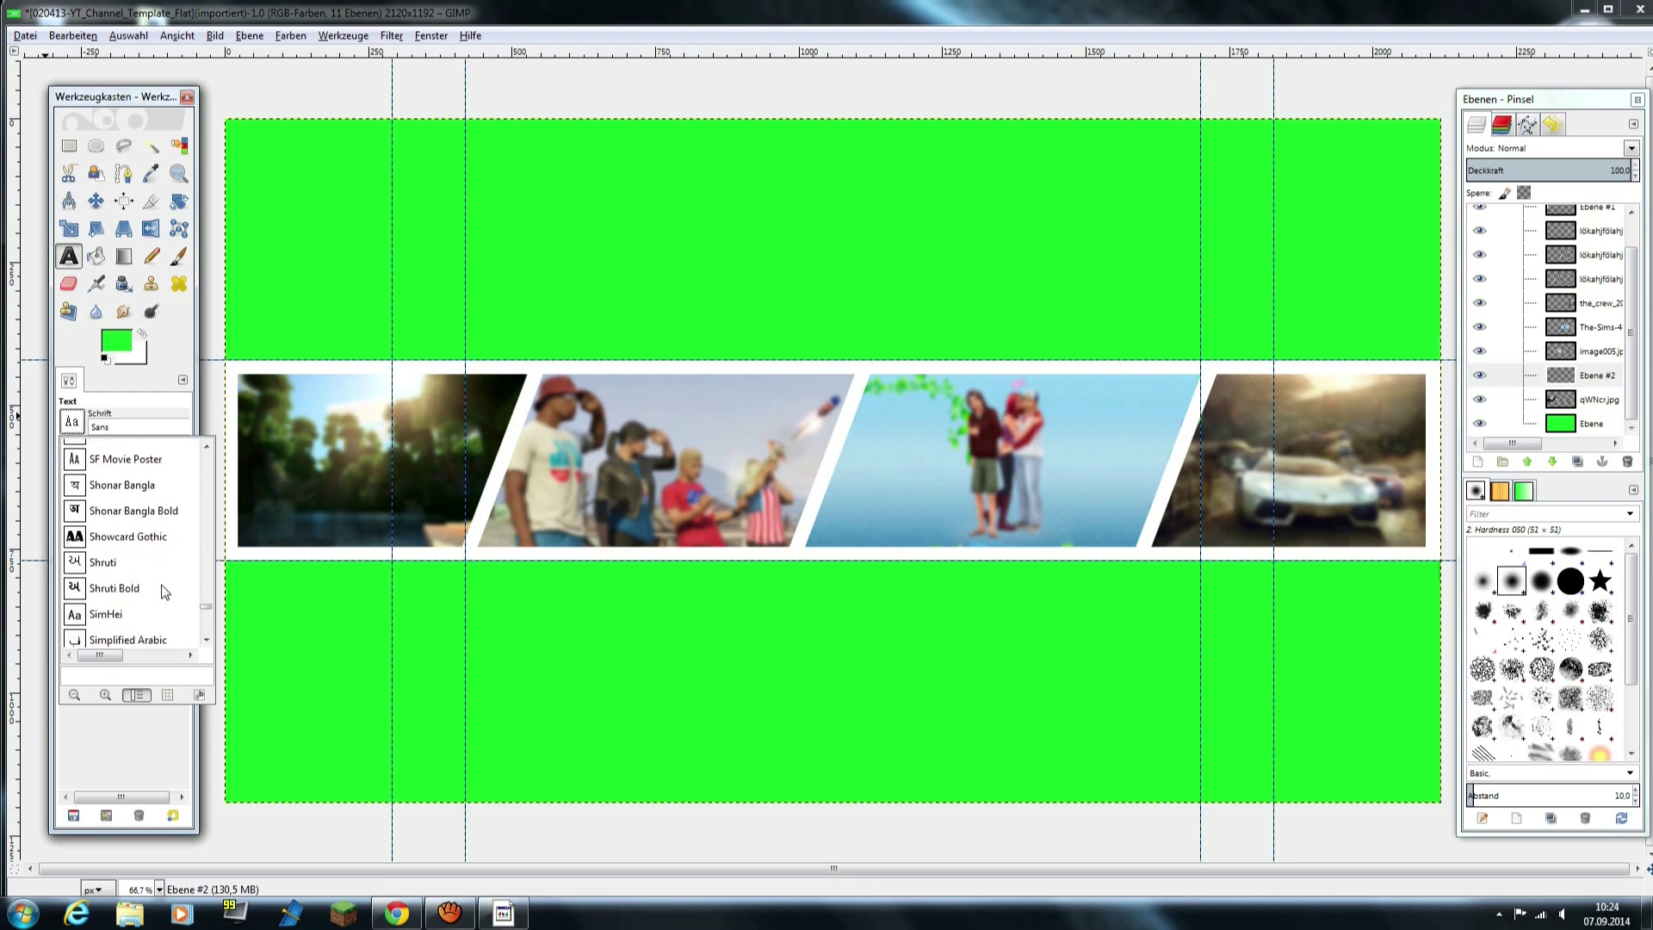
scroll(165, 591, down, 2)
scroll(162, 591, down, 2)
scroll(163, 591, down, 2)
scroll(164, 591, down, 2)
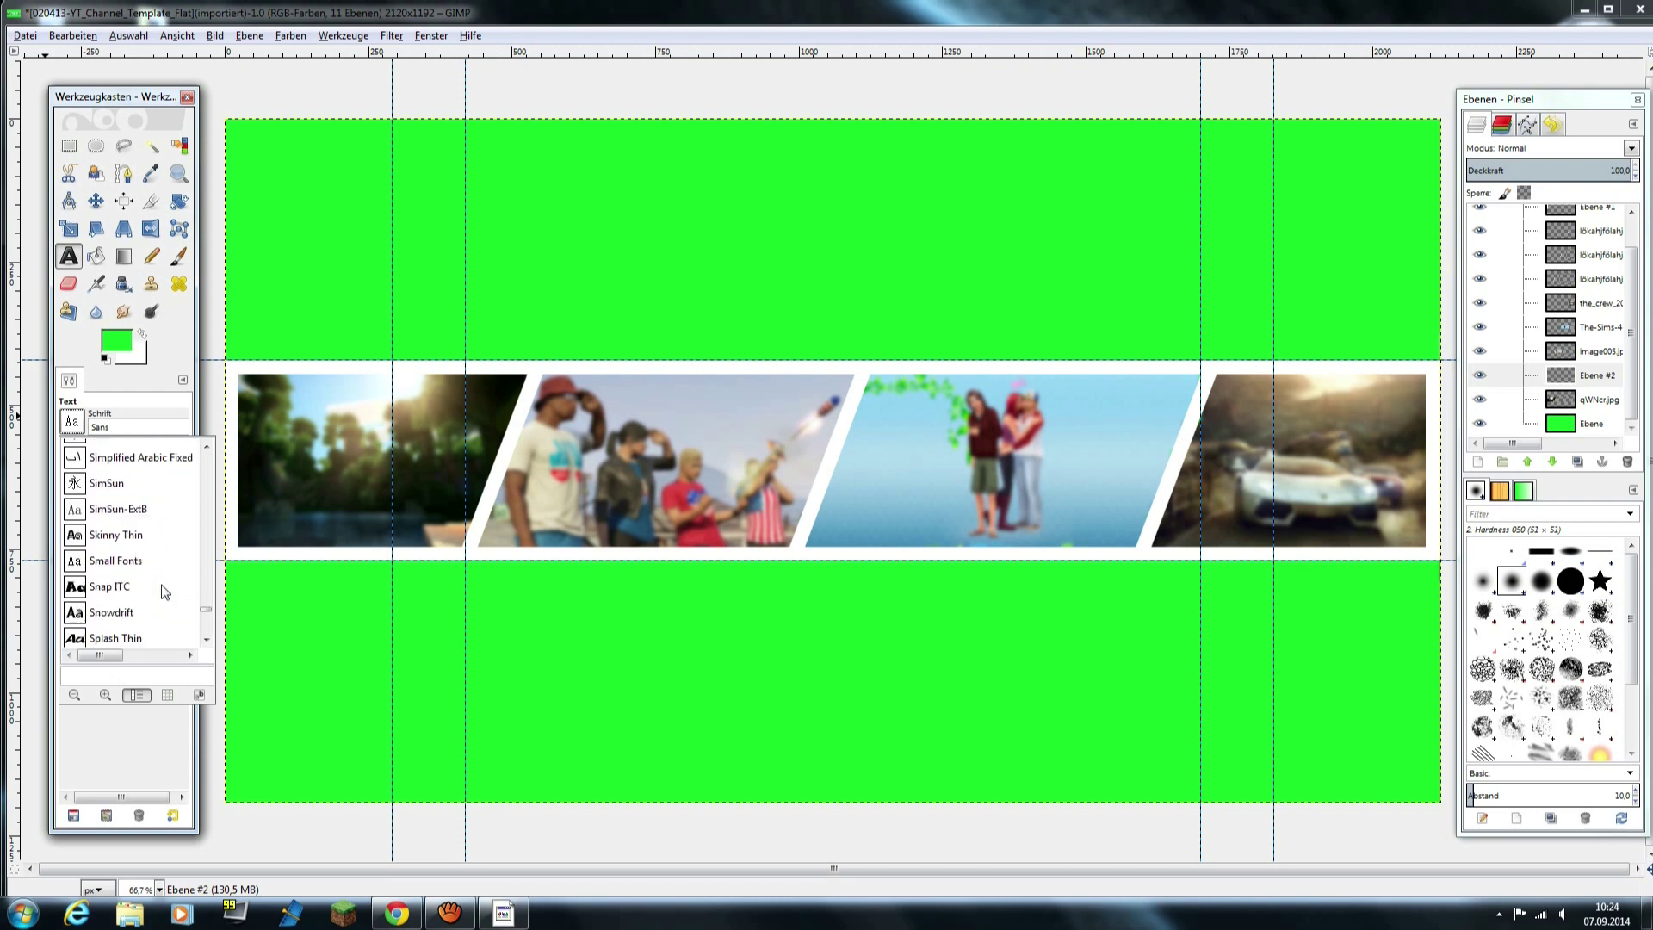
scroll(165, 592, down, 2)
scroll(165, 592, up, 1)
scroll(165, 592, up, 1)
scroll(165, 592, up, 4)
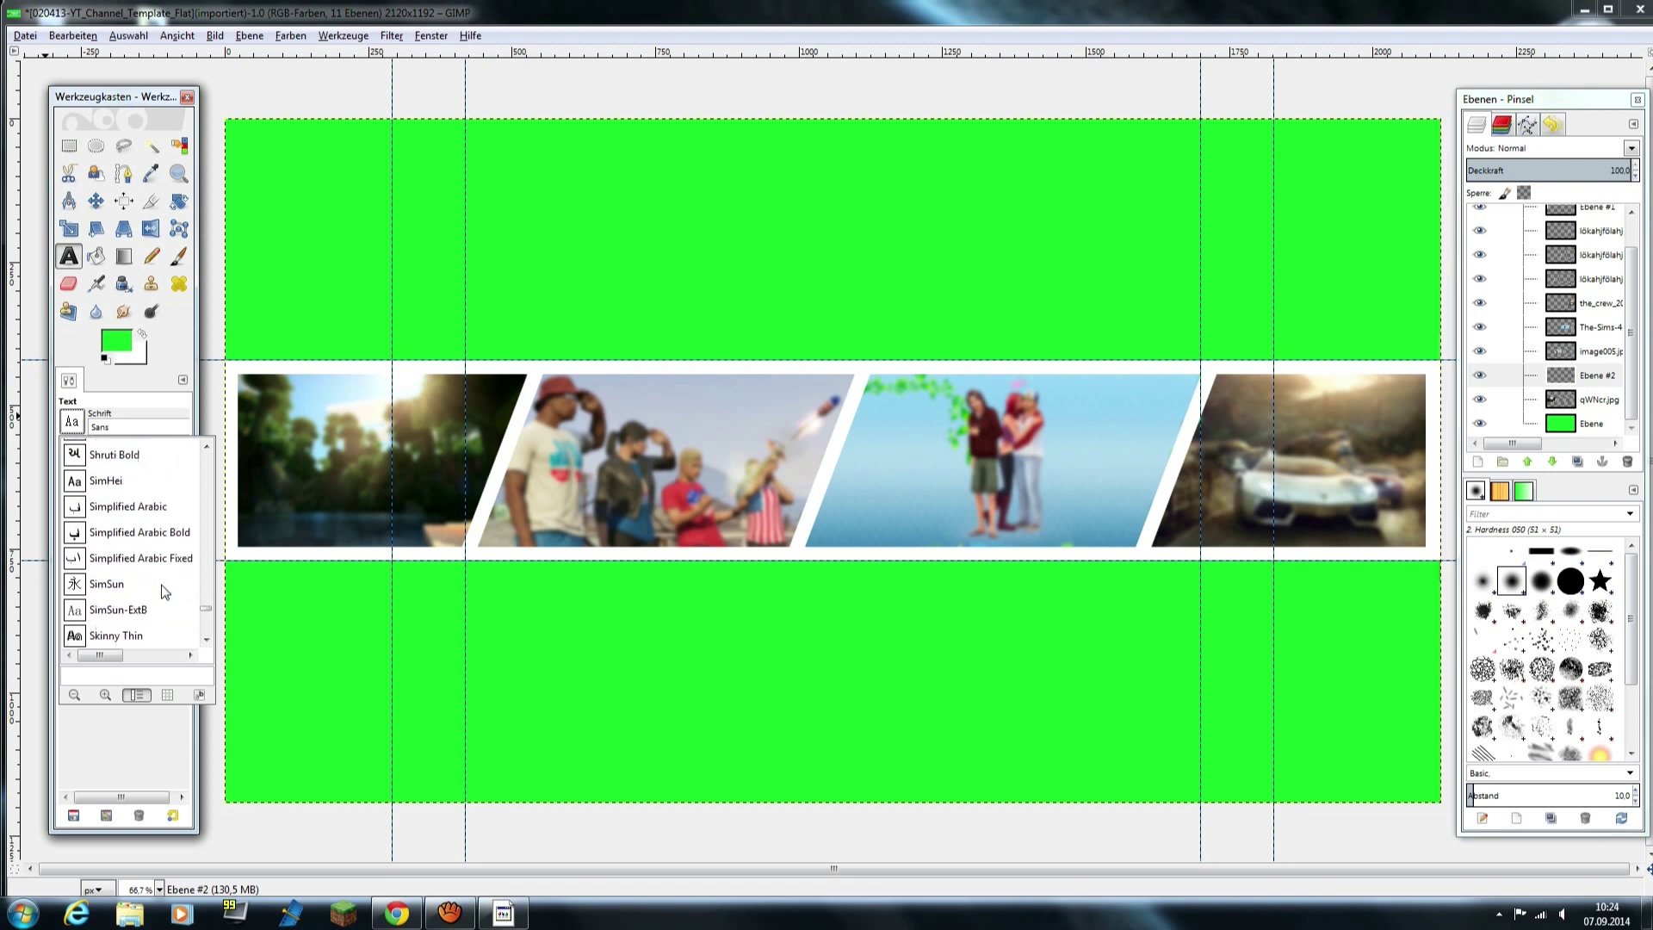
scroll(165, 592, up, 4)
scroll(165, 591, up, 1)
scroll(163, 586, up, 2)
scroll(162, 573, up, 2)
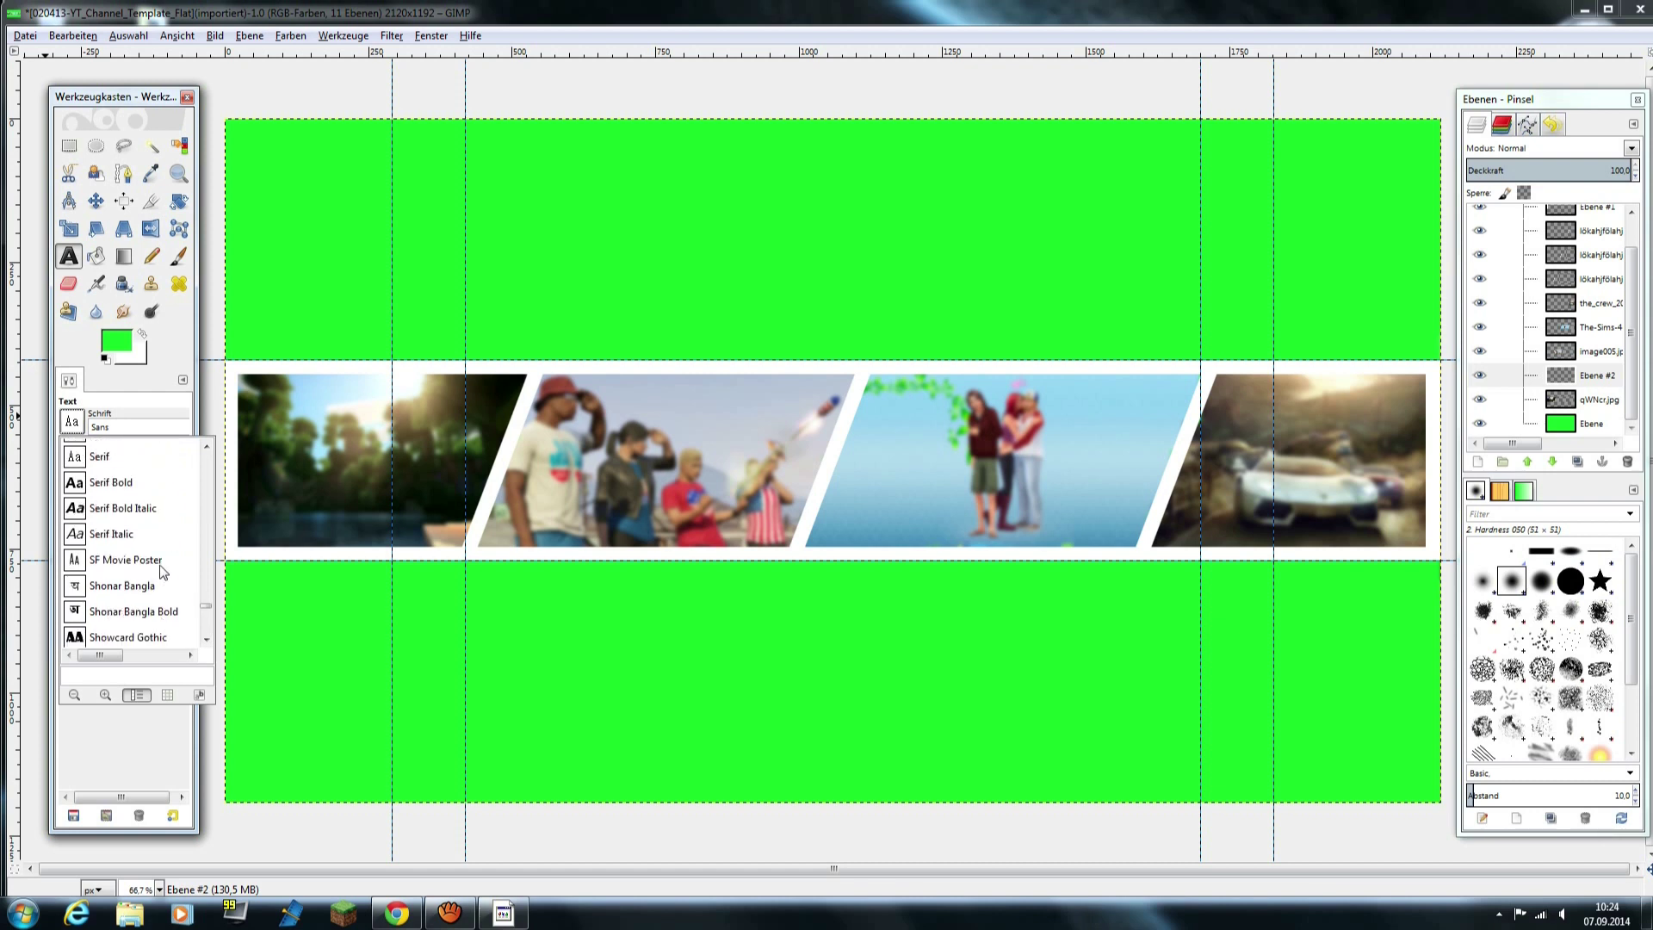
click(75, 486)
- Change the font size from 18 to 180 and start a text box in the lower green area
double_click(134, 448)
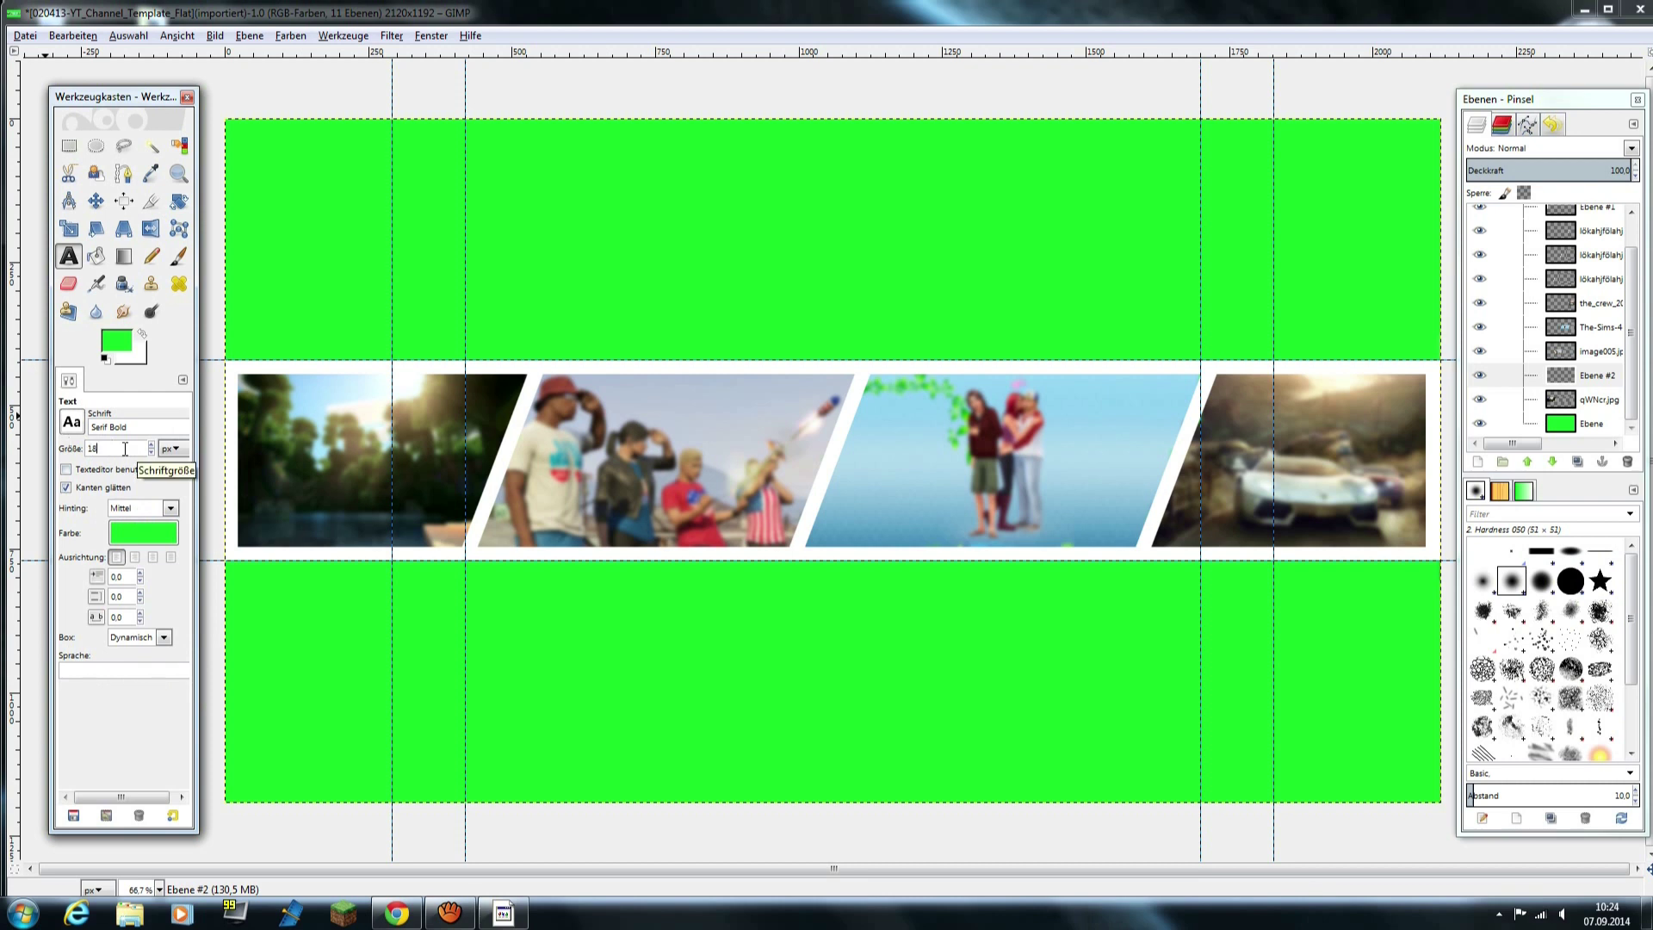
text(0)
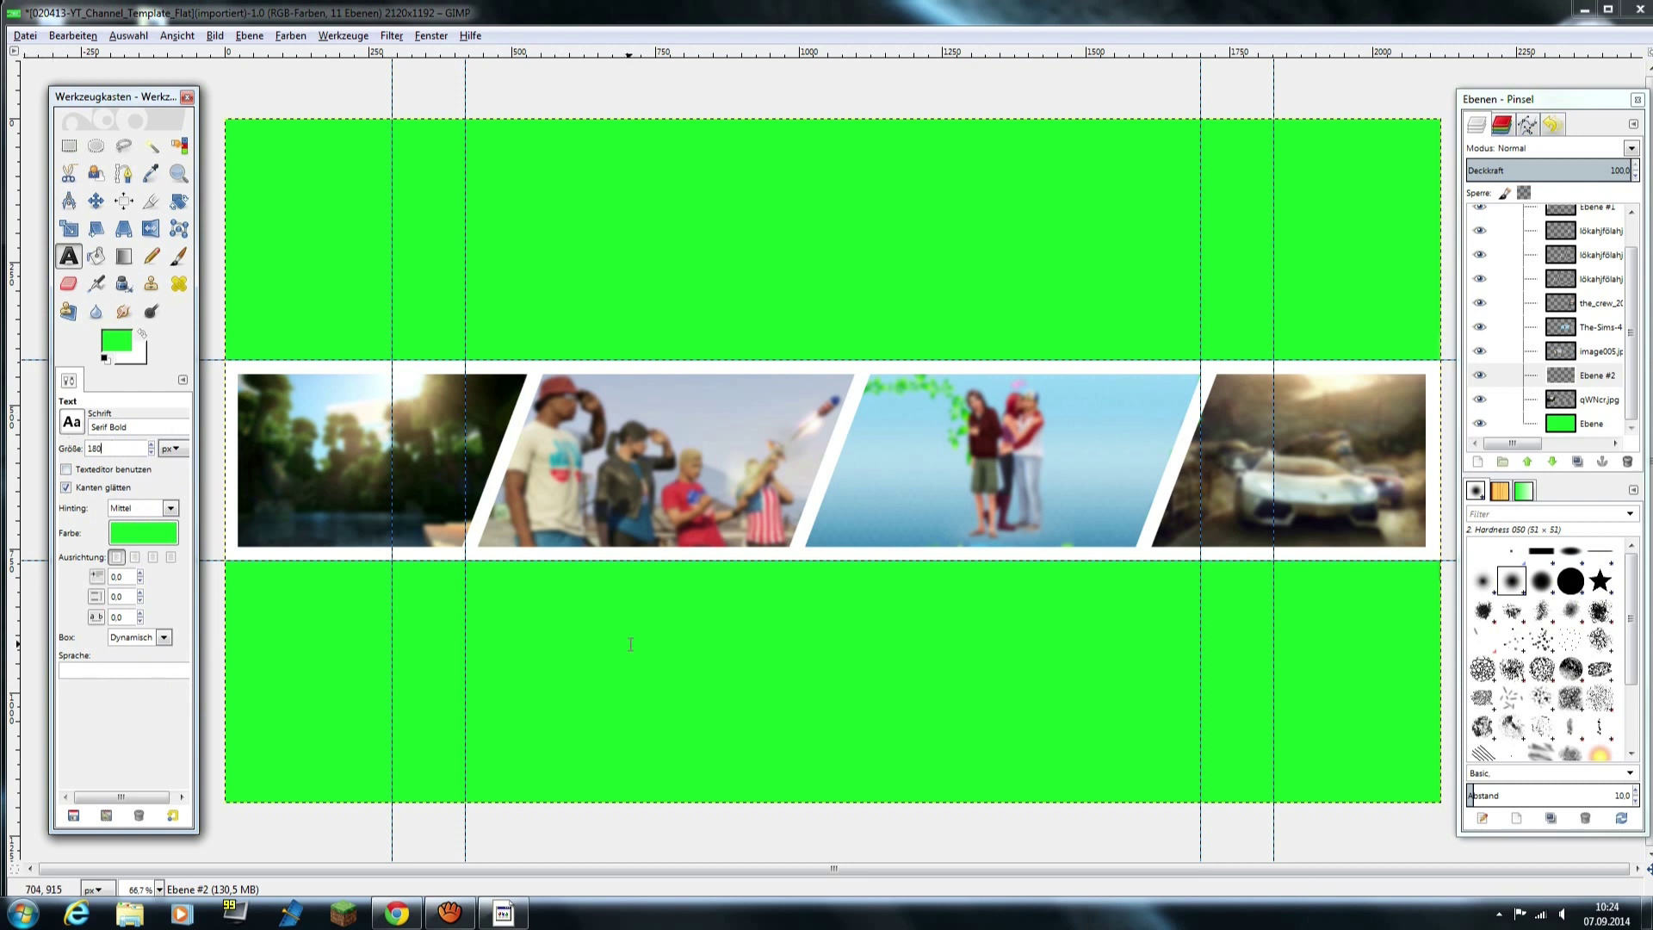
click(630, 644)
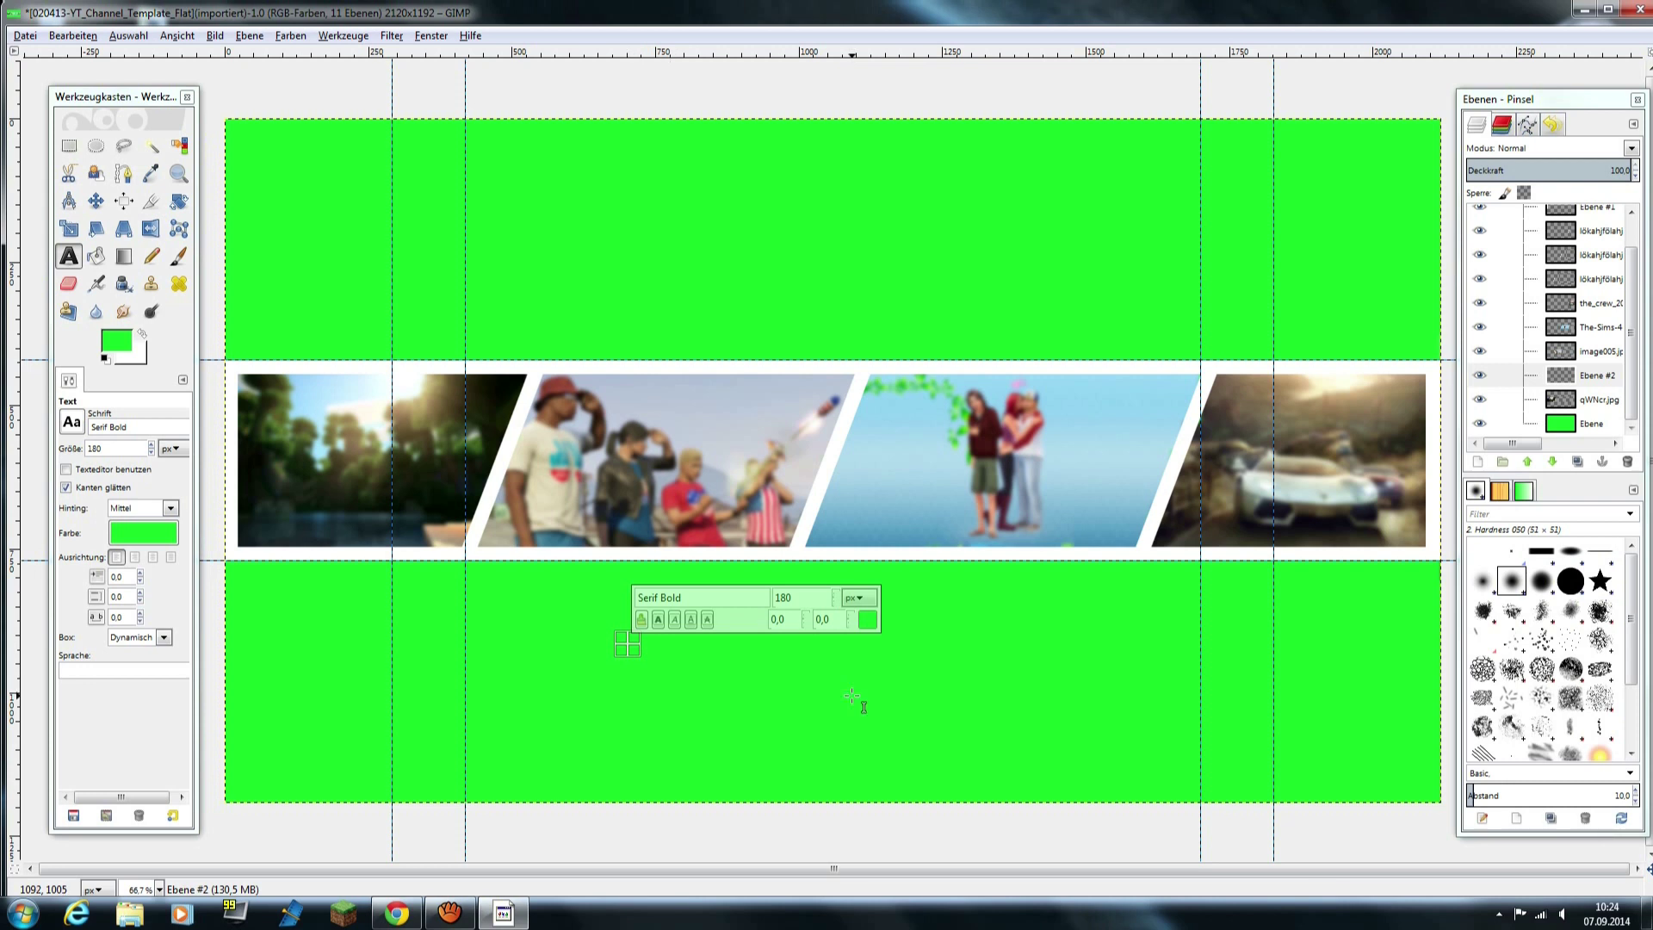
- Type 'Dynavee' and move the text up over the photo strip
text(Dy)
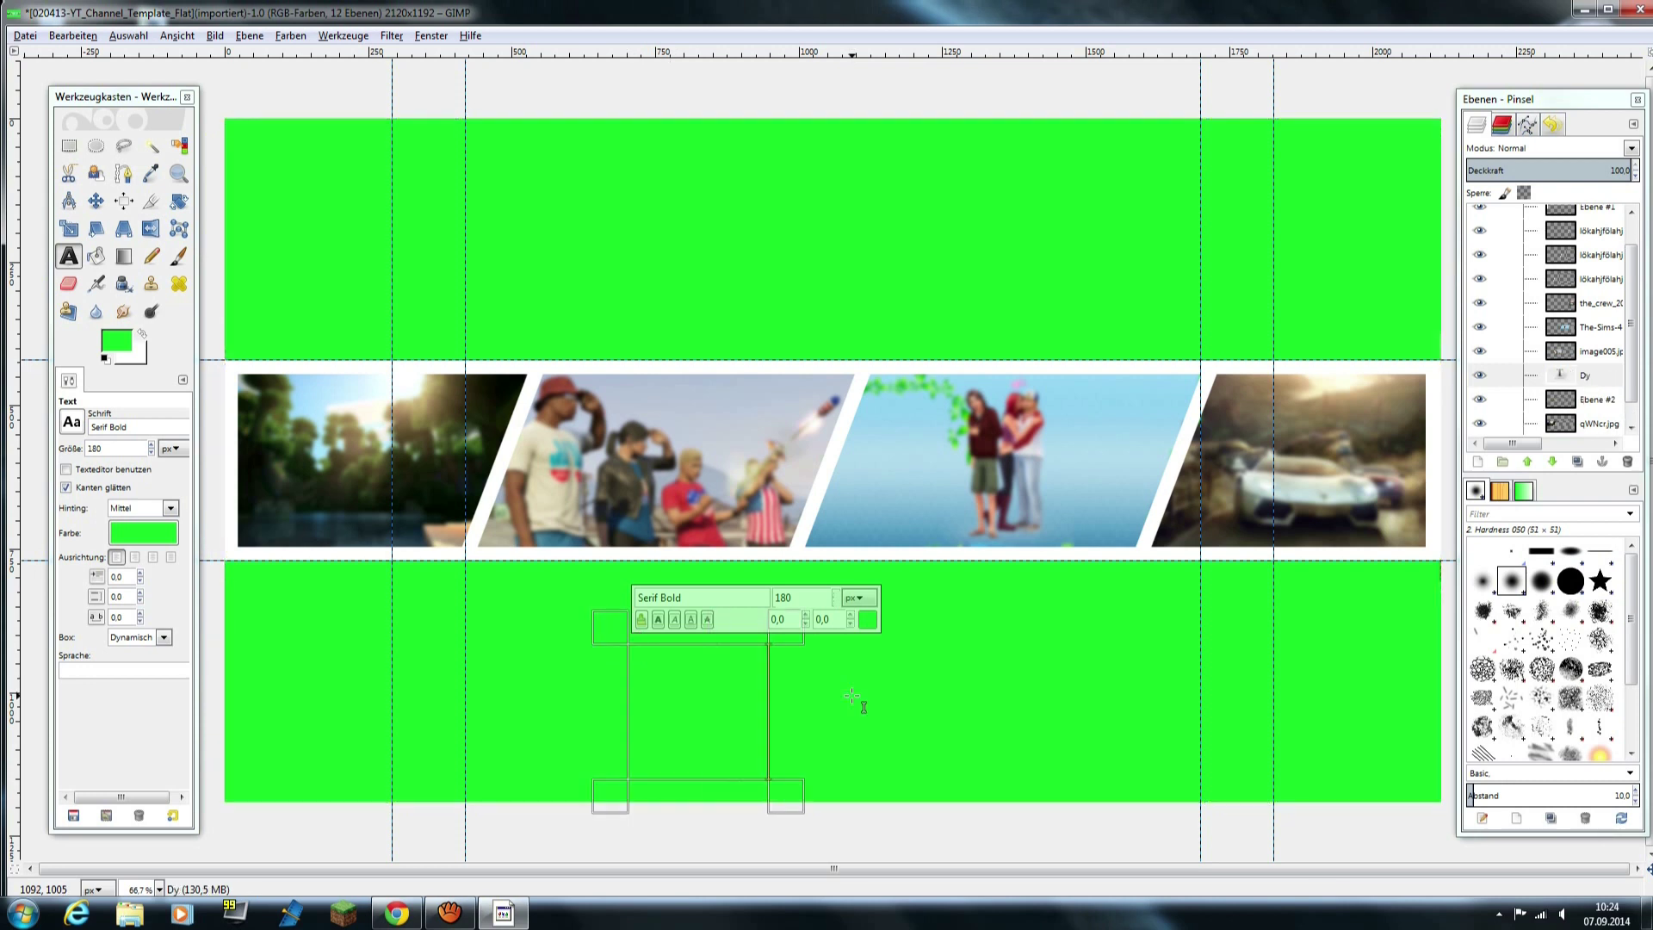
text(navee)
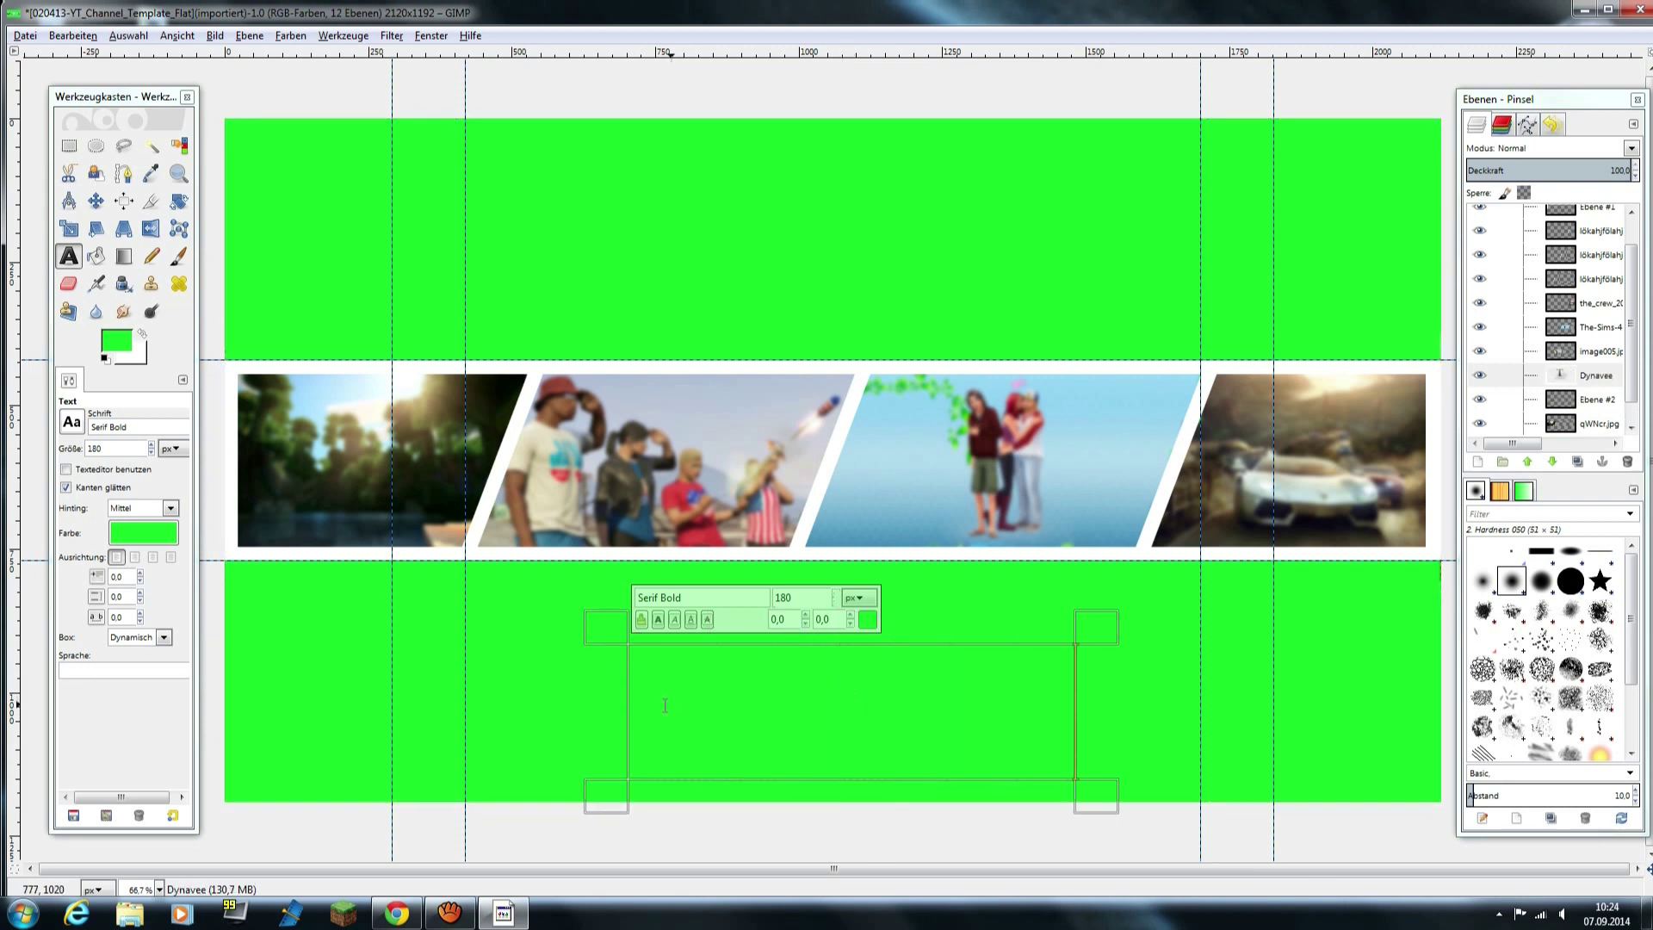
drag(639, 719, 755, 699)
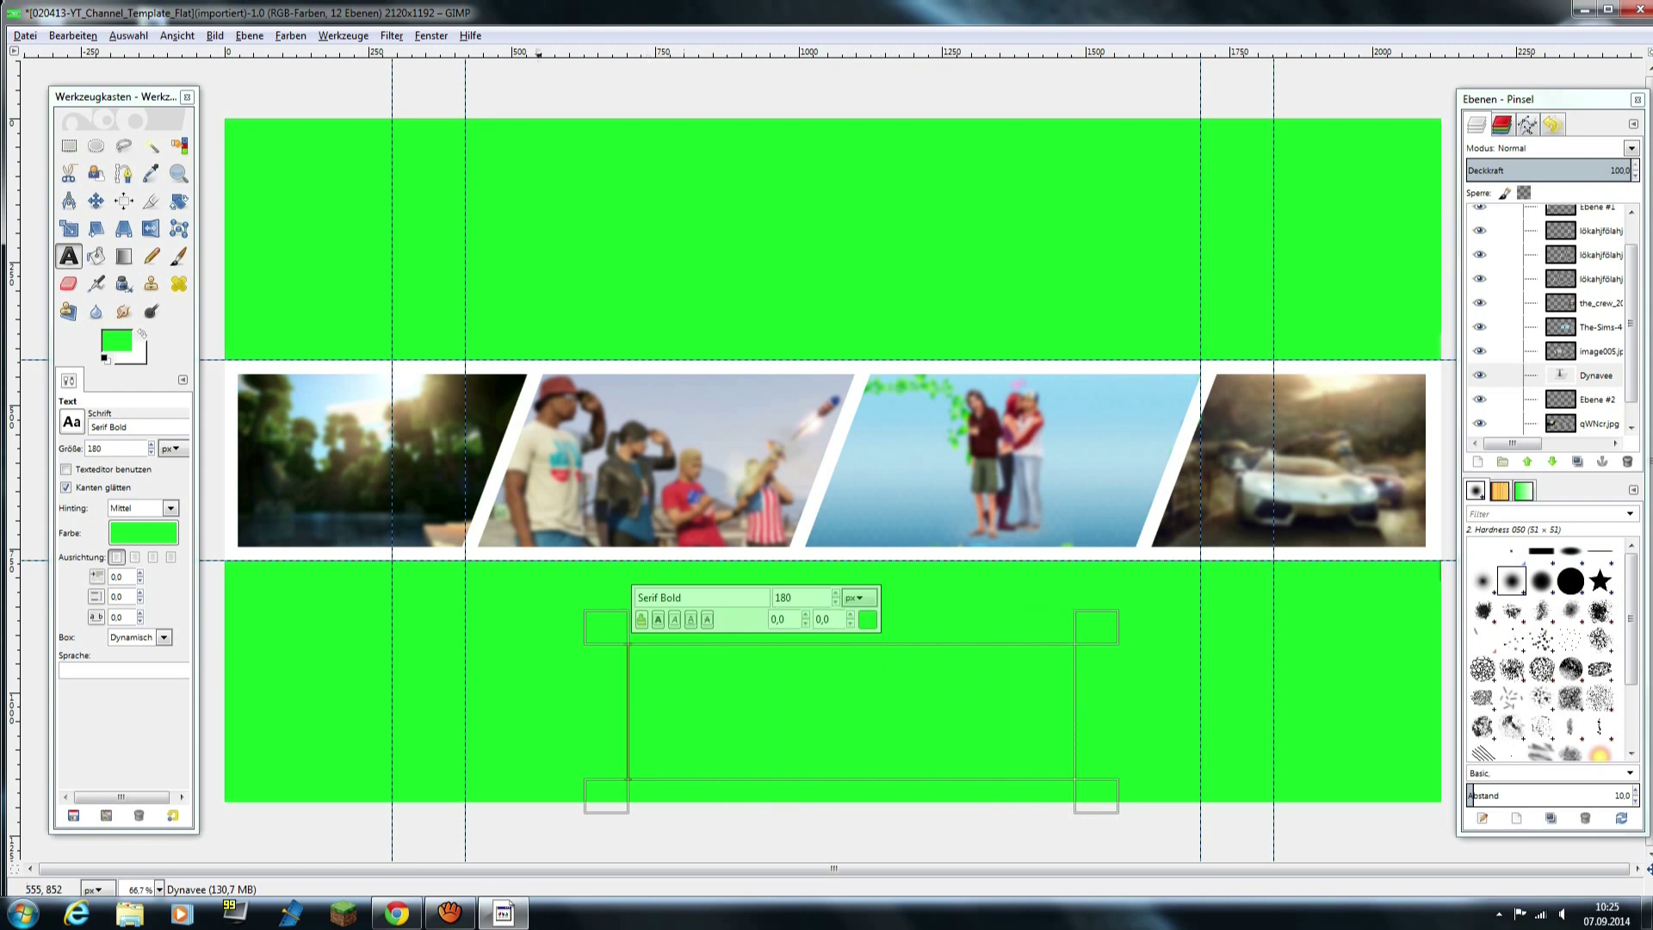
click(95, 201)
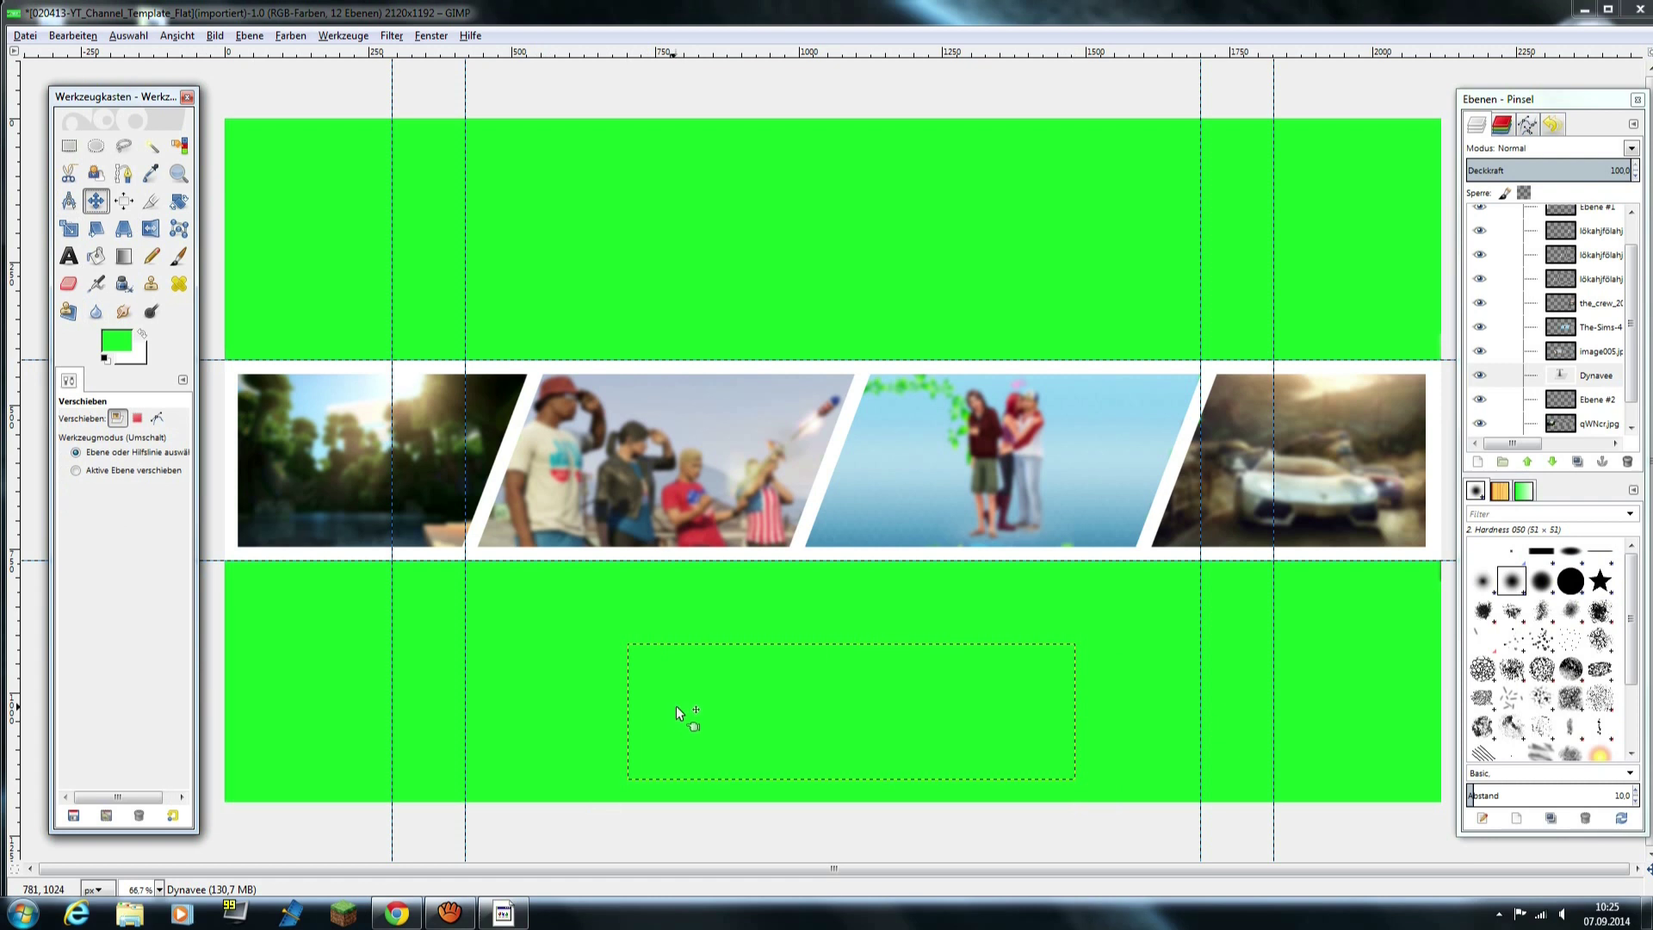
drag(708, 711, 697, 450)
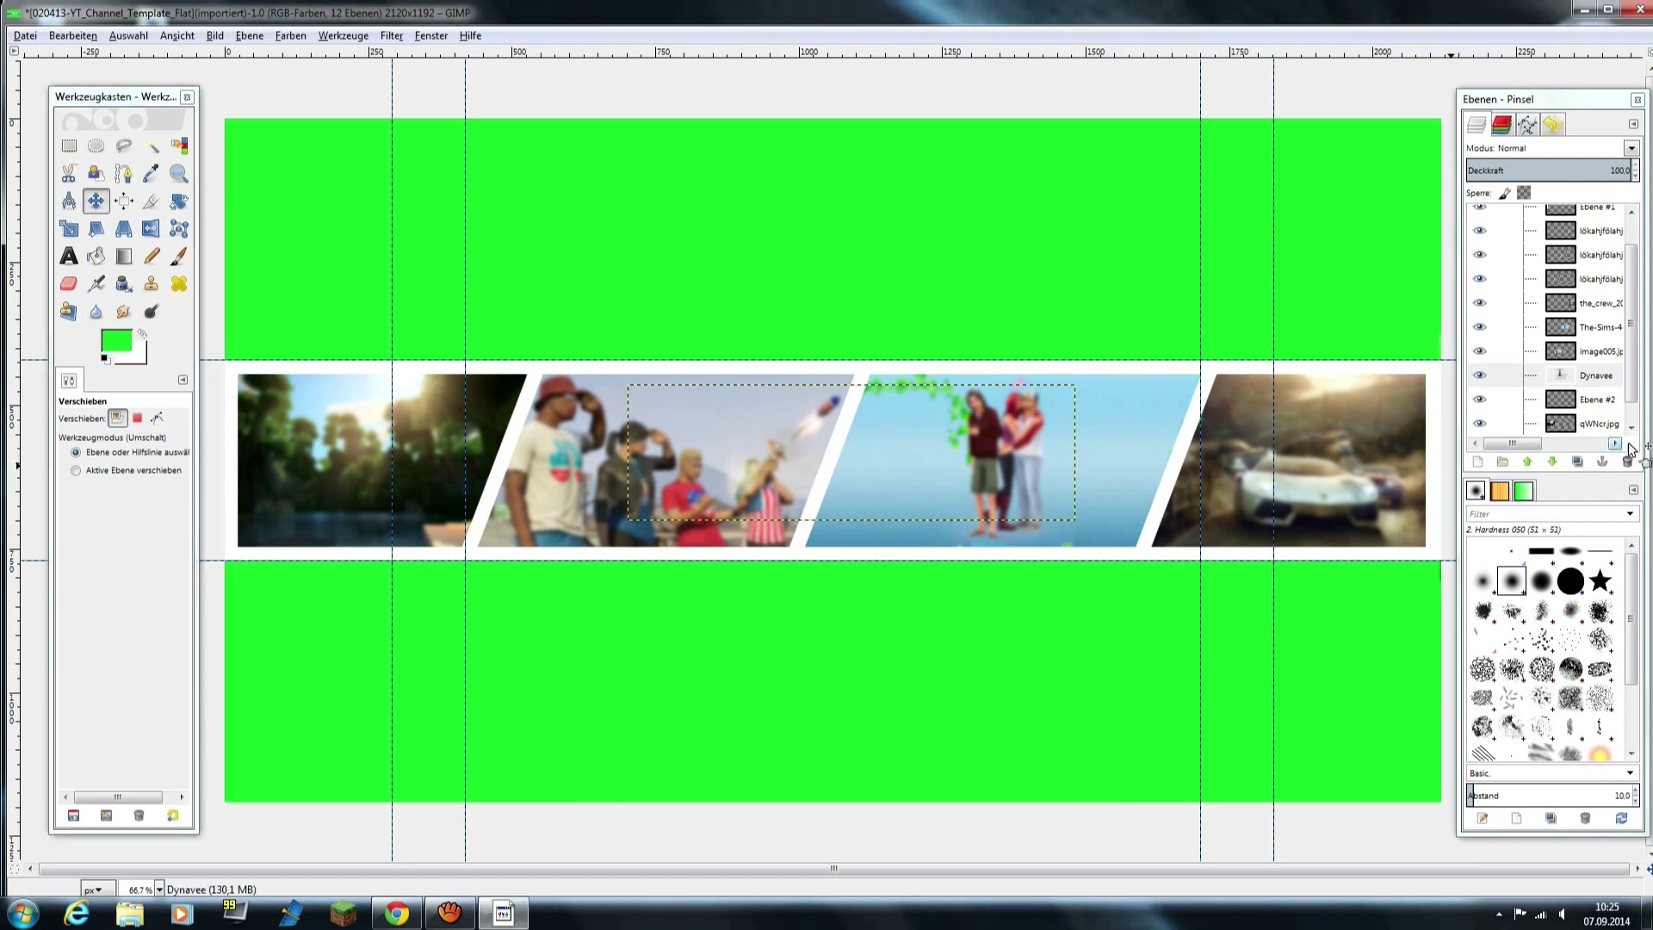
- Try raising the Dynavee text layer toward the top of the layer group
drag(1559, 375, 1567, 225)
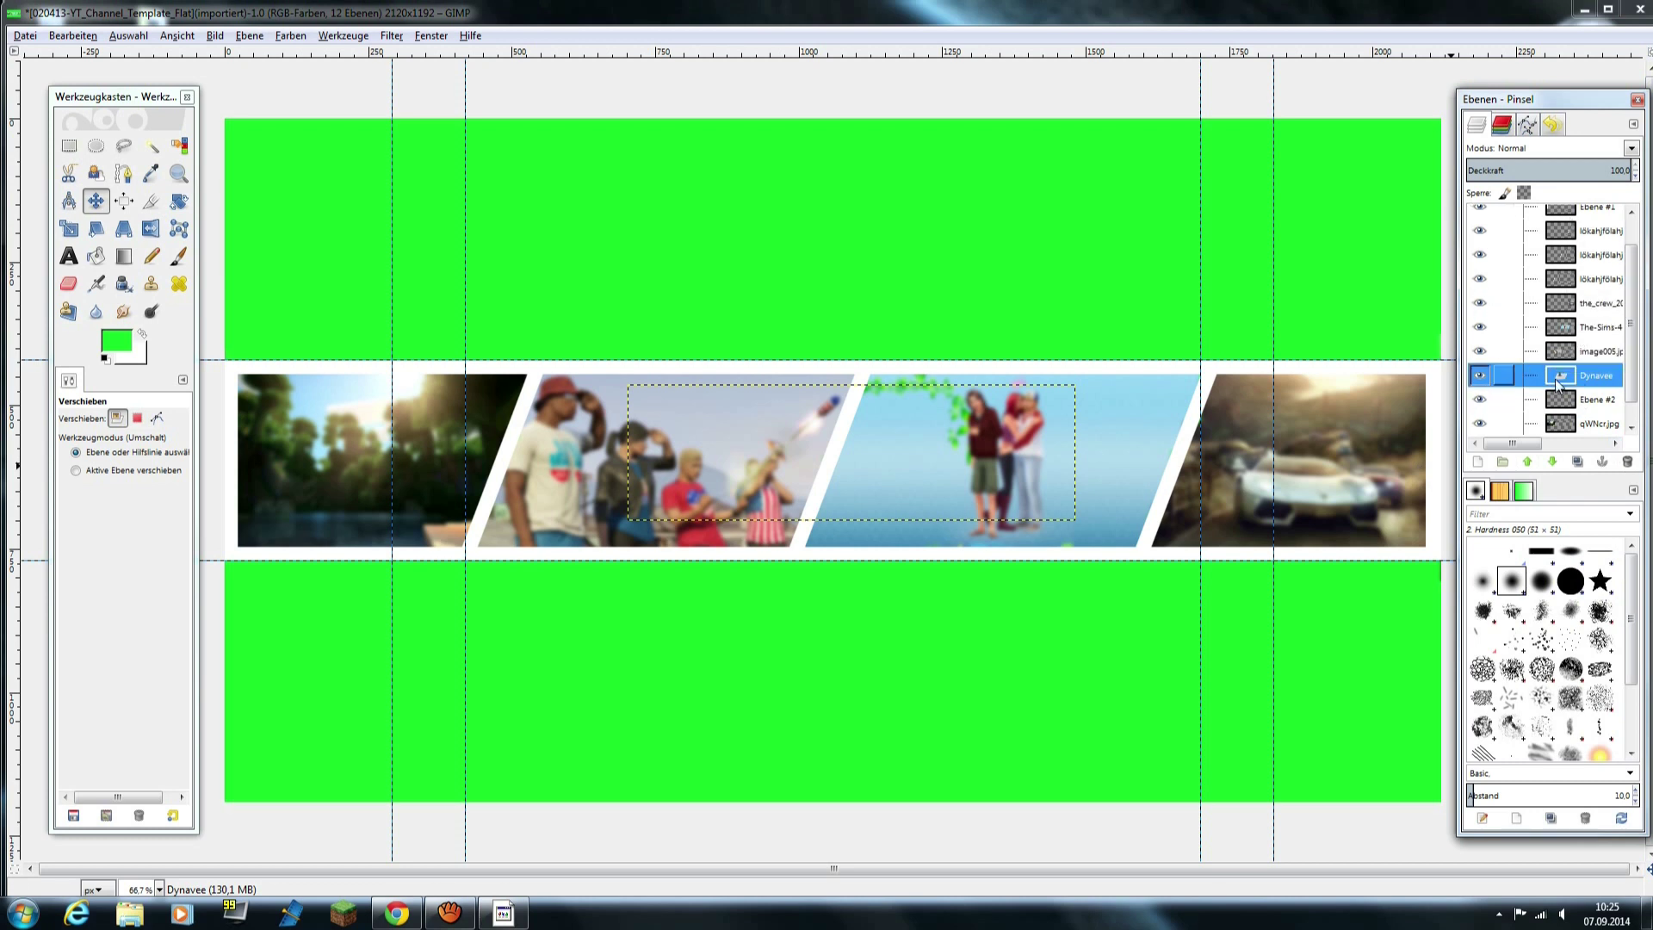
mouse_move(1559, 352)
mouse_down()
mouse_move(1575, 314)
mouse_move(1563, 355)
mouse_move(1564, 232)
mouse_up()
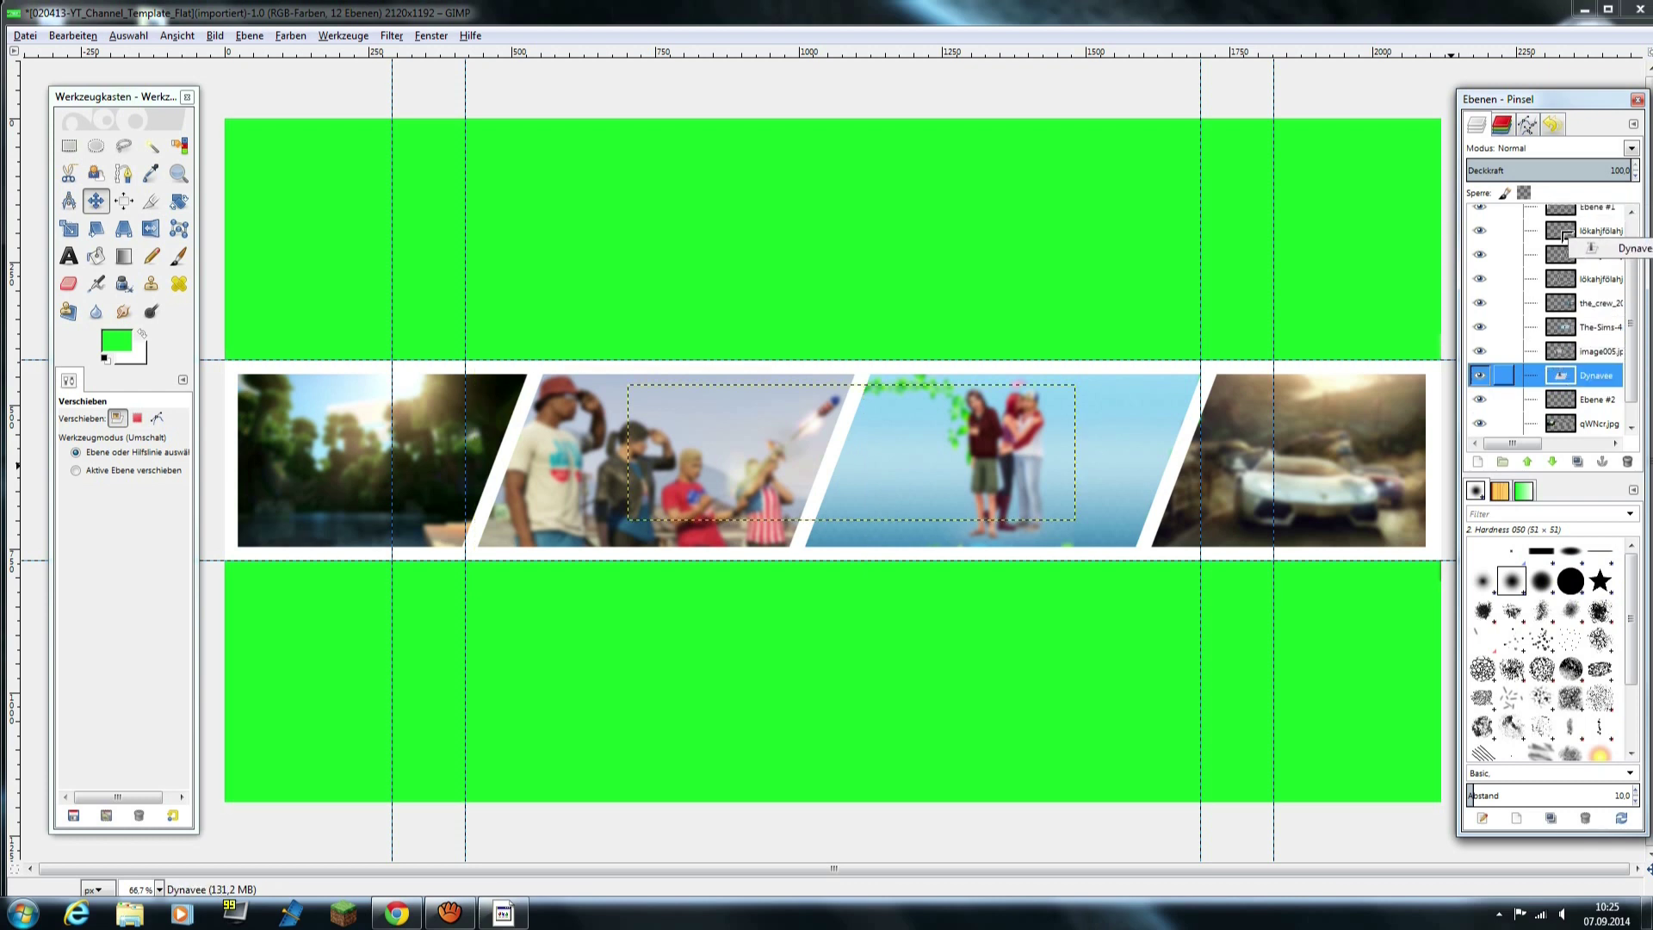
drag(1564, 234, 1647, 265)
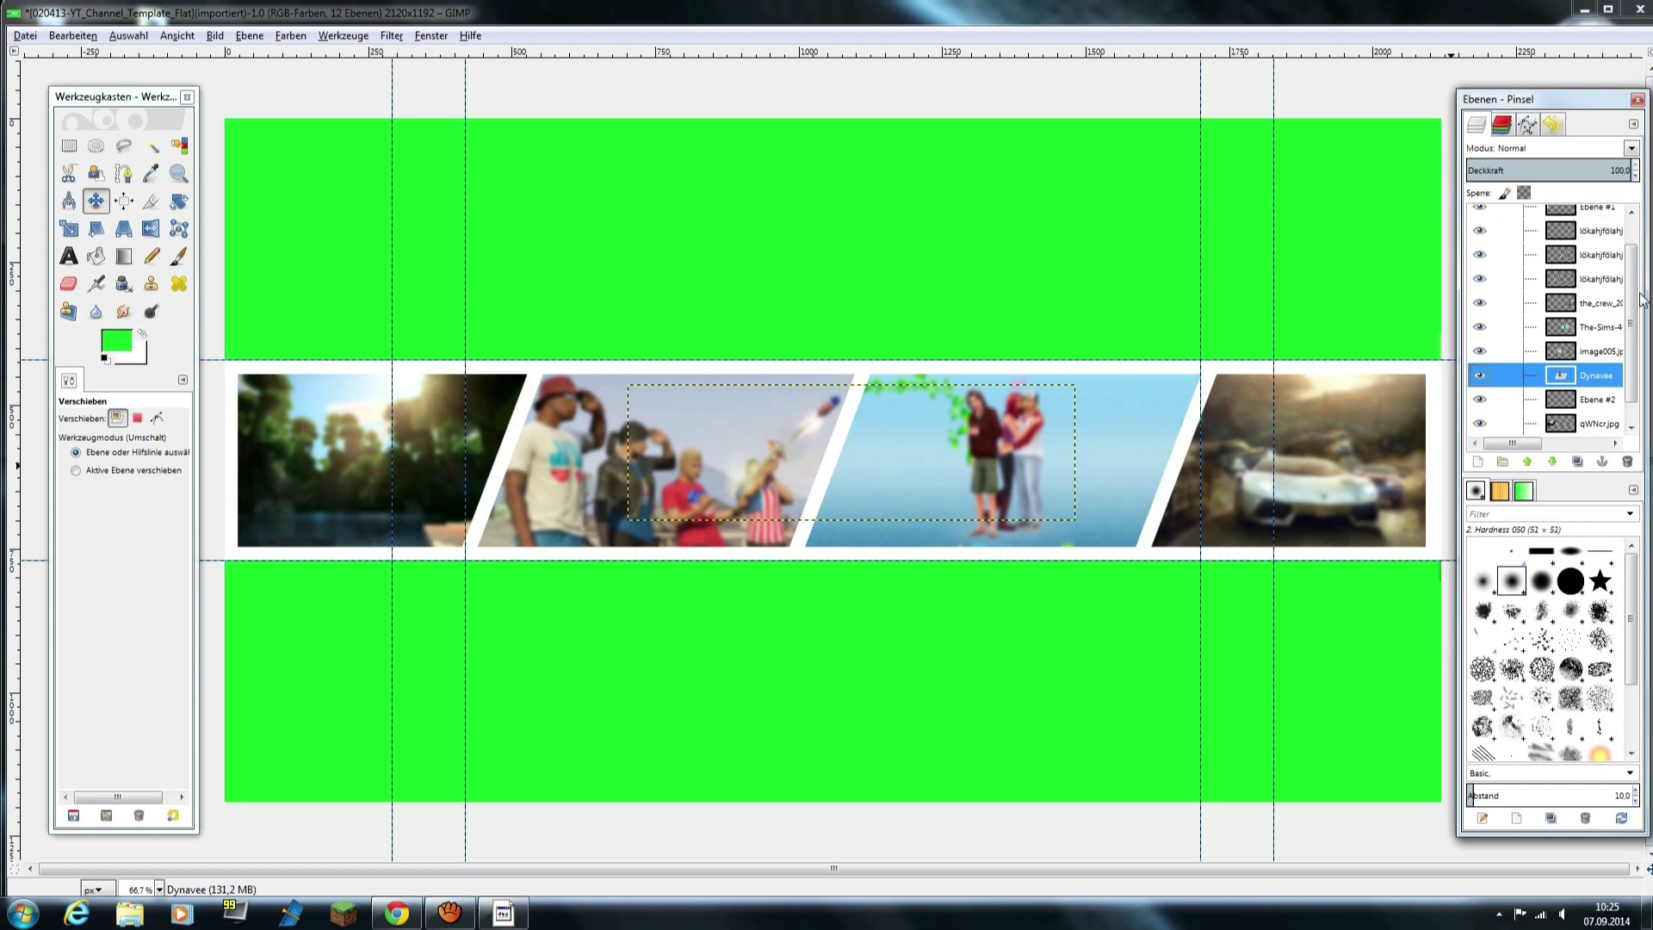
scroll(1643, 300, up, 2)
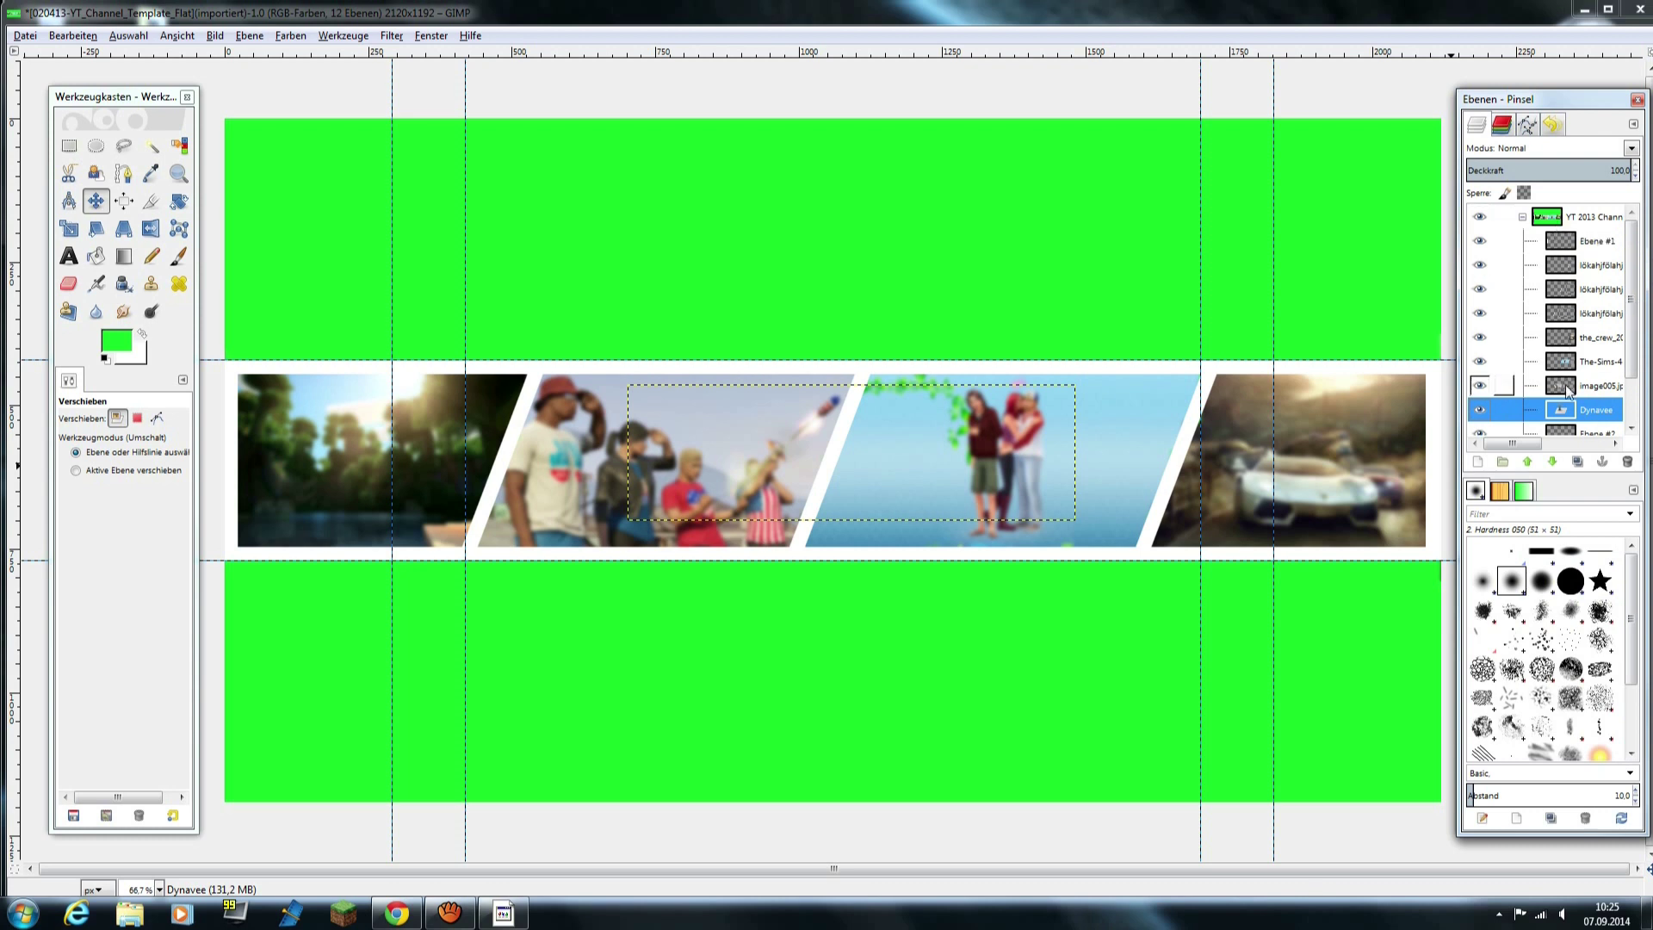
- Delete the hidden Dynavee text layer and make Ebene #1 the active layer
drag(1568, 389, 1565, 414)
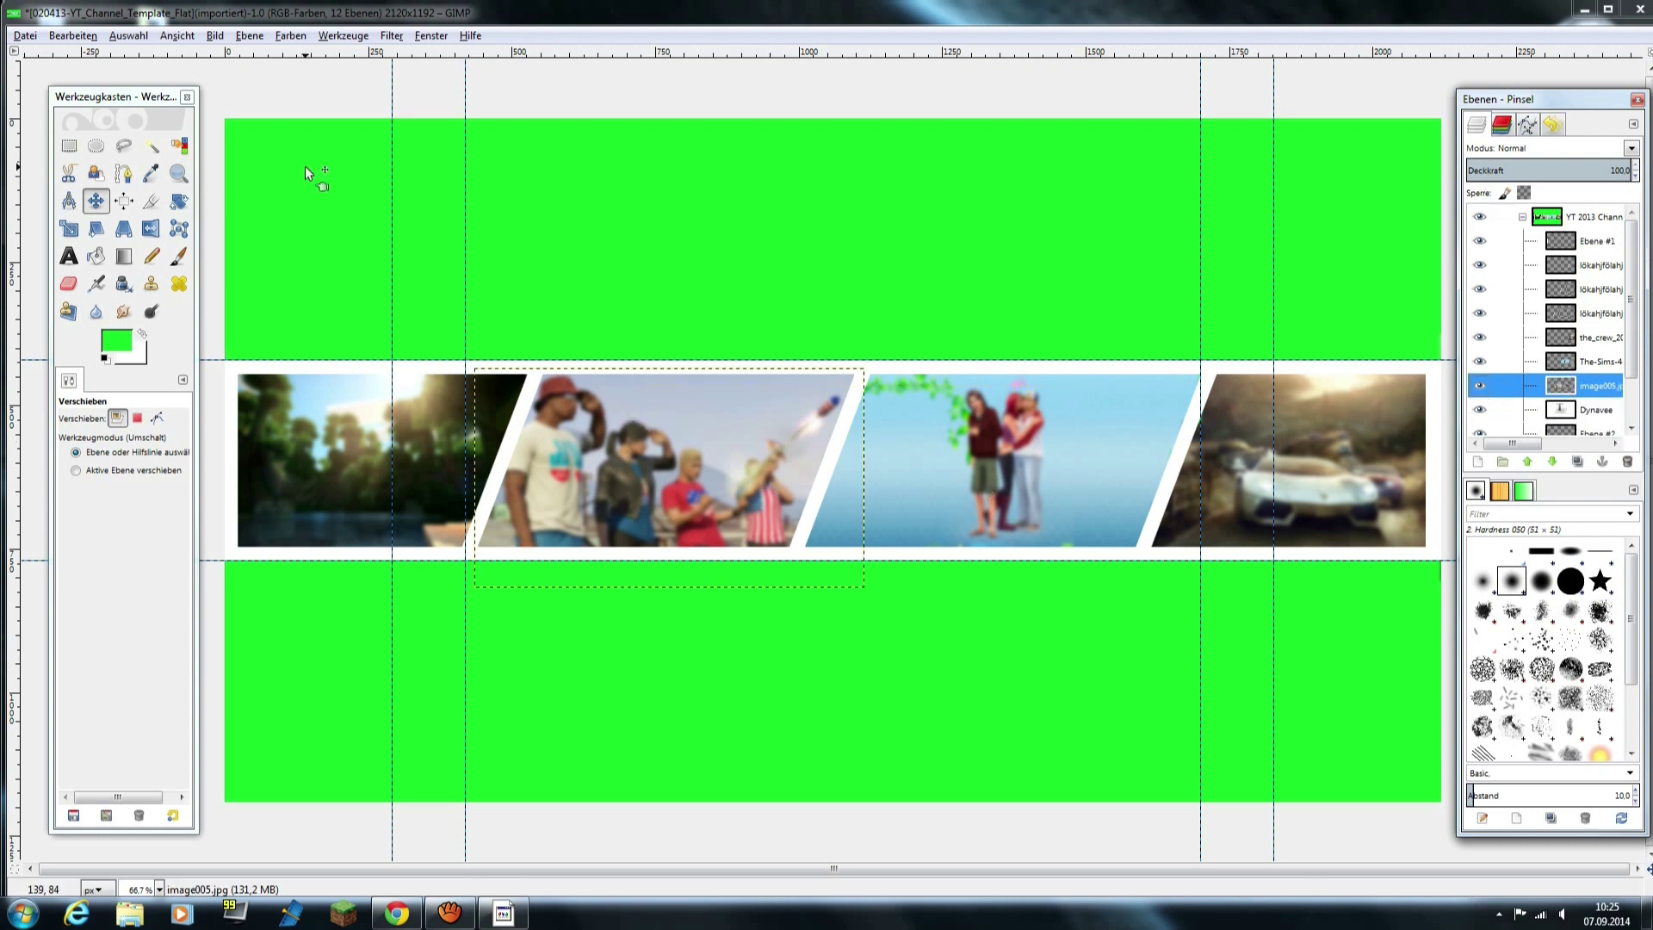
scroll(1615, 383, down, 1)
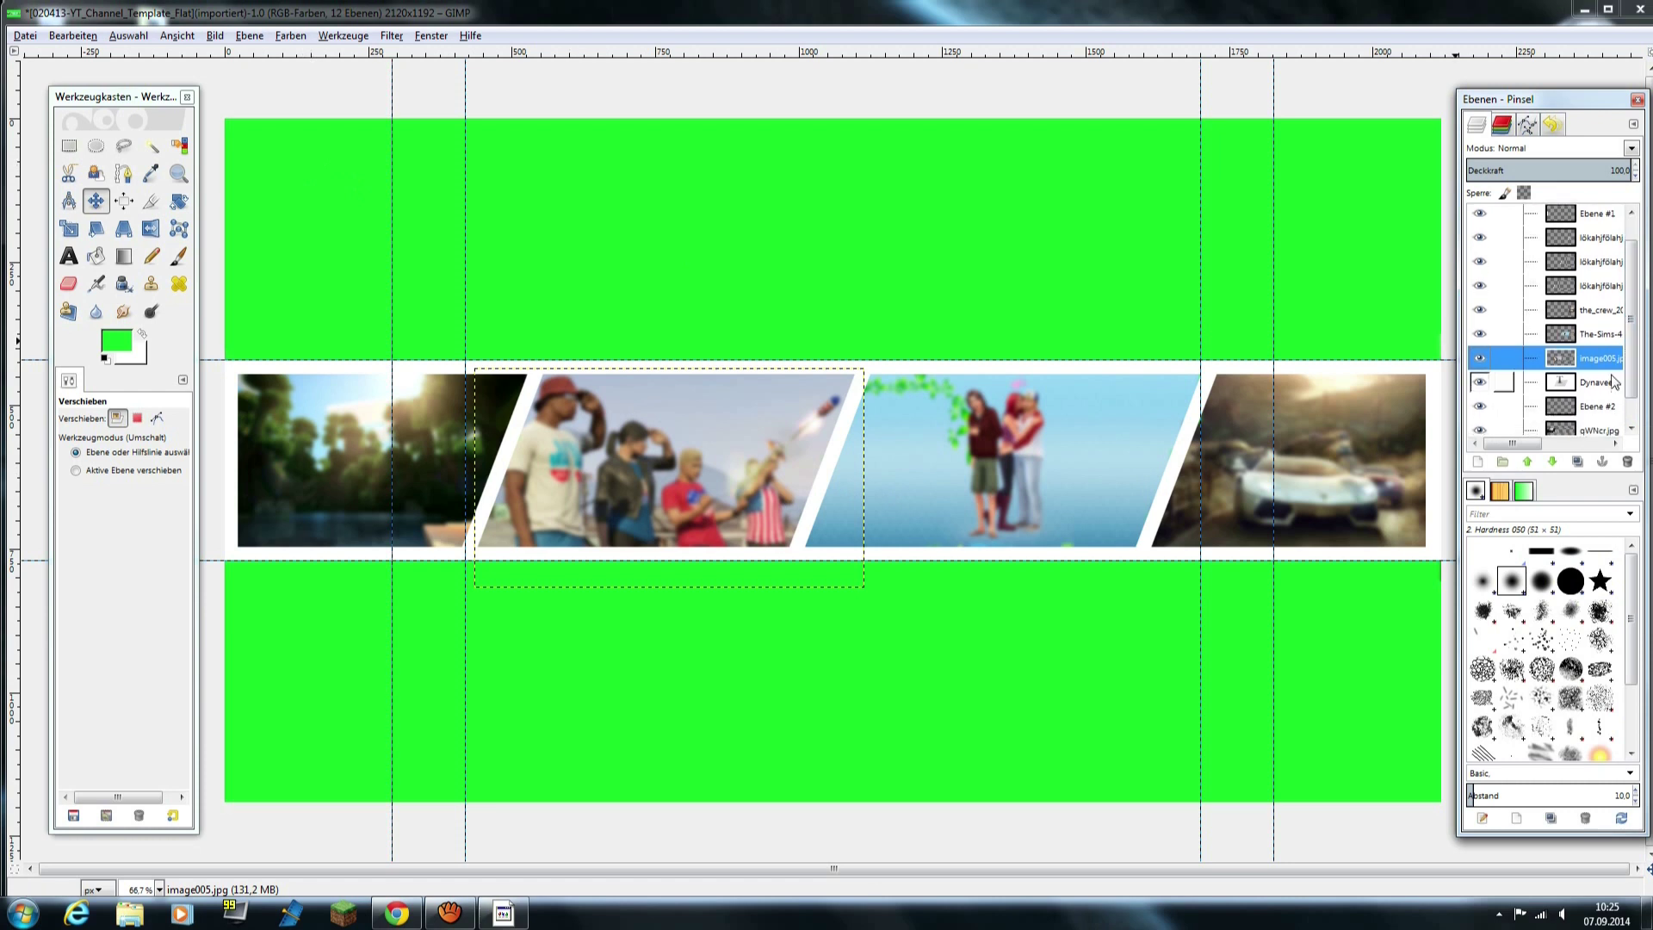
click(1567, 389)
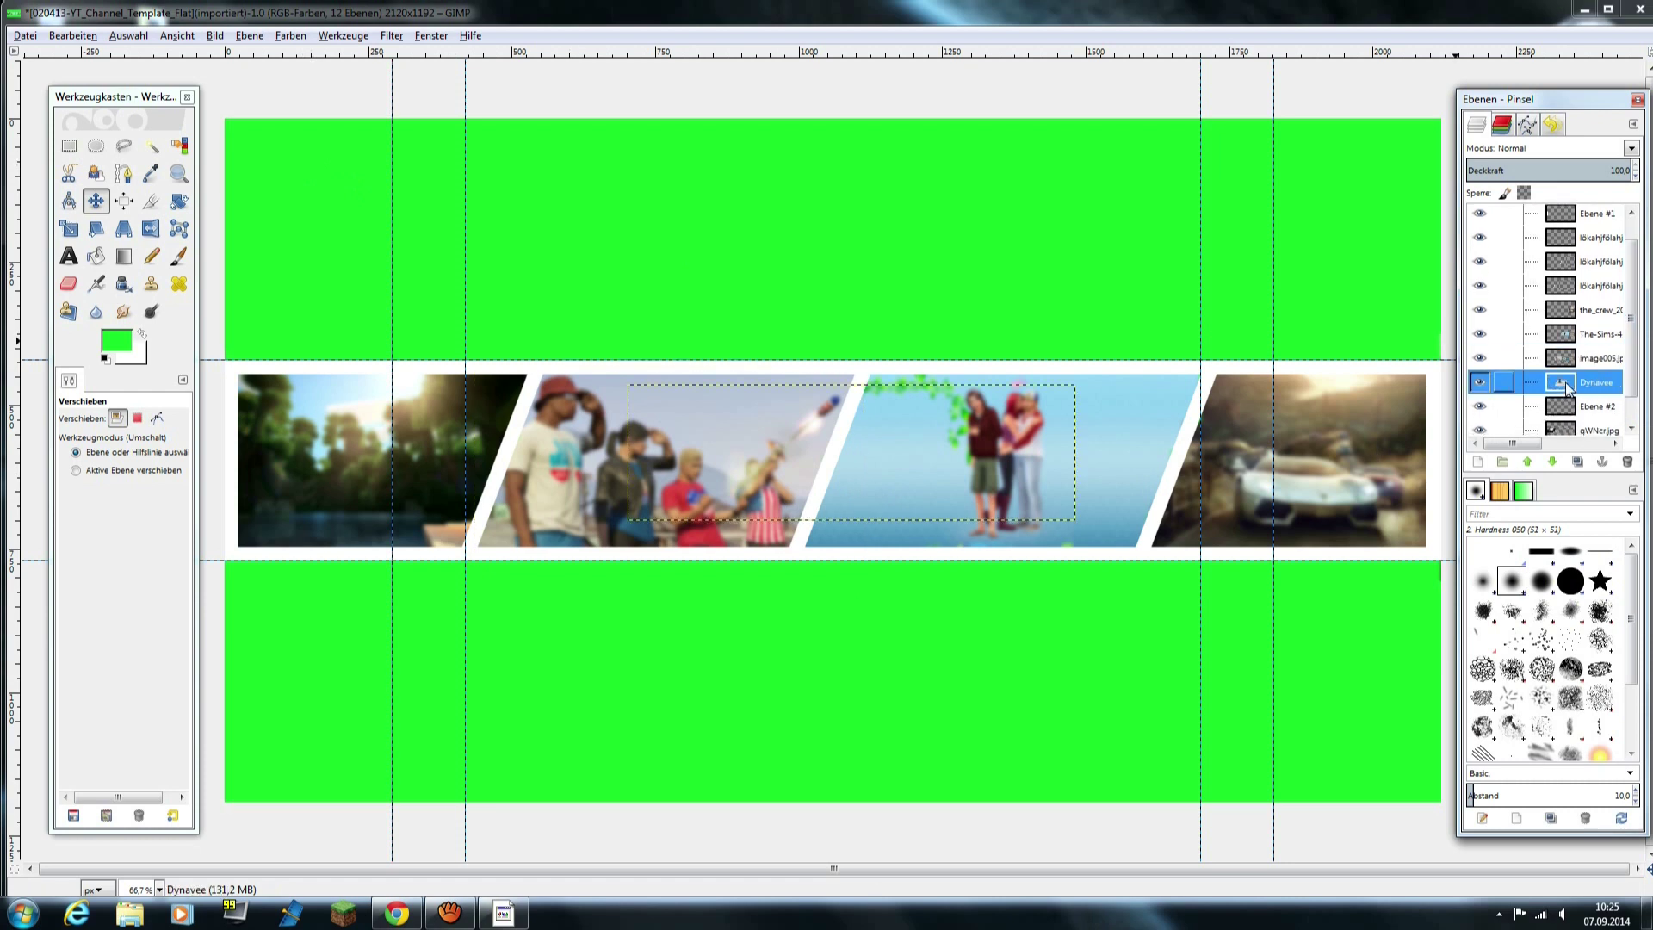
click(1478, 462)
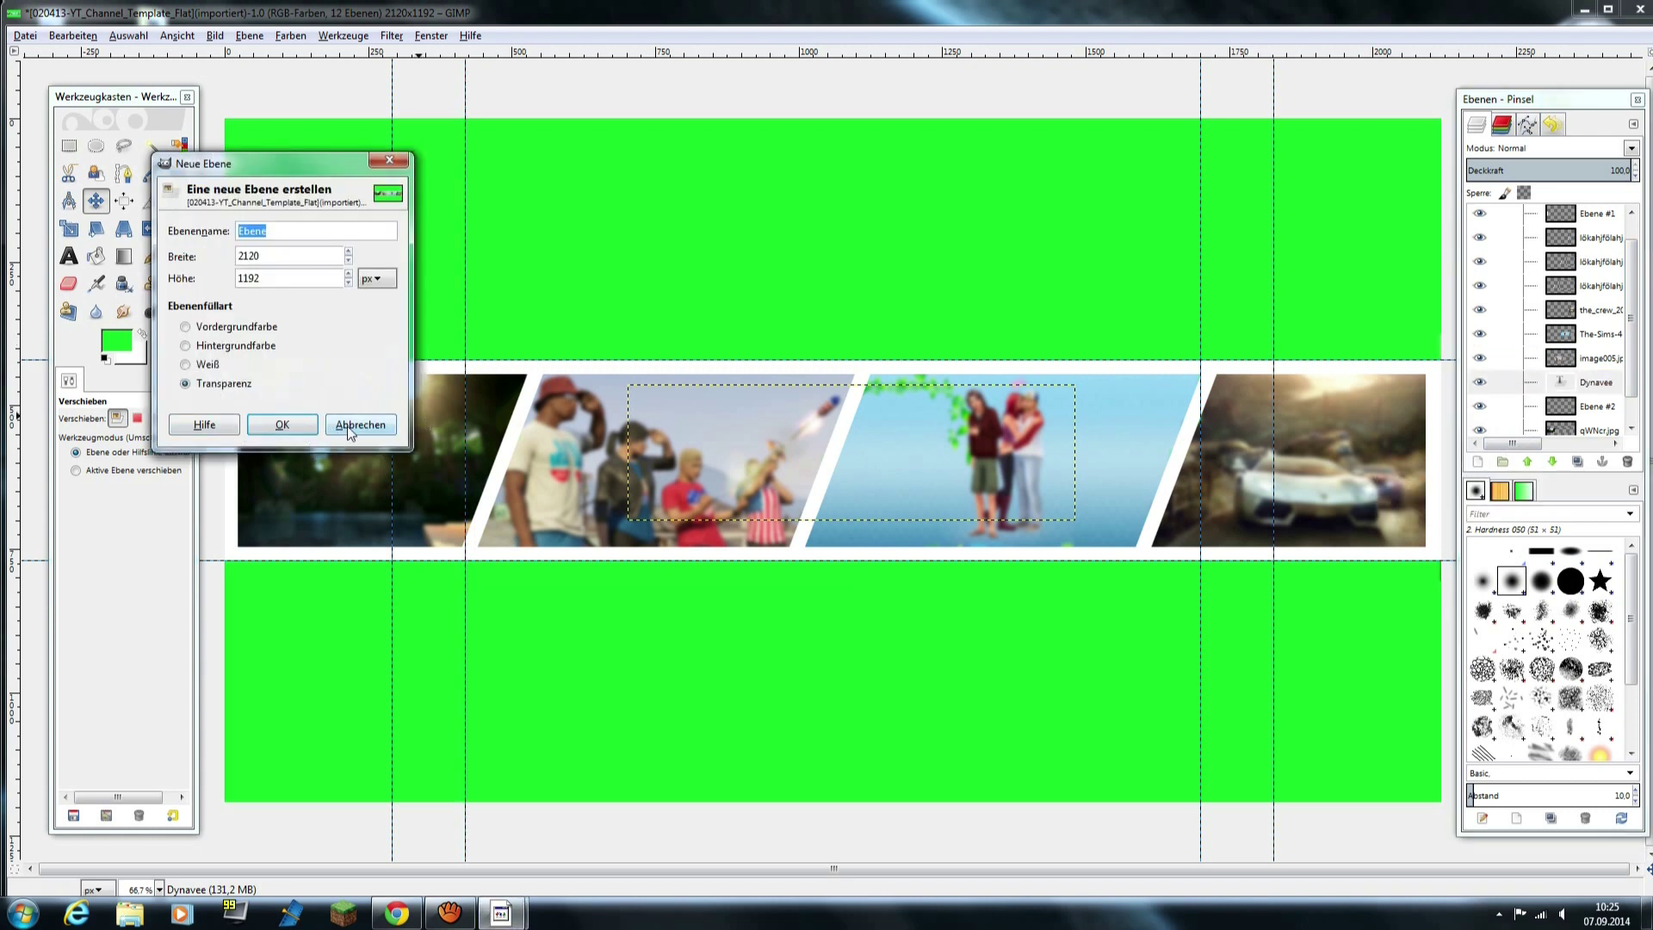
click(359, 426)
click(1629, 462)
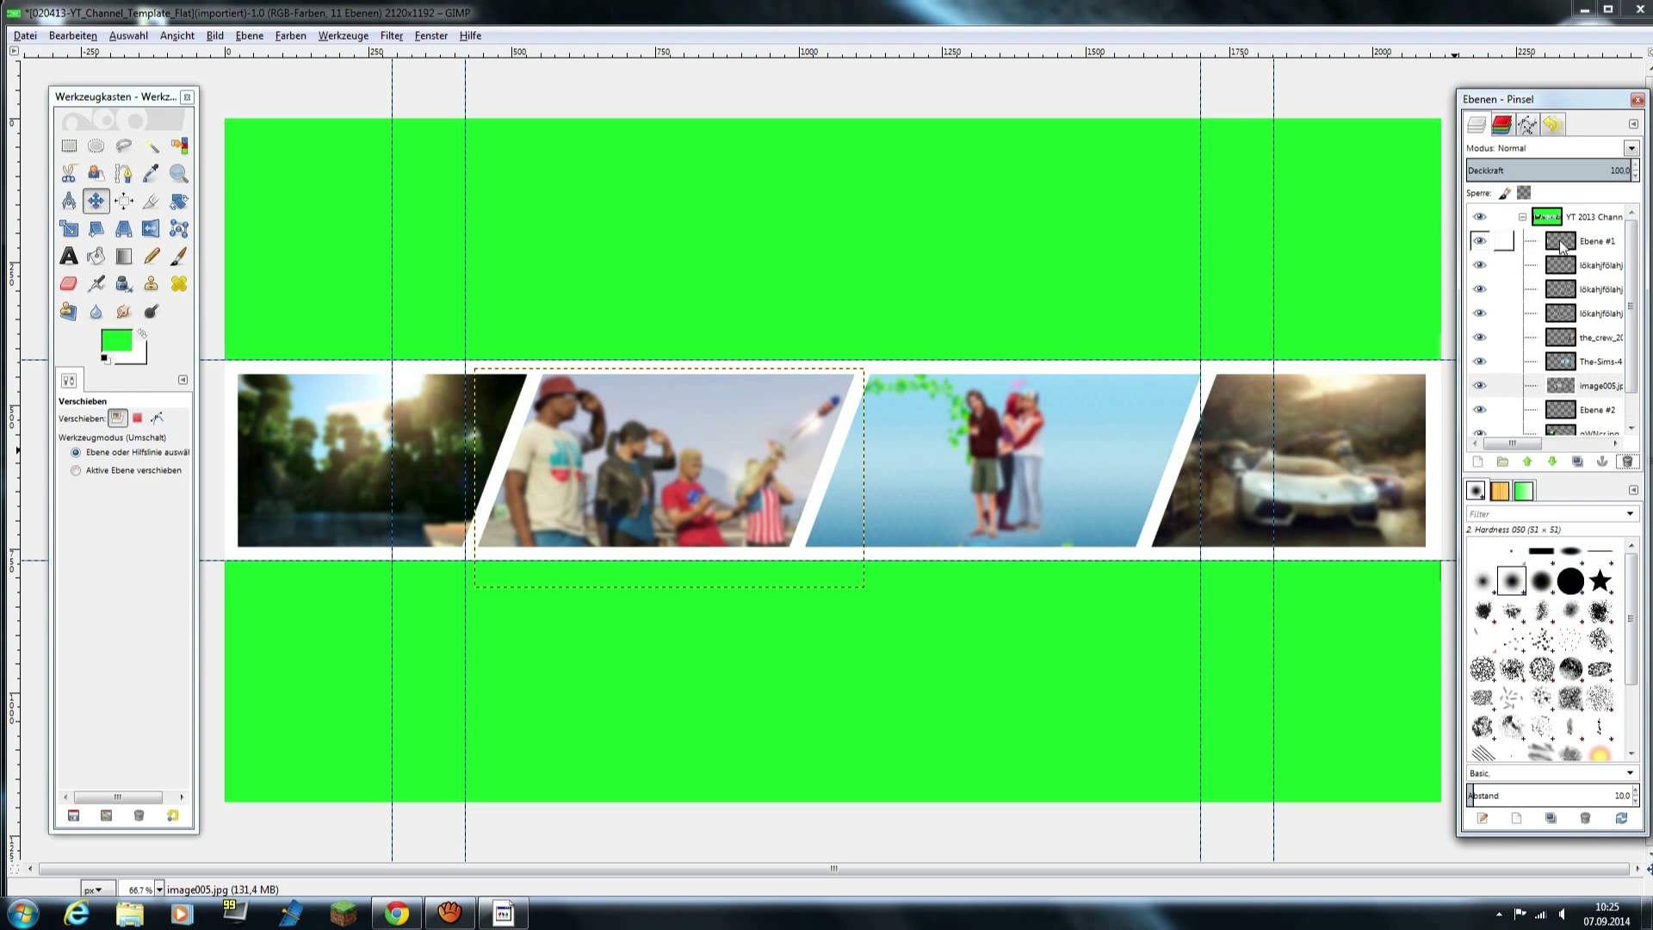
click(1563, 247)
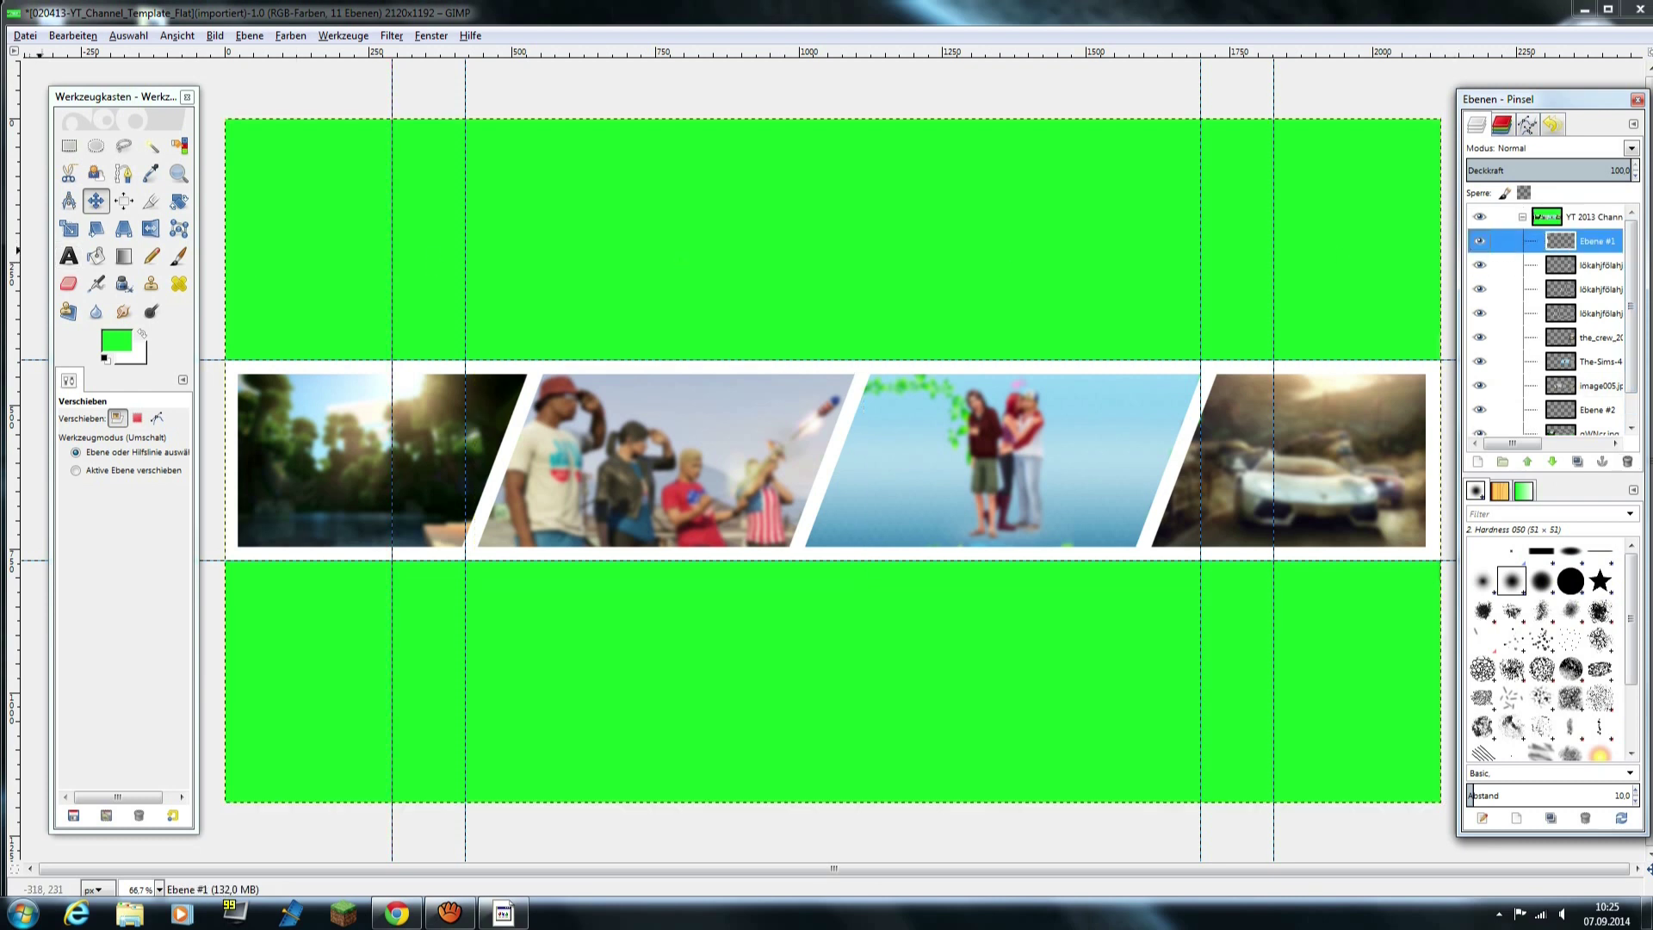
- Type green 'Dynavee' over the photo strip and nudge it up to centre on the middle images
click(69, 255)
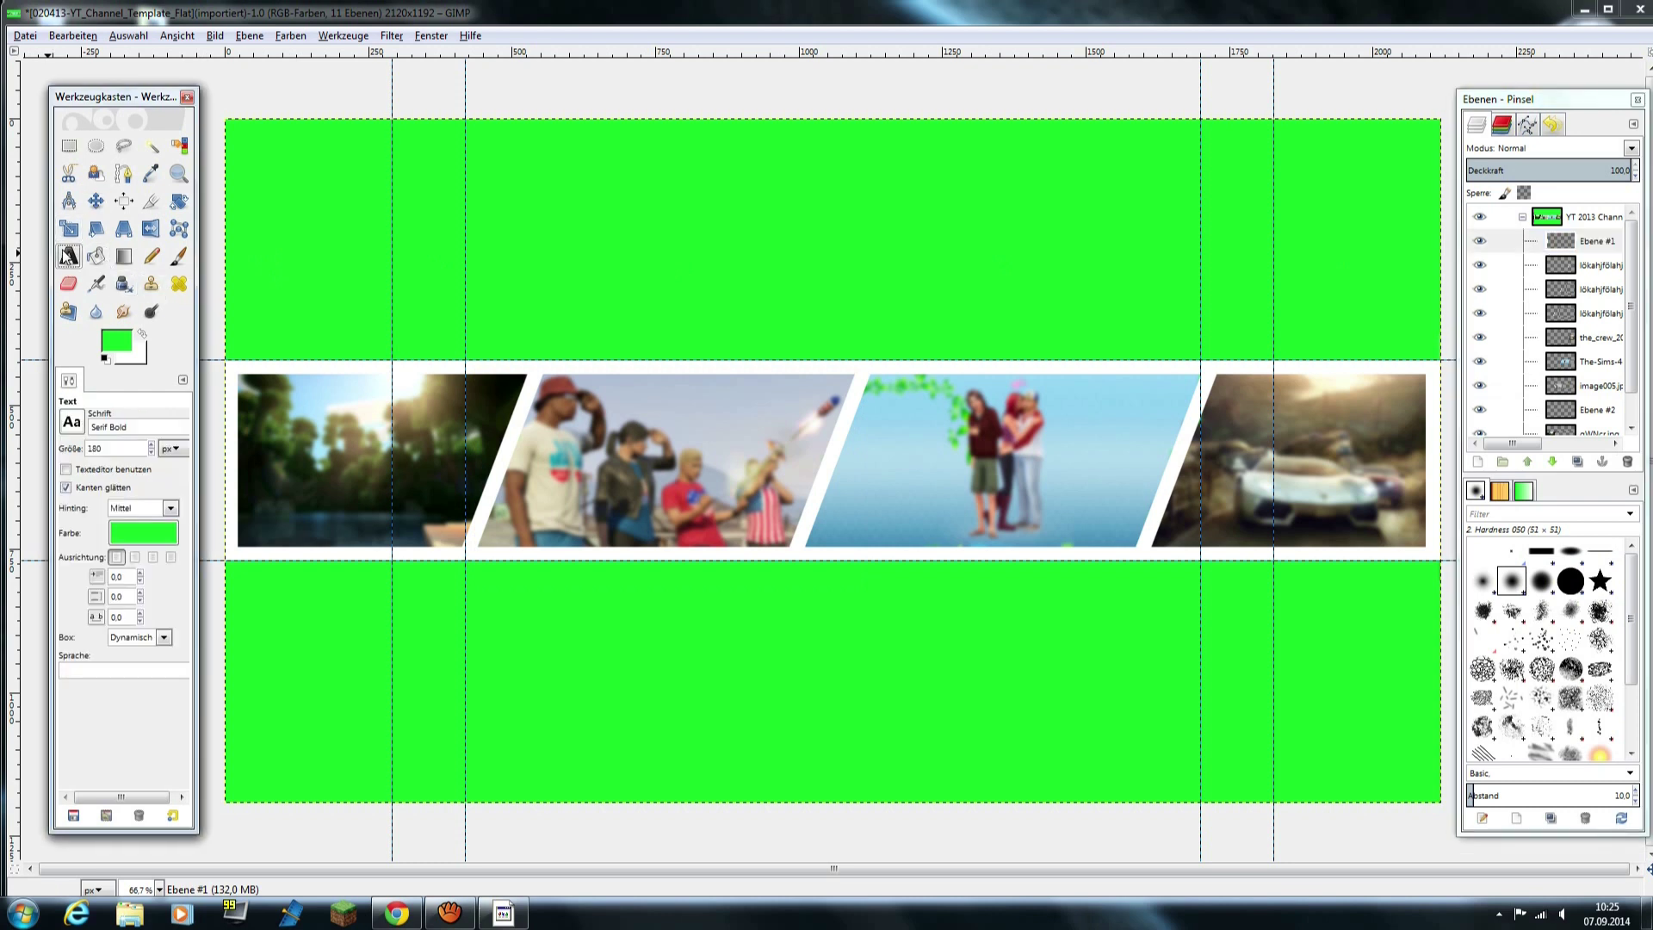
click(607, 447)
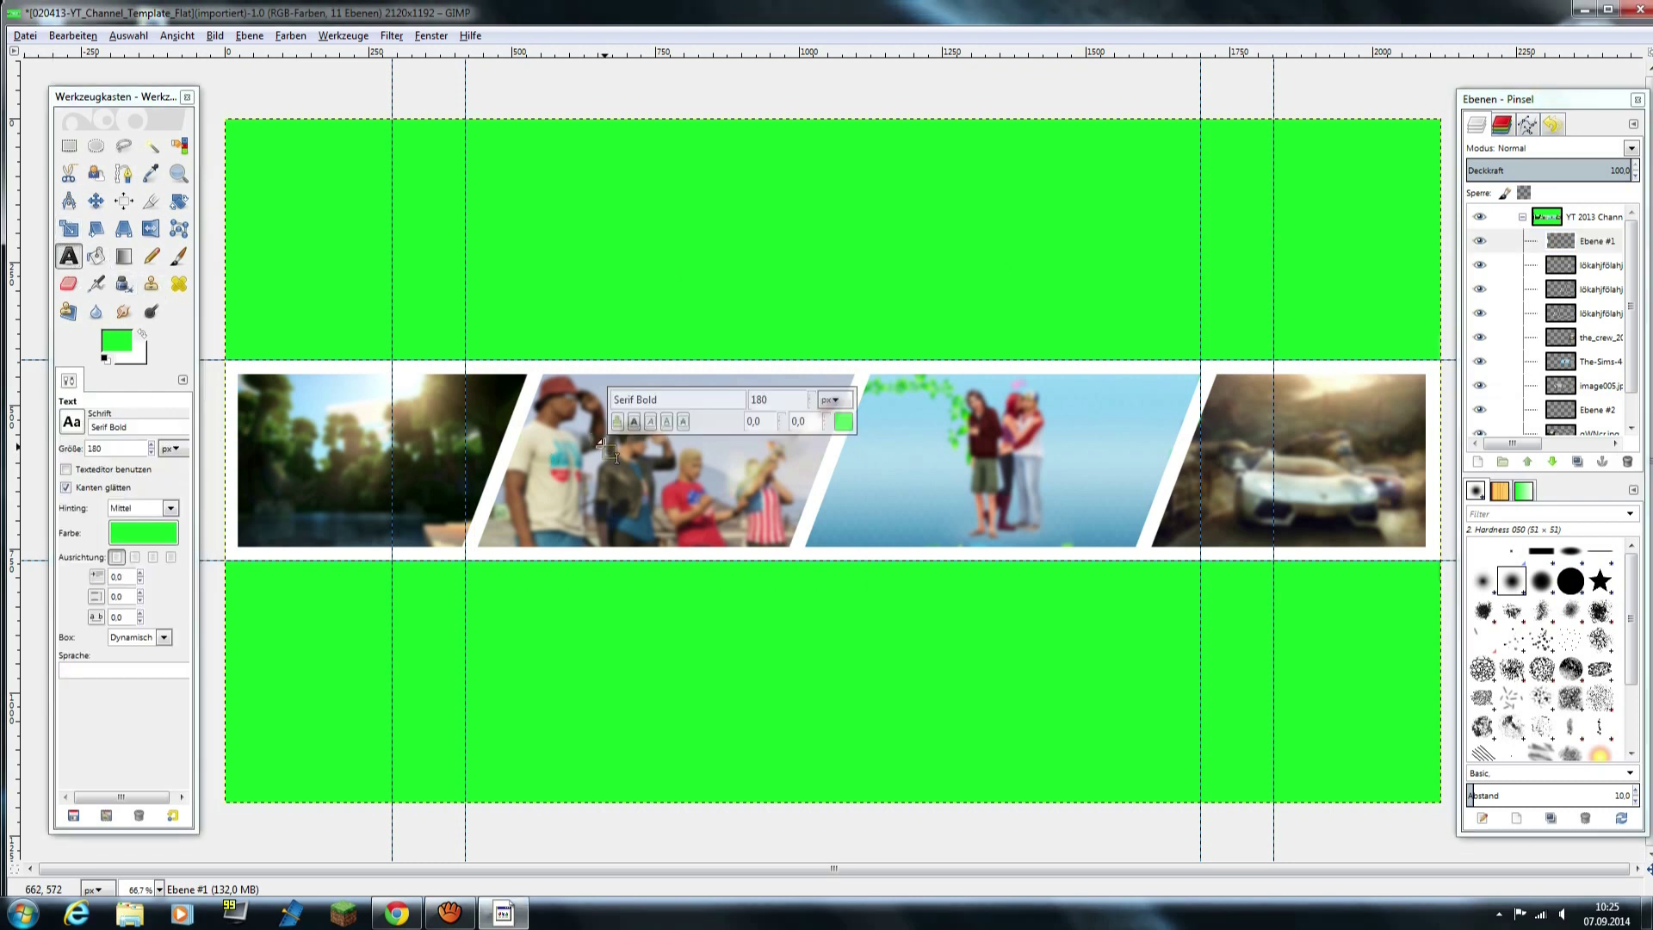
text(Dynave)
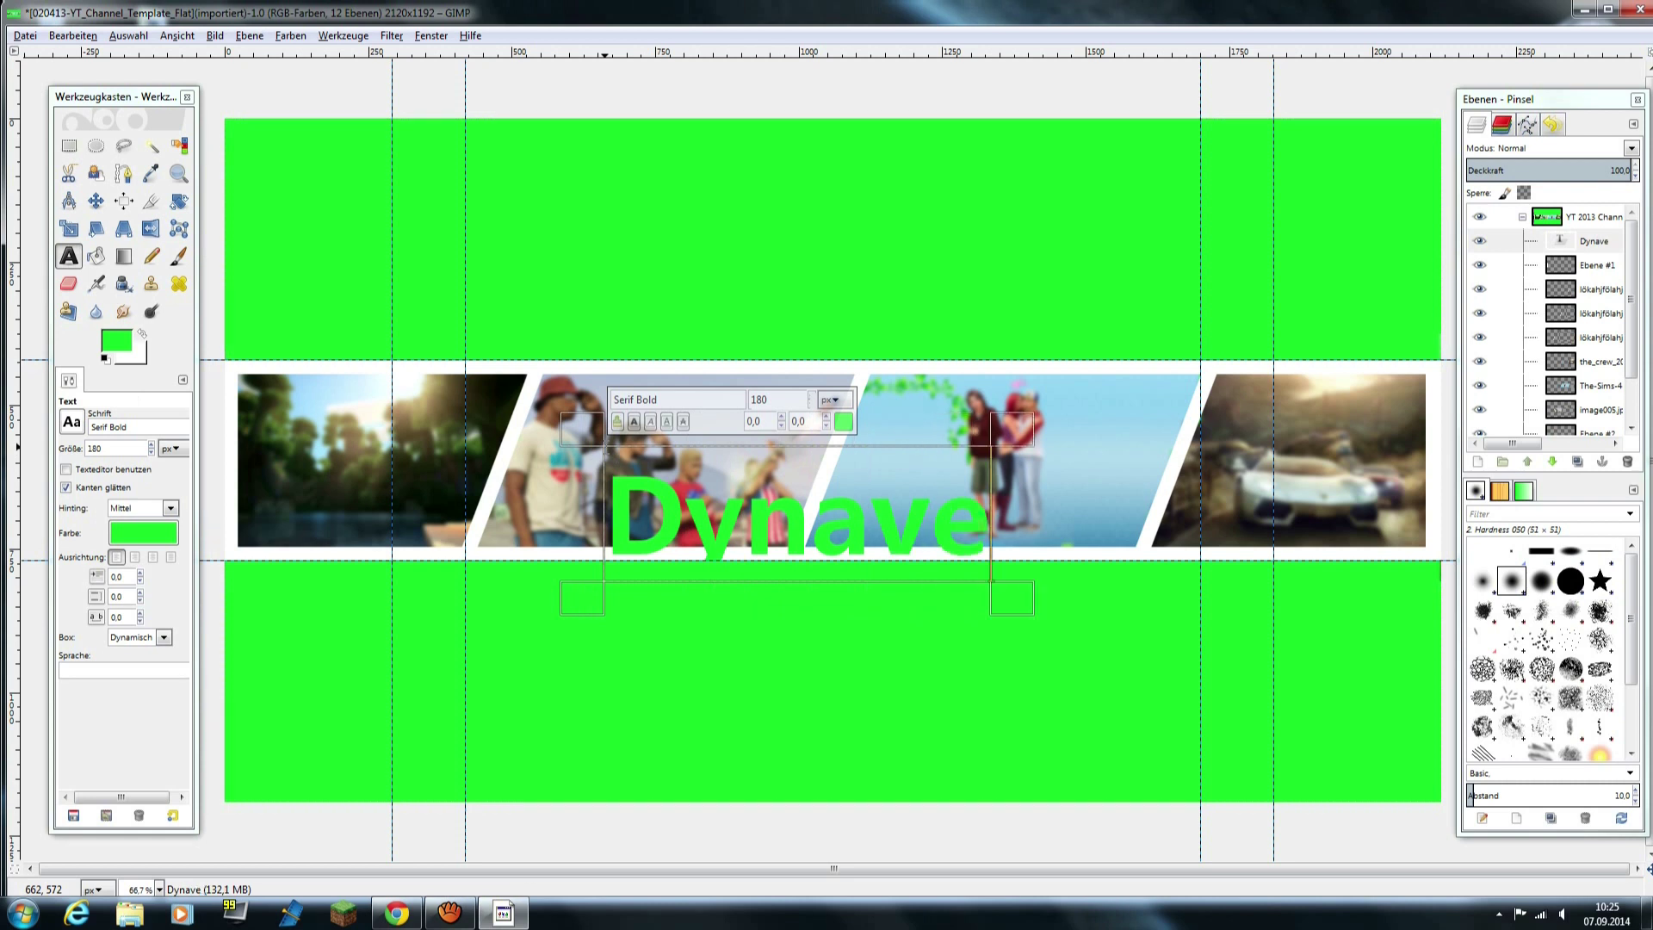
text(e)
click(95, 201)
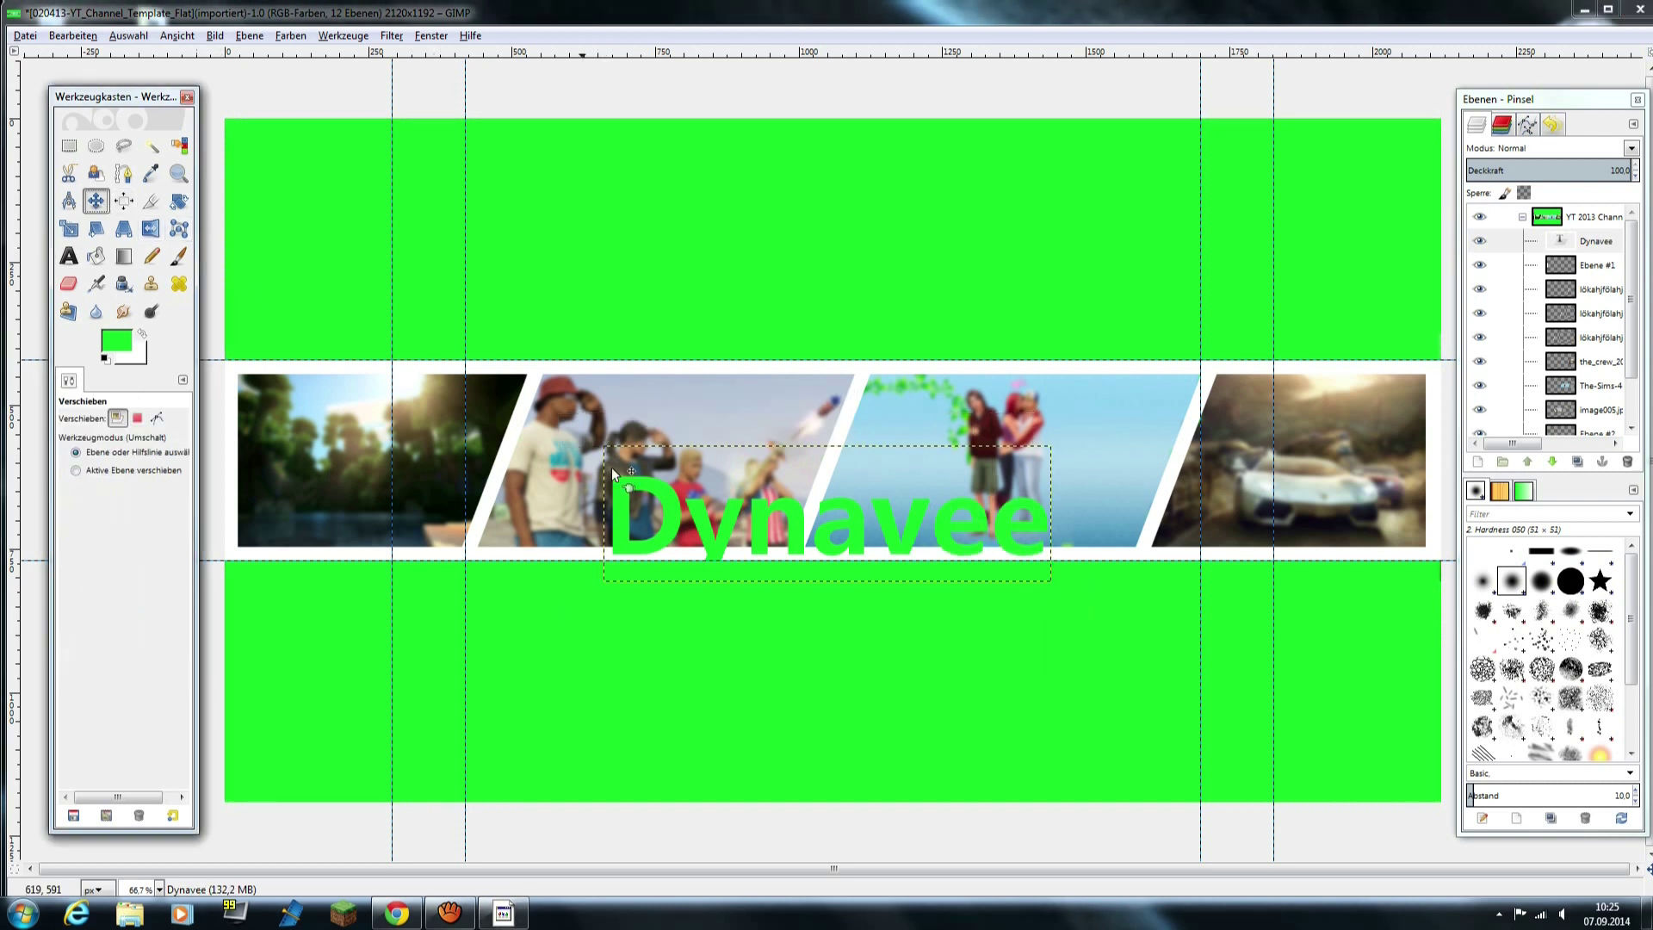
drag(711, 540, 713, 493)
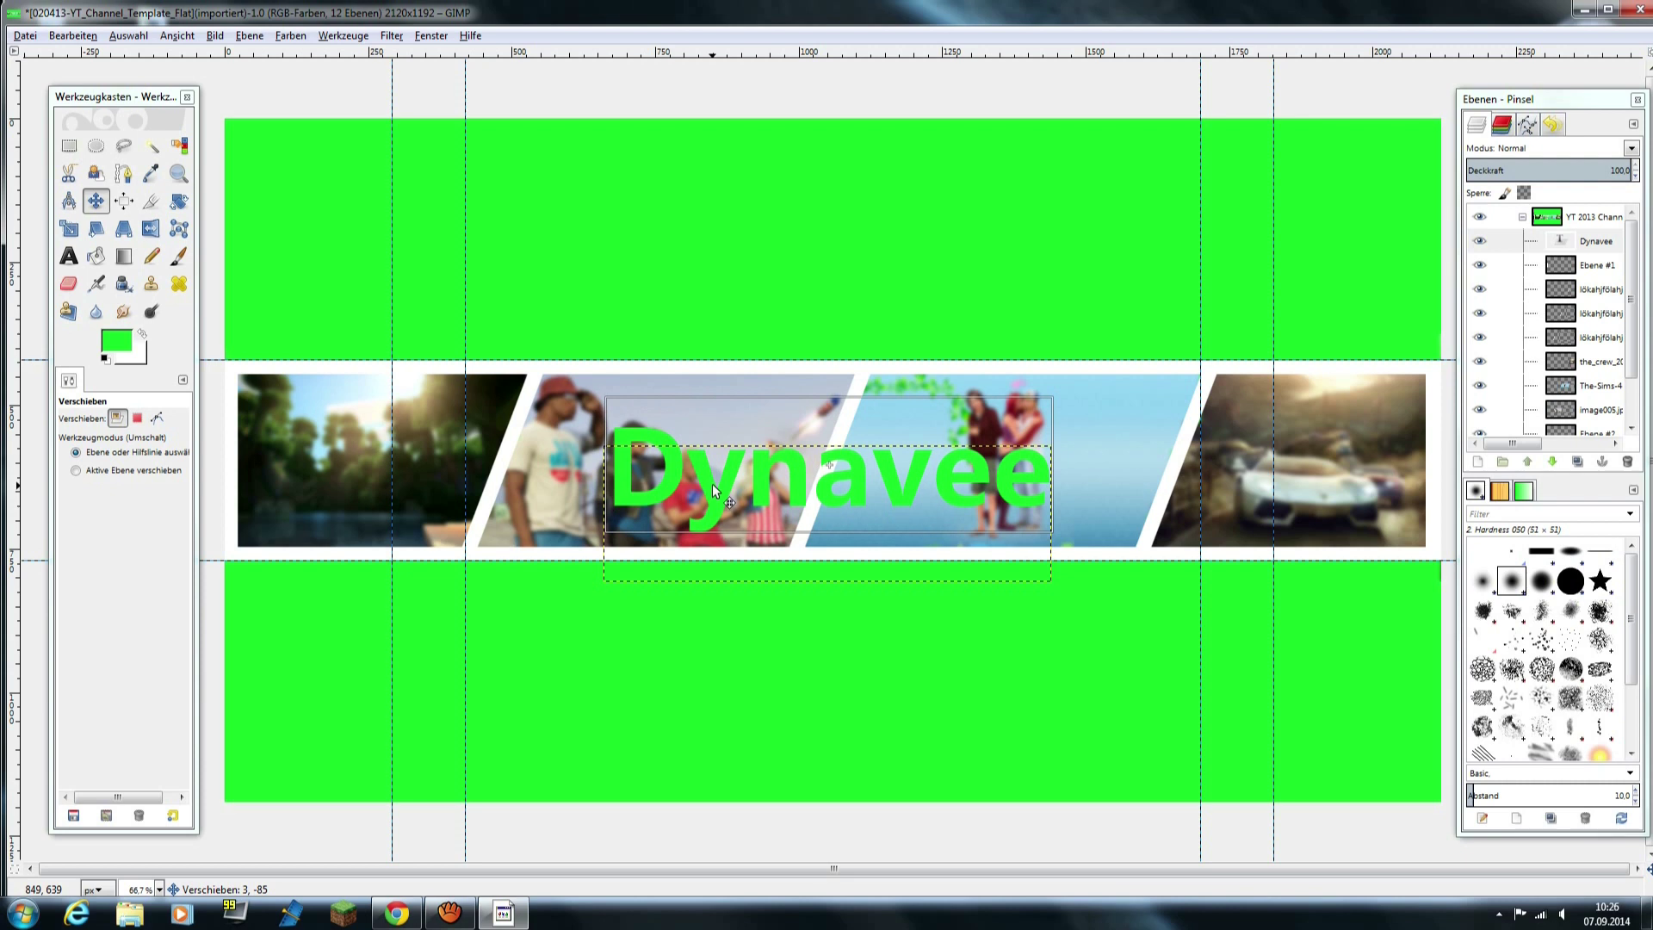
drag(713, 487, 713, 478)
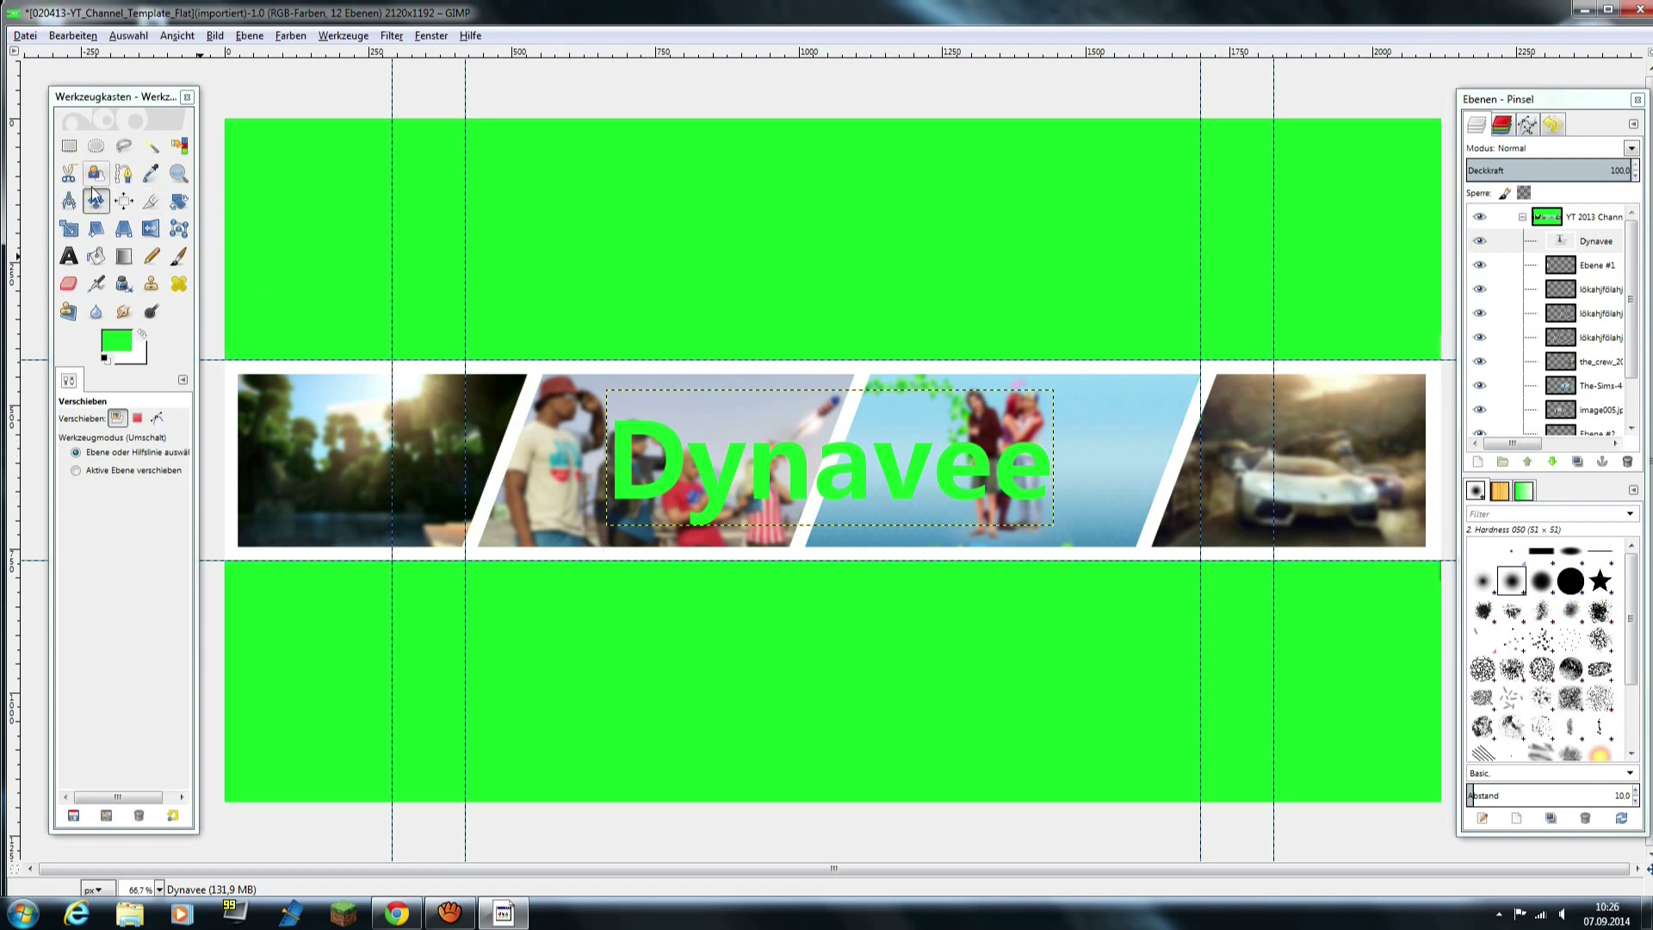
click(69, 256)
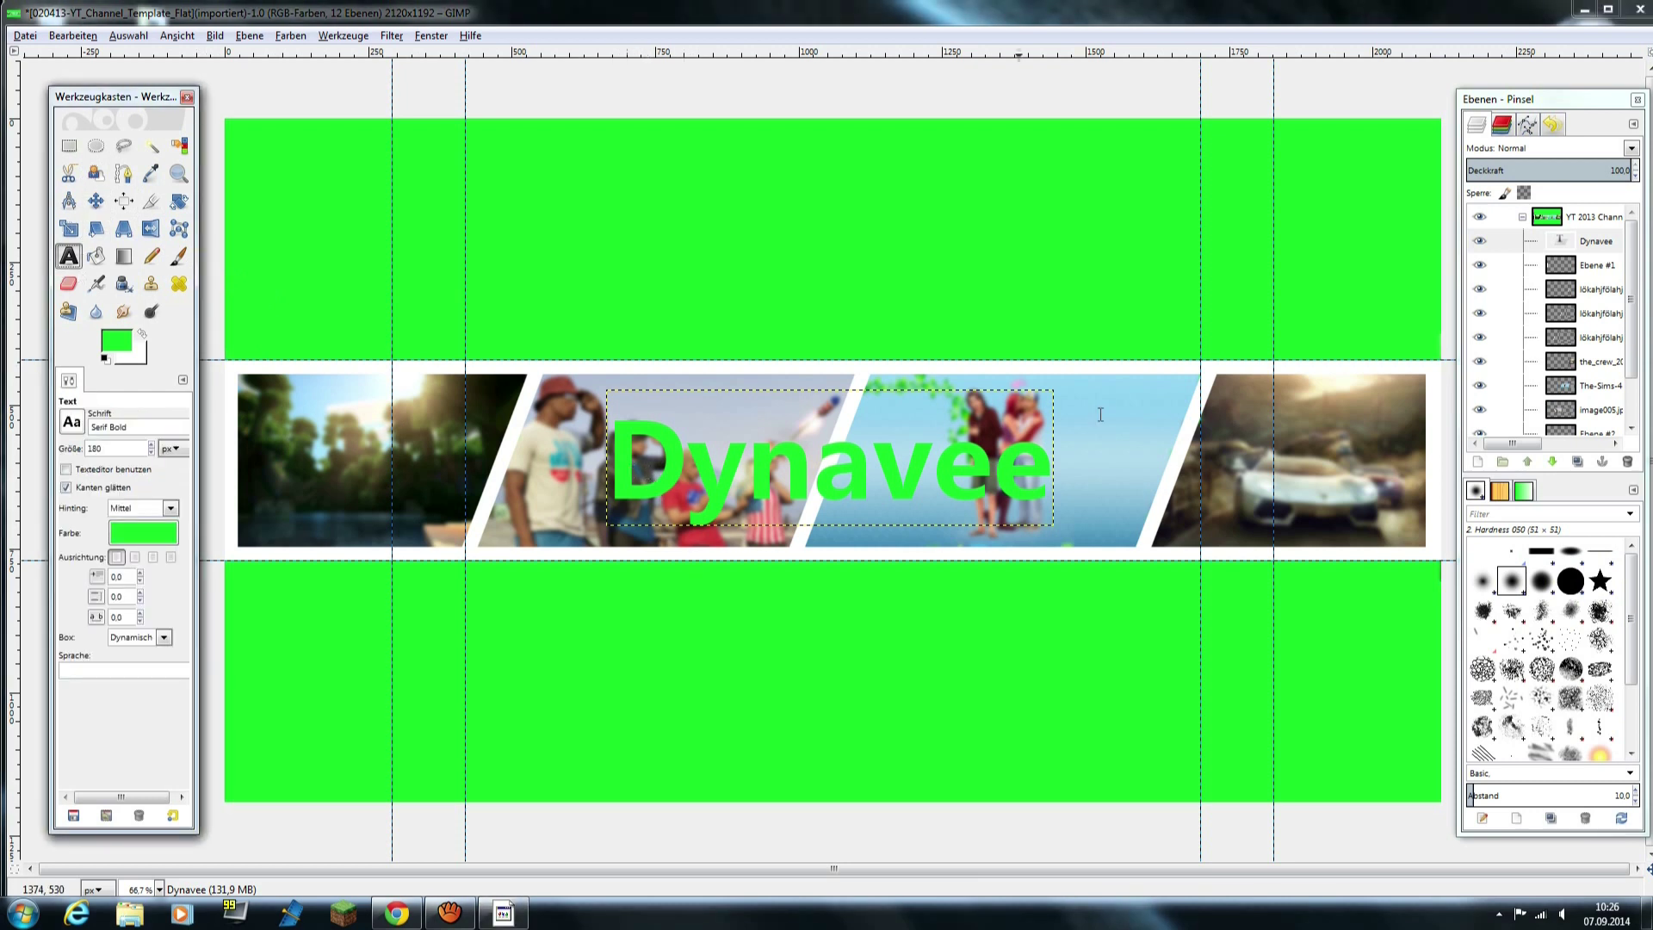
click(1569, 244)
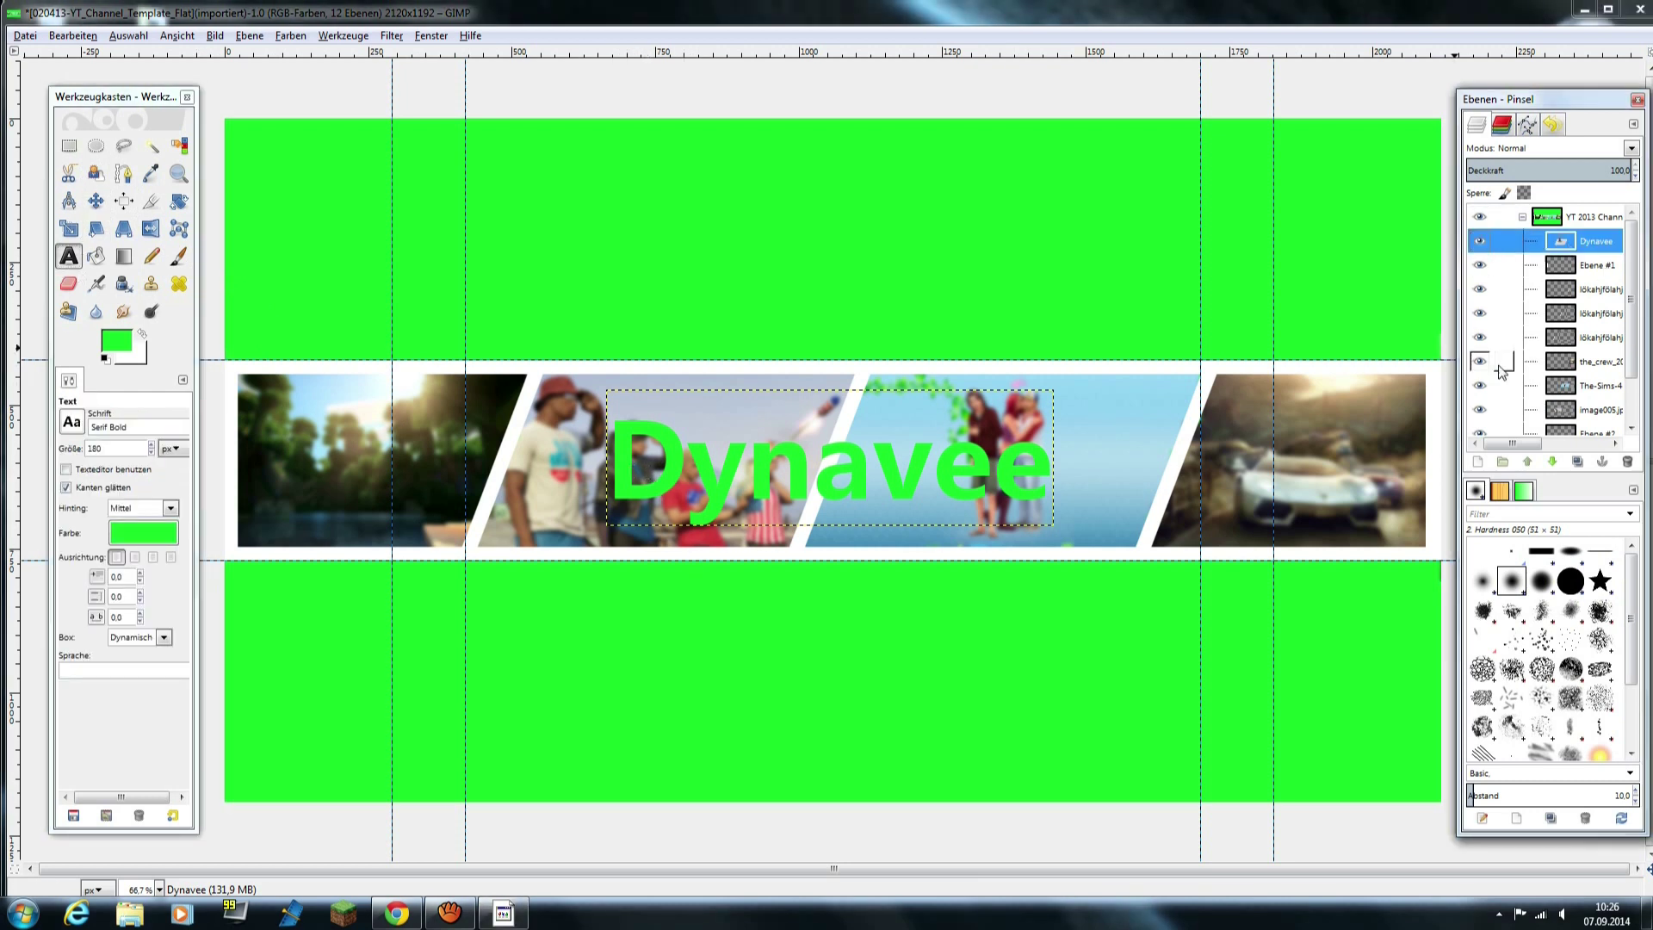
- Select the Dynavee lettering from its alpha, grow it by 10 px, and add transparent Ebene #3
right_click(1569, 242)
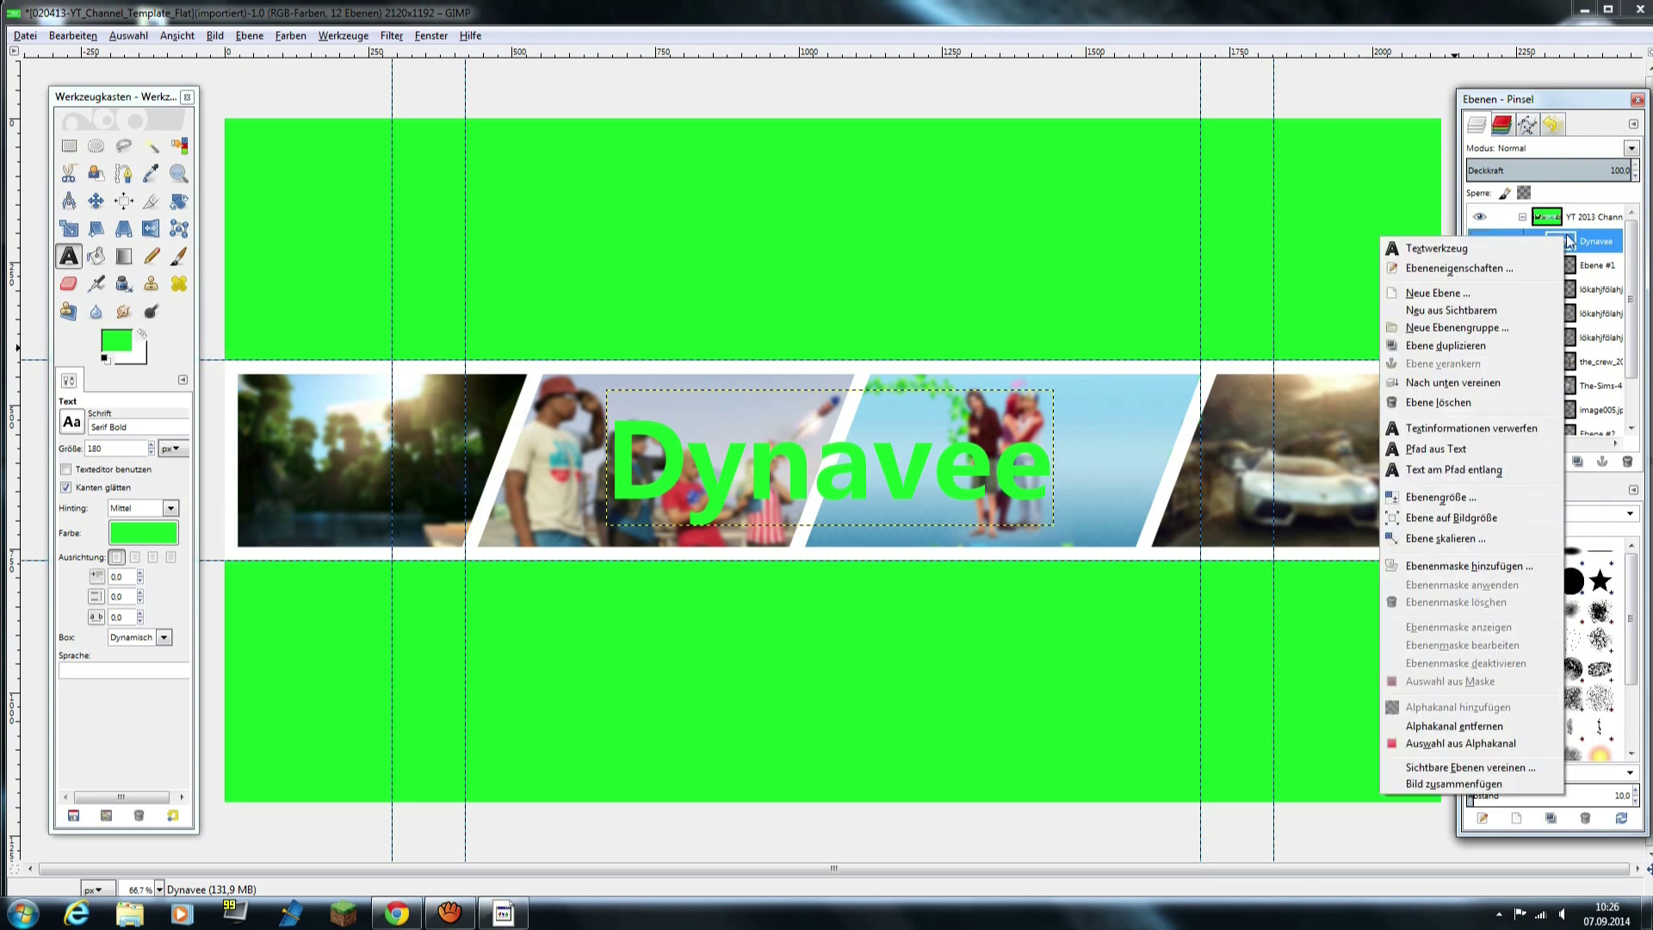
click(1477, 746)
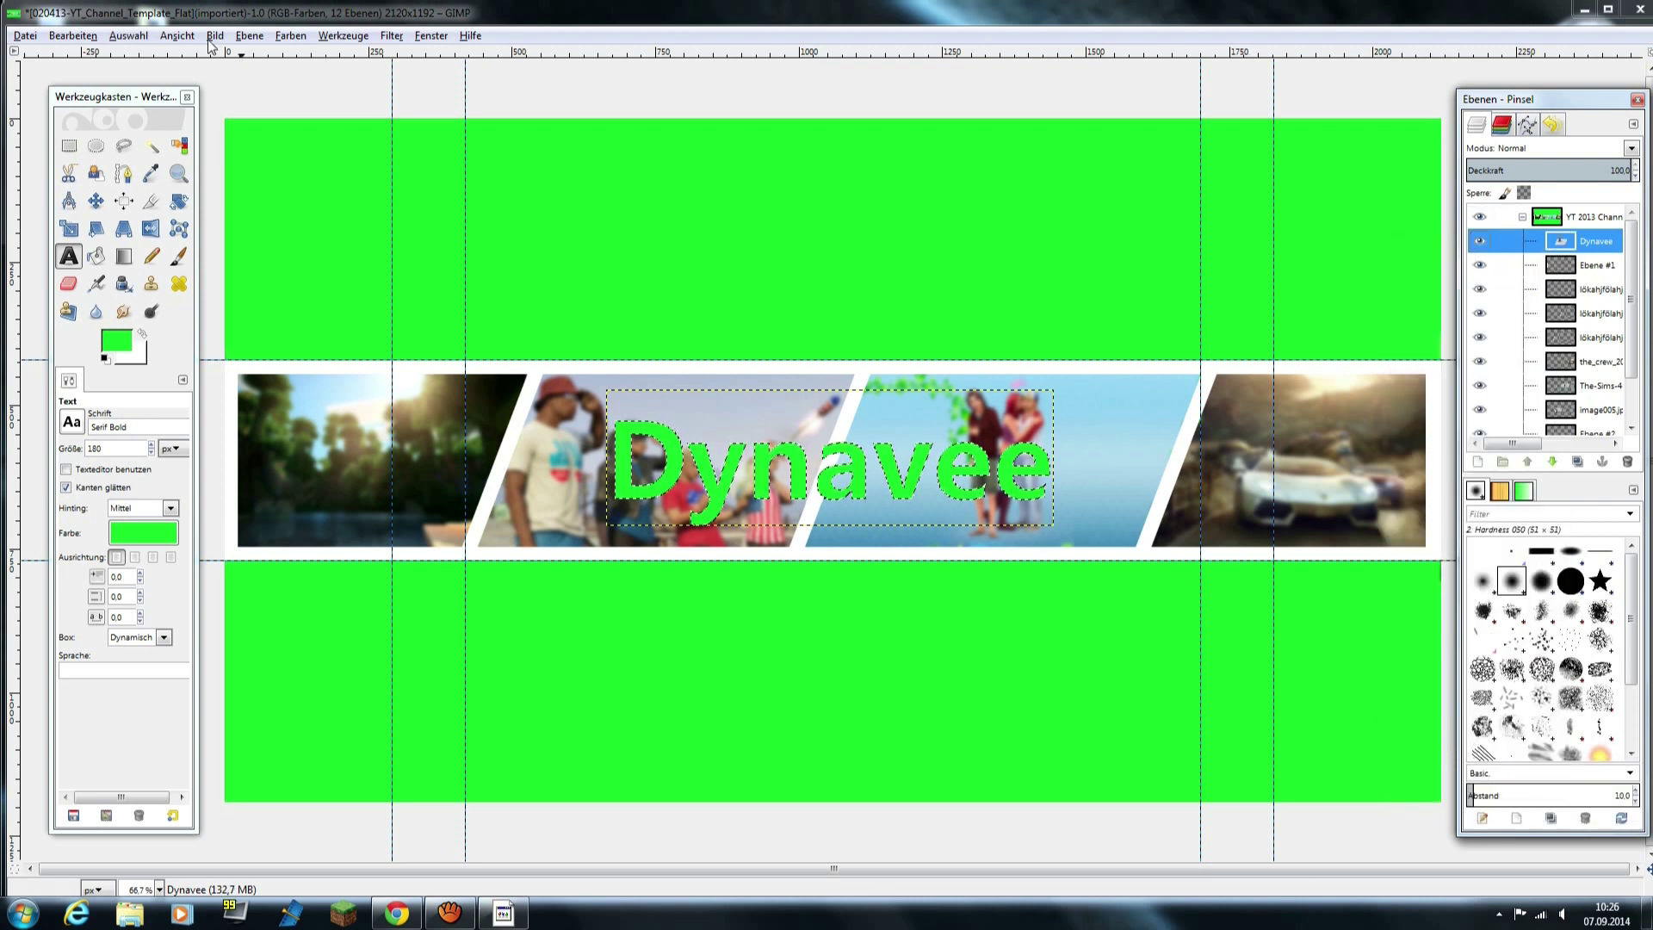
click(130, 36)
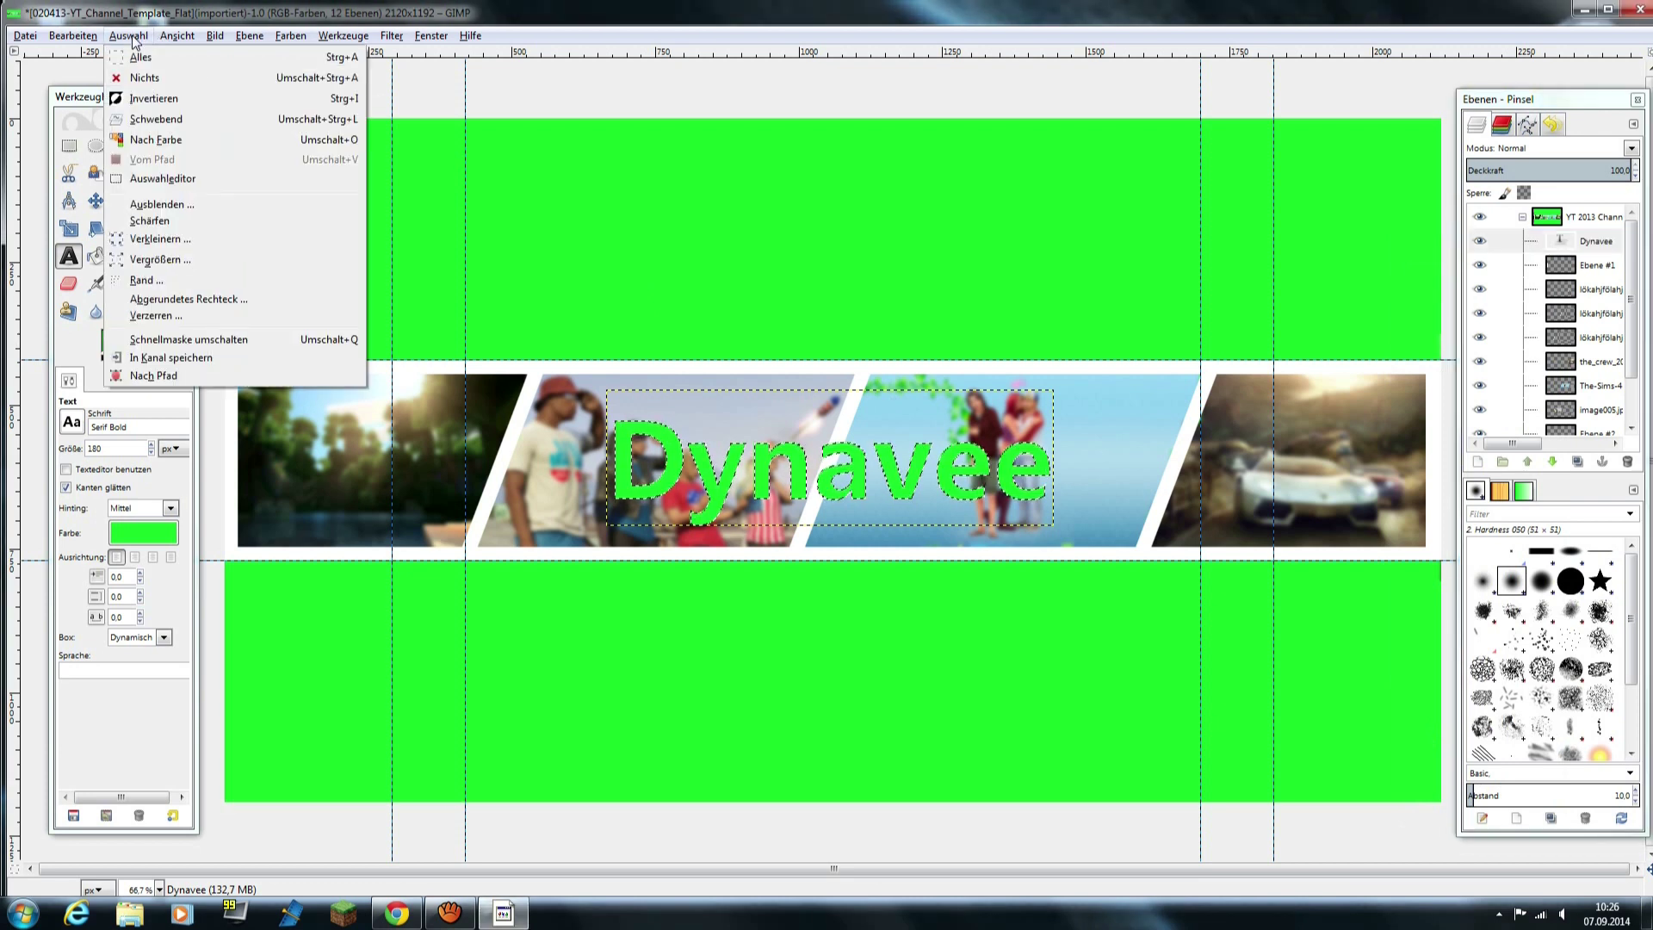
click(160, 260)
text(10)
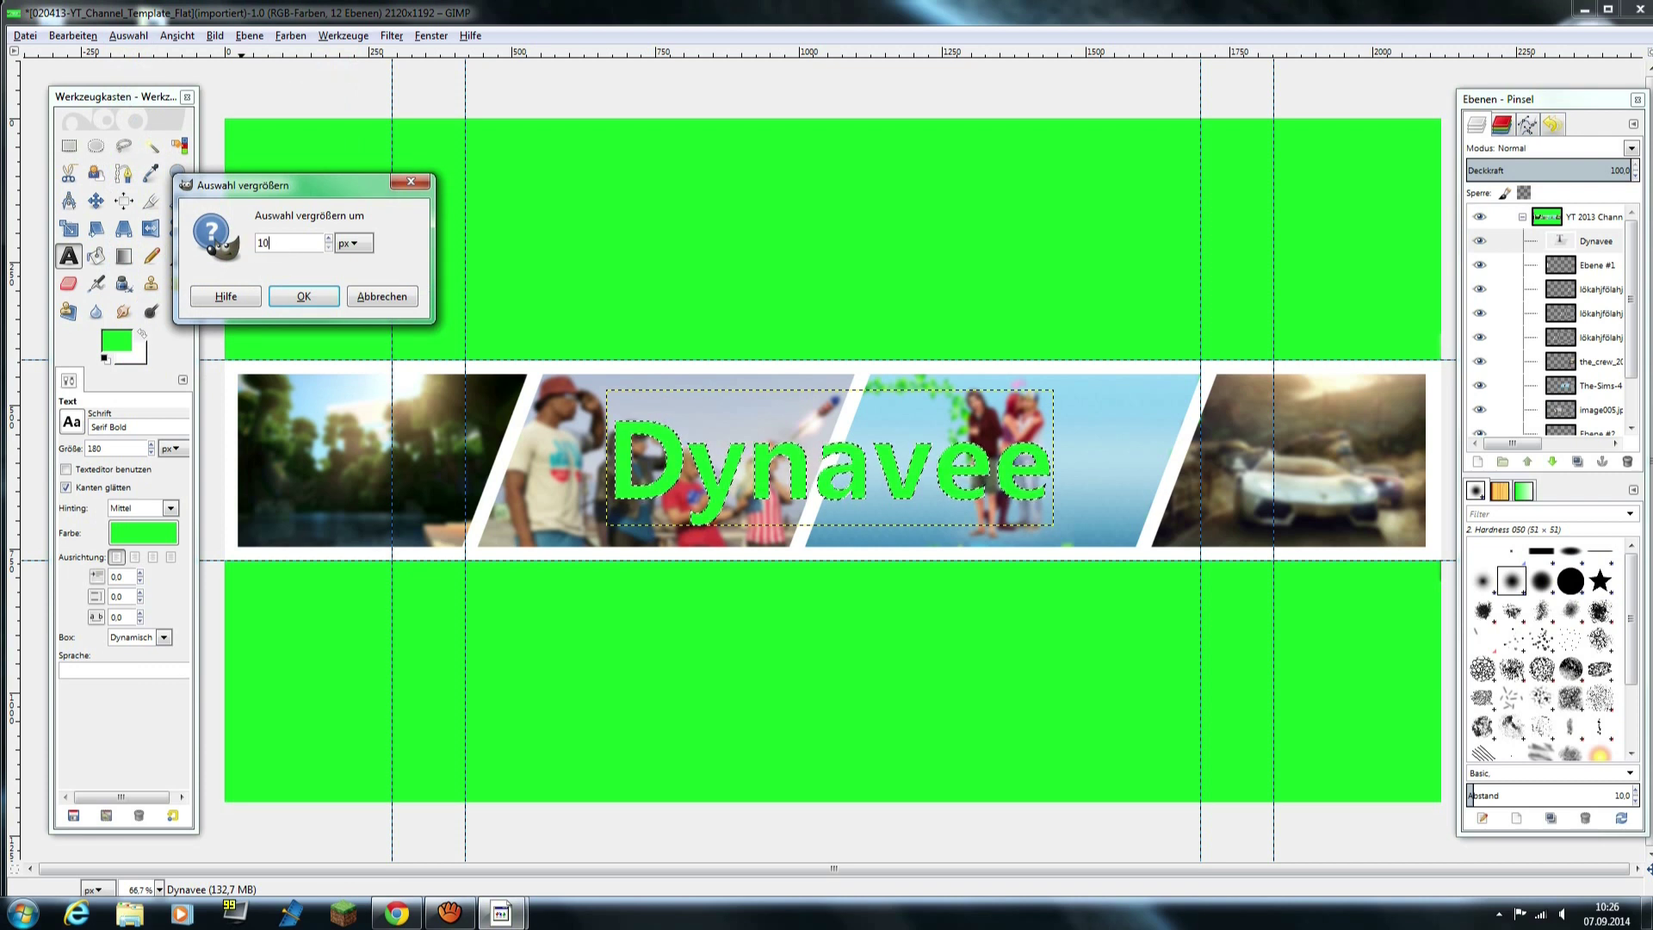
click(297, 304)
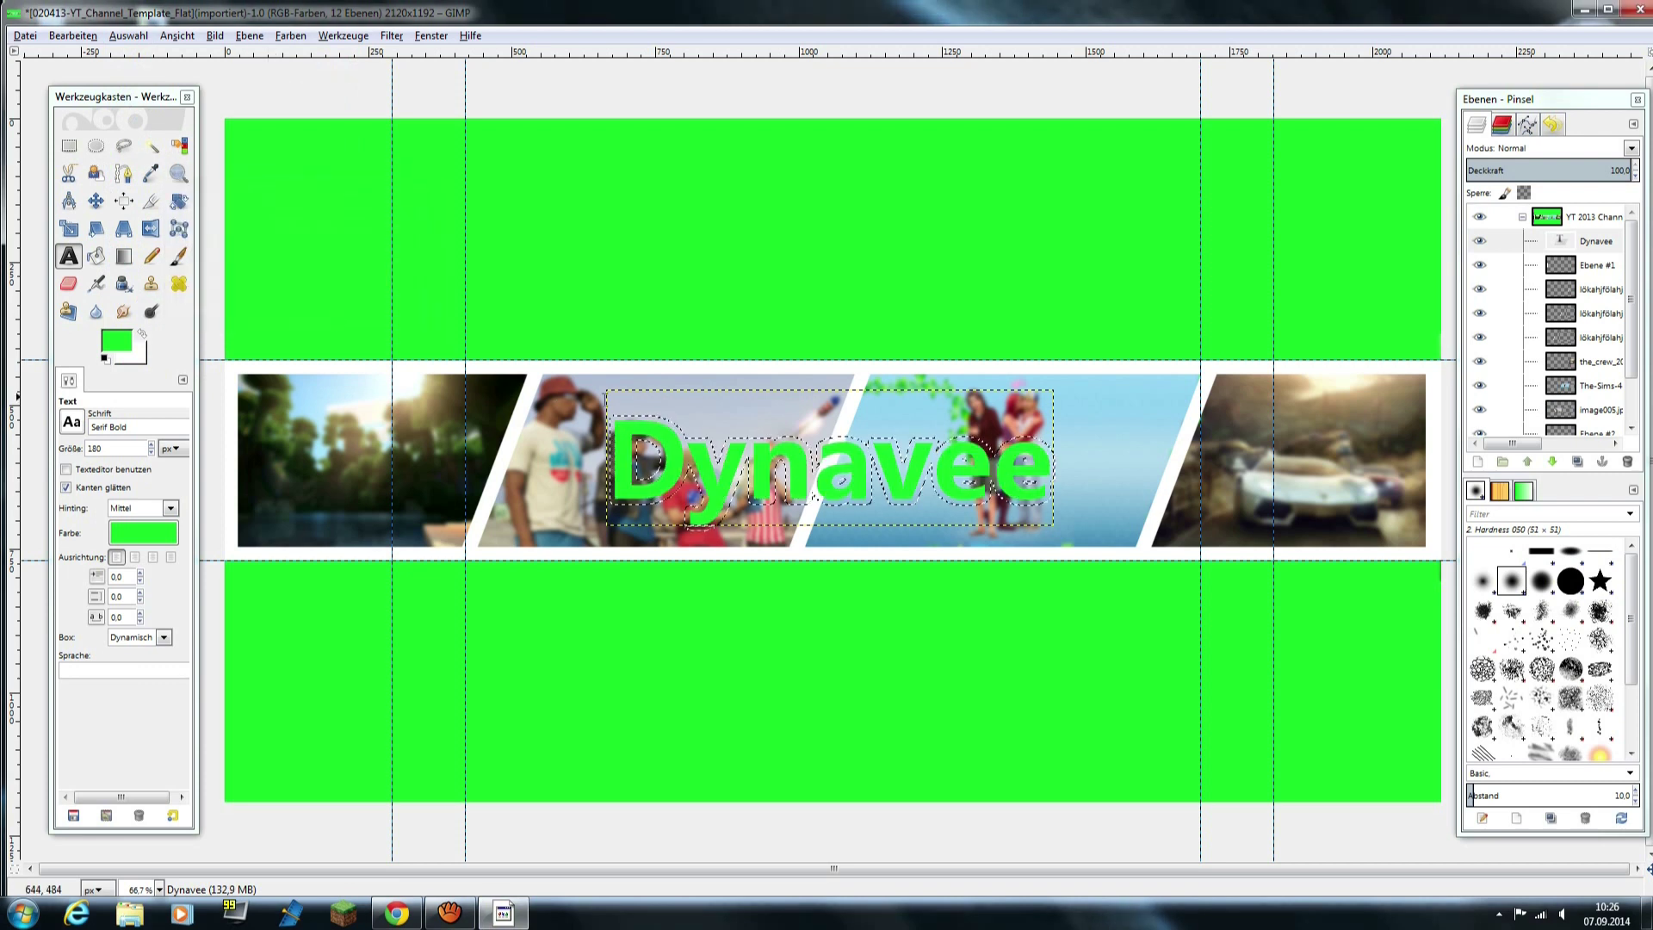
click(1478, 462)
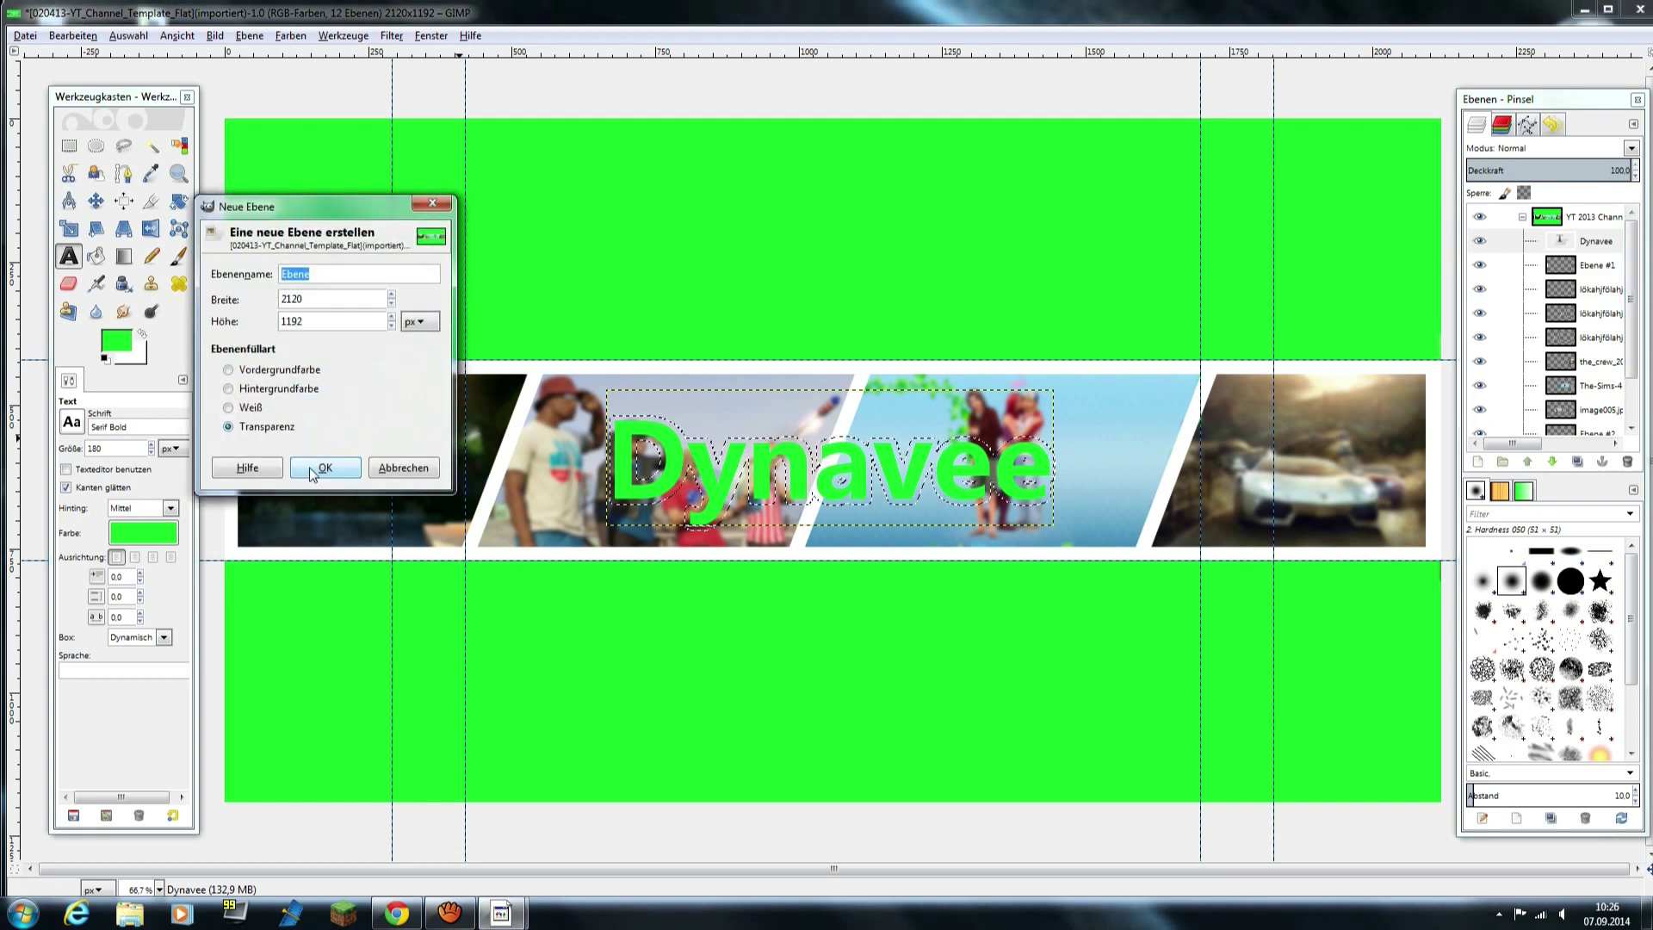
click(308, 468)
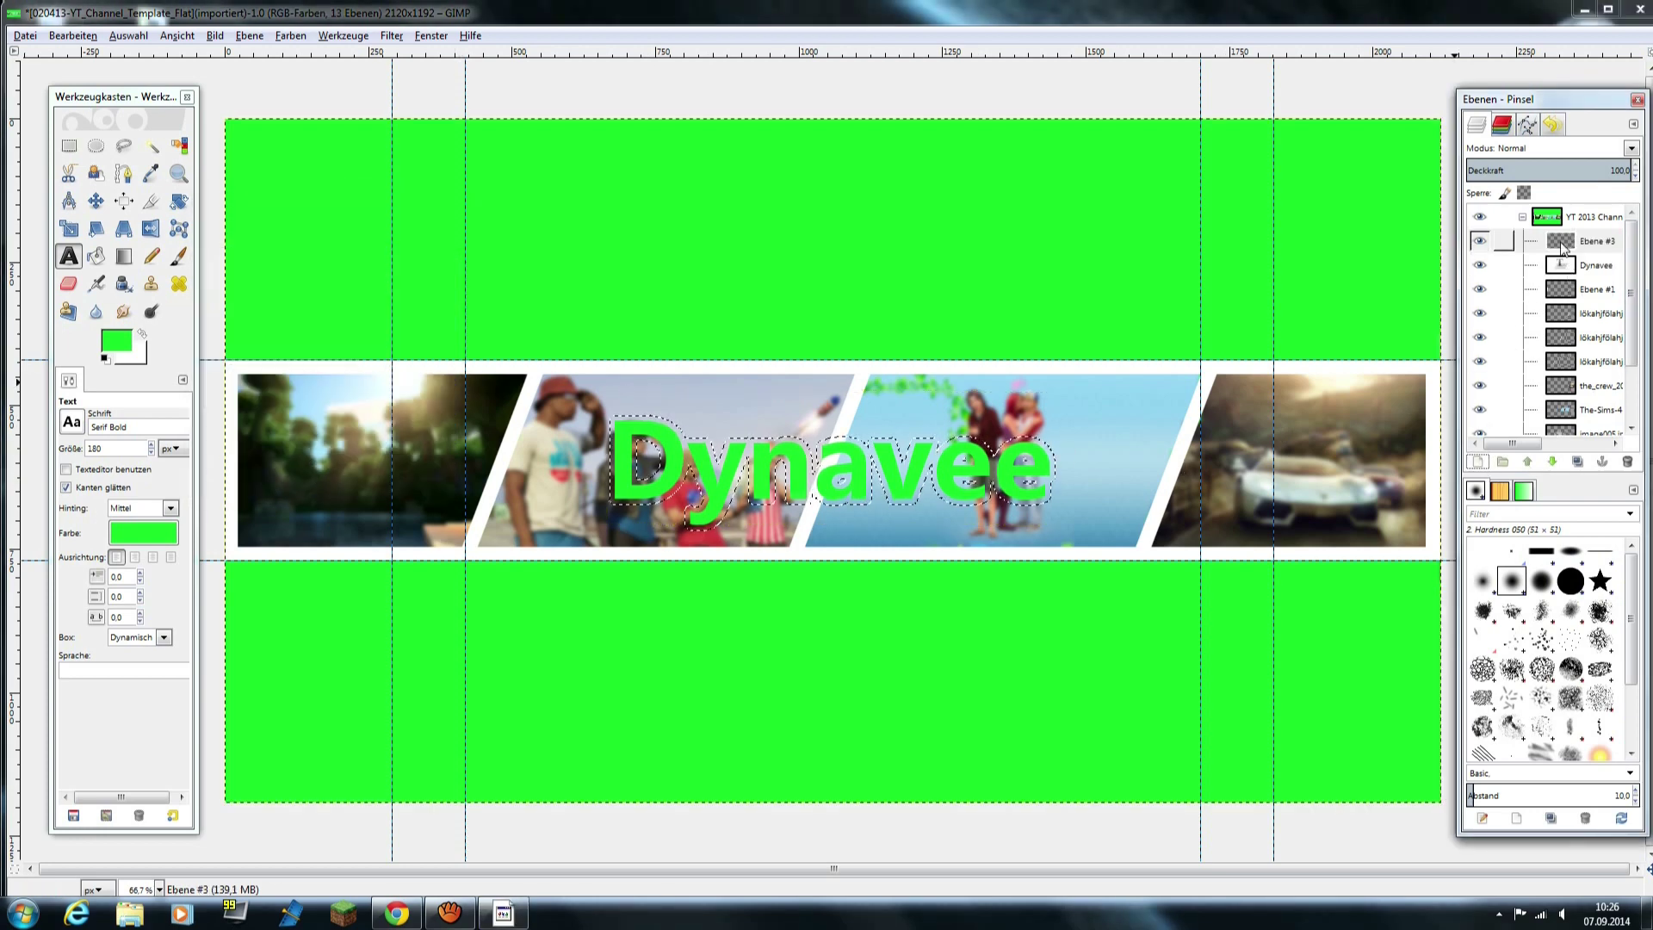
- Fill the grown text selection on Ebene #3 with white
click(143, 336)
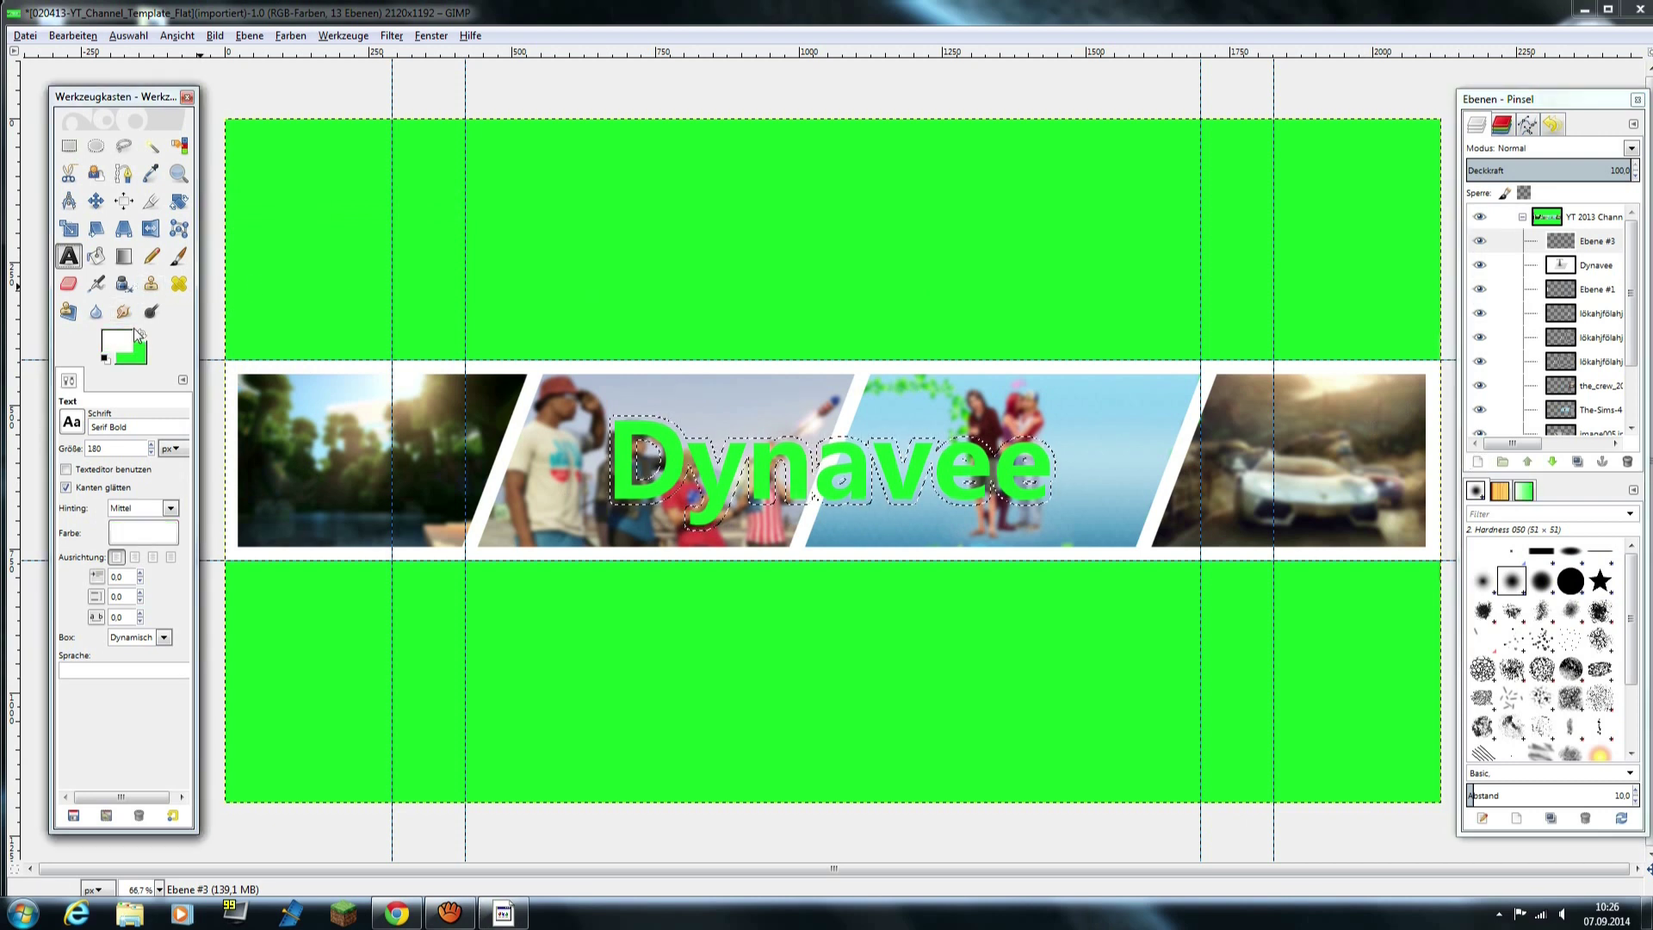
click(97, 259)
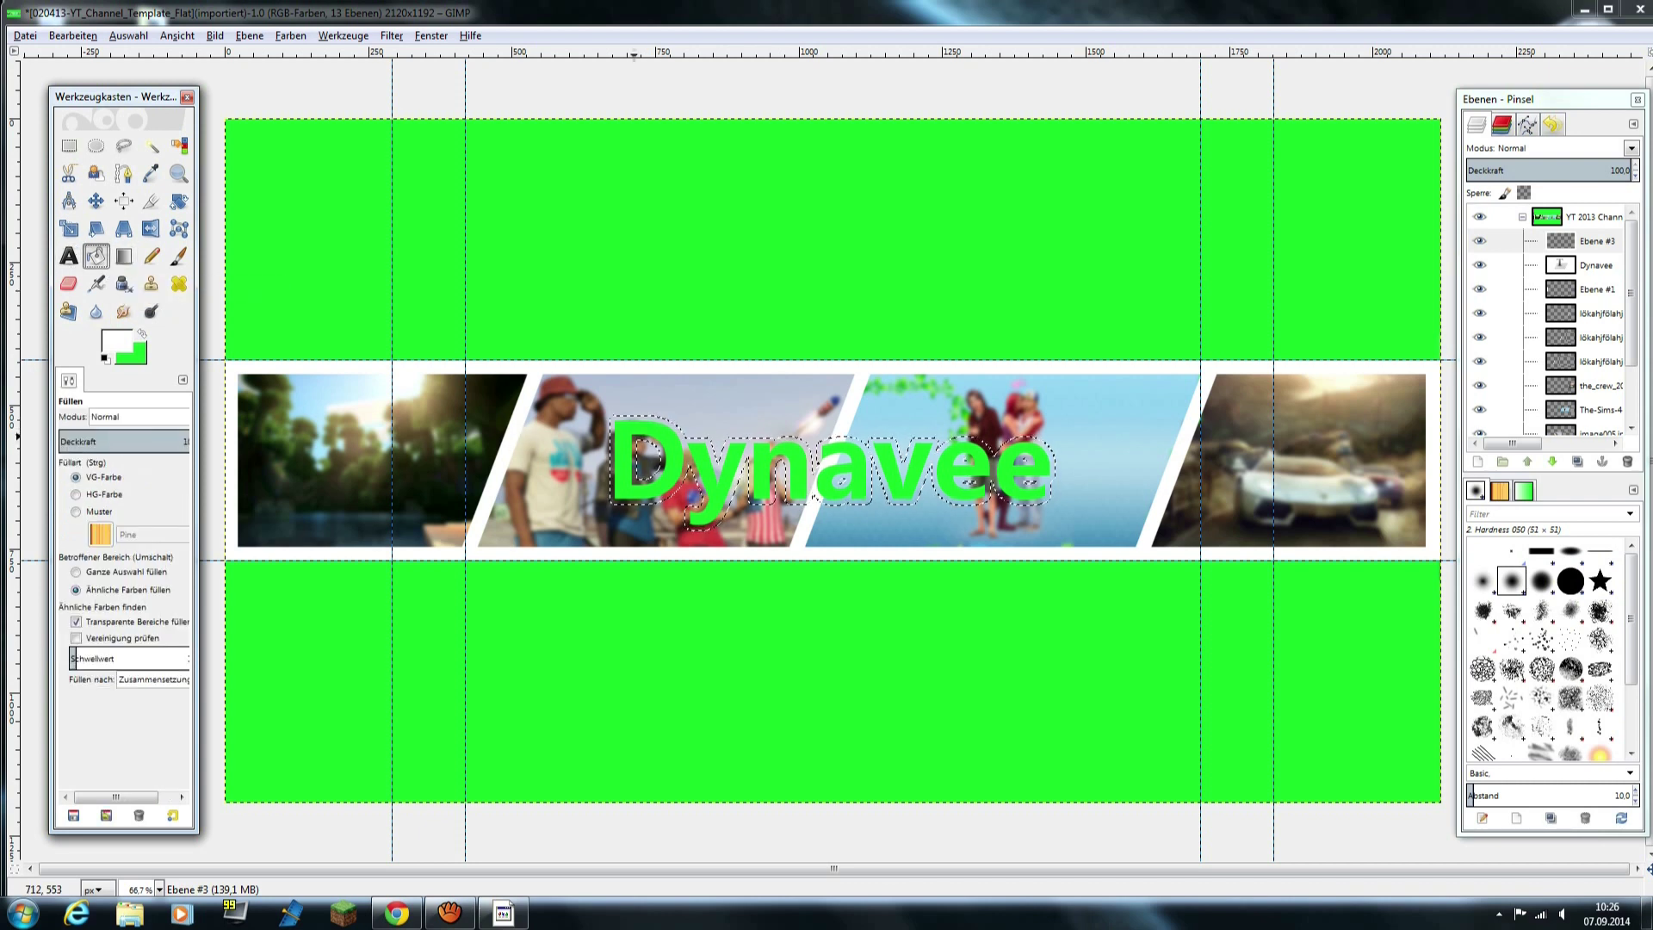
click(626, 444)
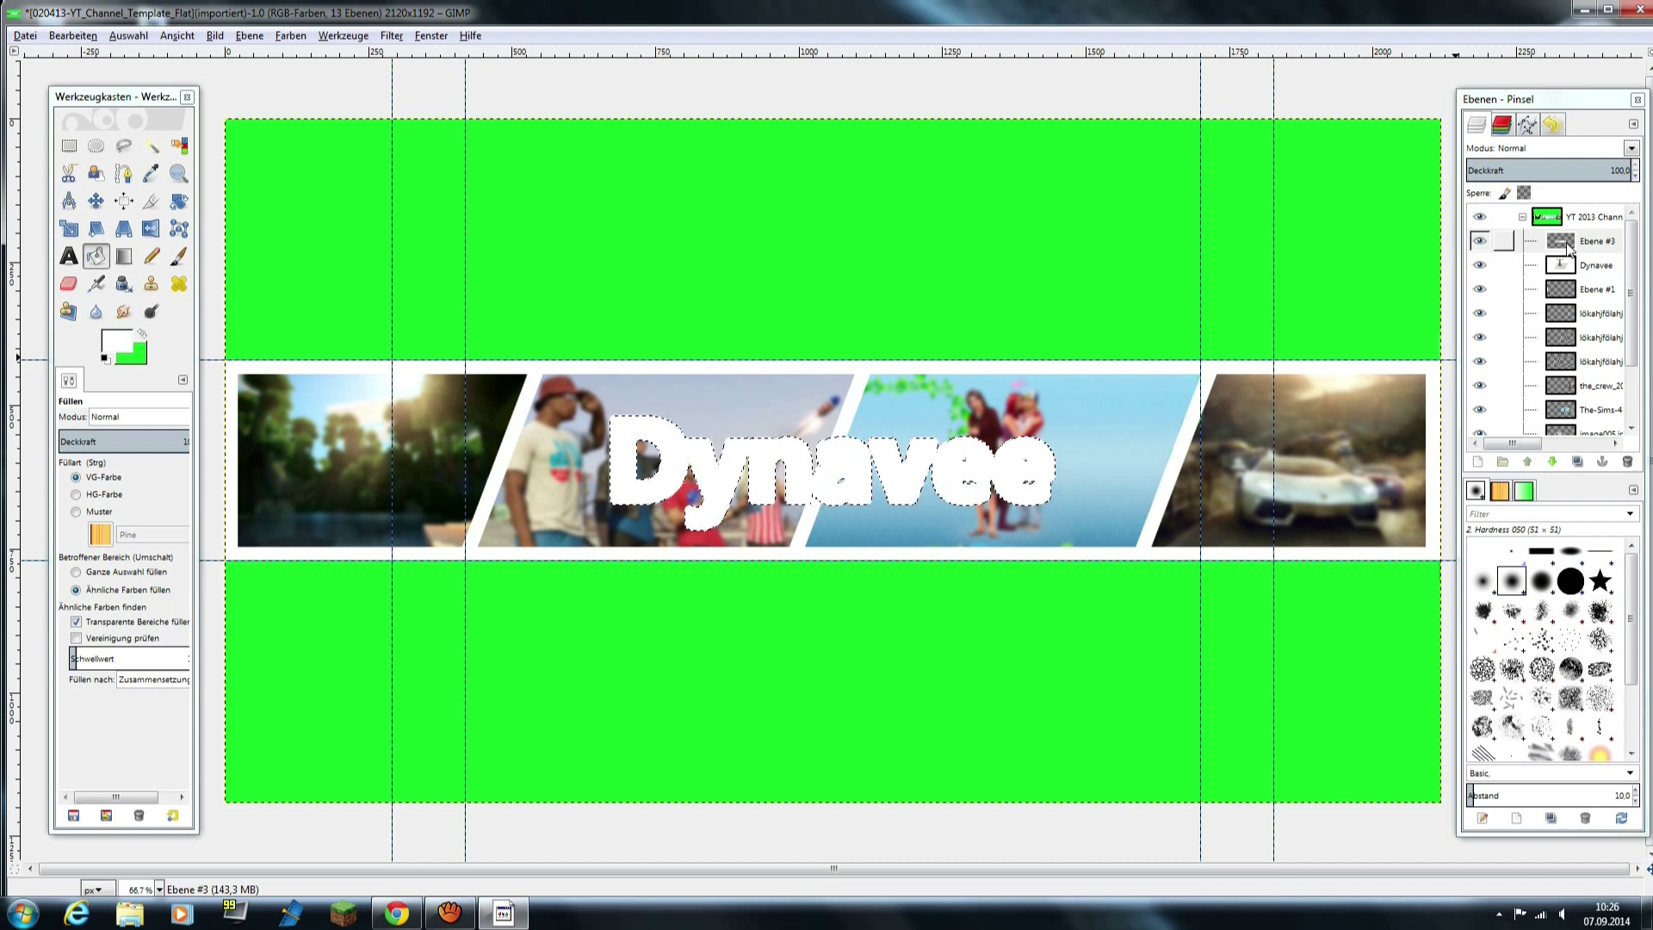
- Try reordering the white layer and Dynavee text layer, ending with the text layer selected
drag(1569, 247, 1576, 276)
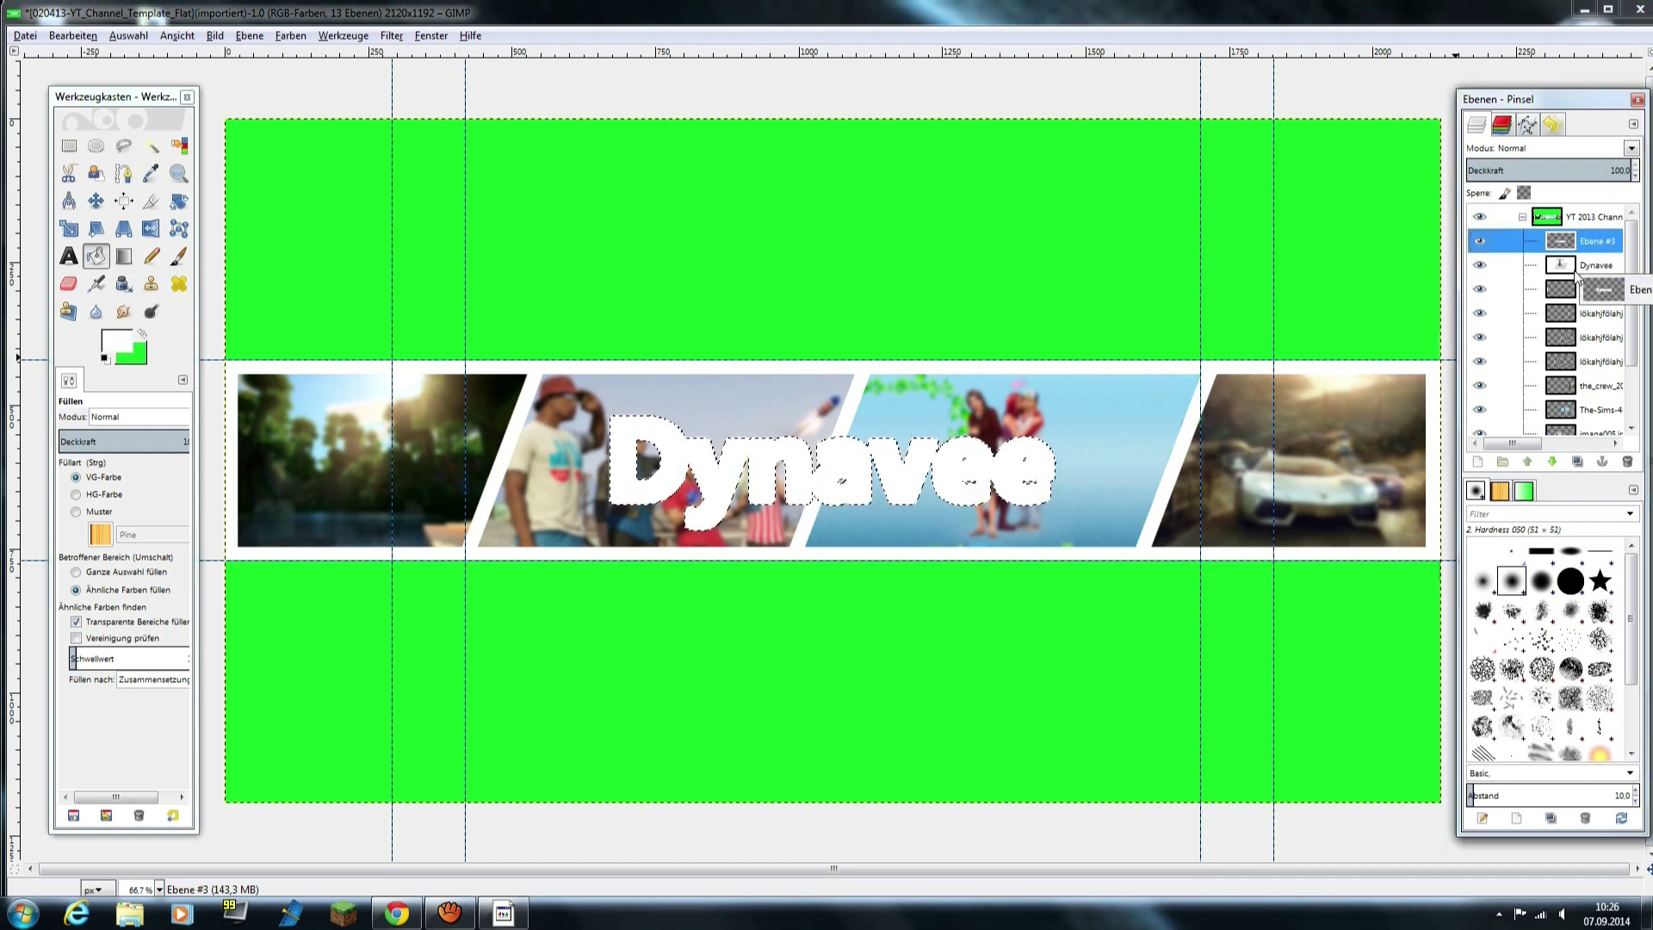
mouse_move(1575, 275)
mouse_down()
mouse_move(1561, 277)
mouse_move(1564, 241)
mouse_up()
click(1564, 241)
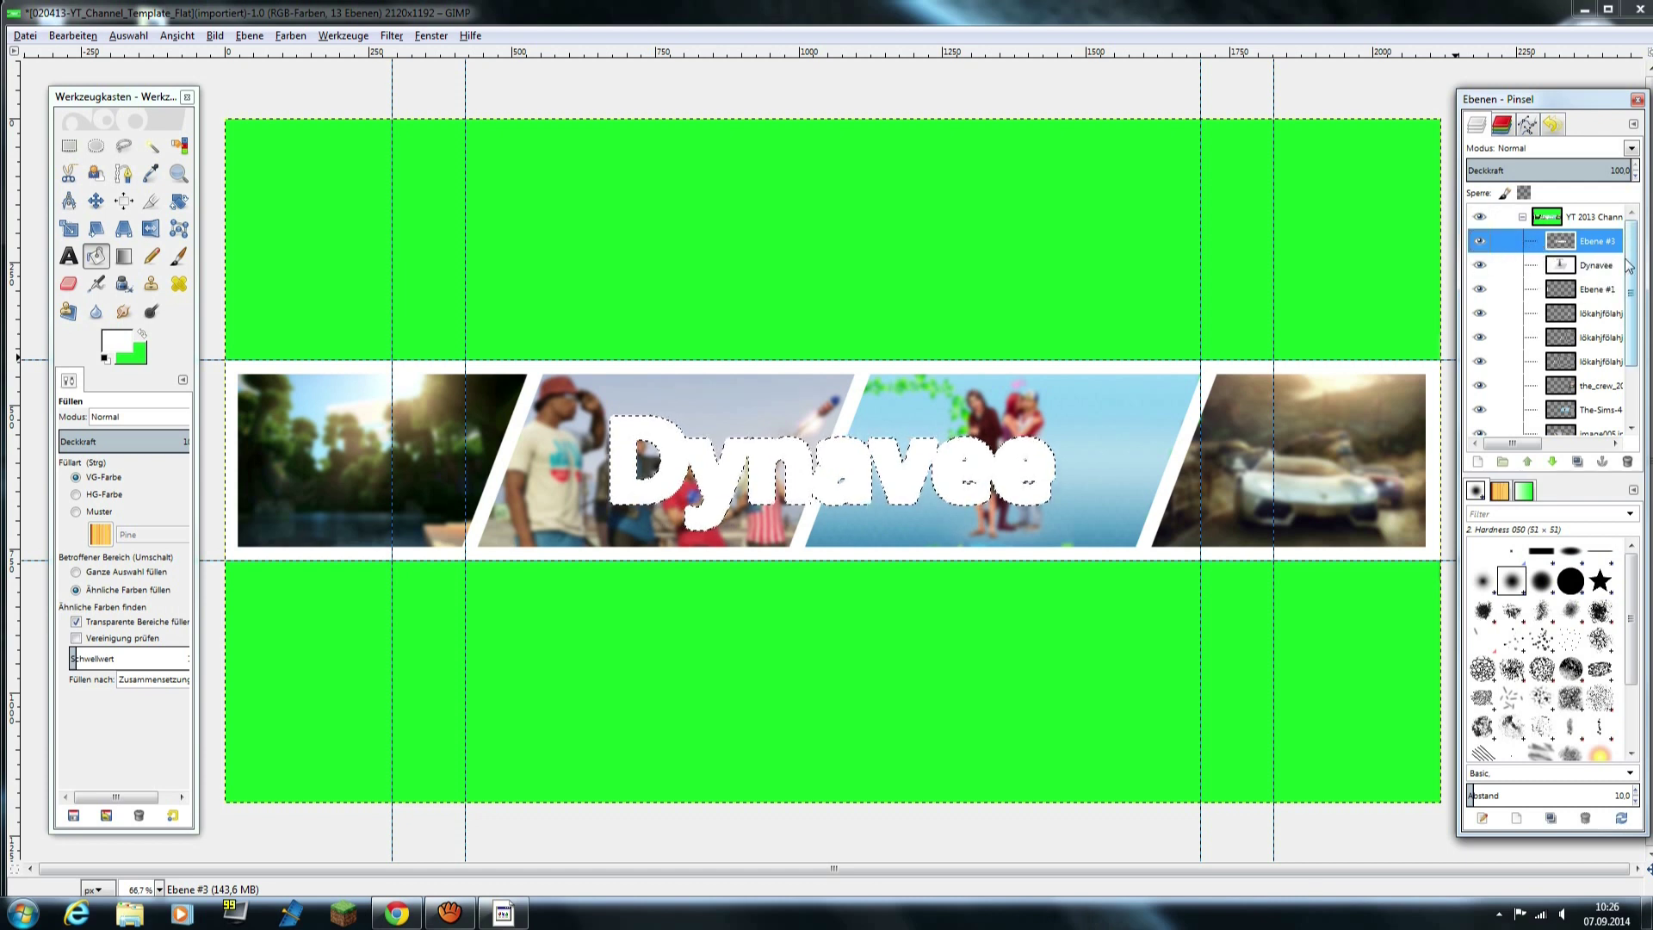
drag(1523, 444, 1499, 444)
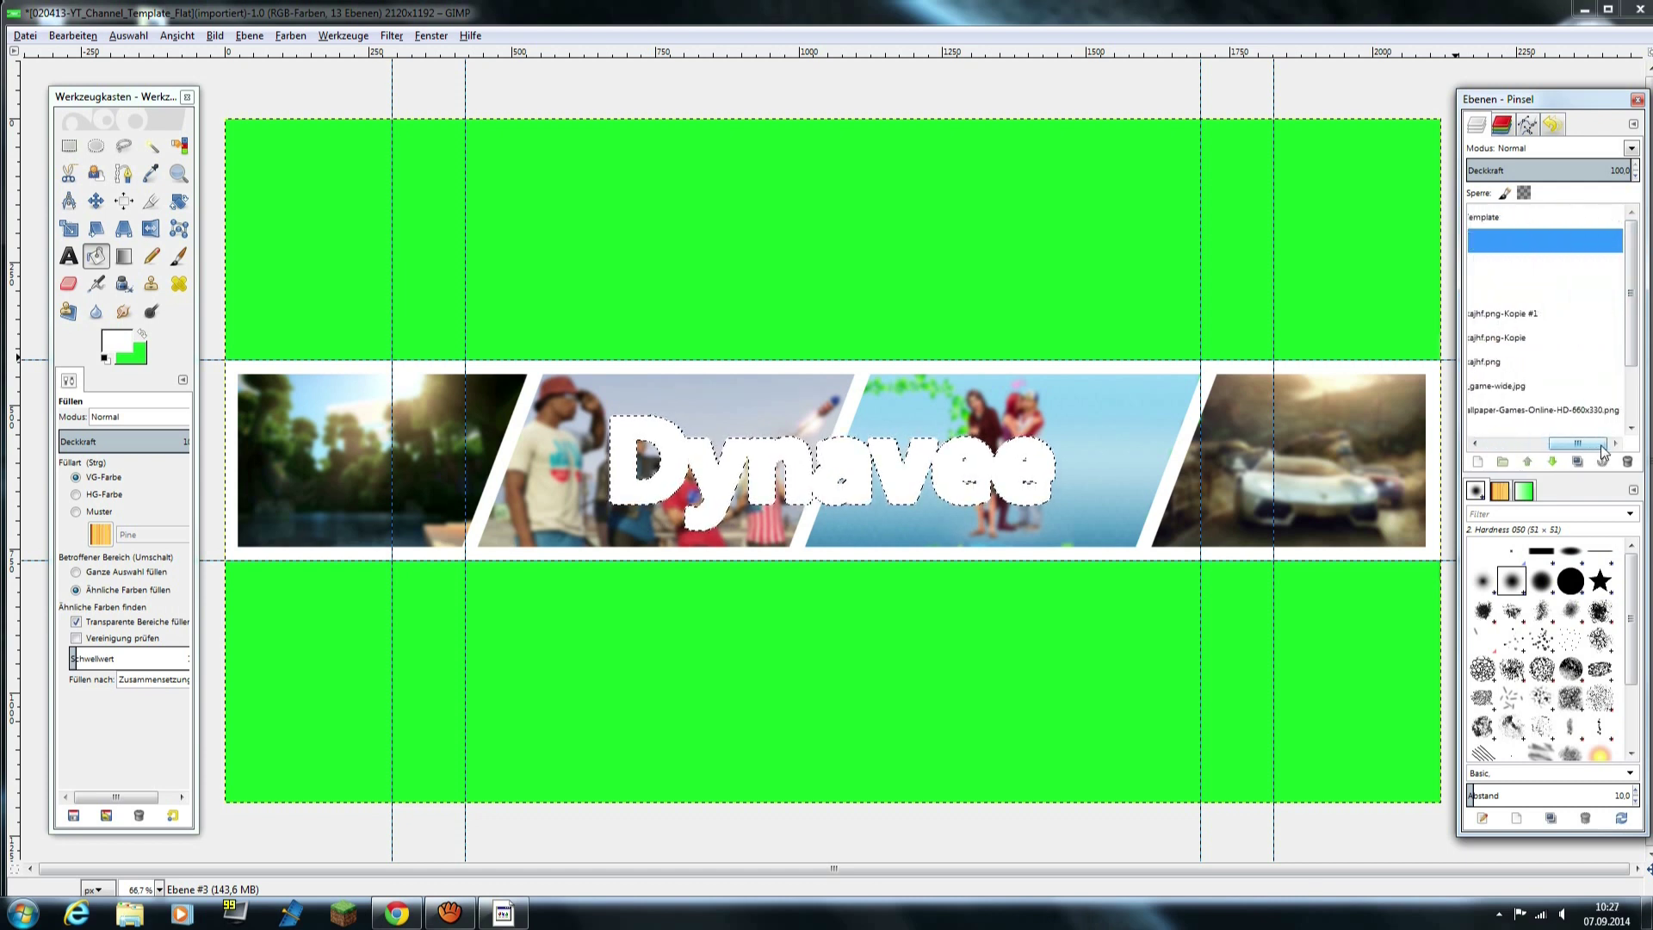
mouse_move(1578, 266)
mouse_down()
mouse_move(1537, 224)
mouse_move(1565, 291)
mouse_move(1549, 261)
mouse_up()
click(1523, 218)
click(1548, 262)
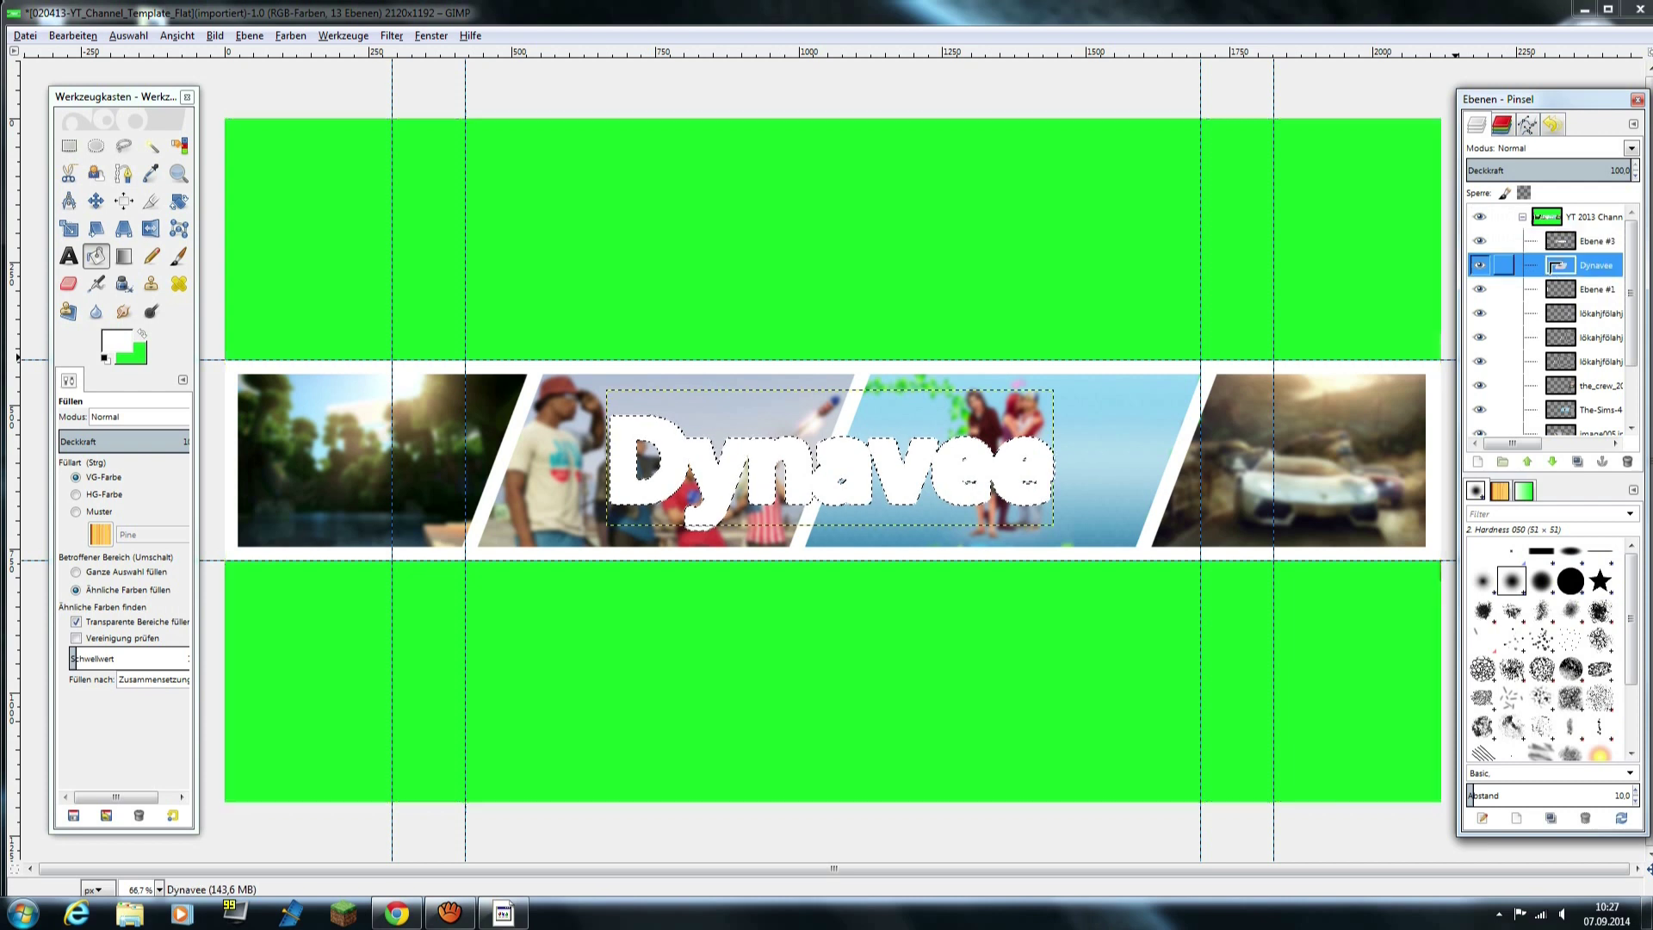
- Lower the white Ebene #3 one step below the Dynavee text layer to outline the lettering
click(1481, 246)
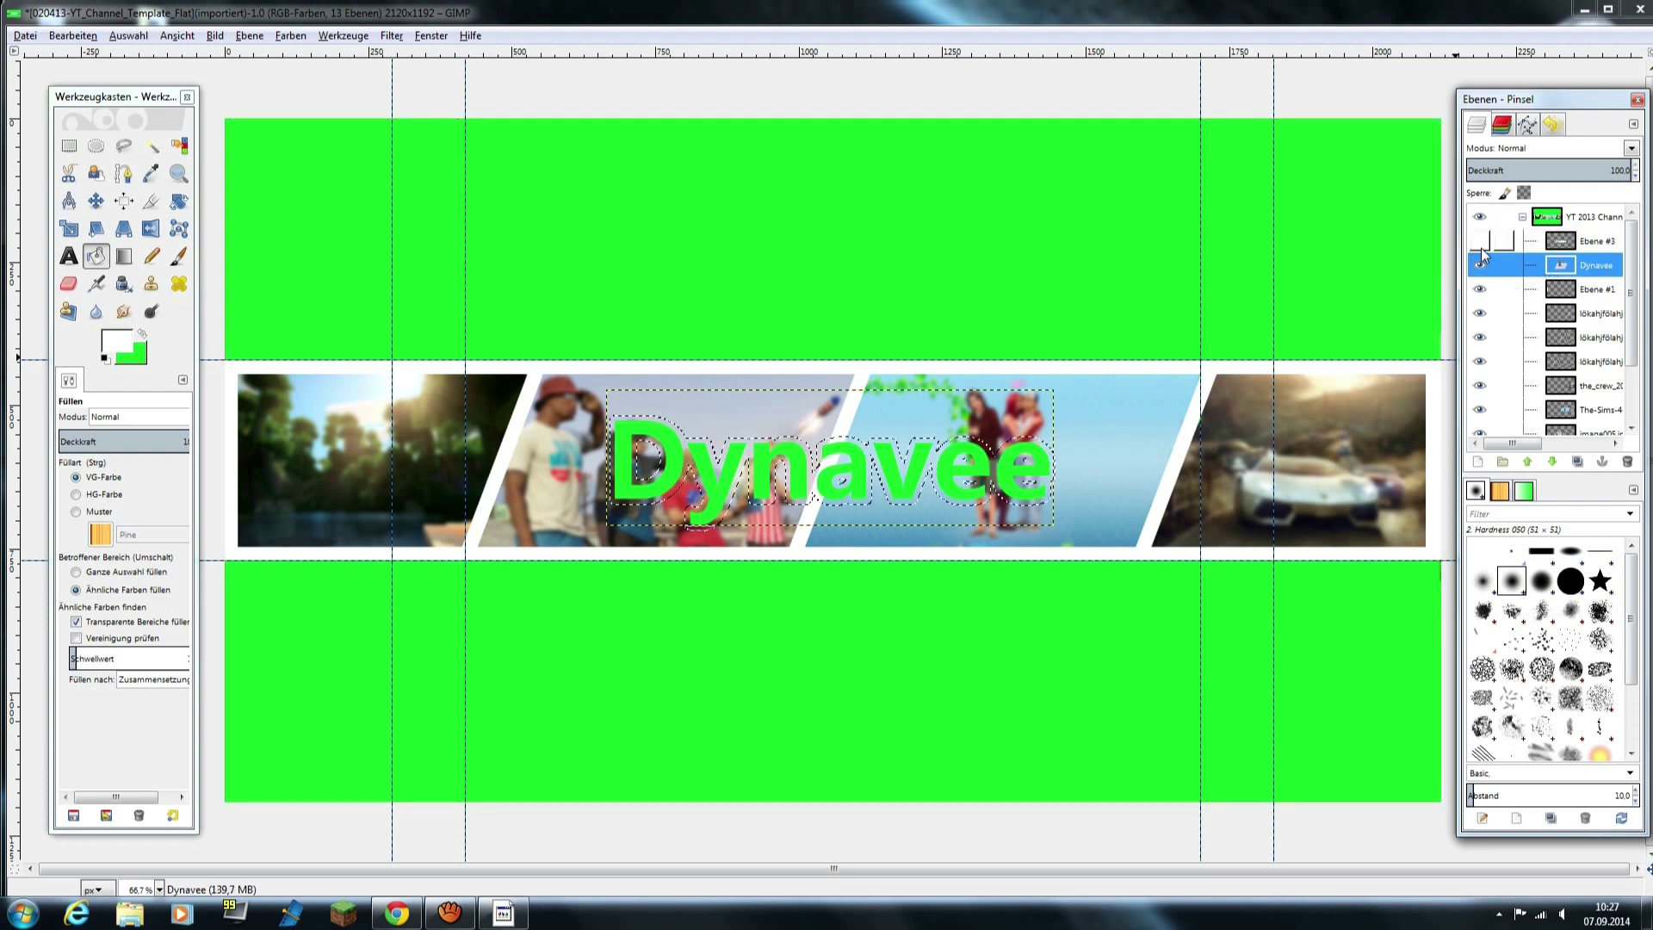
mouse_move(1563, 242)
mouse_down()
mouse_move(1566, 262)
mouse_move(1502, 246)
mouse_up()
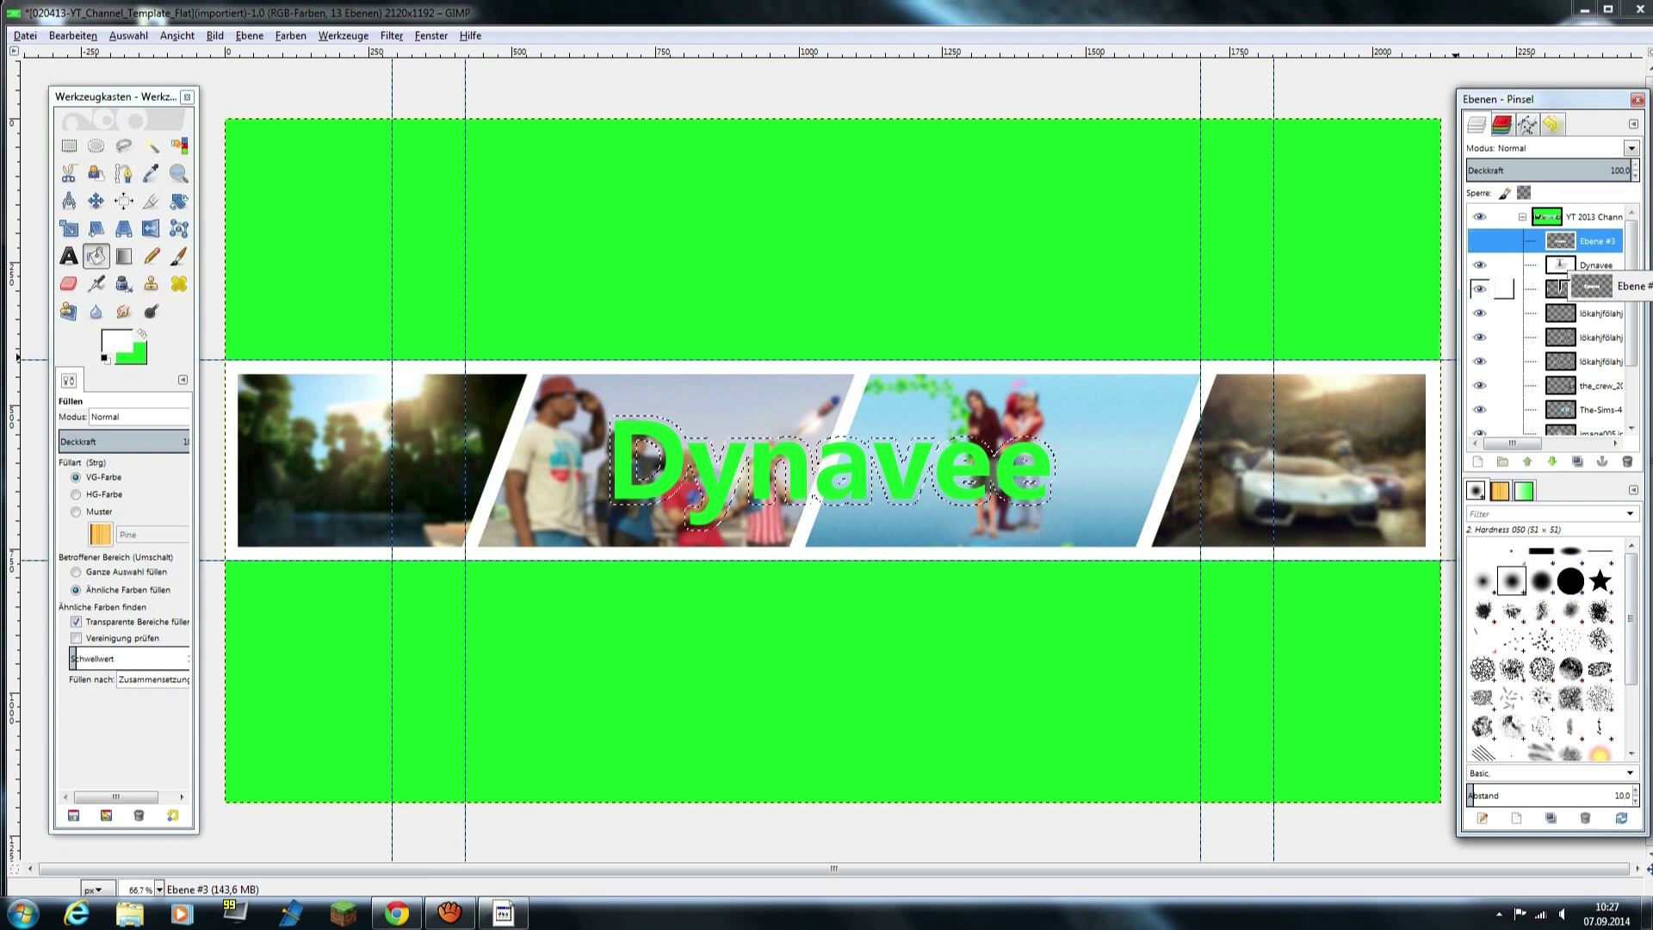
click(1491, 241)
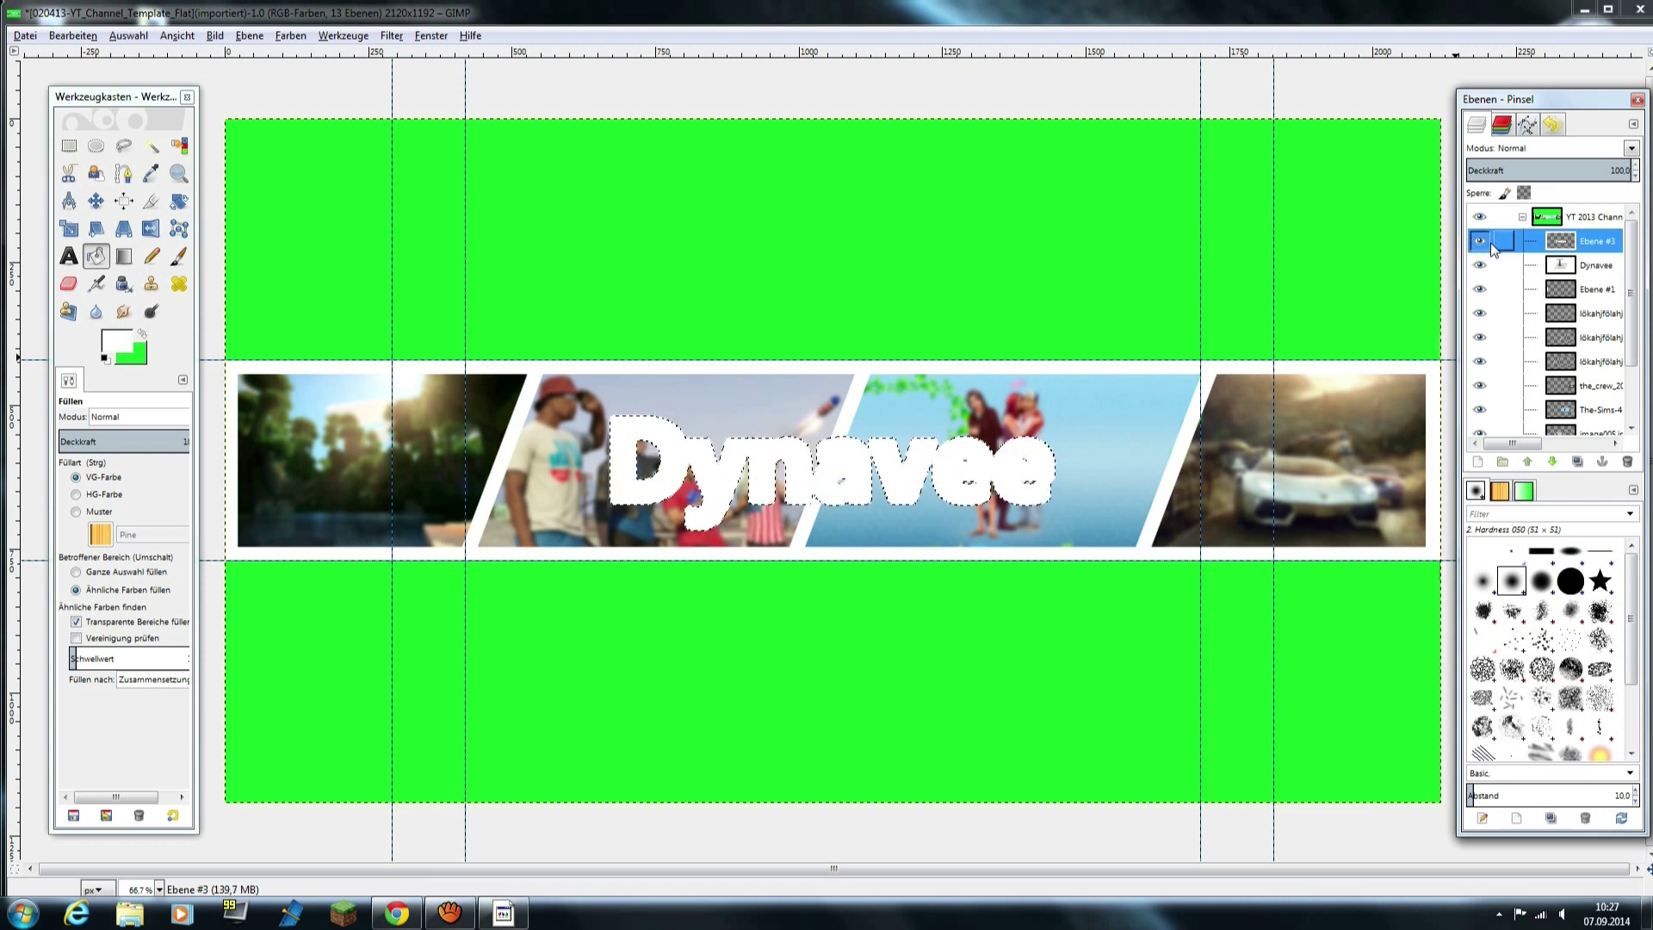
click(1504, 240)
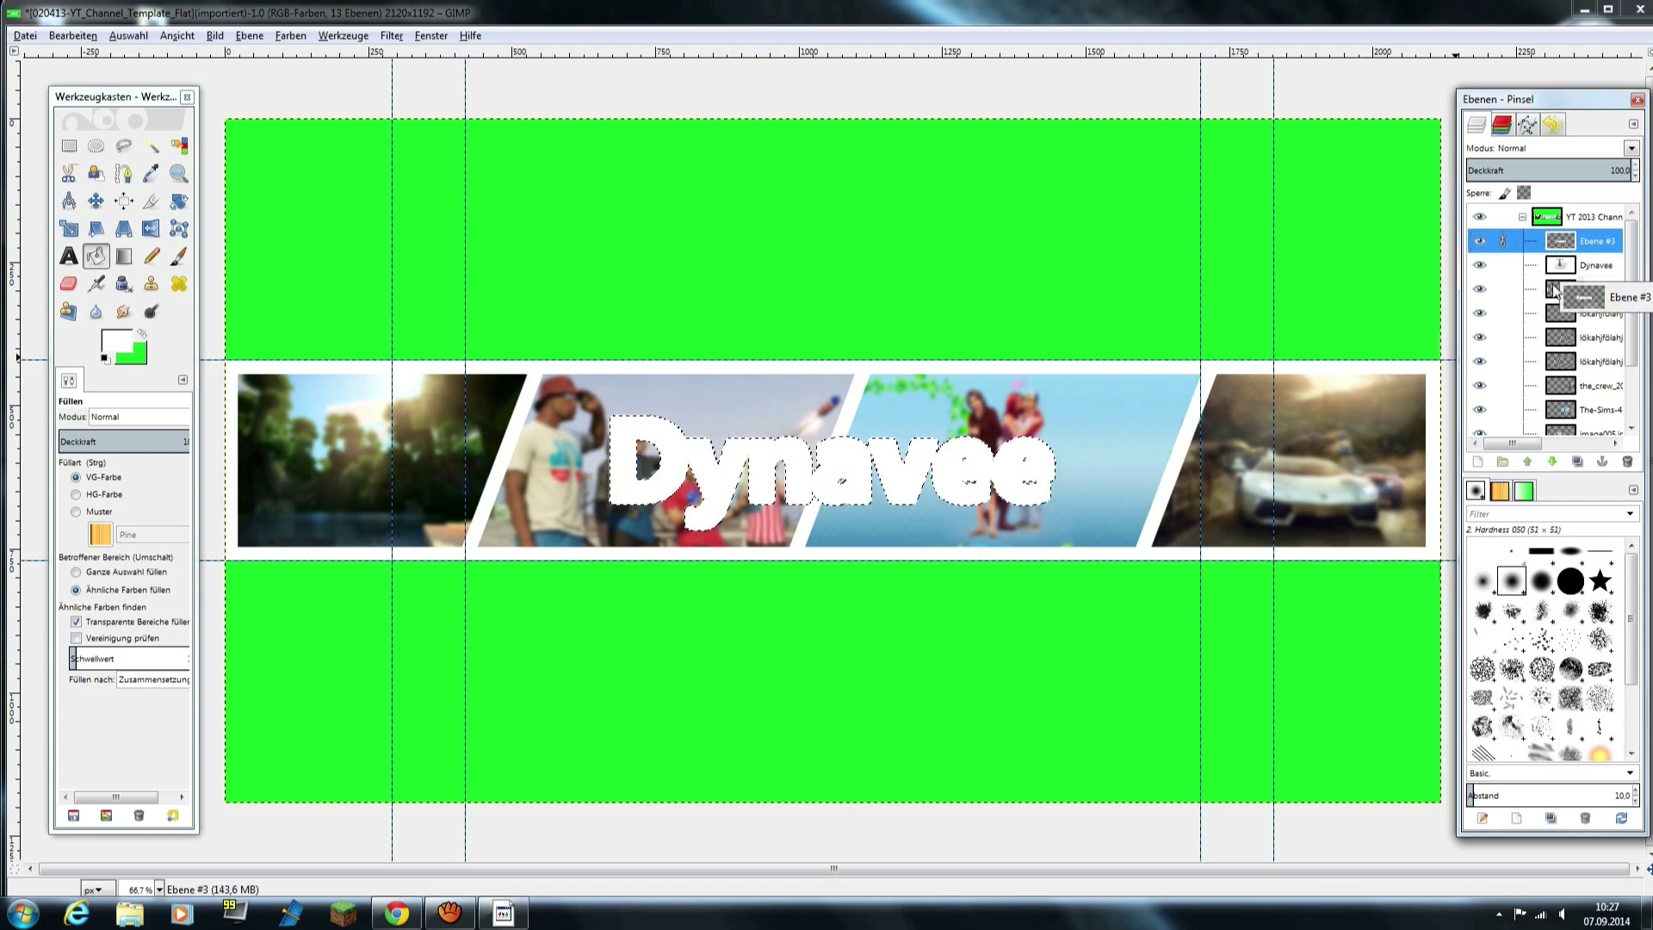
click(1503, 242)
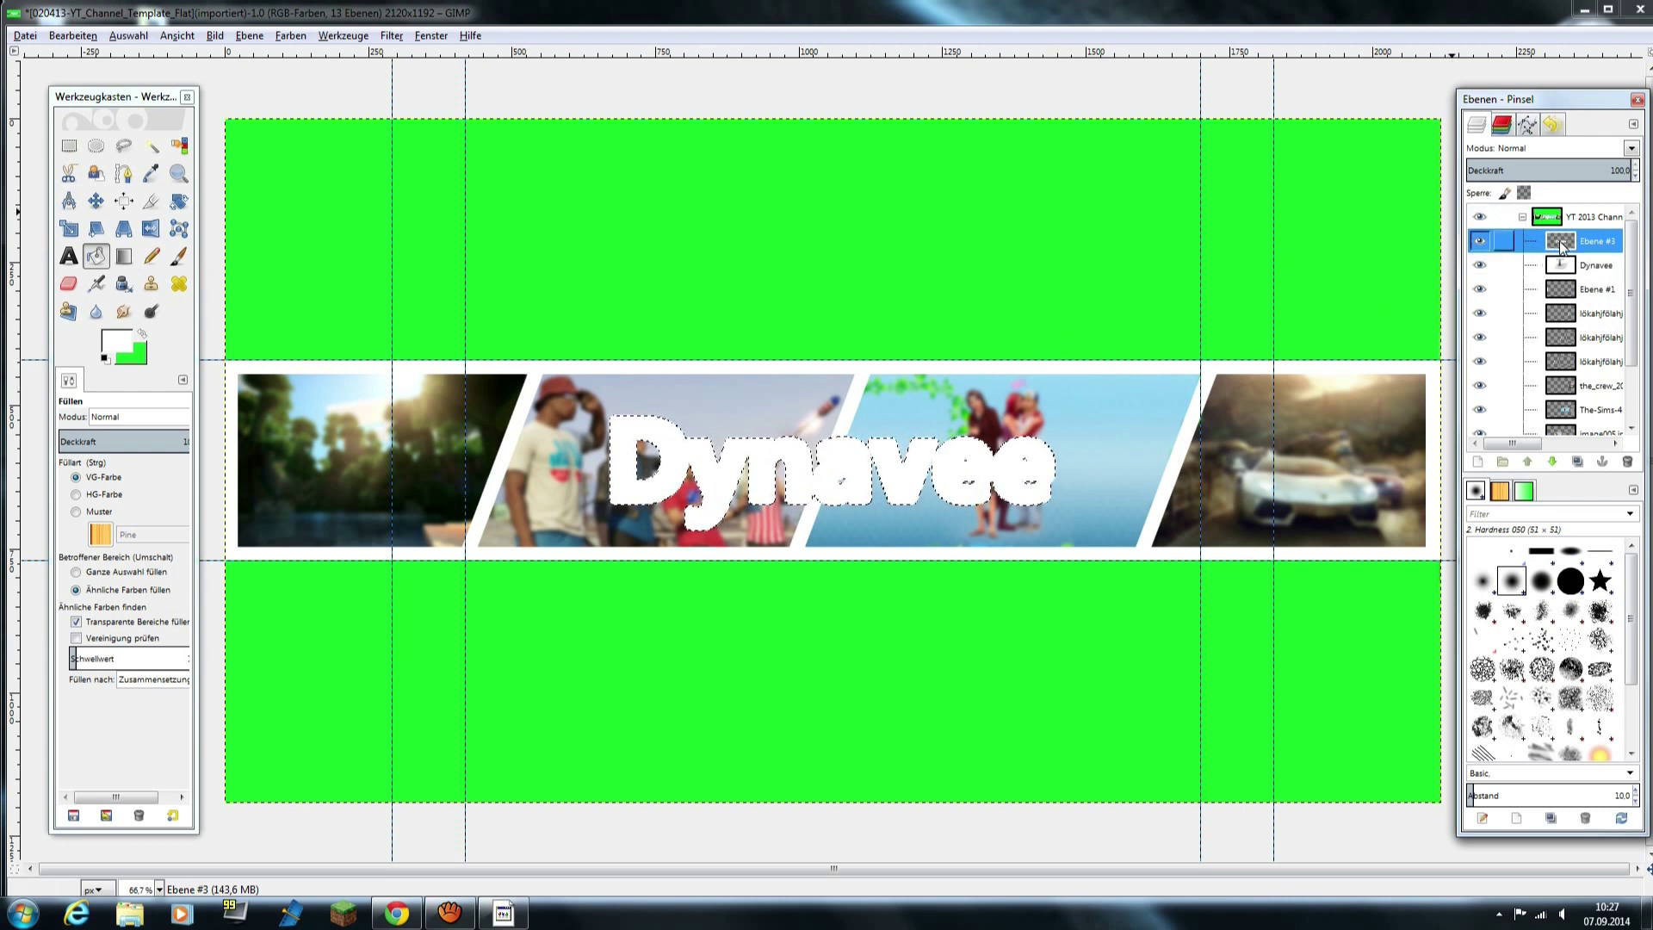
click(1553, 465)
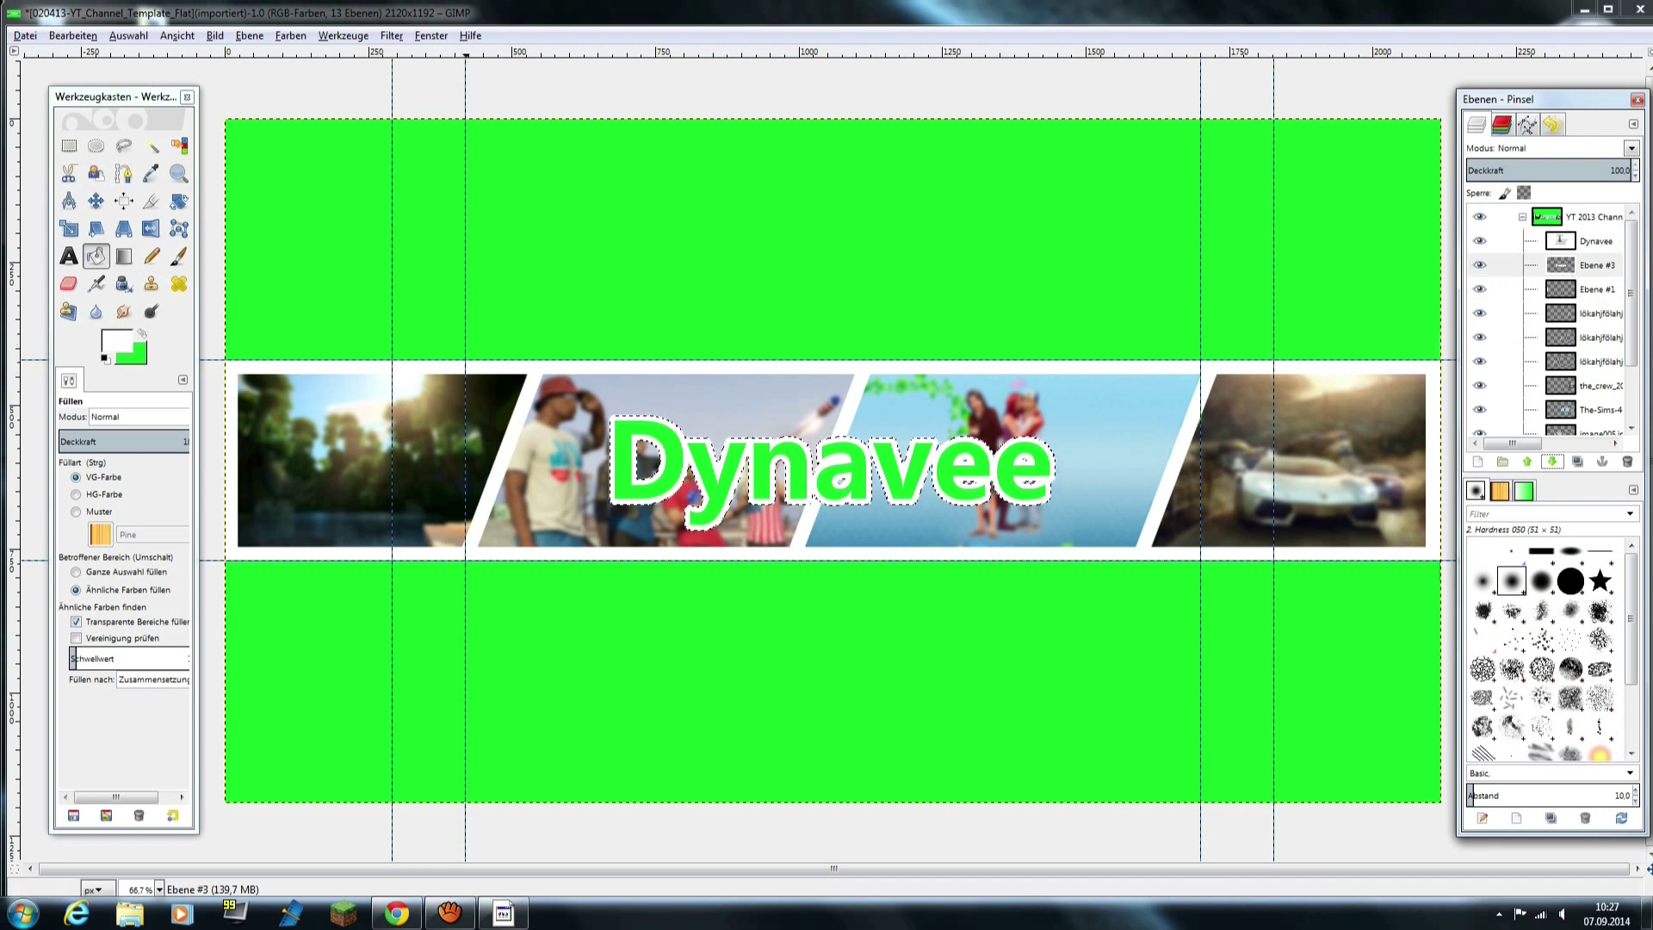
- Add a soft black Schlagschatten drop shadow at 60% opacity to the outlined Dynavee text
click(392, 37)
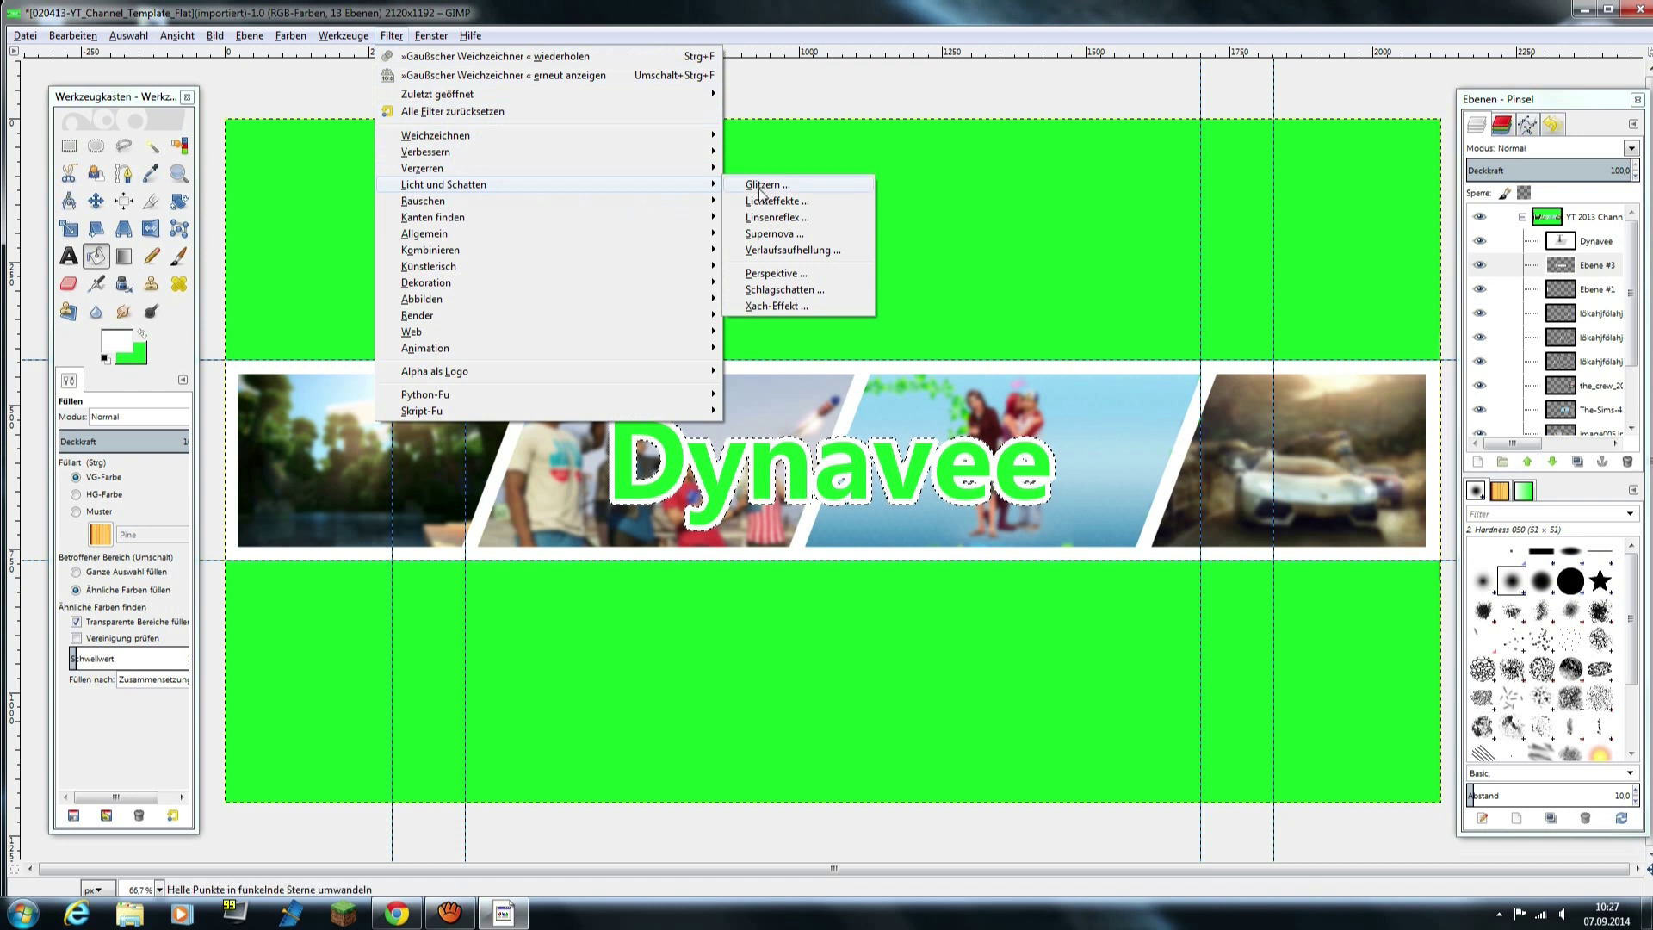
mouse_move(442, 184)
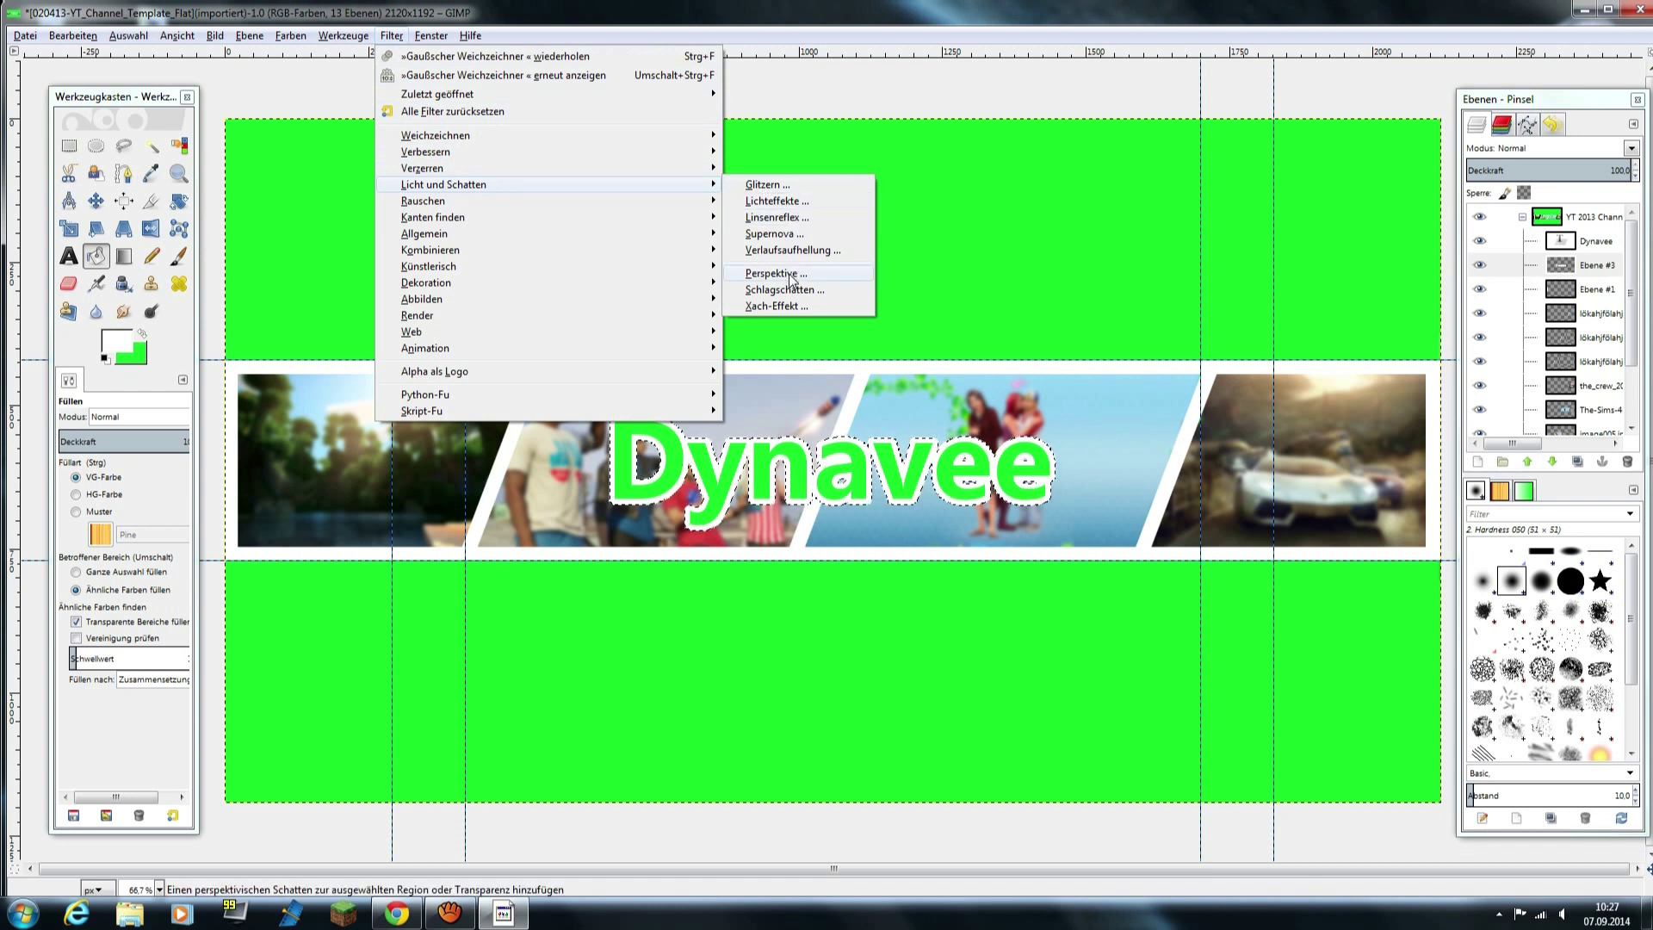
click(788, 290)
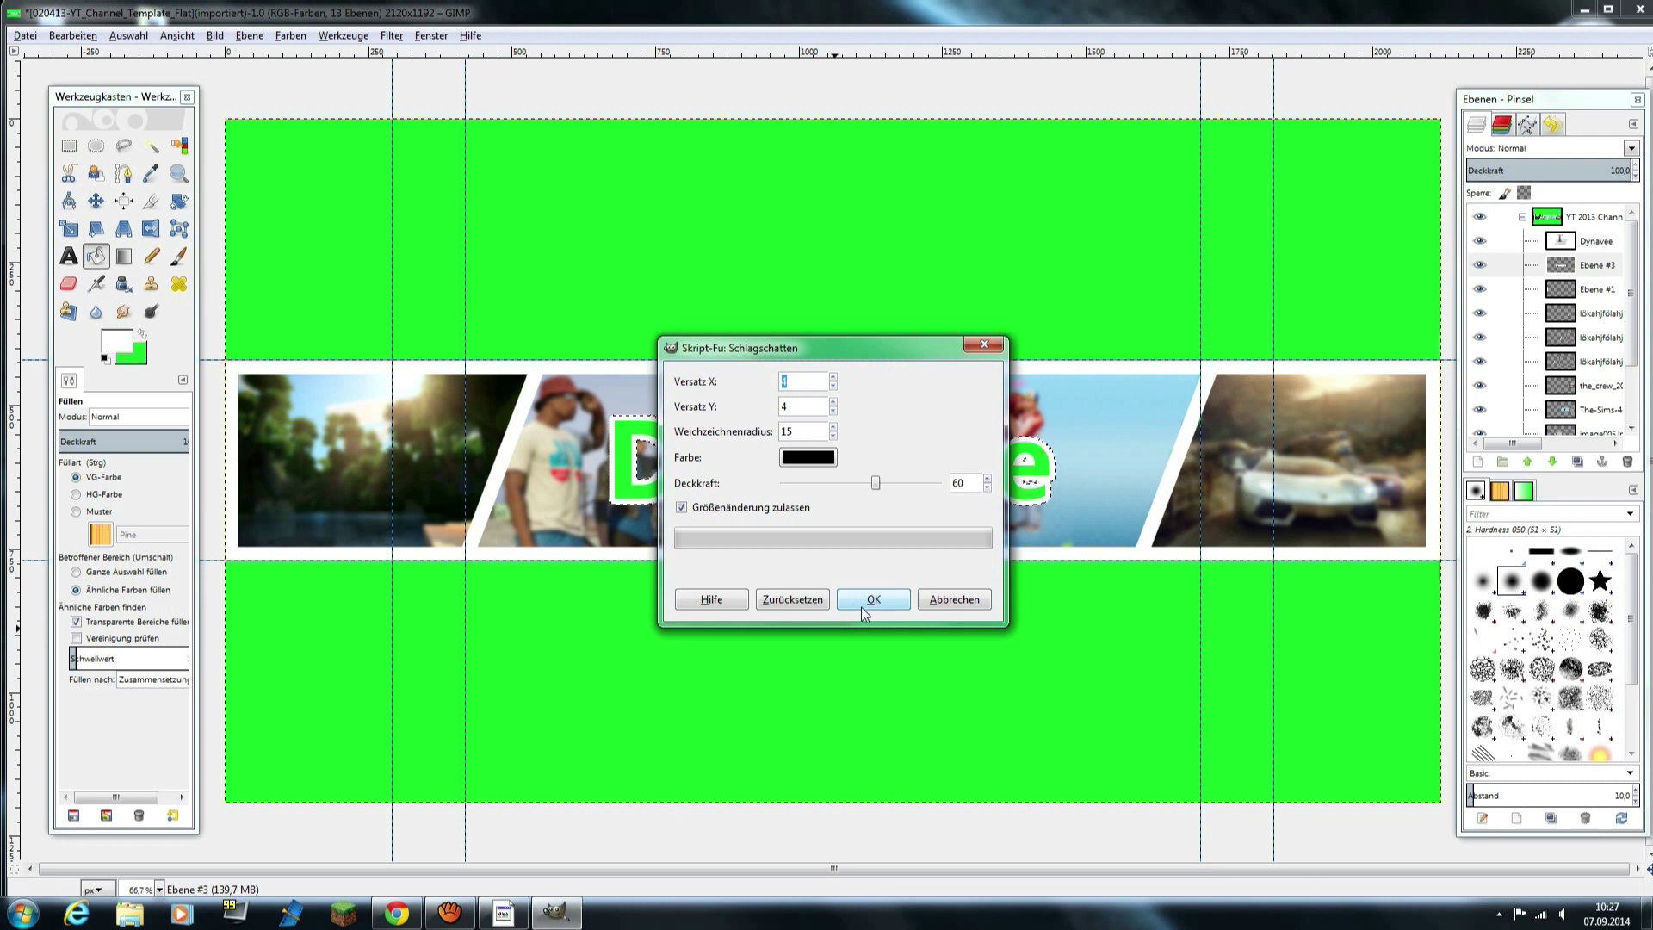
click(862, 608)
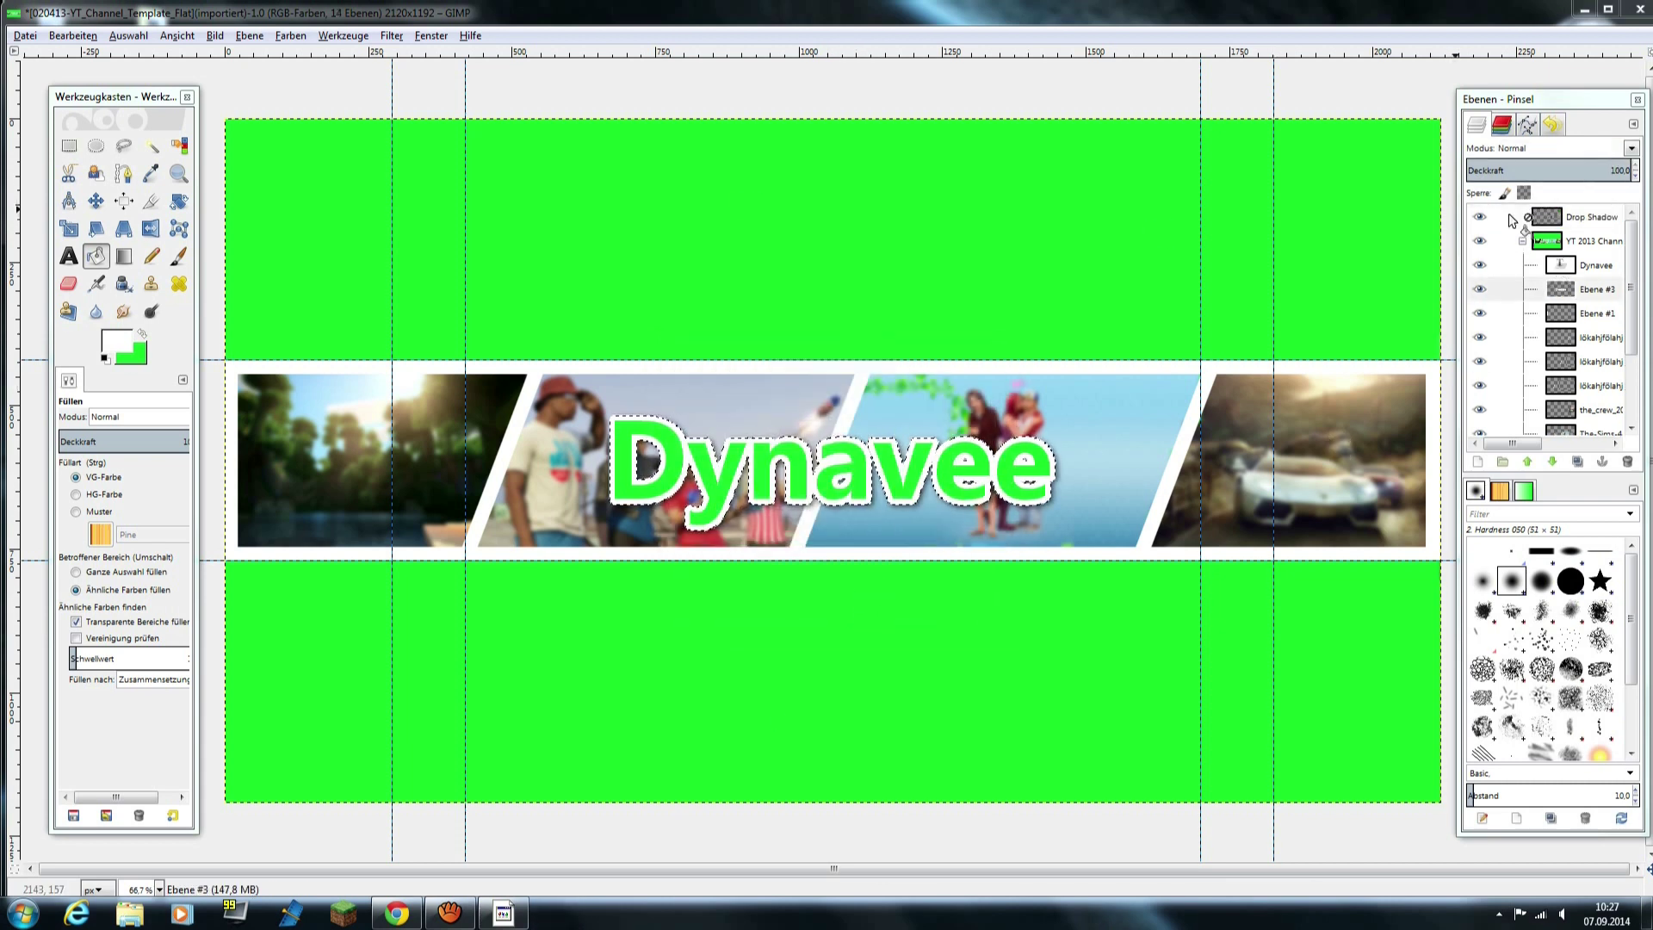
- Select the banner template layer group and clear the selection with Select None
click(1554, 243)
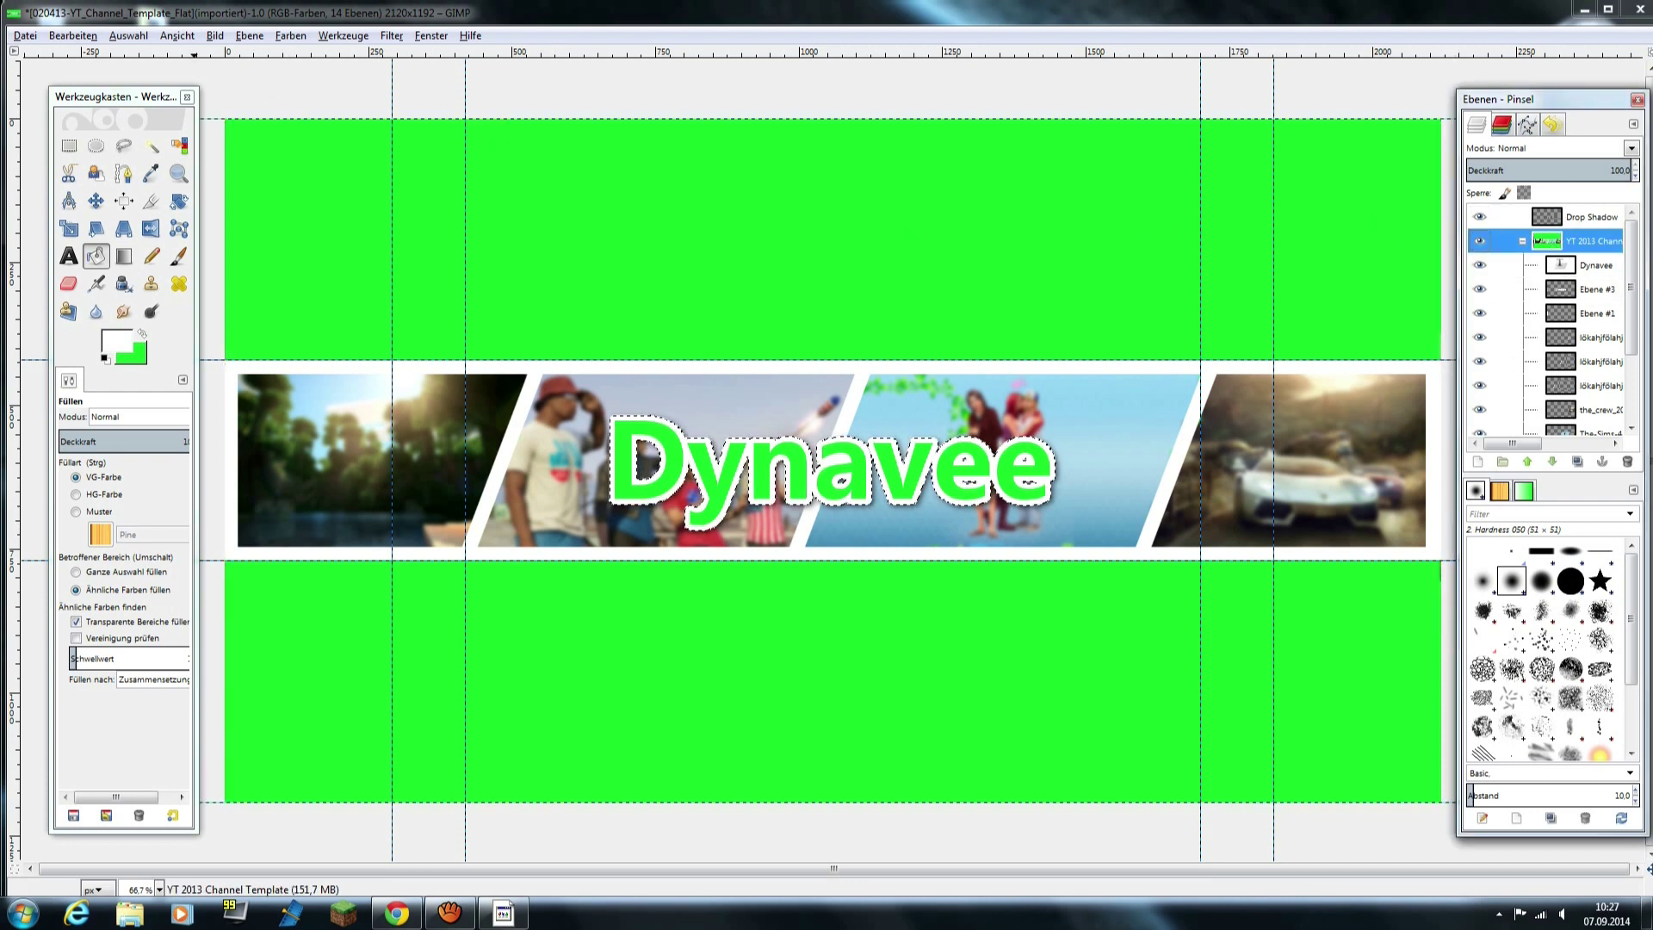
click(73, 35)
click(148, 78)
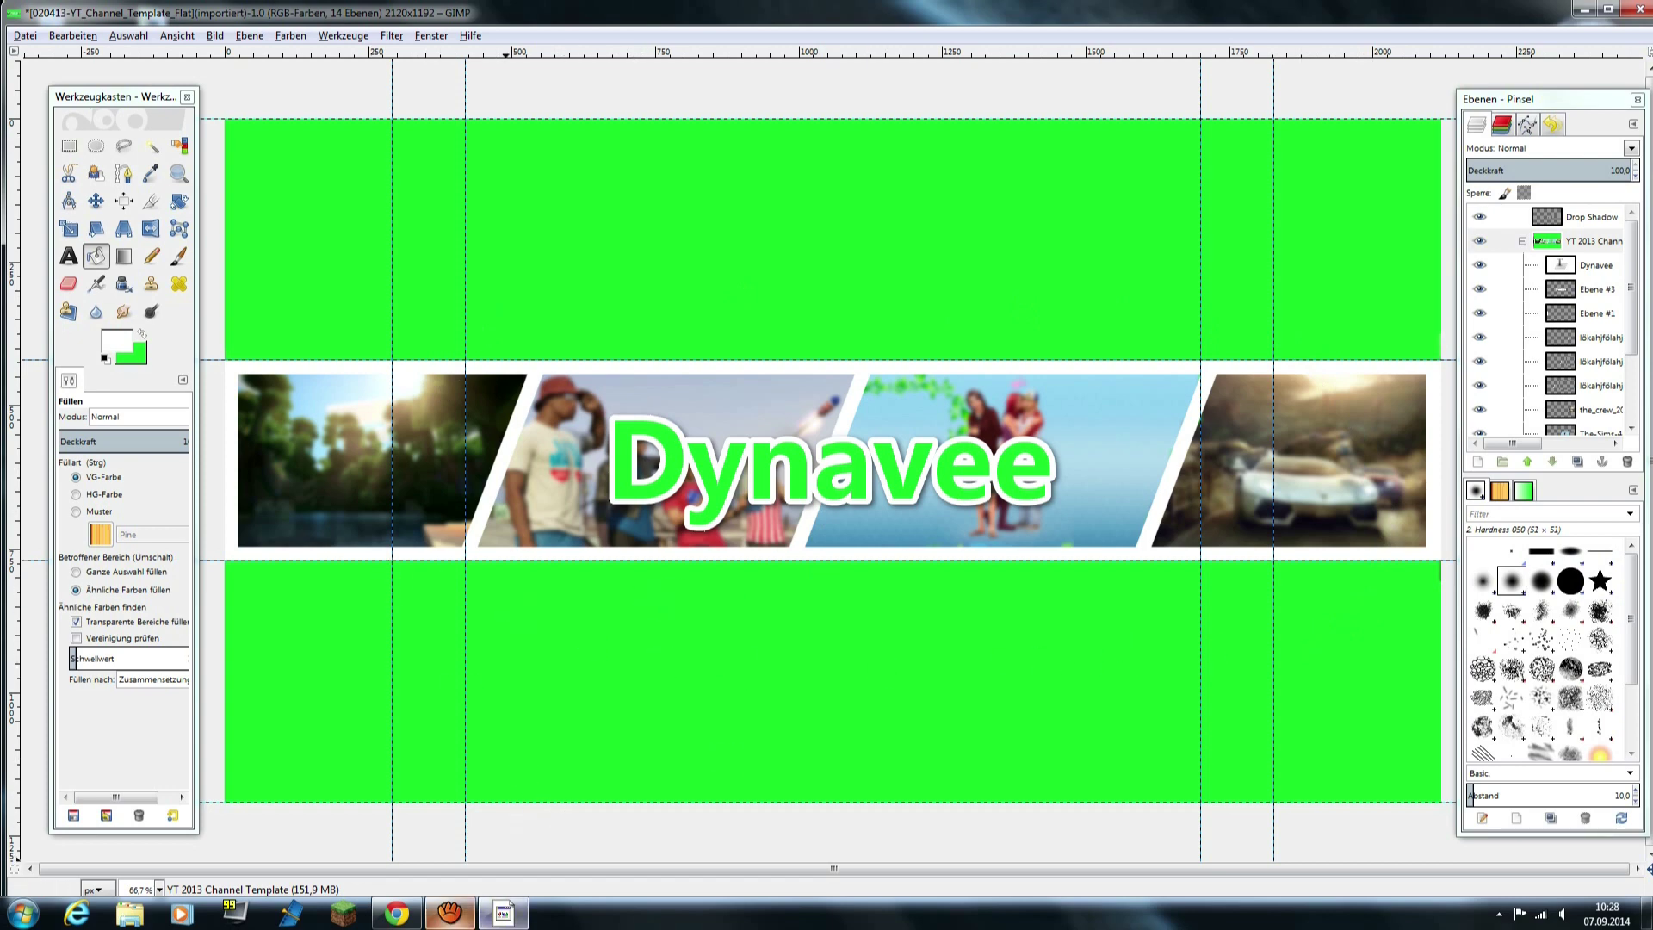
click(398, 915)
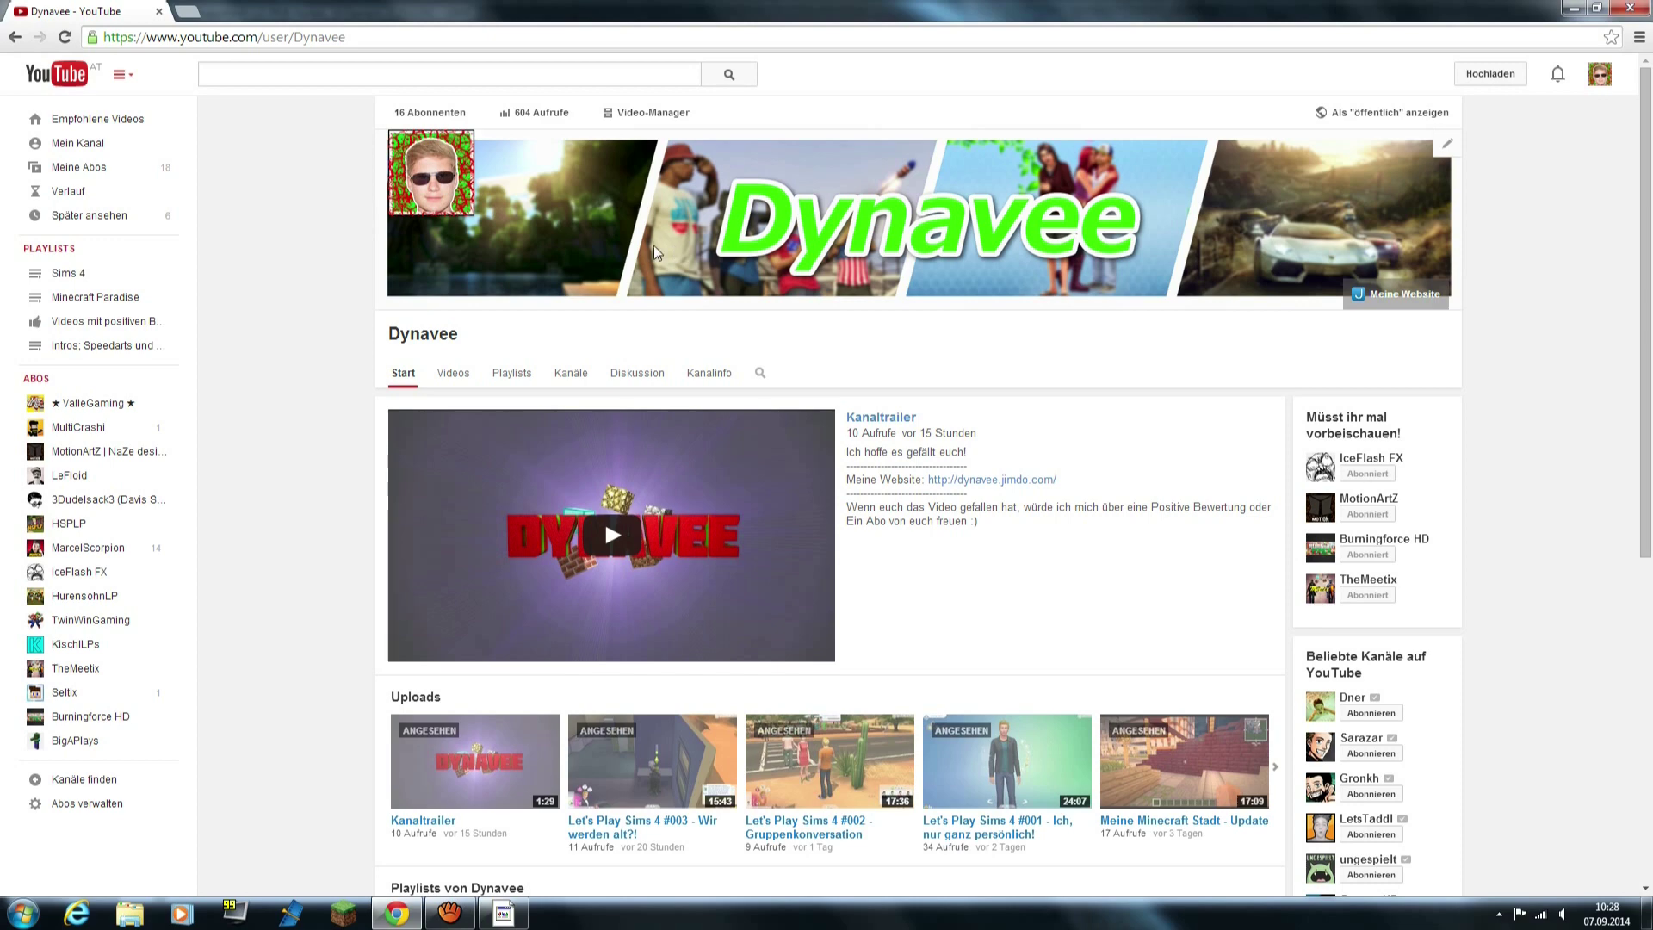
click(398, 914)
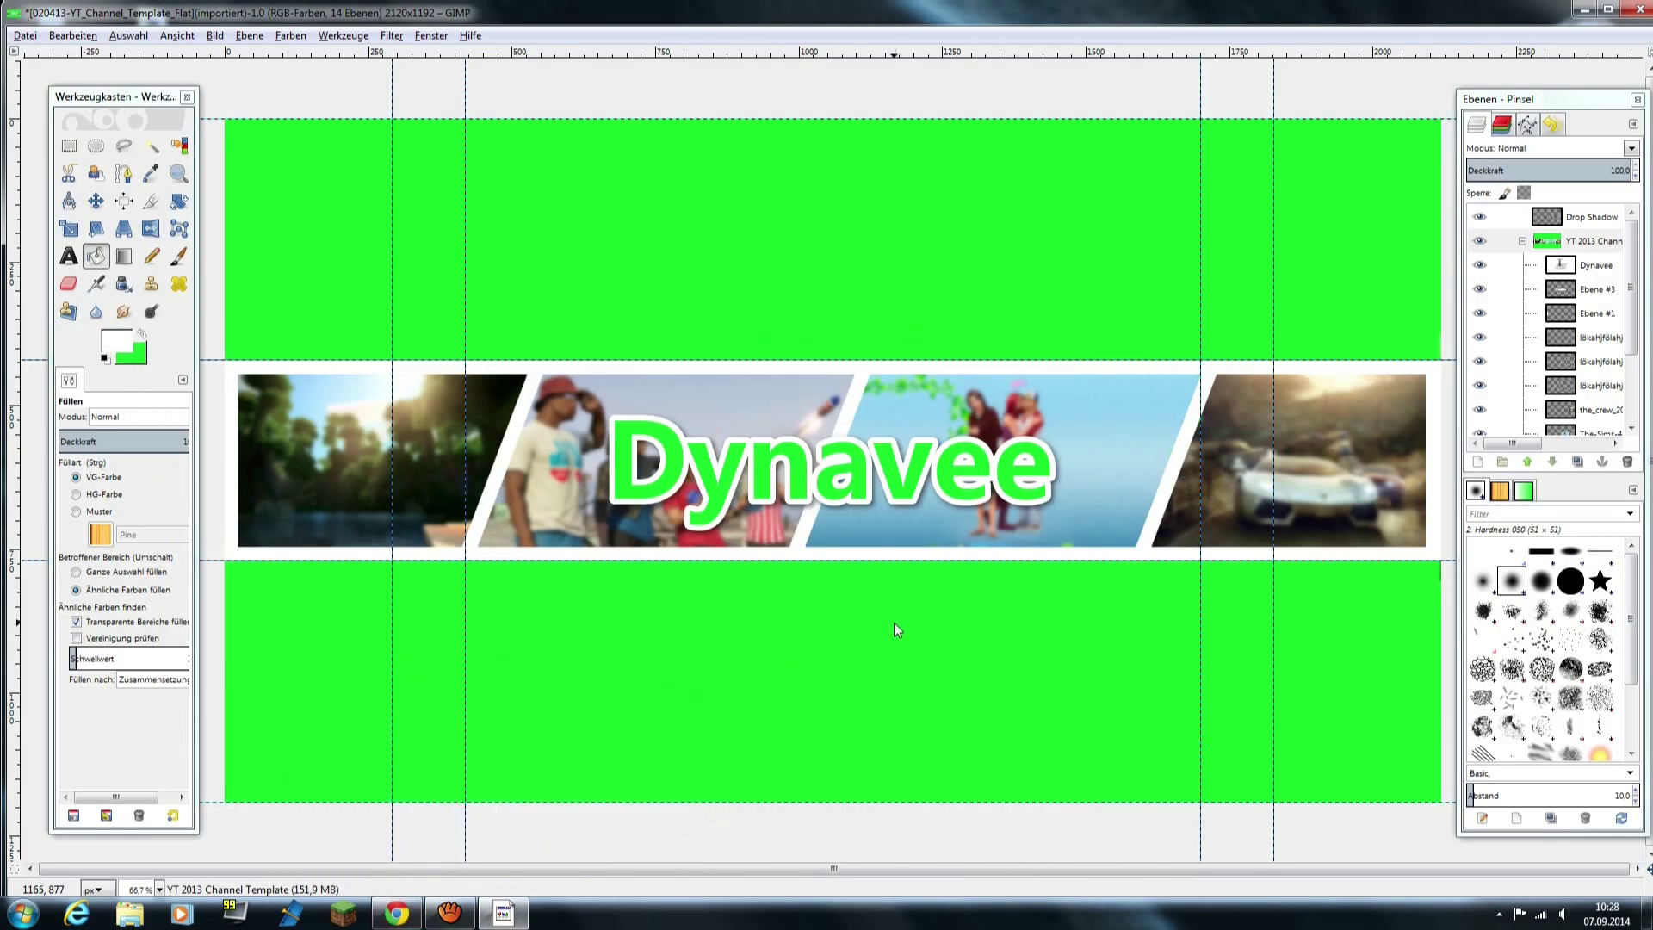